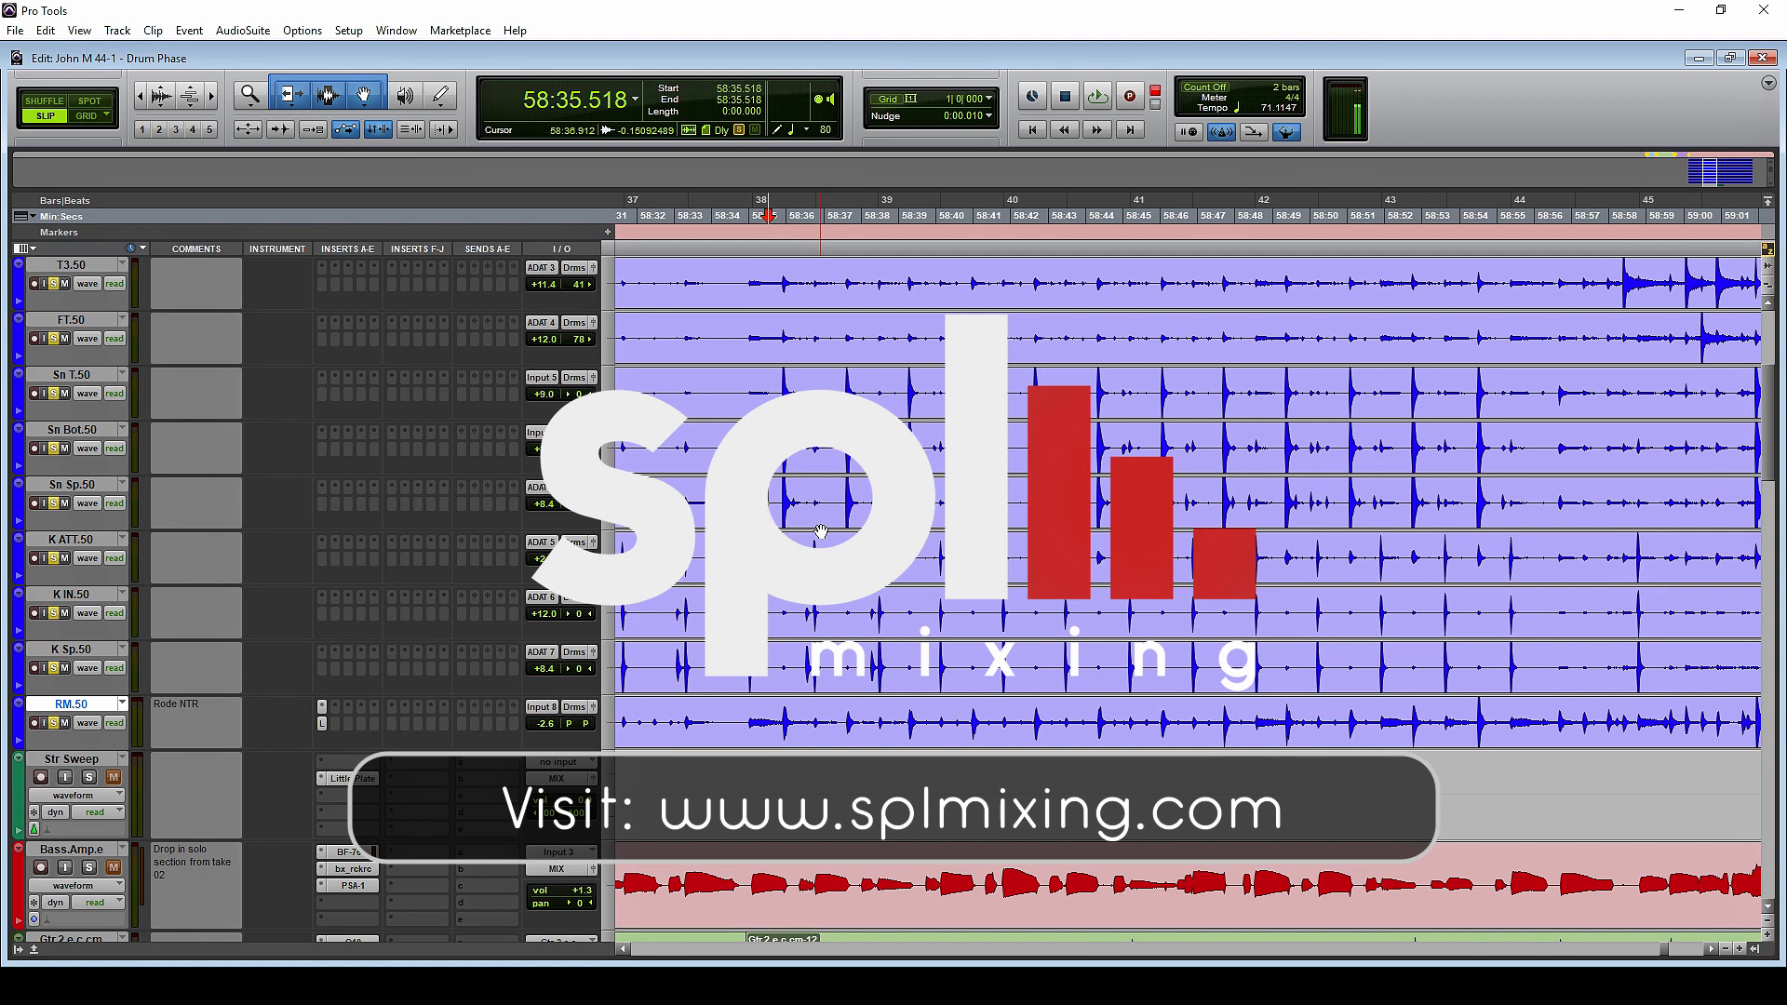
# Play back the drum section from about 58:34.9 to listen to the snare tracks
pyautogui.click(744, 503)
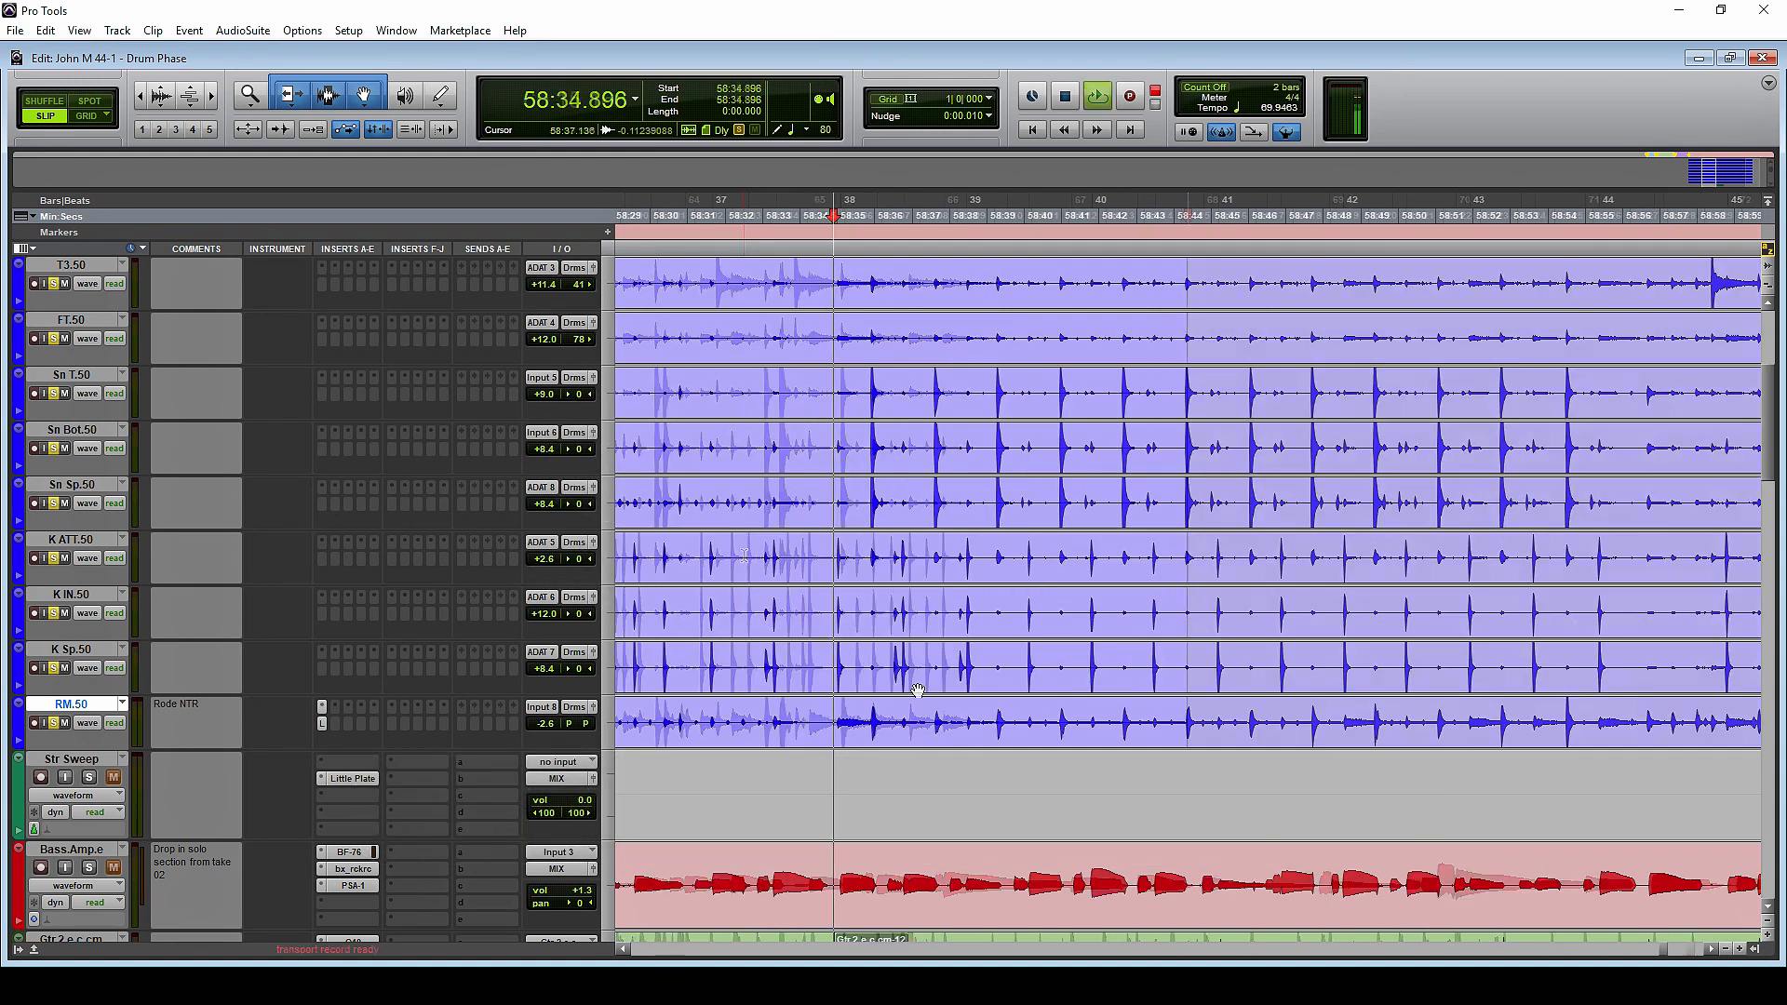
pyautogui.press('space')
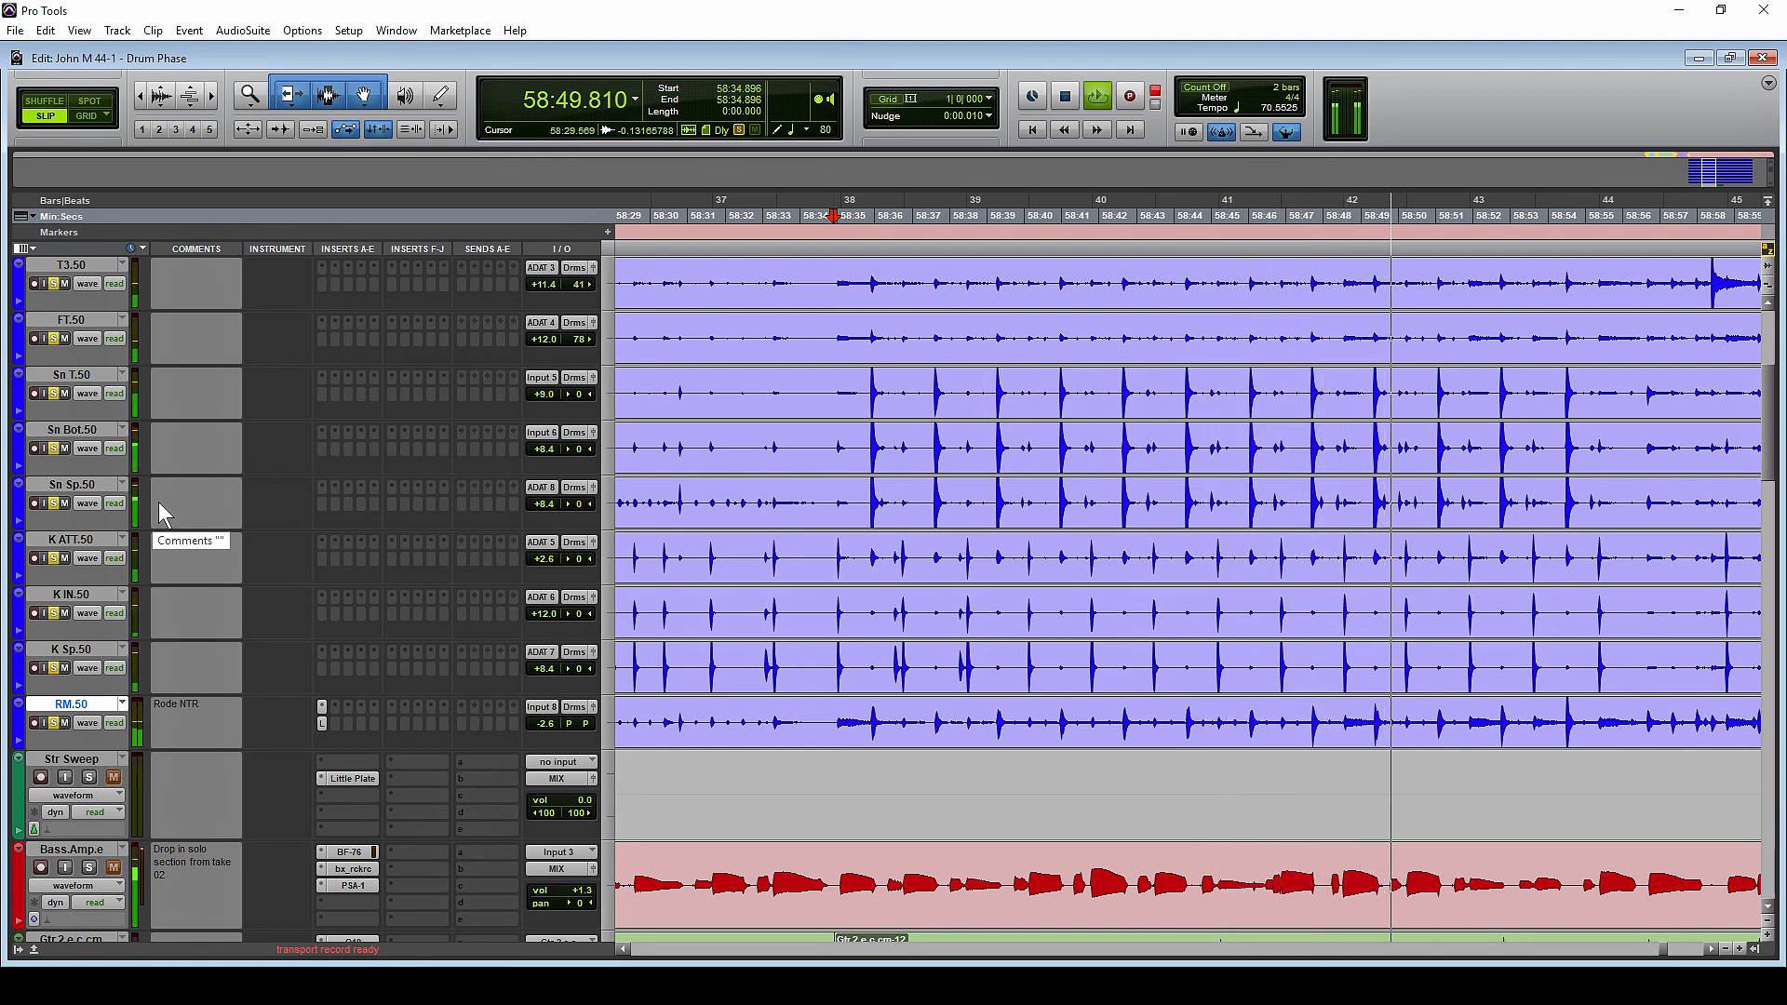
pyautogui.press('space')
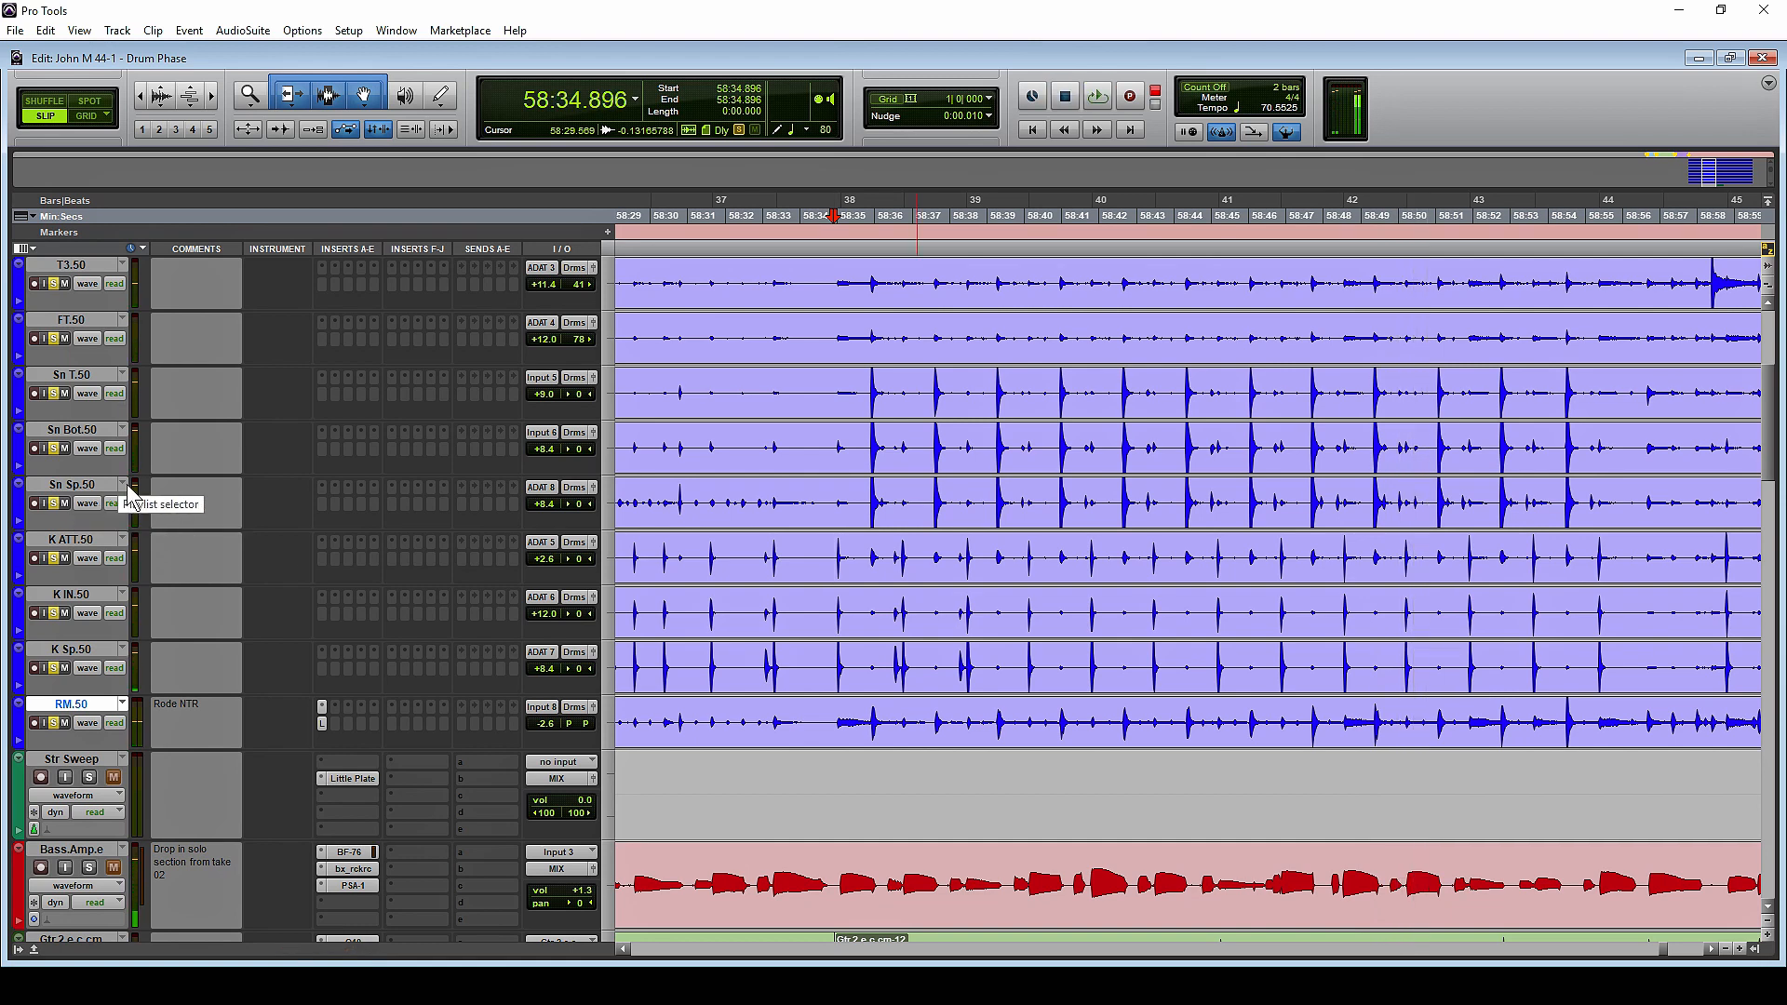
# Examine the alternate playlists and recorded takes of the Sn Sp, Sn Bot and Sn T tracks around the V2 section
pyautogui.click(128, 488)
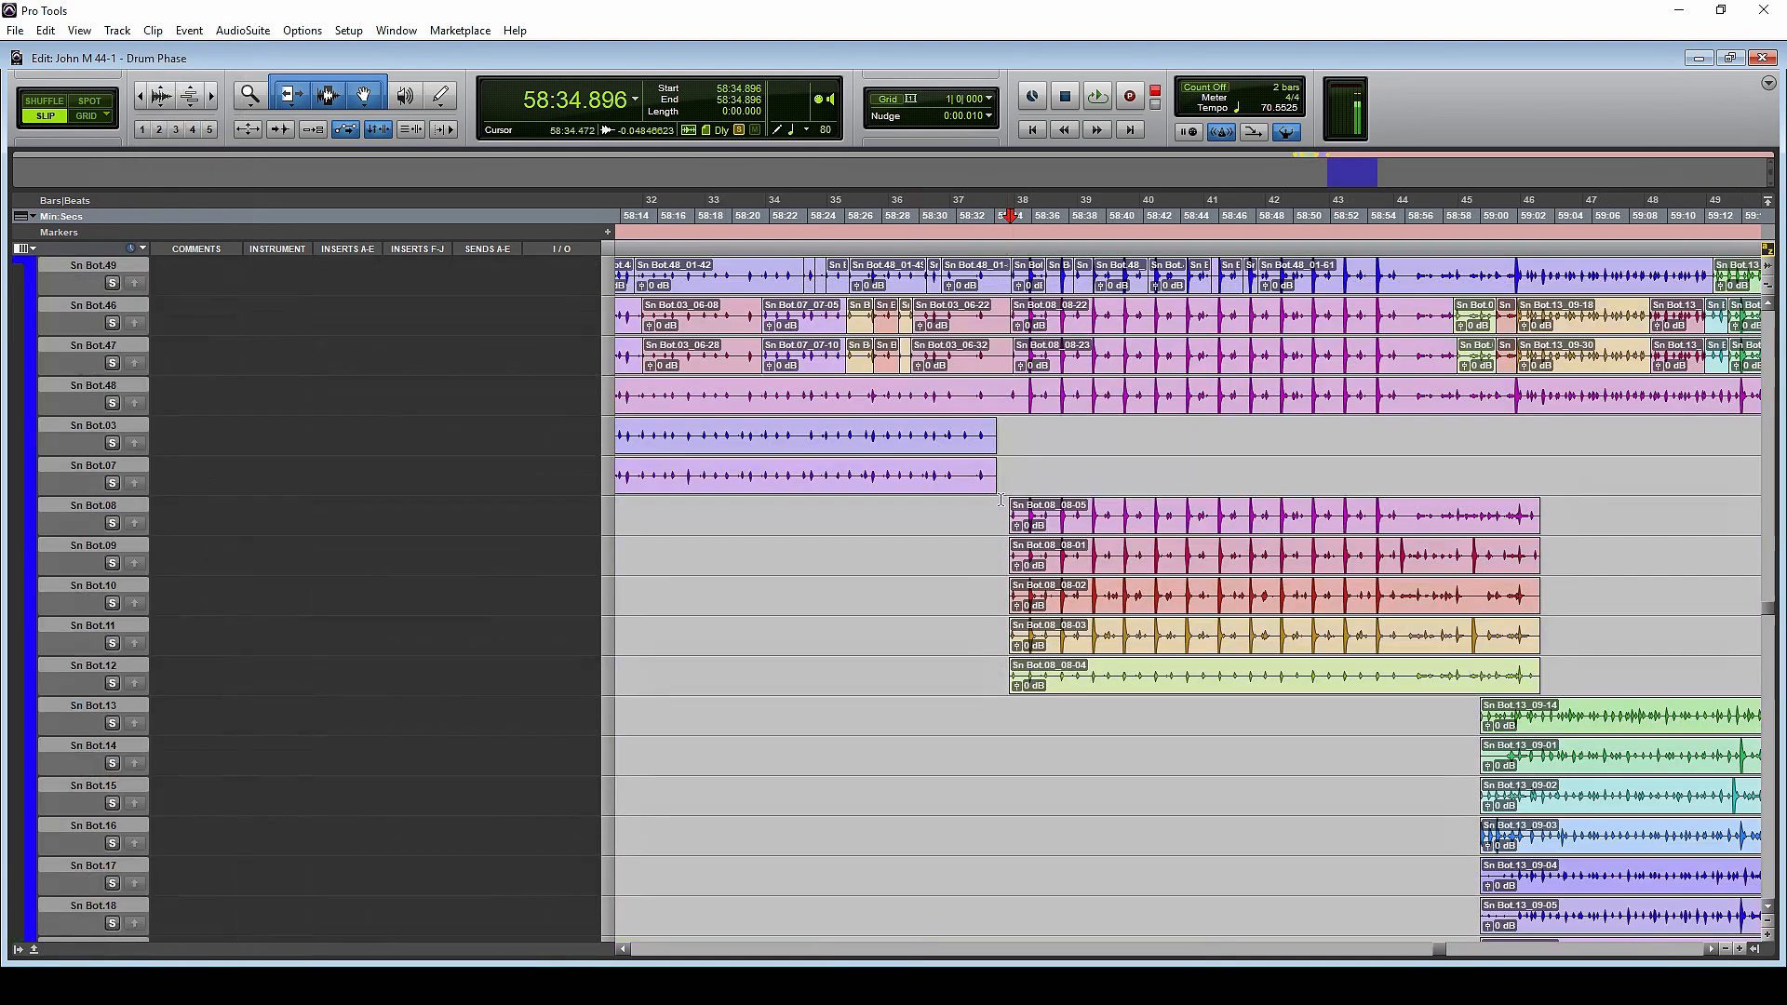
pyautogui.scroll(-10, 1121, 541)
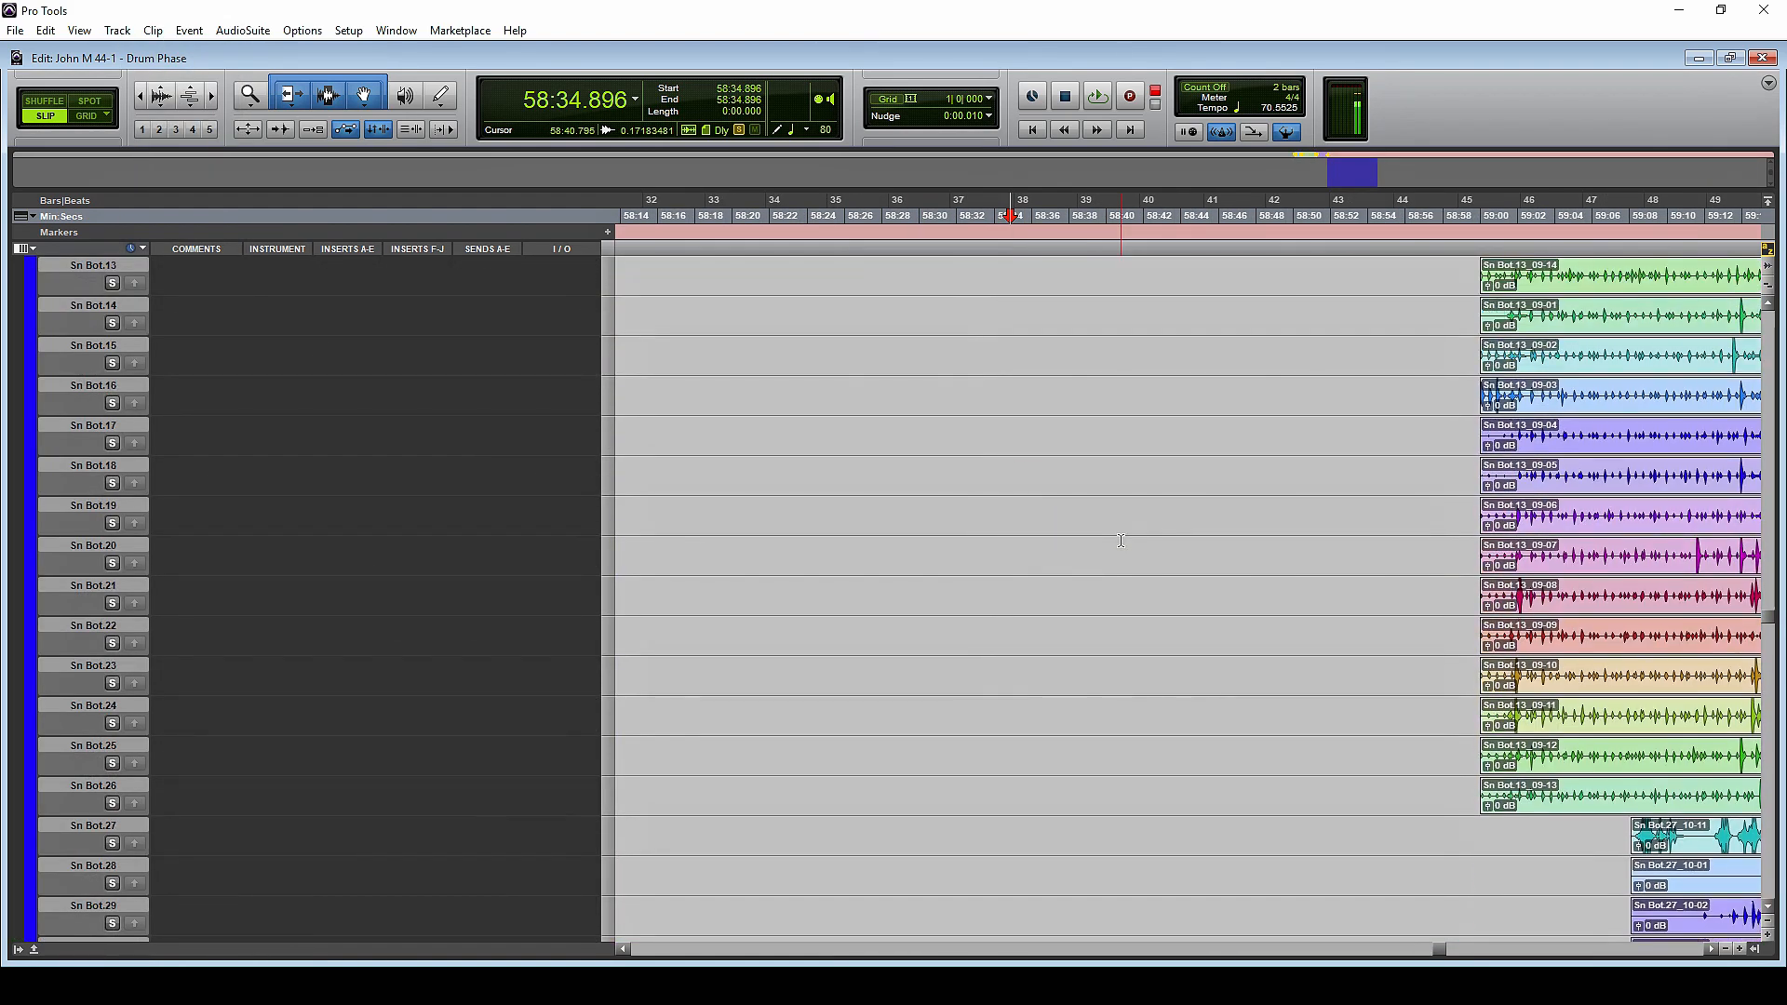
pyautogui.hscroll(5, 1120, 541)
pyautogui.scroll(-5, 1120, 541)
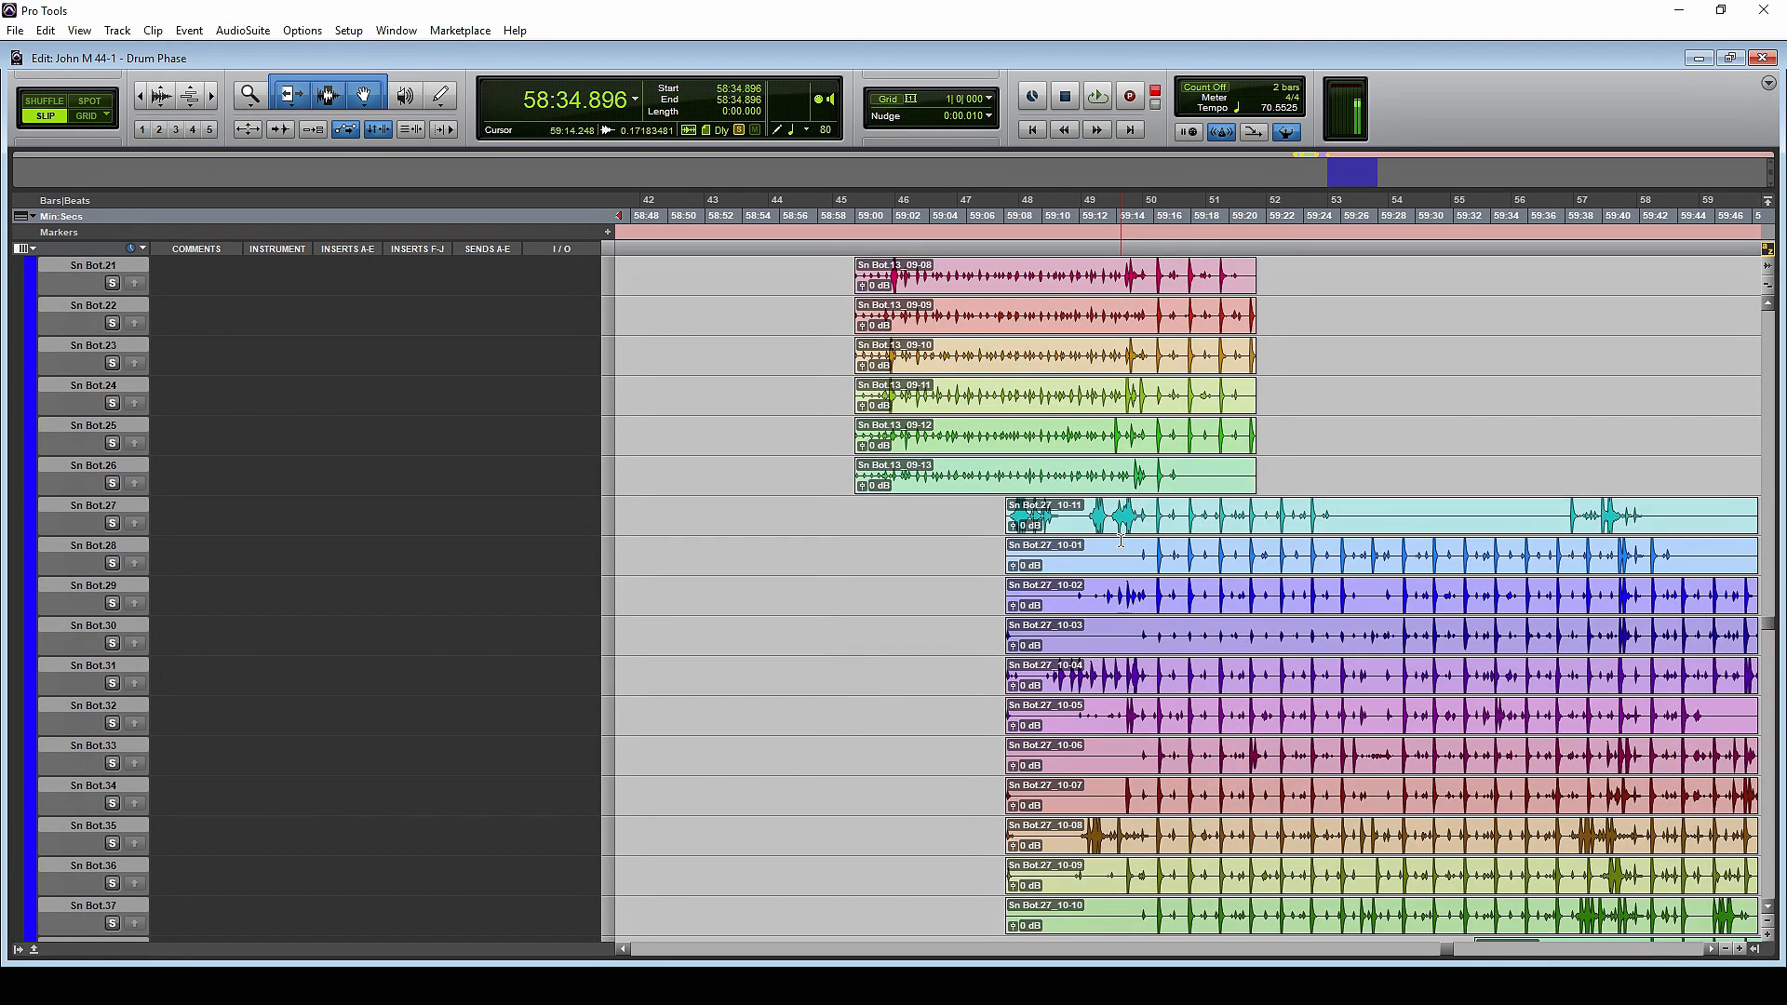
pyautogui.scroll(10, 1120, 541)
pyautogui.hscroll(-8, 1120, 540)
pyautogui.scroll(8, 1120, 541)
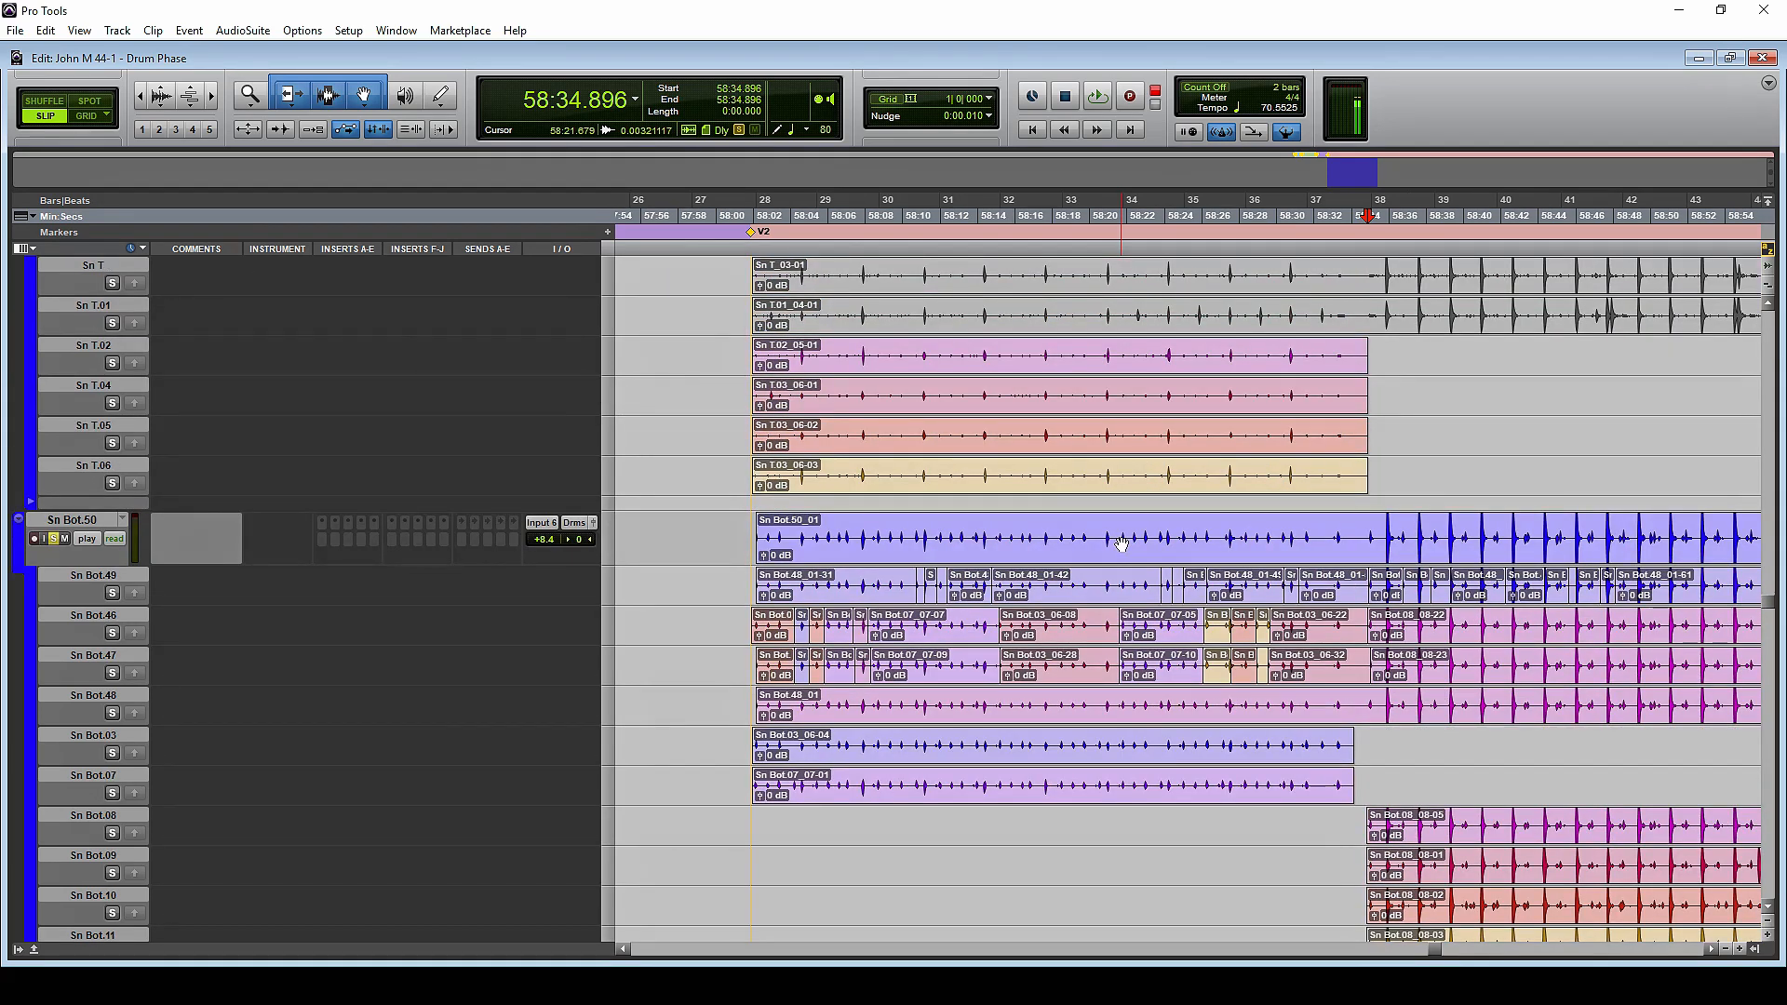
pyautogui.hscroll(4, 1120, 541)
pyautogui.hscroll(1, 1120, 540)
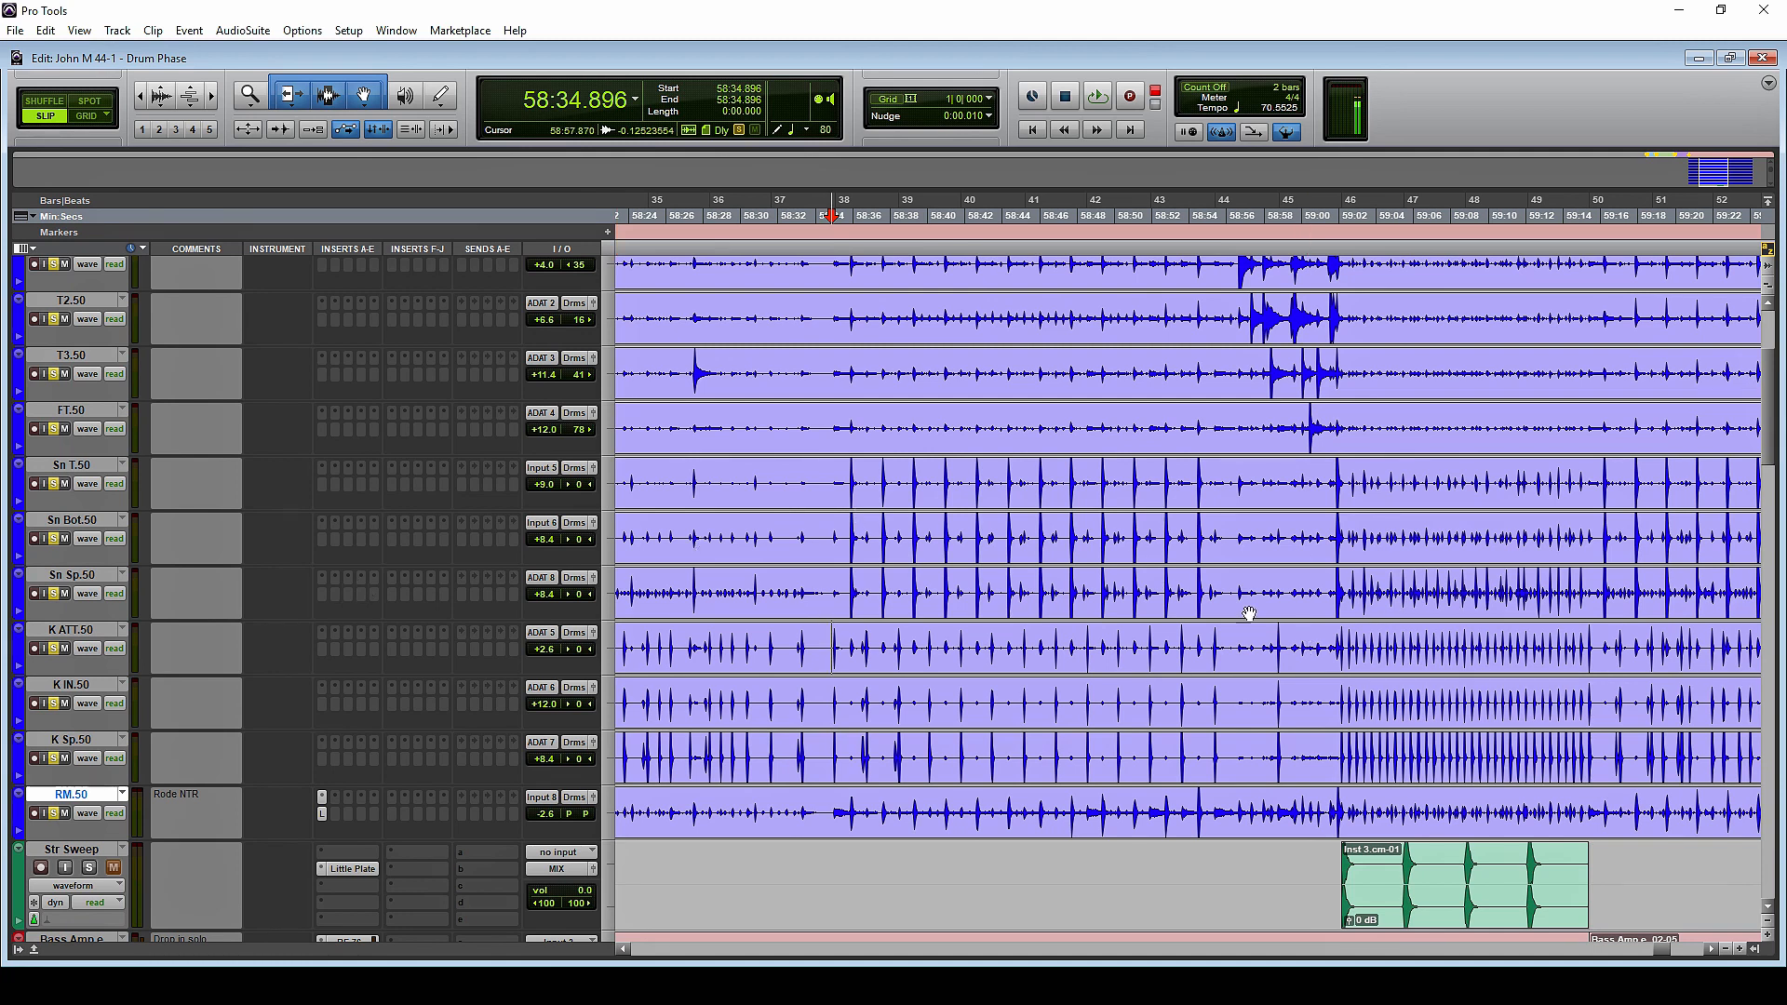
pyautogui.click(875, 551)
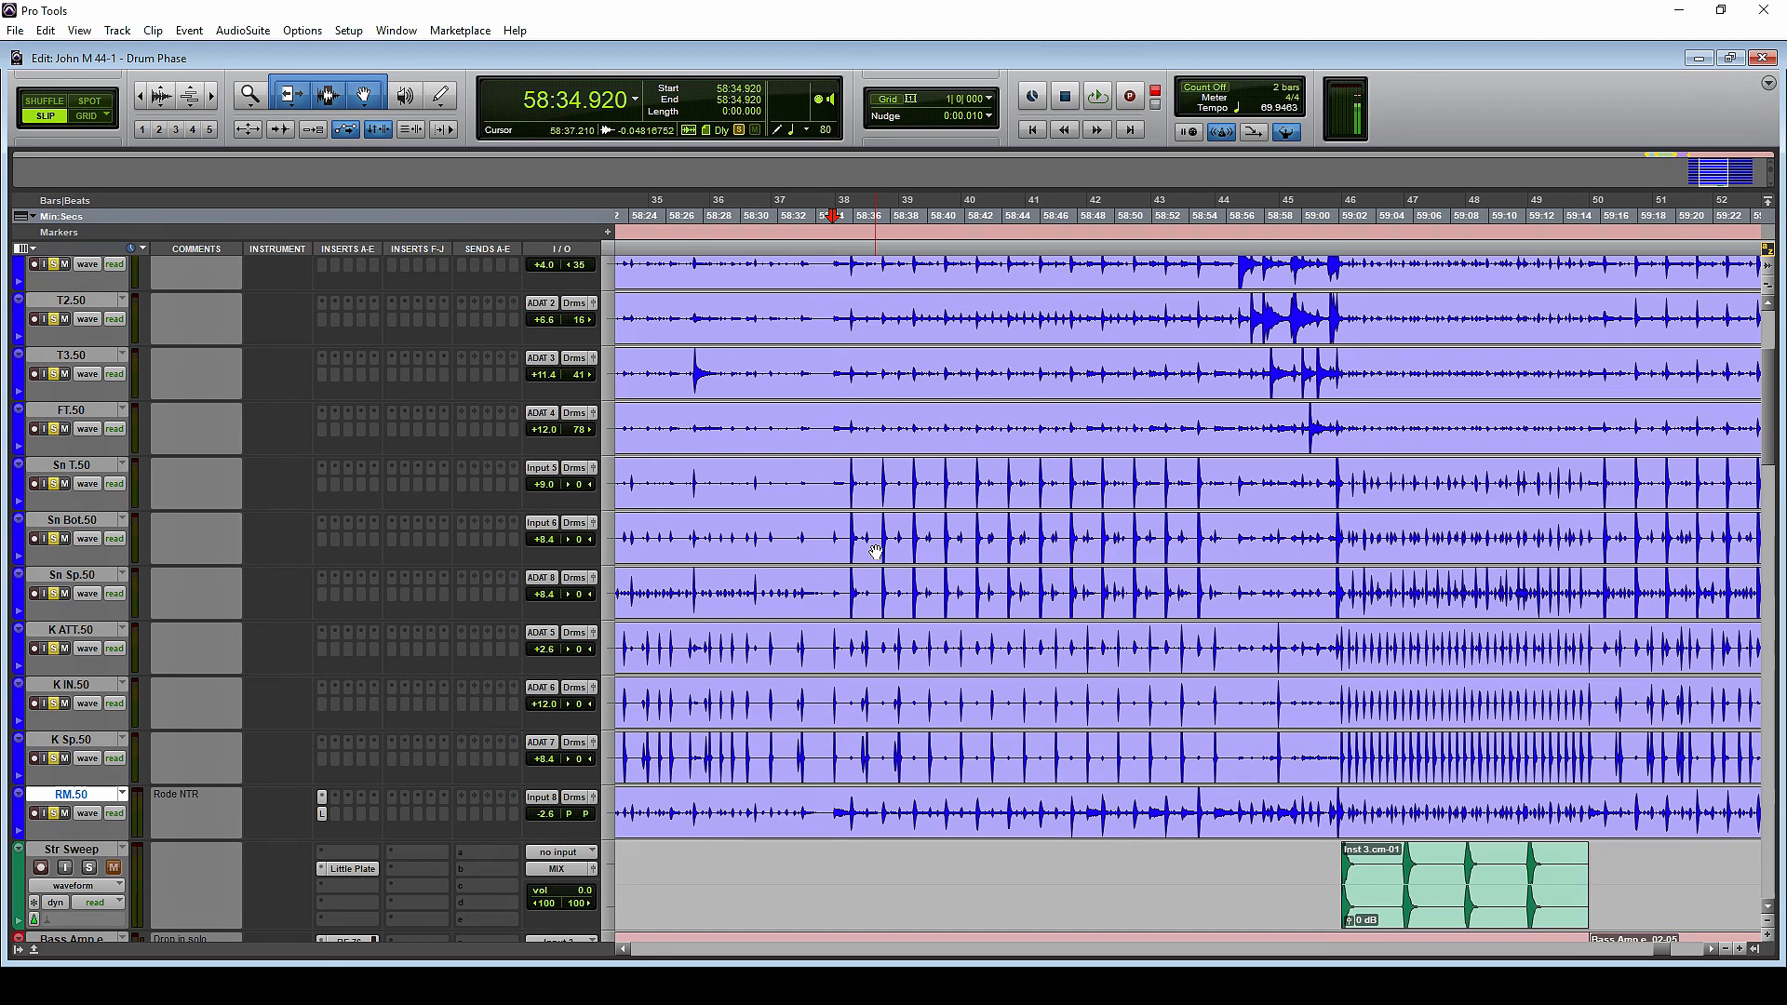
pyautogui.hotkey('ctrl', 'e')
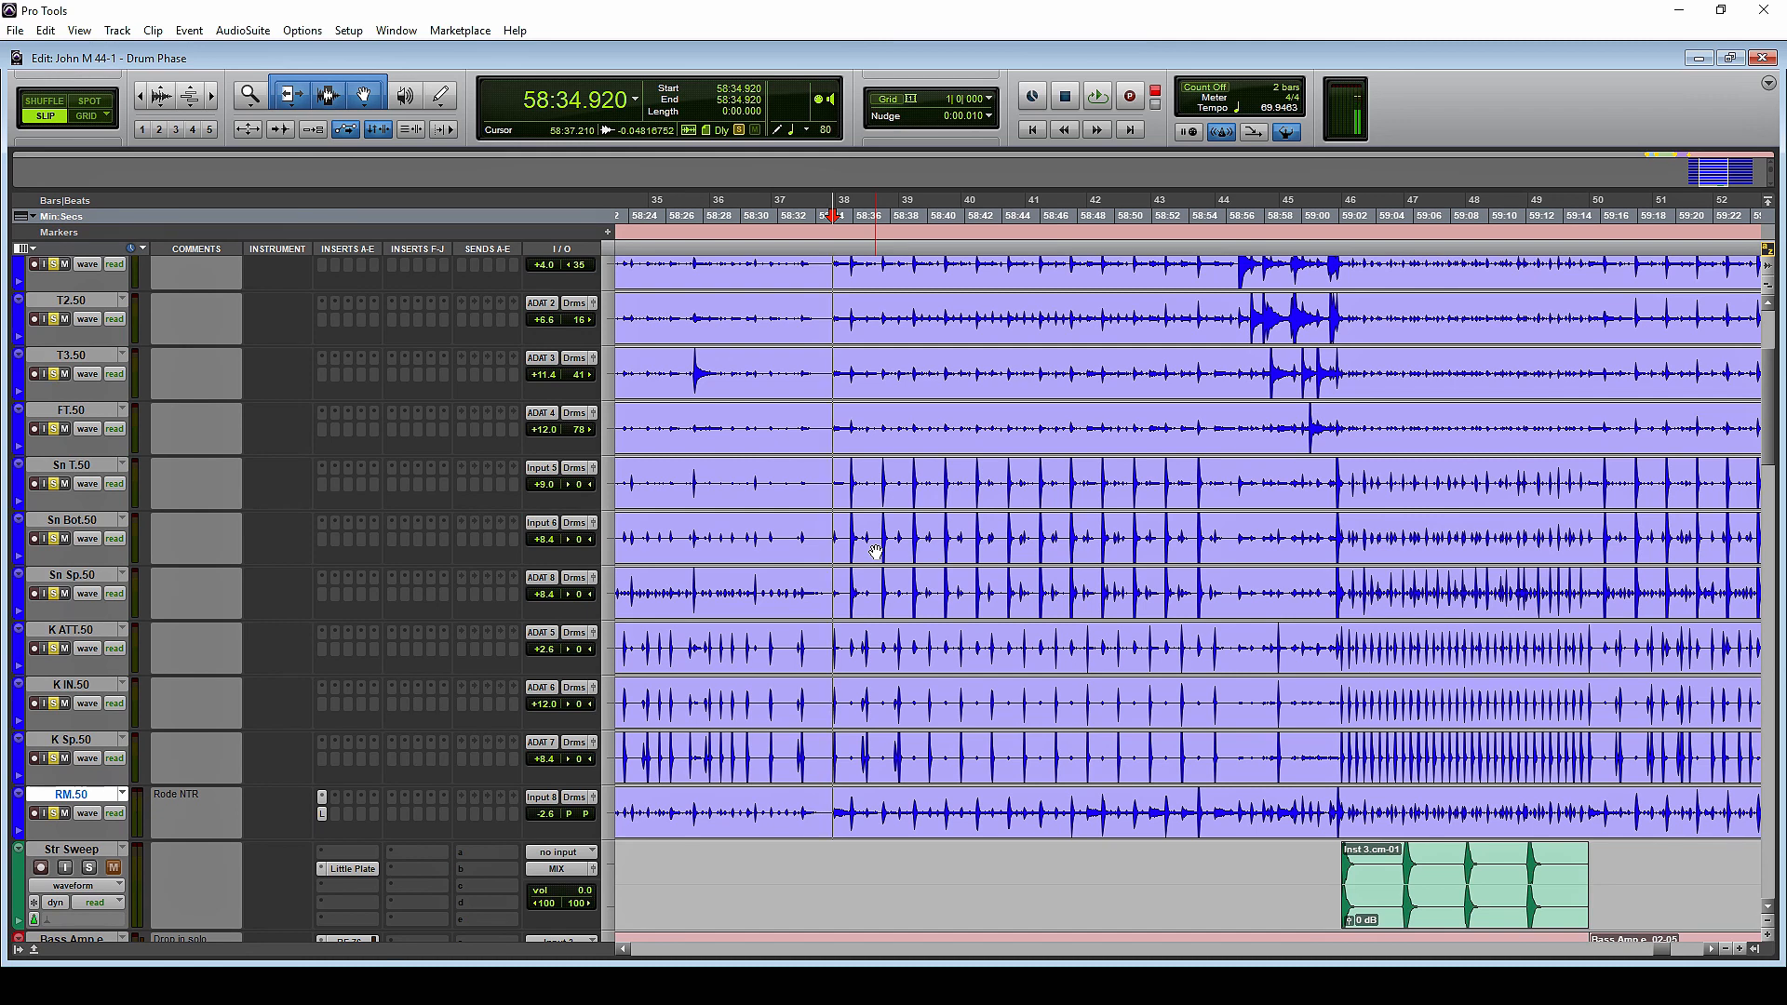
pyautogui.hotkey('ctrl', 'z')
pyautogui.click(323, 542)
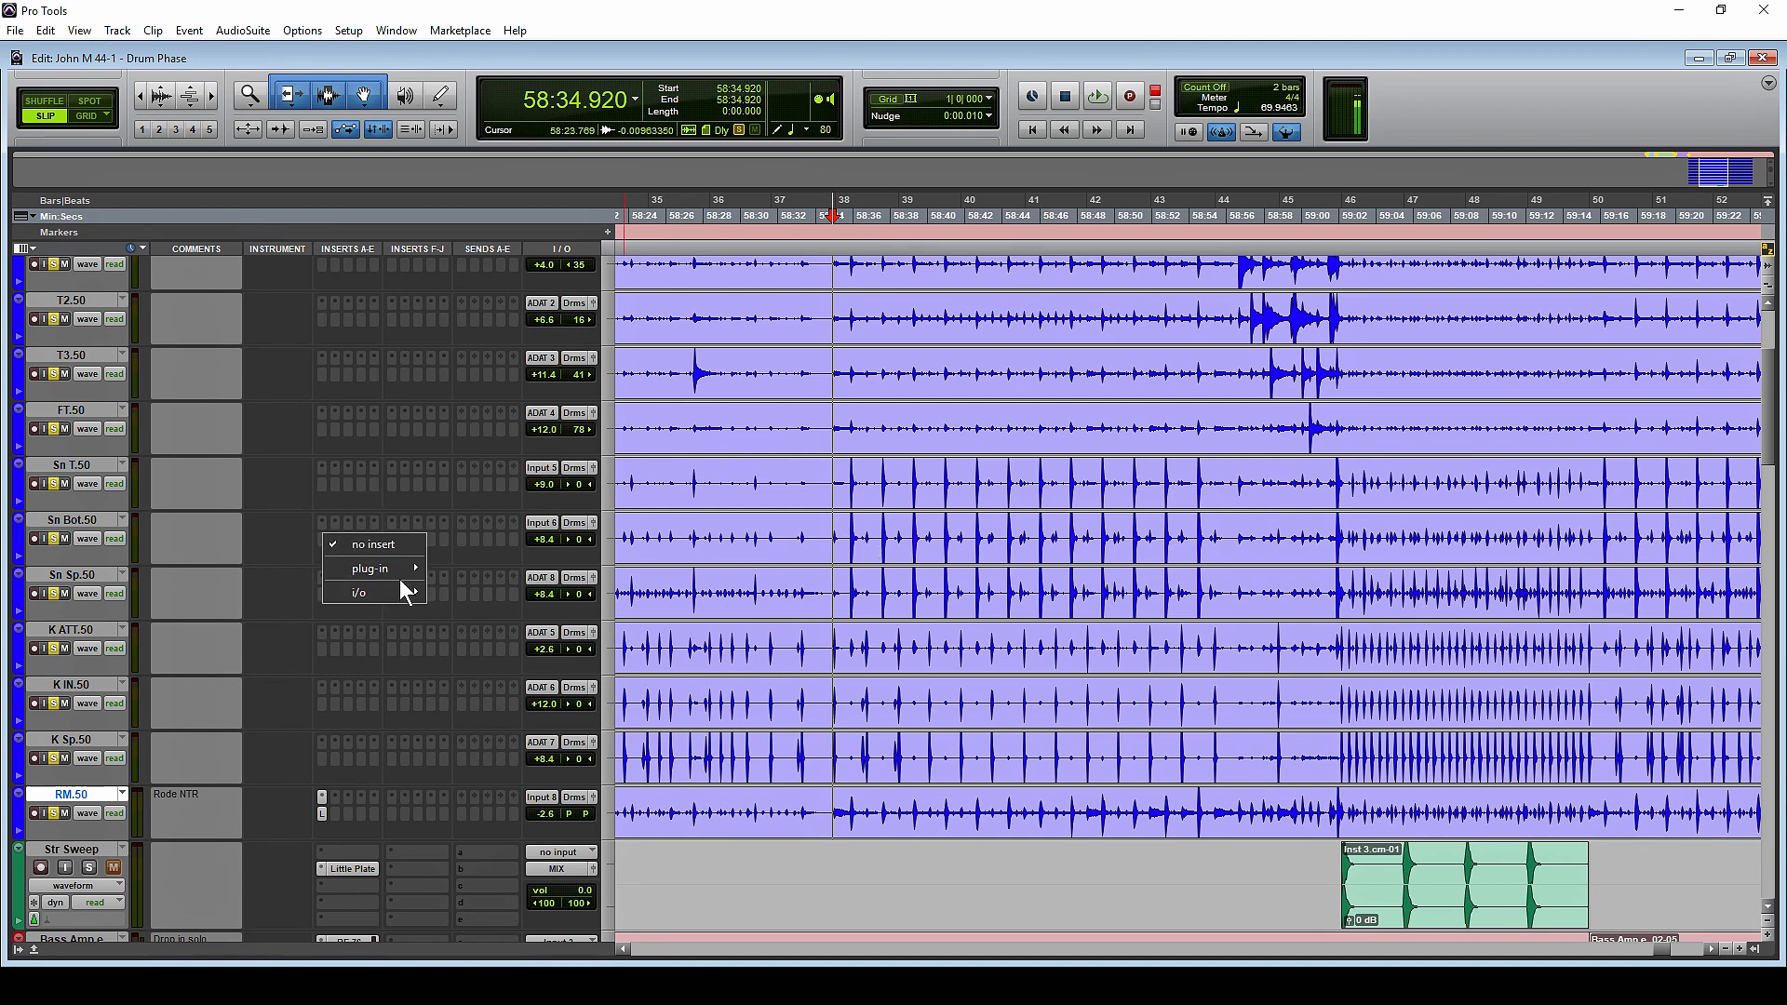
pyautogui.click(261, 522)
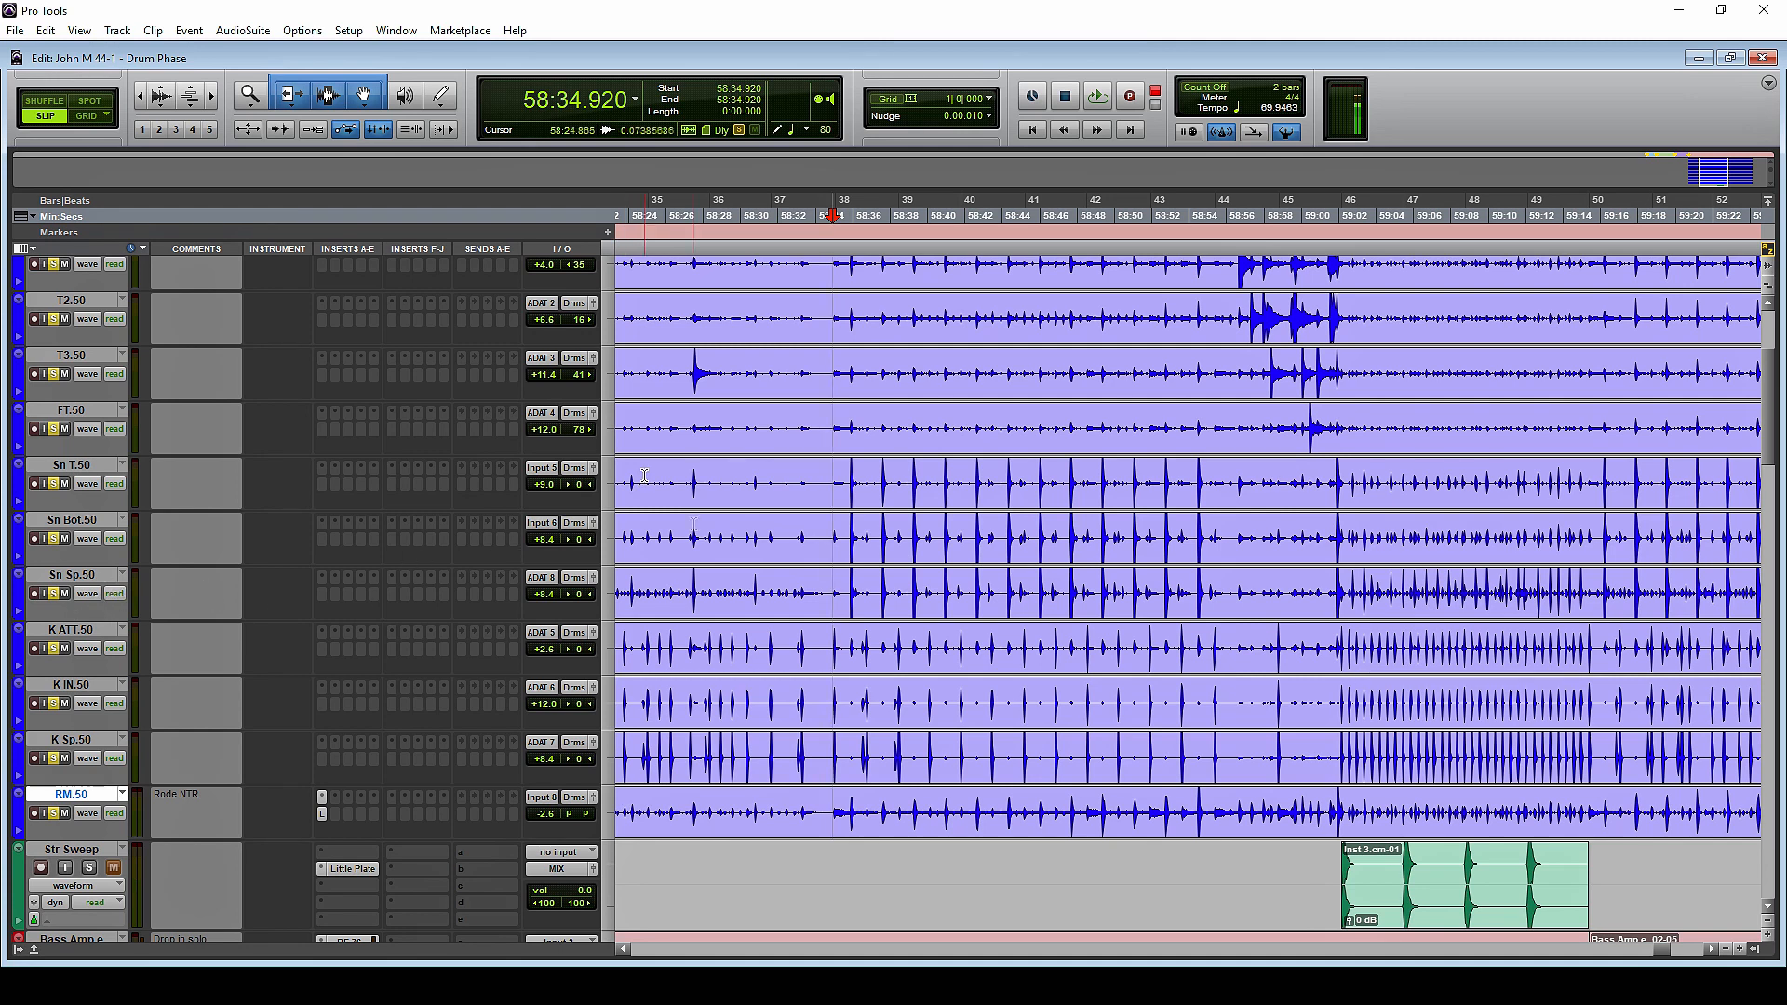
# Locate the first strong snare hit and place the edit cursor at its onset on the Sn T.50 track, at 58:35.927
pyautogui.click(848, 472)
pyautogui.press('t')
pyautogui.press('t')
pyautogui.press('t')
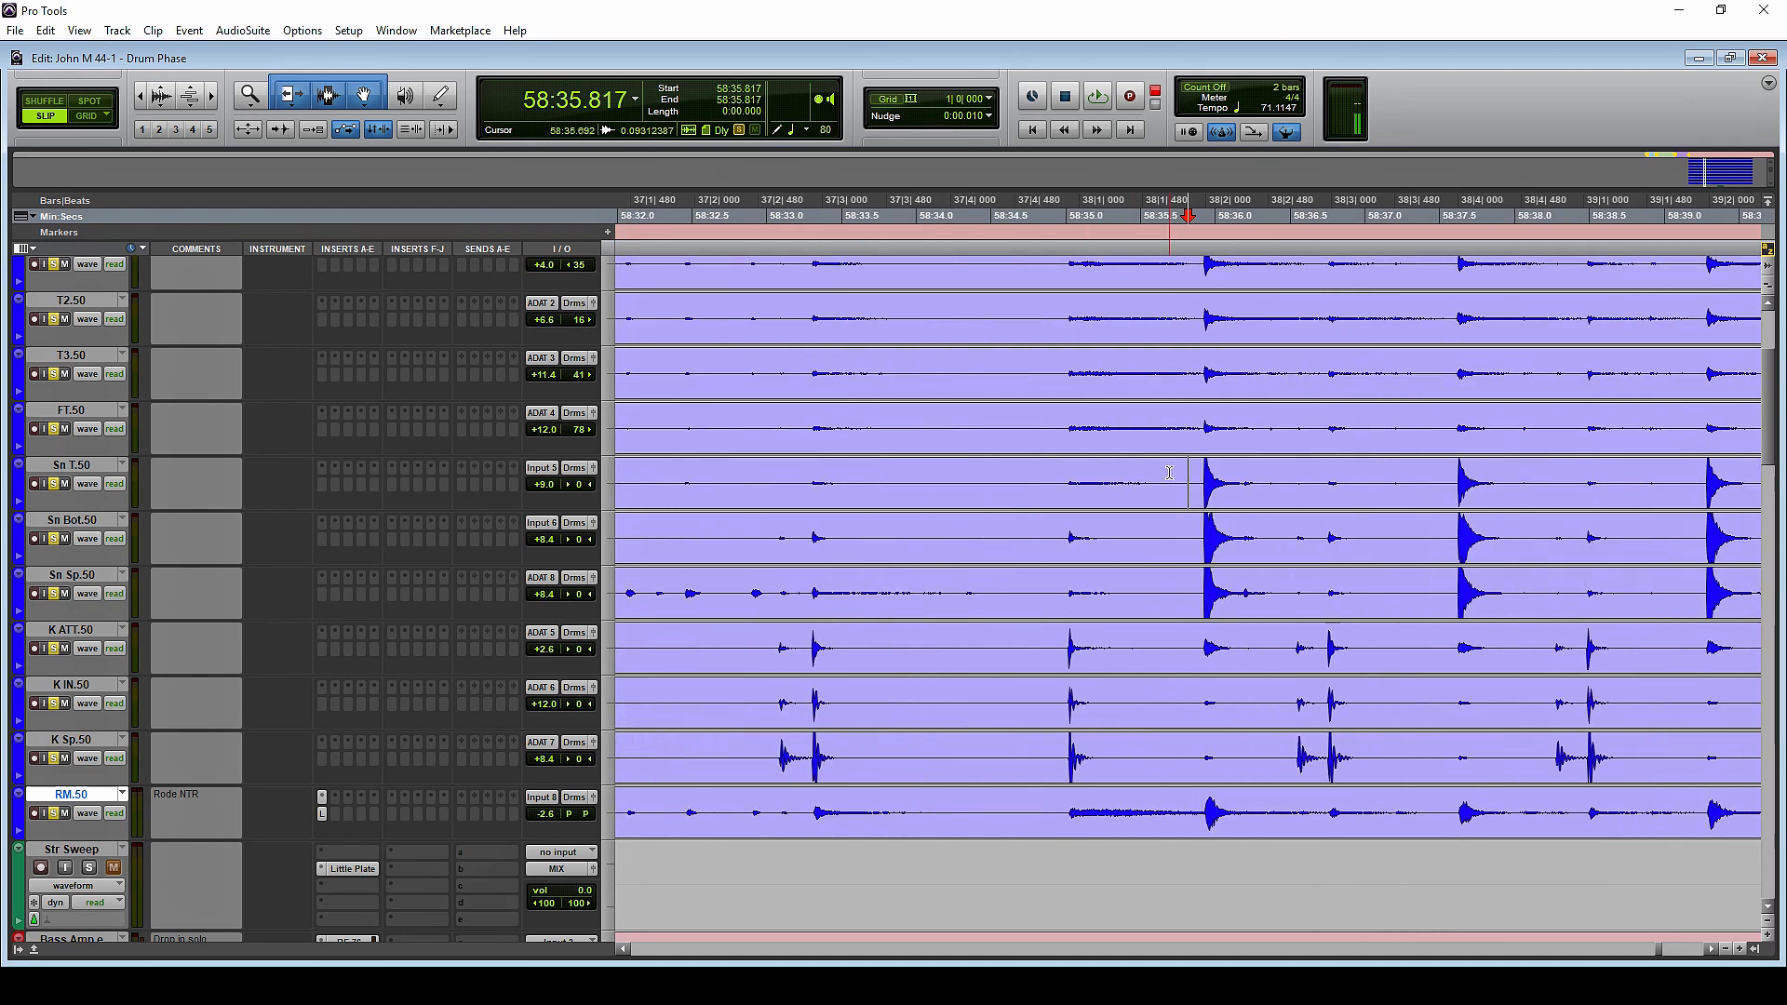
pyautogui.press('t')
pyautogui.press('t')
pyautogui.press('t')
pyautogui.press('t')
pyautogui.press('t')
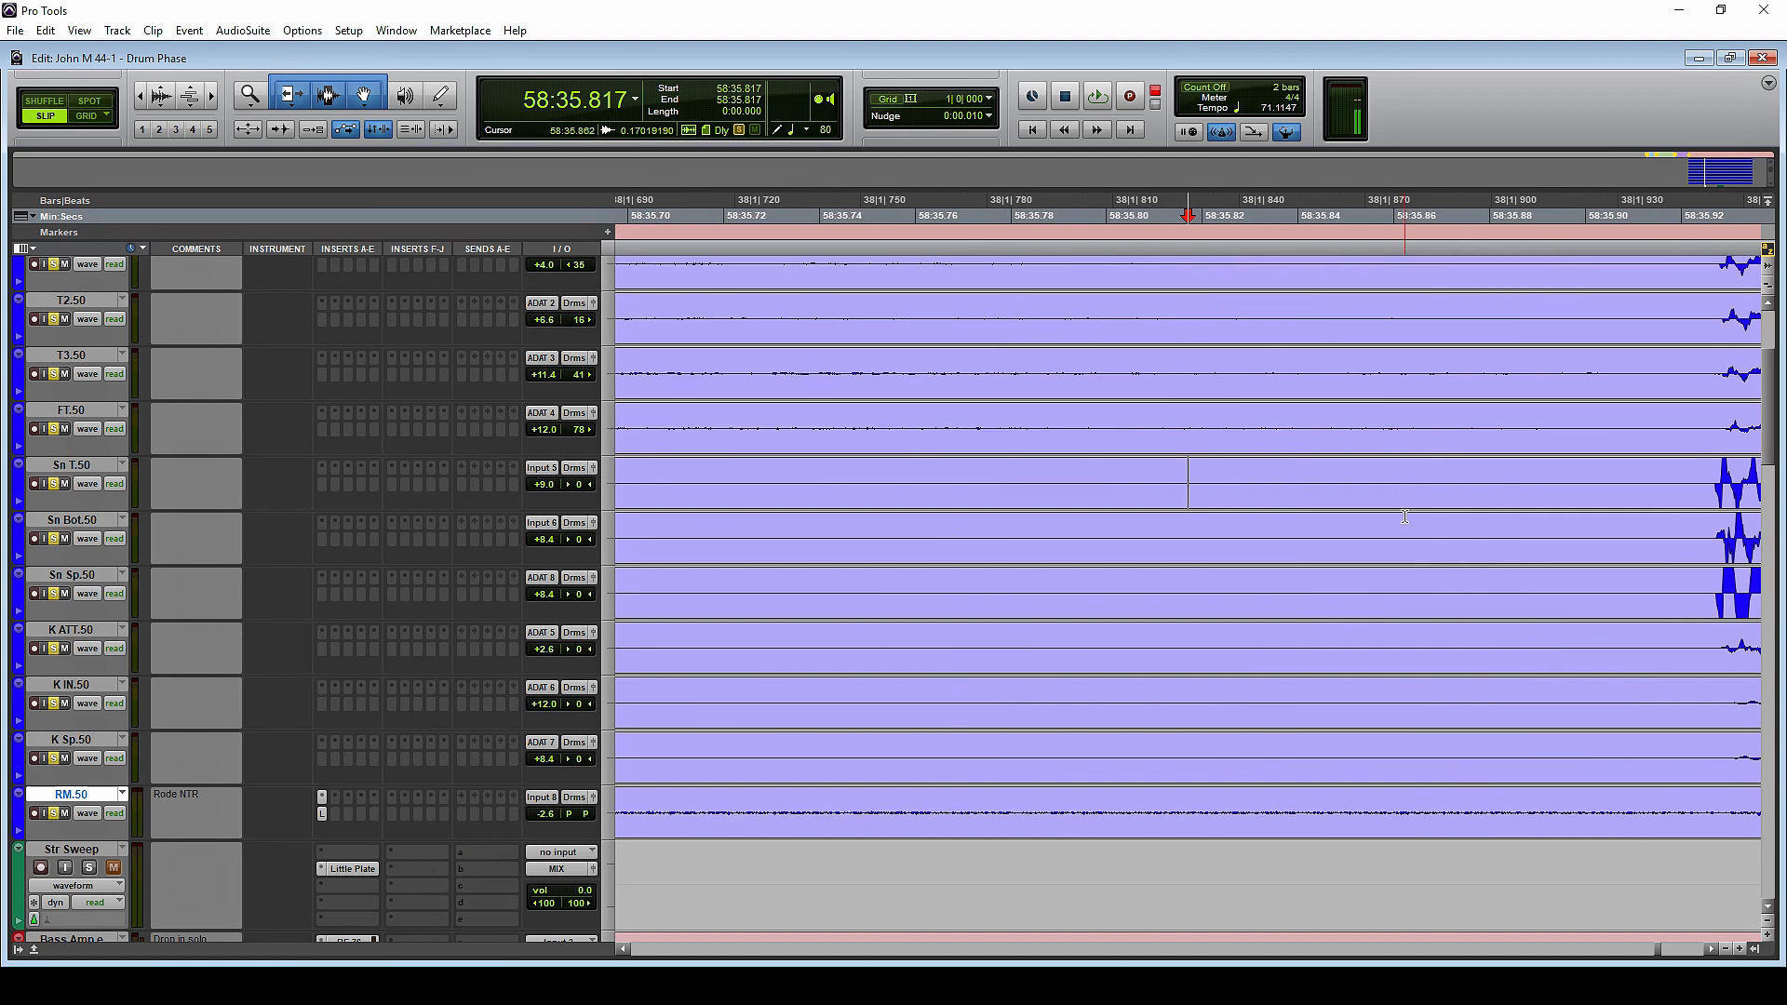
pyautogui.hscroll(5, 1404, 516)
pyautogui.click(1126, 482)
pyautogui.press('t')
pyautogui.press('t')
pyautogui.click(1076, 481)
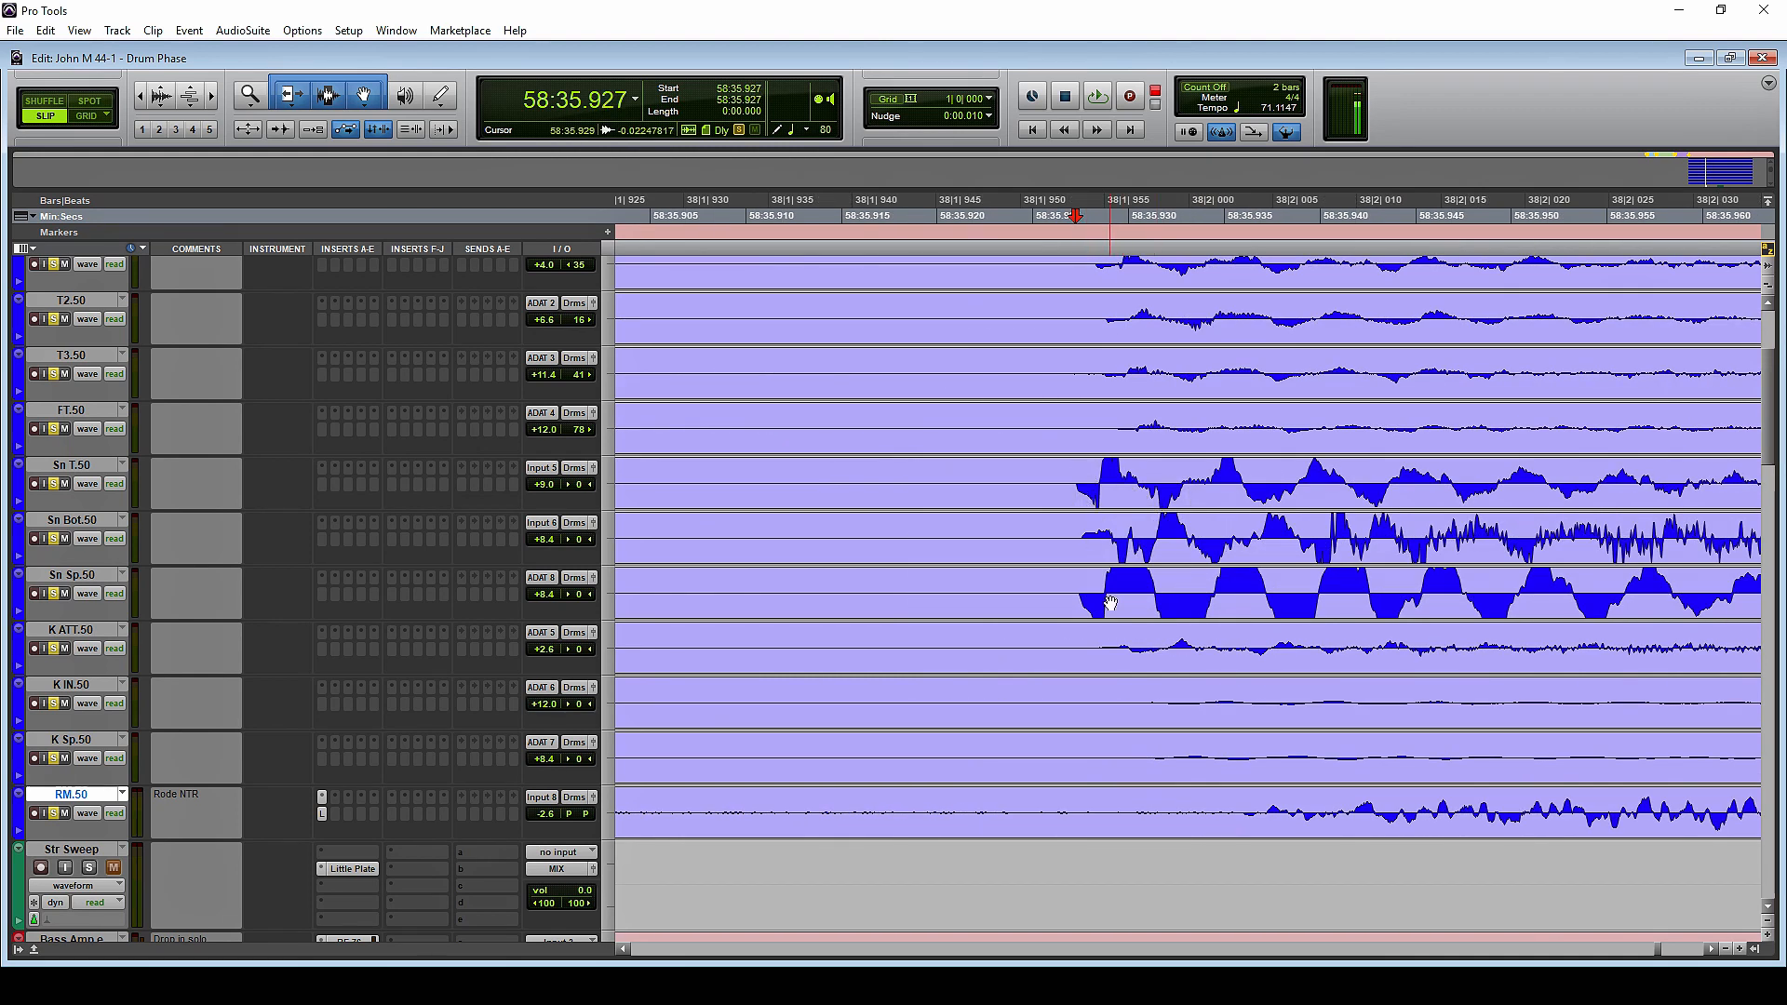
# Inspect the attack of the Sn T.50 hit at close range and mark its first polarity change at 58:35.928
pyautogui.click(1090, 483)
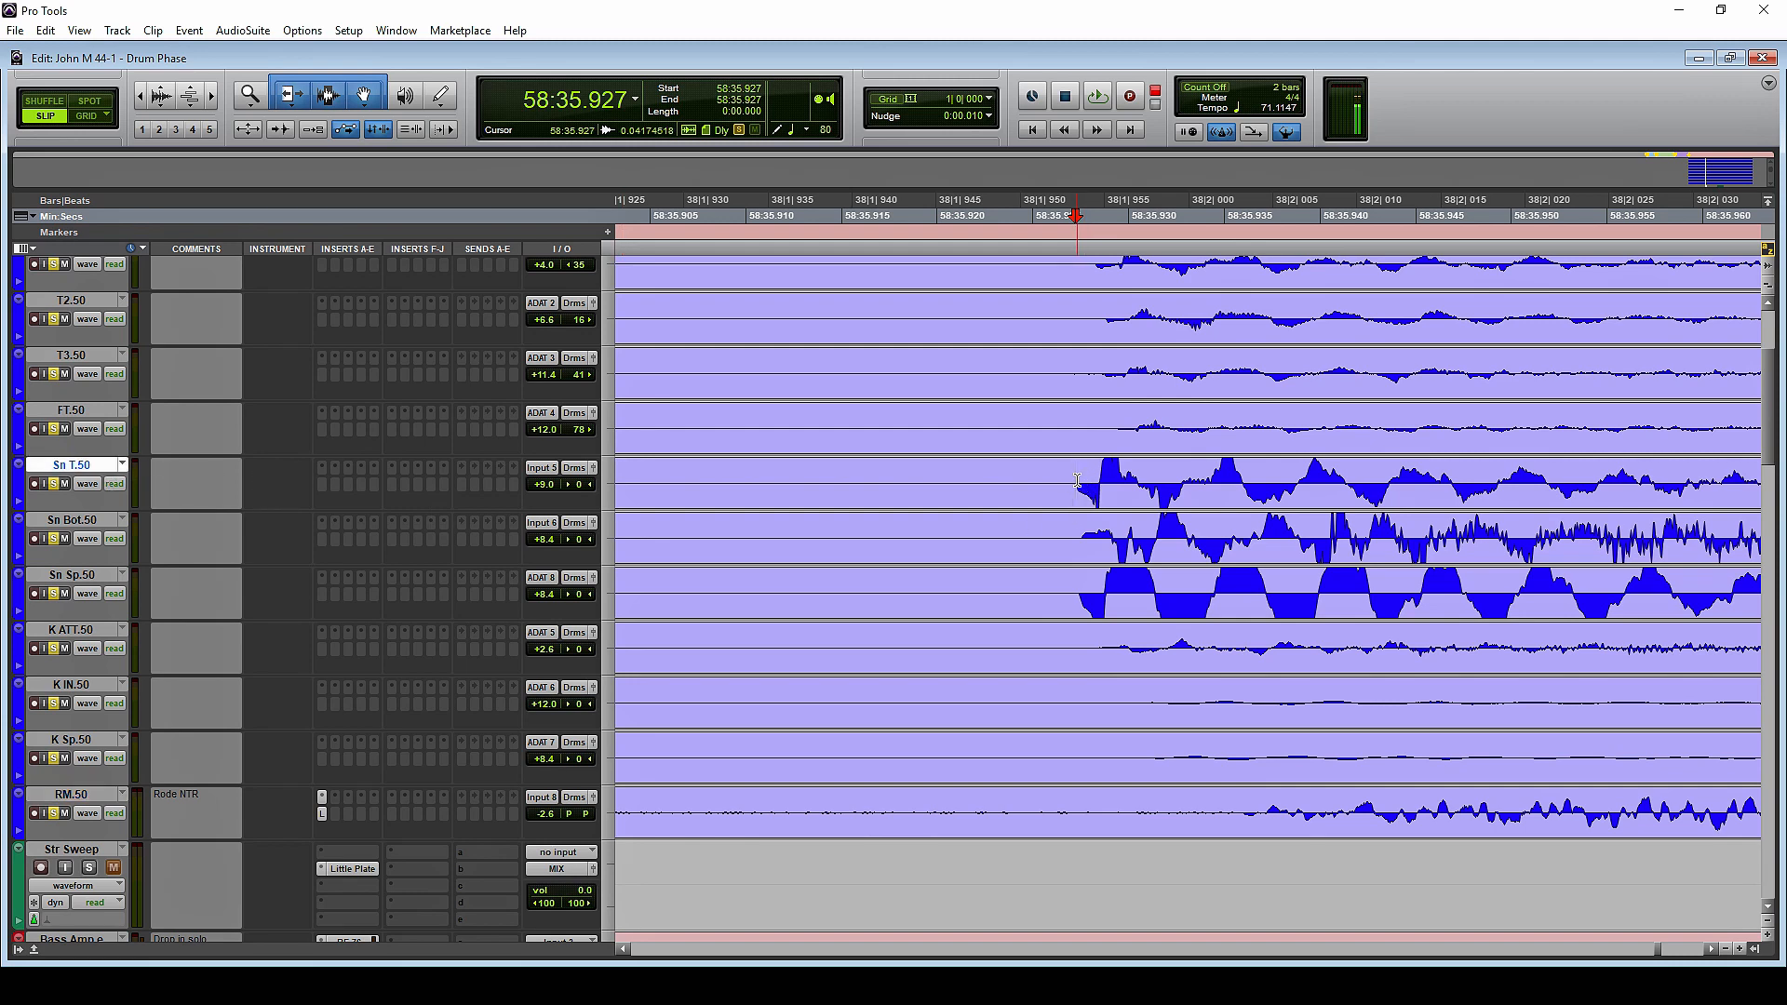
pyautogui.press('t')
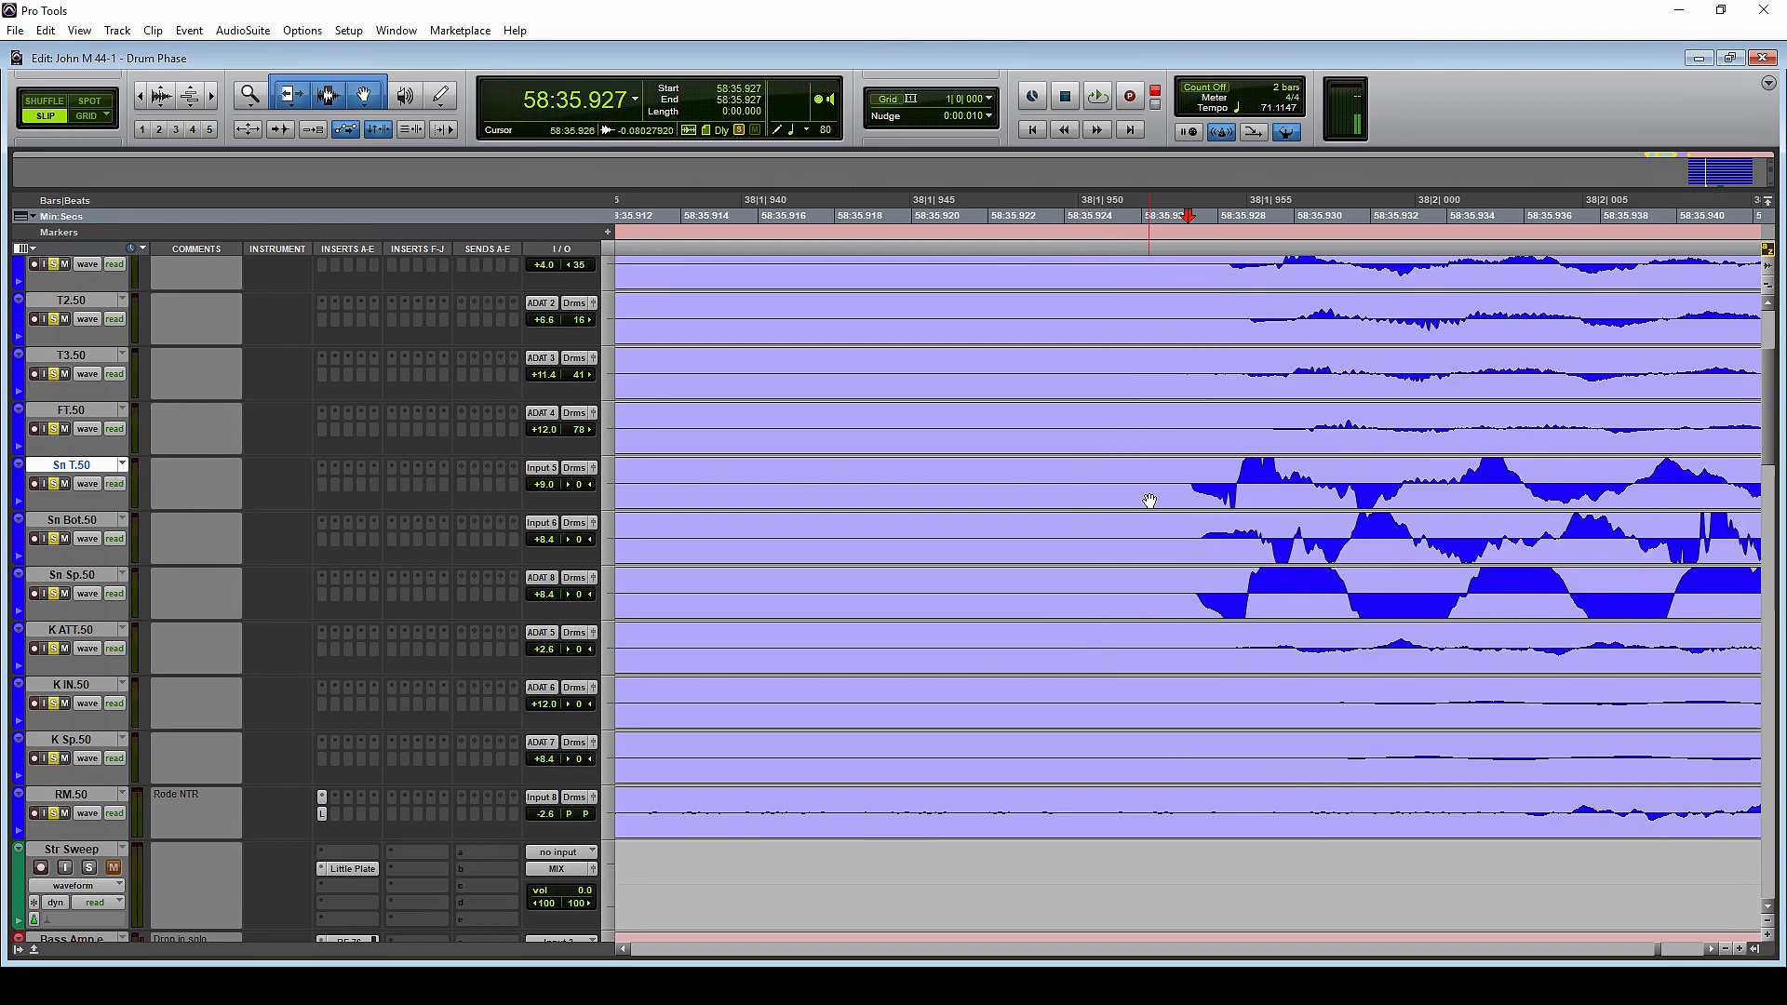
pyautogui.press('t')
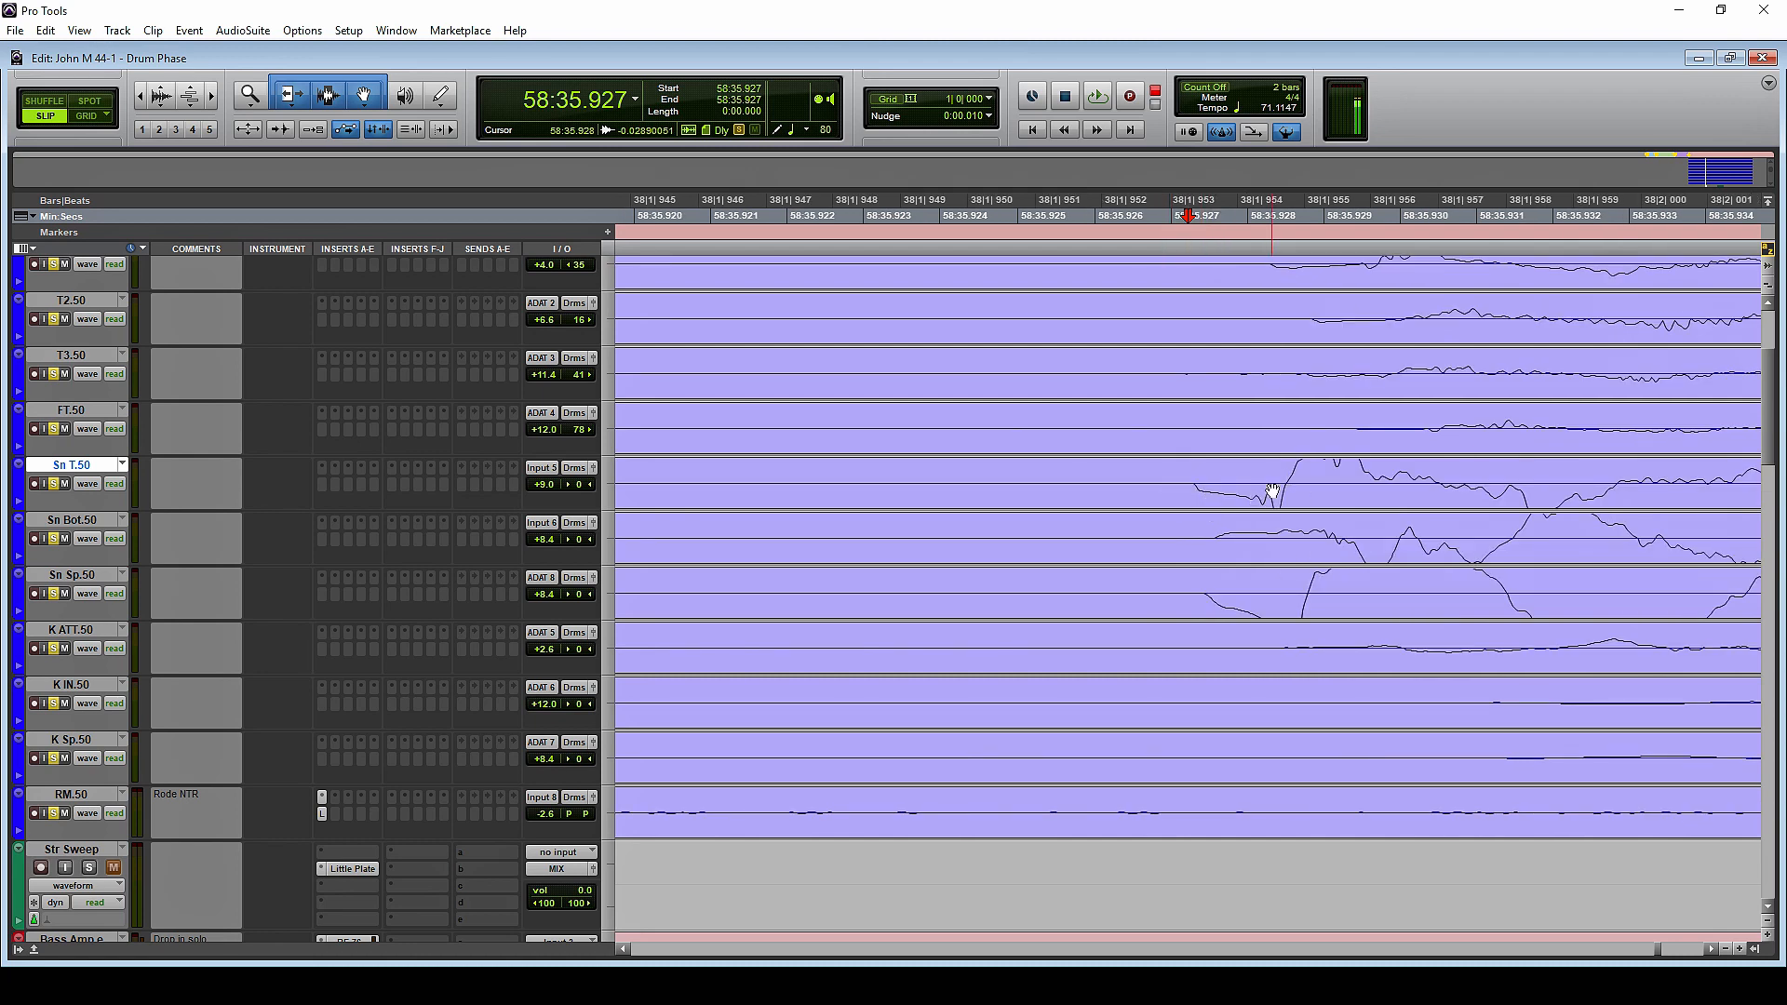
pyautogui.press('r')
pyautogui.press('r')
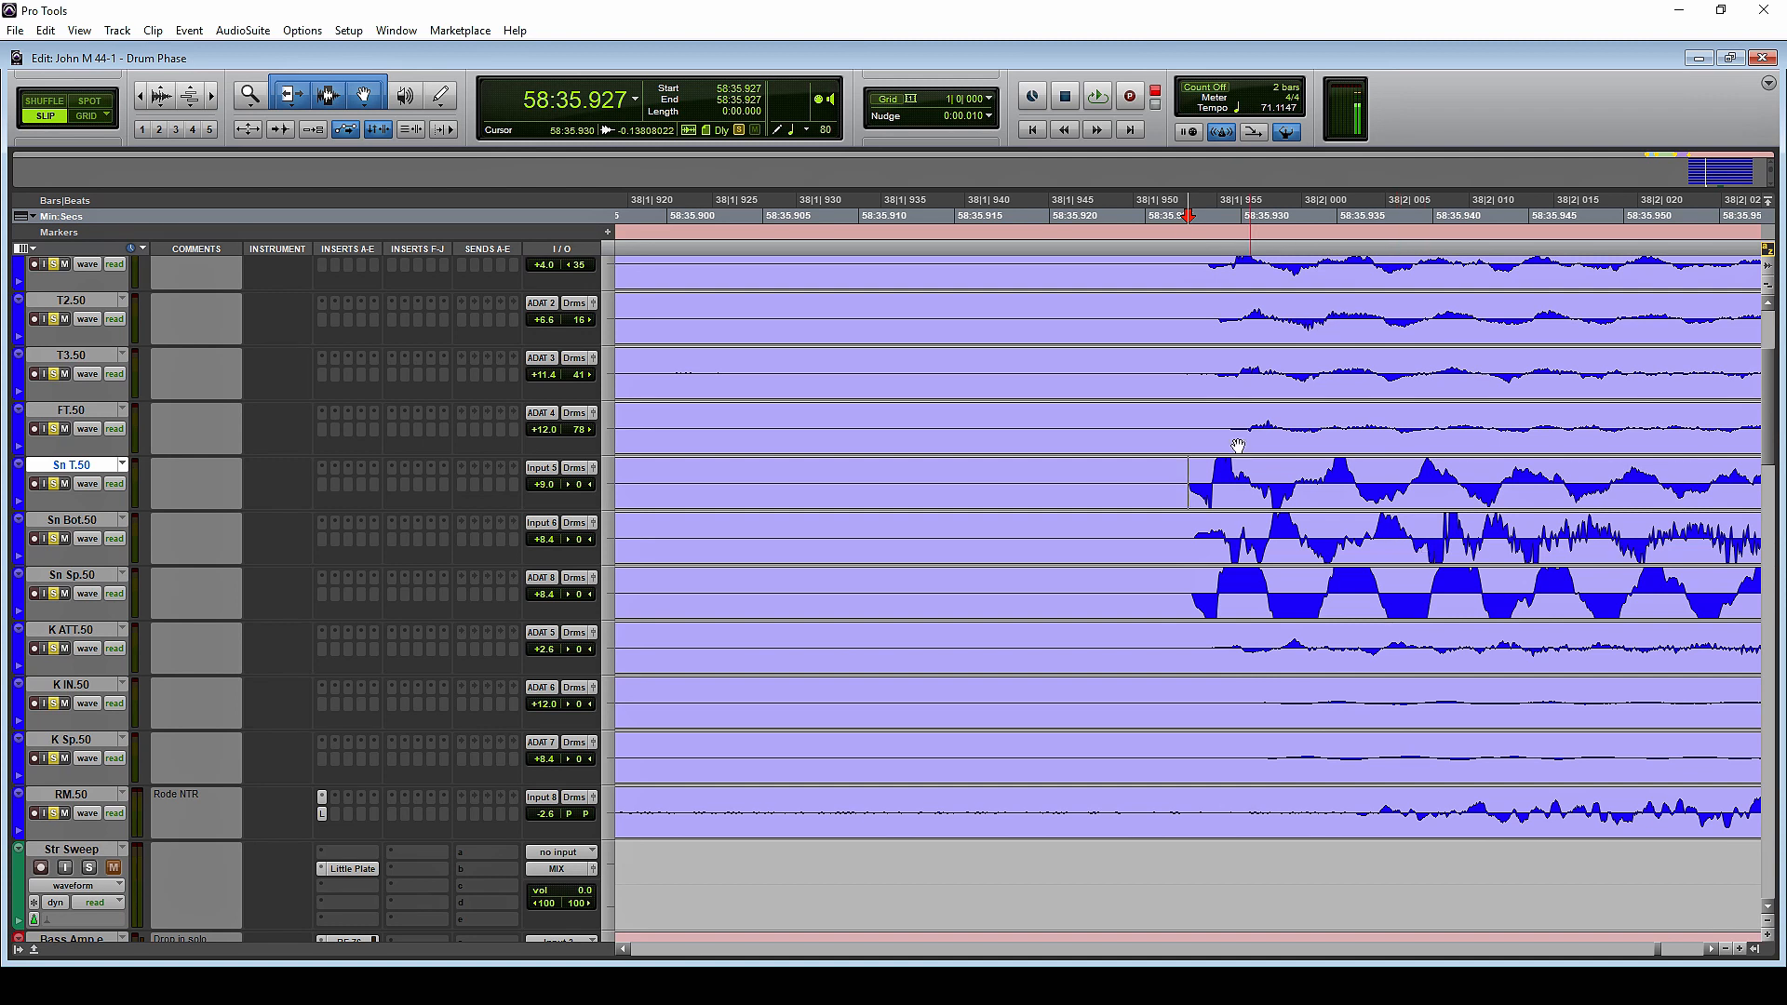
pyautogui.click(1210, 480)
# Select the Sn Bot.50 track and highlight the initial movement of its waveform at the same snare hit
pyautogui.click(81, 522)
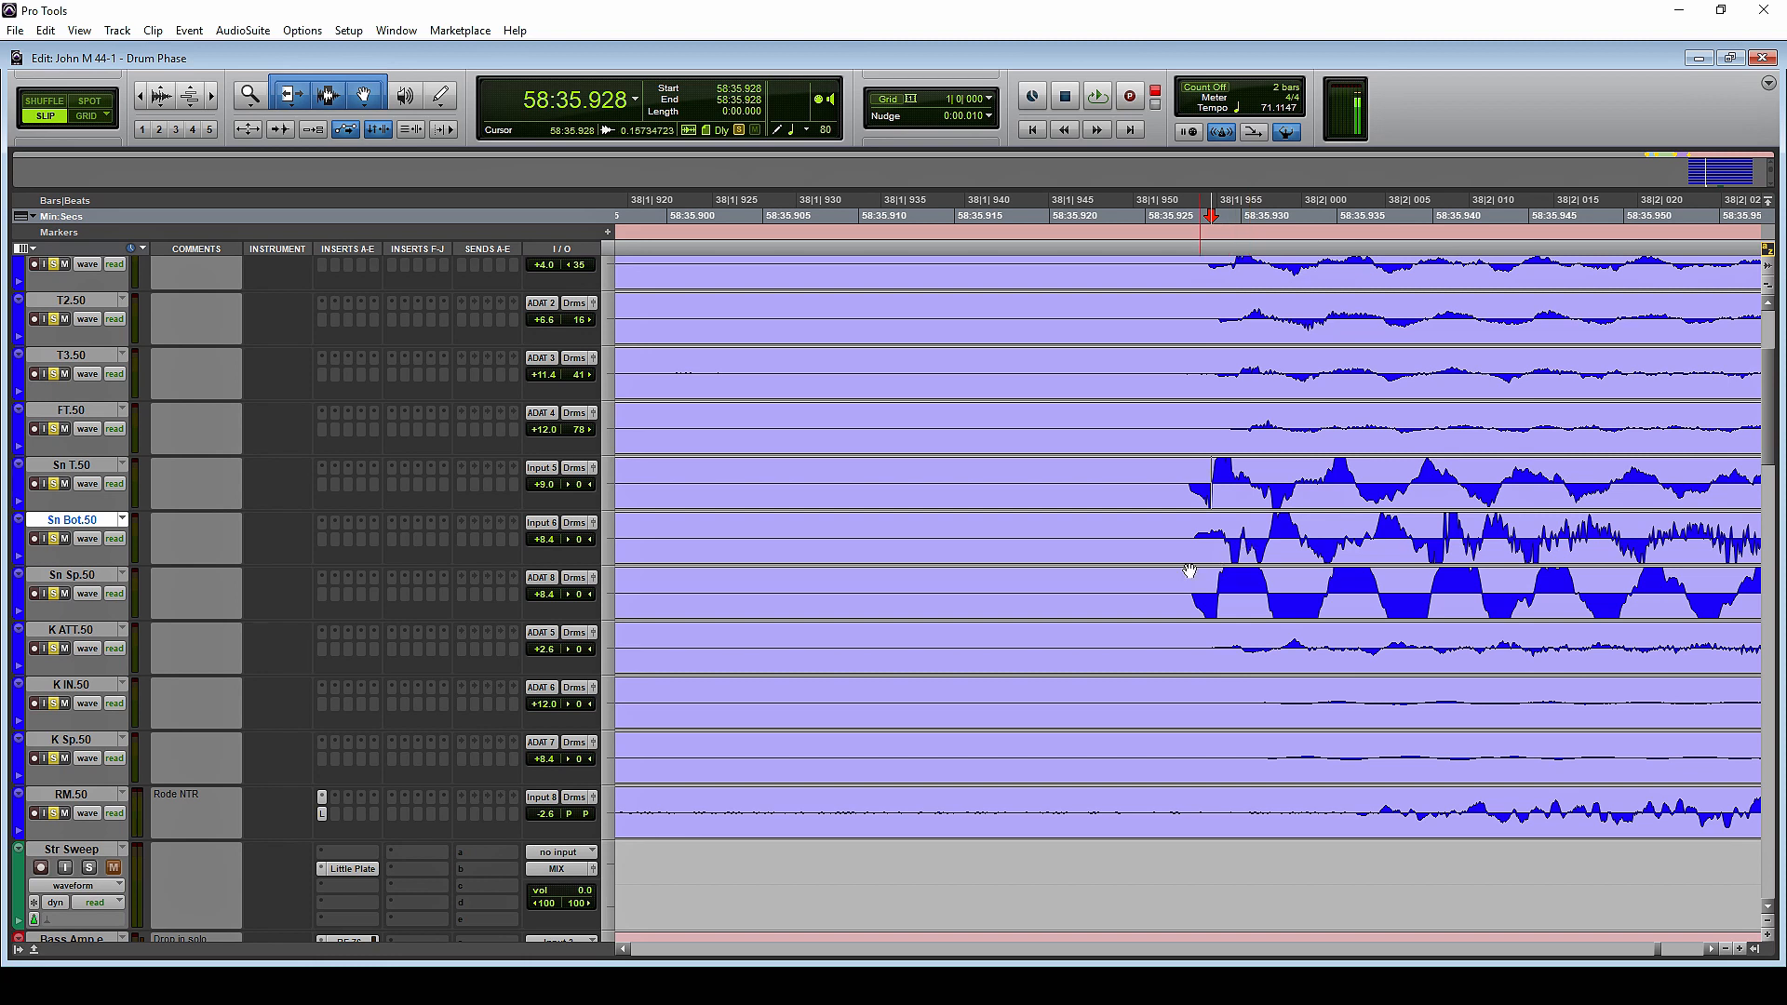
pyautogui.moveTo(1194, 528); pyautogui.dragTo(1225, 529)
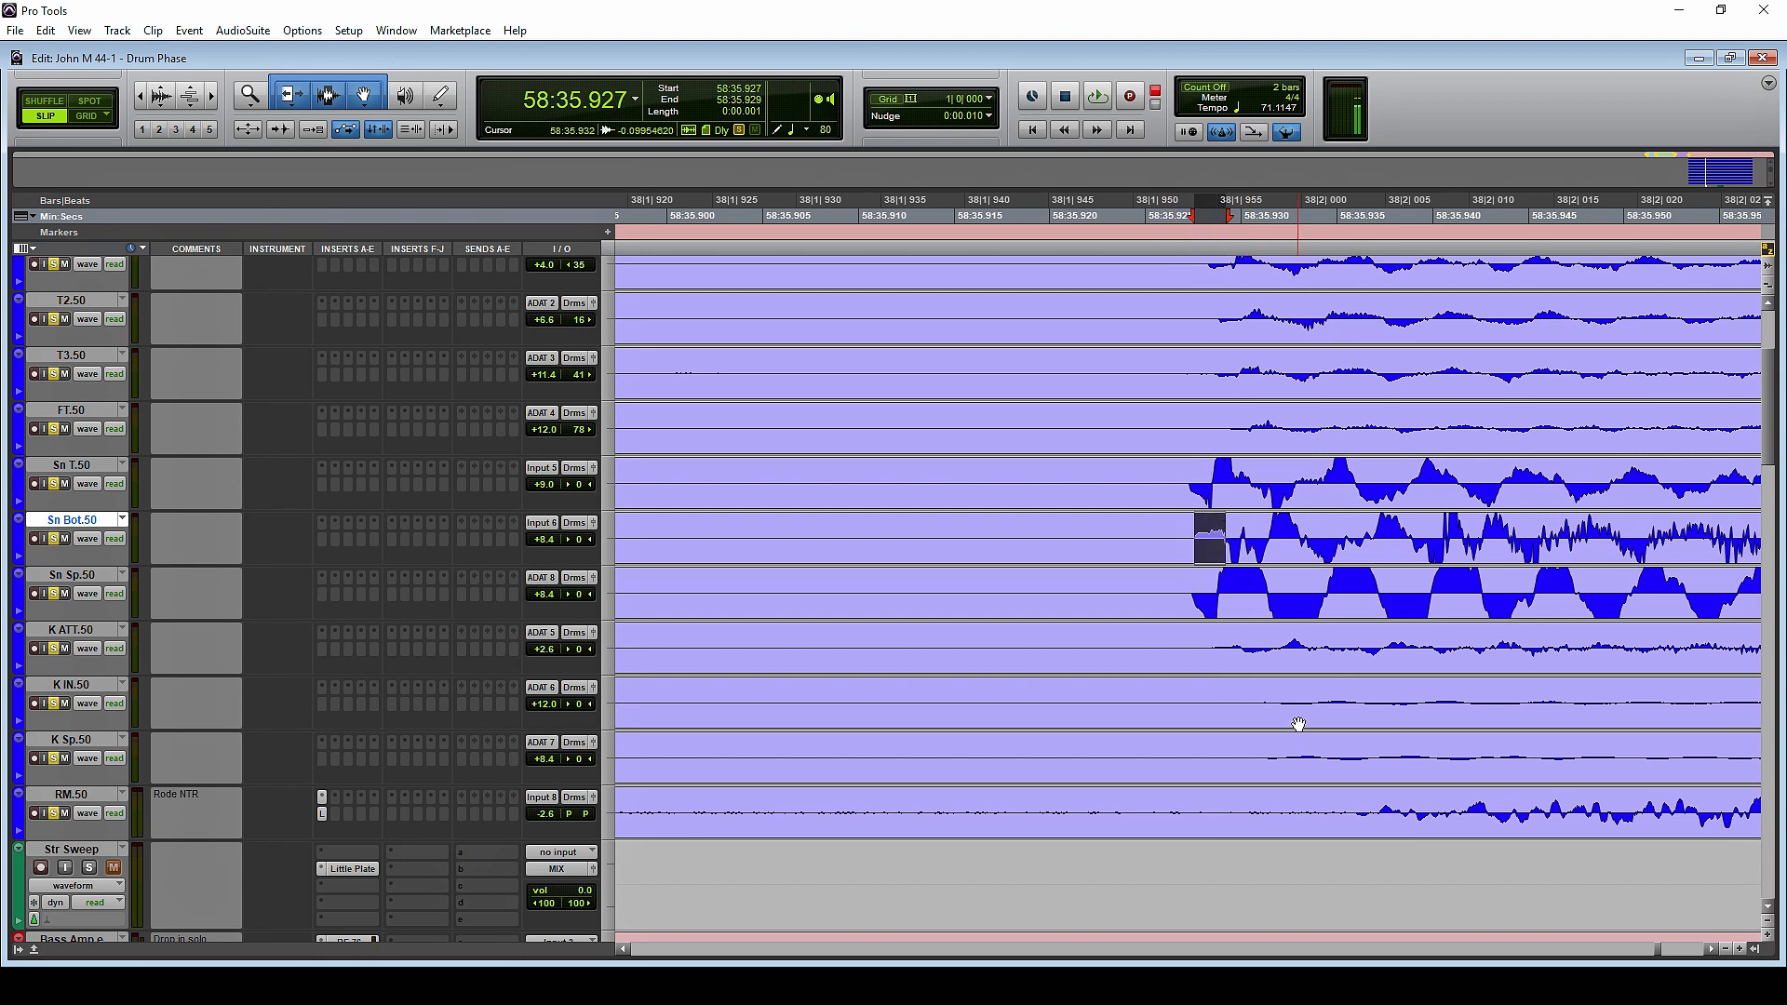
pyautogui.click(1255, 528)
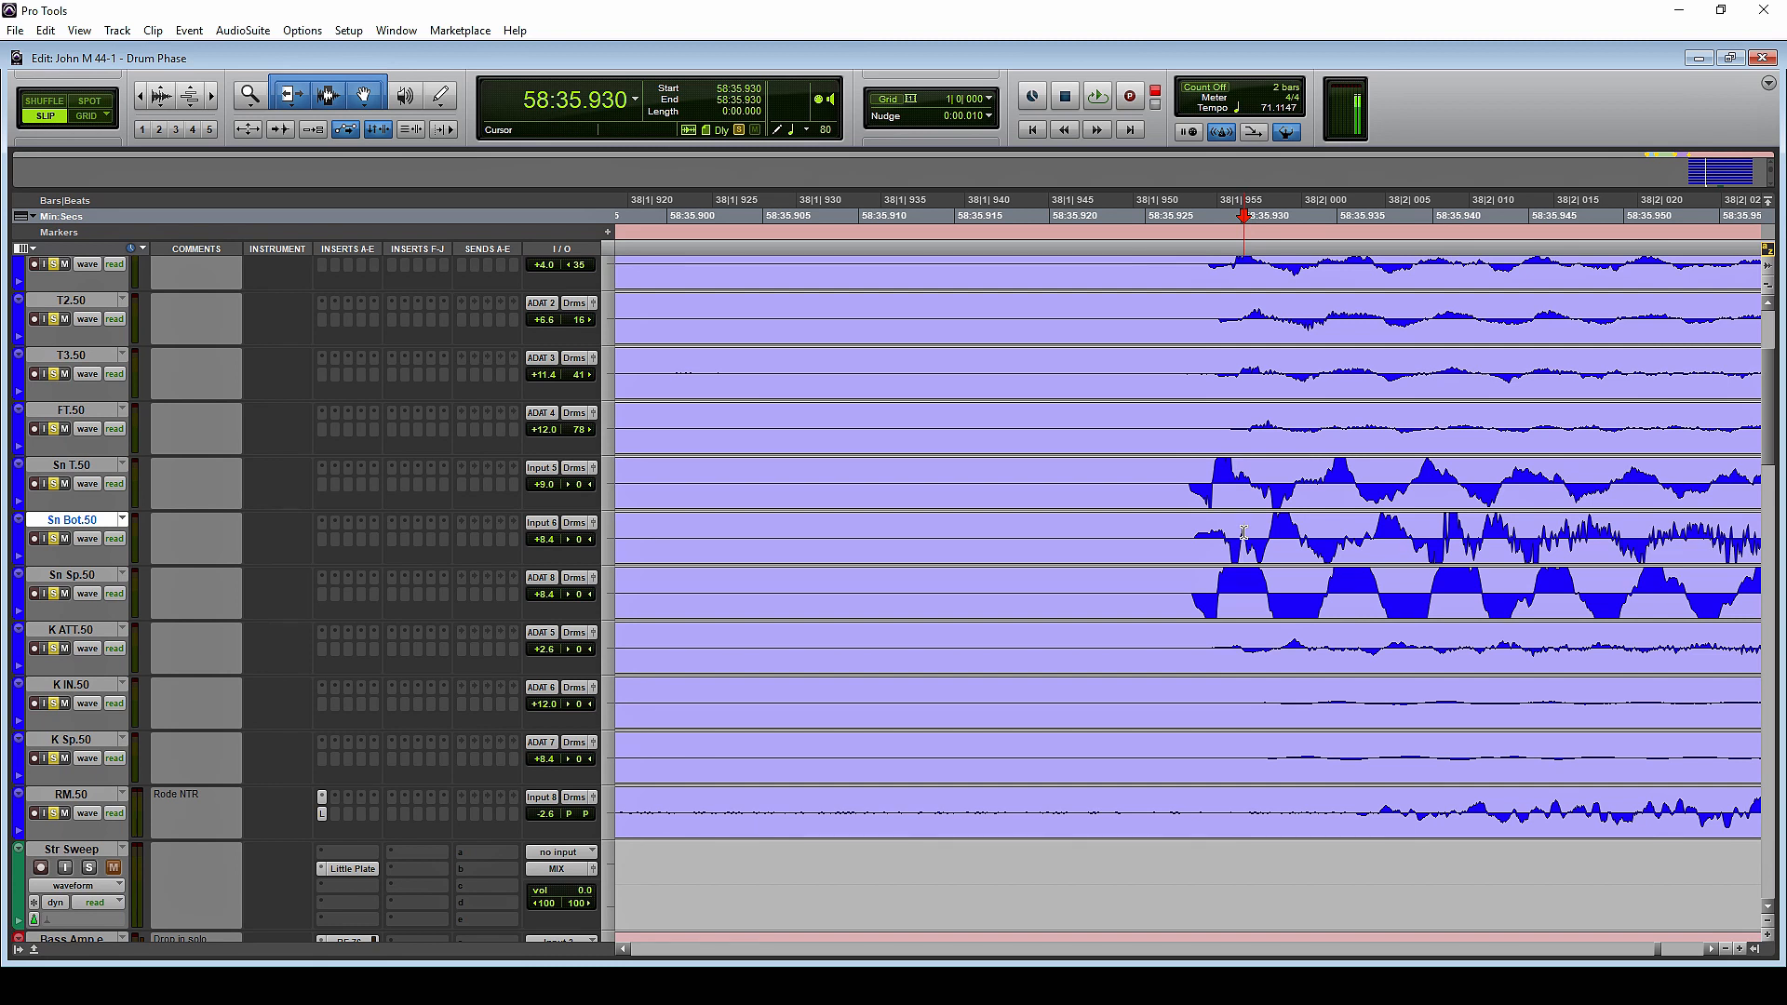
pyautogui.click(1231, 532)
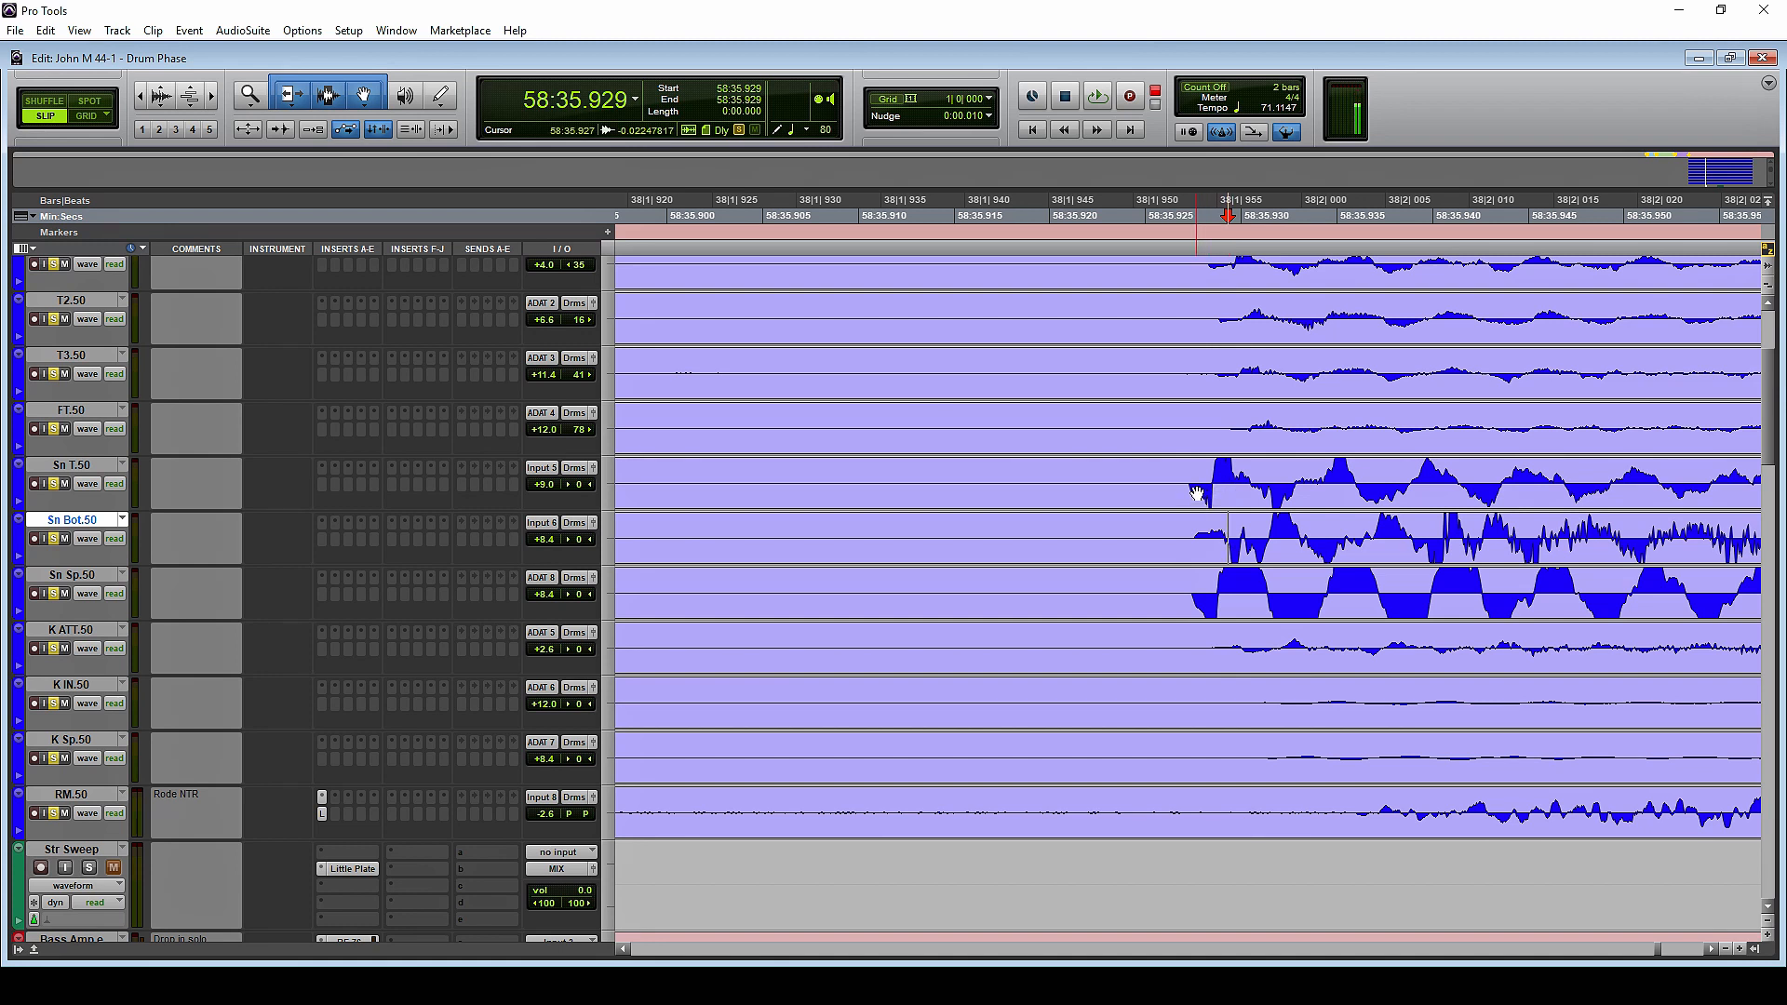
# Compare the polarity of the first waveform cycles on Sn T.50 and Sn Bot.50 by highlighting matching portions of the hit
pyautogui.moveTo(1190, 486); pyautogui.dragTo(1244, 482)
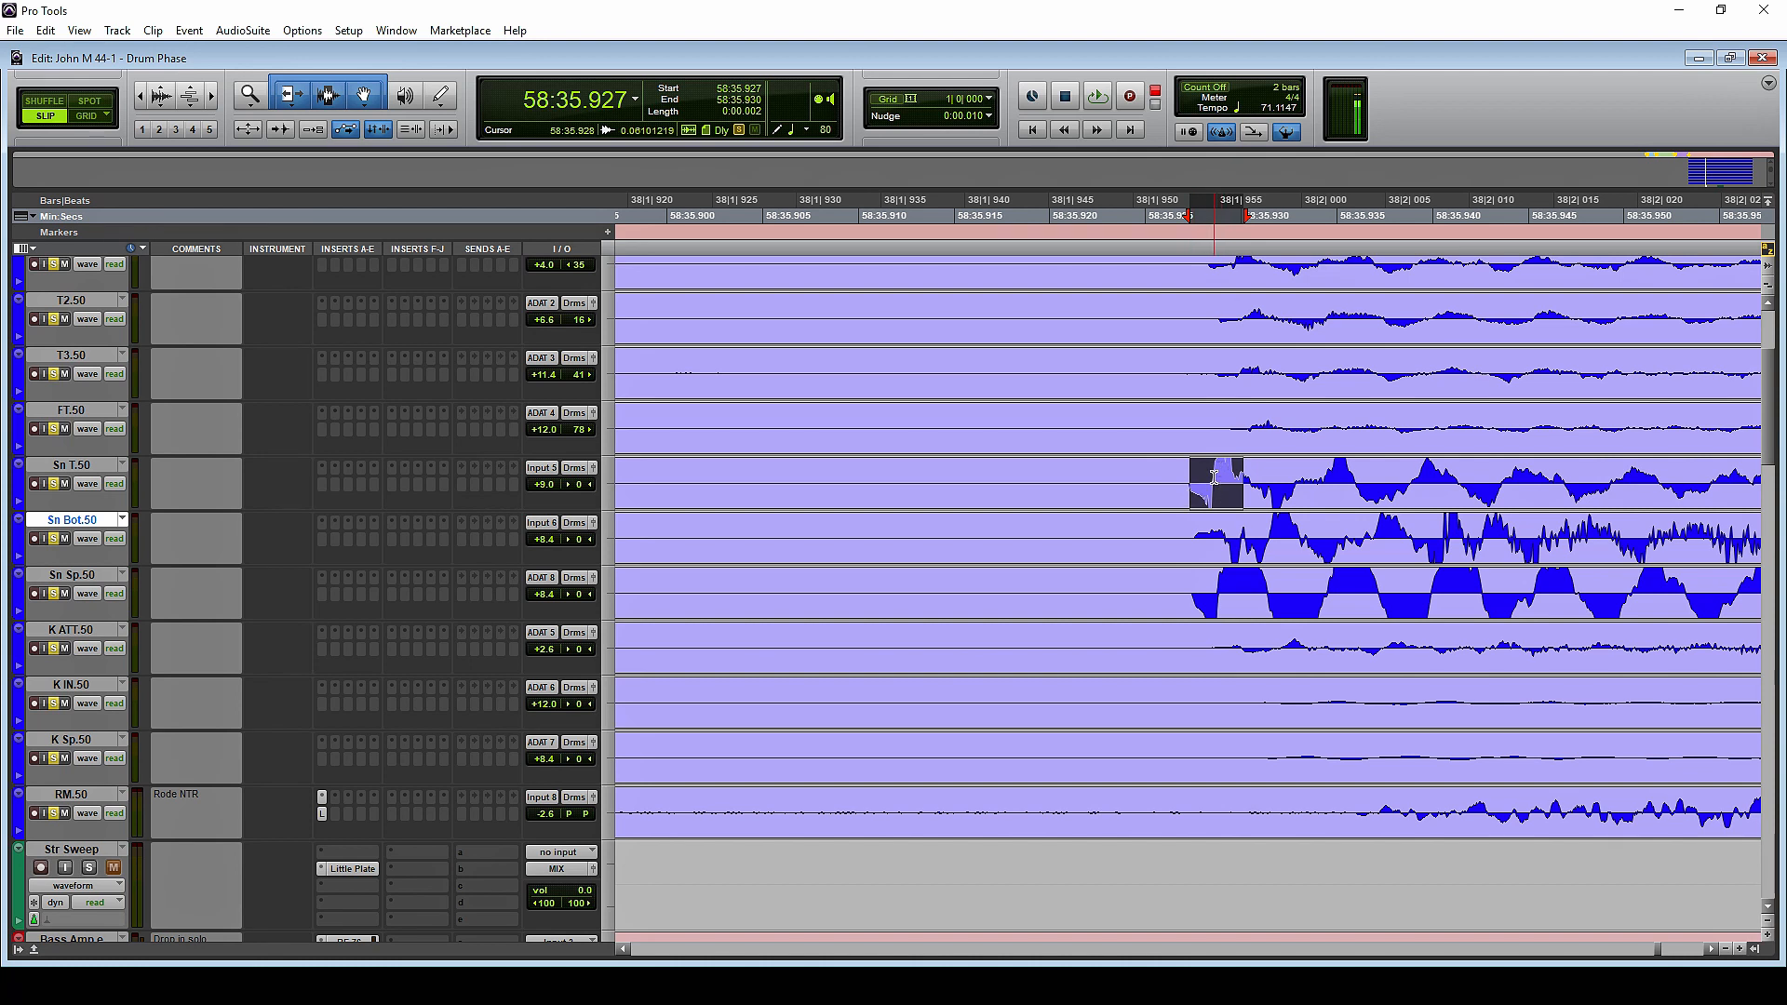
pyautogui.moveTo(1214, 476); pyautogui.dragTo(1246, 475)
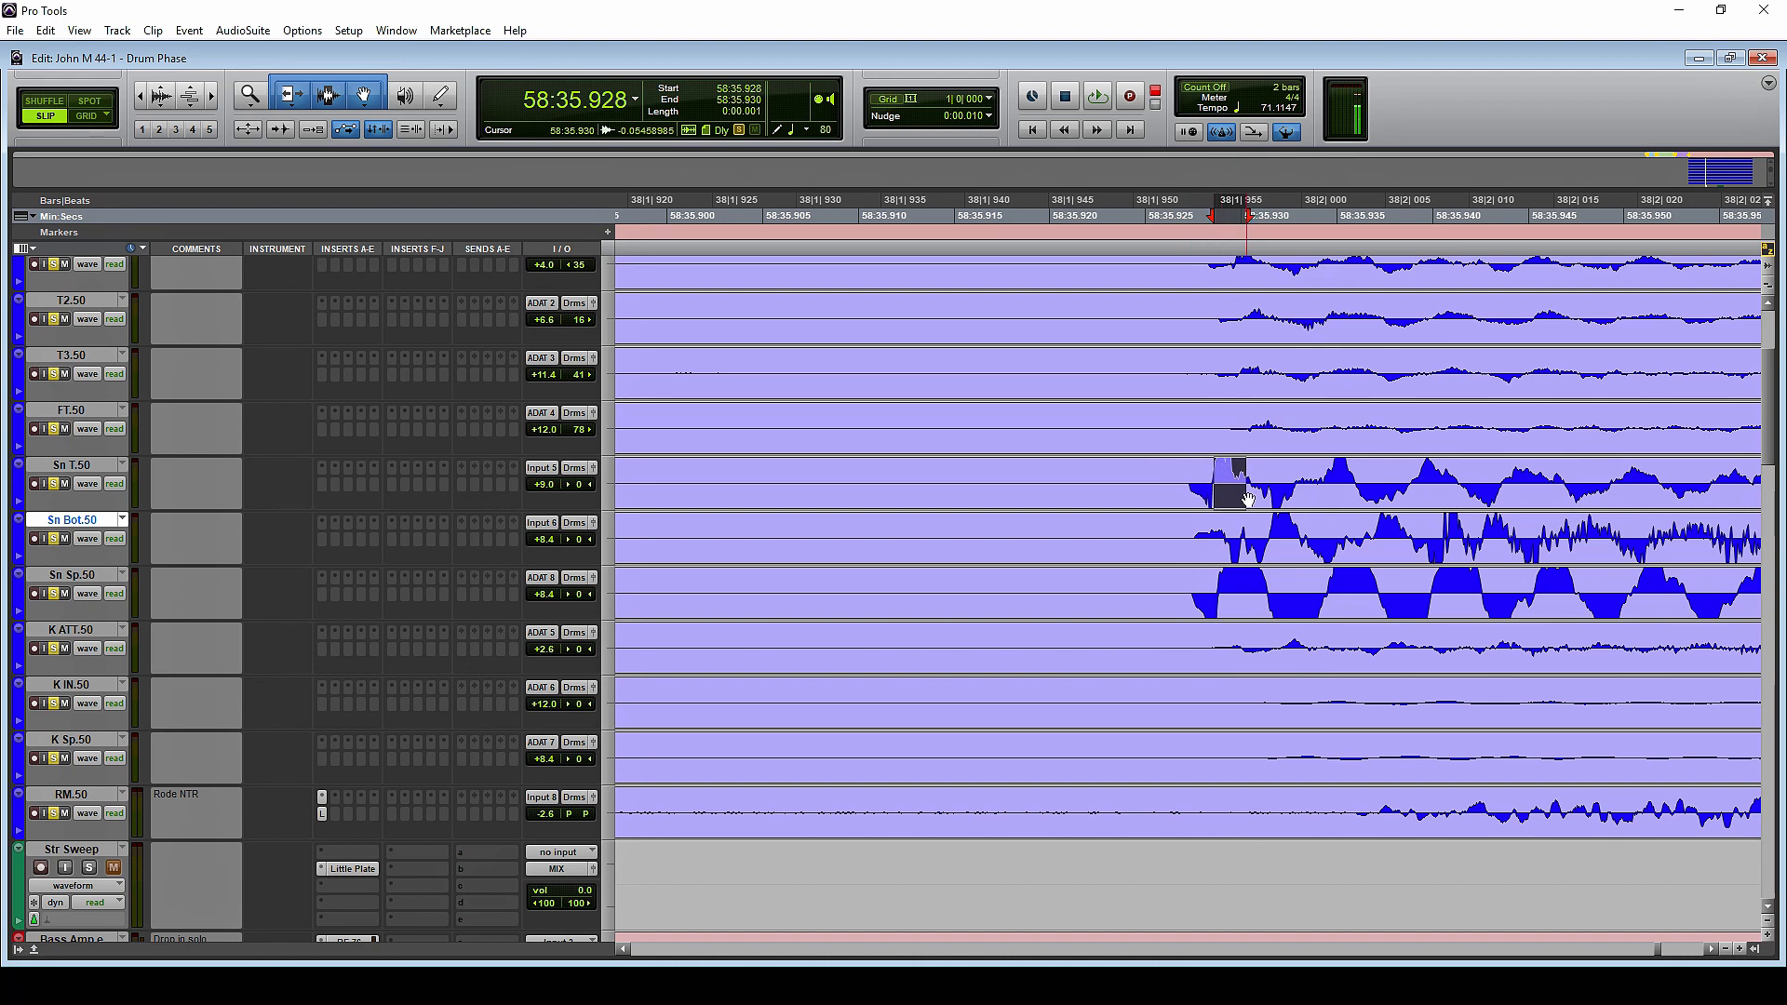
pyautogui.click(1195, 534)
pyautogui.moveTo(1192, 534); pyautogui.dragTo(1223, 538)
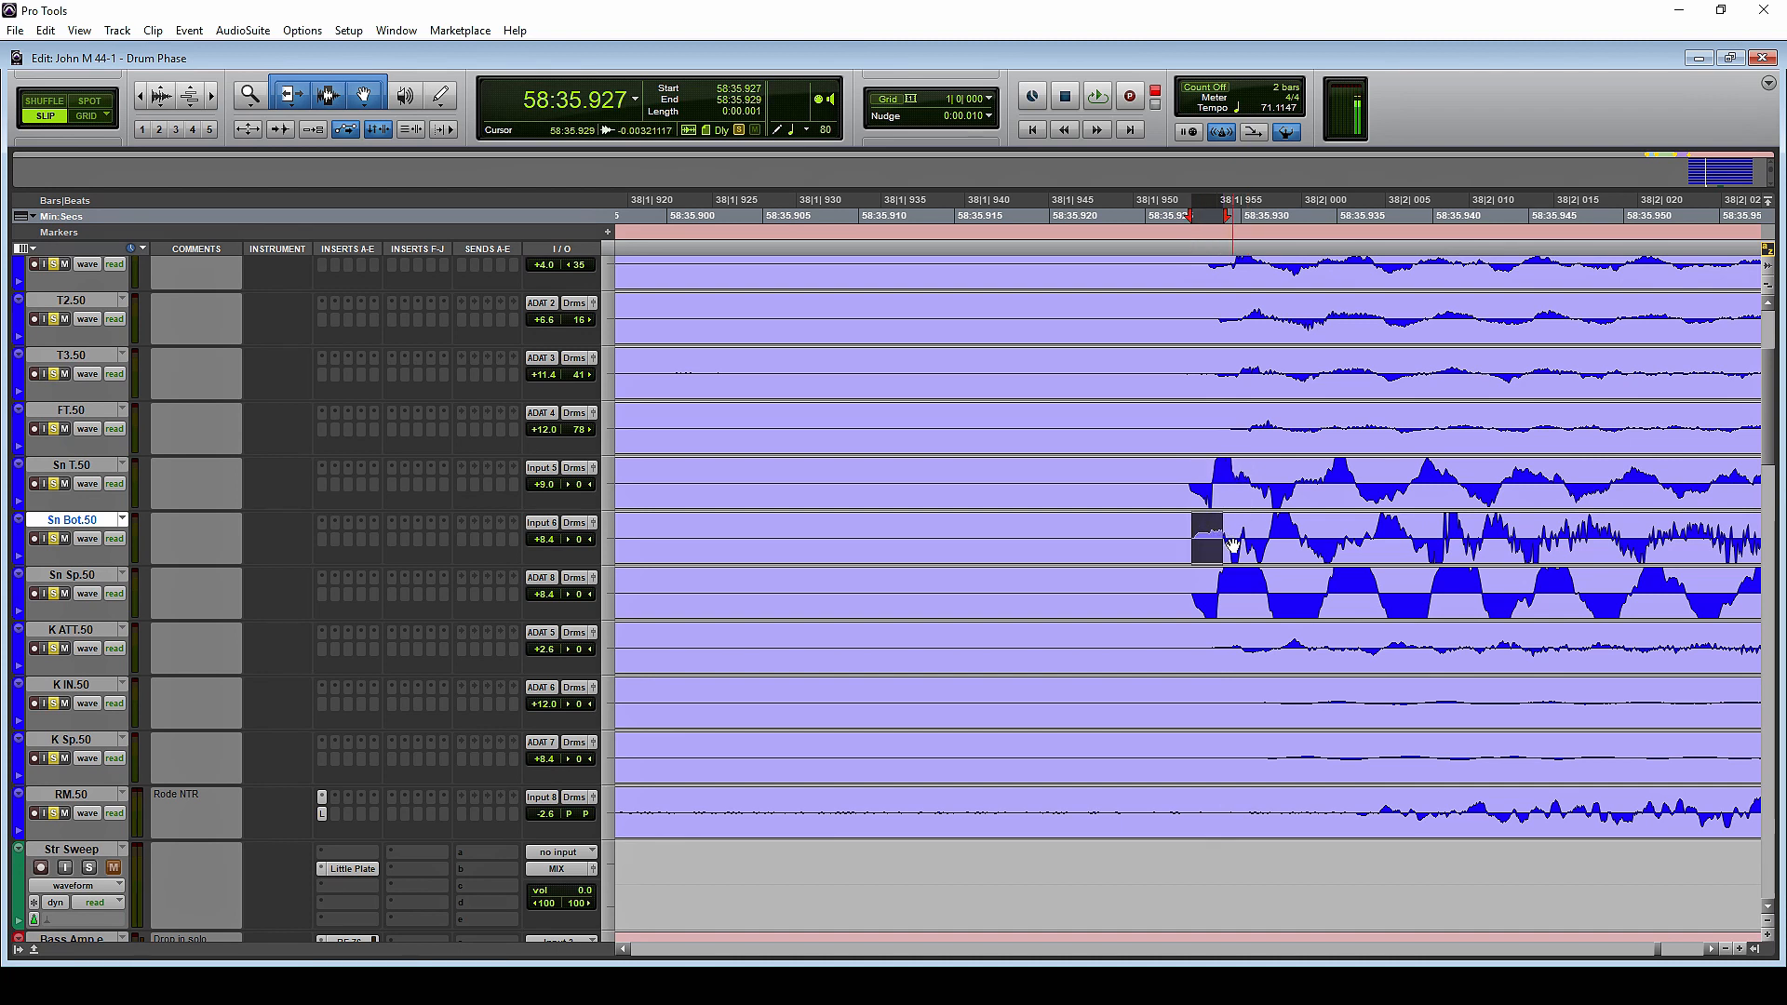
pyautogui.moveTo(1233, 546); pyautogui.dragTo(1270, 549)
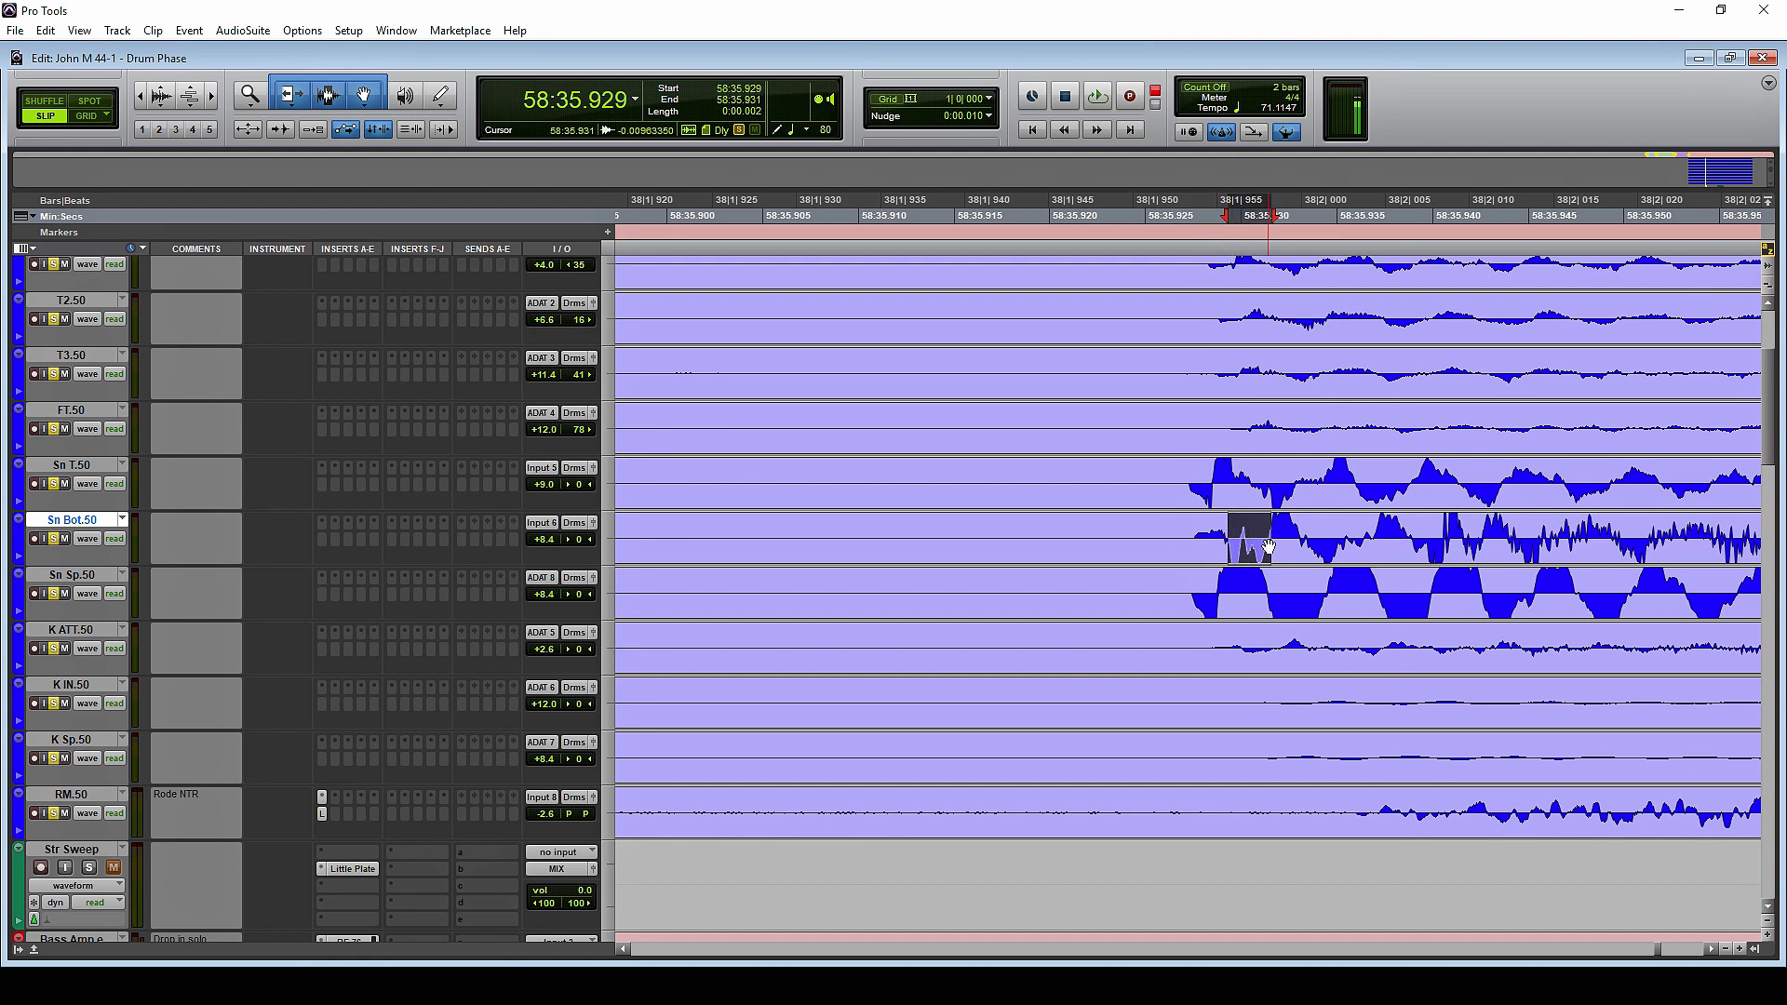
pyautogui.moveTo(1269, 535); pyautogui.dragTo(1354, 536)
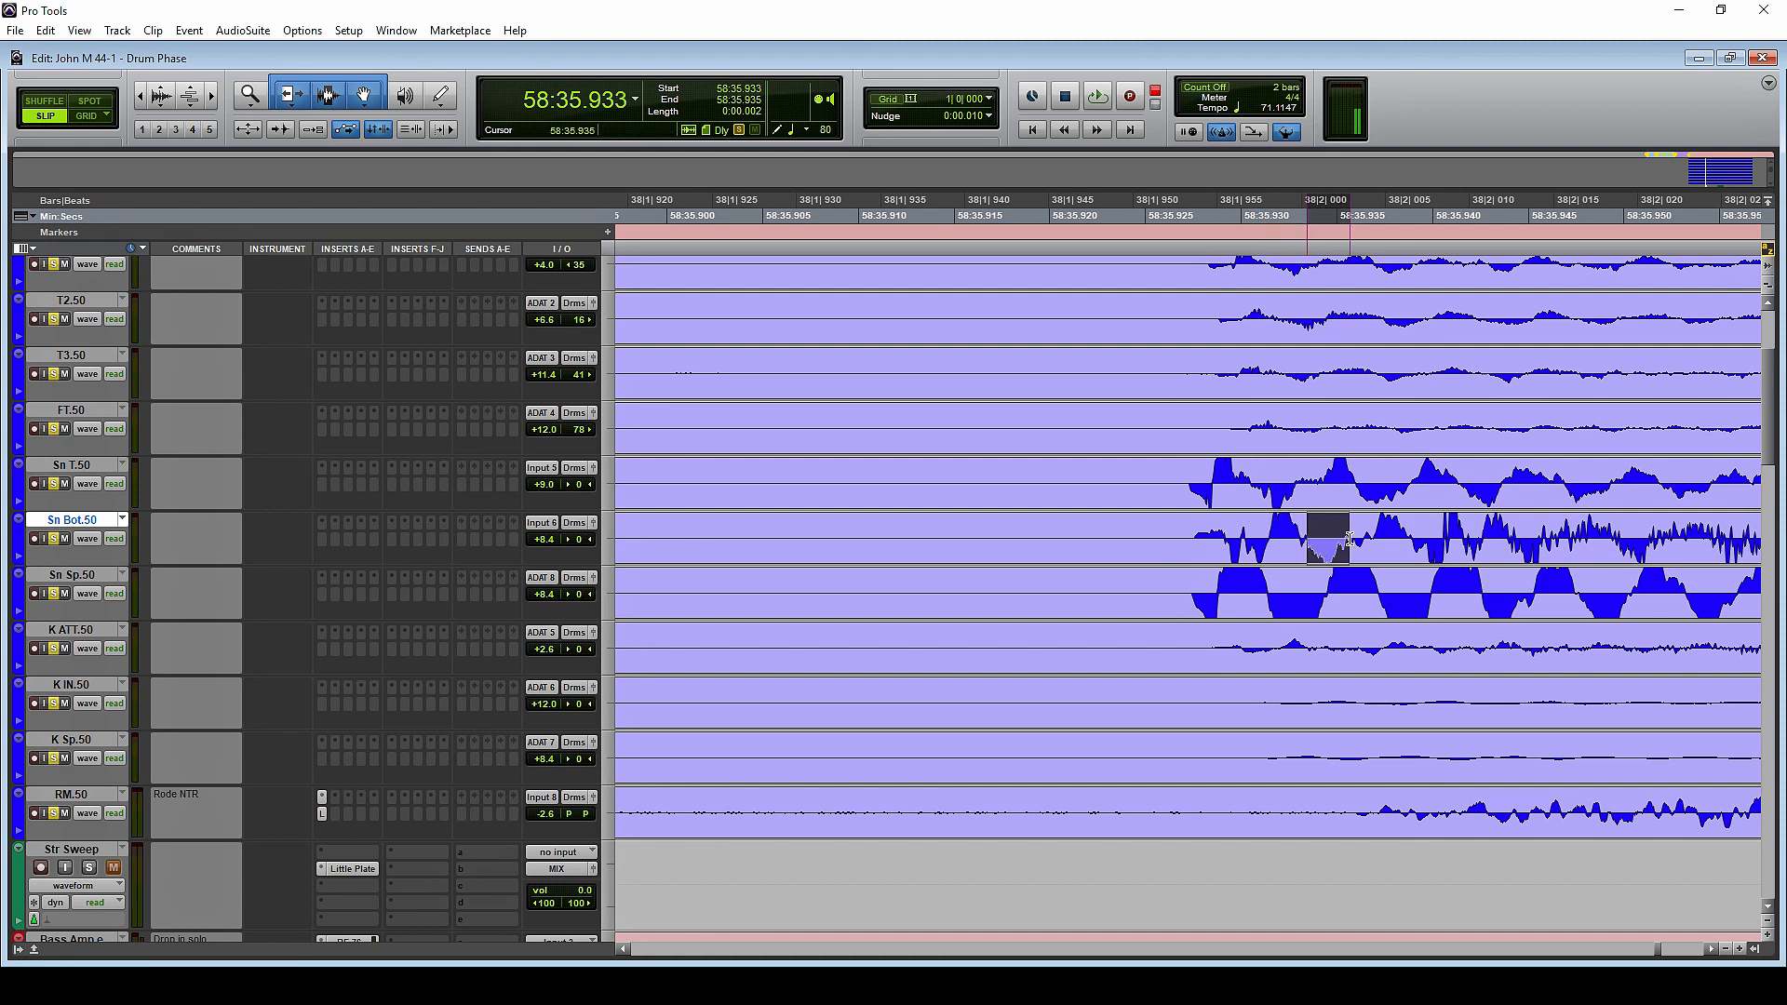
pyautogui.click(1221, 586)
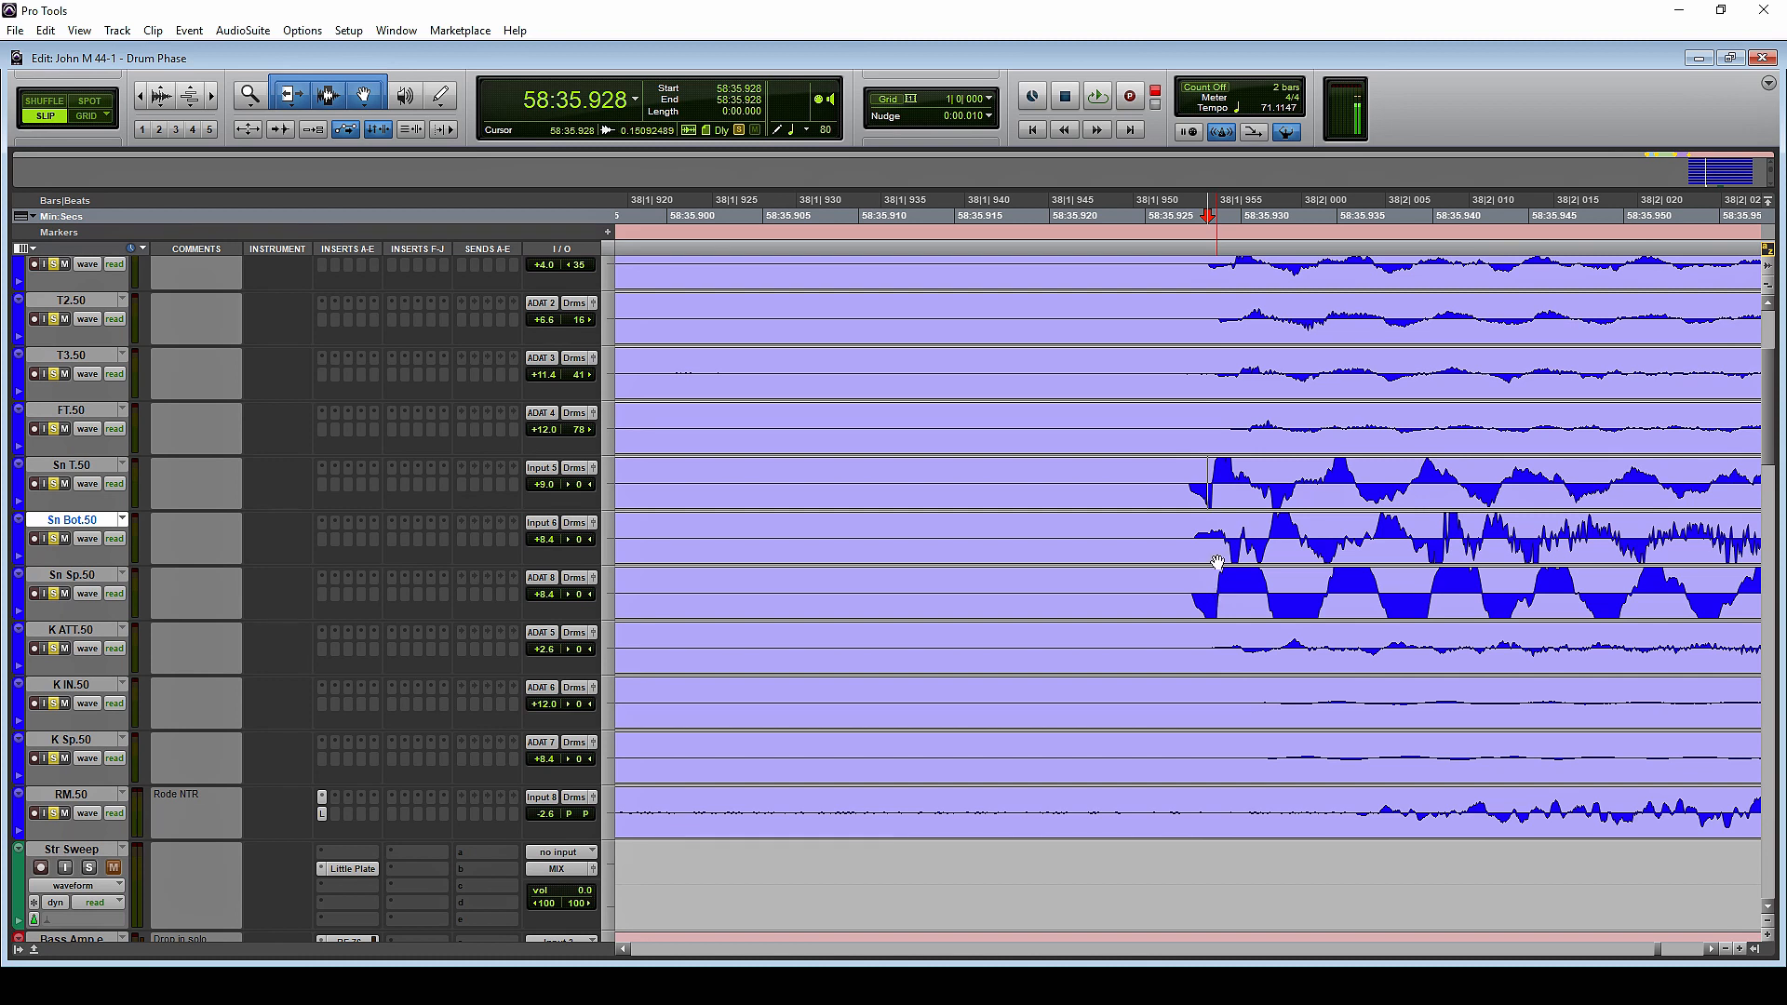
pyautogui.moveTo(1195, 537); pyautogui.dragTo(1225, 531)
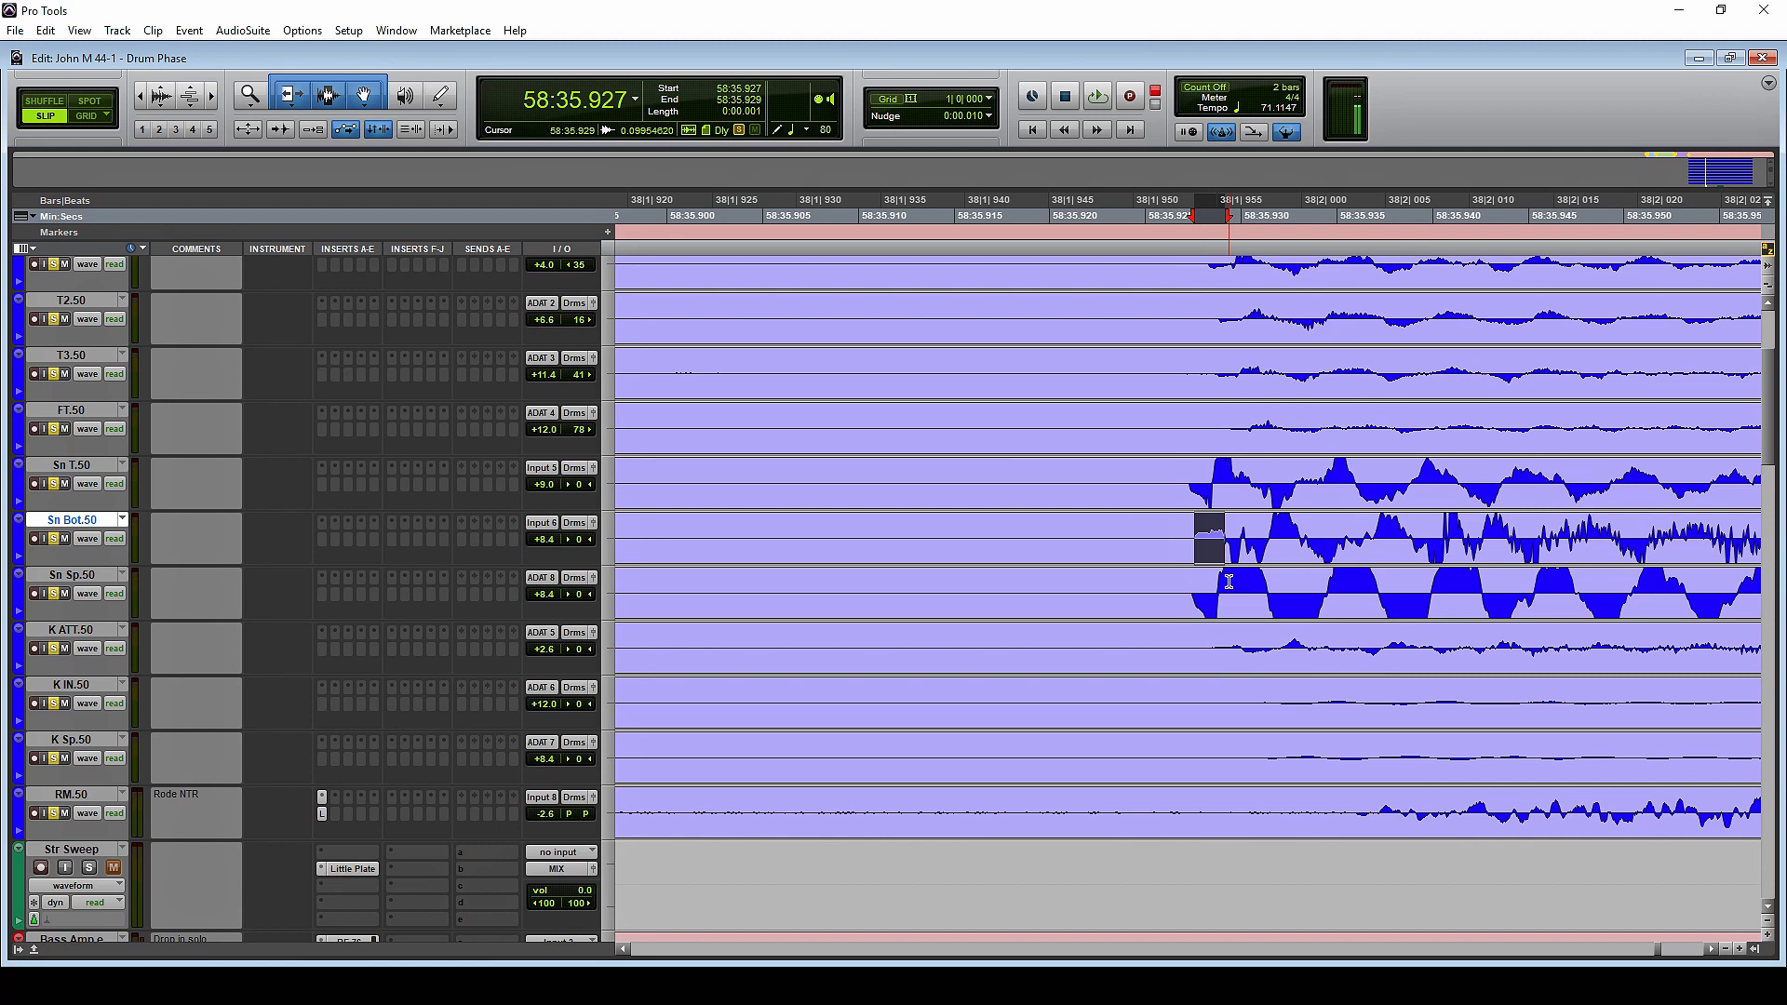
# Select the entire Sn Sp.50 and Sn T.50 clips and render the AudioSuite Invert process on both
pyautogui.doubleClick(1215, 600)
pyautogui.keyDown('shift'); pyautogui.click(1215, 489); pyautogui.keyUp('shift')
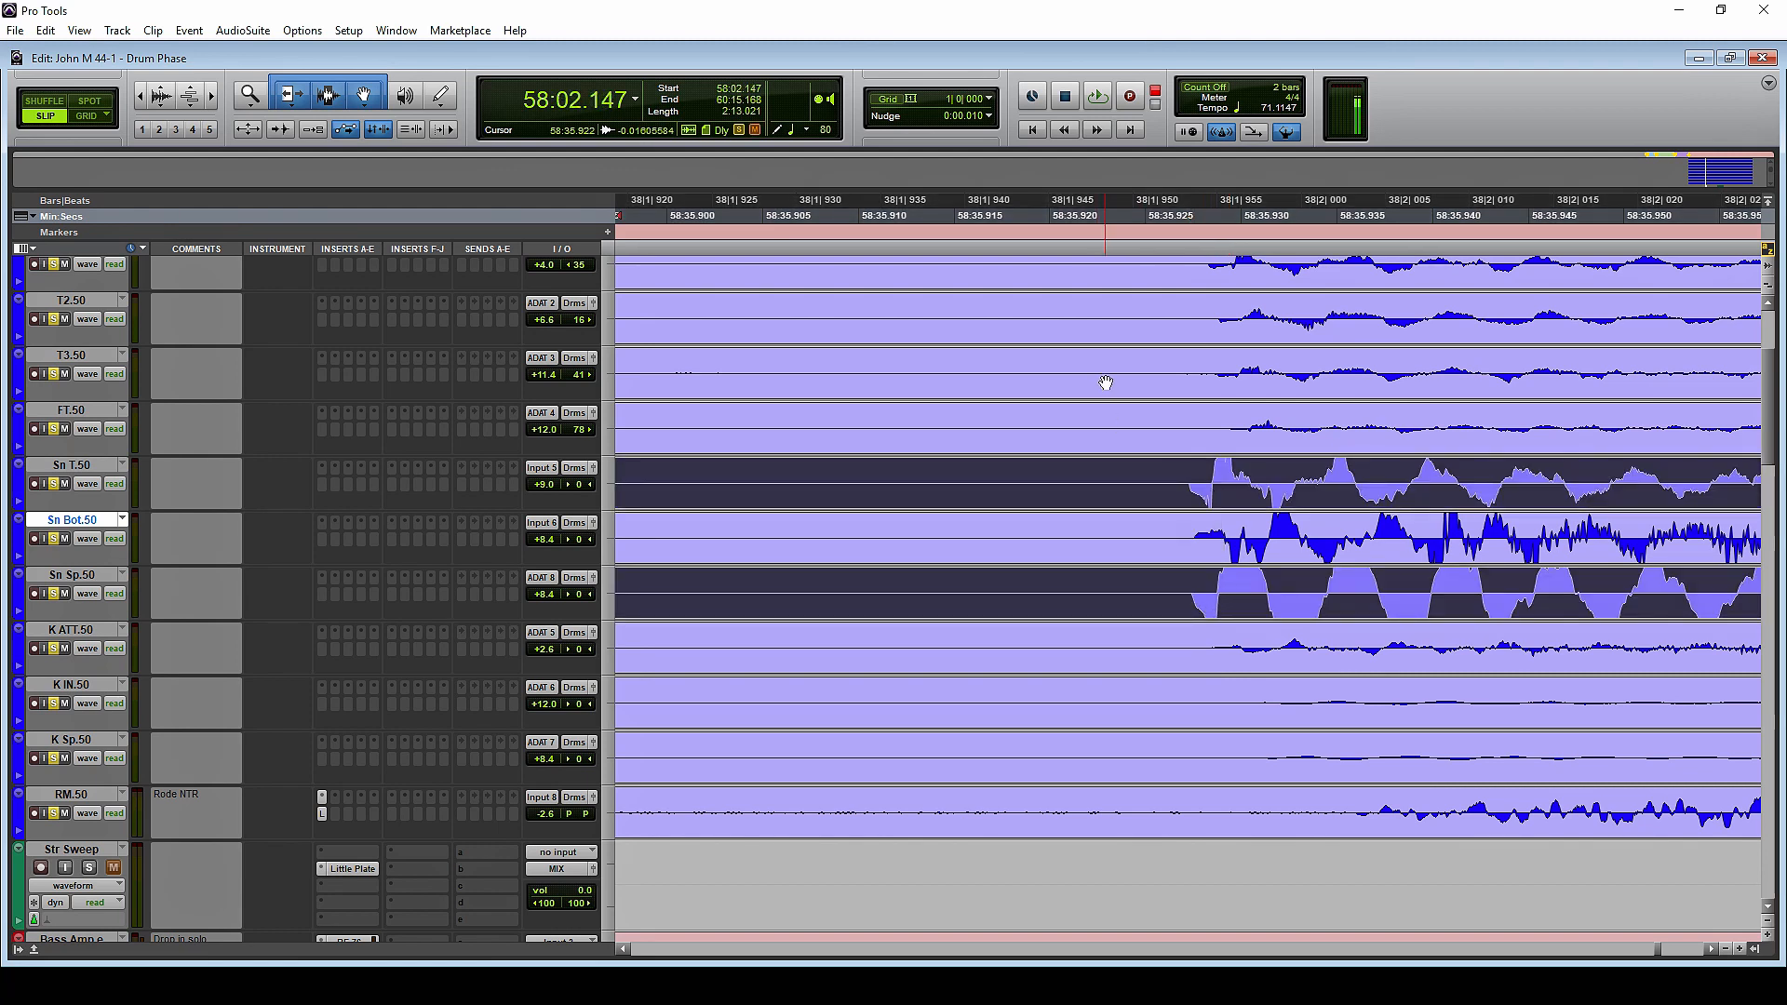
pyautogui.click(242, 30)
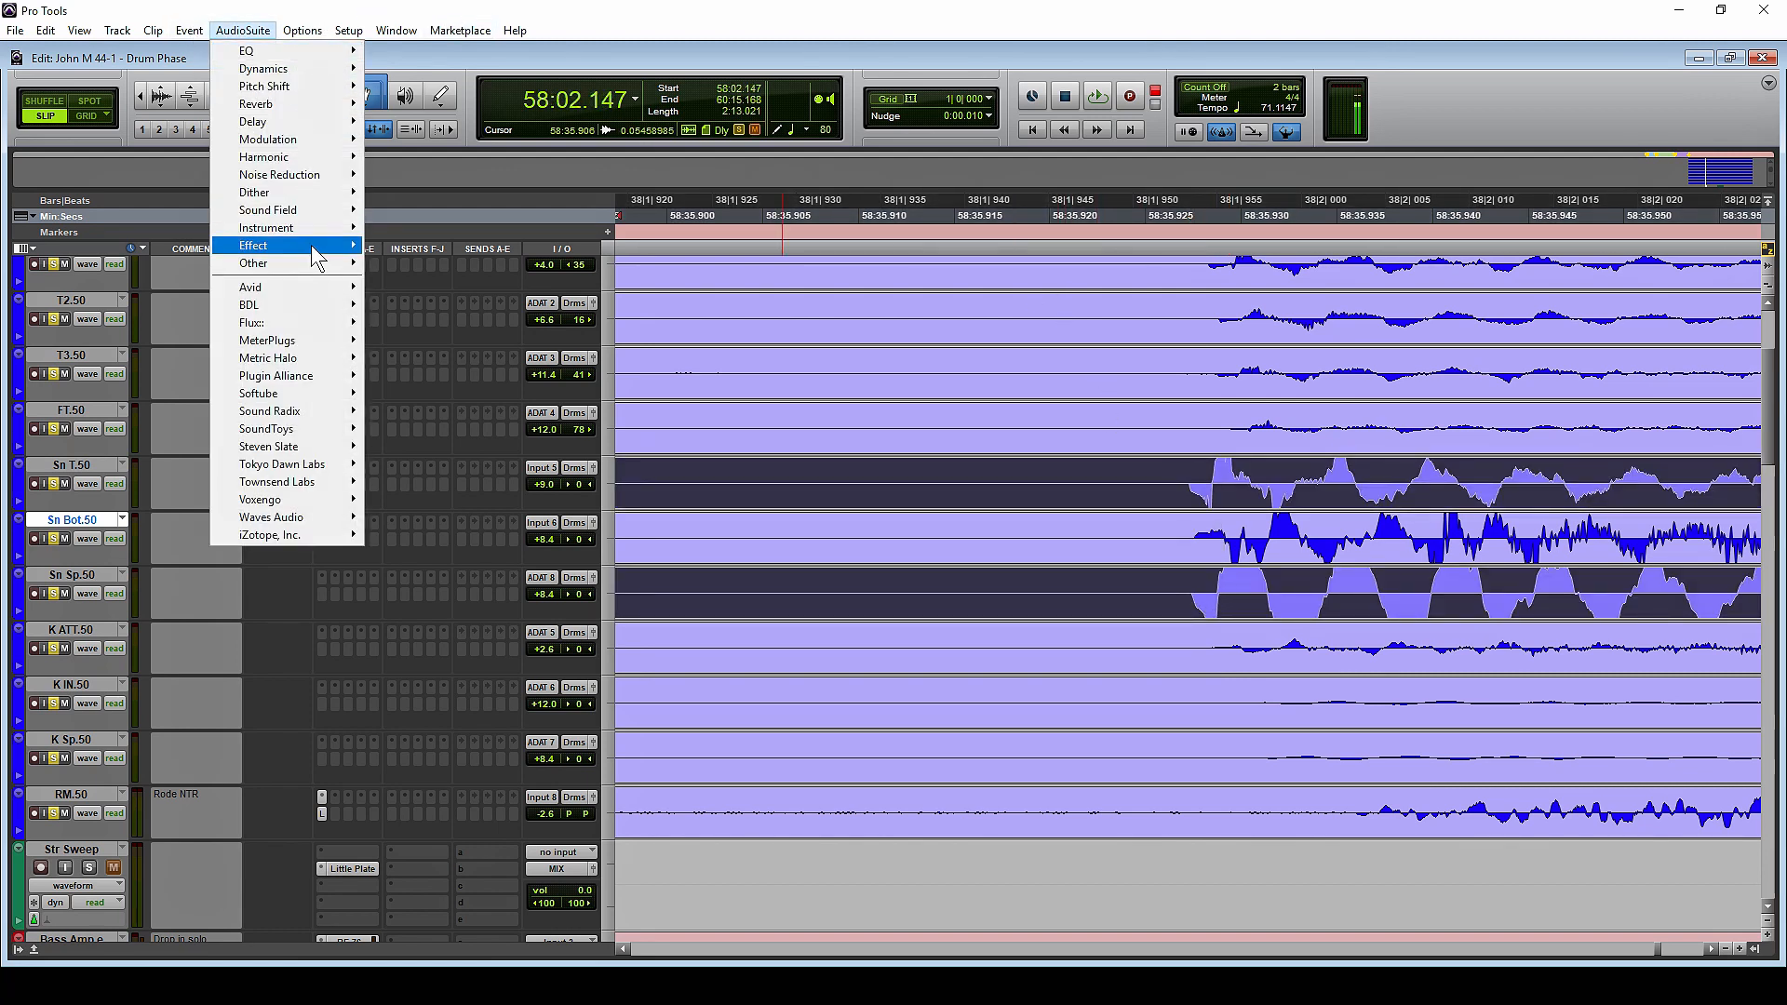
pyautogui.moveTo(316, 264)
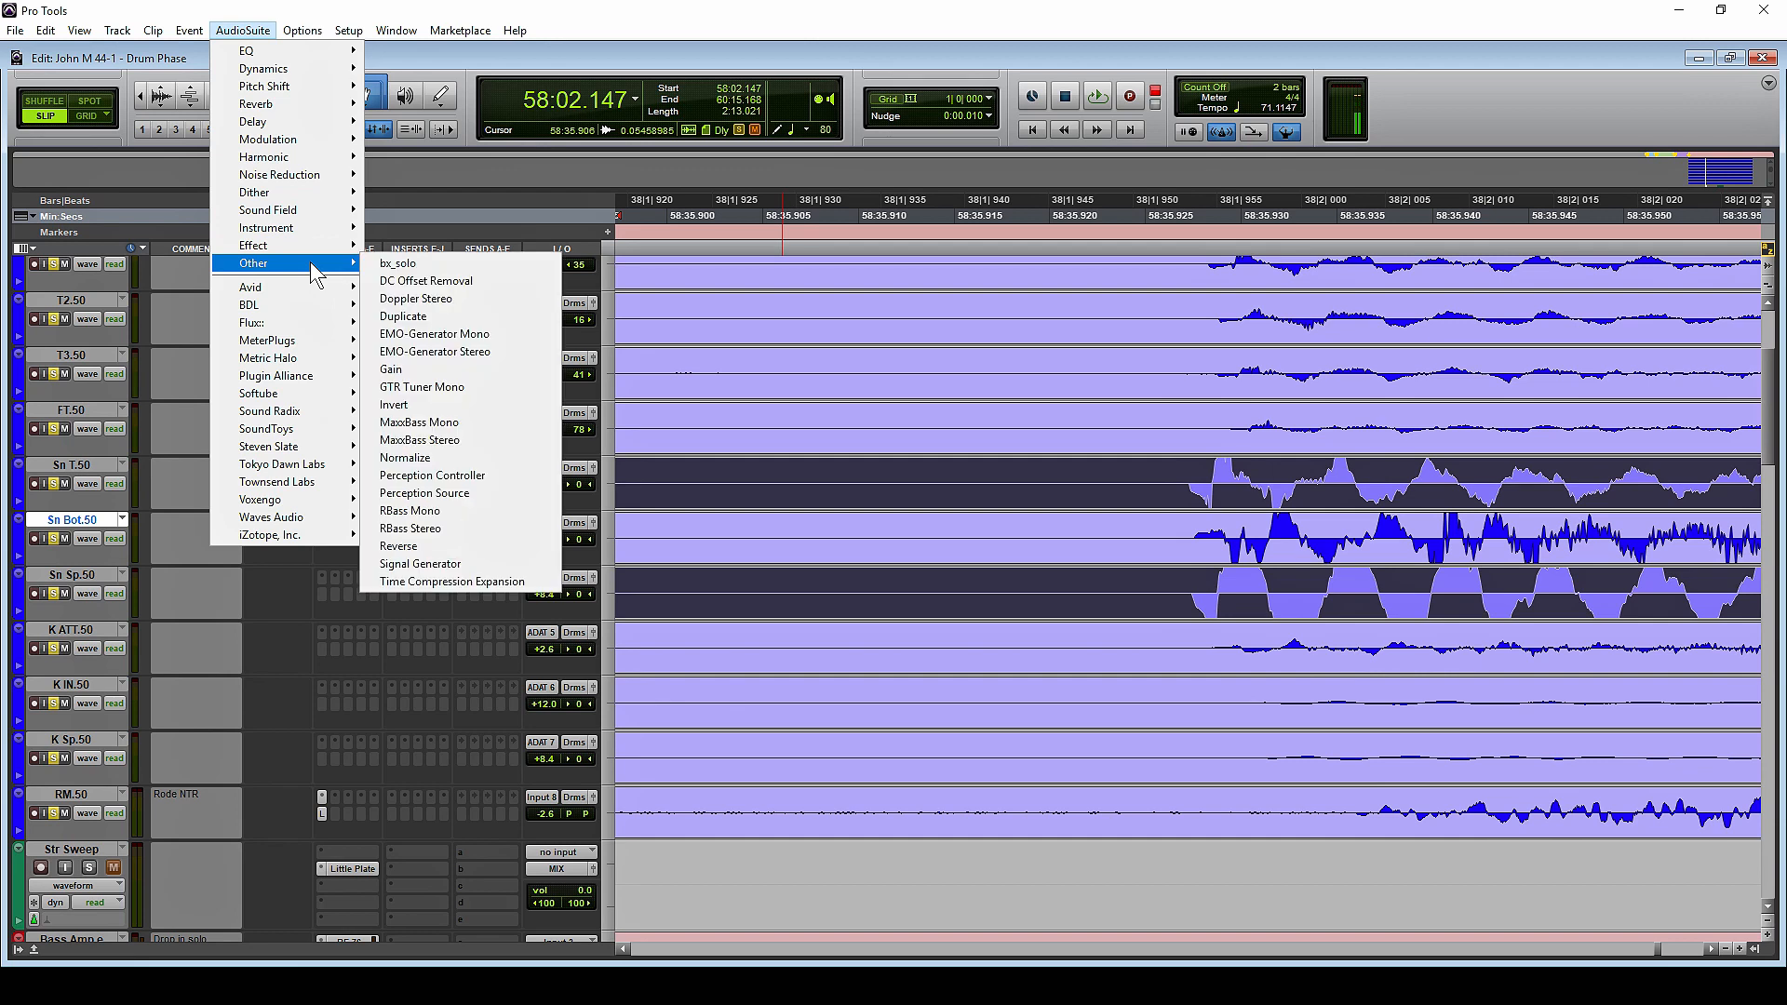
pyautogui.click(465, 405)
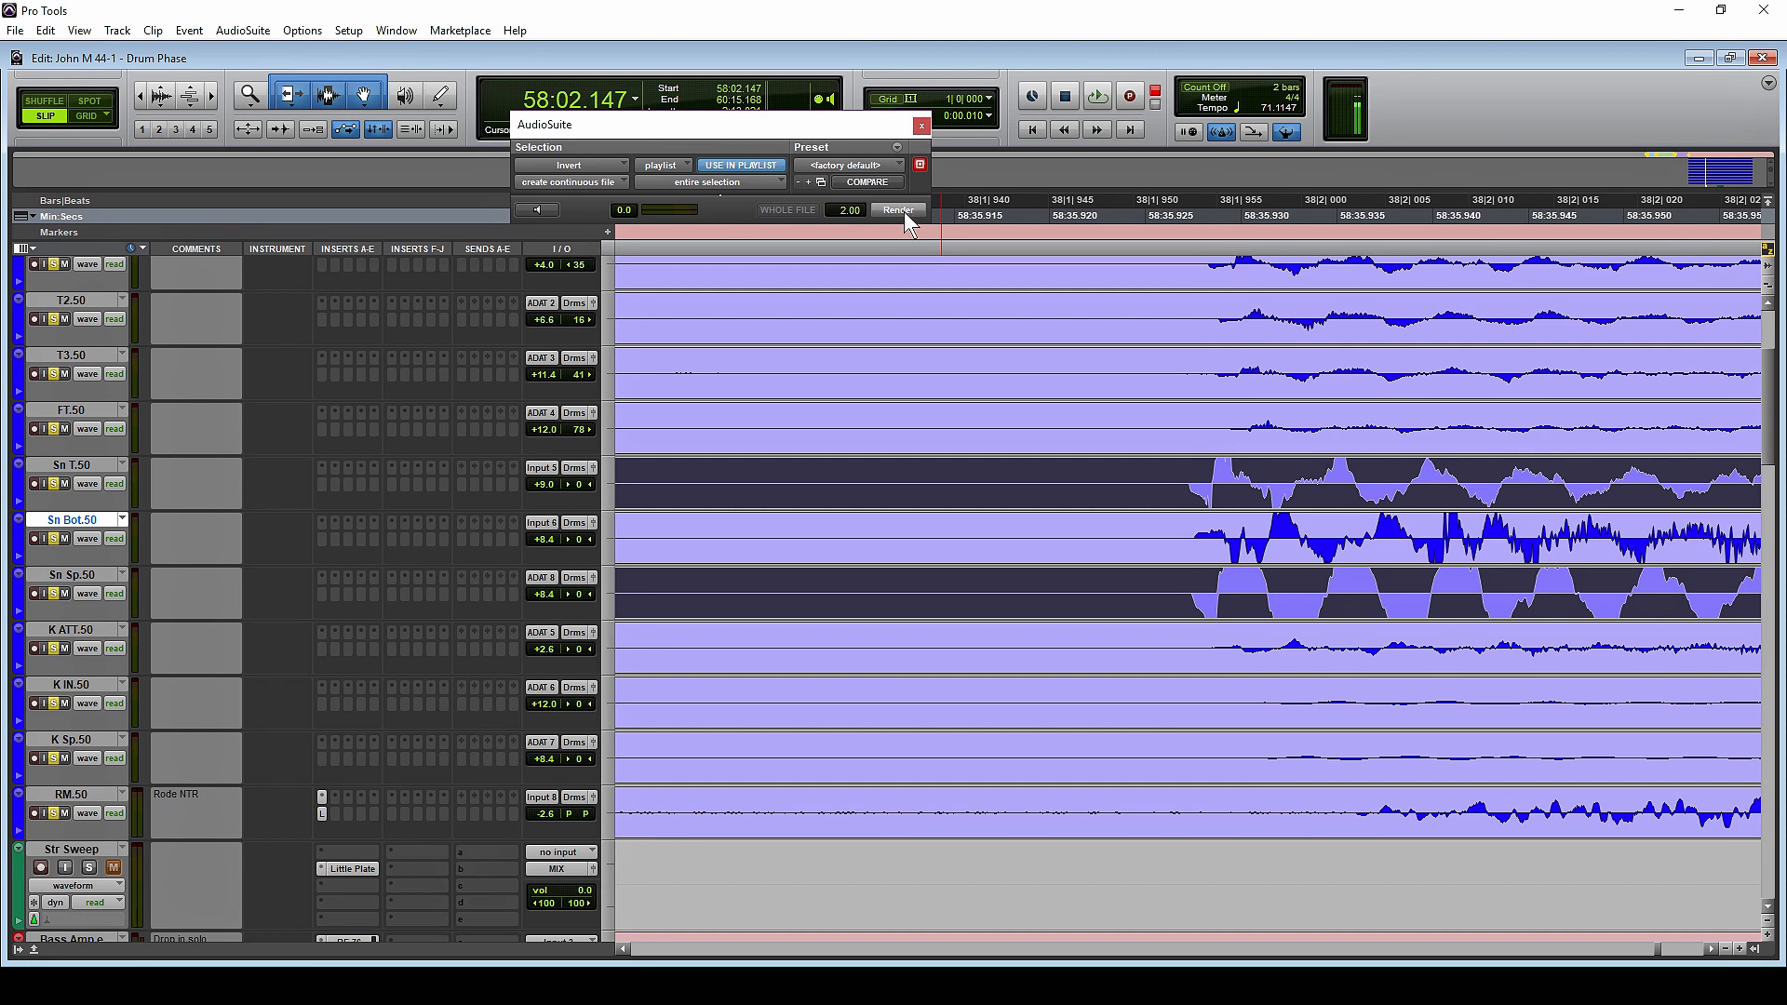
pyautogui.click(899, 211)
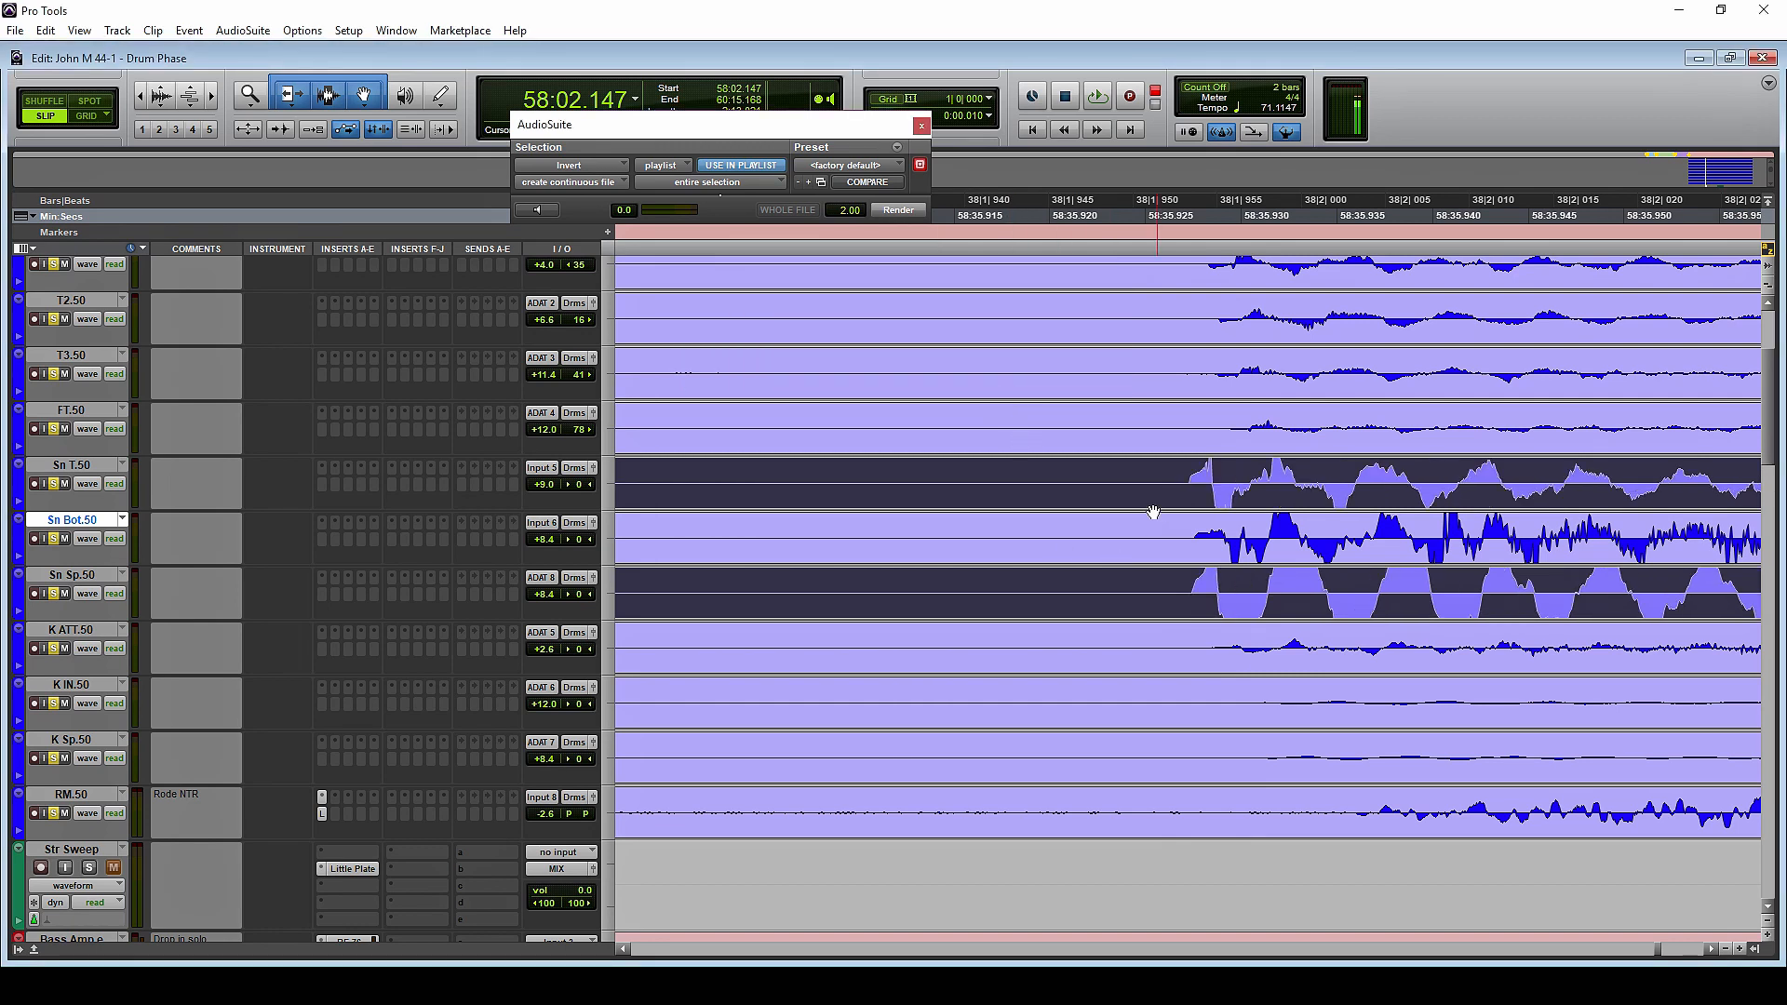
# Insert the EQ3 1-Band plug-in on Sn T.50 to view its polarity switch, and remove the insert again
pyautogui.click(322, 482)
pyautogui.moveTo(396, 518)
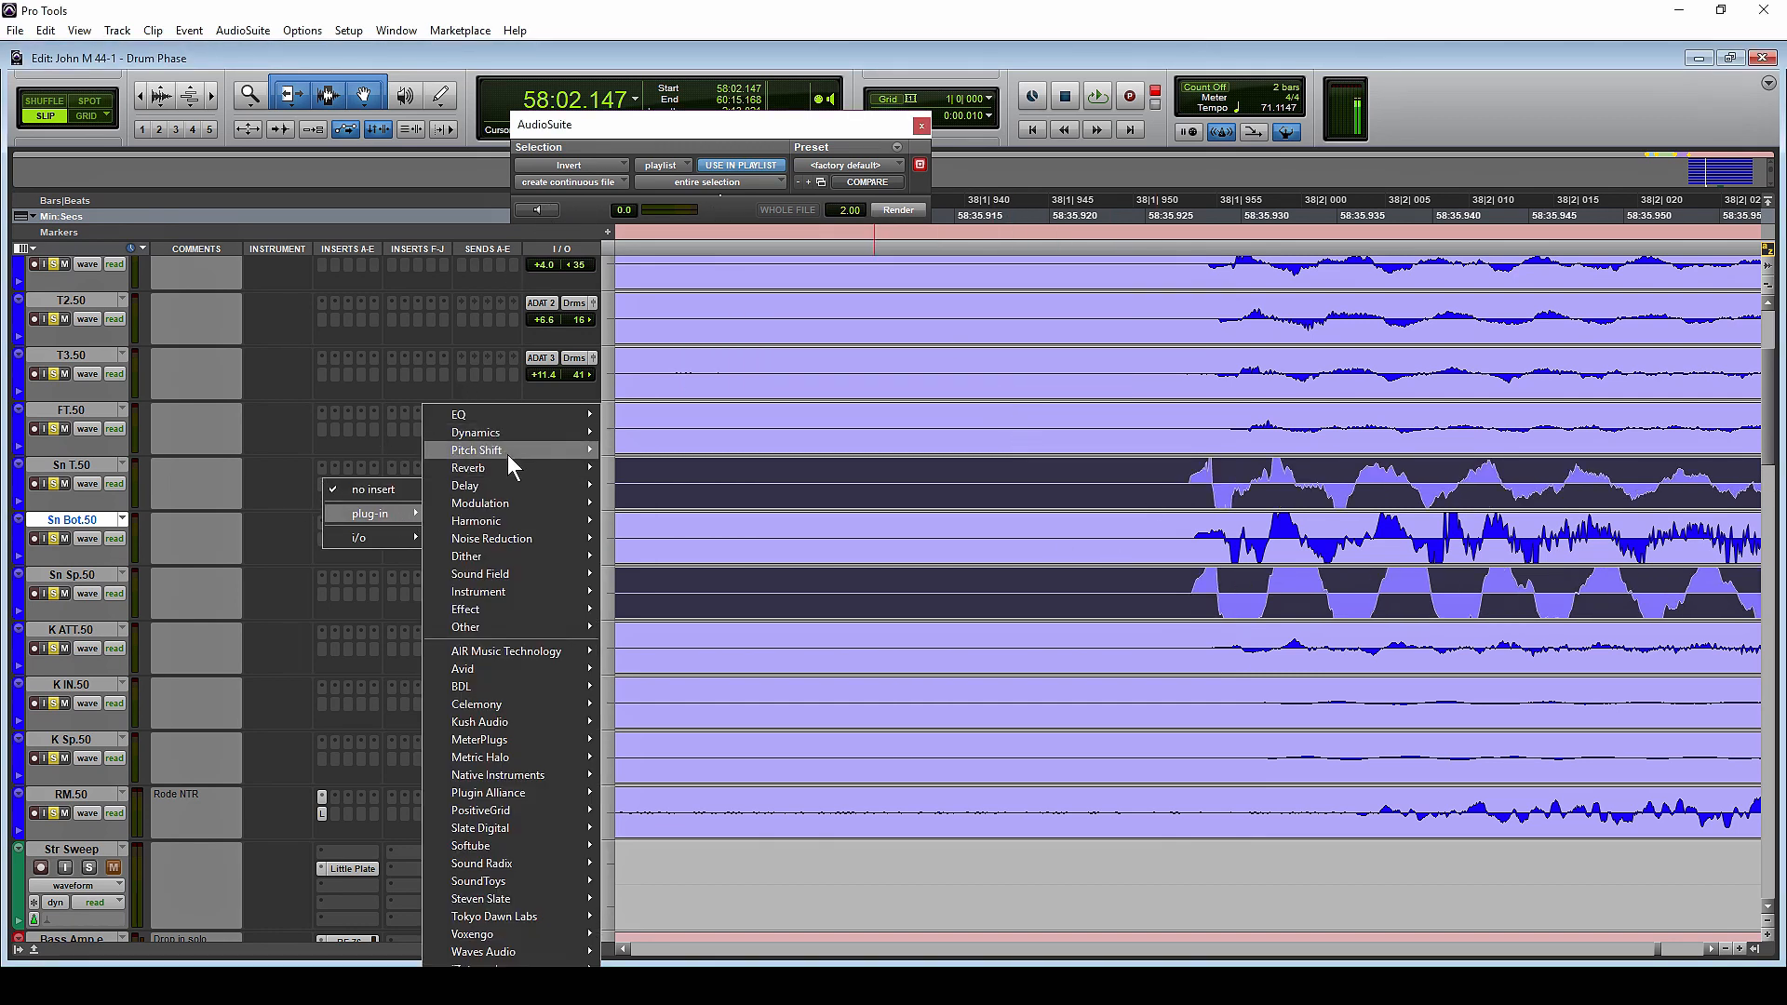
pyautogui.moveTo(549, 414)
pyautogui.click(706, 303)
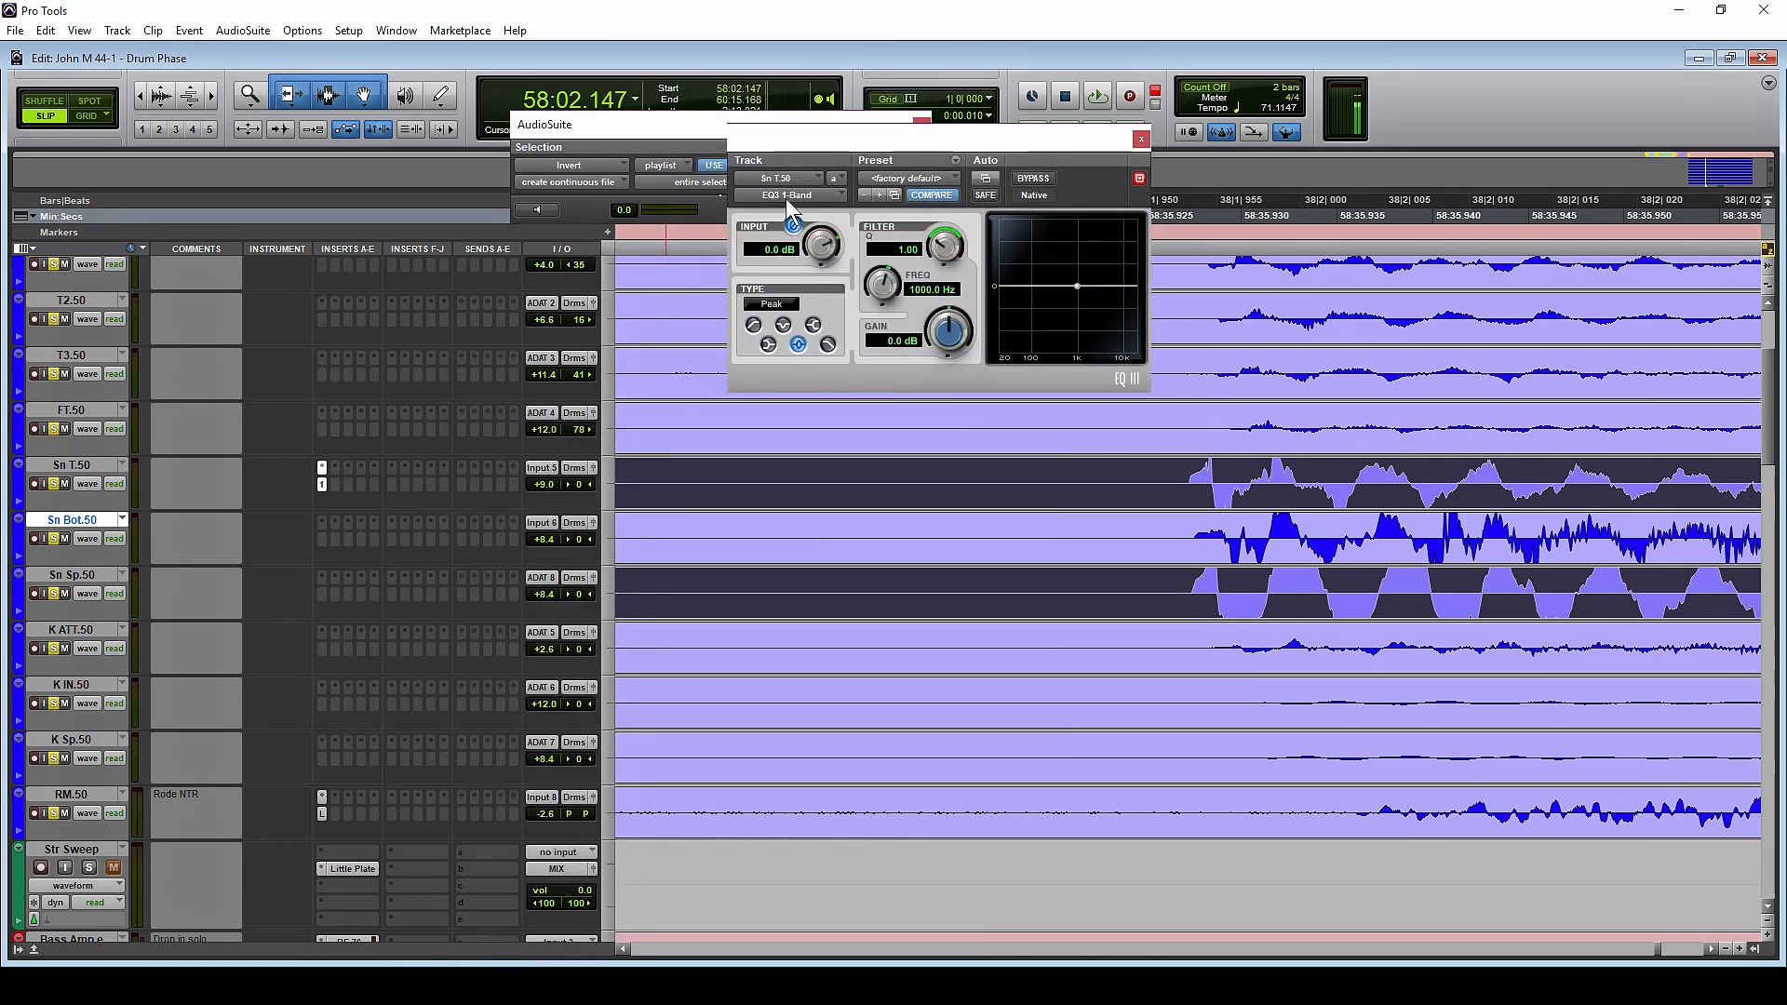
pyautogui.click(786, 198)
pyautogui.click(812, 214)
# Shift the Sn T.50 clip slightly later so its first polarity change lines up more closely with Sn Bot.50
pyautogui.click(1188, 484)
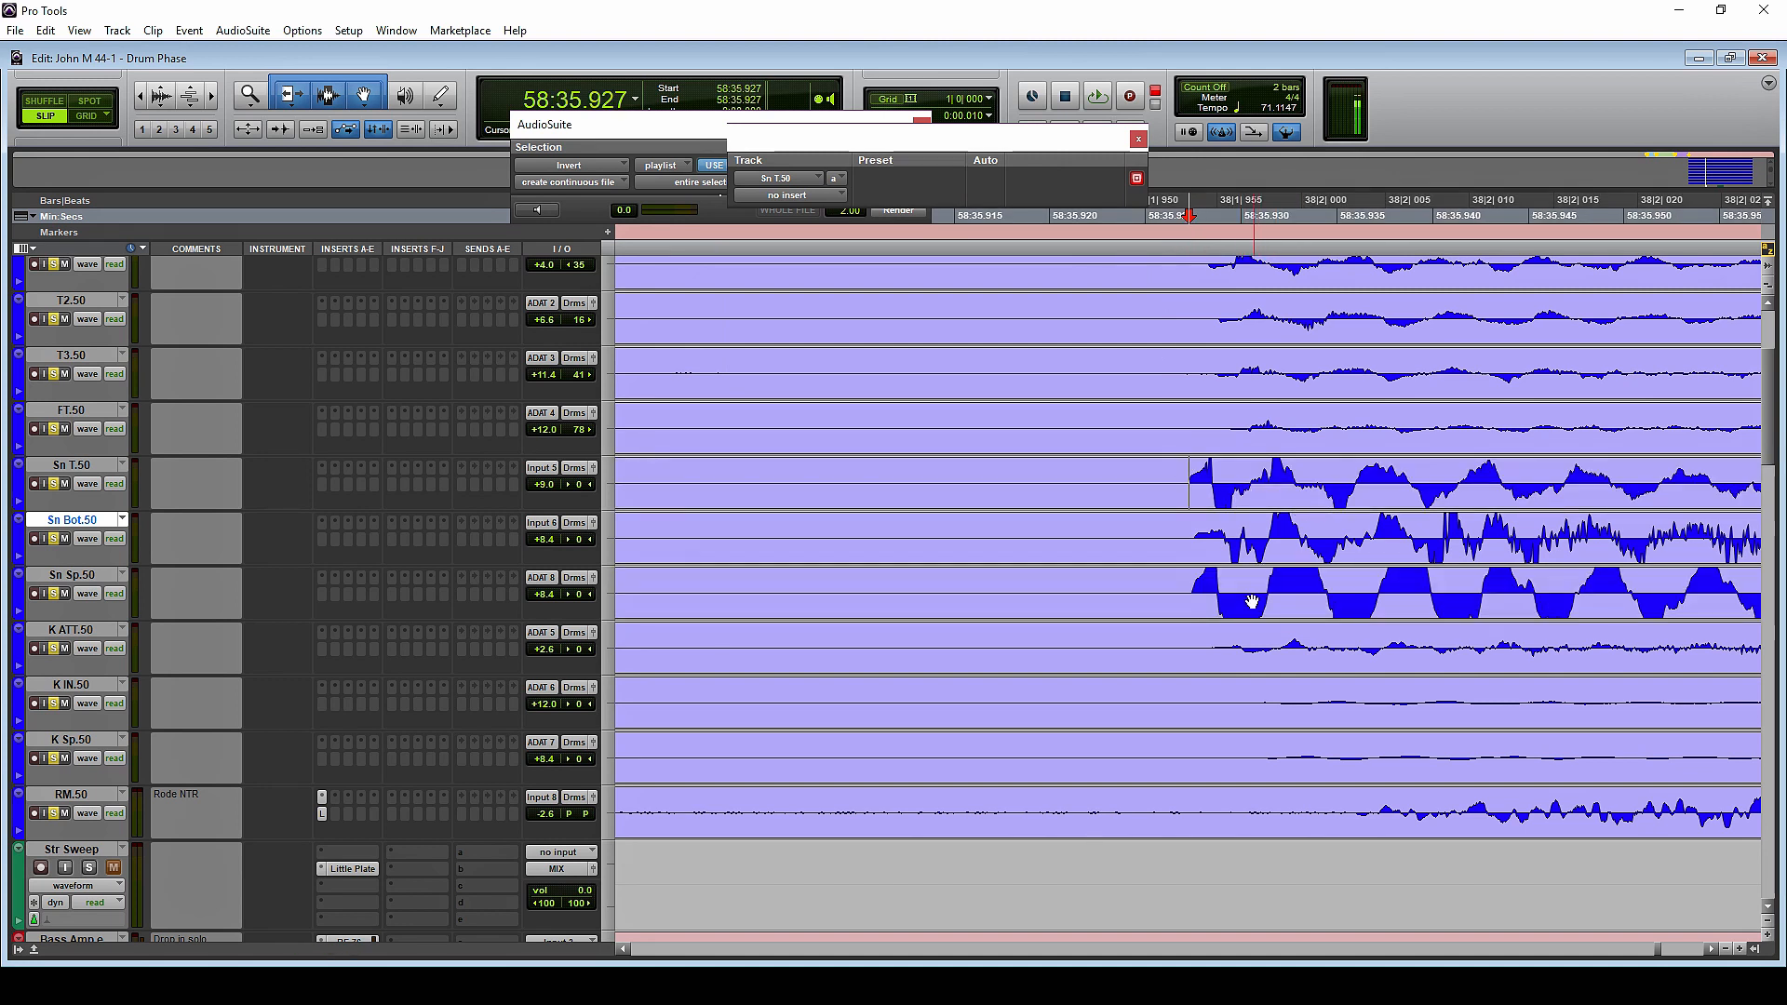
pyautogui.click(1235, 484)
pyautogui.press('t')
pyautogui.press('t')
pyautogui.press('t')
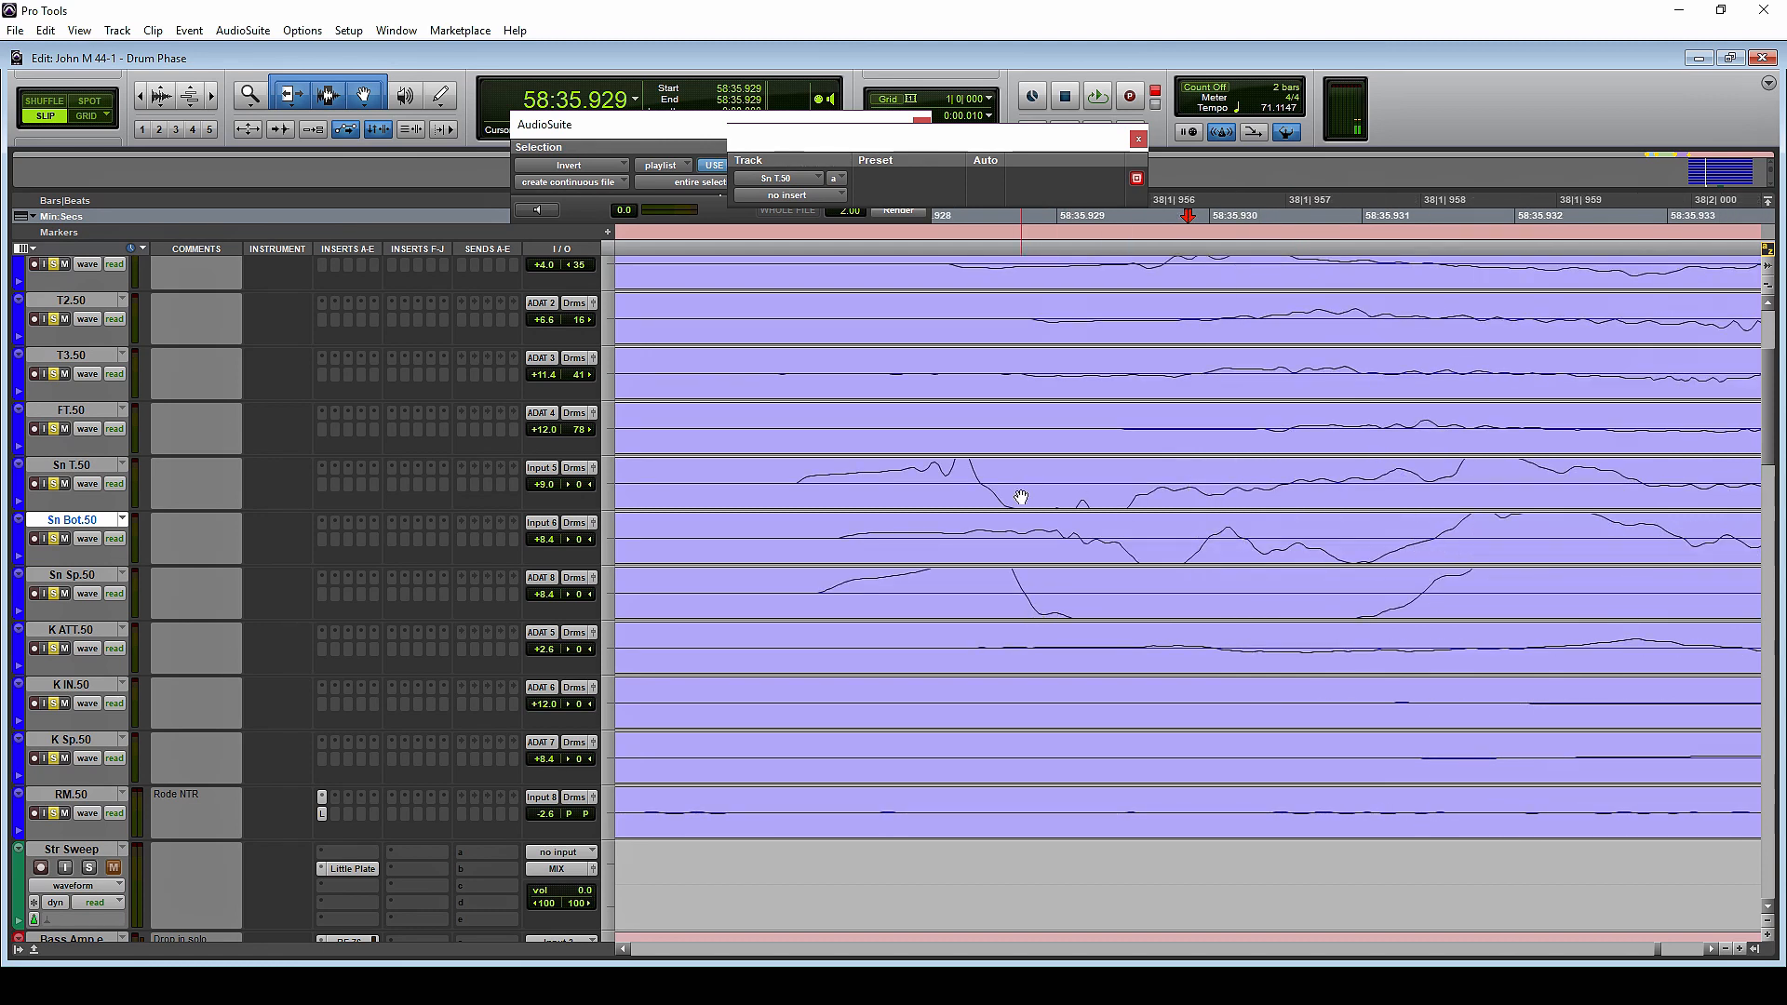
pyautogui.moveTo(1021, 498); pyautogui.dragTo(1082, 507)
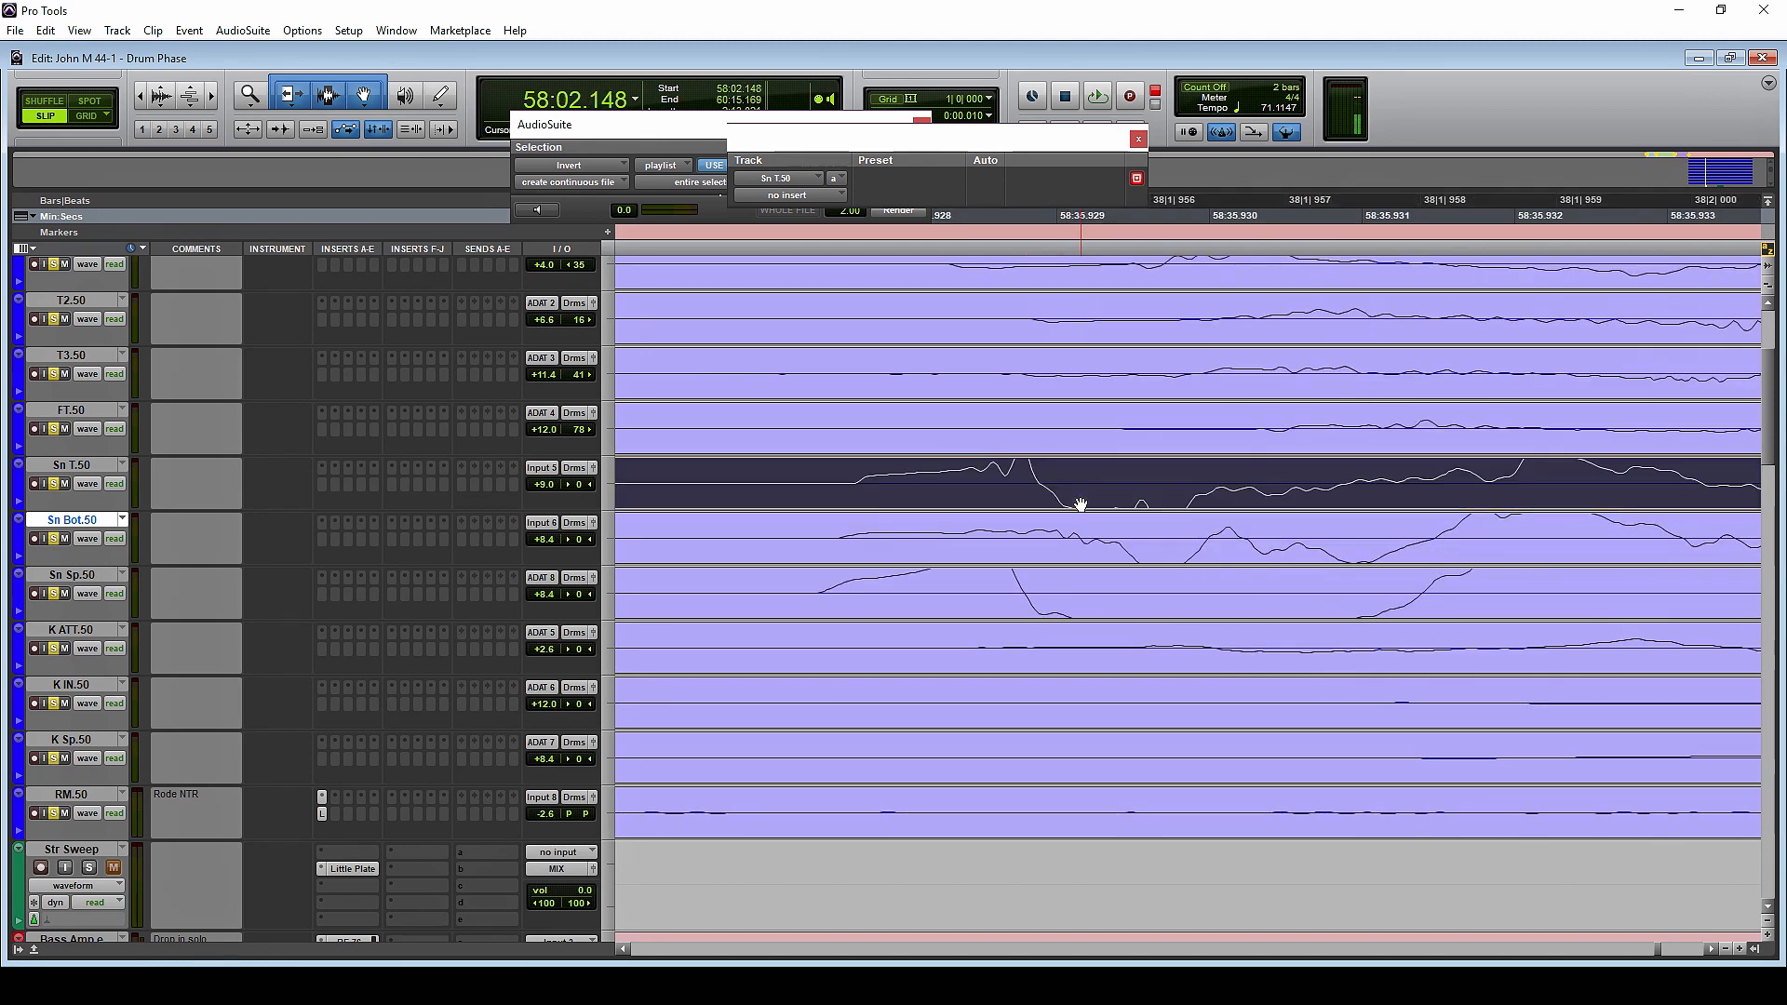
# Compare the following waveform cycles of Sn T.50 and Sn Bot.50 by highlighting matching portions of the hit
pyautogui.press('r')
pyautogui.press('r')
pyautogui.click(1264, 474)
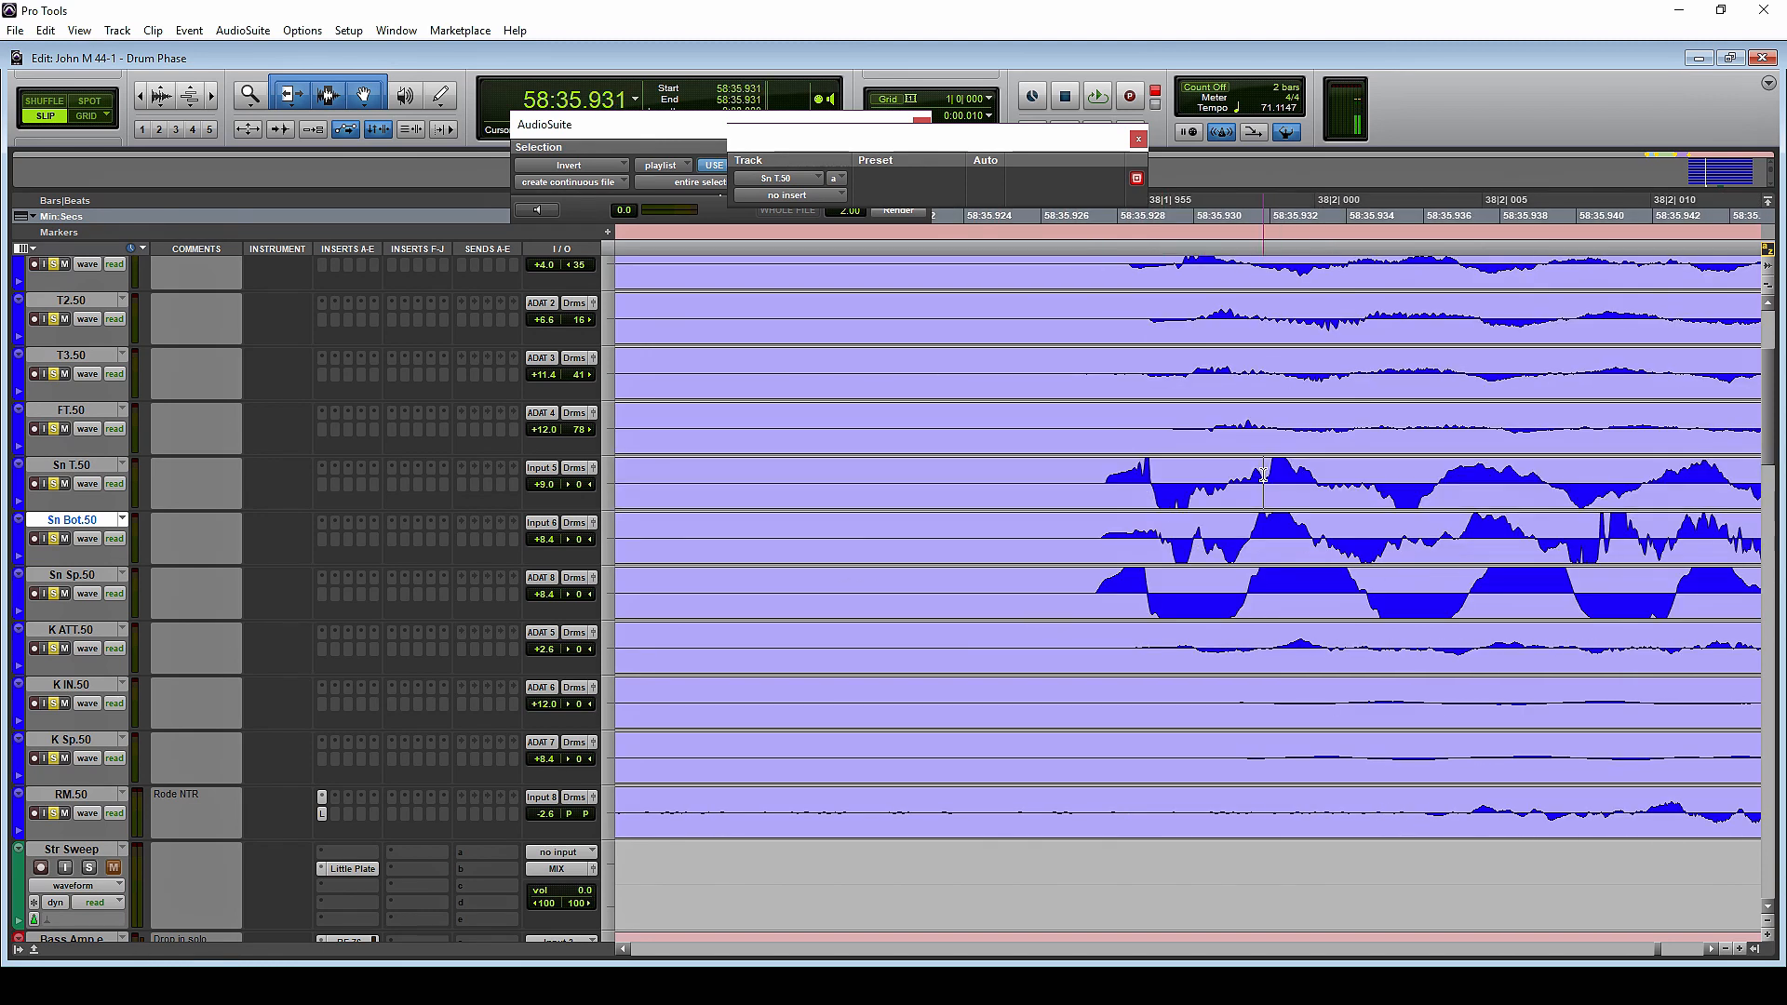
pyautogui.moveTo(1247, 473); pyautogui.dragTo(1321, 543)
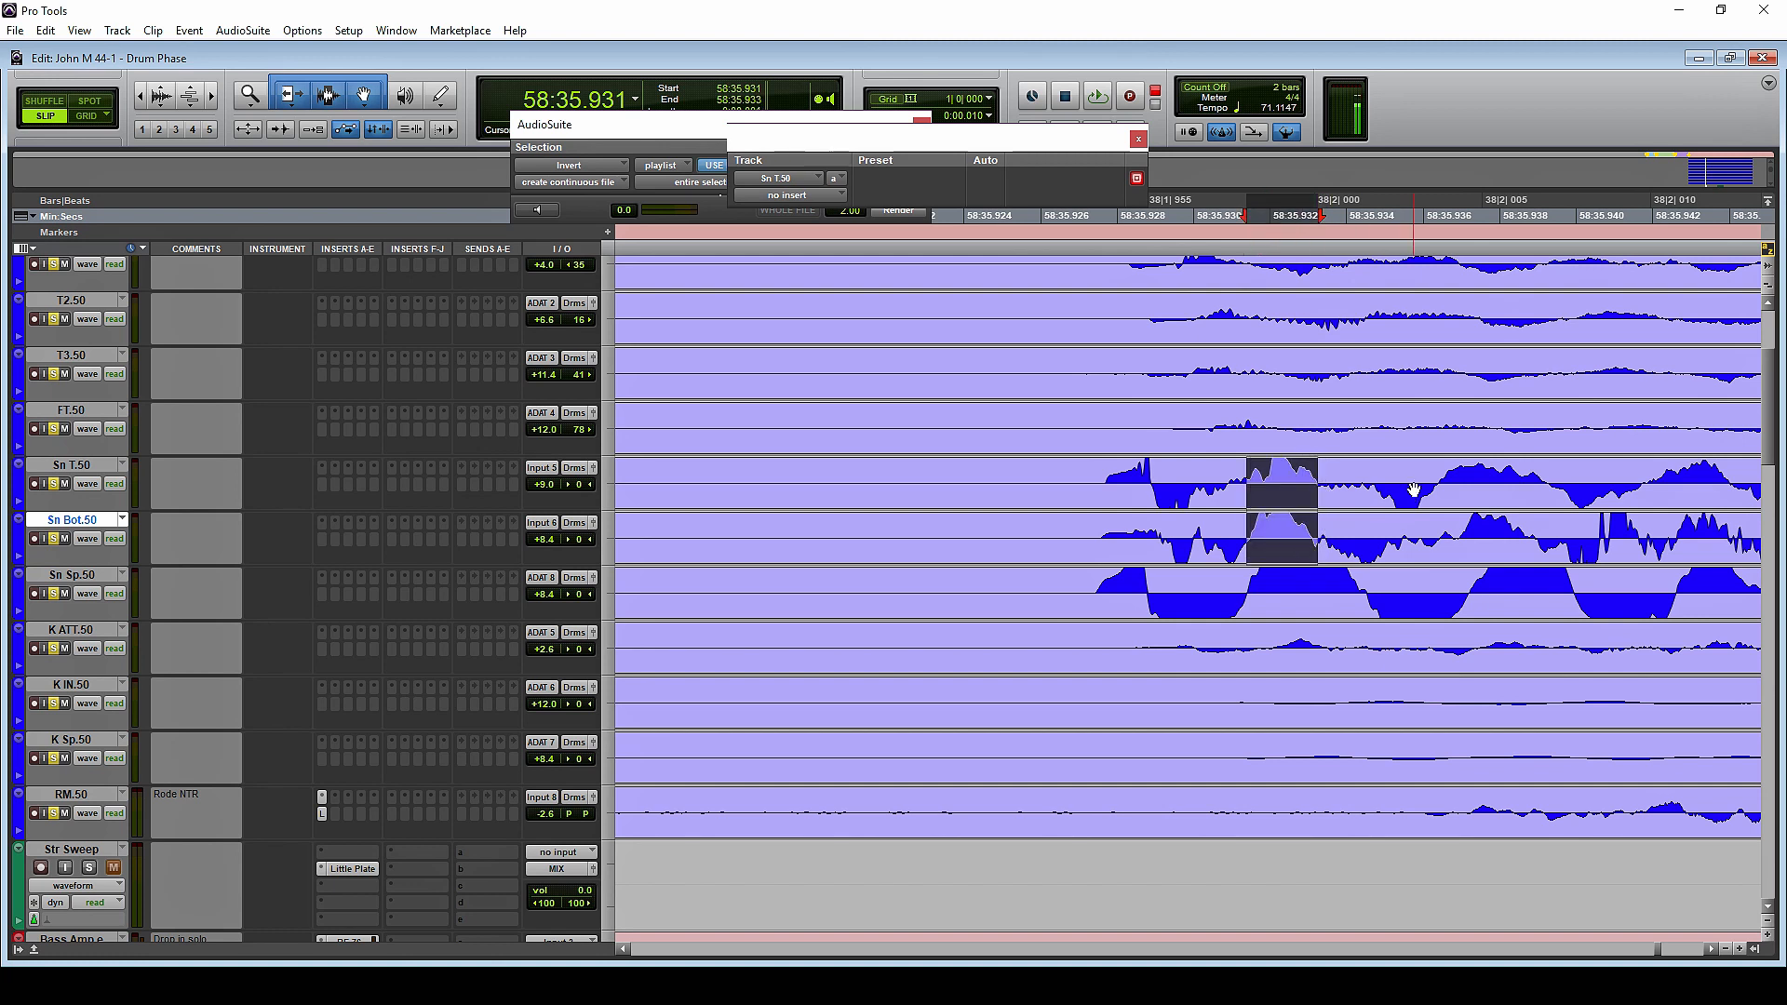
pyautogui.moveTo(1434, 489); pyautogui.dragTo(1521, 484)
pyautogui.click(1625, 467)
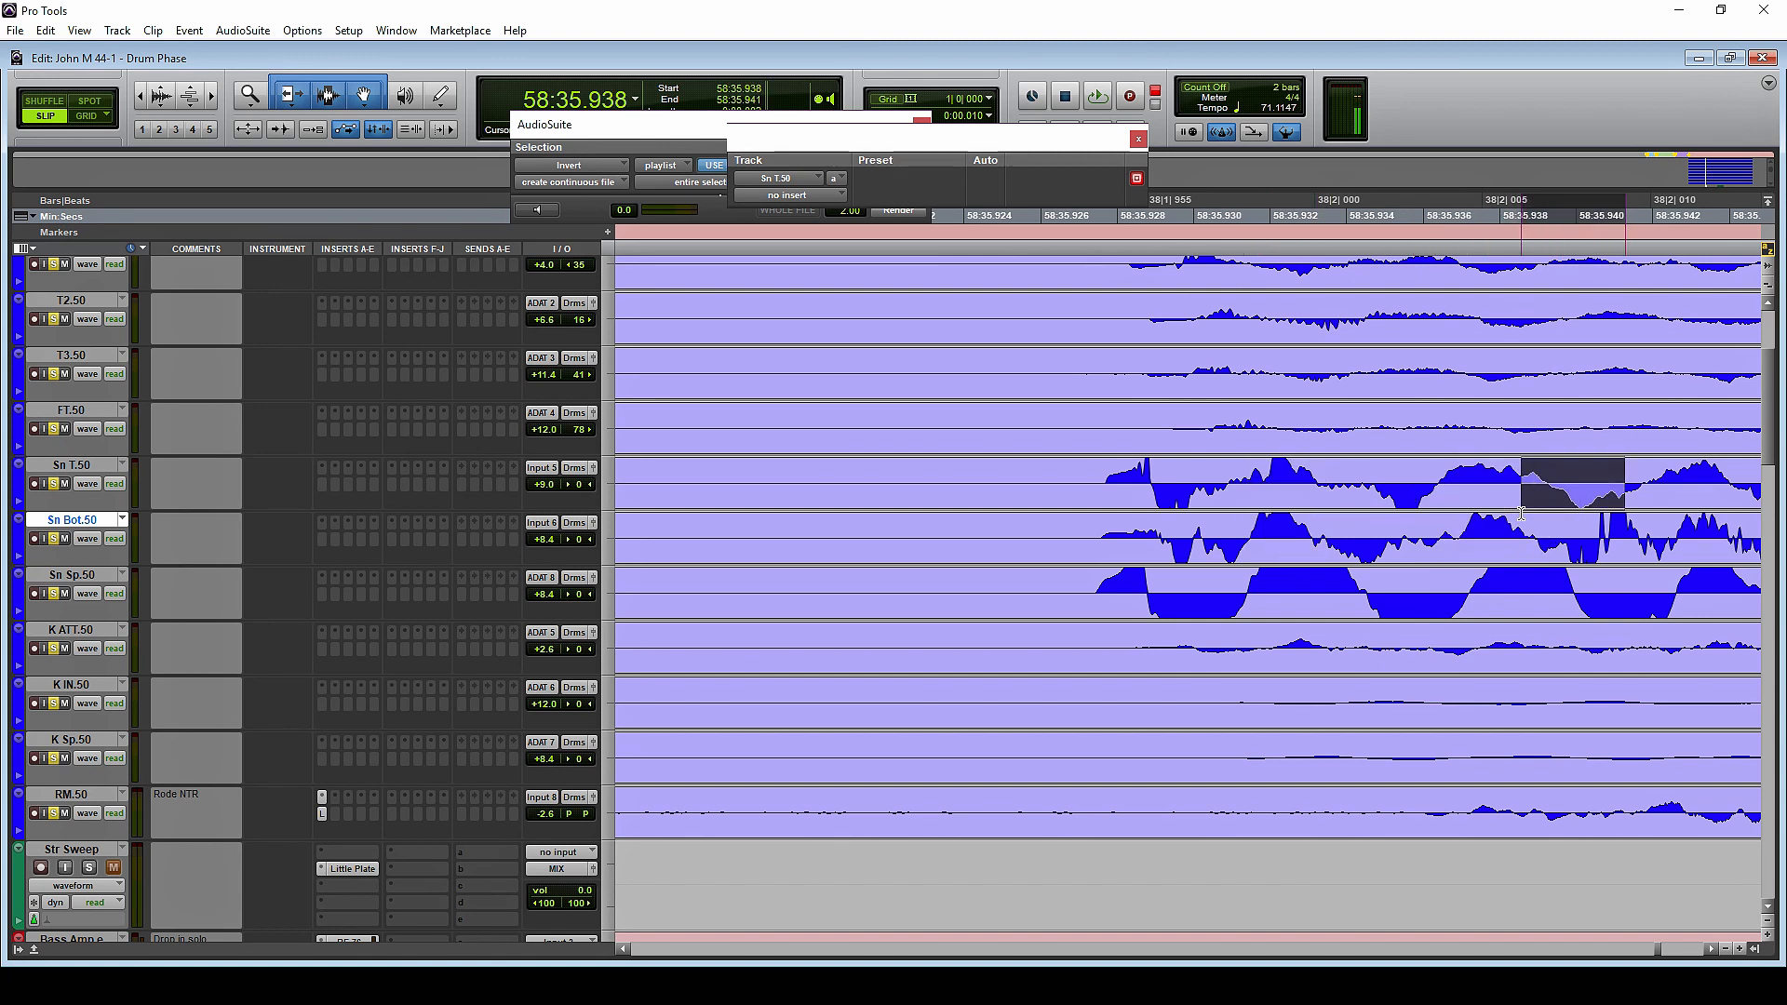
# Compare the start of the hit on Sn Sp.50 with Sn Bot.50 and mark the first polarity change of Sn Sp.50 at 58:35.928
pyautogui.click(1150, 592)
pyautogui.click(1160, 541)
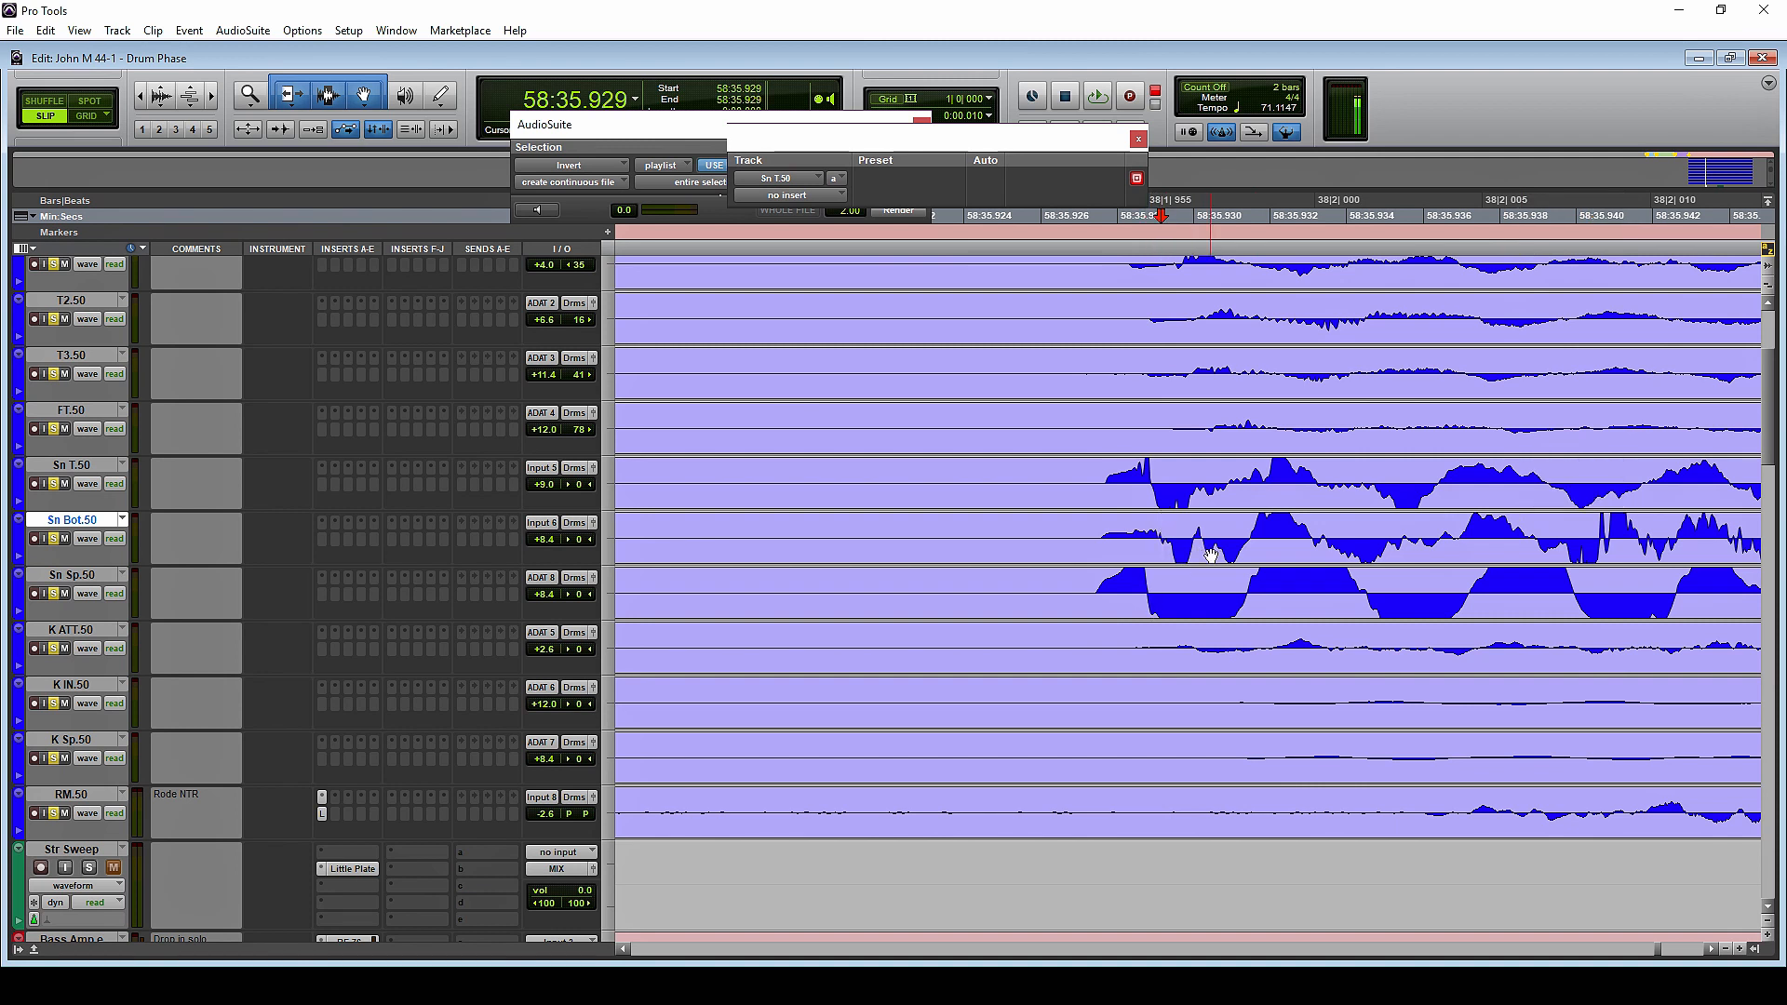
pyautogui.click(1152, 606)
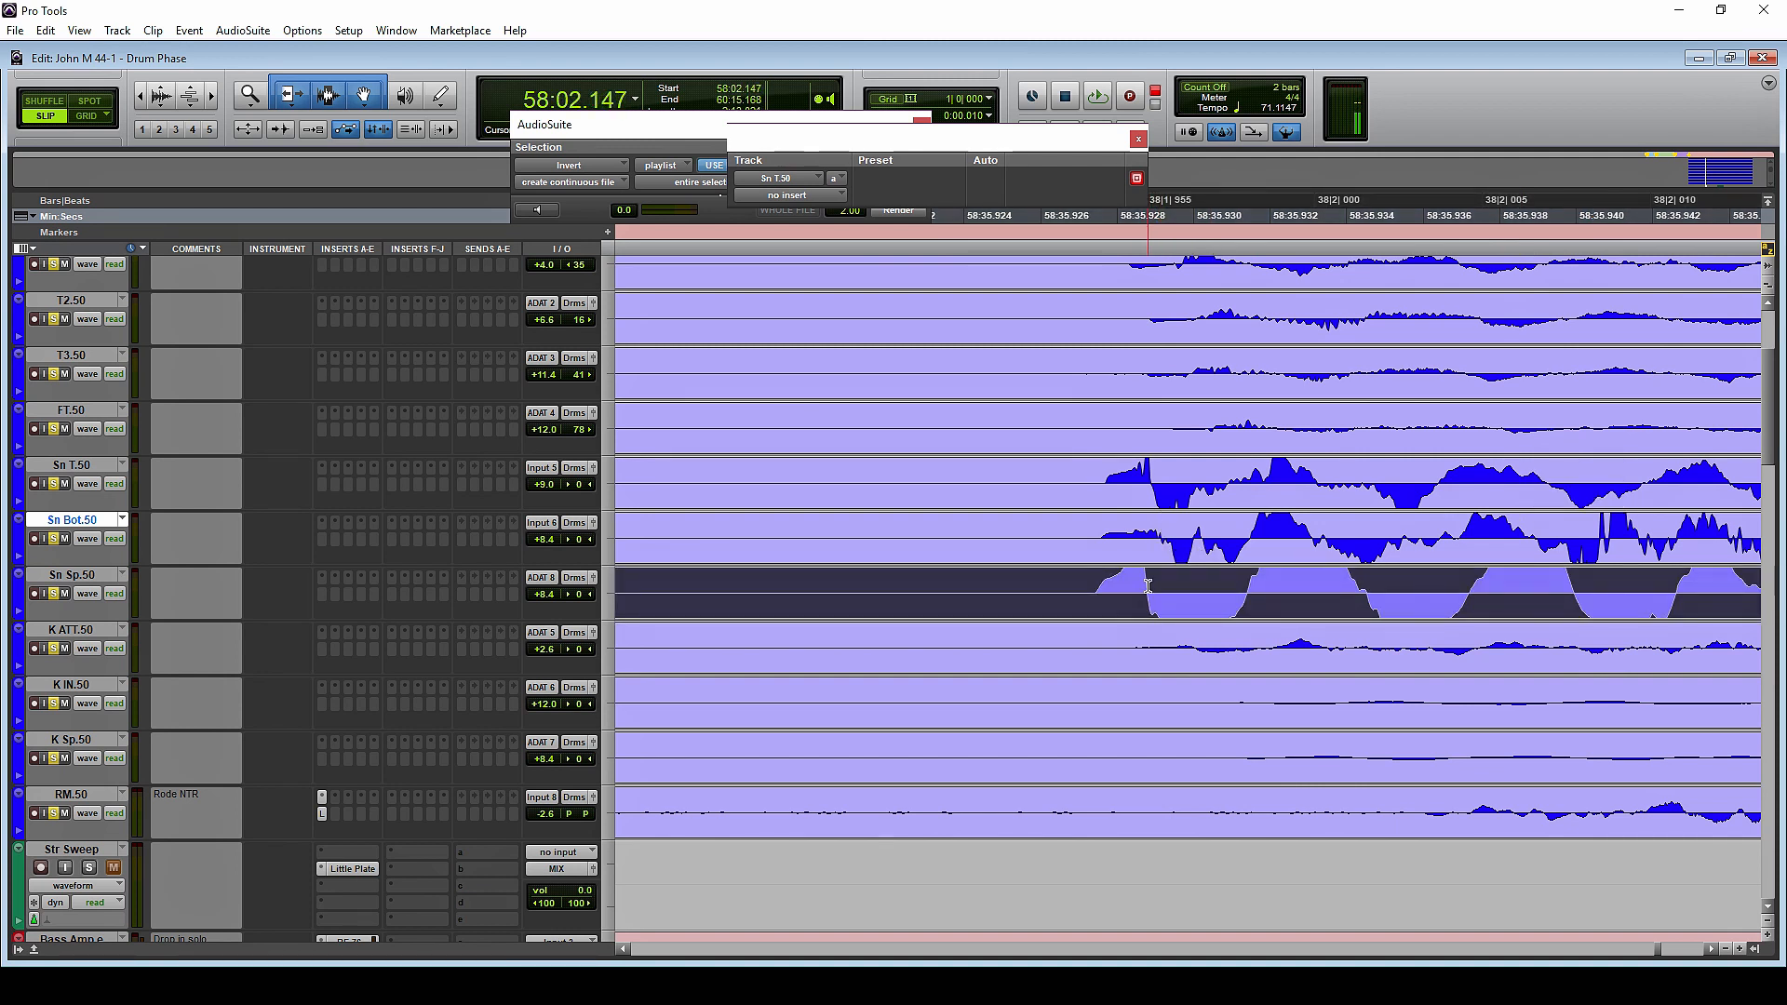
pyautogui.moveTo(1147, 586); pyautogui.dragTo(1074, 593)
pyautogui.click(1148, 592)
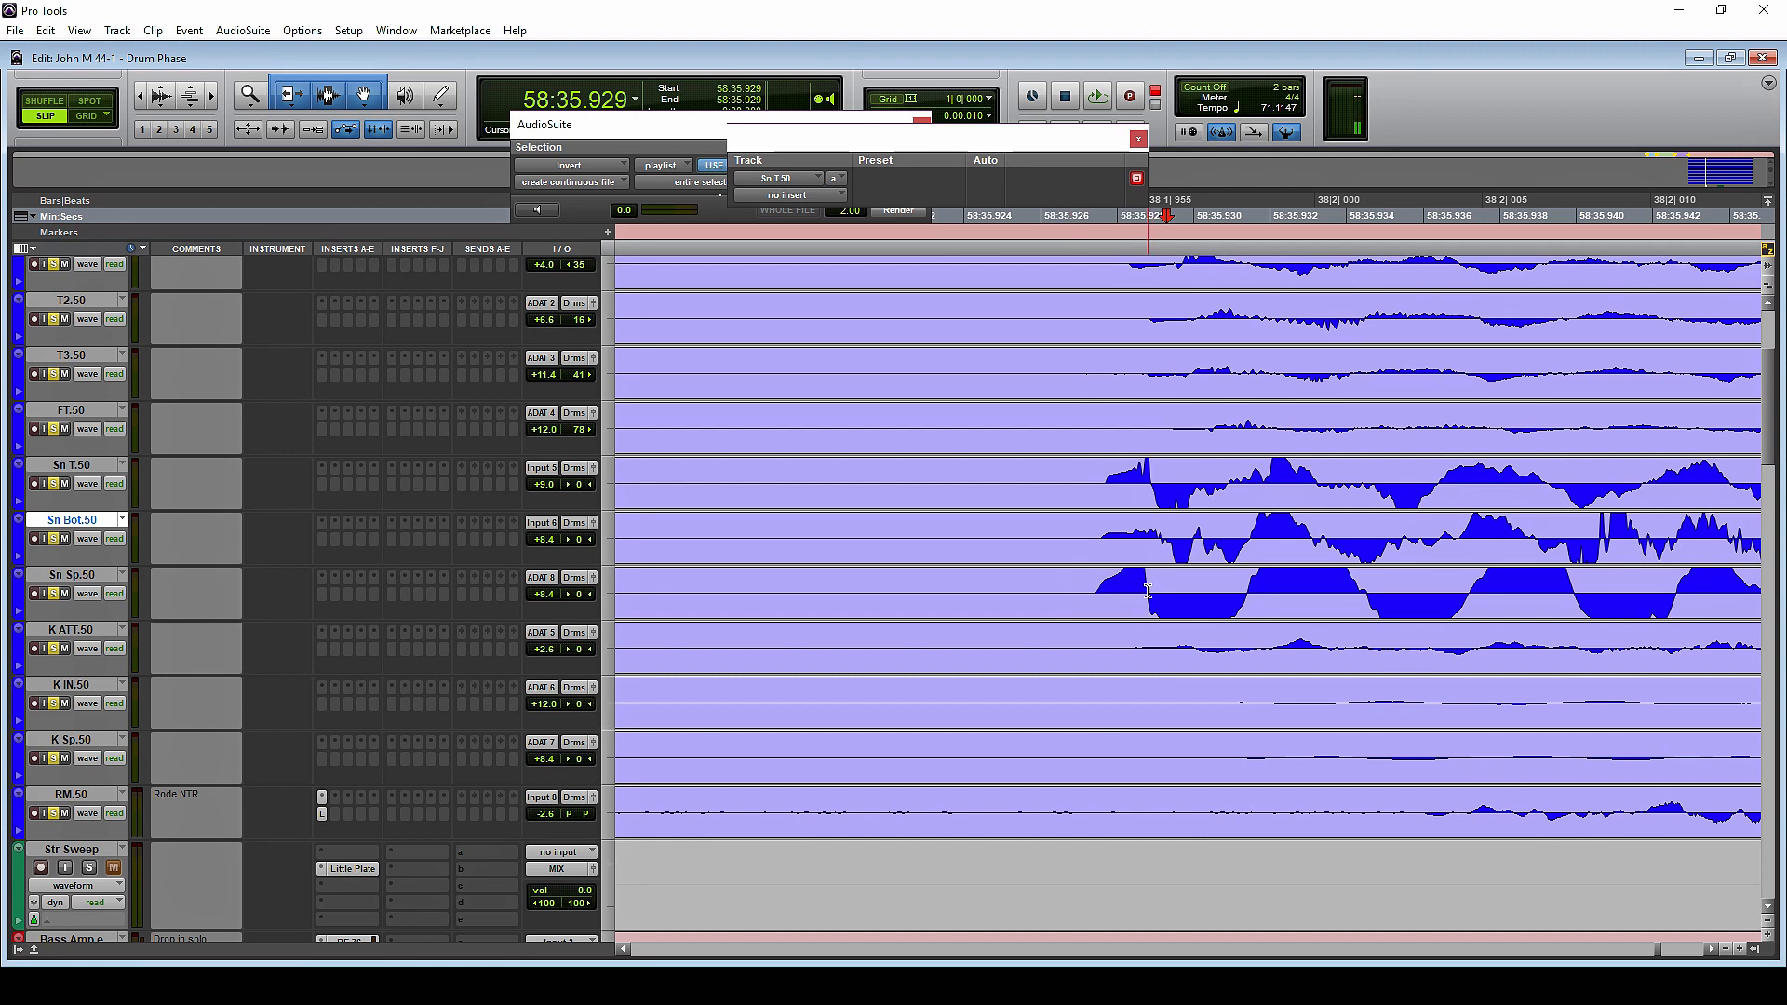
pyautogui.press('t')
pyautogui.press('t')
pyautogui.press('t')
pyautogui.press('t')
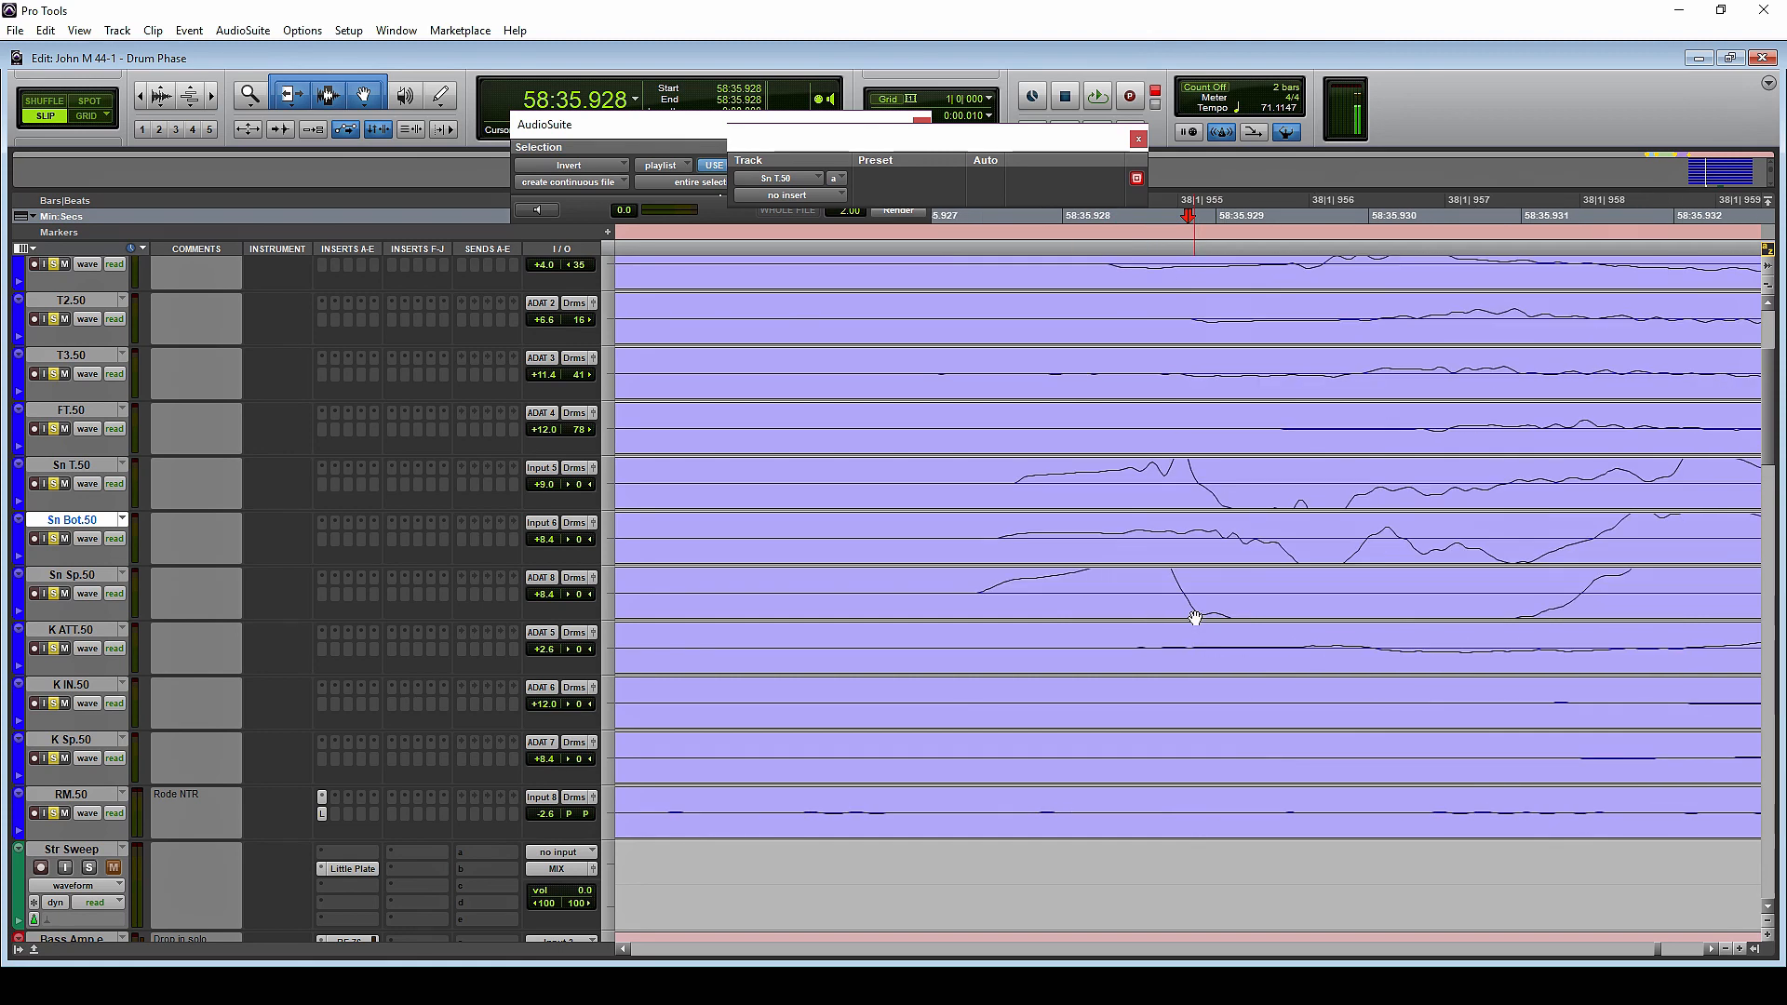
pyautogui.click(1159, 588)
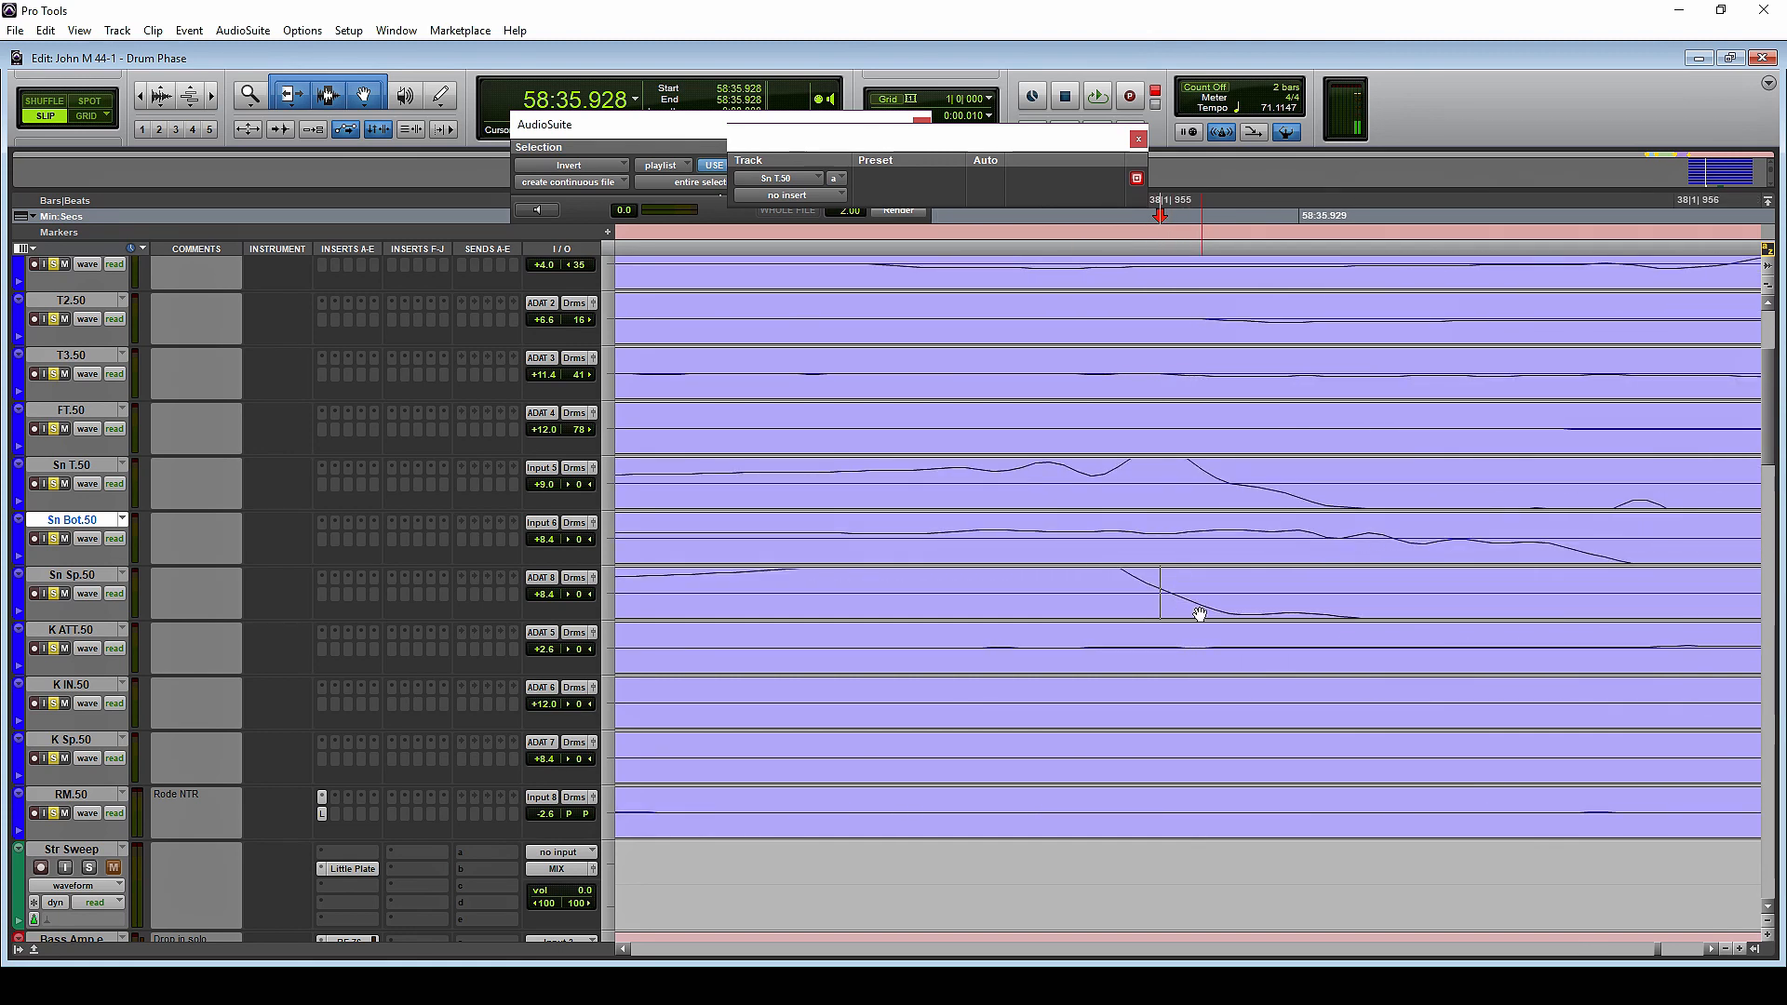
# Shift the Sn Sp.50 and Sn T.50 clips slightly later to match their first polarity changes with Sn Bot.50
pyautogui.moveTo(1199, 614); pyautogui.dragTo(1363, 615)
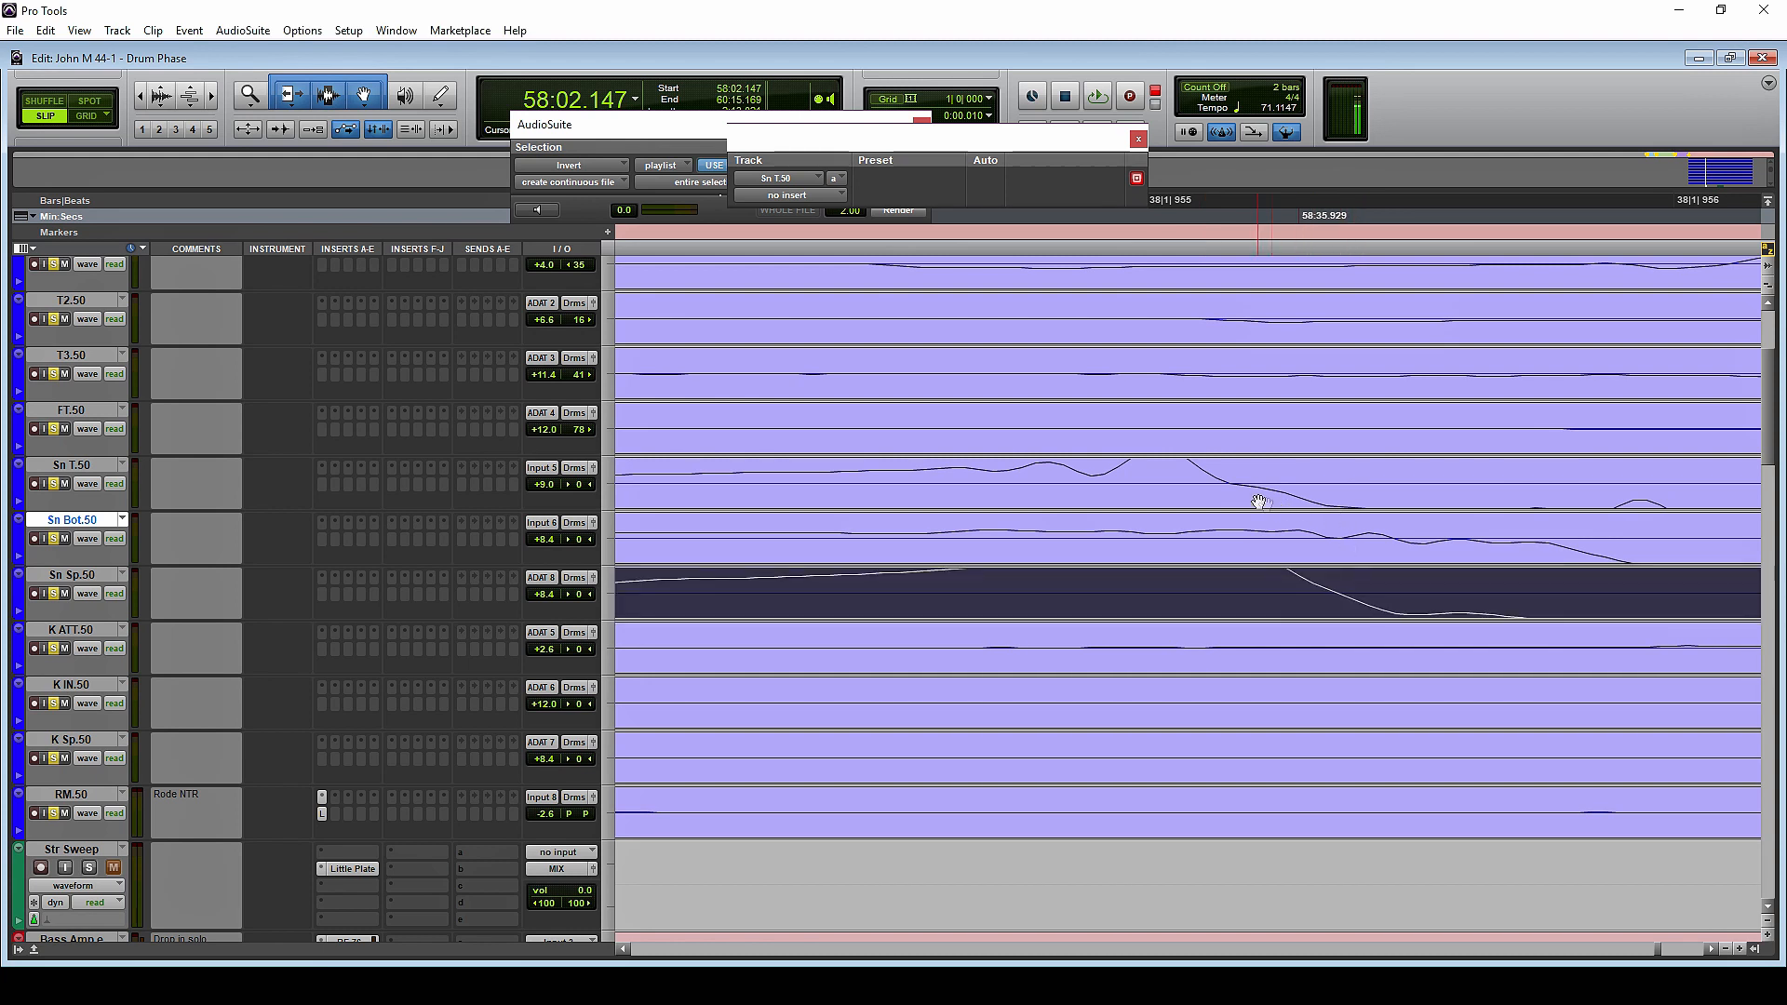
pyautogui.moveTo(1258, 502); pyautogui.dragTo(1328, 503)
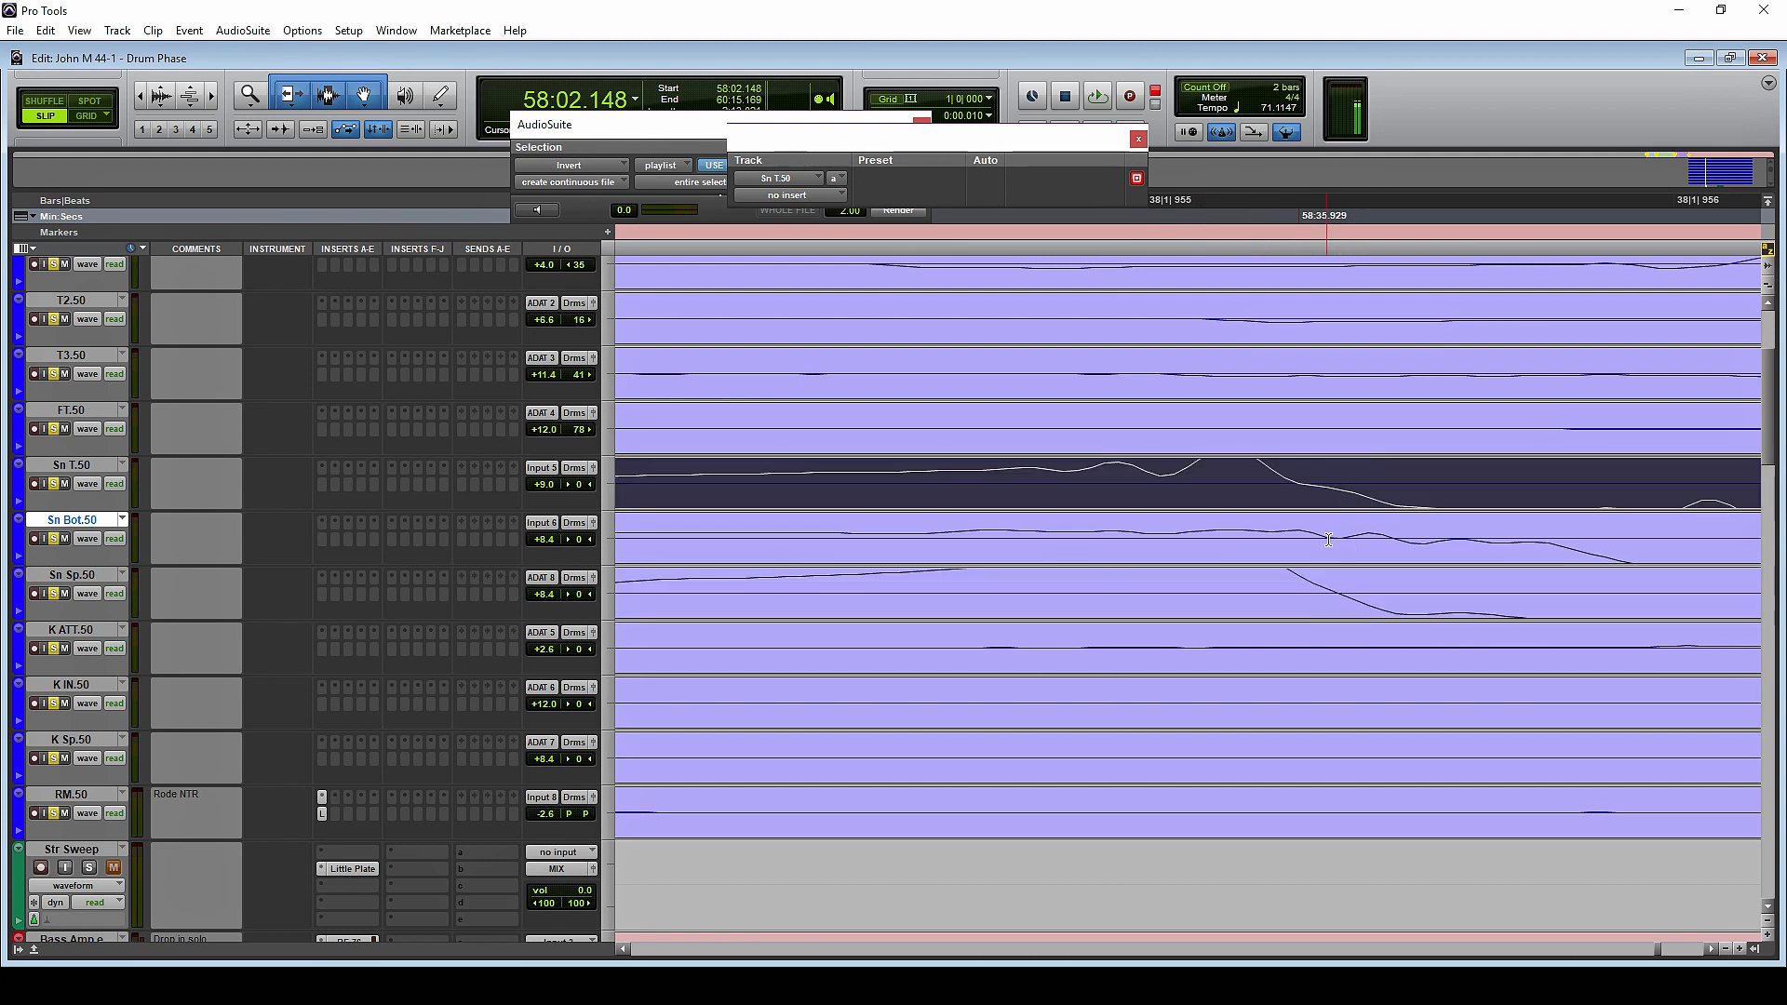
pyautogui.click(1313, 482)
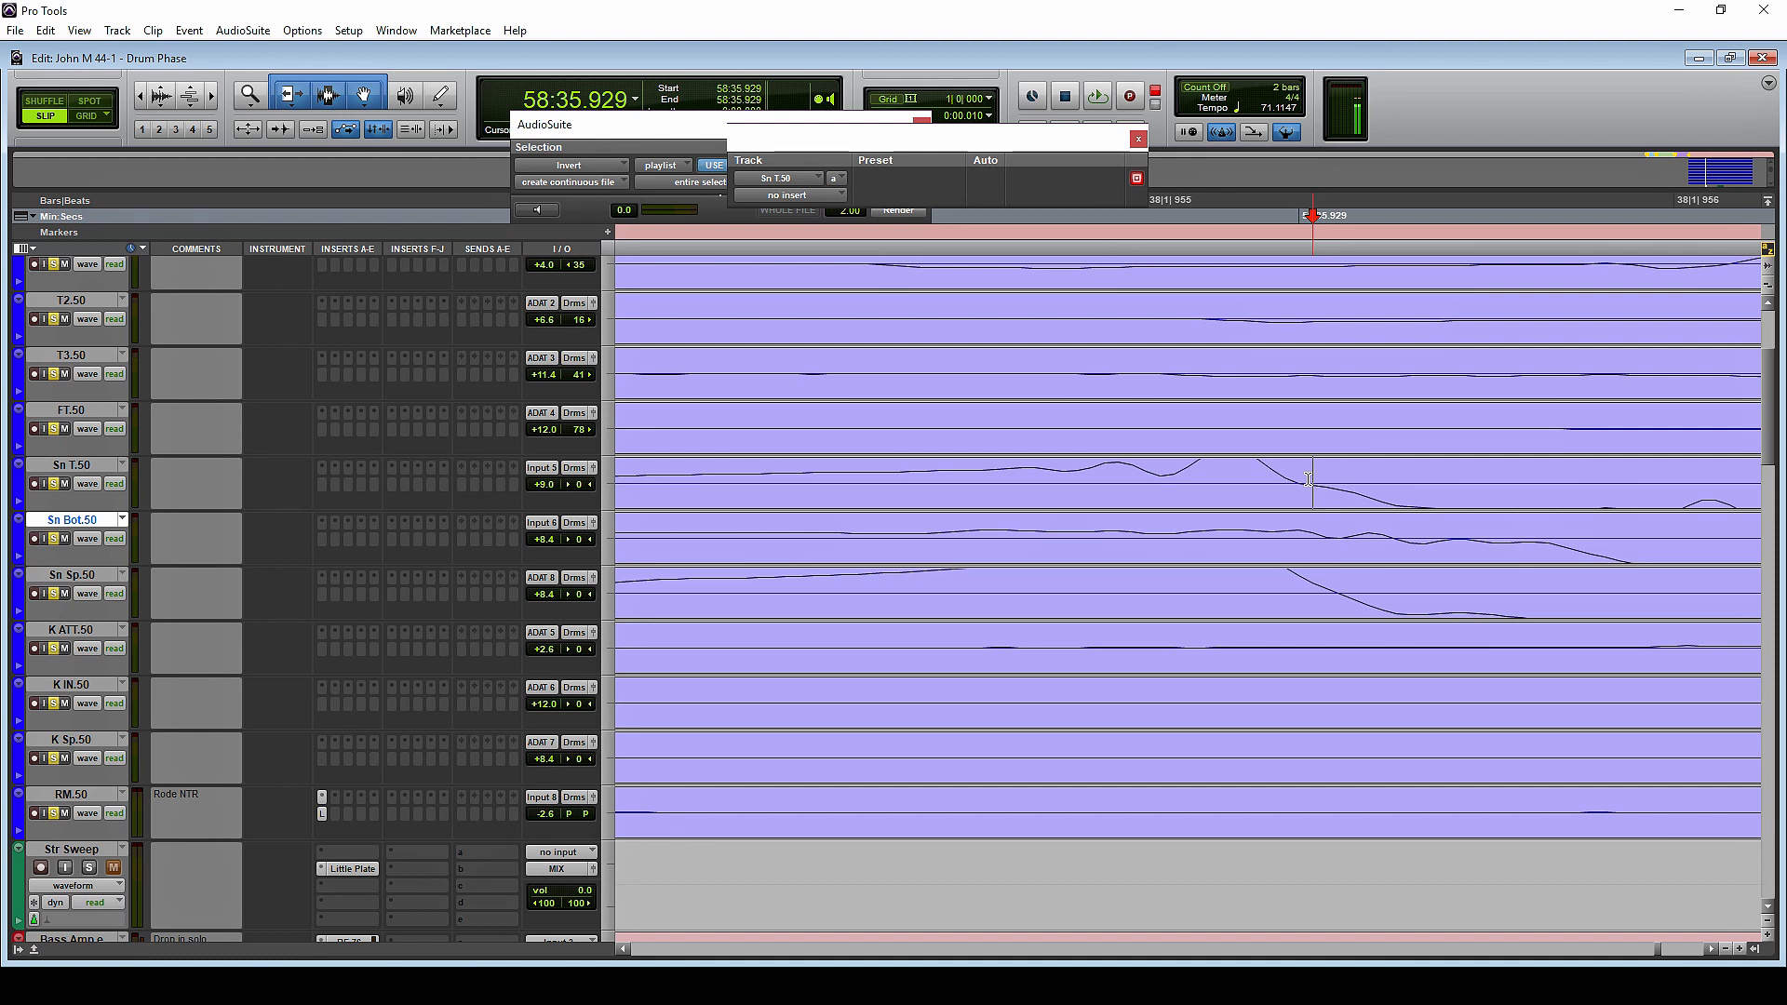
pyautogui.doubleClick(1318, 531)
# Switch the nudge value to samples and set it to 1 sample
pyautogui.click(986, 115)
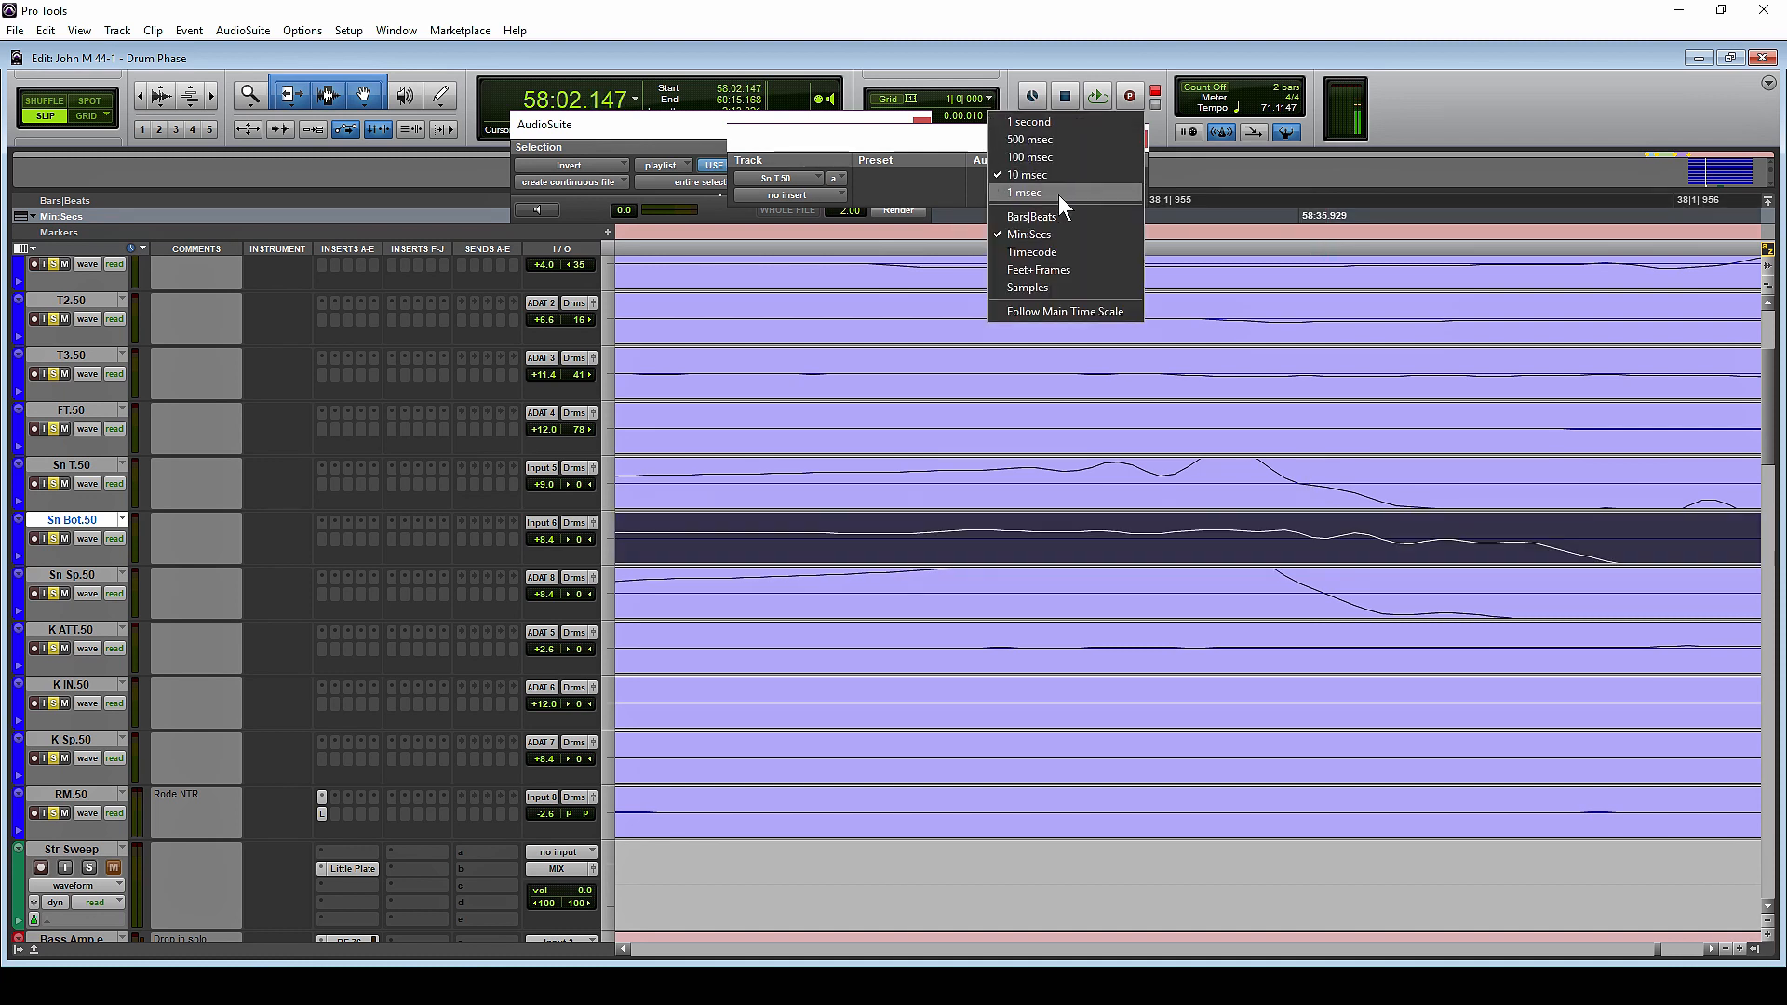
pyautogui.click(1042, 286)
pyautogui.click(986, 115)
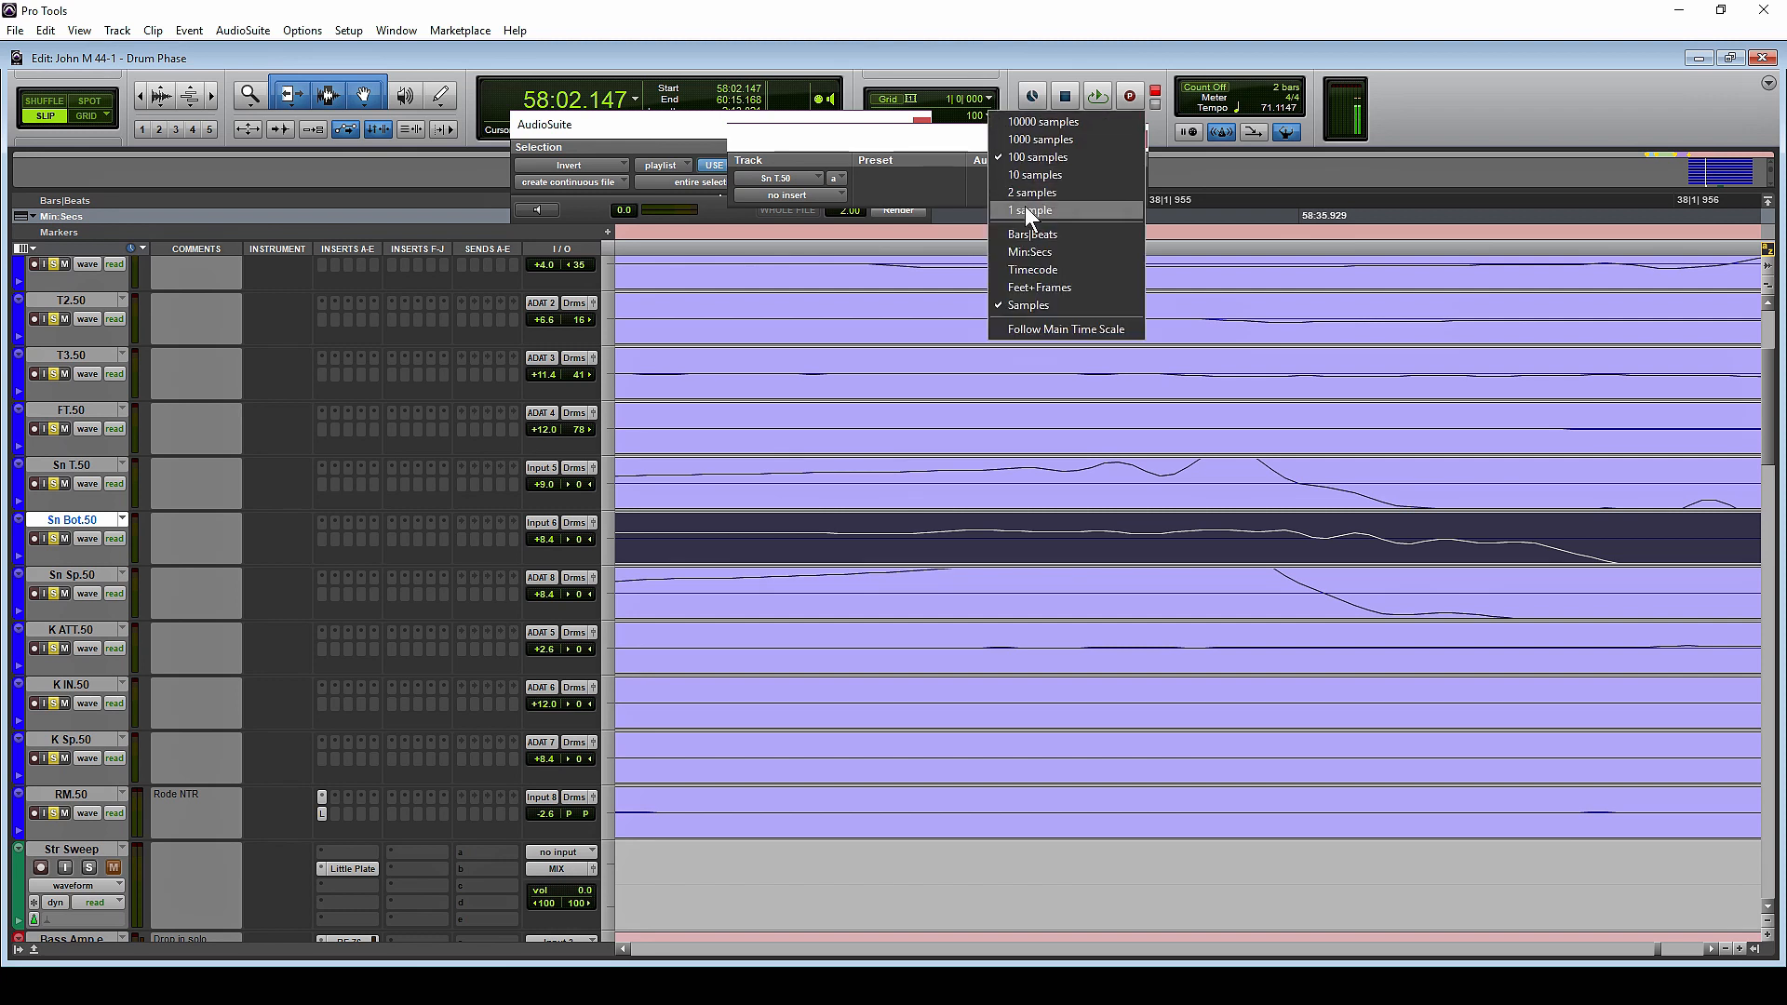
pyautogui.click(1025, 205)
# Try a finer shift of the Sn Sp.50 clip, and undo the shifts and inversion of the Sn T.50 and Sn Sp.50 clips
pyautogui.moveTo(1313, 602); pyautogui.dragTo(1322, 605)
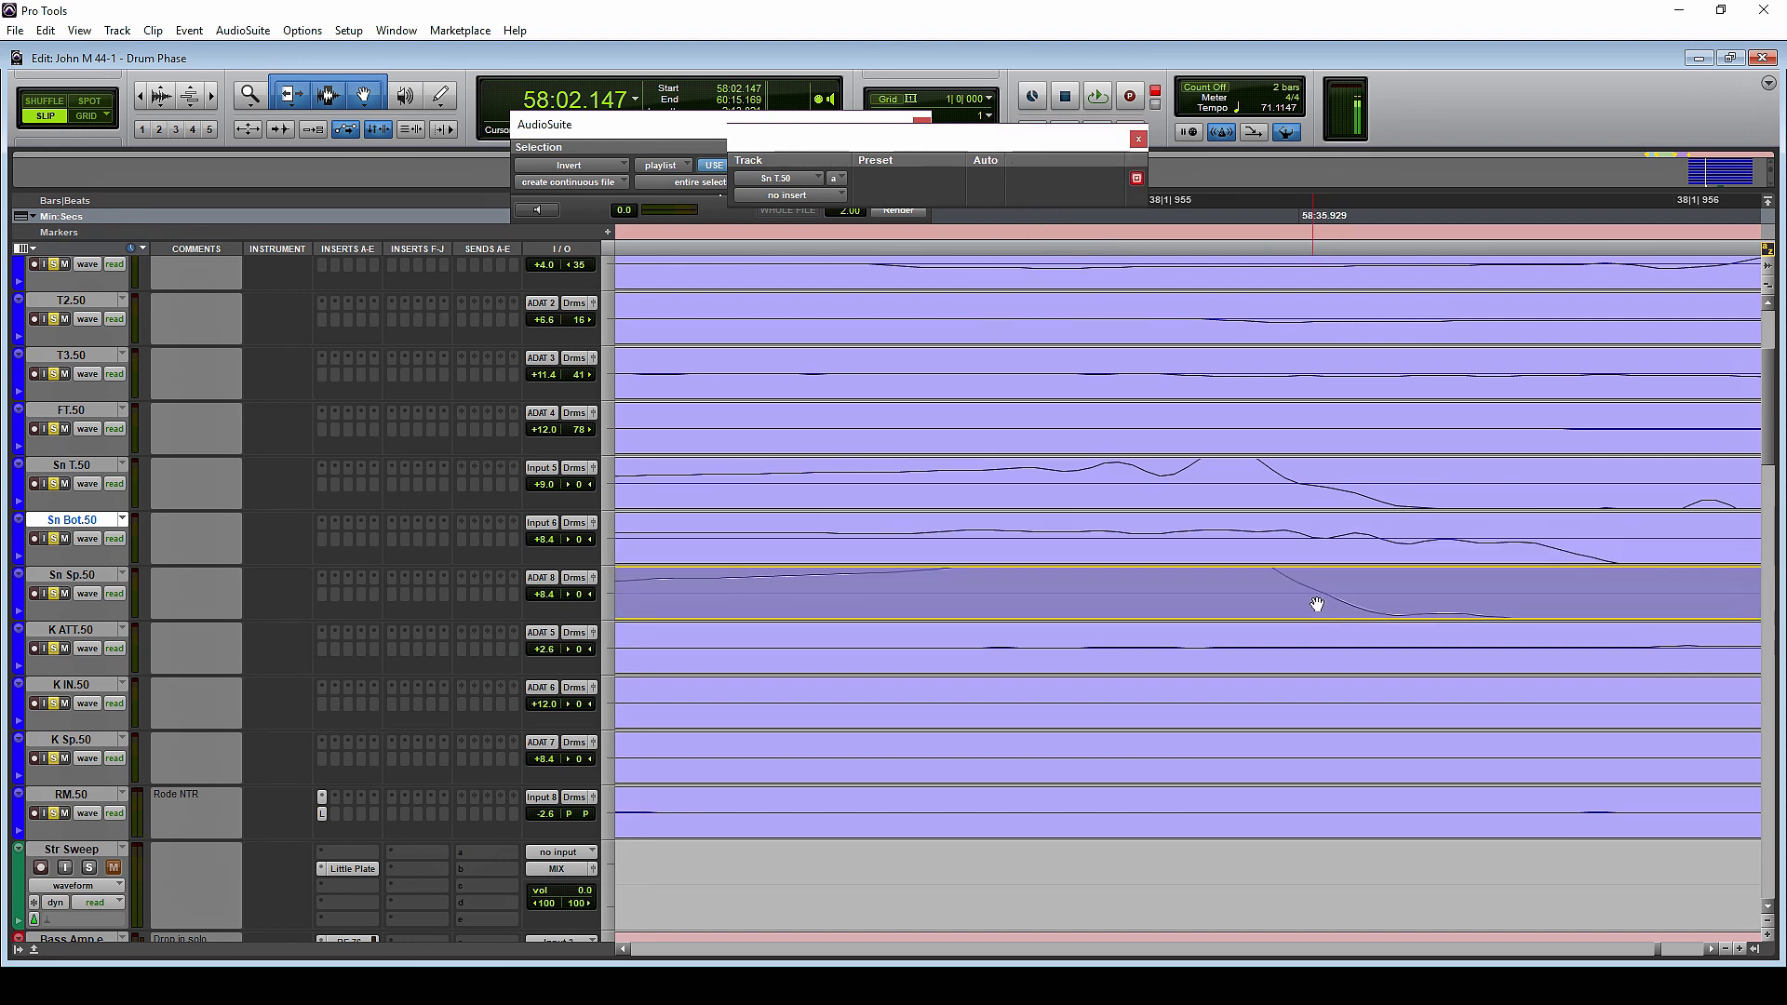
pyautogui.click(1292, 486)
pyautogui.press('r')
pyautogui.press('r')
pyautogui.press('r')
pyautogui.press('r')
pyautogui.press('r')
pyautogui.click(1145, 477)
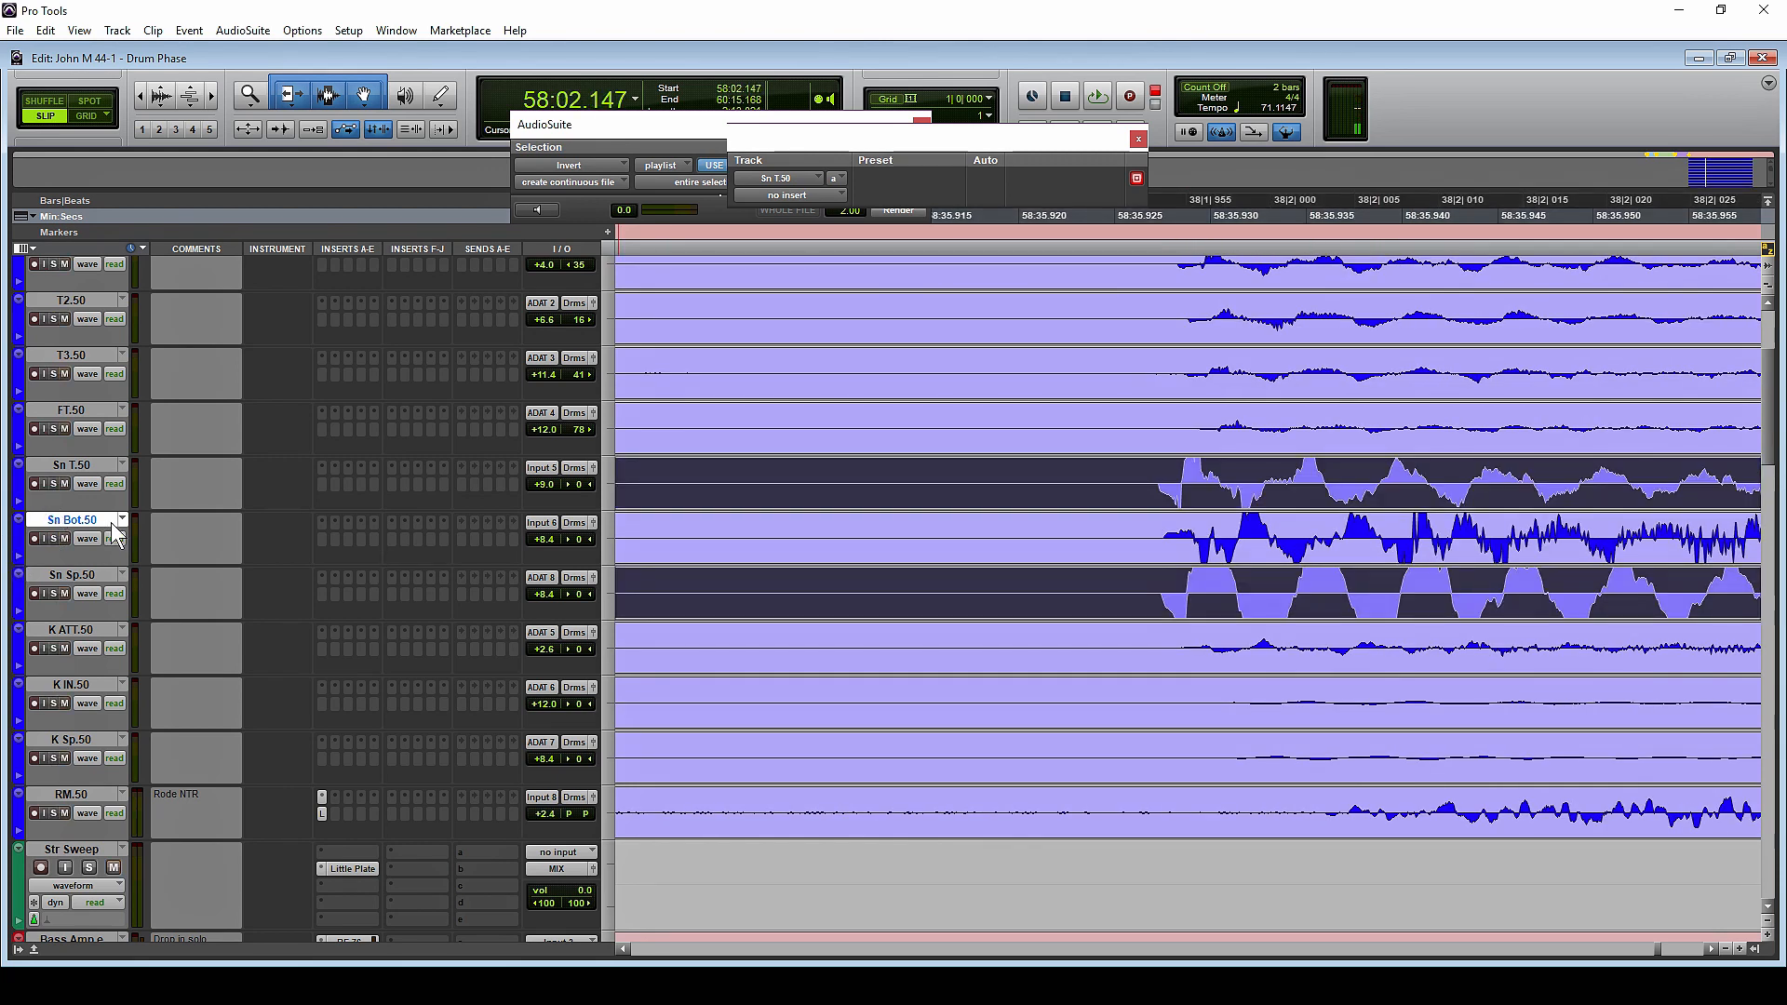
# Duplicate the Sn Bot.50 playlist across the grouped drum tracks, accepting the proposed name Sn Bot.51
pyautogui.click(830, 527)
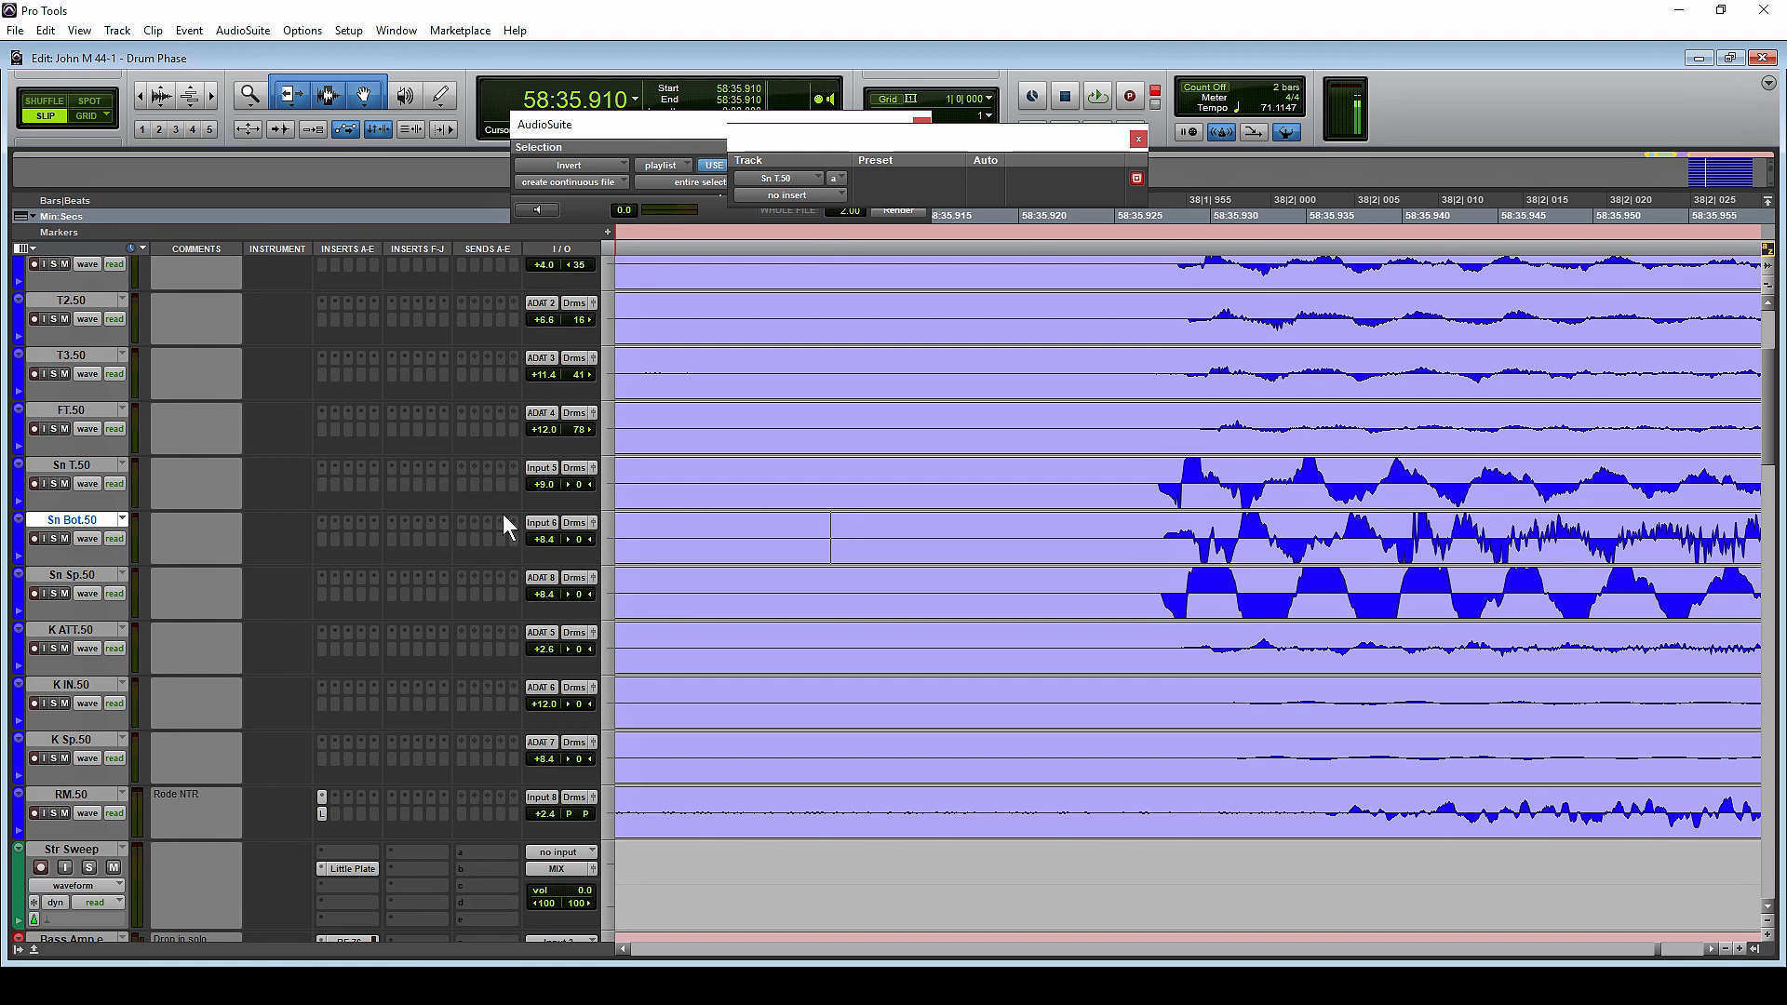
pyautogui.click(122, 518)
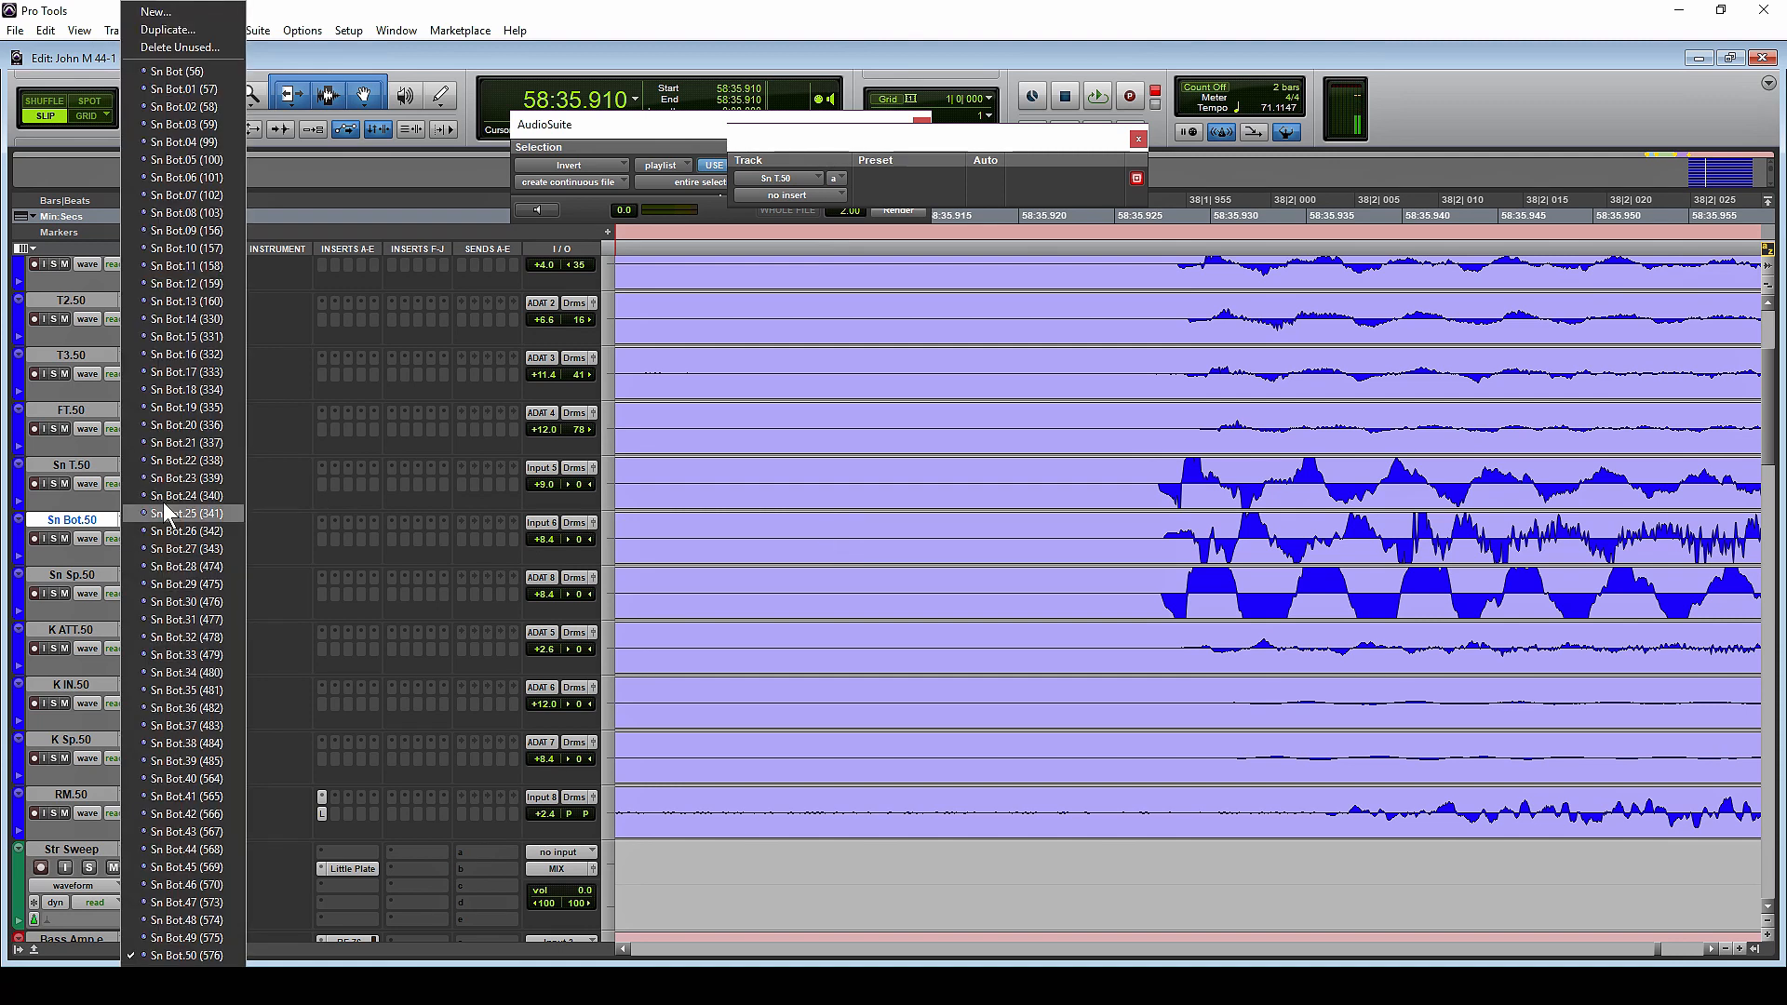
pyautogui.click(203, 35)
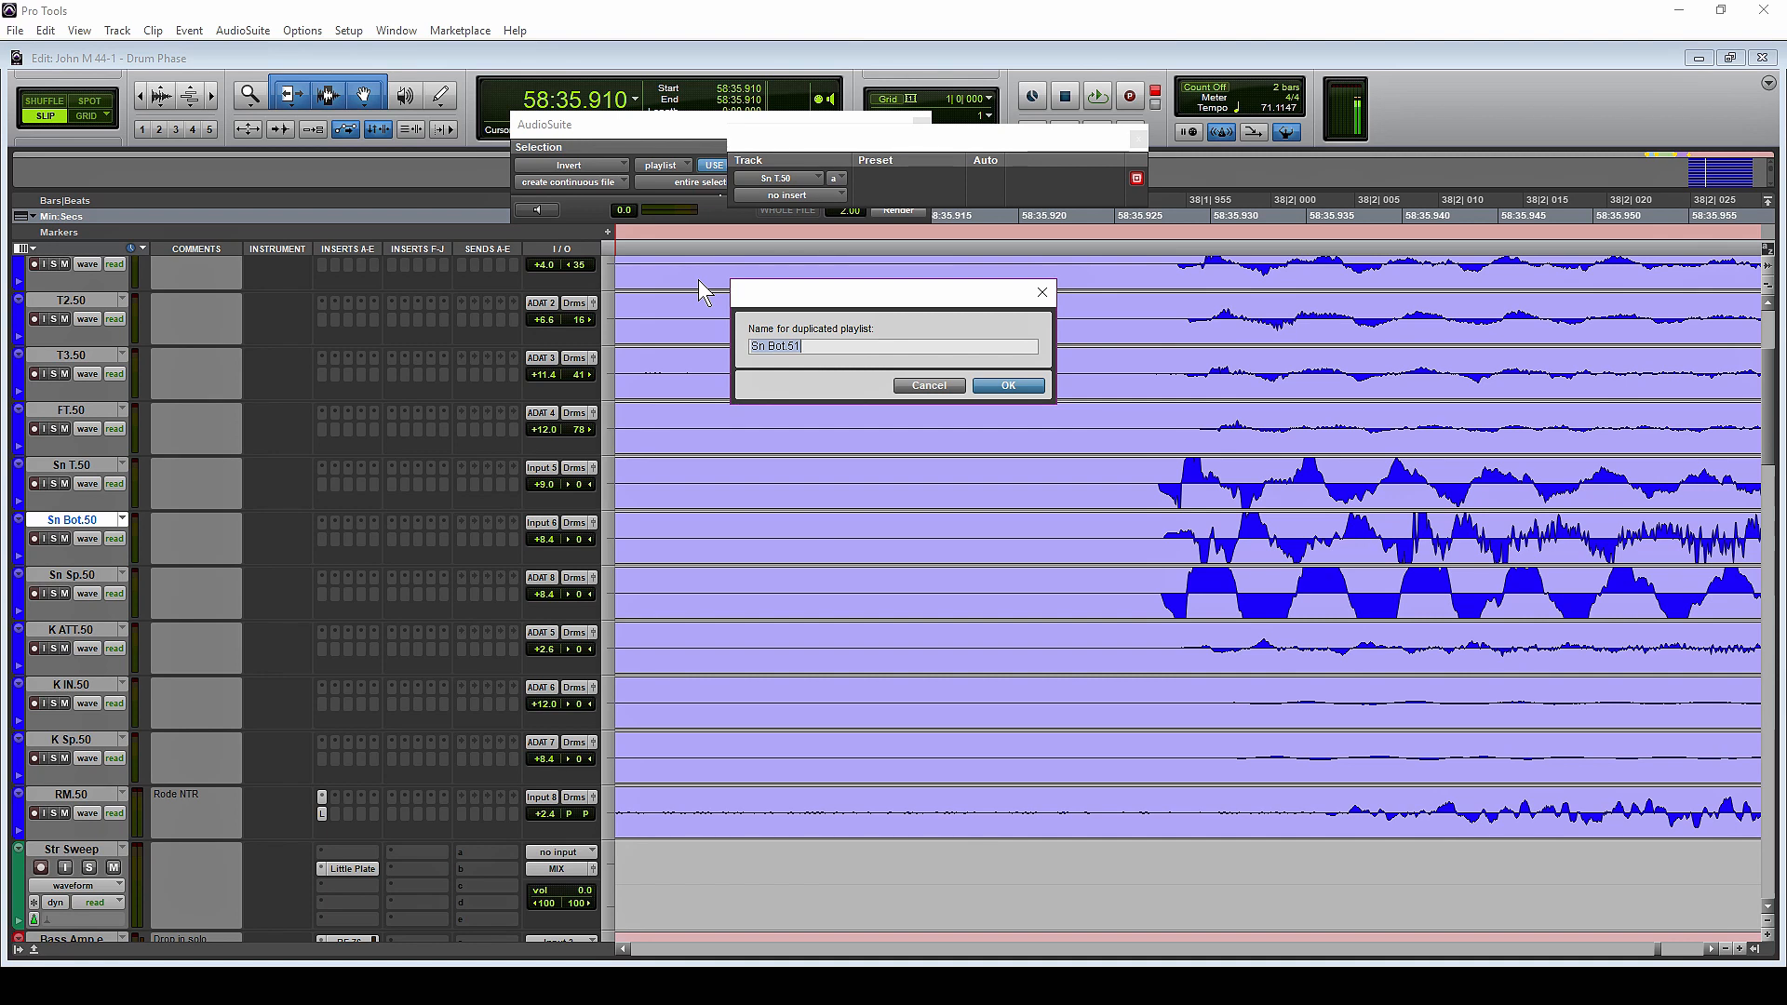
pyautogui.press('Return')
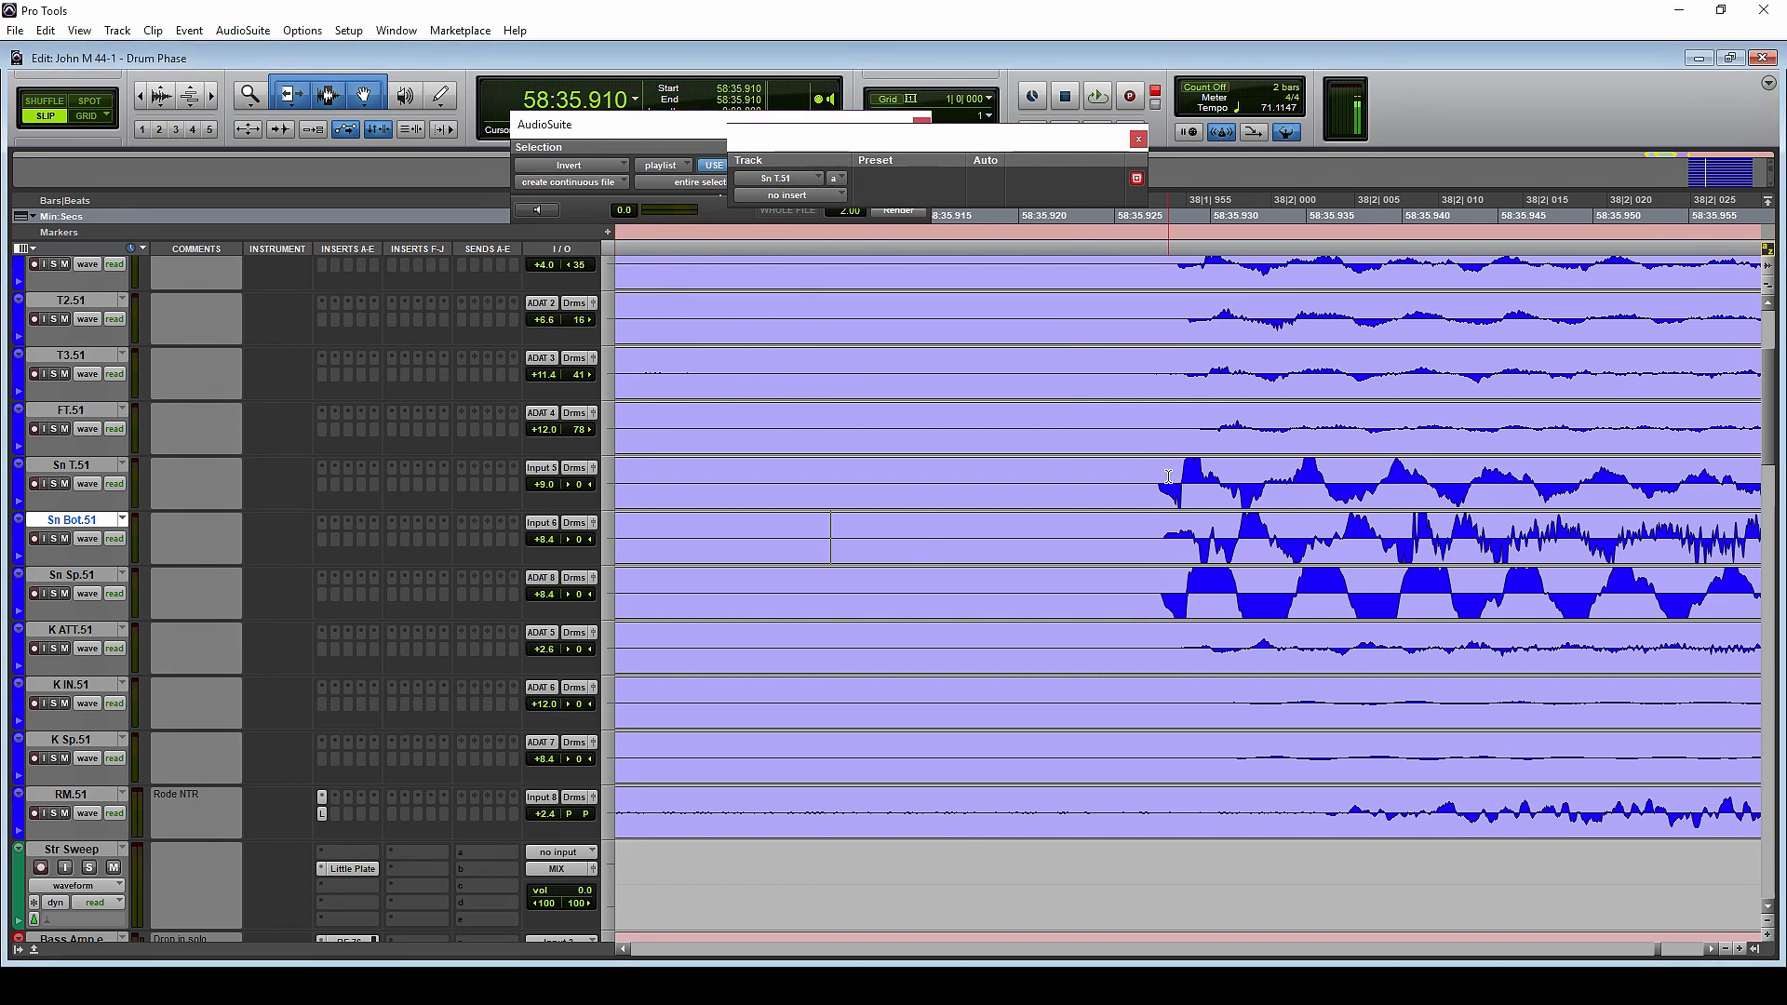
# Select the entire Sn T.51 and Sn Sp.51 clips and render the AudioSuite Invert process on both
pyautogui.click(1166, 476)
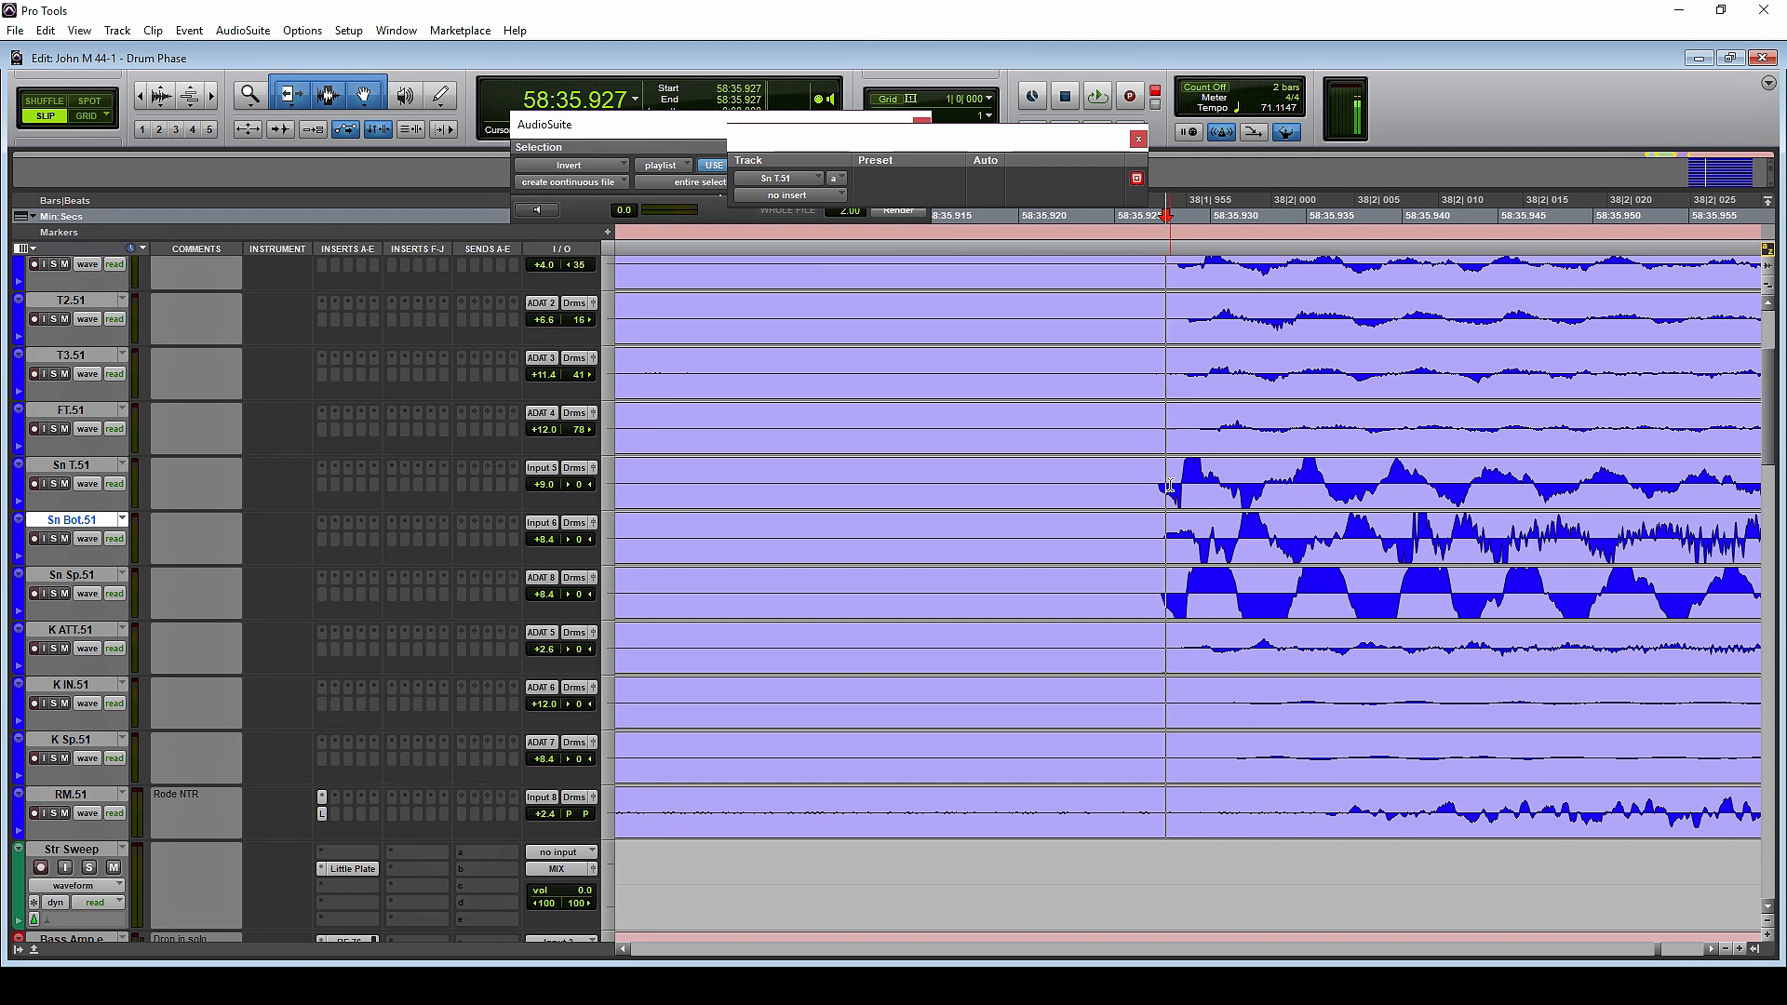
pyautogui.doubleClick(1169, 485)
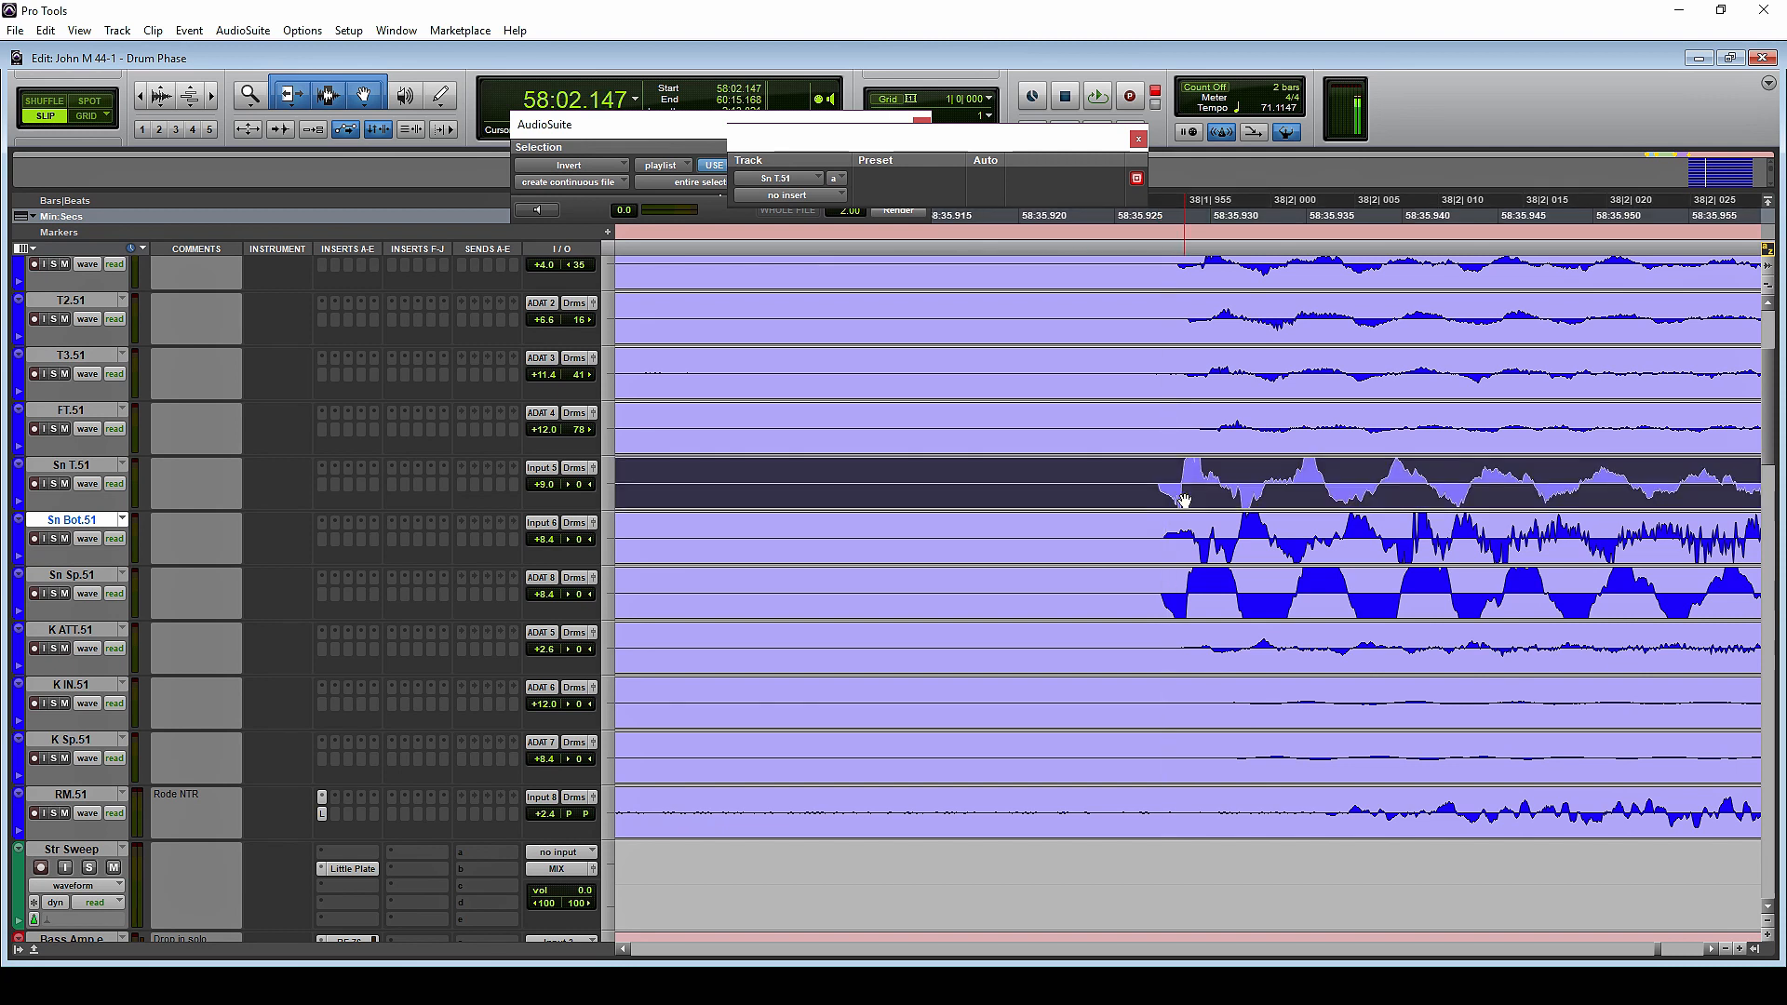
pyautogui.keyDown('shift'); pyautogui.click(1192, 614); pyautogui.keyUp('shift')
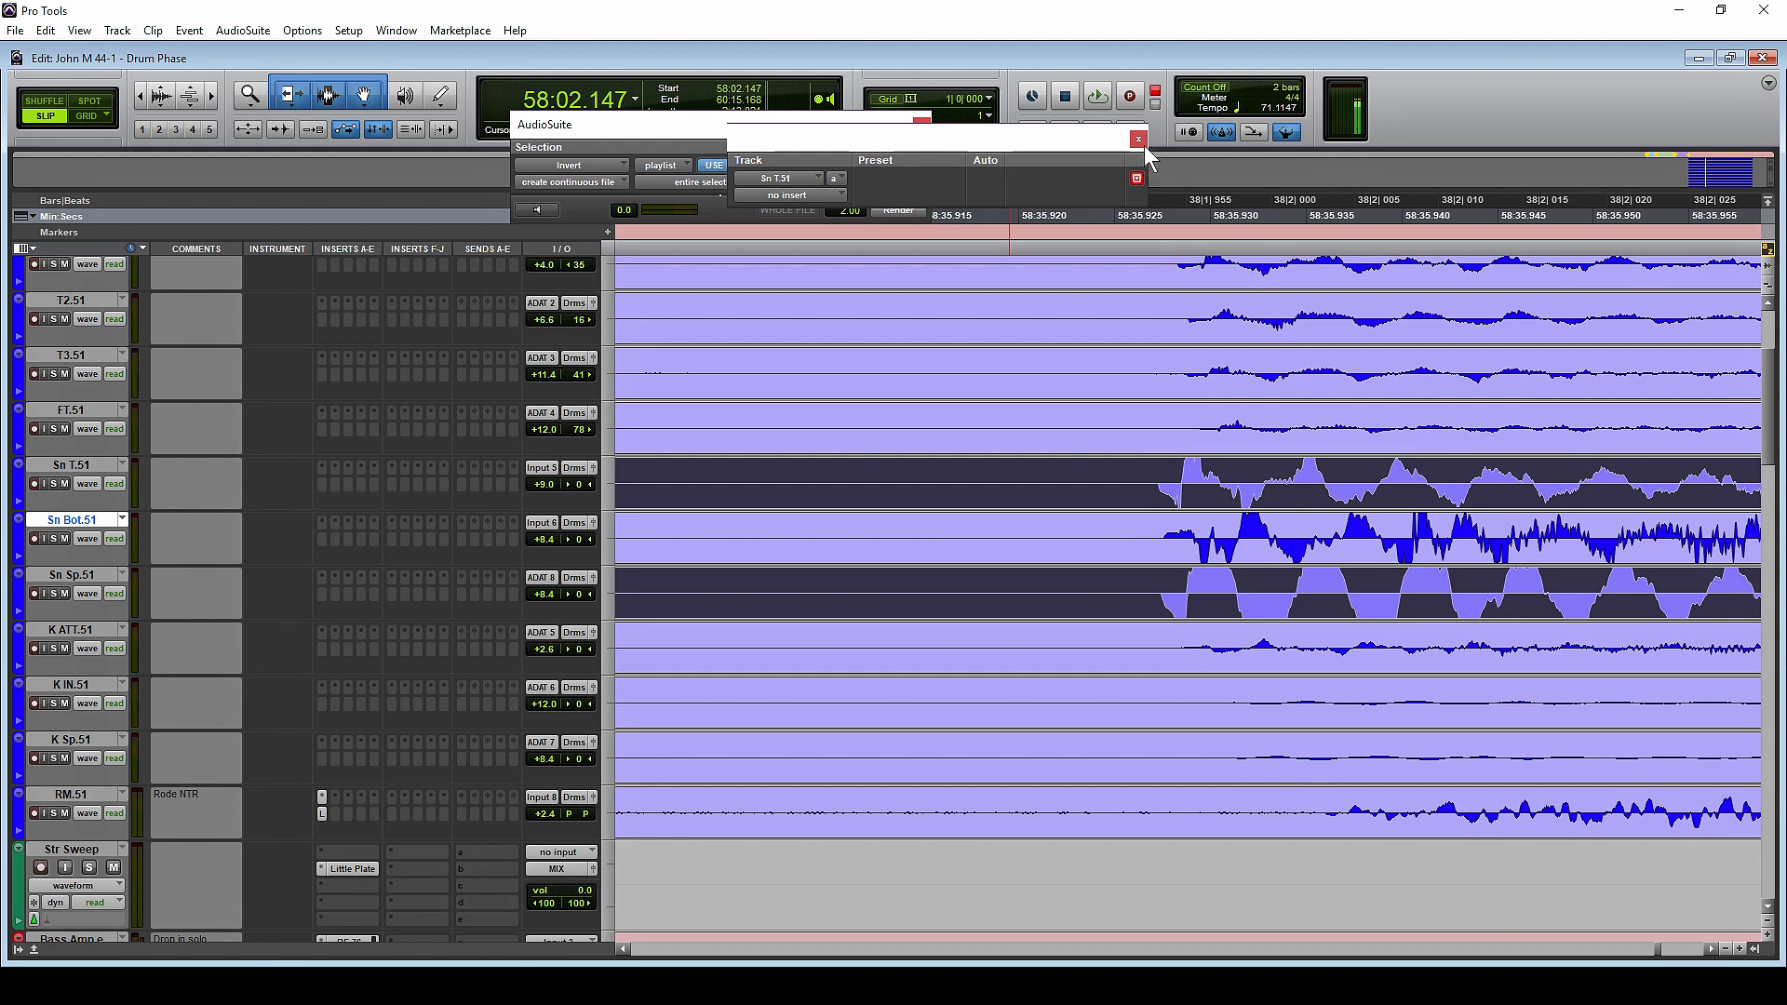
pyautogui.click(898, 209)
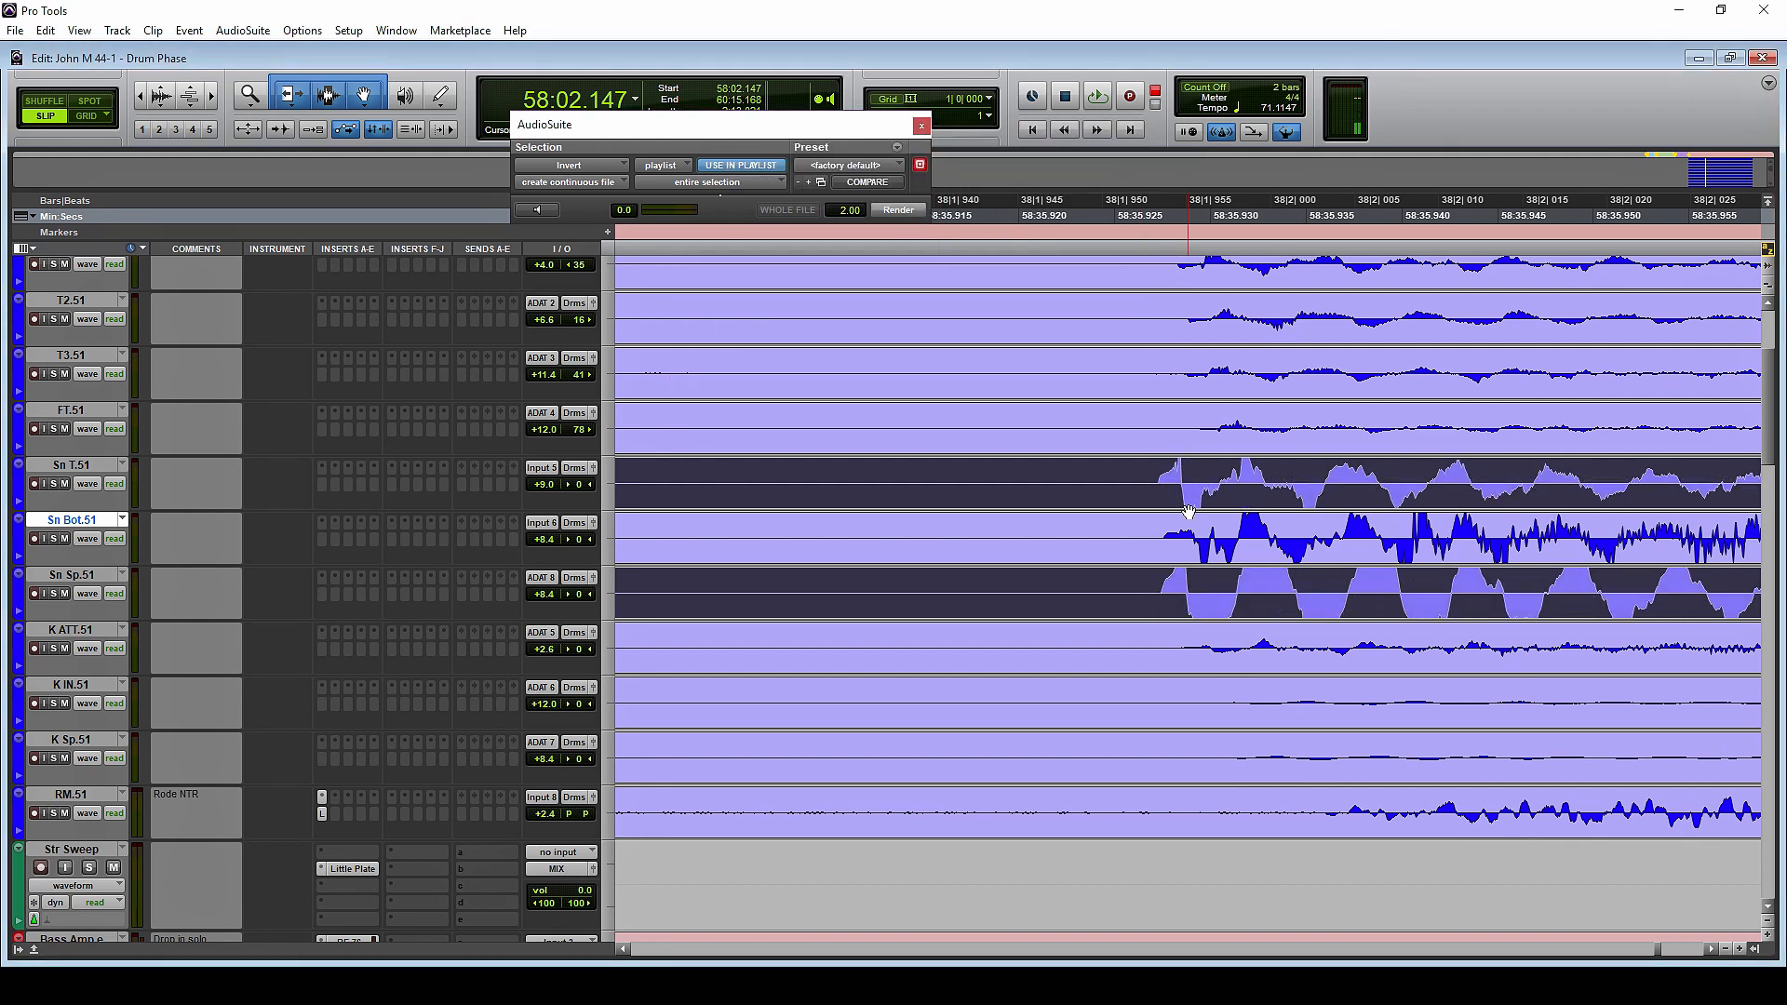
# Shift the Sn T.51 and Sn Sp.51 clips slightly to align their first polarity changes with Sn Bot.51
pyautogui.moveTo(1190, 501); pyautogui.dragTo(1201, 501)
pyautogui.click(1189, 480)
pyautogui.press('t')
pyautogui.press('t')
pyautogui.press('t')
pyautogui.moveTo(1258, 605); pyautogui.dragTo(1247, 606)
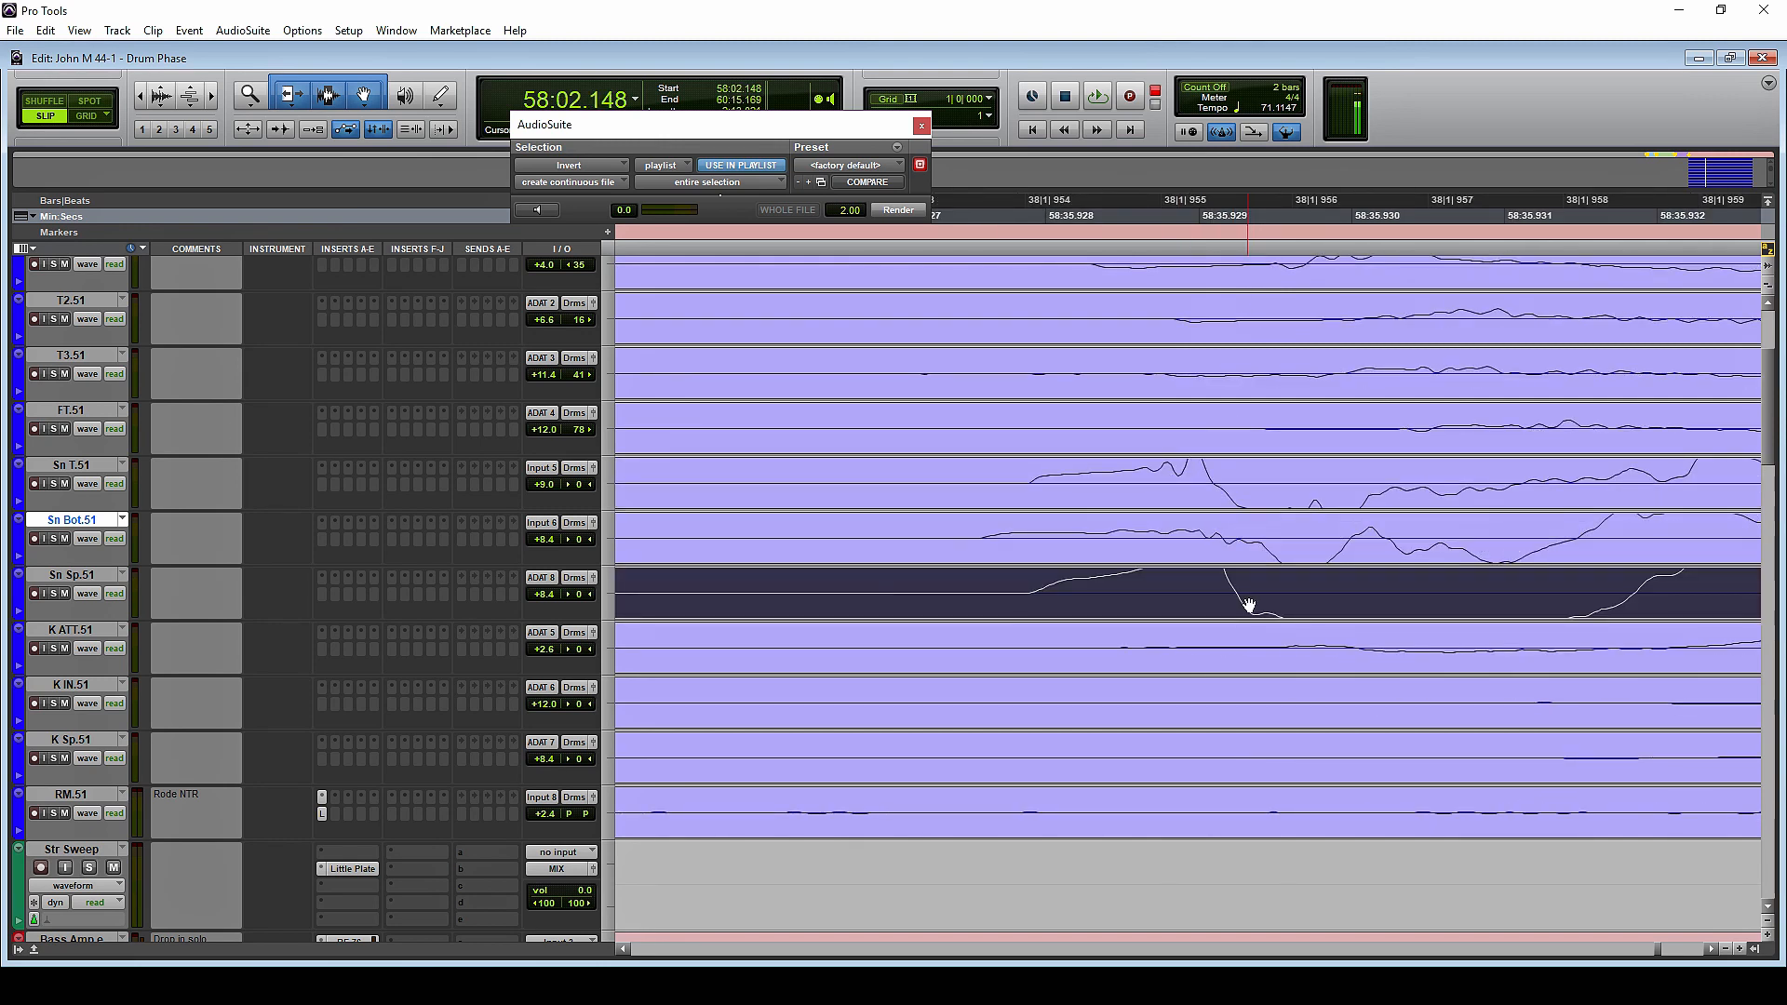
pyautogui.click(1297, 586)
# Fine-tune the Sn Sp.51 clip's position against the other snare tracks and highlight the first half-cycle across all three
pyautogui.press('r')
pyautogui.press('r')
pyautogui.press('r')
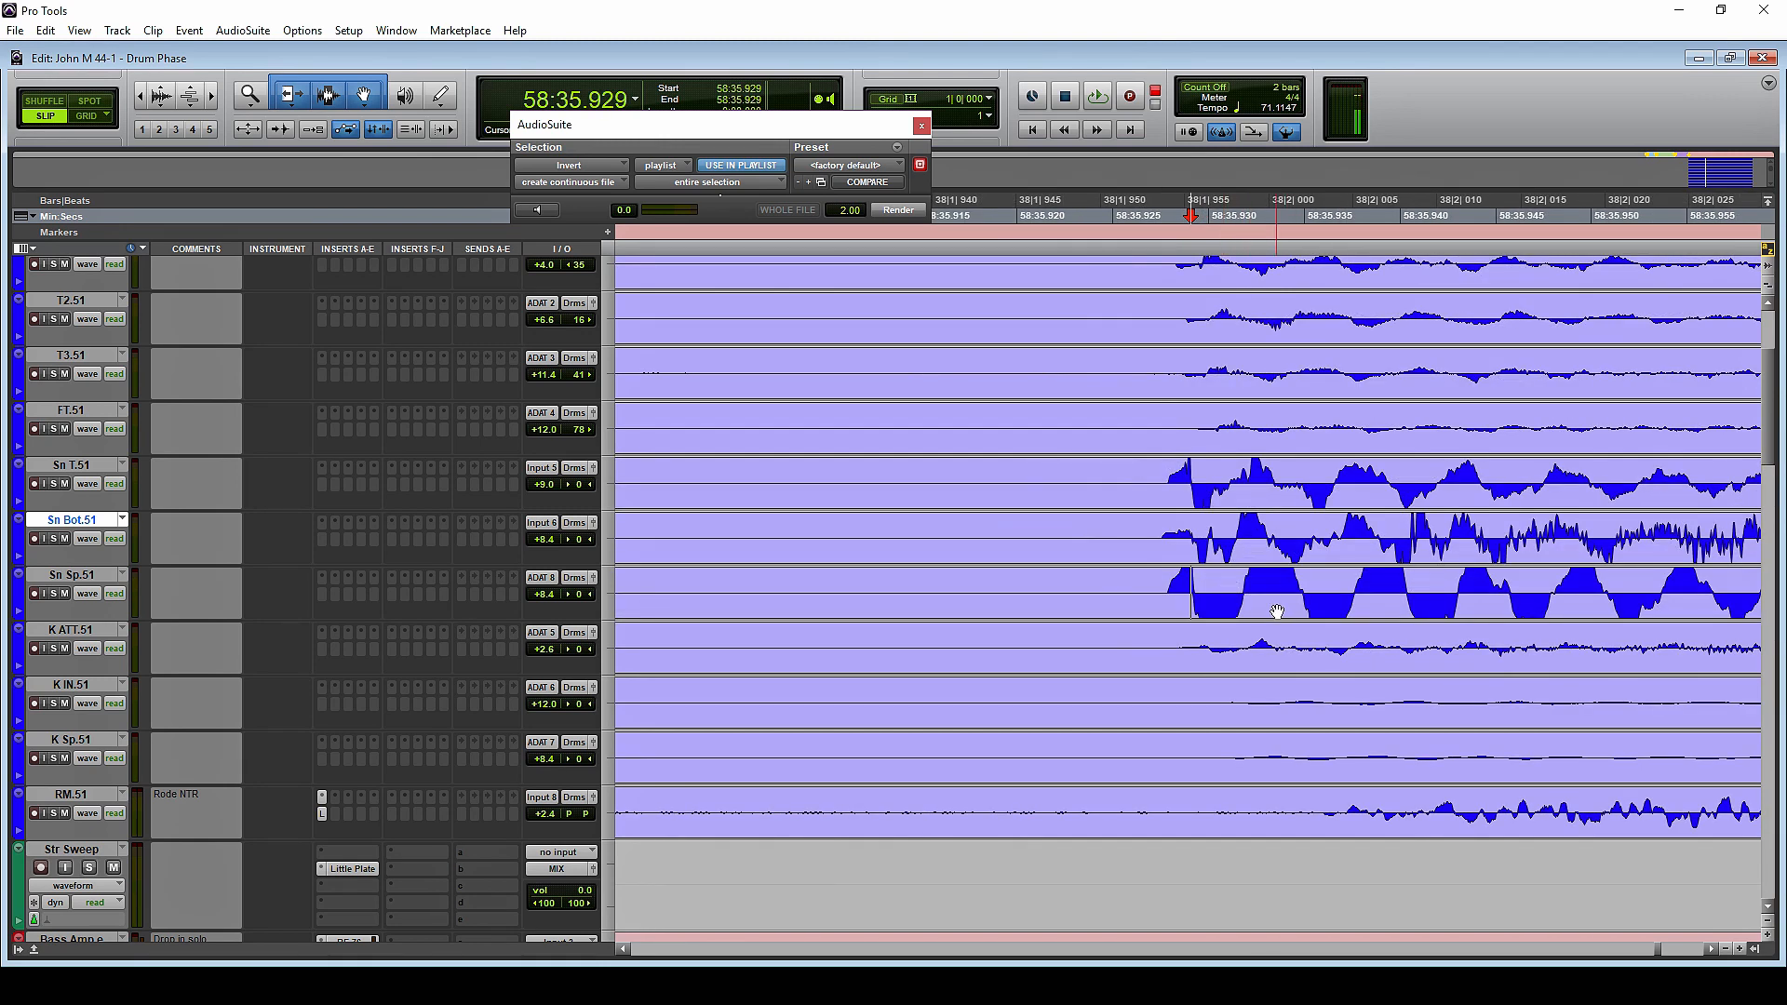
pyautogui.click(1277, 612)
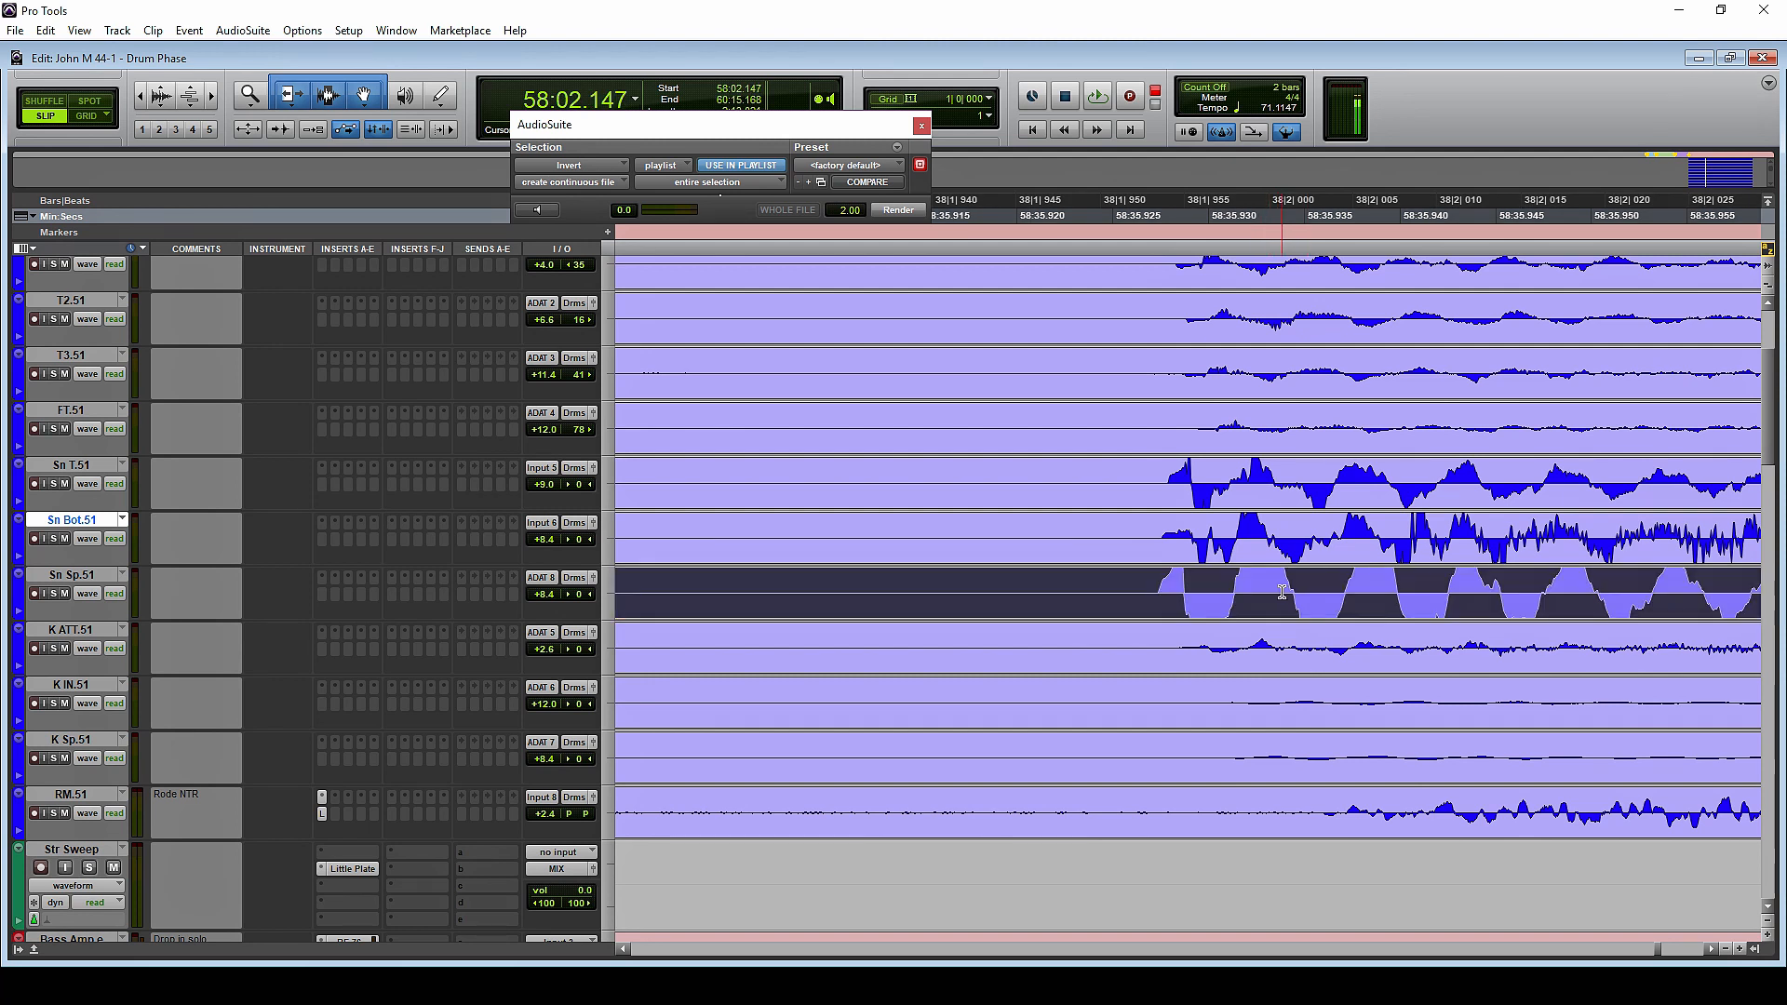
pyautogui.click(1262, 590)
pyautogui.click(1264, 602)
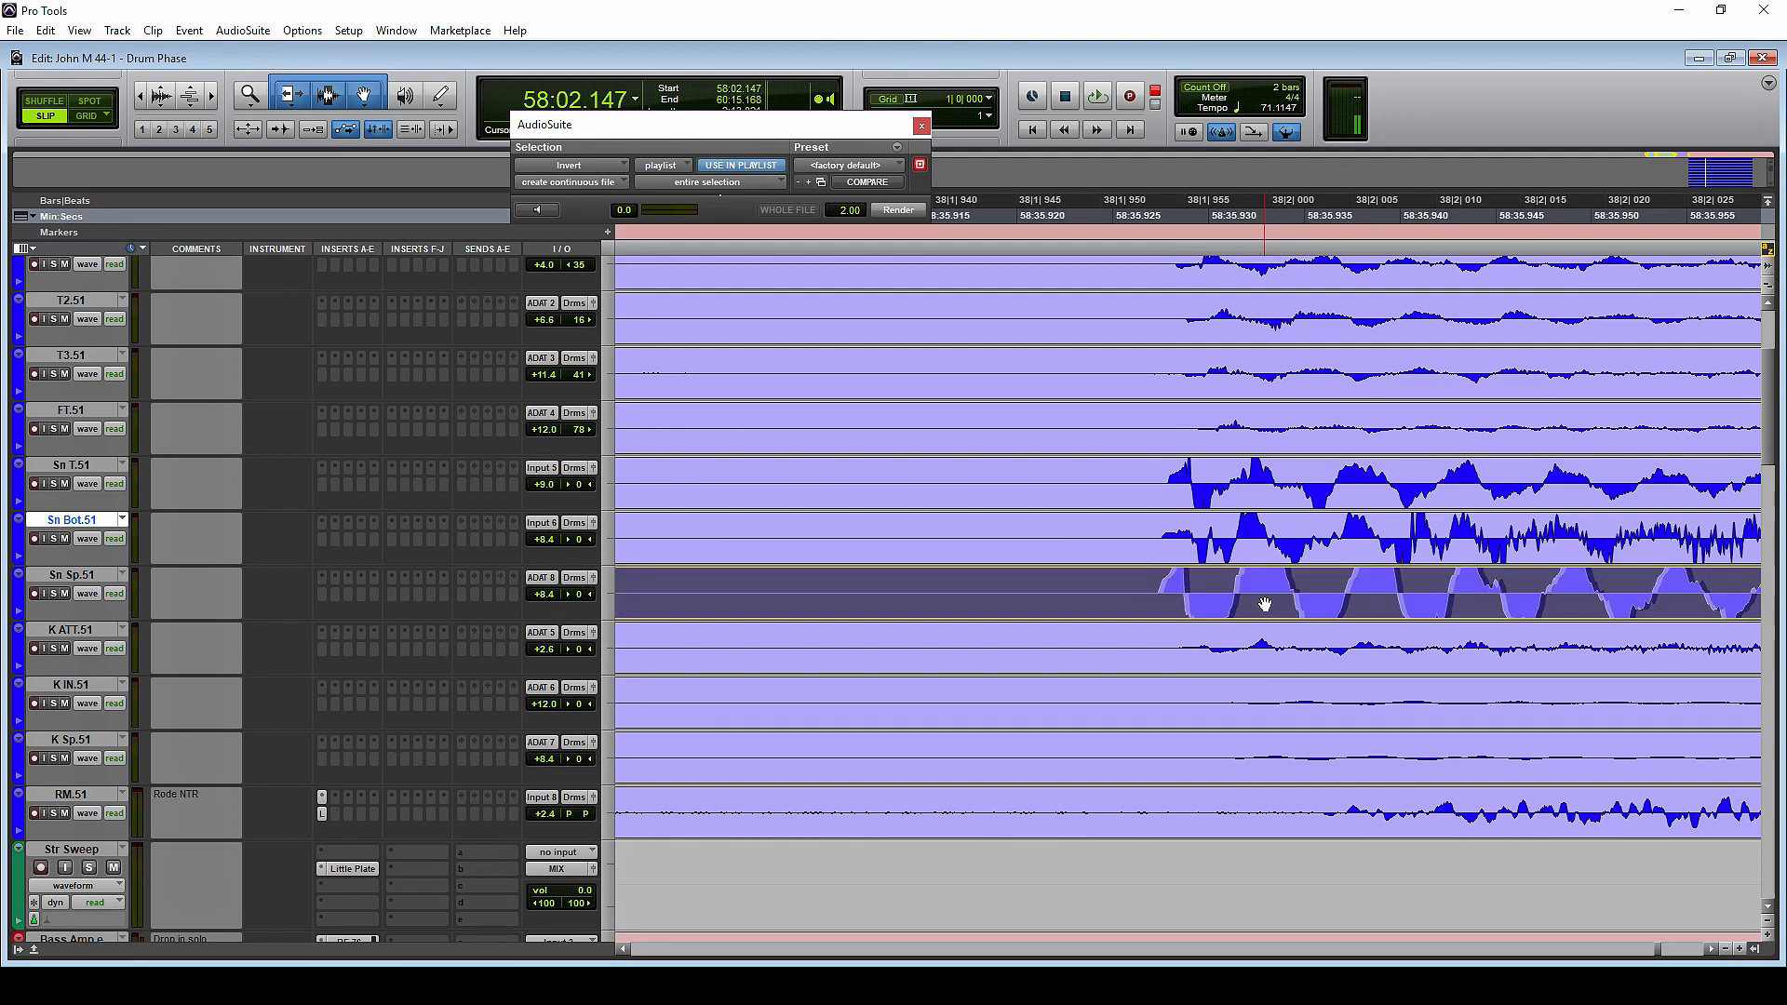
pyautogui.moveTo(1244, 603); pyautogui.dragTo(1250, 603)
pyautogui.click(1192, 526)
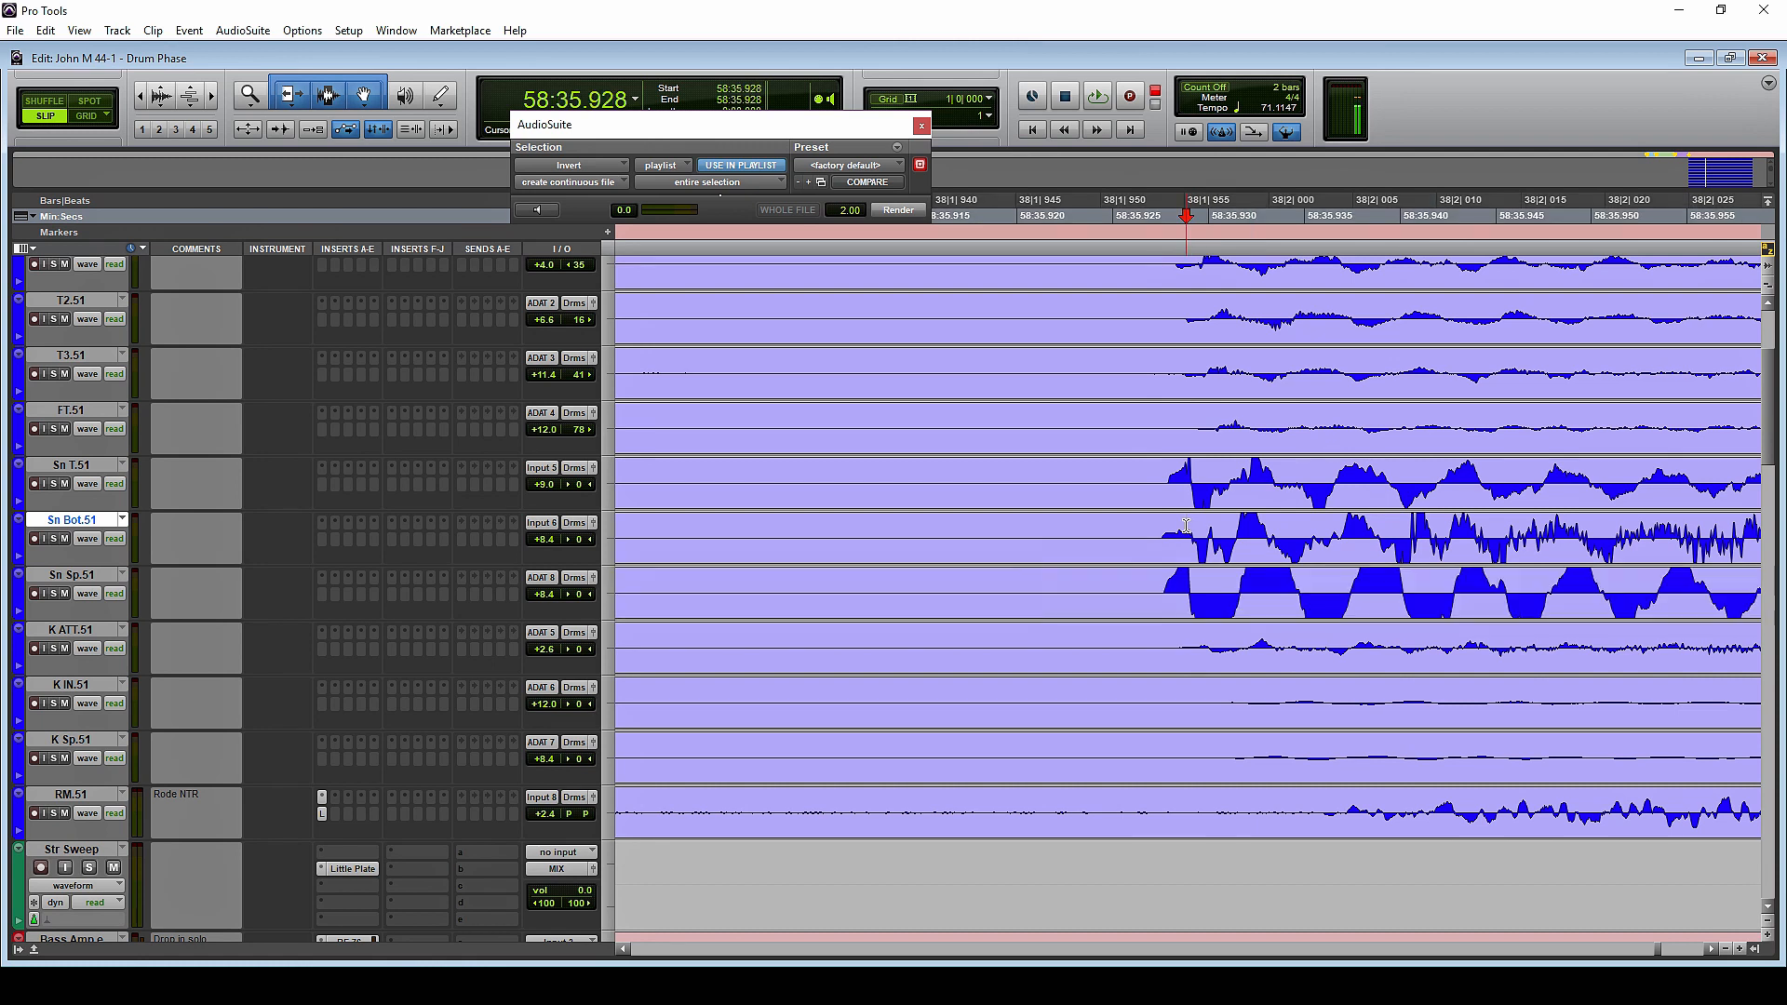
pyautogui.moveTo(1160, 463); pyautogui.dragTo(1194, 599)
# Solo Sn T.51, Sn Bot.51 and Sn Sp.51 and start playback from 58:35.927
pyautogui.click(1154, 468)
pyautogui.click(54, 483)
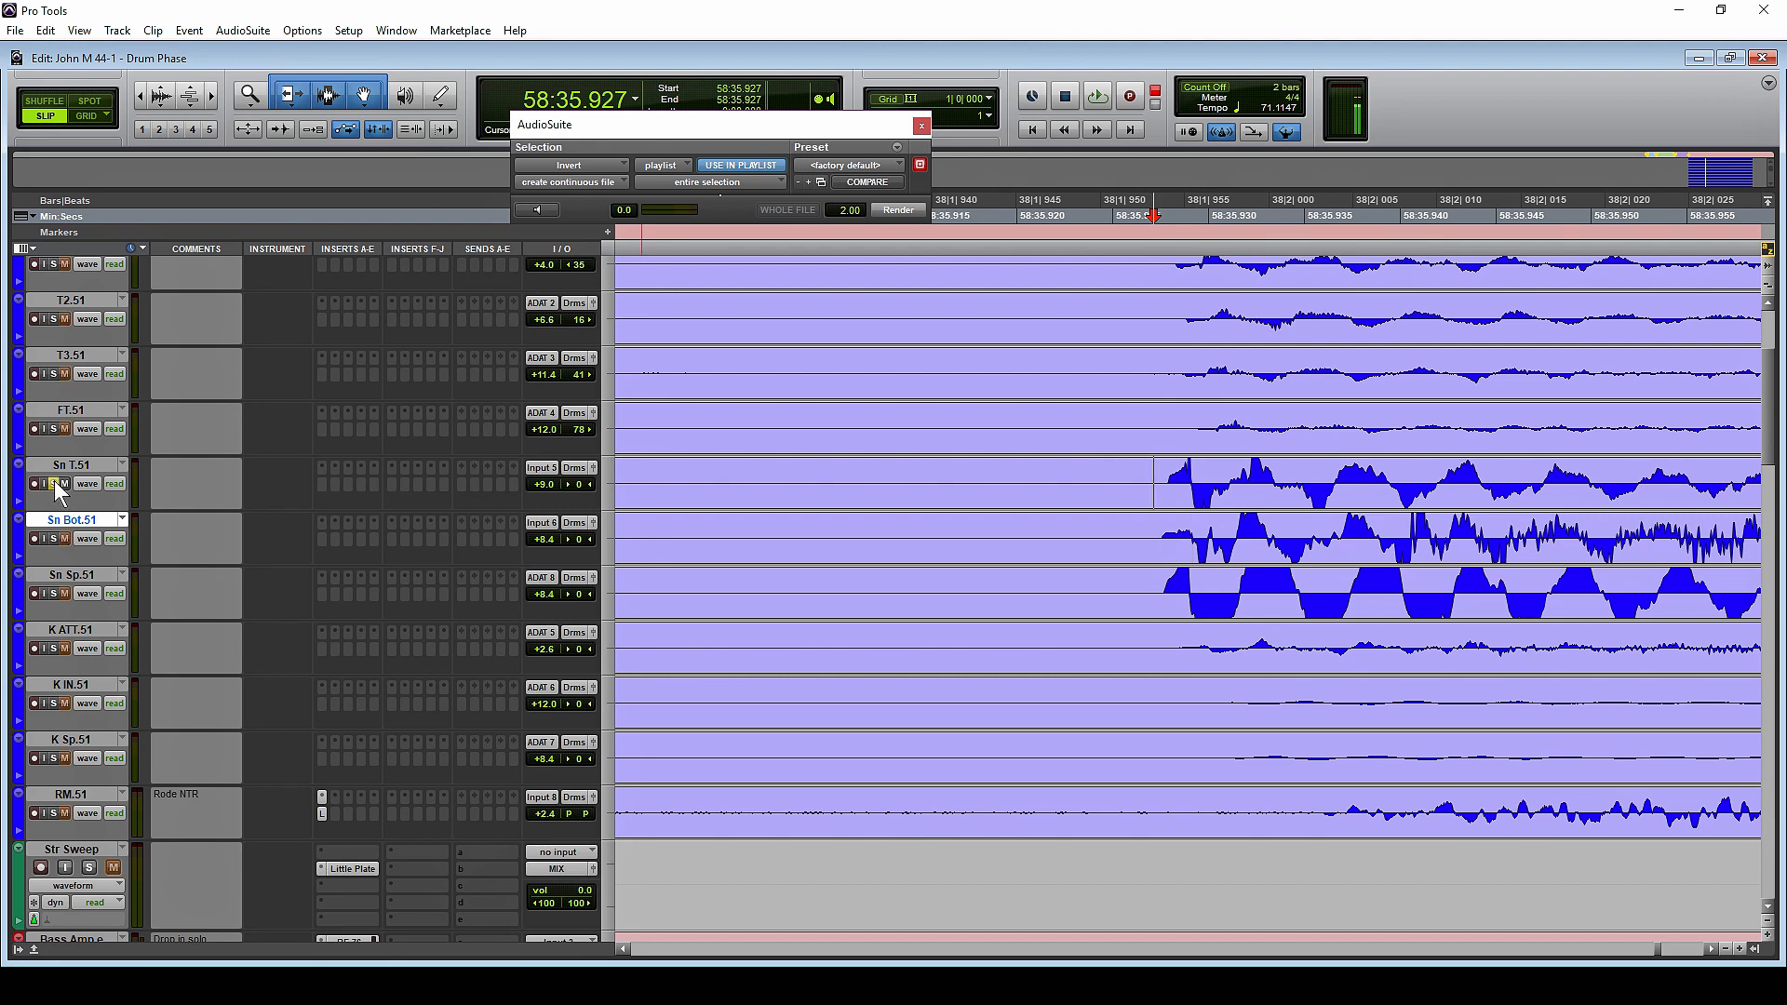
pyautogui.click(54, 538)
pyautogui.click(54, 593)
pyautogui.press('space')
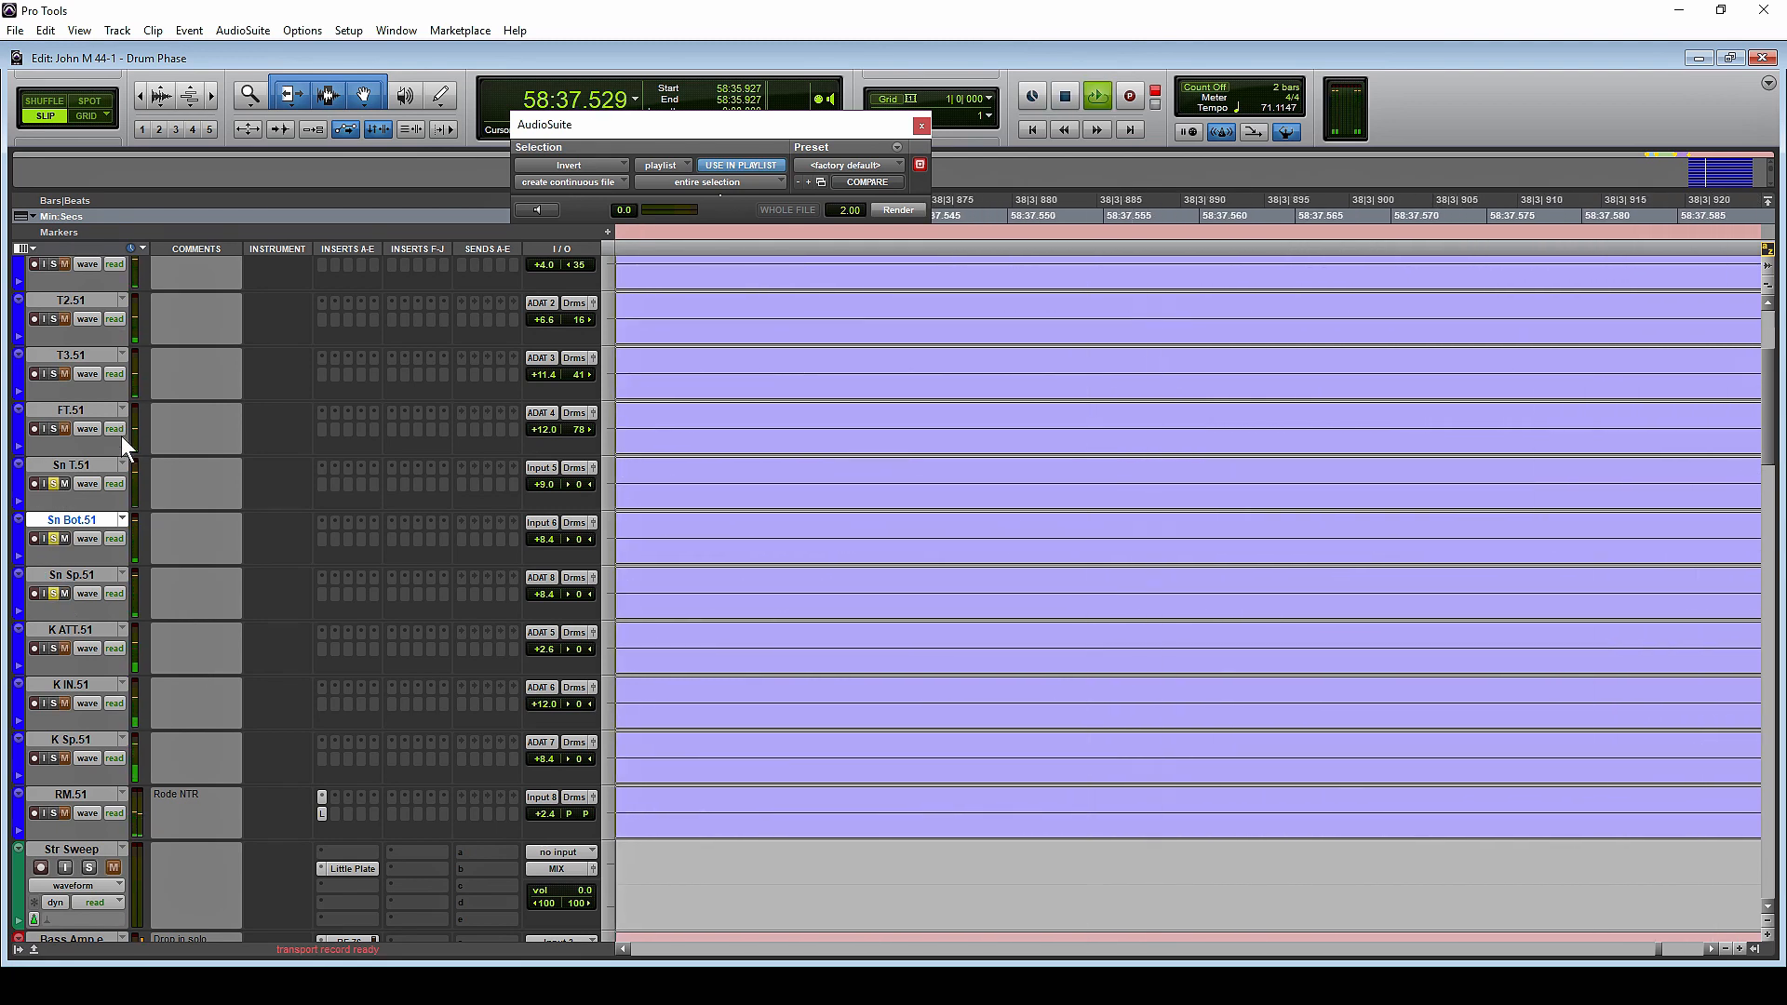
# Audition the soloed snare tracks on the .50 playlist and again on the .51 playlist from 58:35.927 to compare them
pyautogui.press('space')
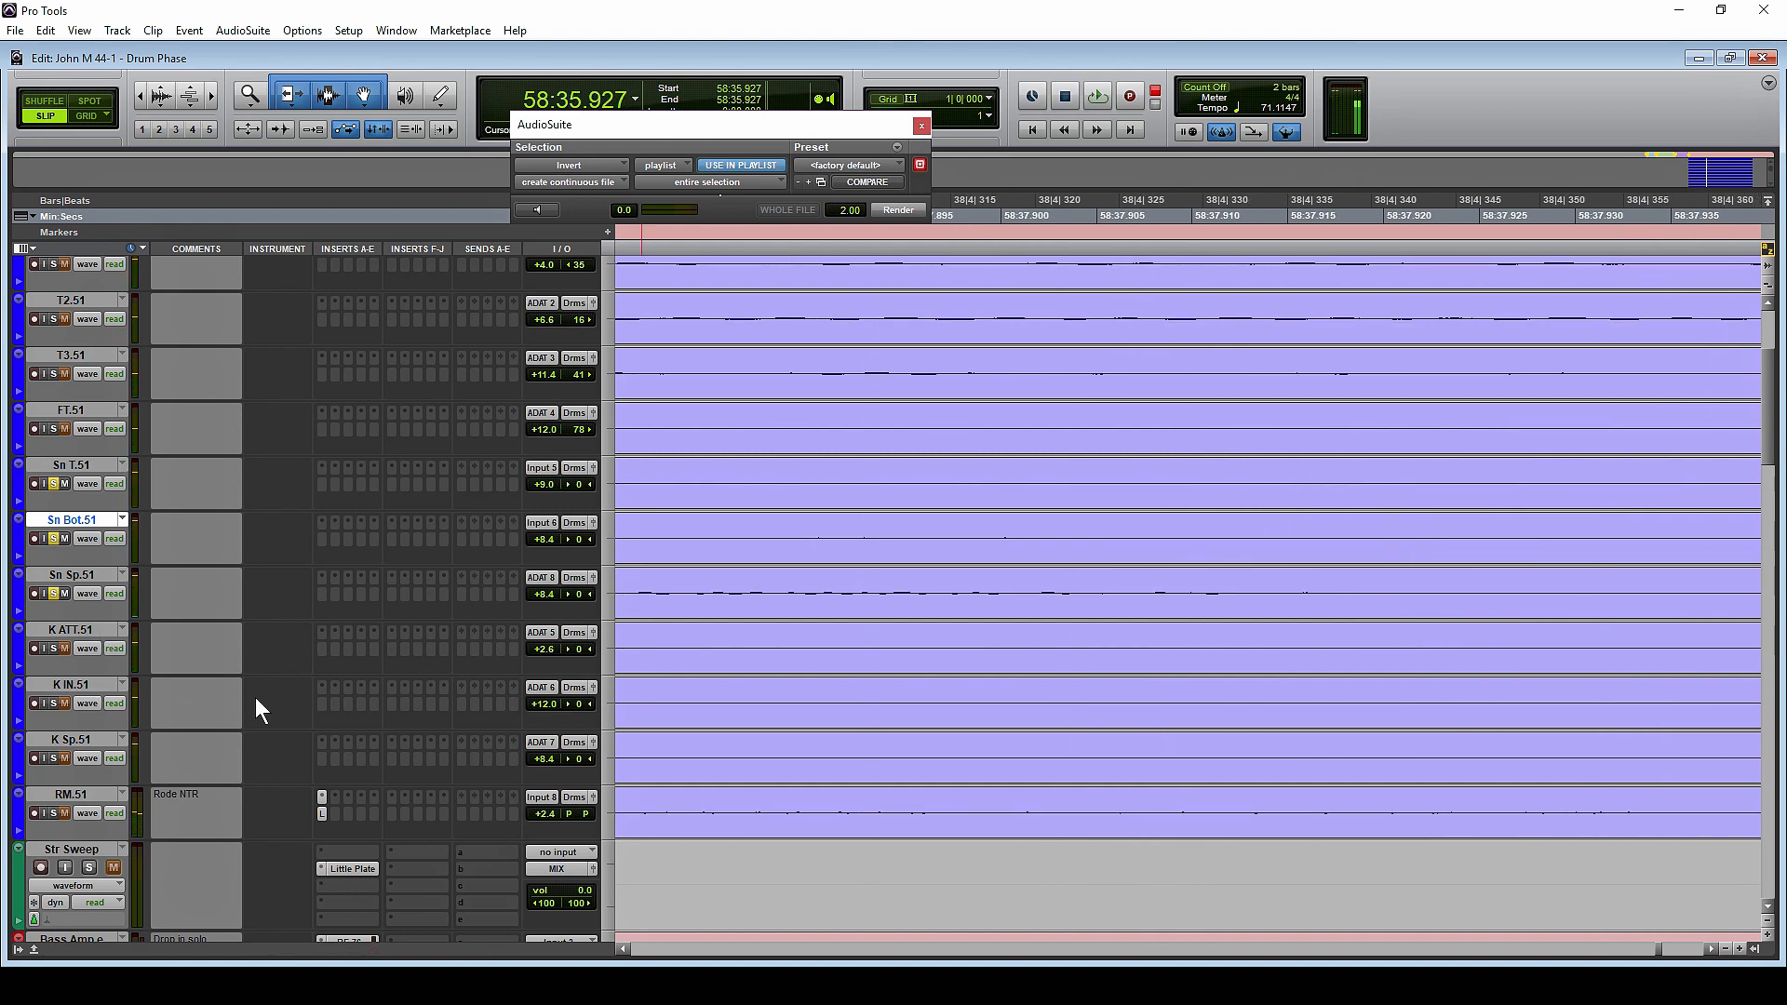
pyautogui.press('space')
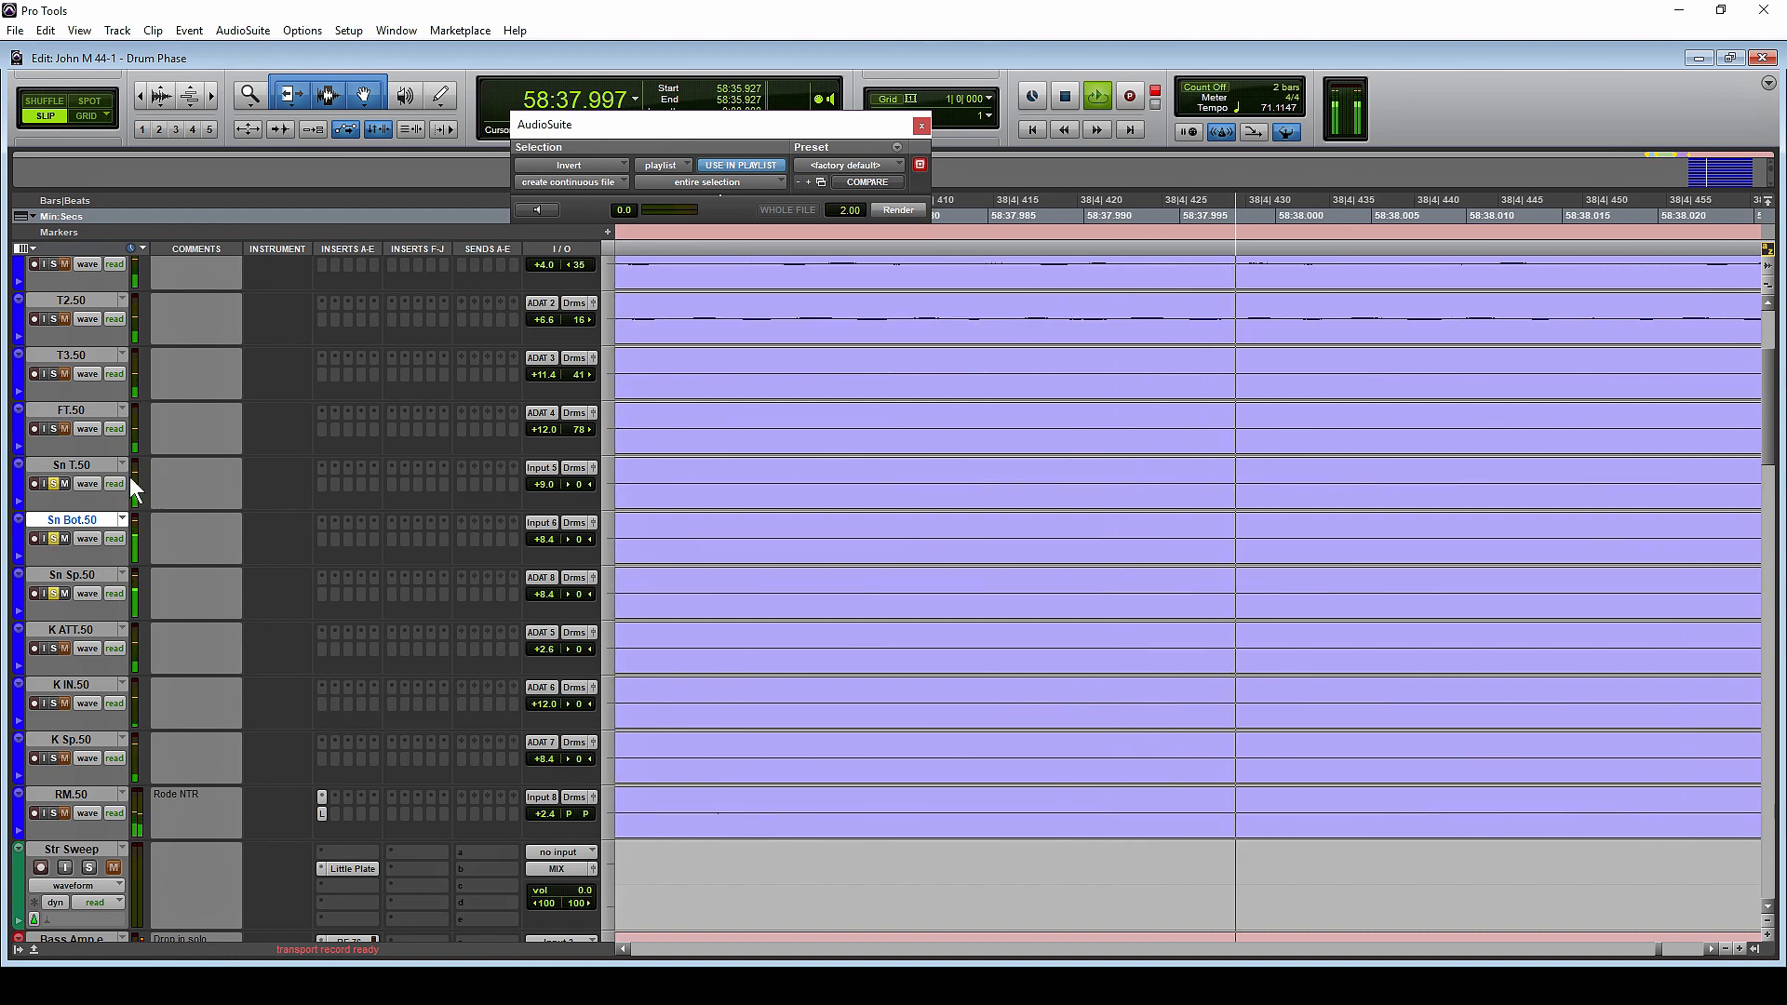
pyautogui.press('space')
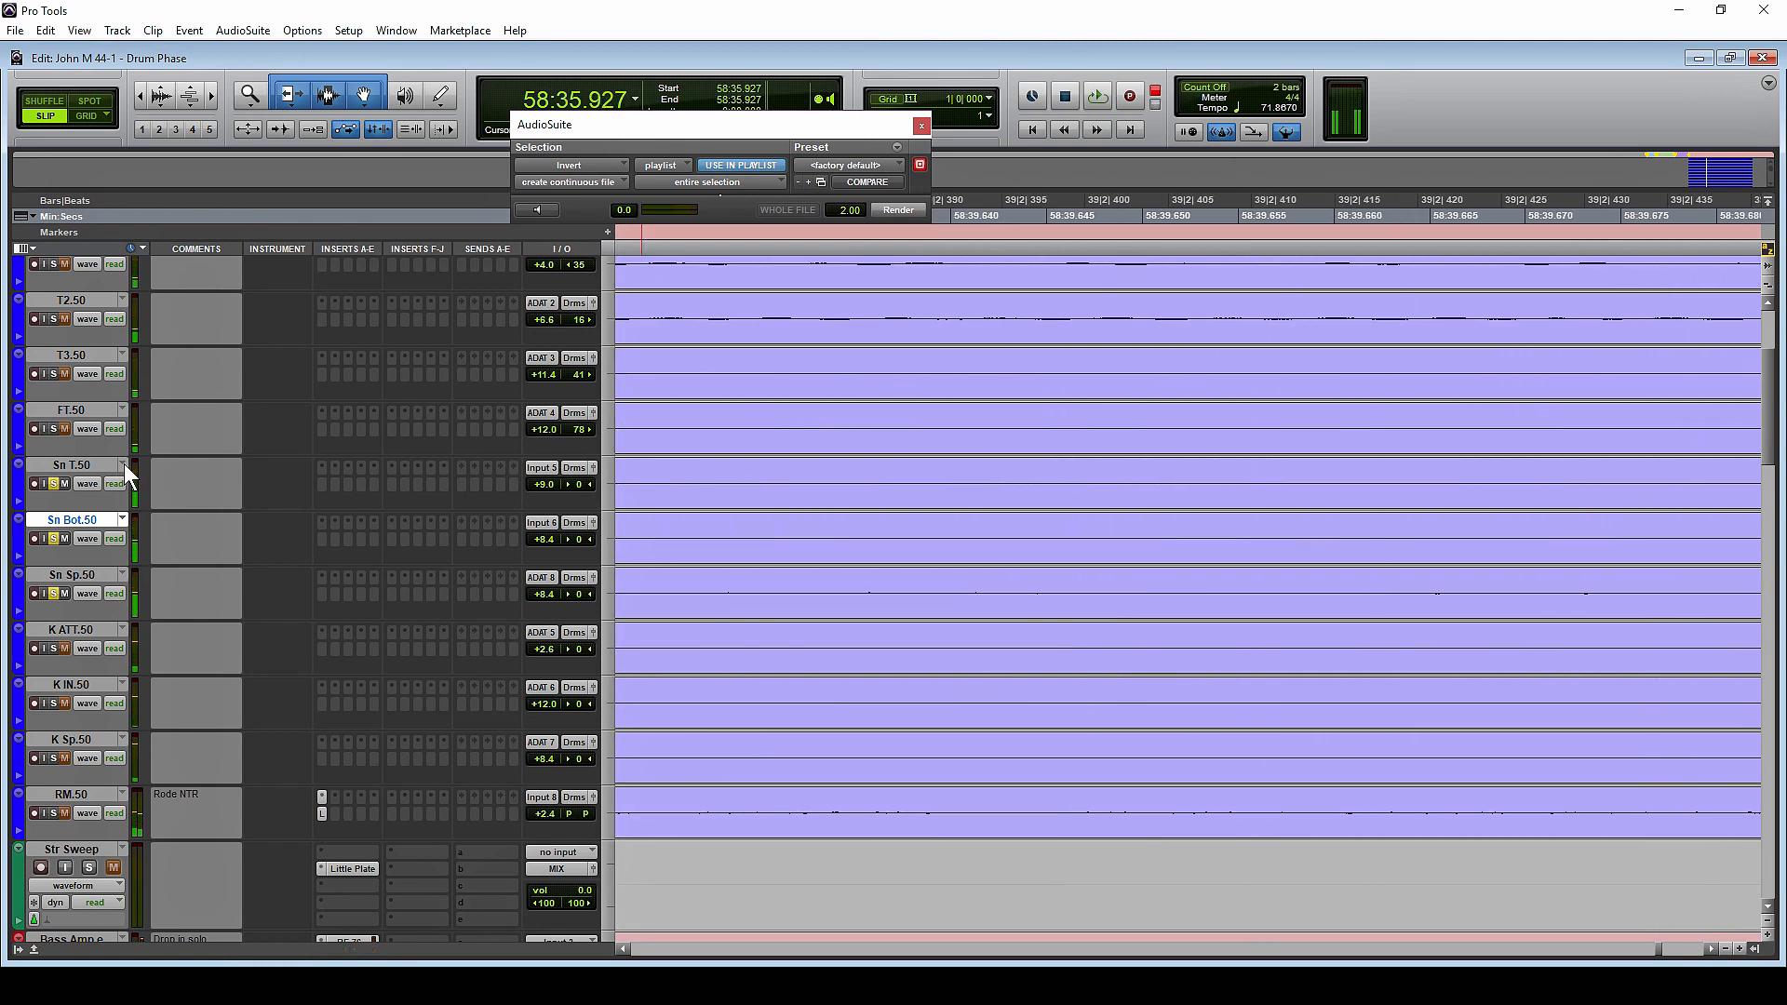
pyautogui.click(125, 463)
pyautogui.click(185, 973)
pyautogui.press('space')
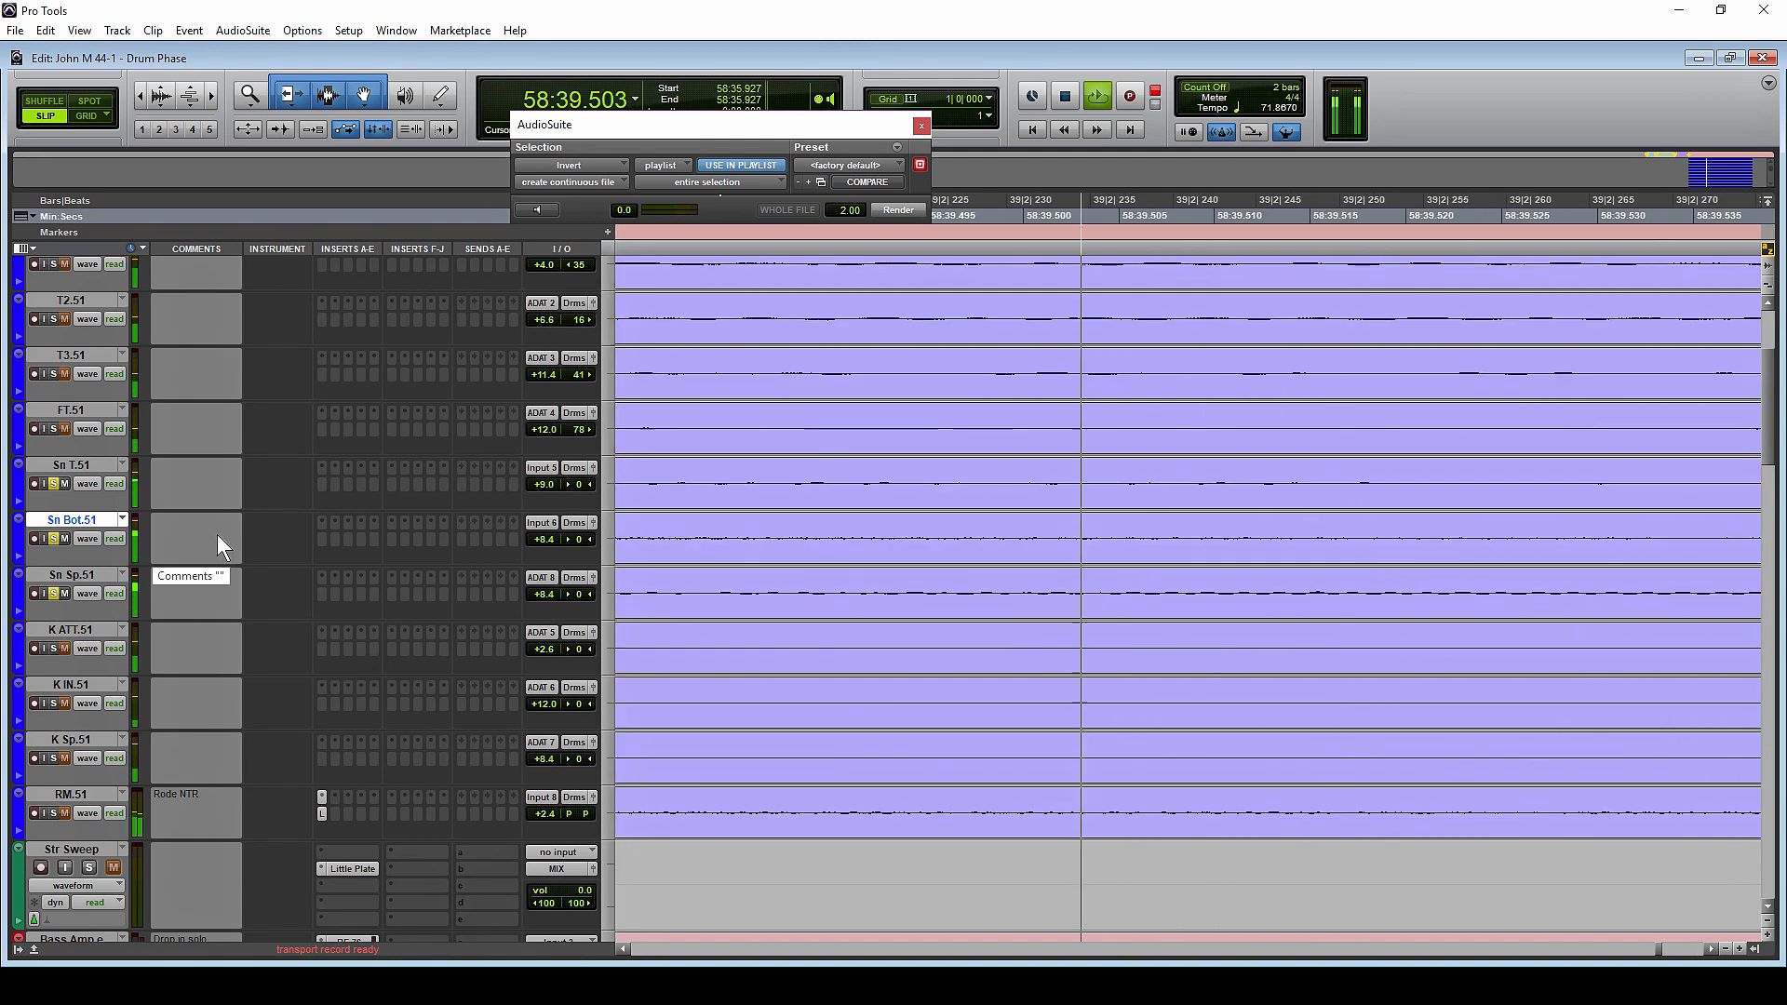
pyautogui.press('space')
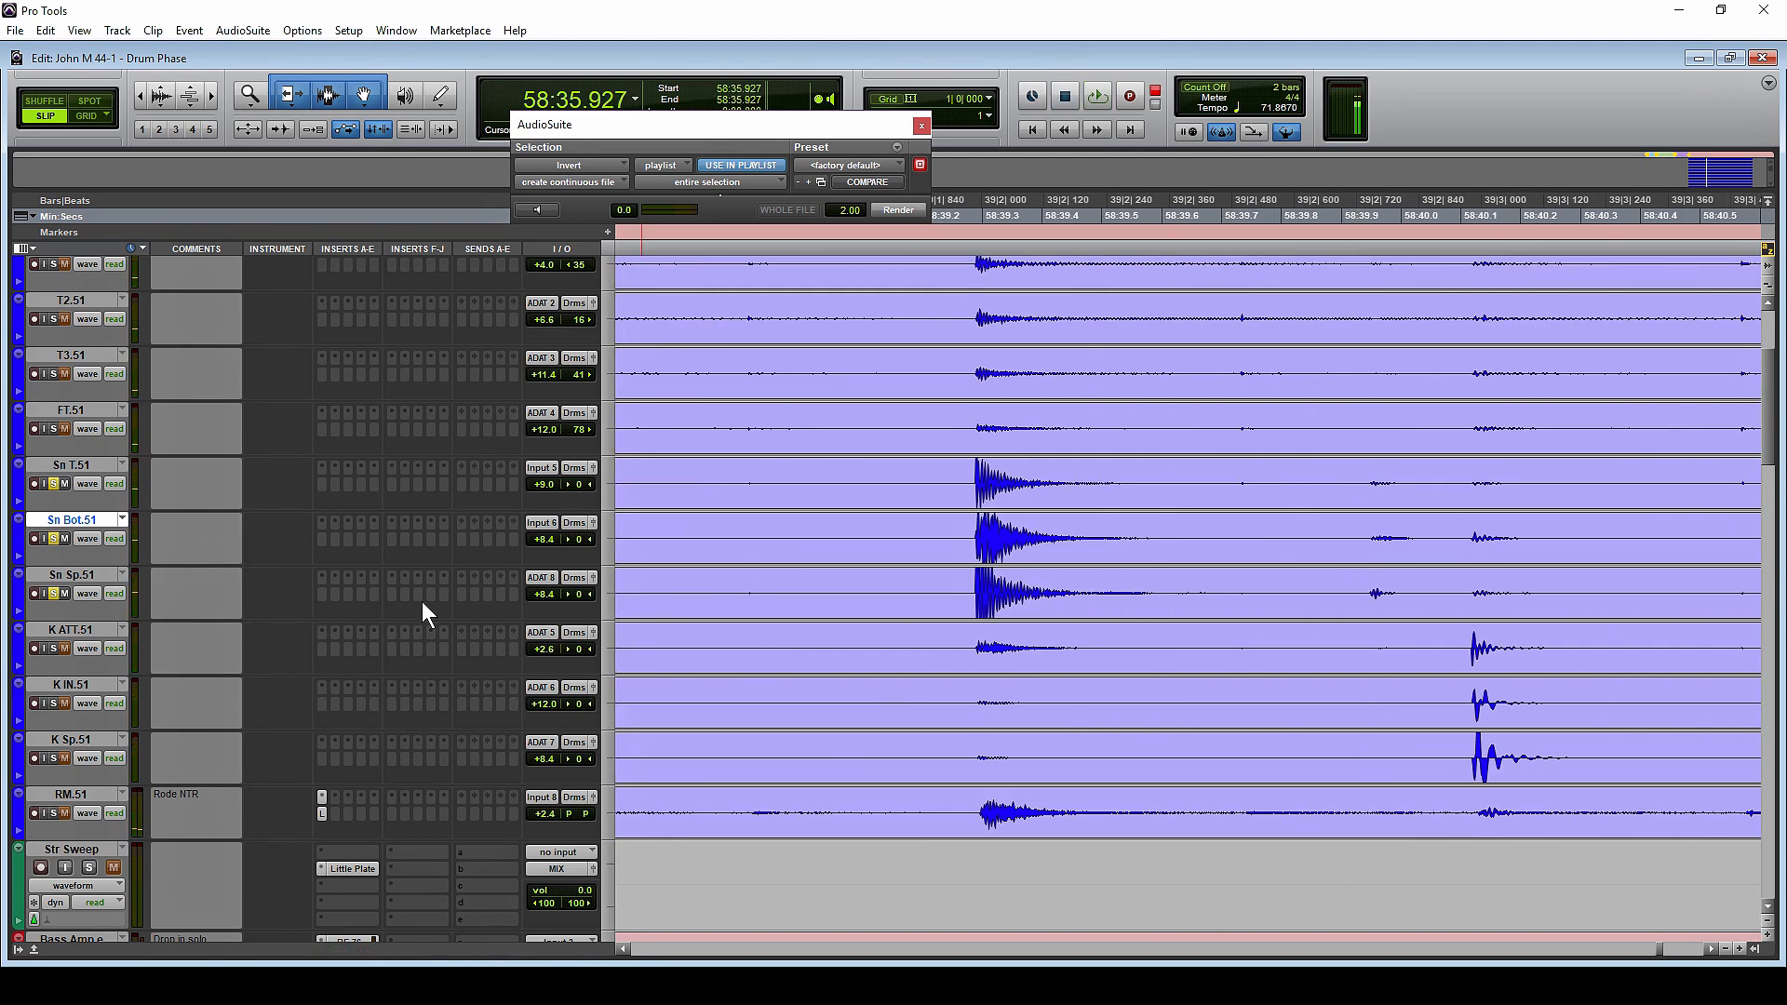
# Examine the start of the snare hit near 58:39.287 up close across the .51 drum tracks
pyautogui.click(976, 491)
pyautogui.press('t')
pyautogui.press('t')
pyautogui.press('t')
pyautogui.press('t')
pyautogui.press('t')
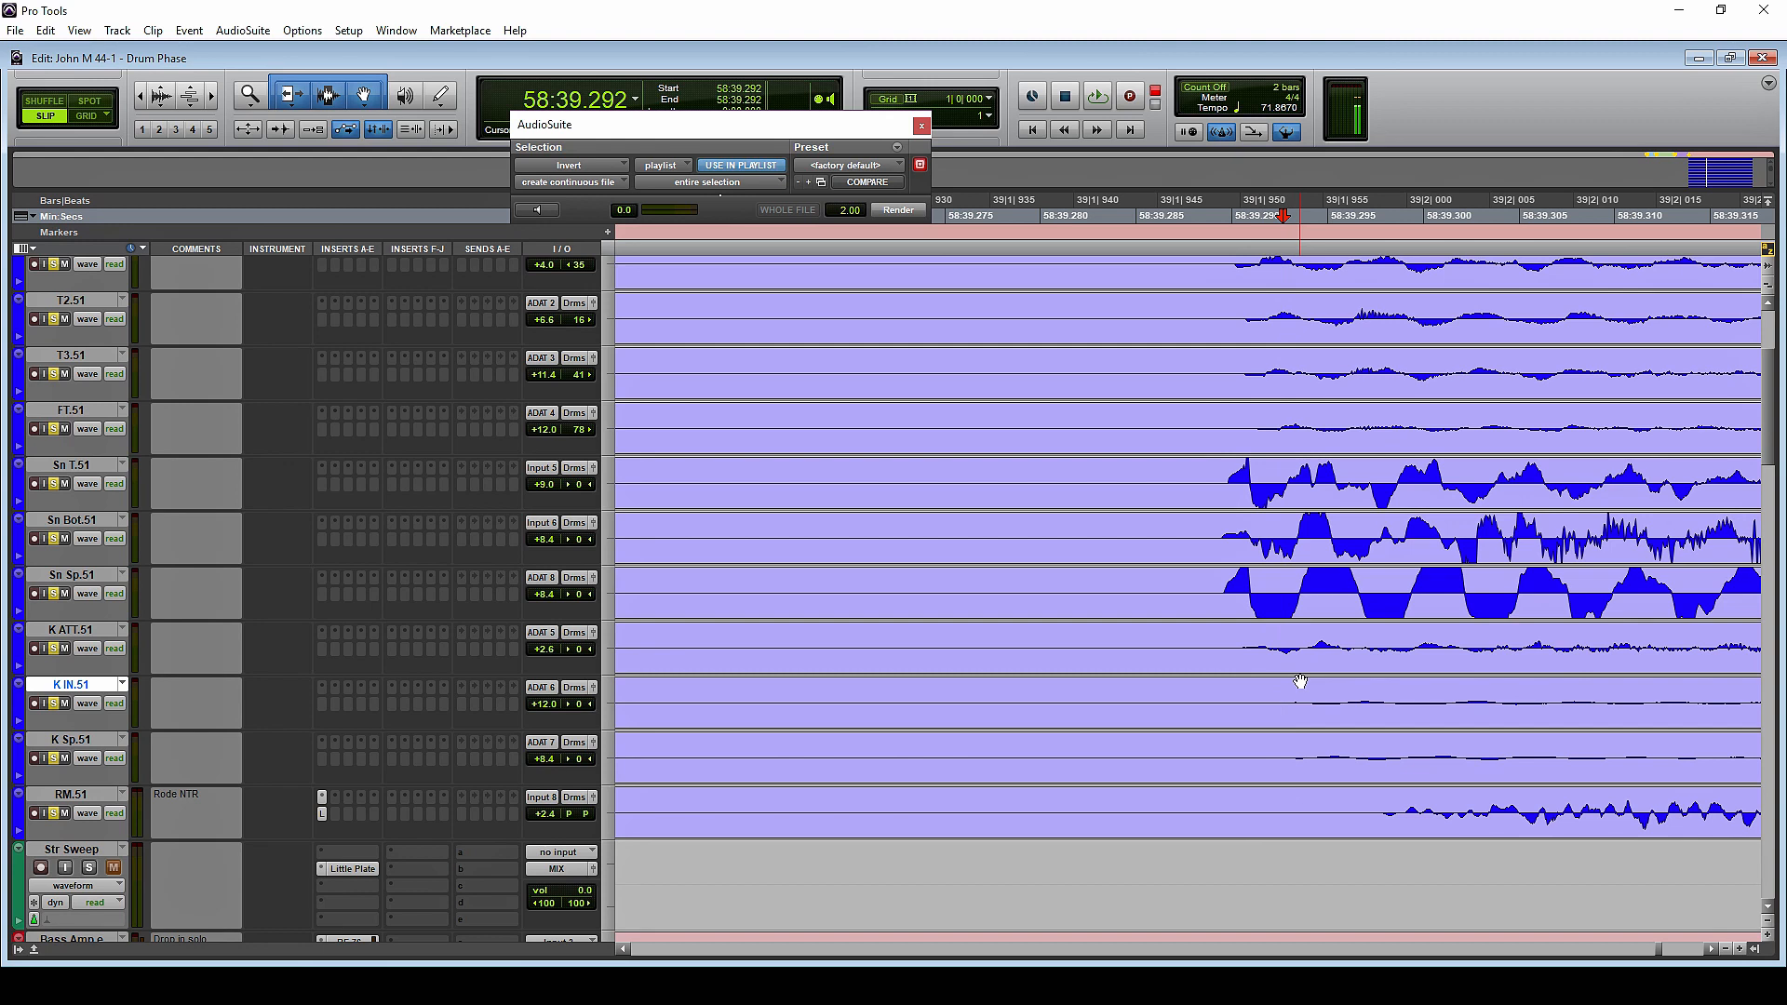
pyautogui.click(1300, 647)
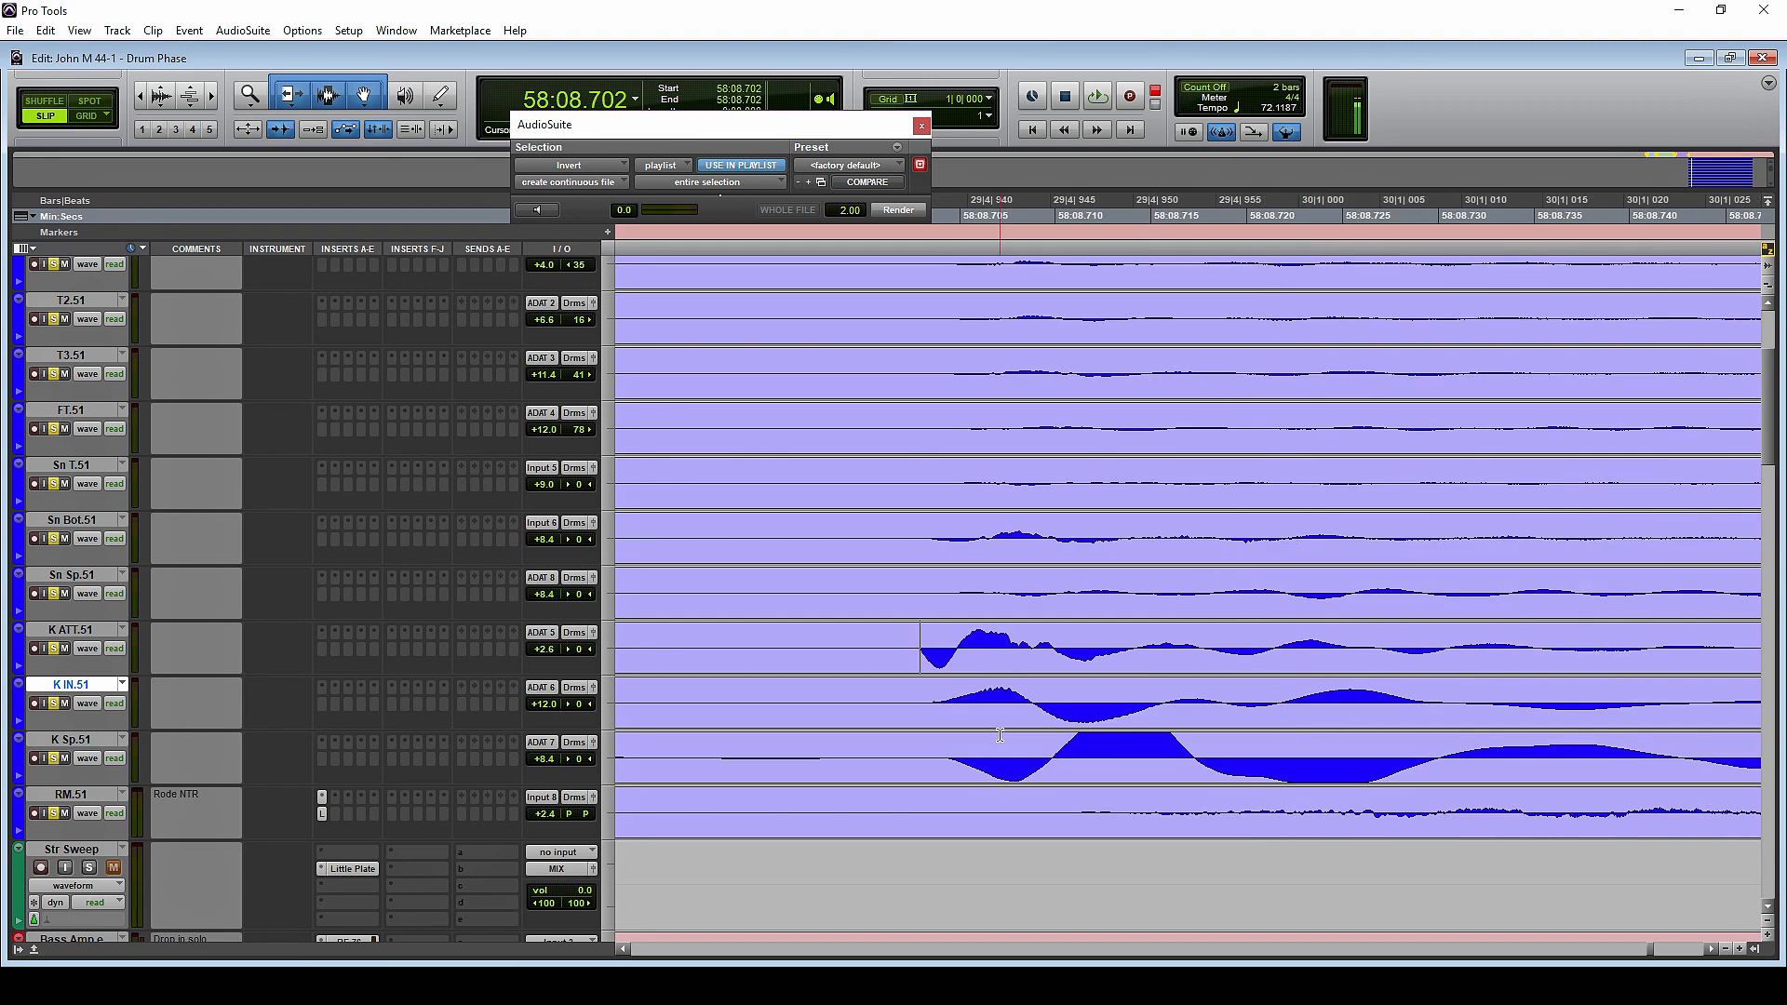
# Highlight the first half-cycle of the kick hit on K ATT.51 to examine its polarity against K IN.51
pyautogui.click(957, 642)
pyautogui.click(969, 648)
pyautogui.moveTo(921, 647); pyautogui.dragTo(956, 638)
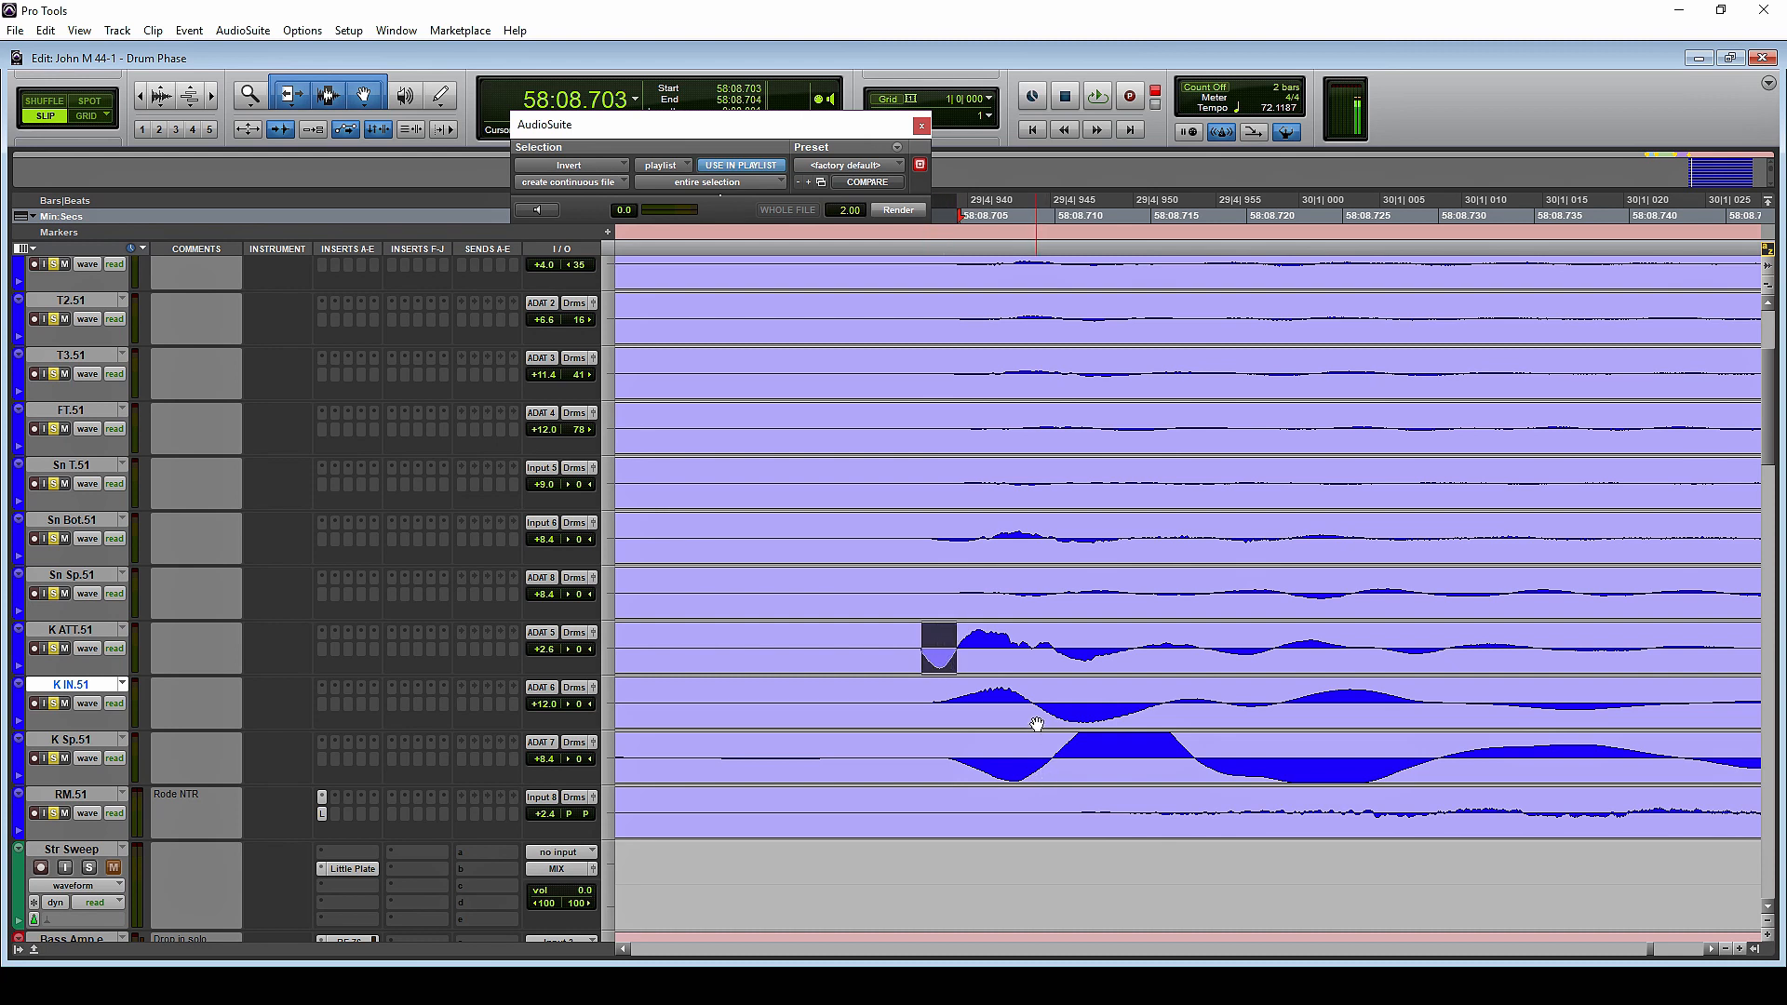
pyautogui.click(1086, 650)
pyautogui.click(1085, 643)
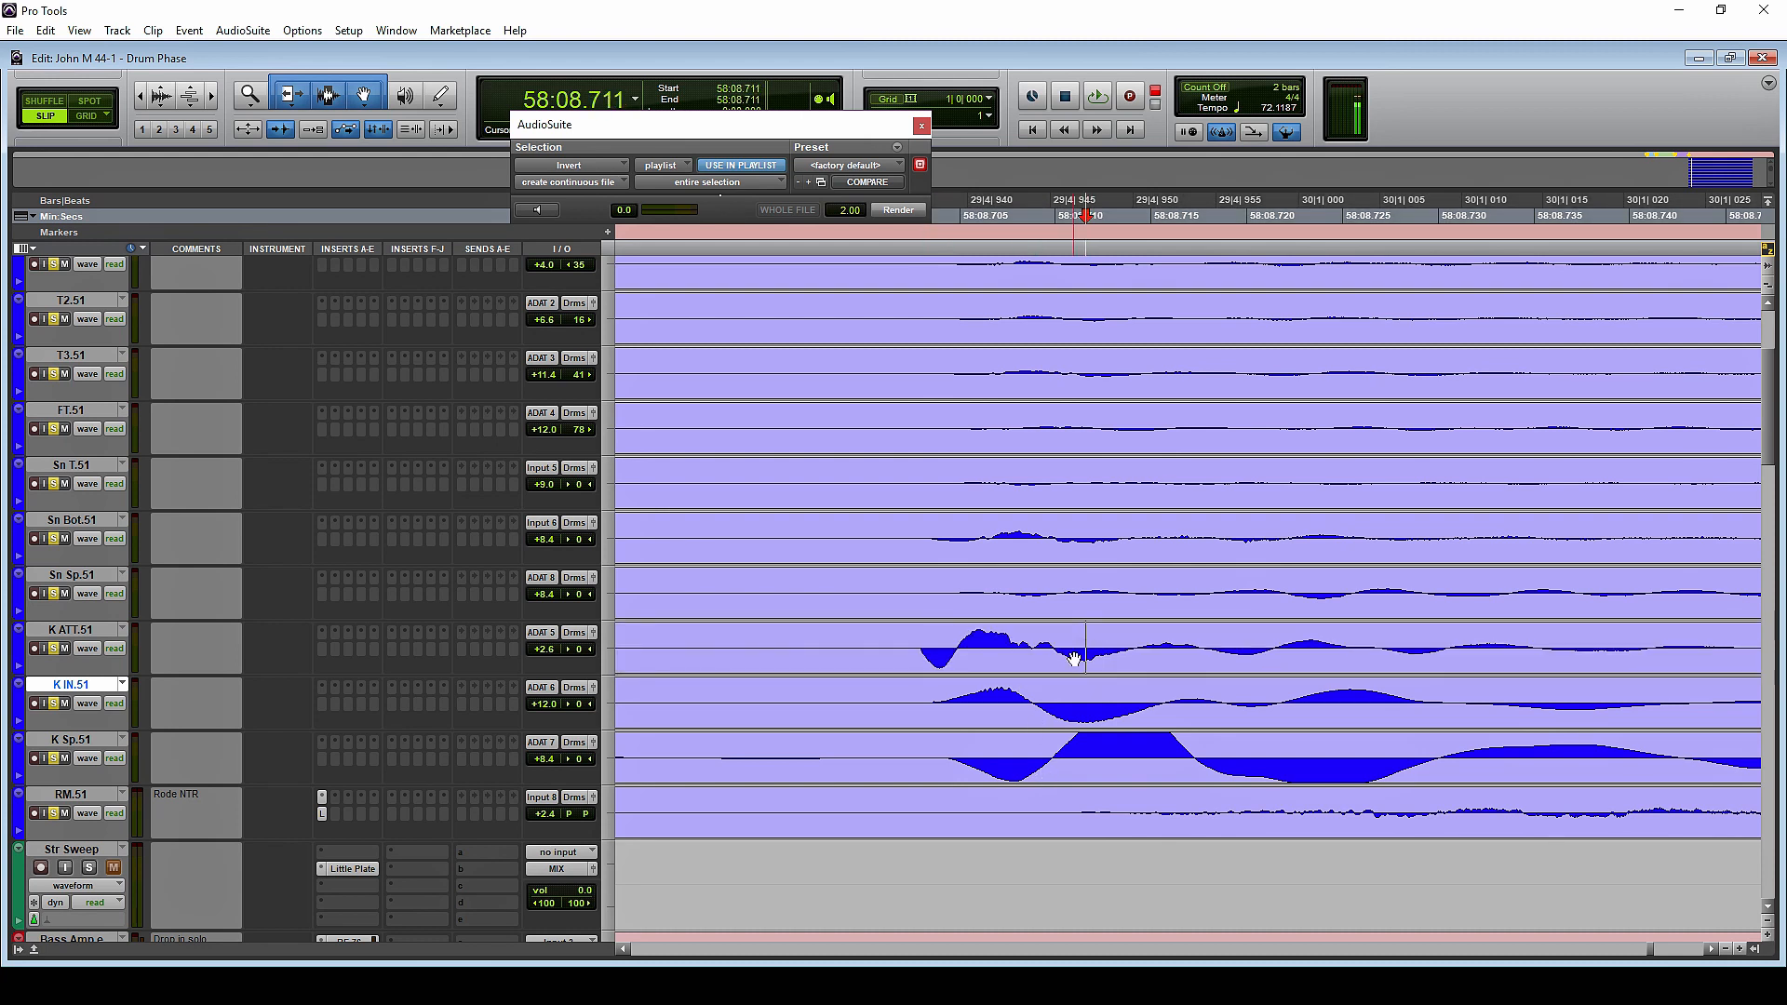
# Render the AudioSuite Invert process on the entire K ATT.51 clip and shift the clip slightly earlier, ahead of K IN.51
pyautogui.doubleClick(991, 663)
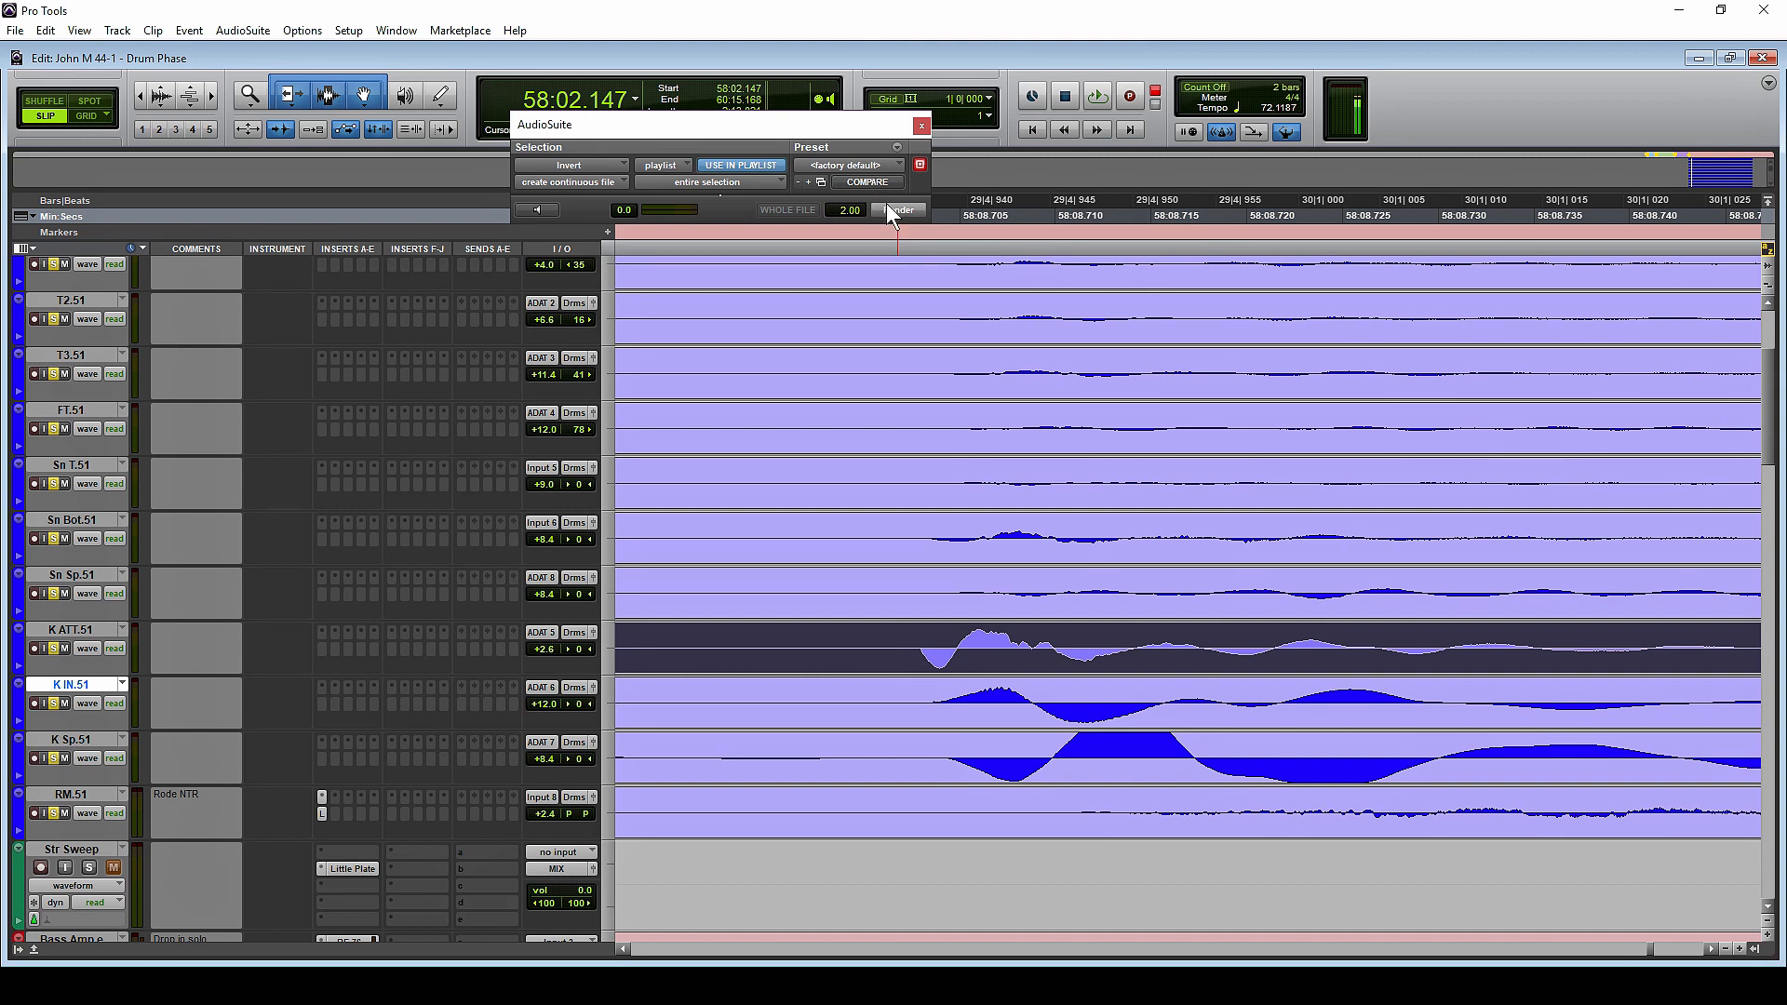
pyautogui.click(895, 210)
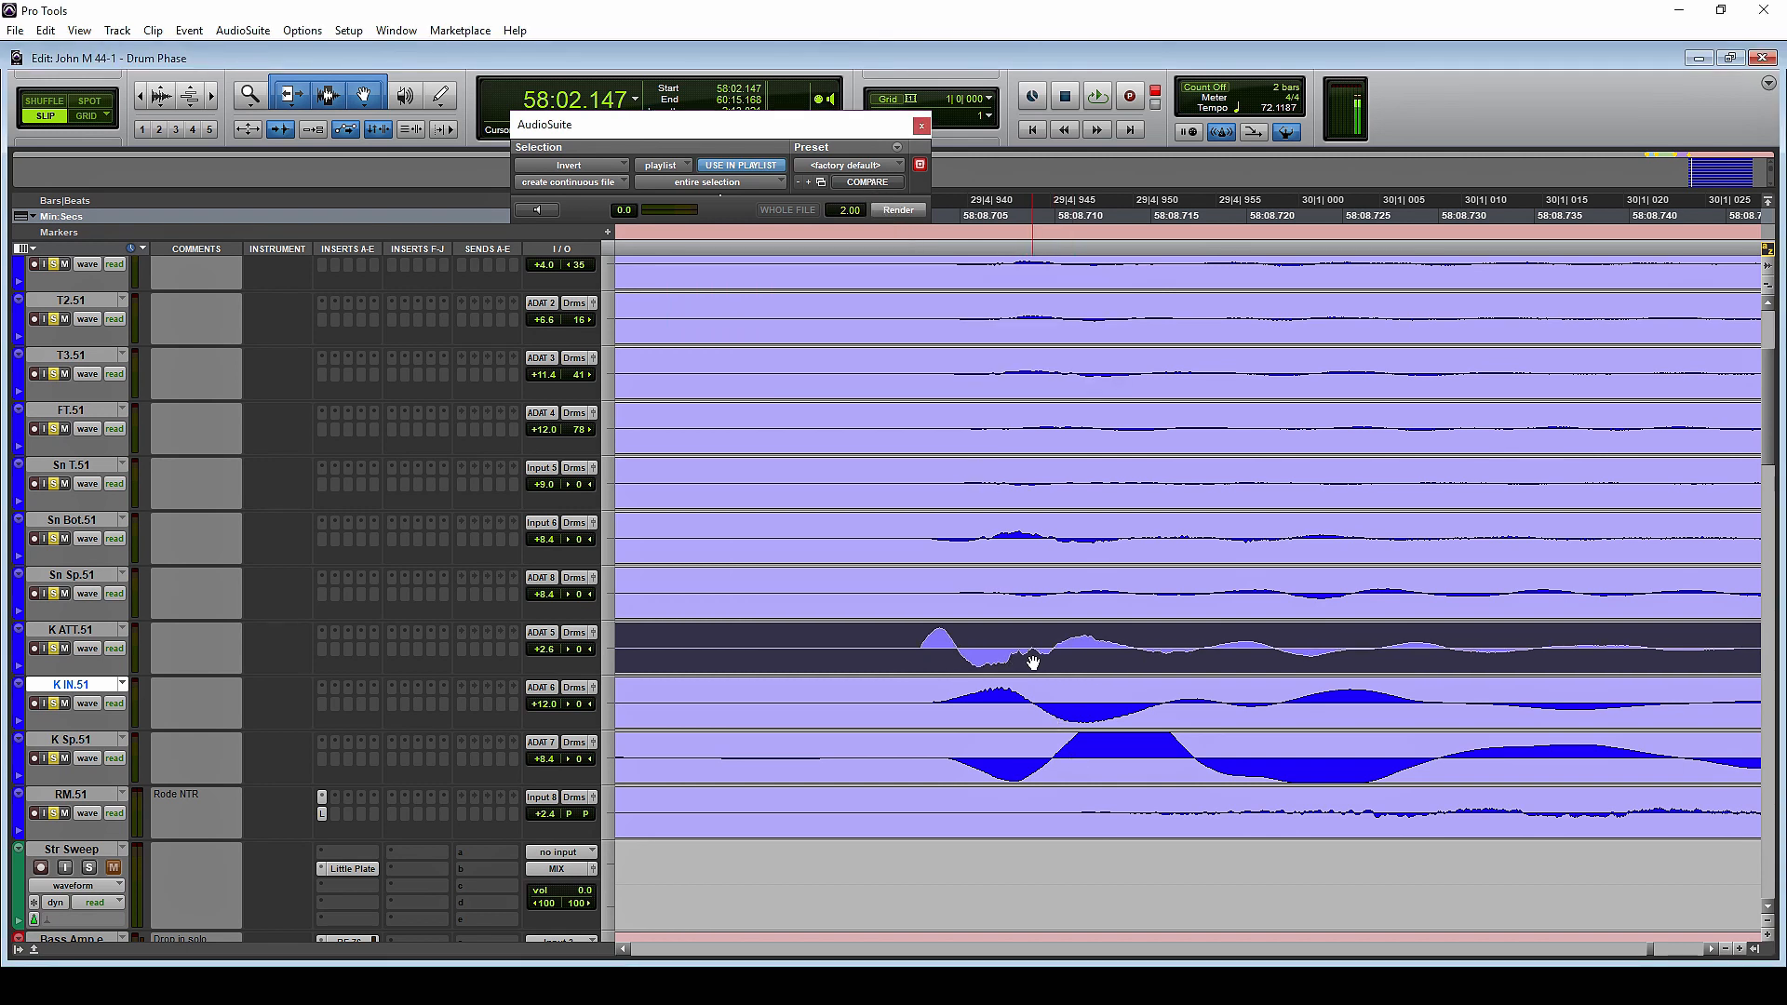
pyautogui.moveTo(1020, 663); pyautogui.dragTo(941, 676)
# Render the AudioSuite Invert process on the entire K Sp.51 clip and shift it slightly earlier to align with K IN.51
pyautogui.click(941, 758)
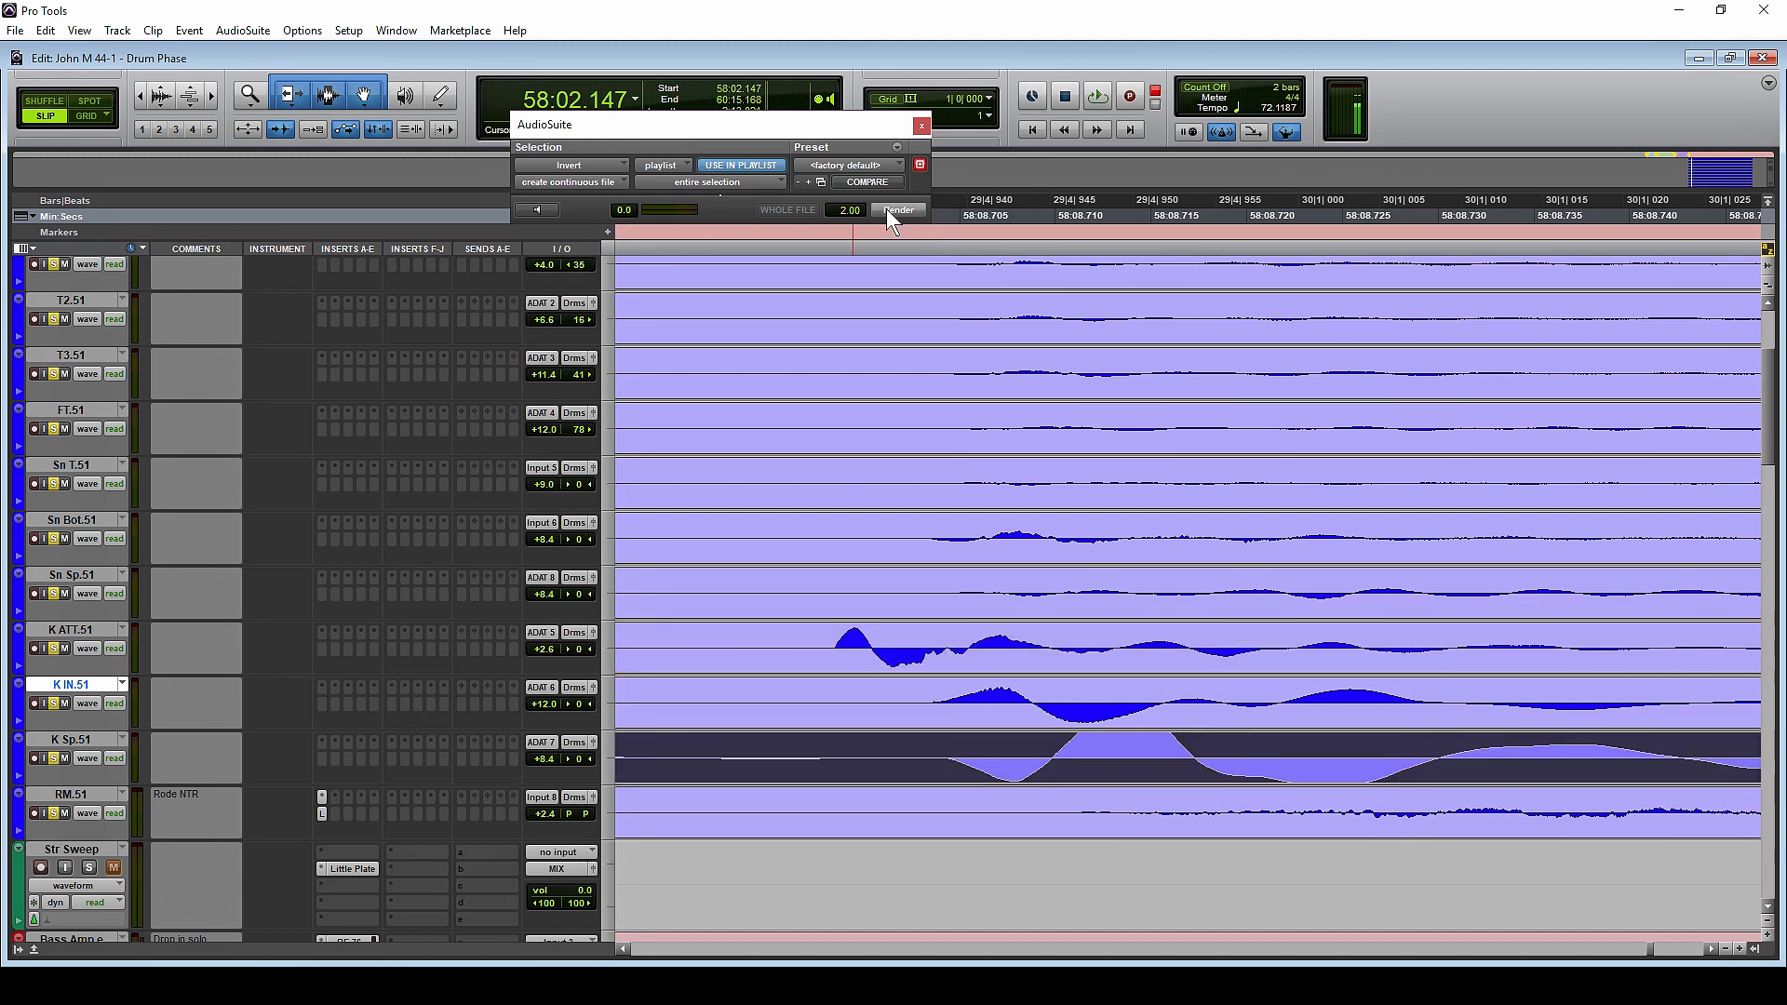
pyautogui.click(896, 209)
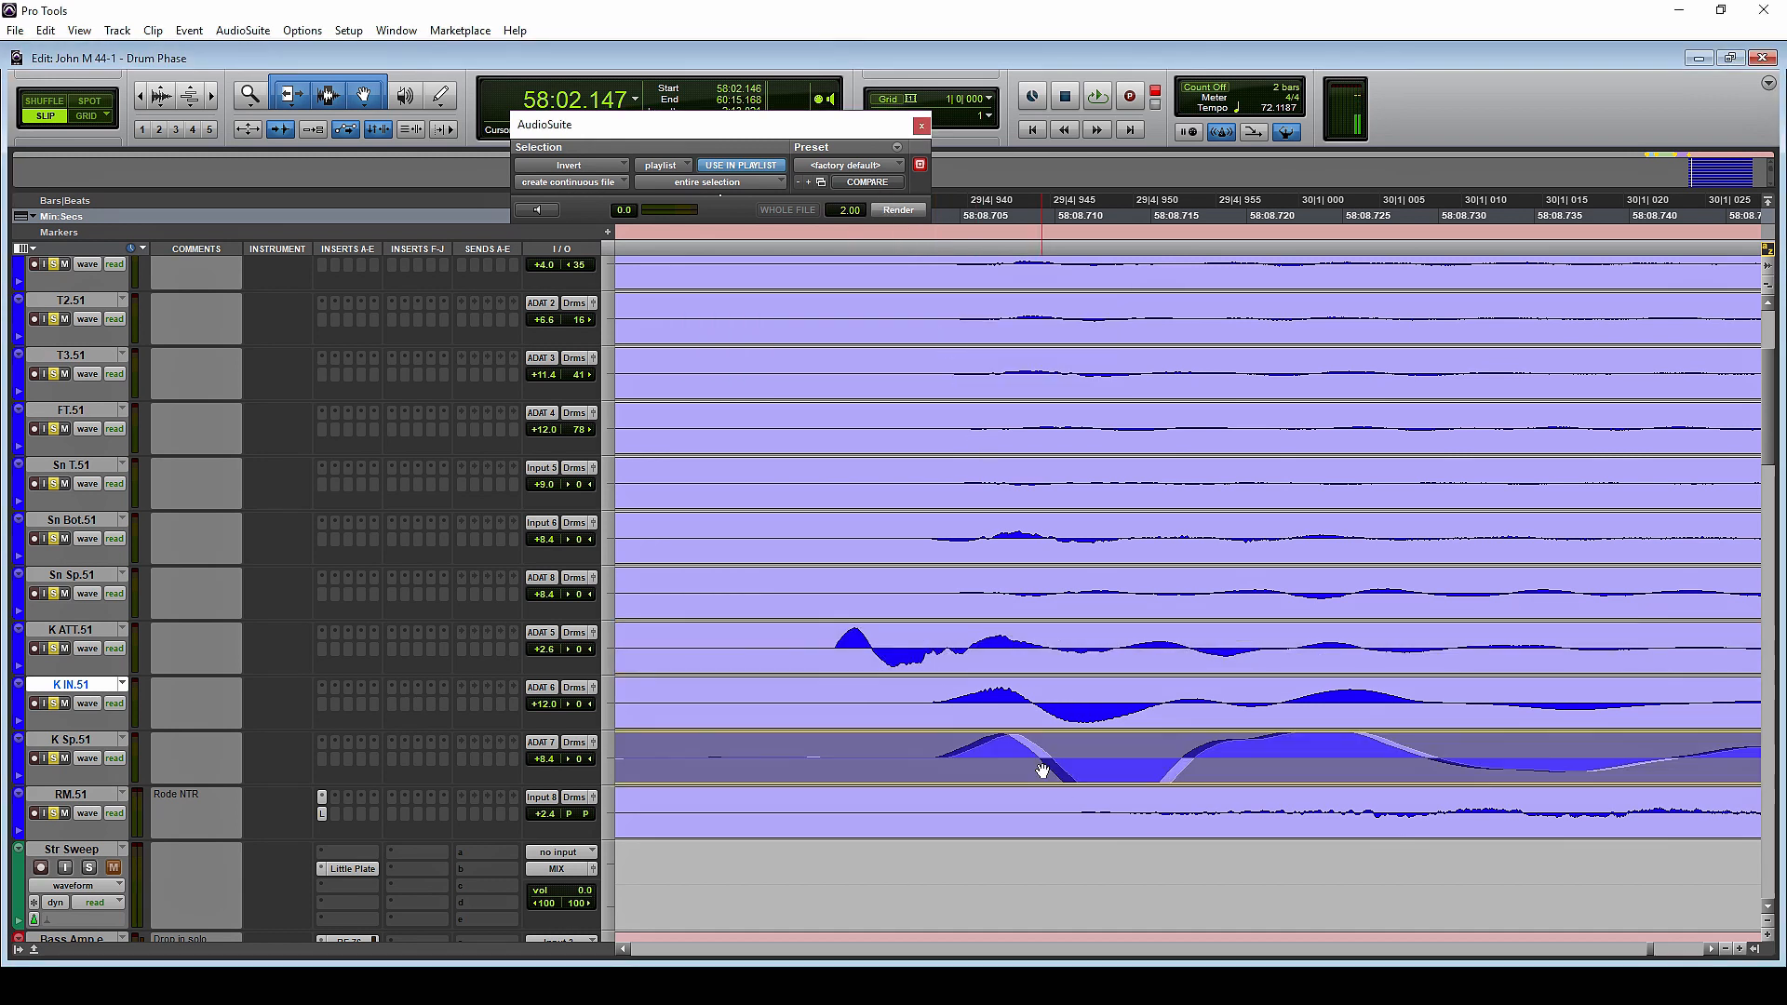
pyautogui.moveTo(1041, 770); pyautogui.dragTo(1041, 769)
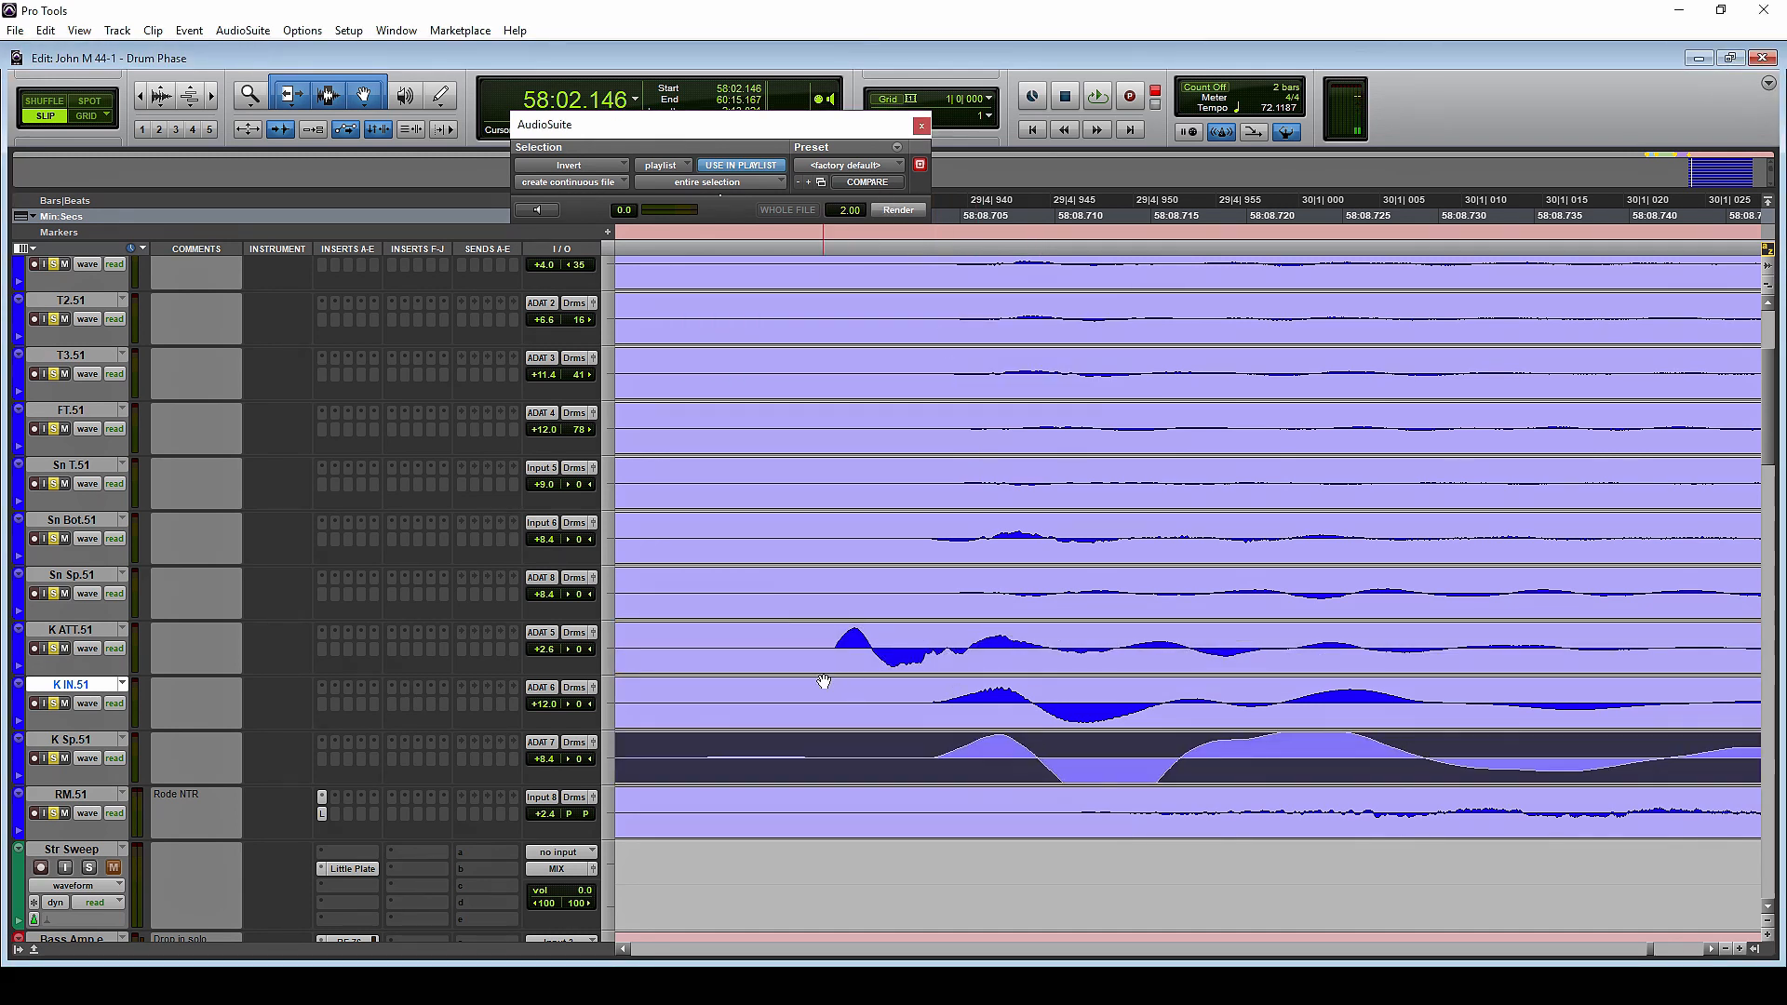
# Play the full drum kit from 58:08.697 and set the RM.51 track volume to -2.6 dB
pyautogui.click(821, 636)
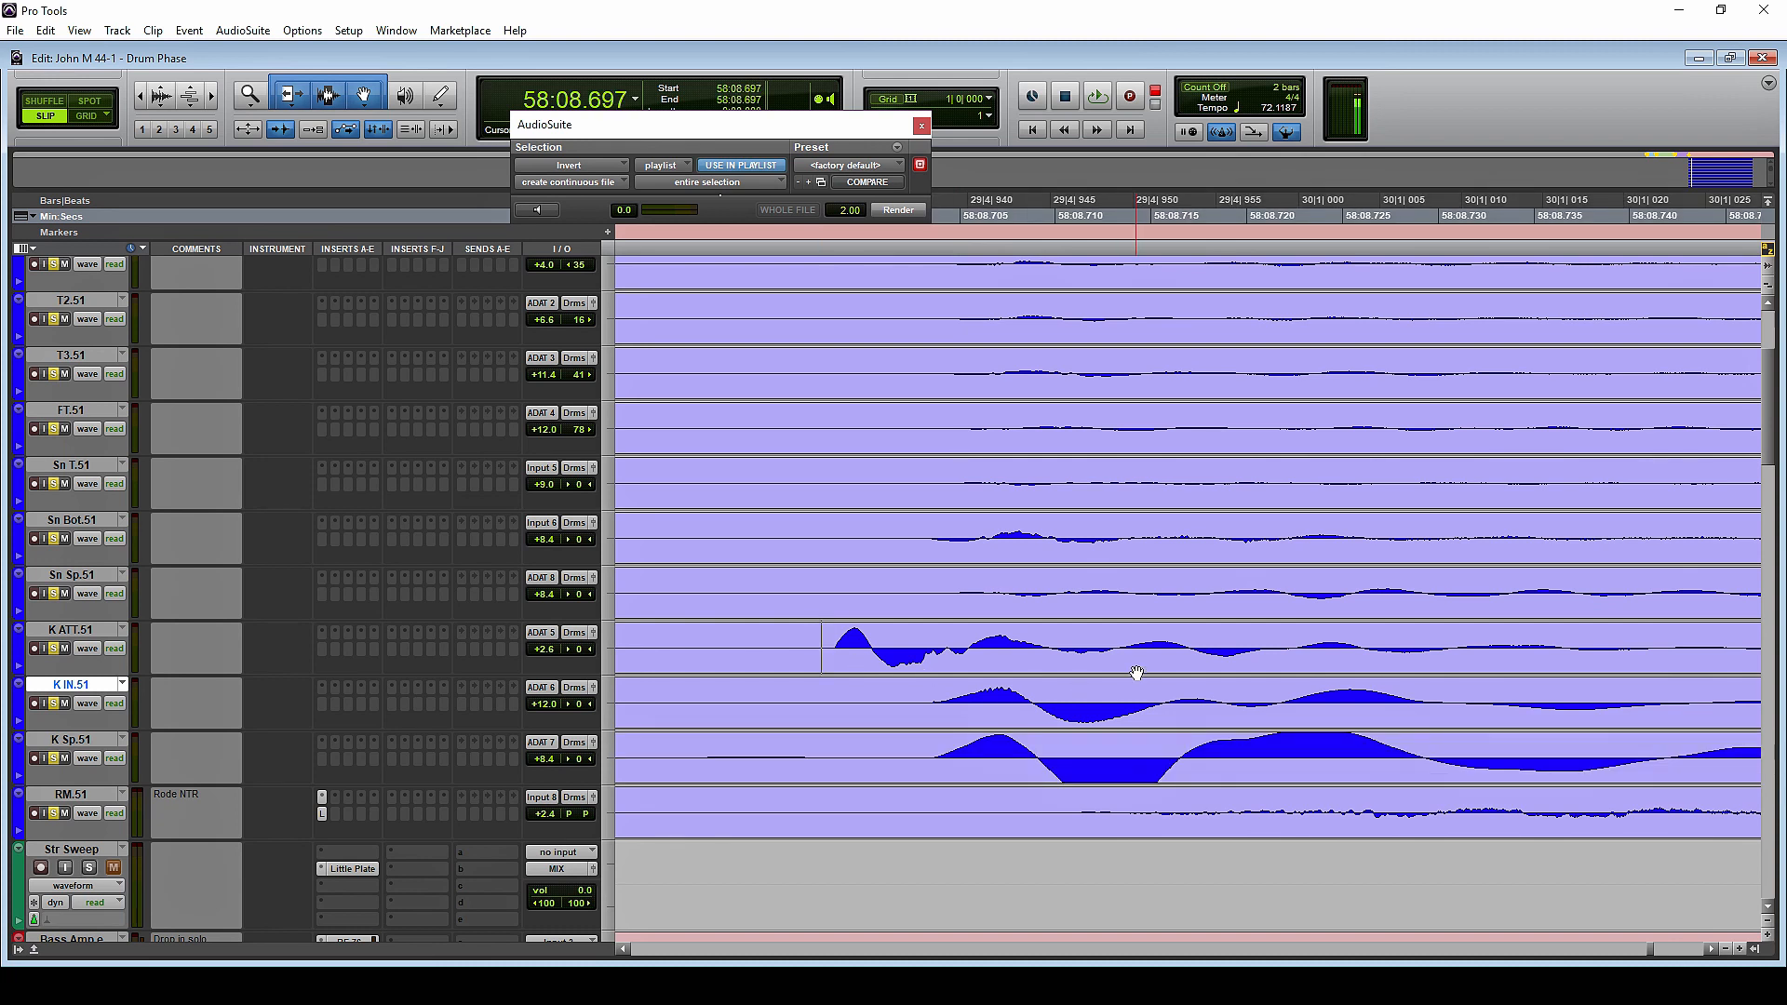
pyautogui.press('r')
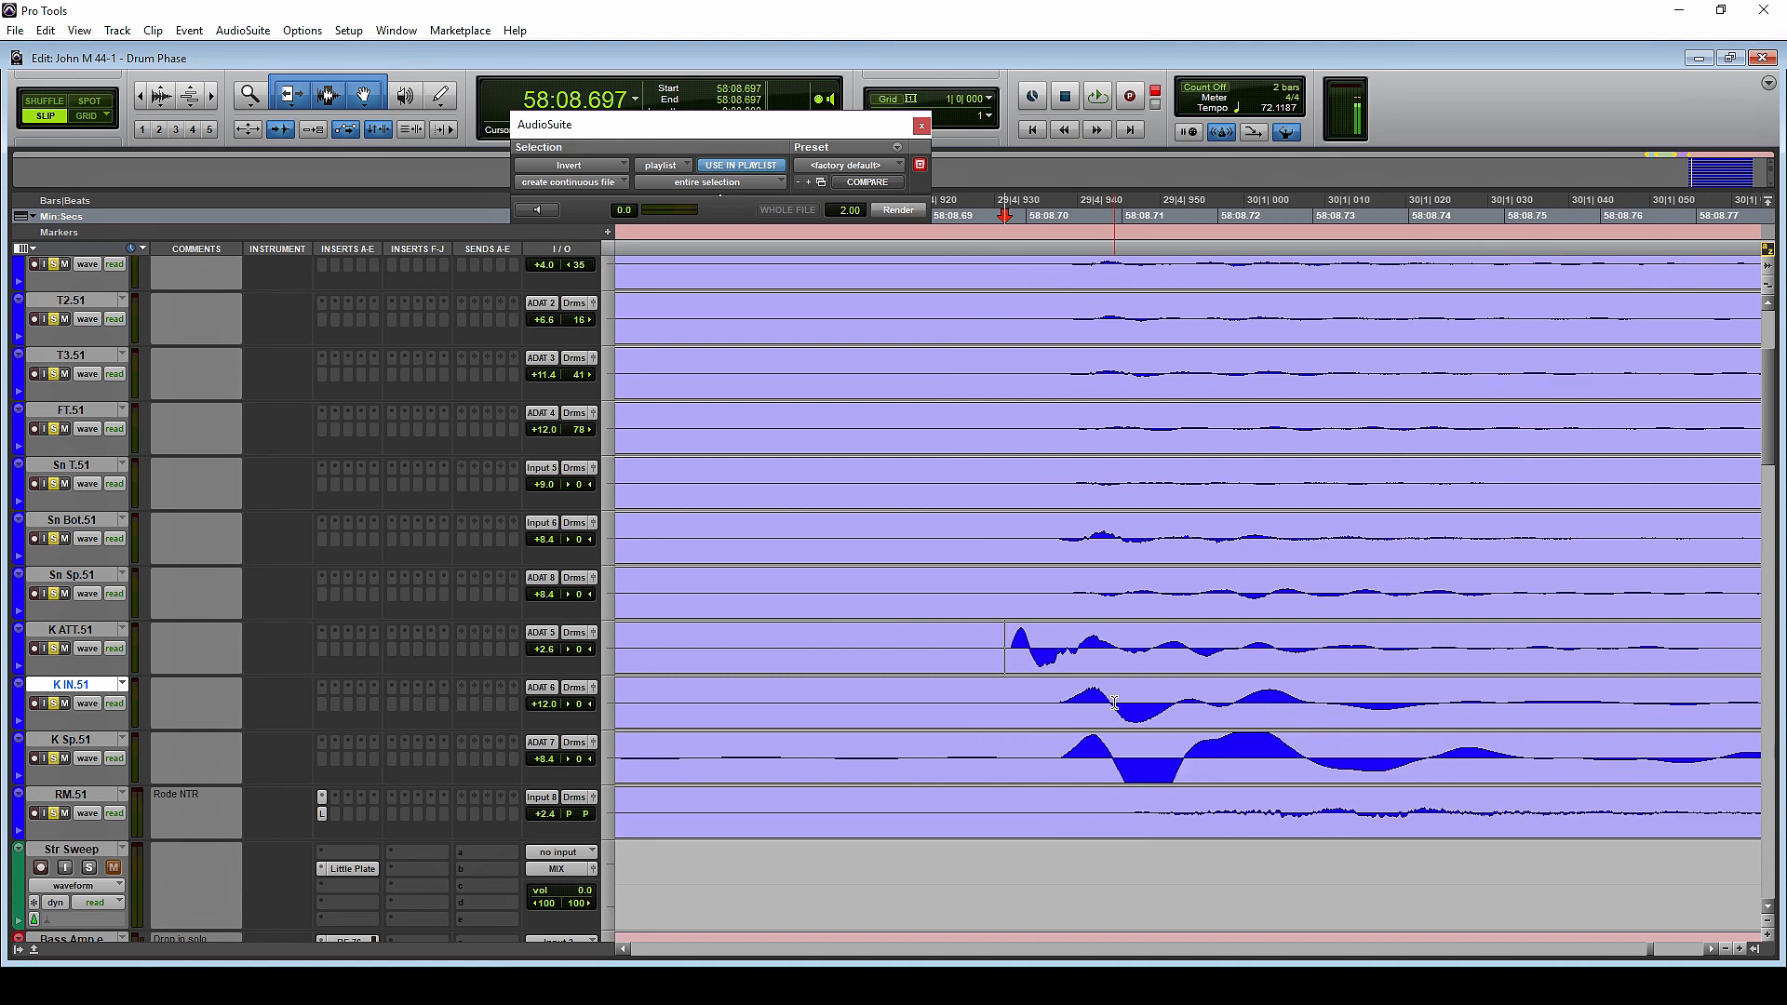
pyautogui.hscroll(2, 1216, 704)
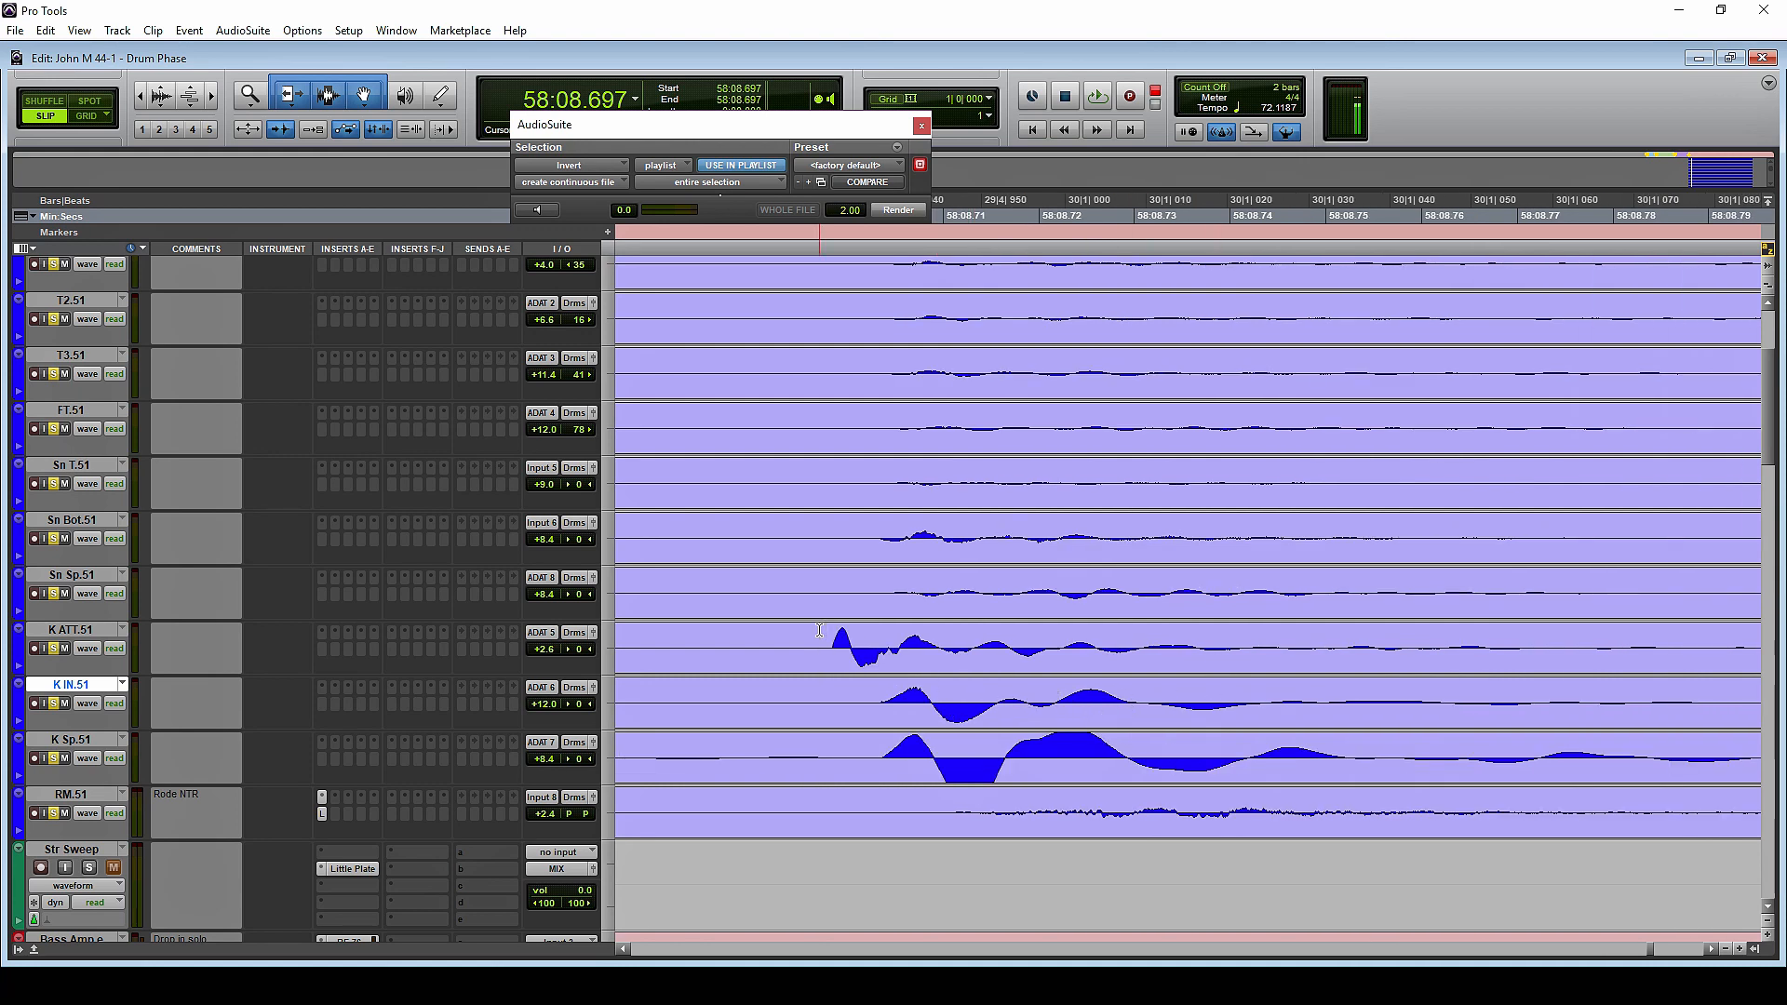
pyautogui.press('r')
pyautogui.press('r')
pyautogui.press('space')
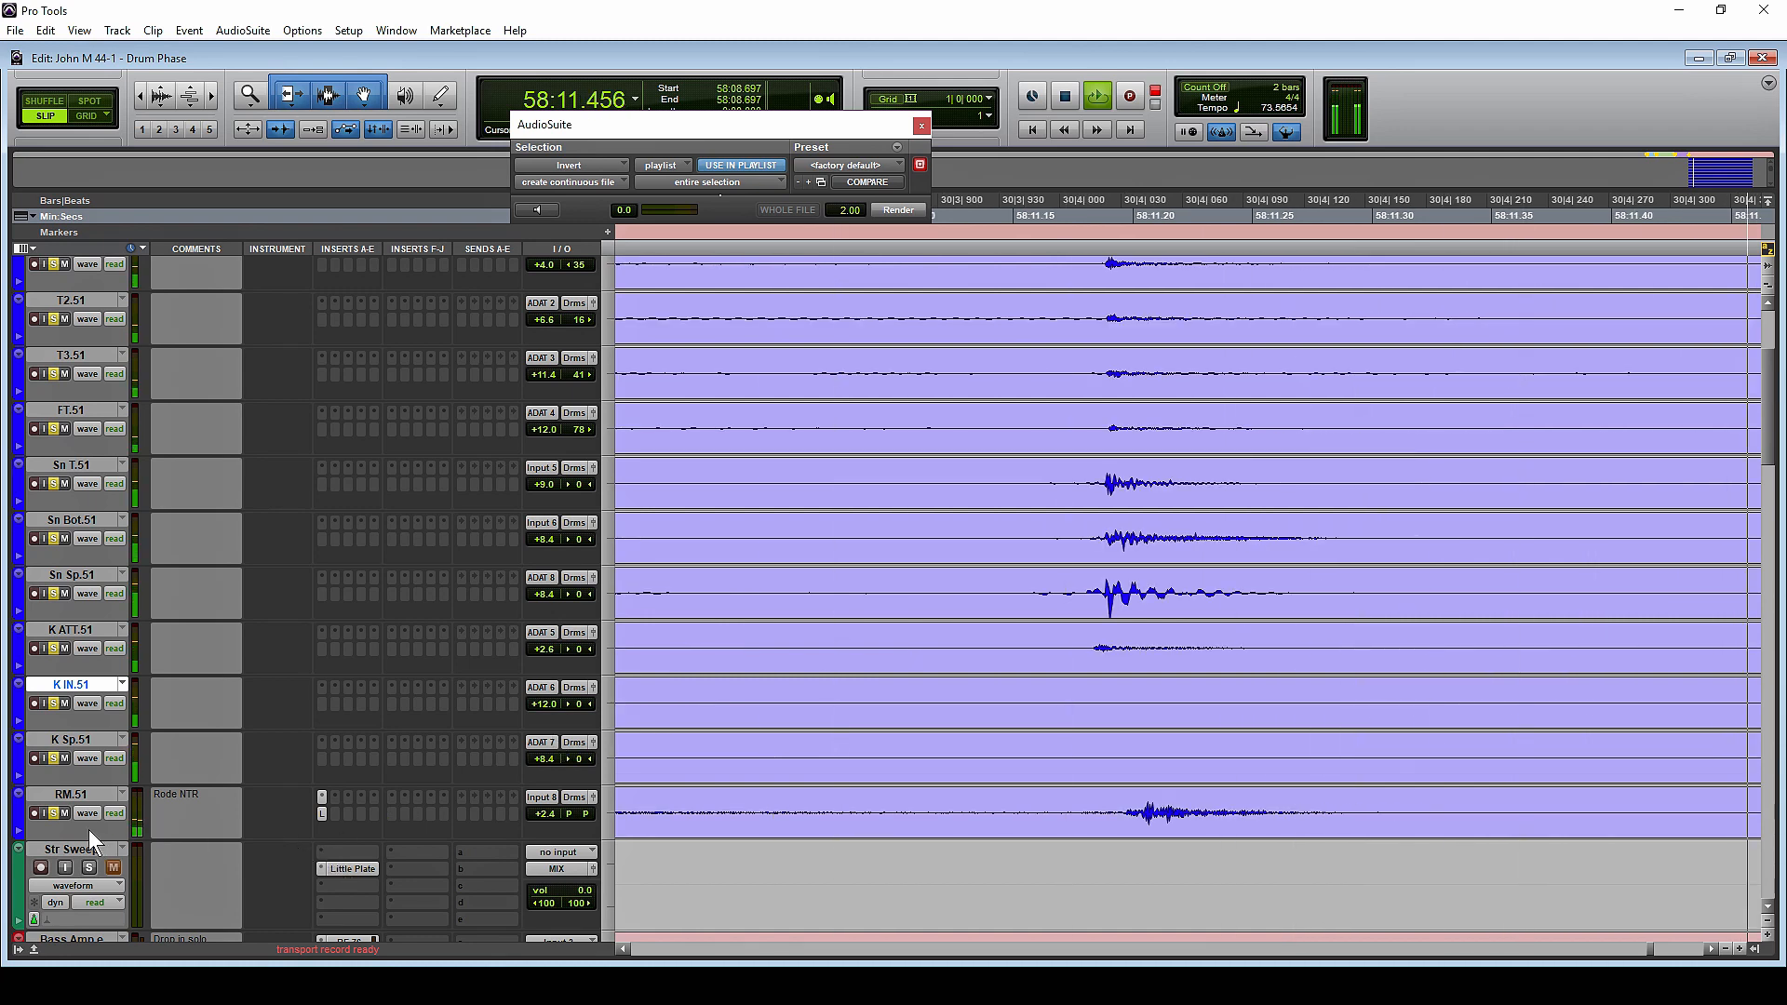
pyautogui.click(550, 813)
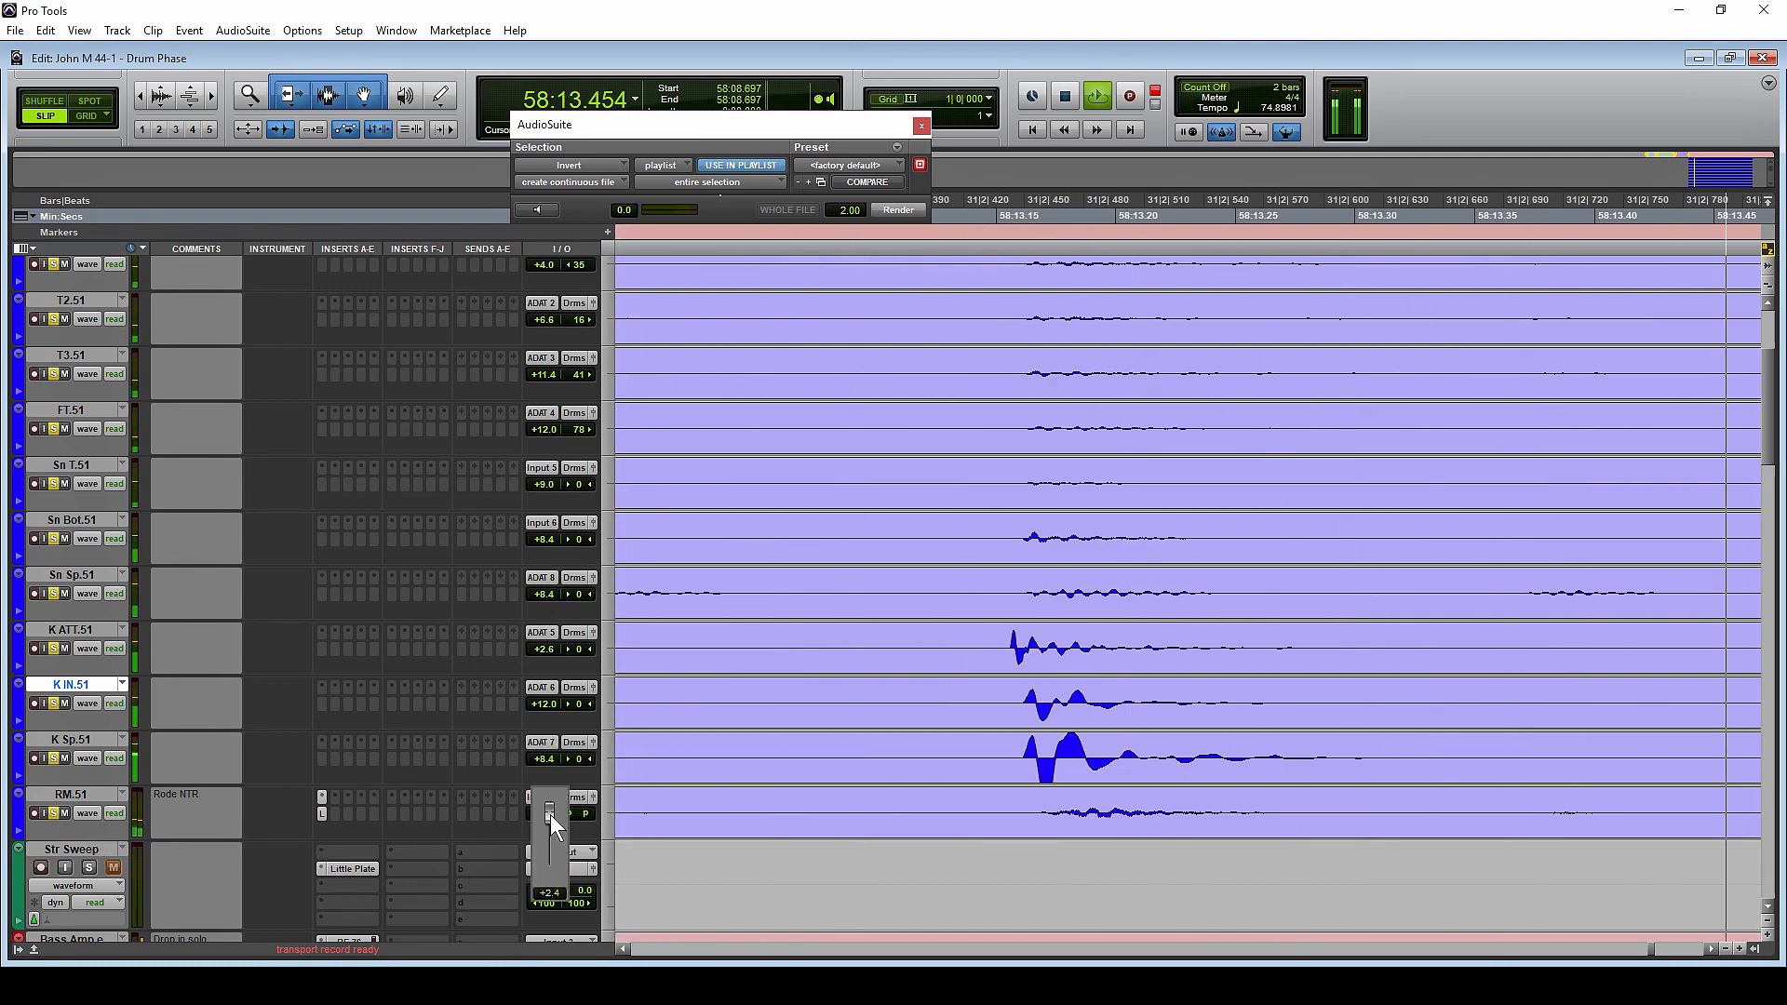
pyautogui.moveTo(550, 814); pyautogui.dragTo(549, 818)
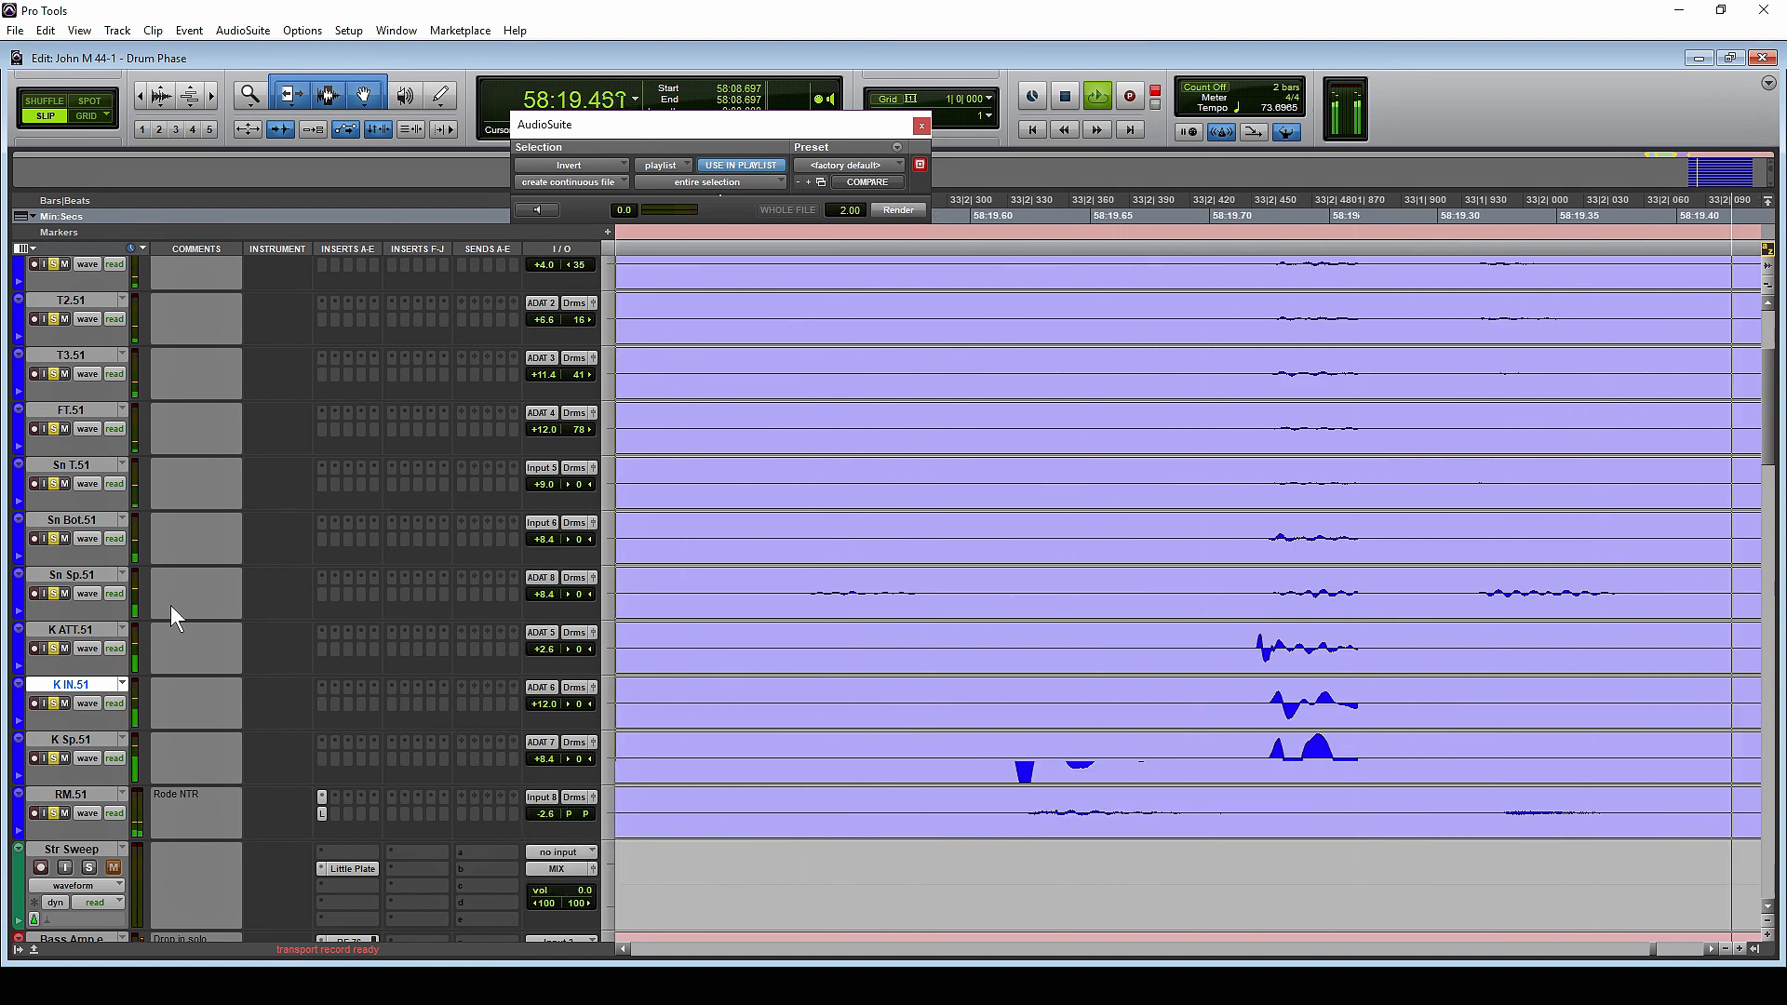
# Solo only K ATT.51, K IN.51 and K Sp.51 and restart playback from 58:08.697
pyautogui.click(64, 648)
pyautogui.press('space')
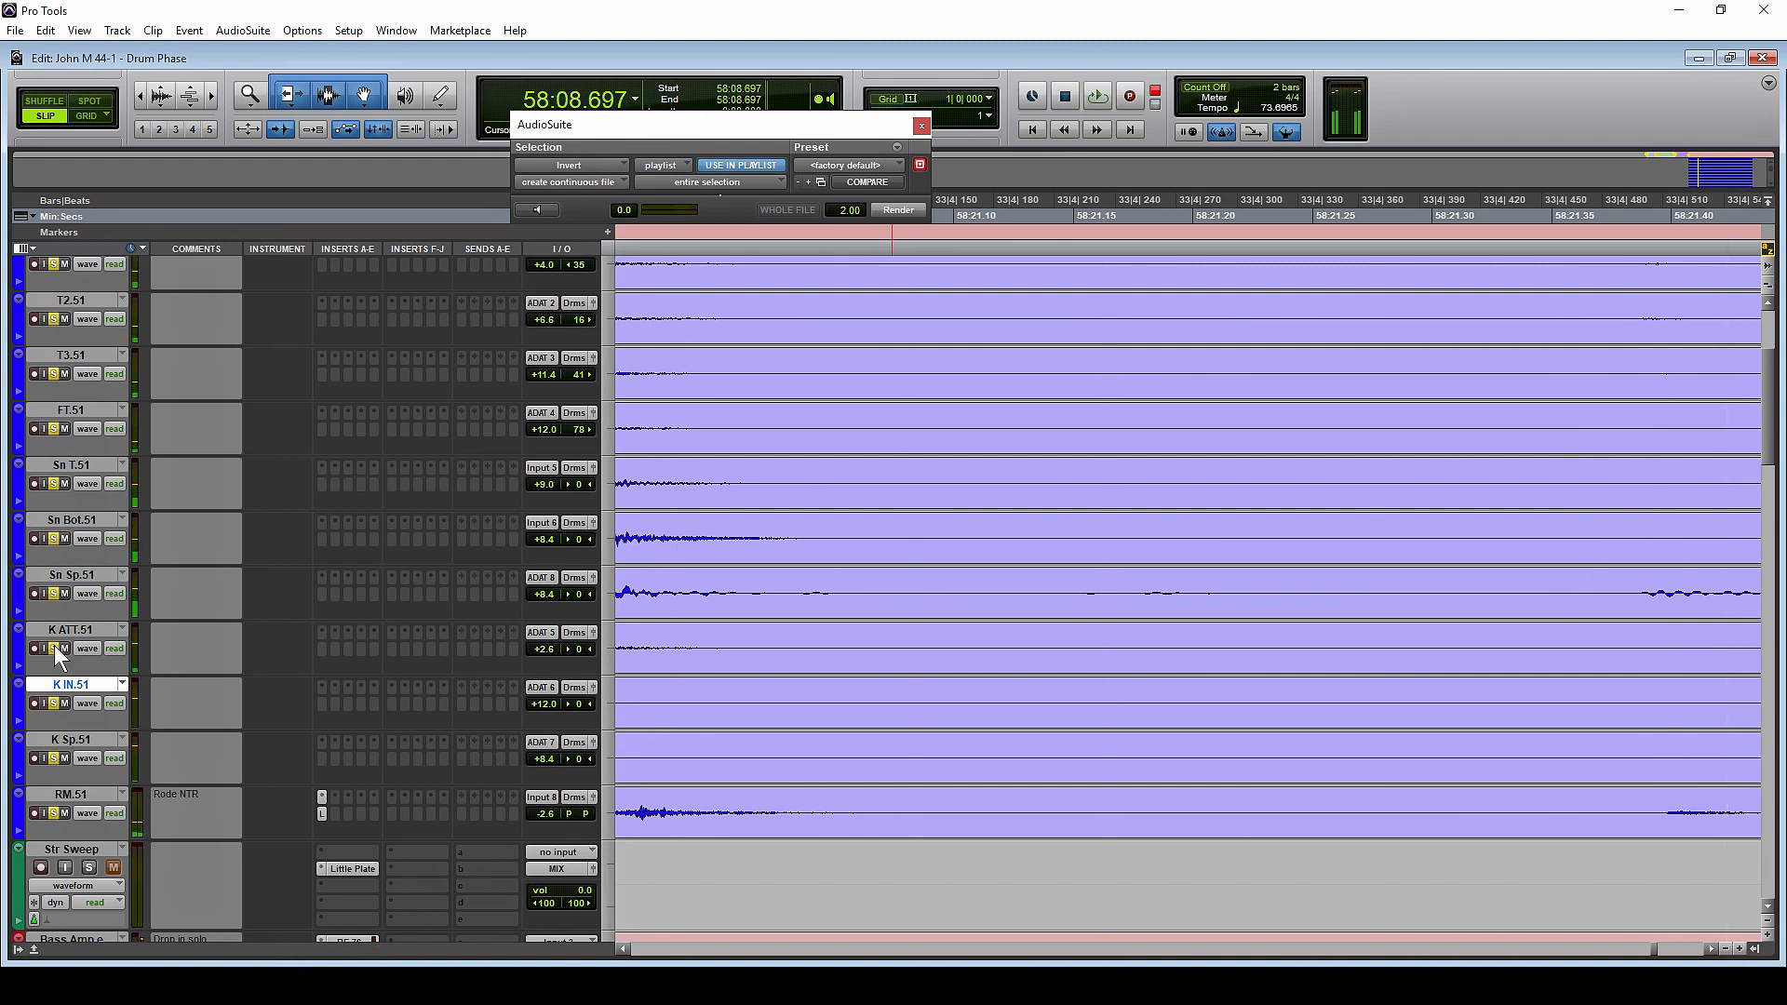
pyautogui.click(53, 648)
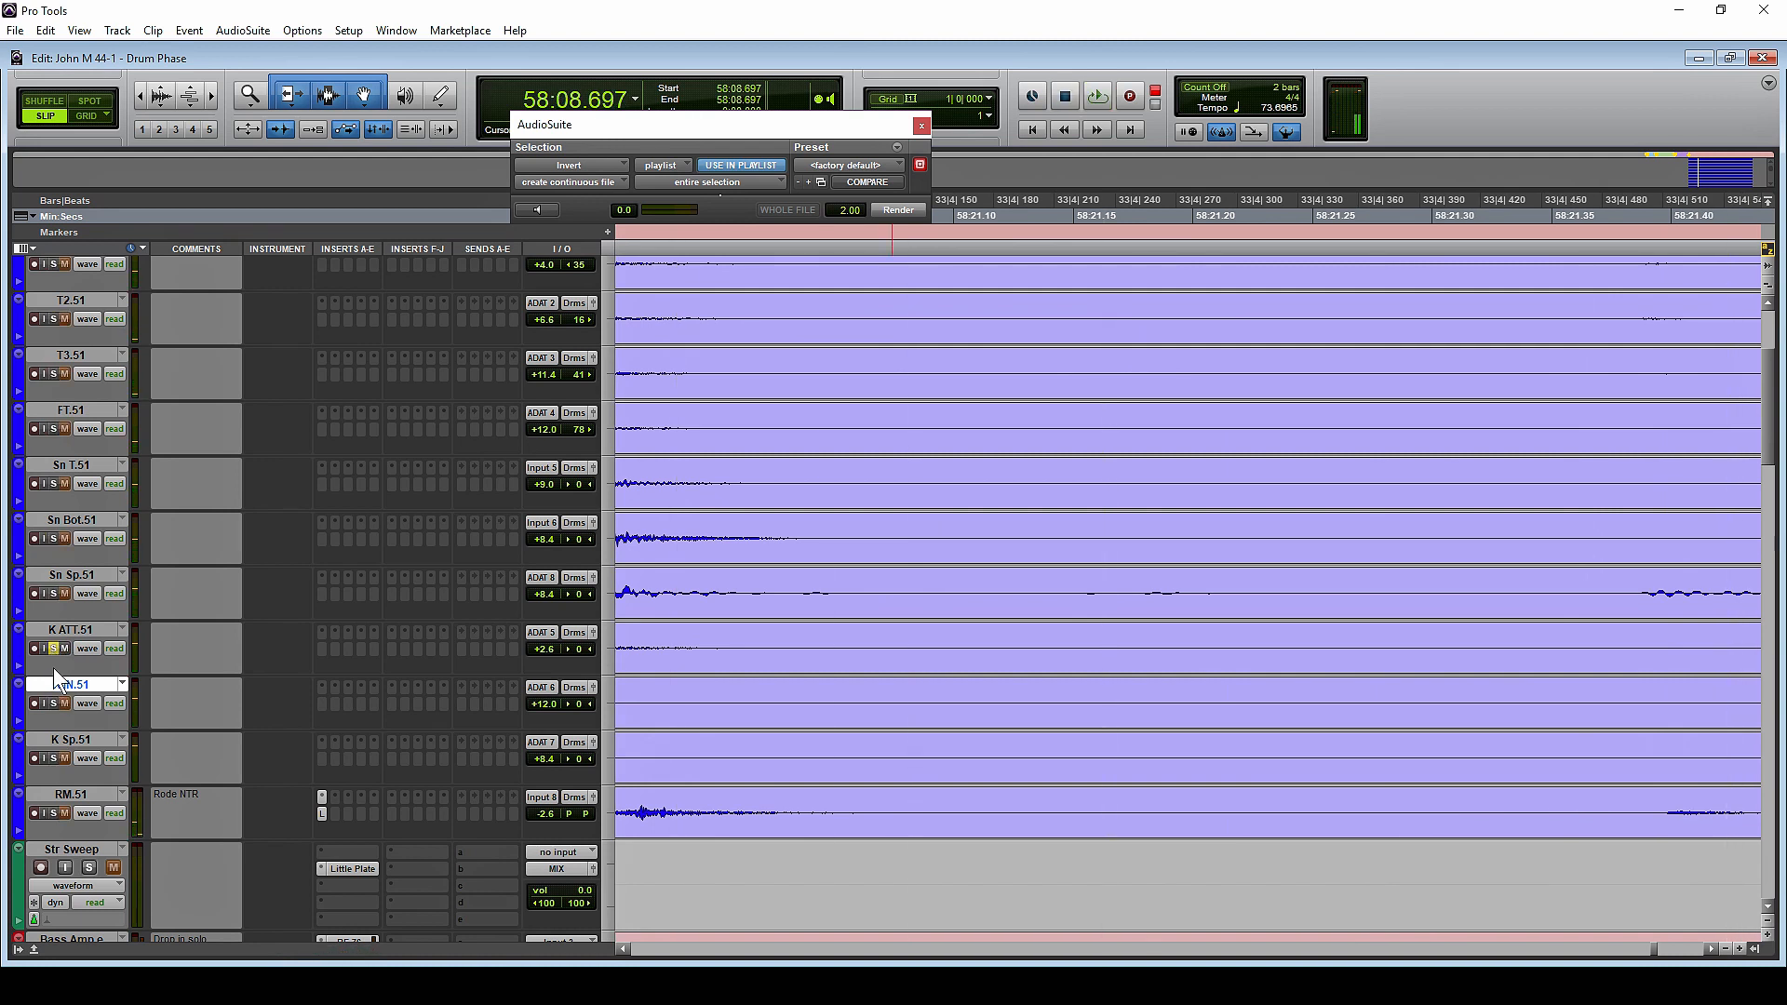
pyautogui.click(53, 758)
pyautogui.press('space')
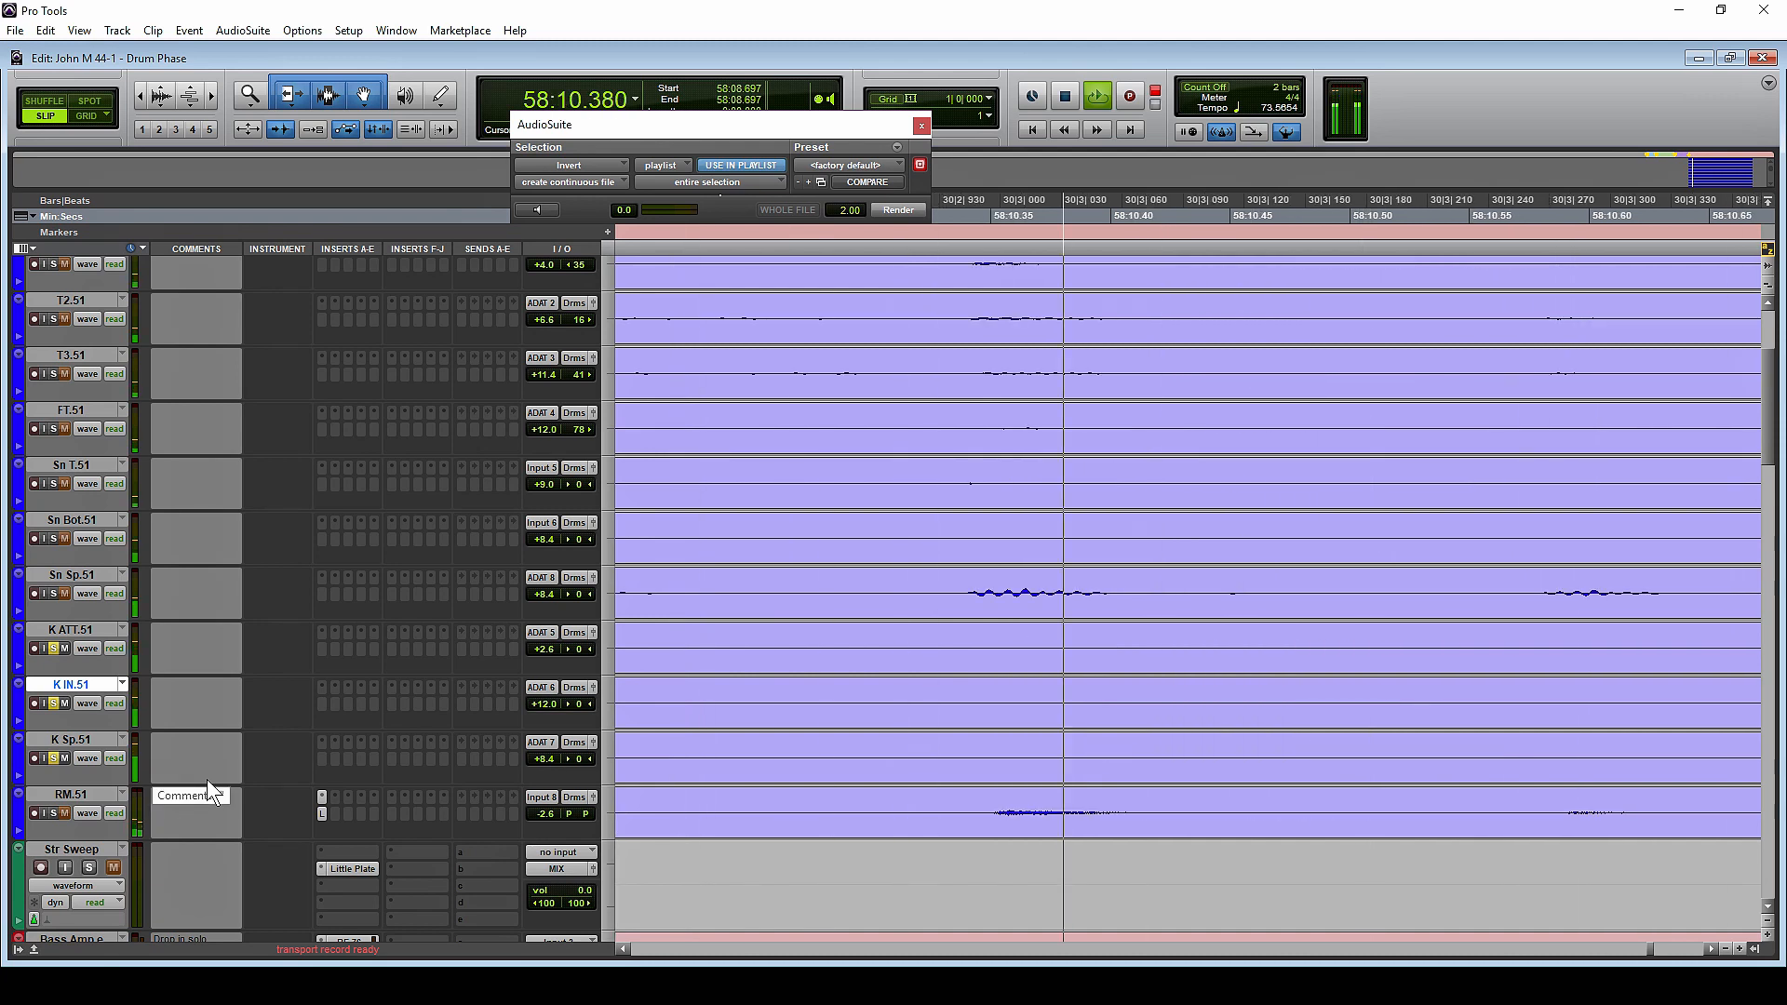
# Replay the soloed kick tracks from 58:08.697, and play the same passage on the .50 playlist for comparison
pyautogui.press('space')
pyautogui.press('space')
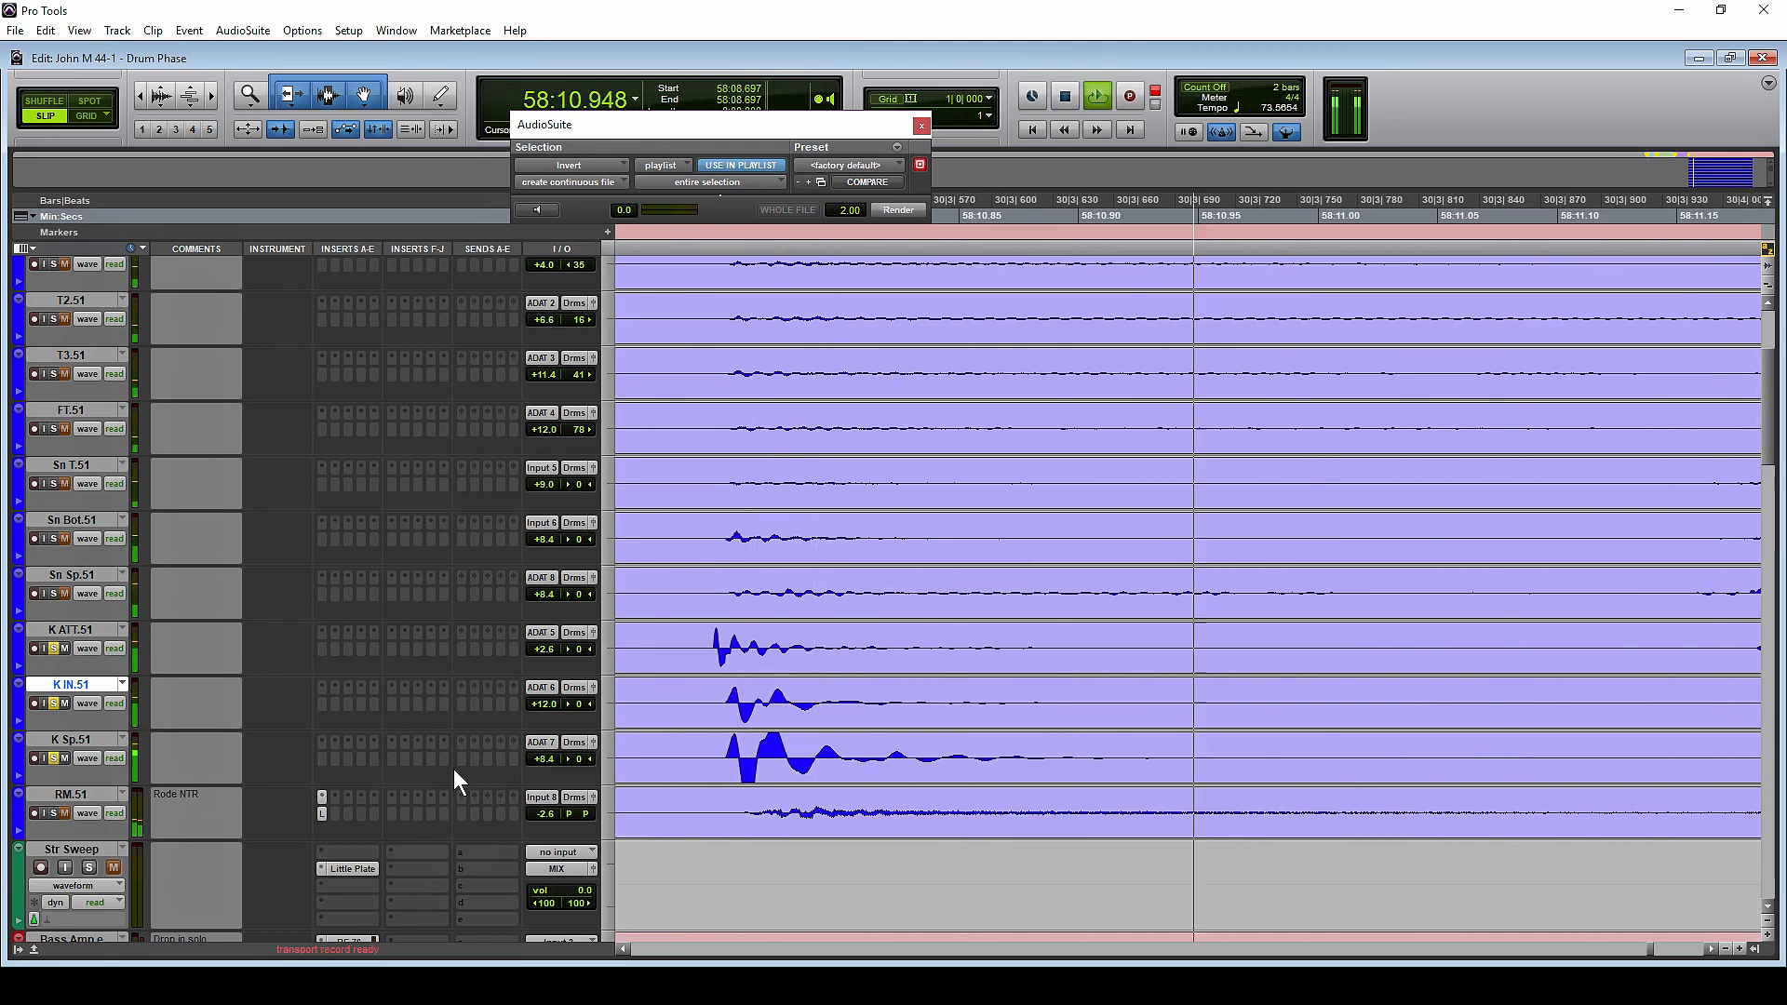
pyautogui.press('space')
pyautogui.press('space')
pyautogui.press('space')
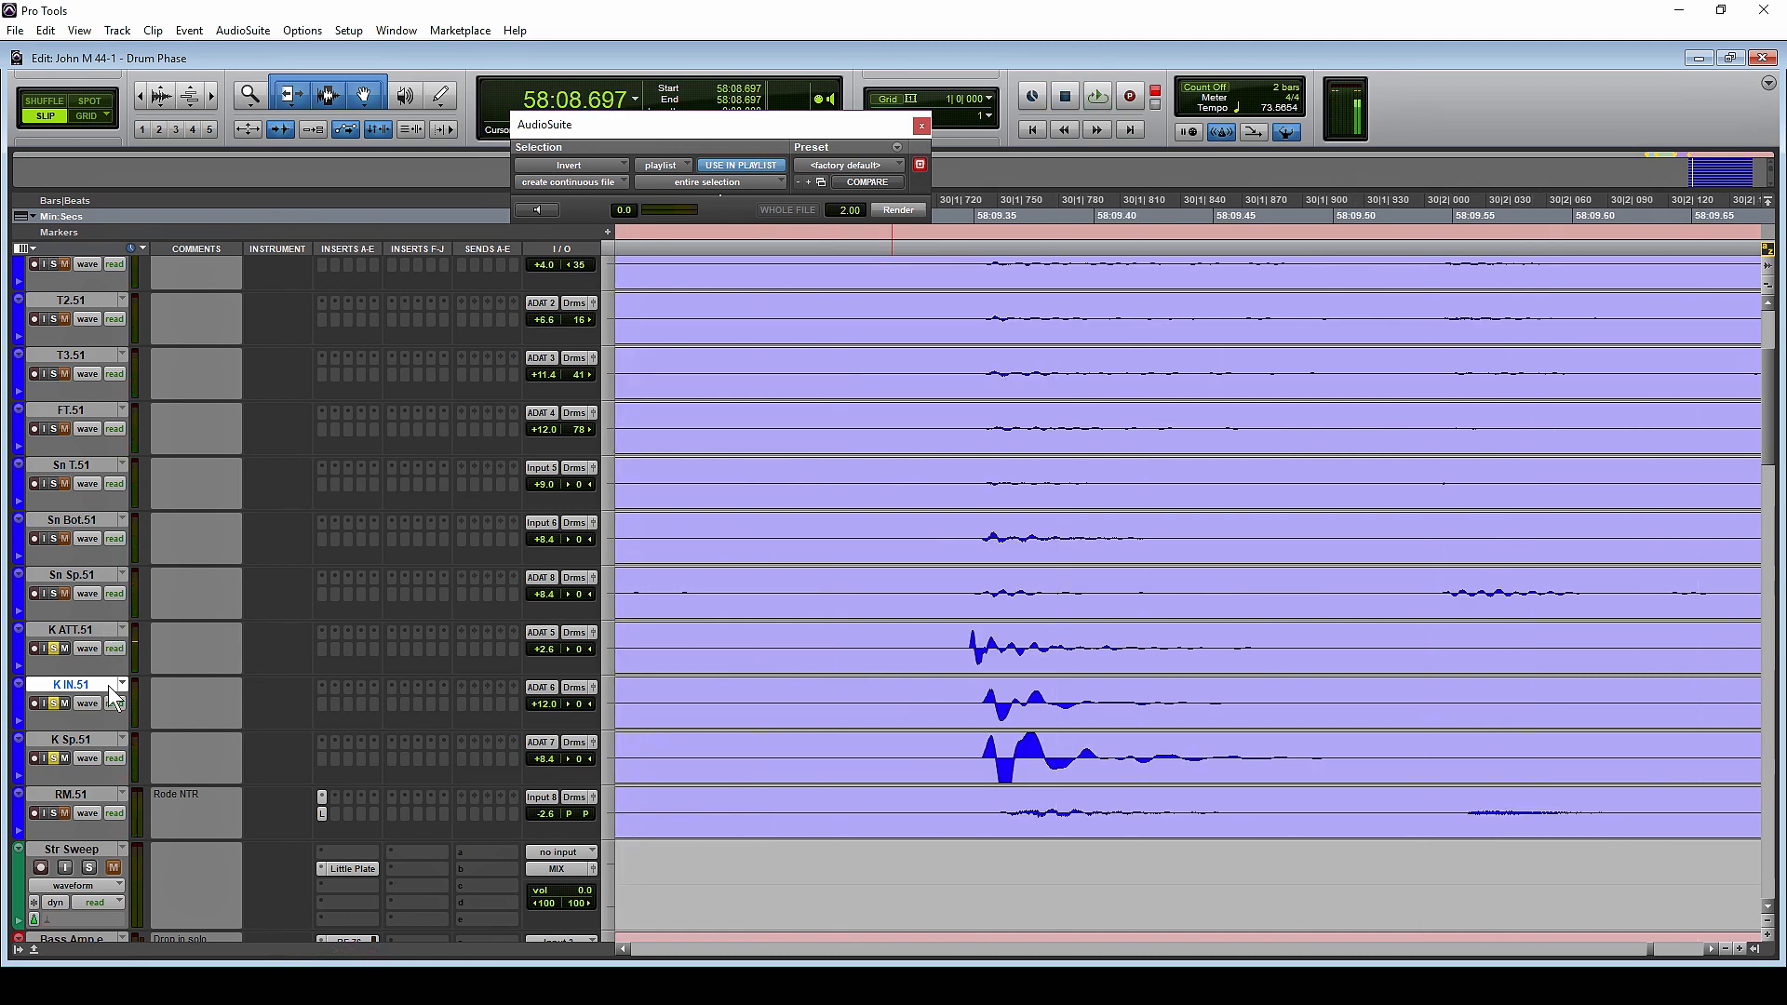
pyautogui.click(543, 795)
pyautogui.press('space')
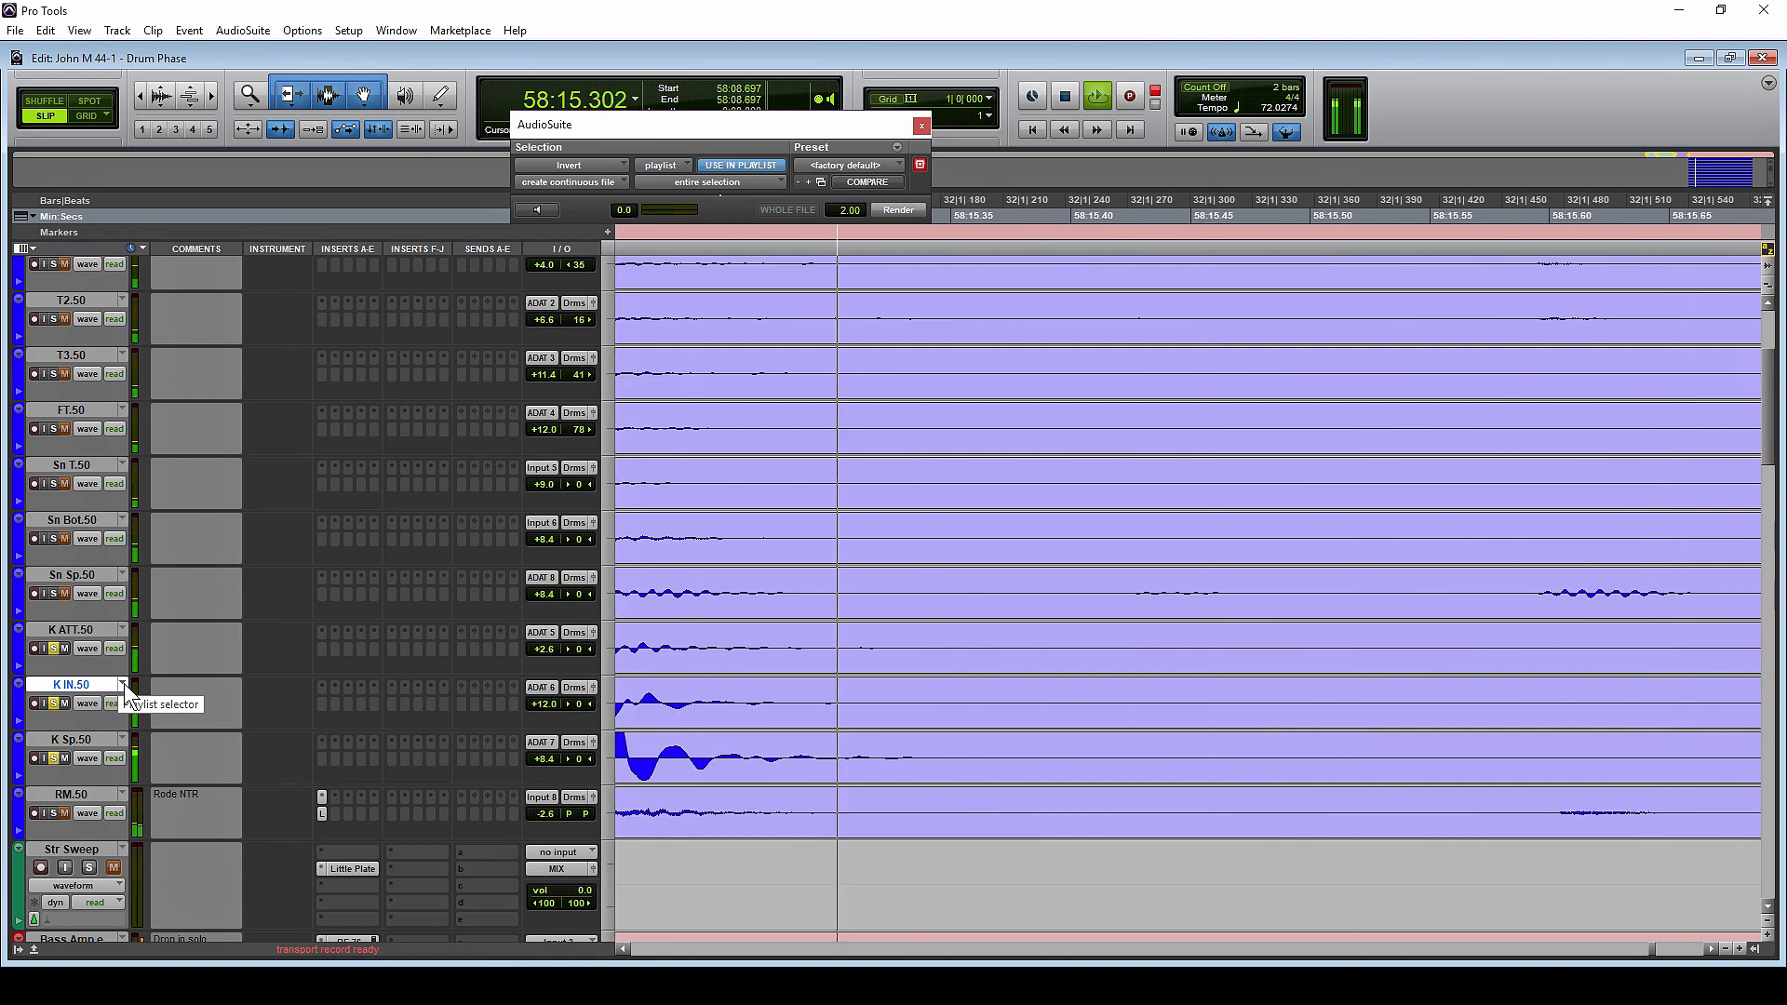
# Audition the soloed kick tracks on the .50 playlist from 58:34.846, just before the louder snare section
pyautogui.press('r')
pyautogui.press('r')
pyautogui.press('r')
pyautogui.press('r')
pyautogui.press('r')
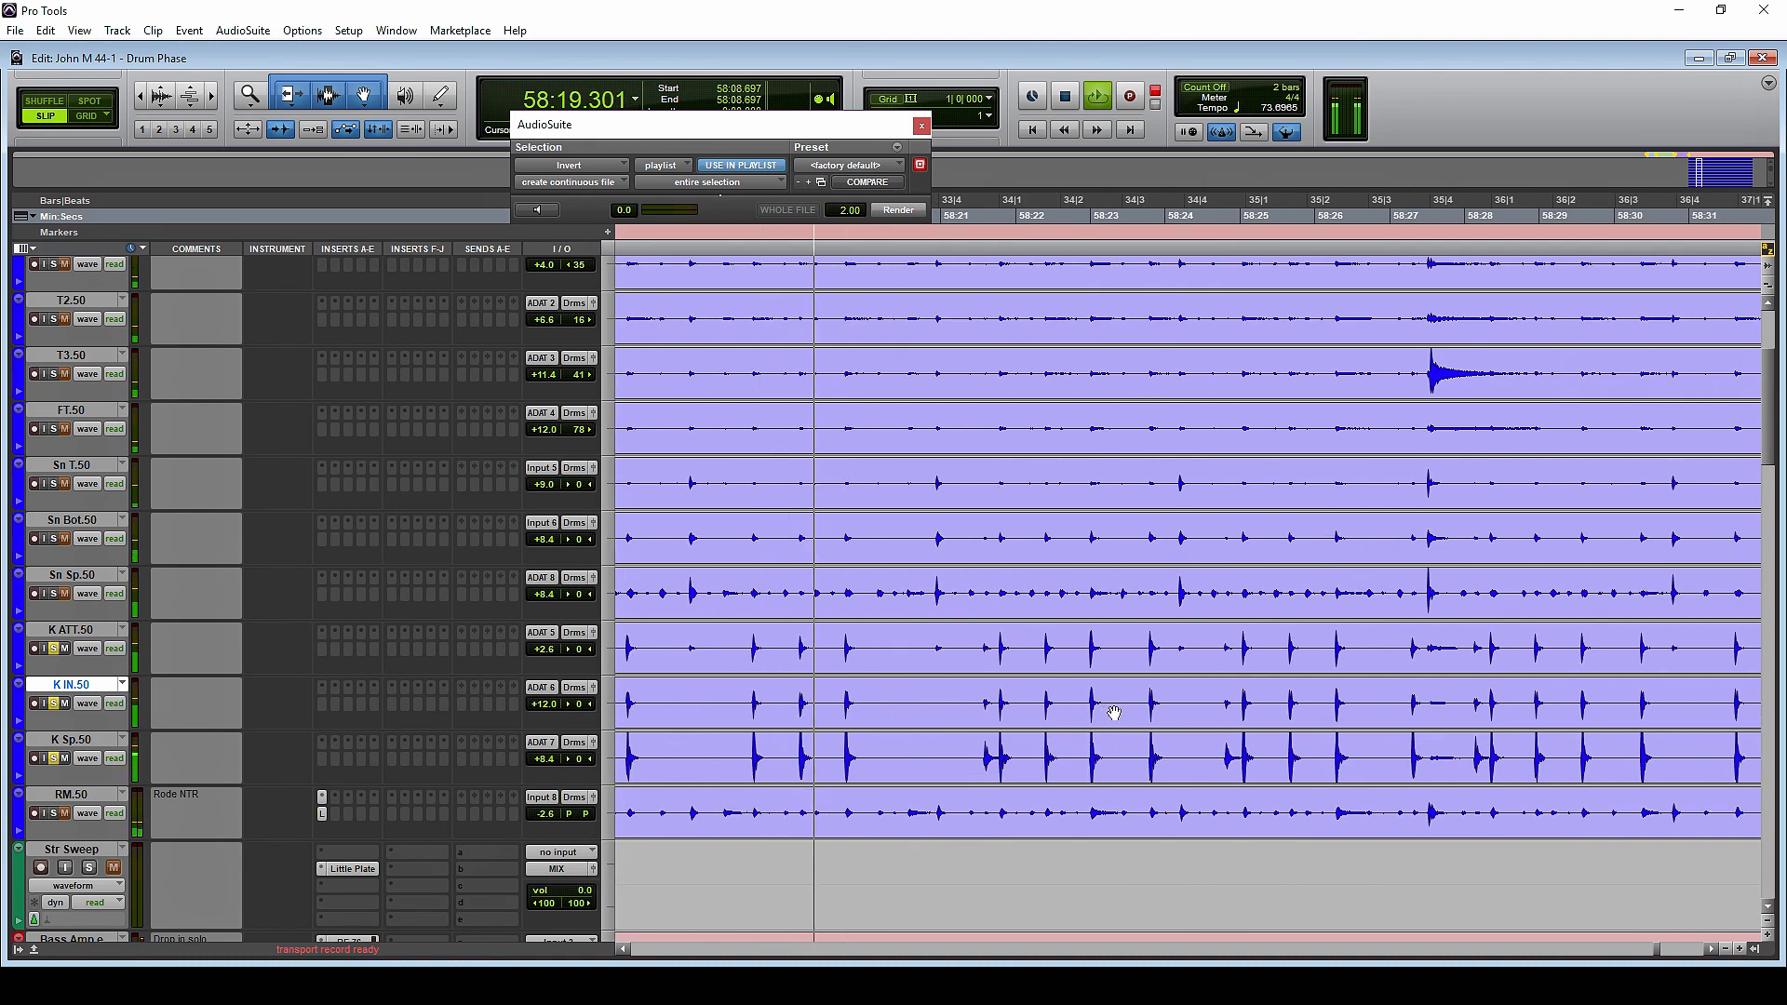
pyautogui.press('space')
pyautogui.hscroll(11, 1166, 683)
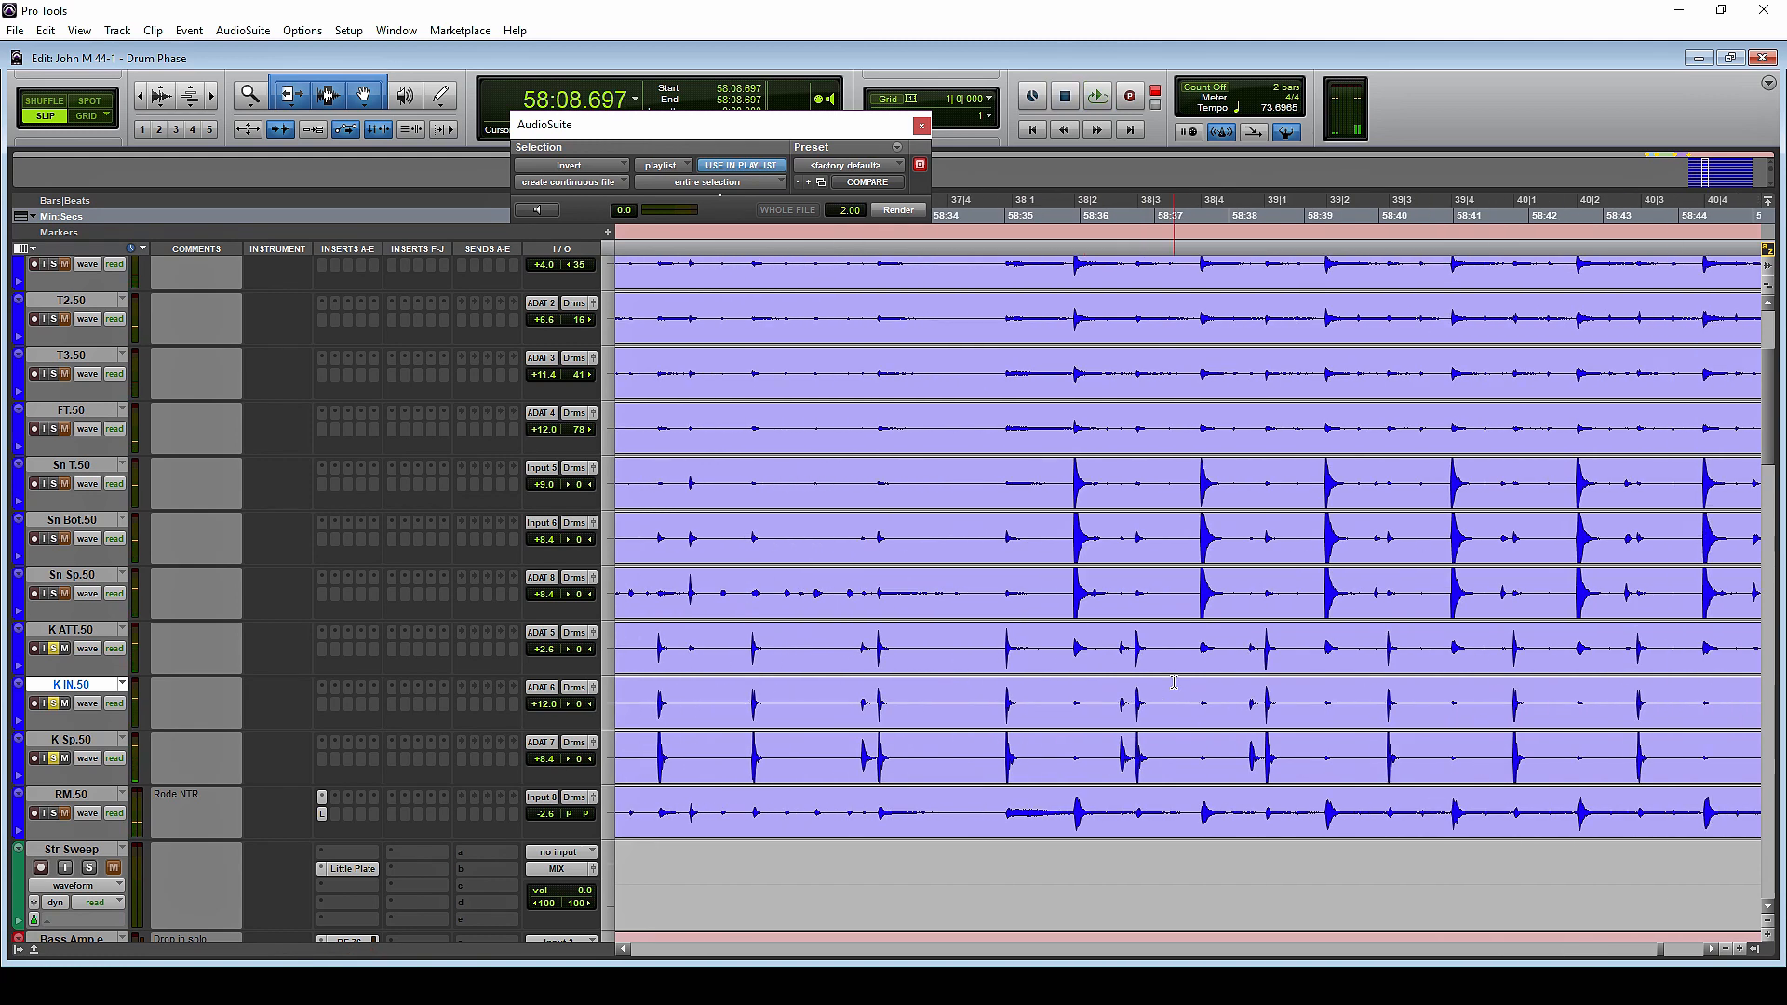
pyautogui.click(993, 640)
pyautogui.press('space')
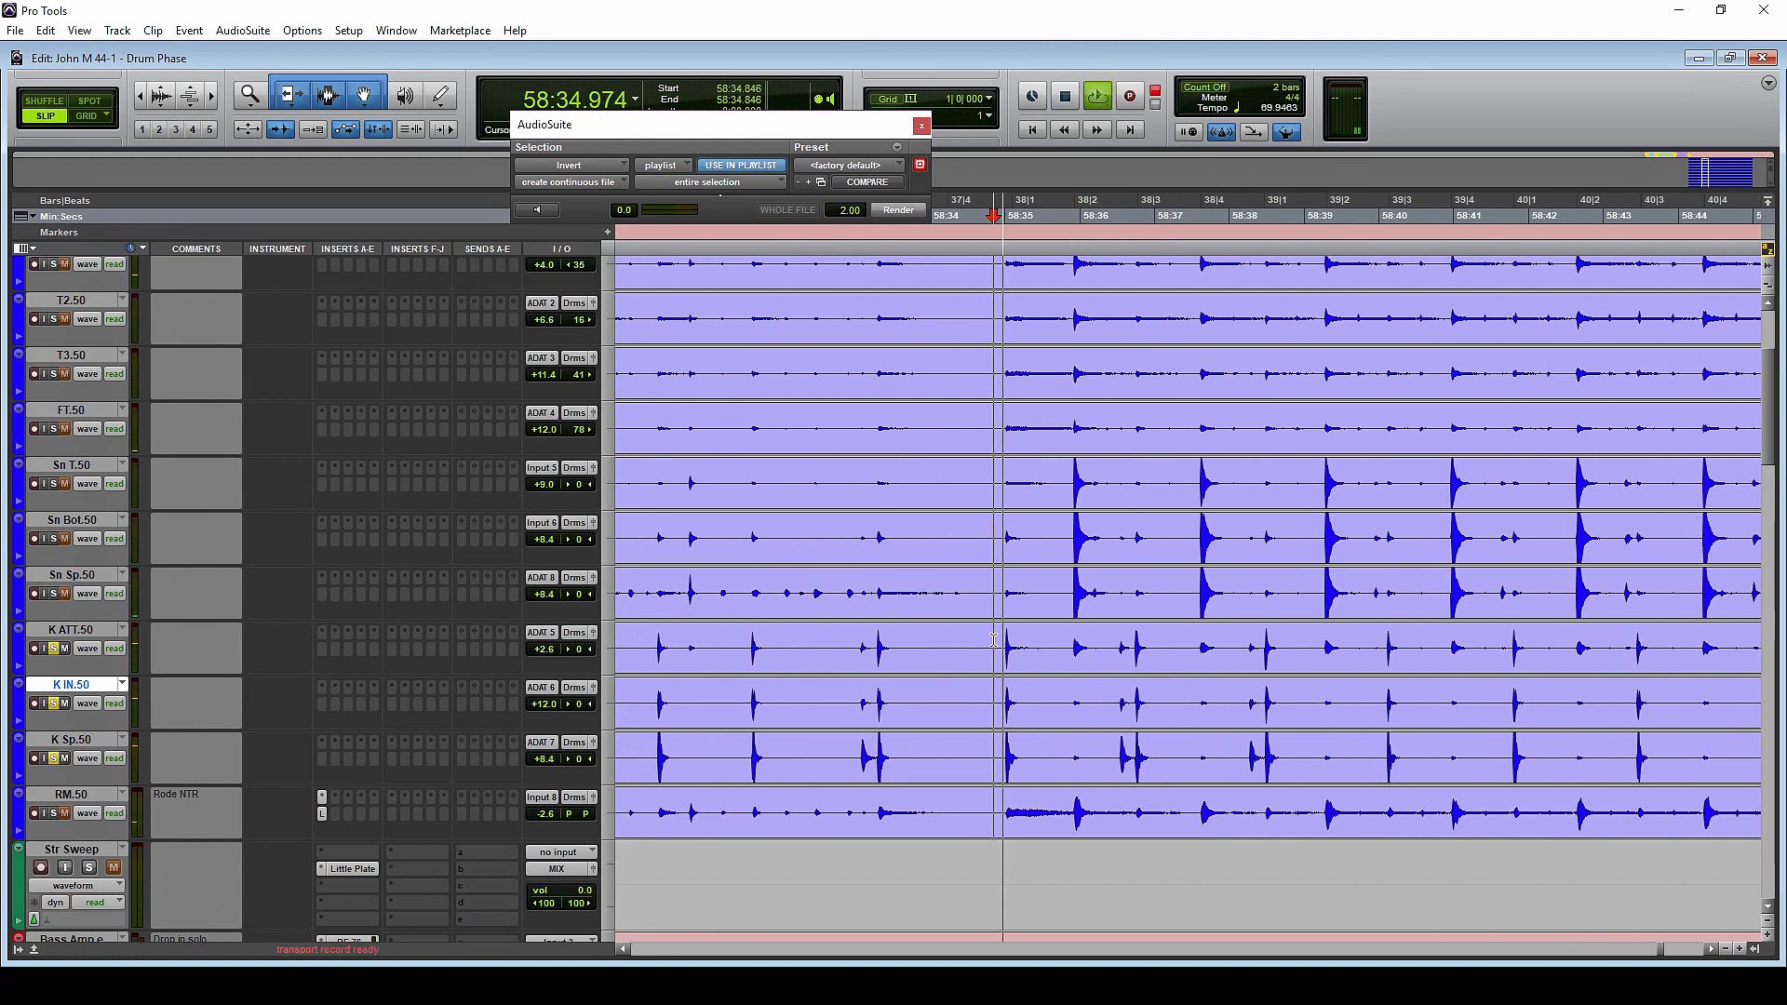
# Switch the grouped drum tracks back to the .51 playlist and audition the soloed kicks from 58:34.846
pyautogui.press('space')
pyautogui.click(122, 630)
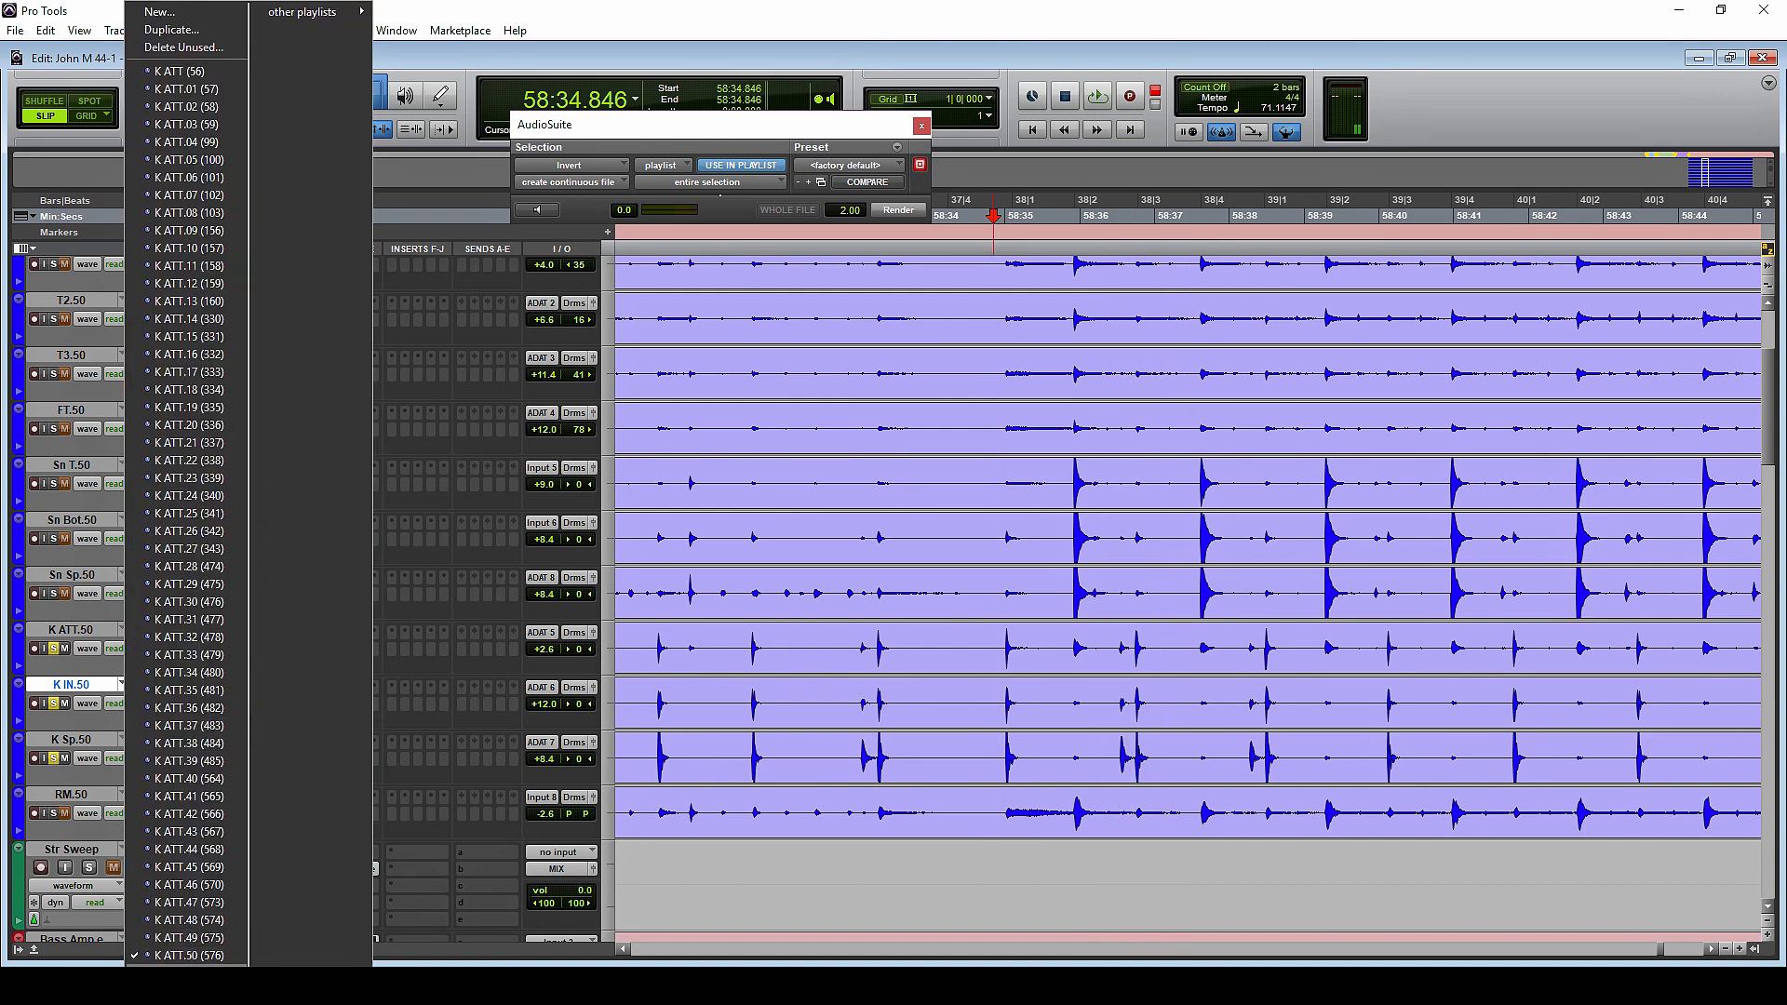
pyautogui.click(192, 972)
pyautogui.press('space')
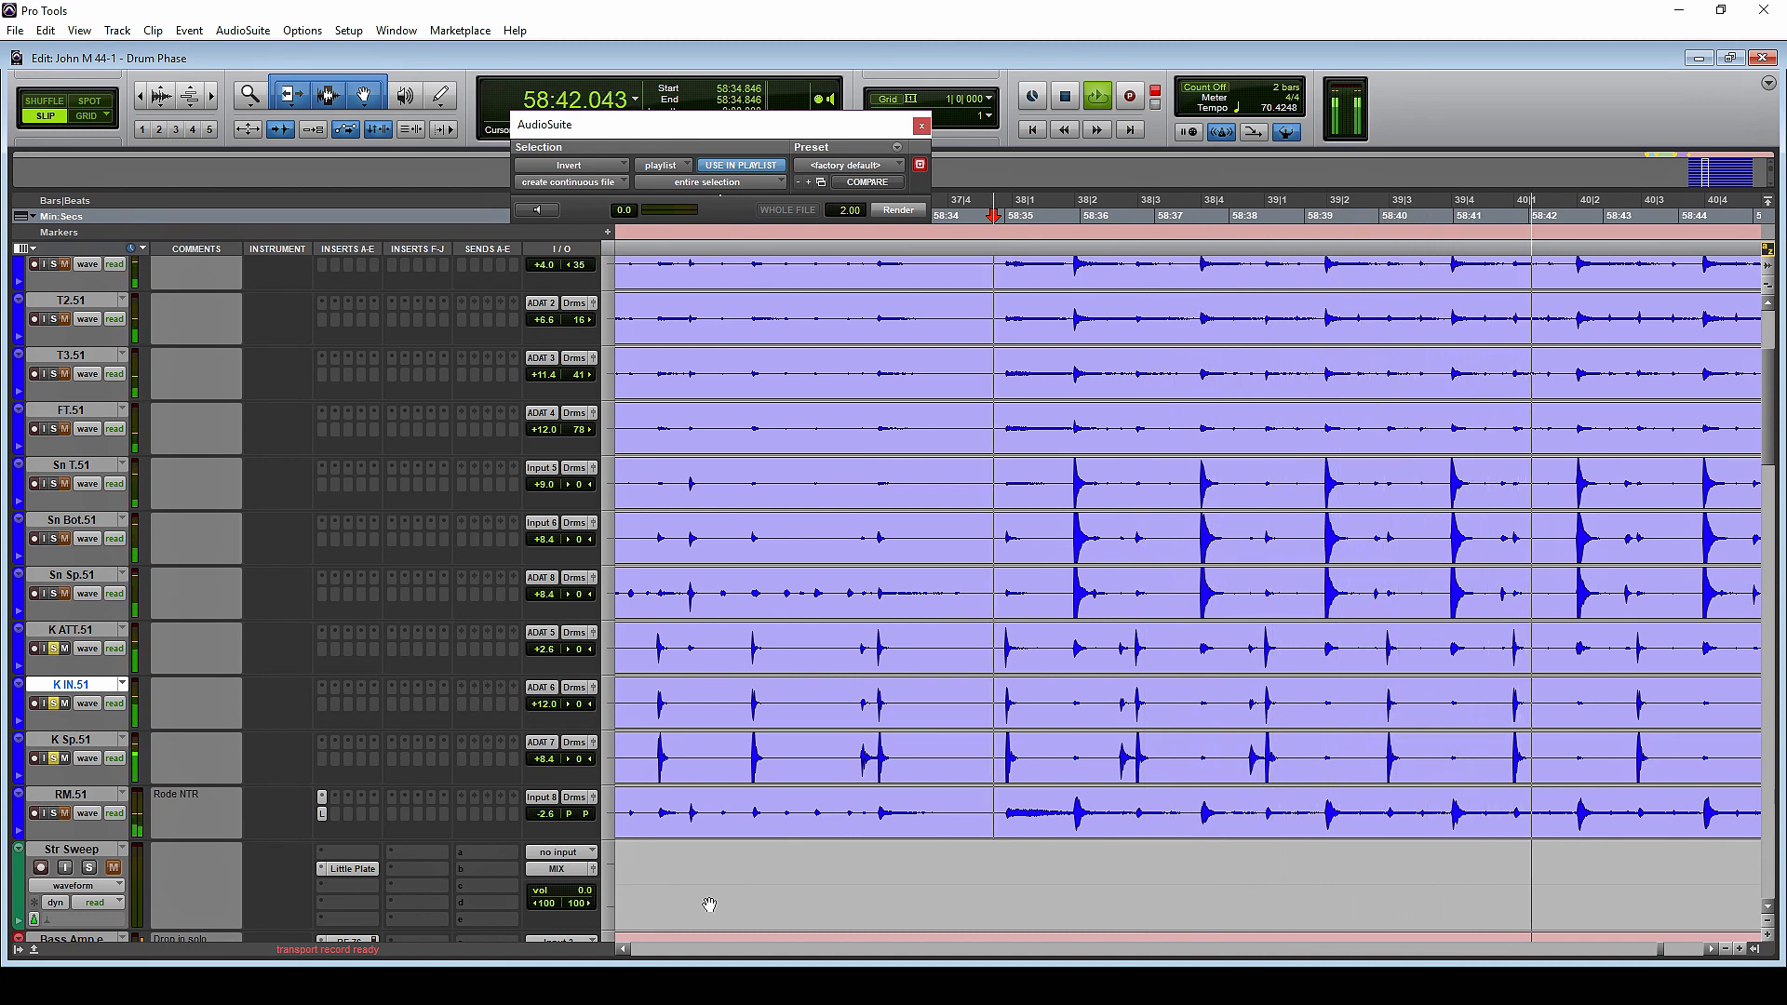
pyautogui.press('space')
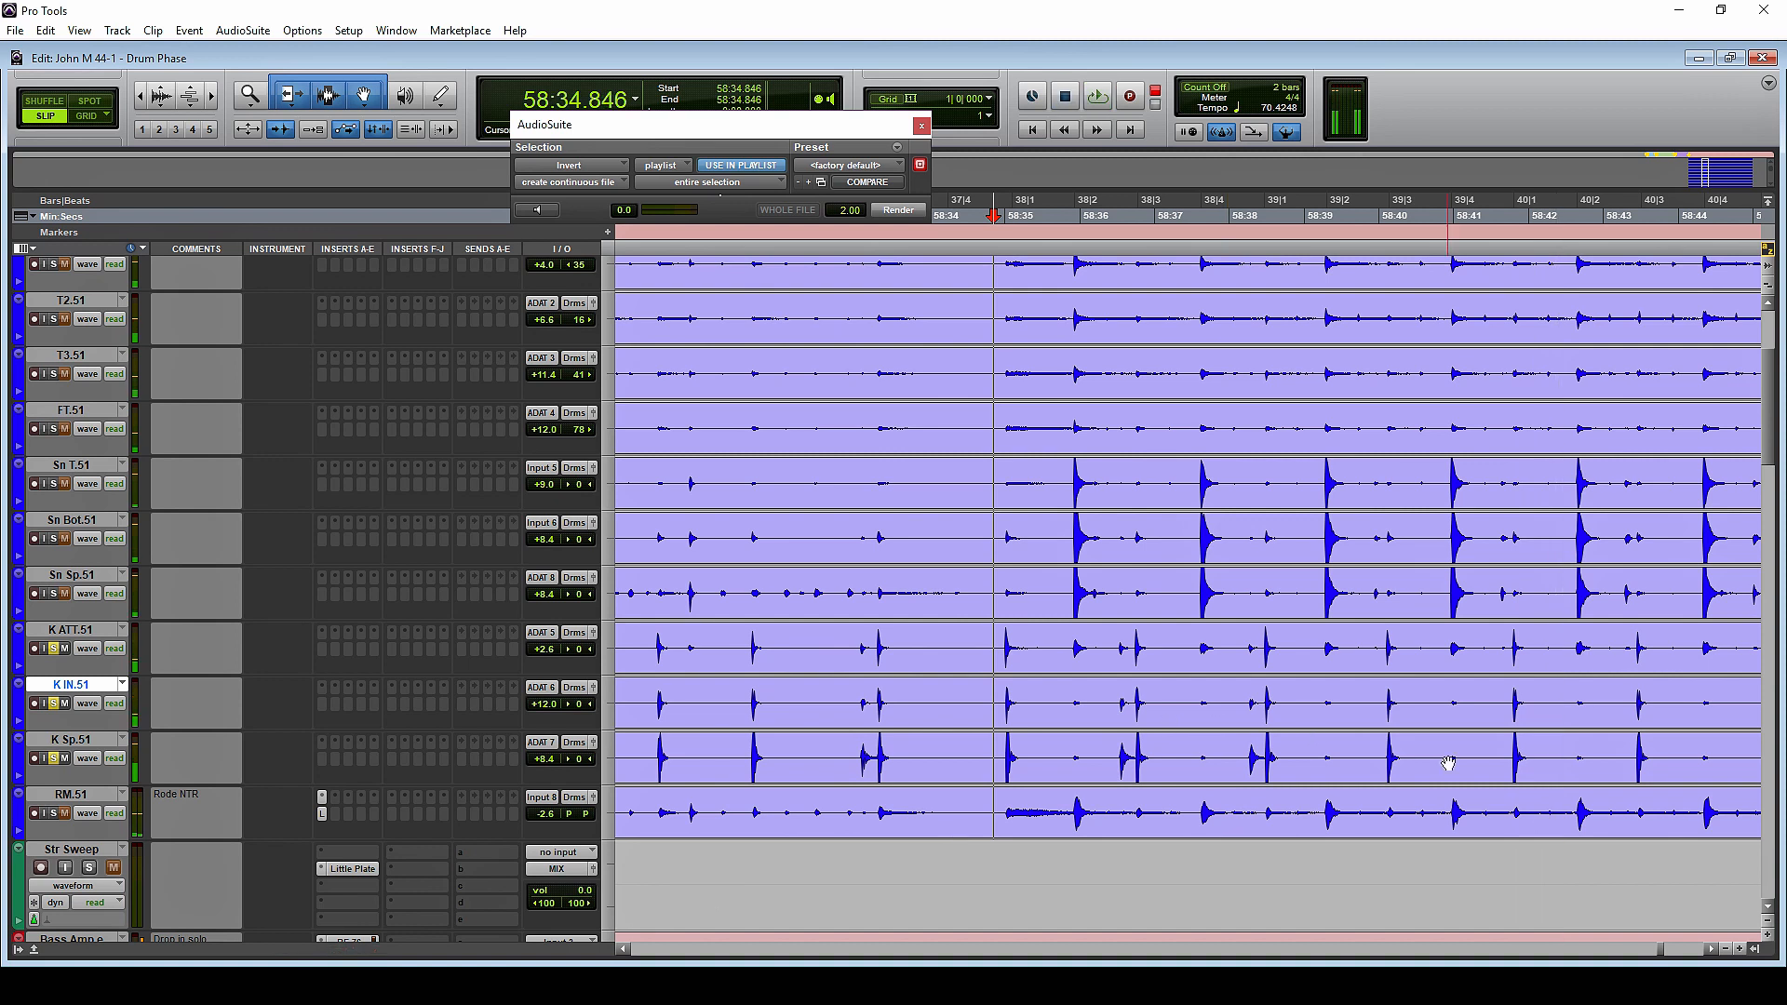
# Examine the kick hit near 58:41.778 up close, comparing the K ATT.51, K IN.51 and K Sp.51 waveforms
pyautogui.click(1512, 644)
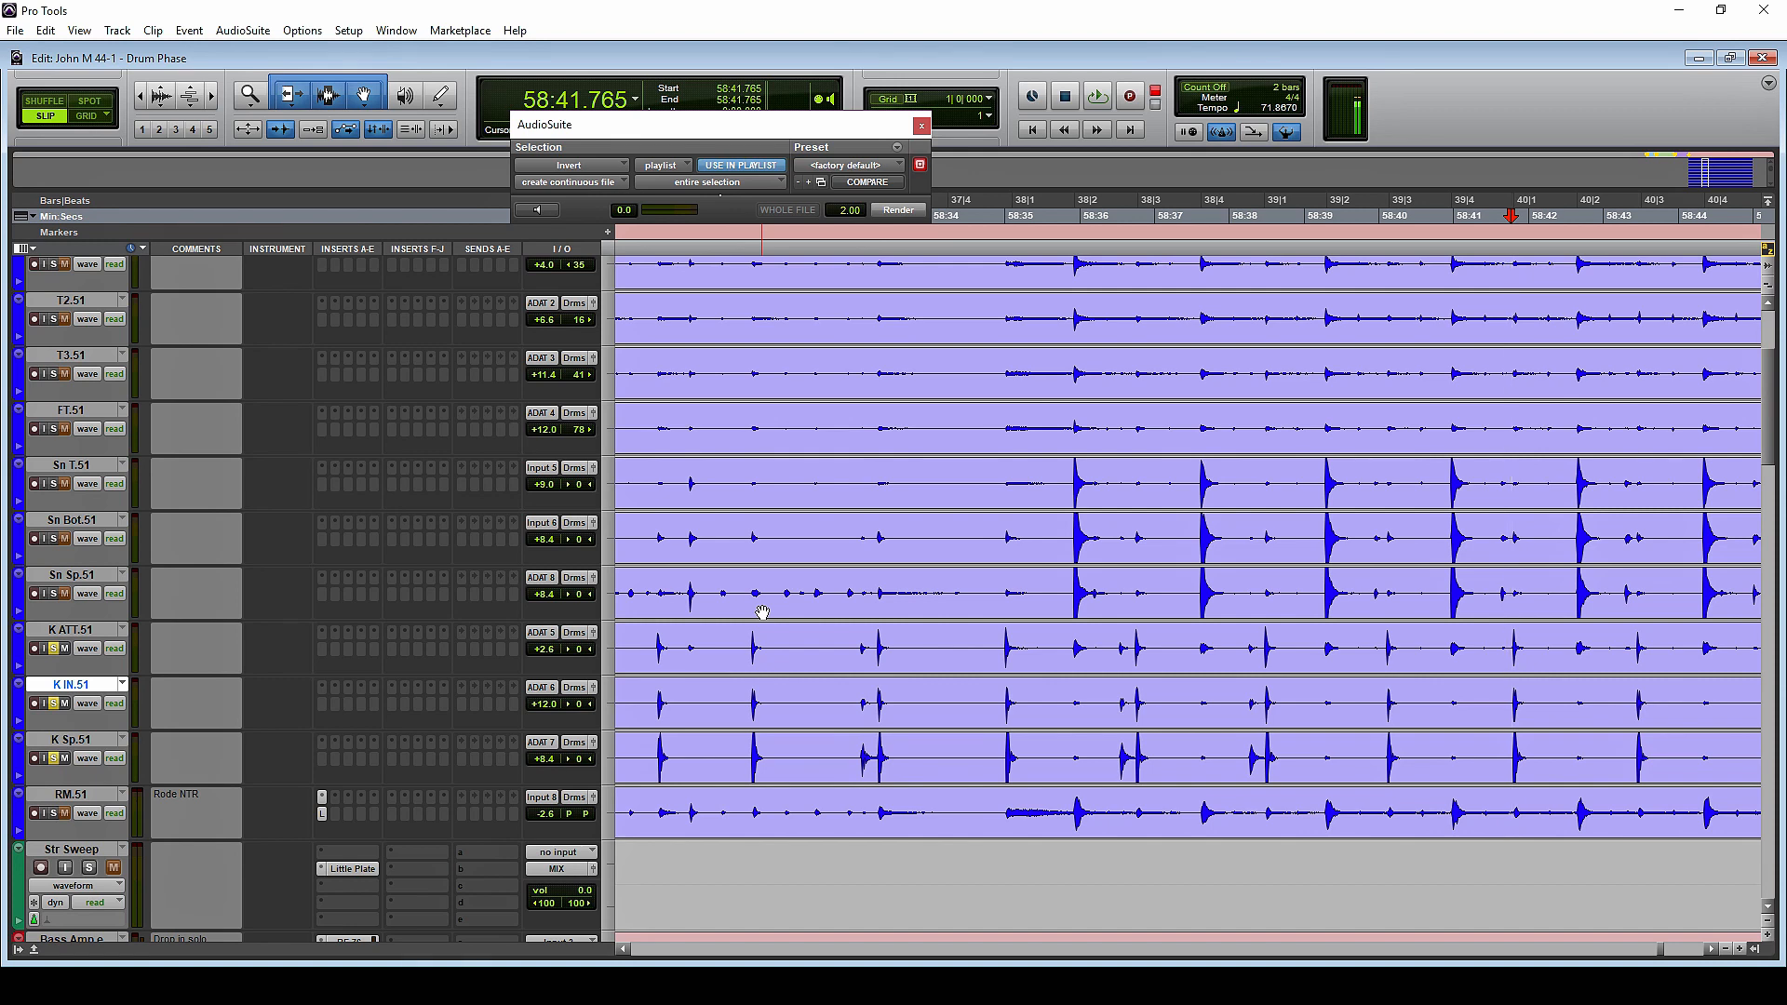
pyautogui.click(1509, 641)
pyautogui.click(1512, 647)
pyautogui.press('t')
pyautogui.press('t')
pyautogui.press('t')
pyautogui.press('t')
pyautogui.press('t')
pyautogui.press('t')
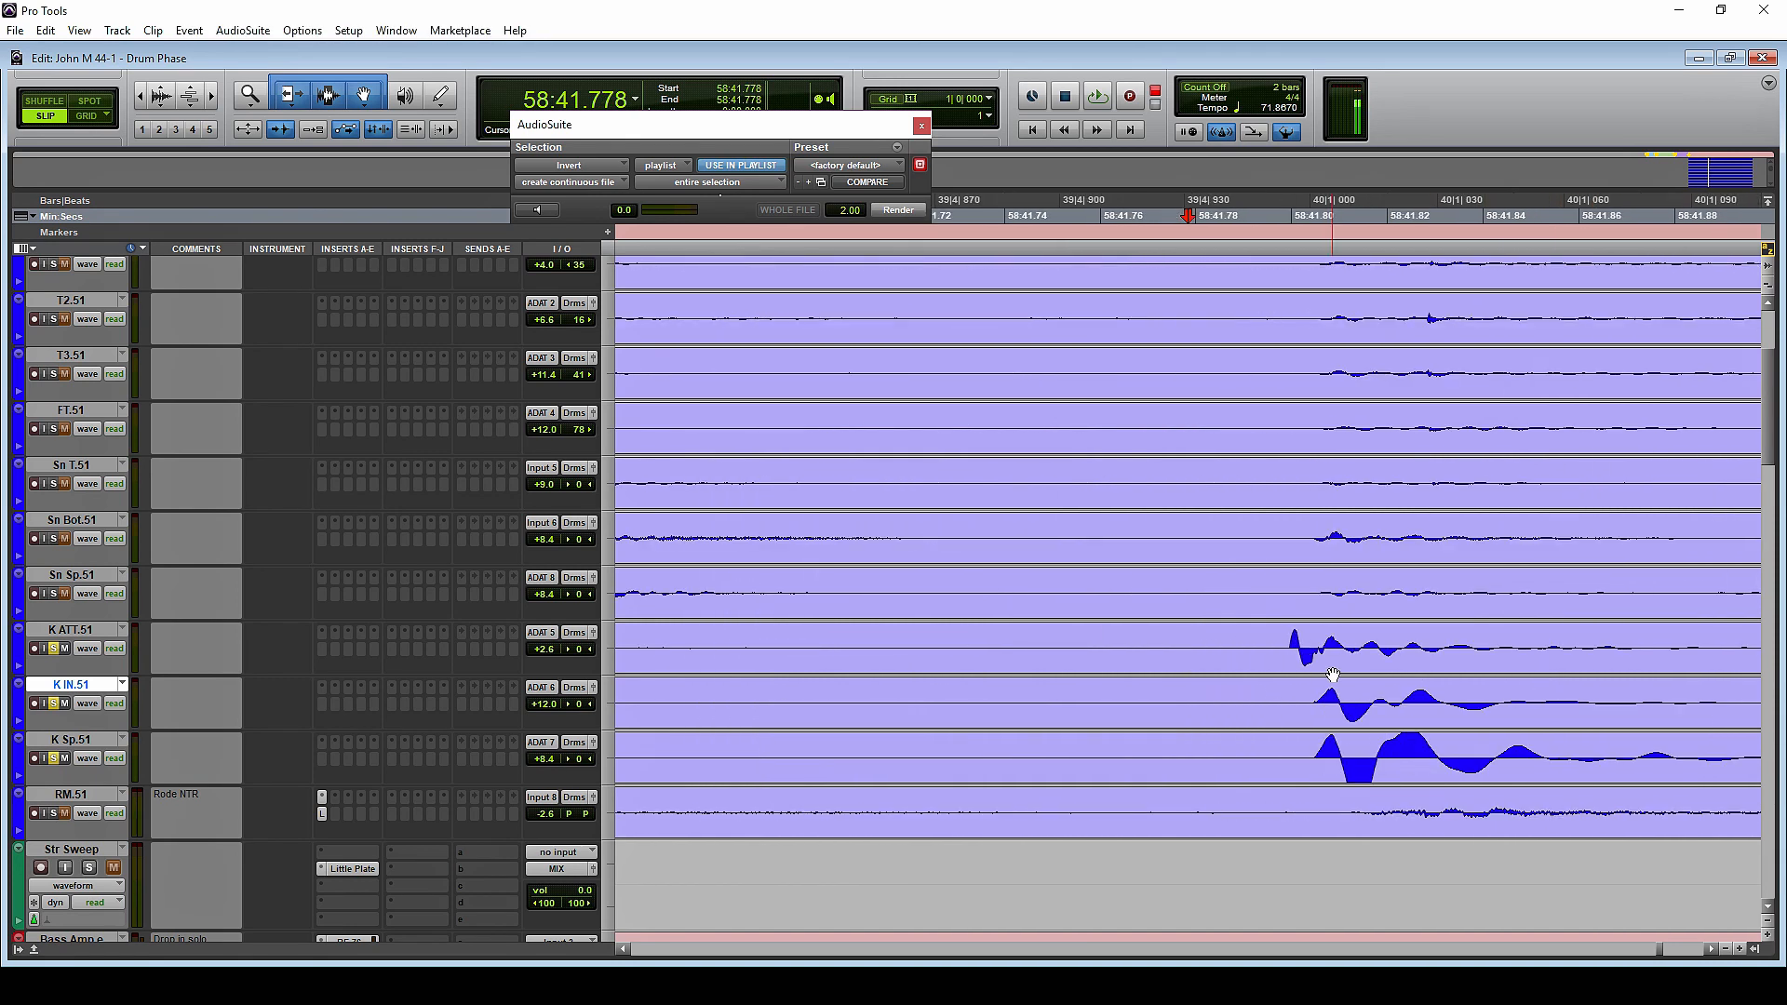
pyautogui.scroll(1, 1366, 670)
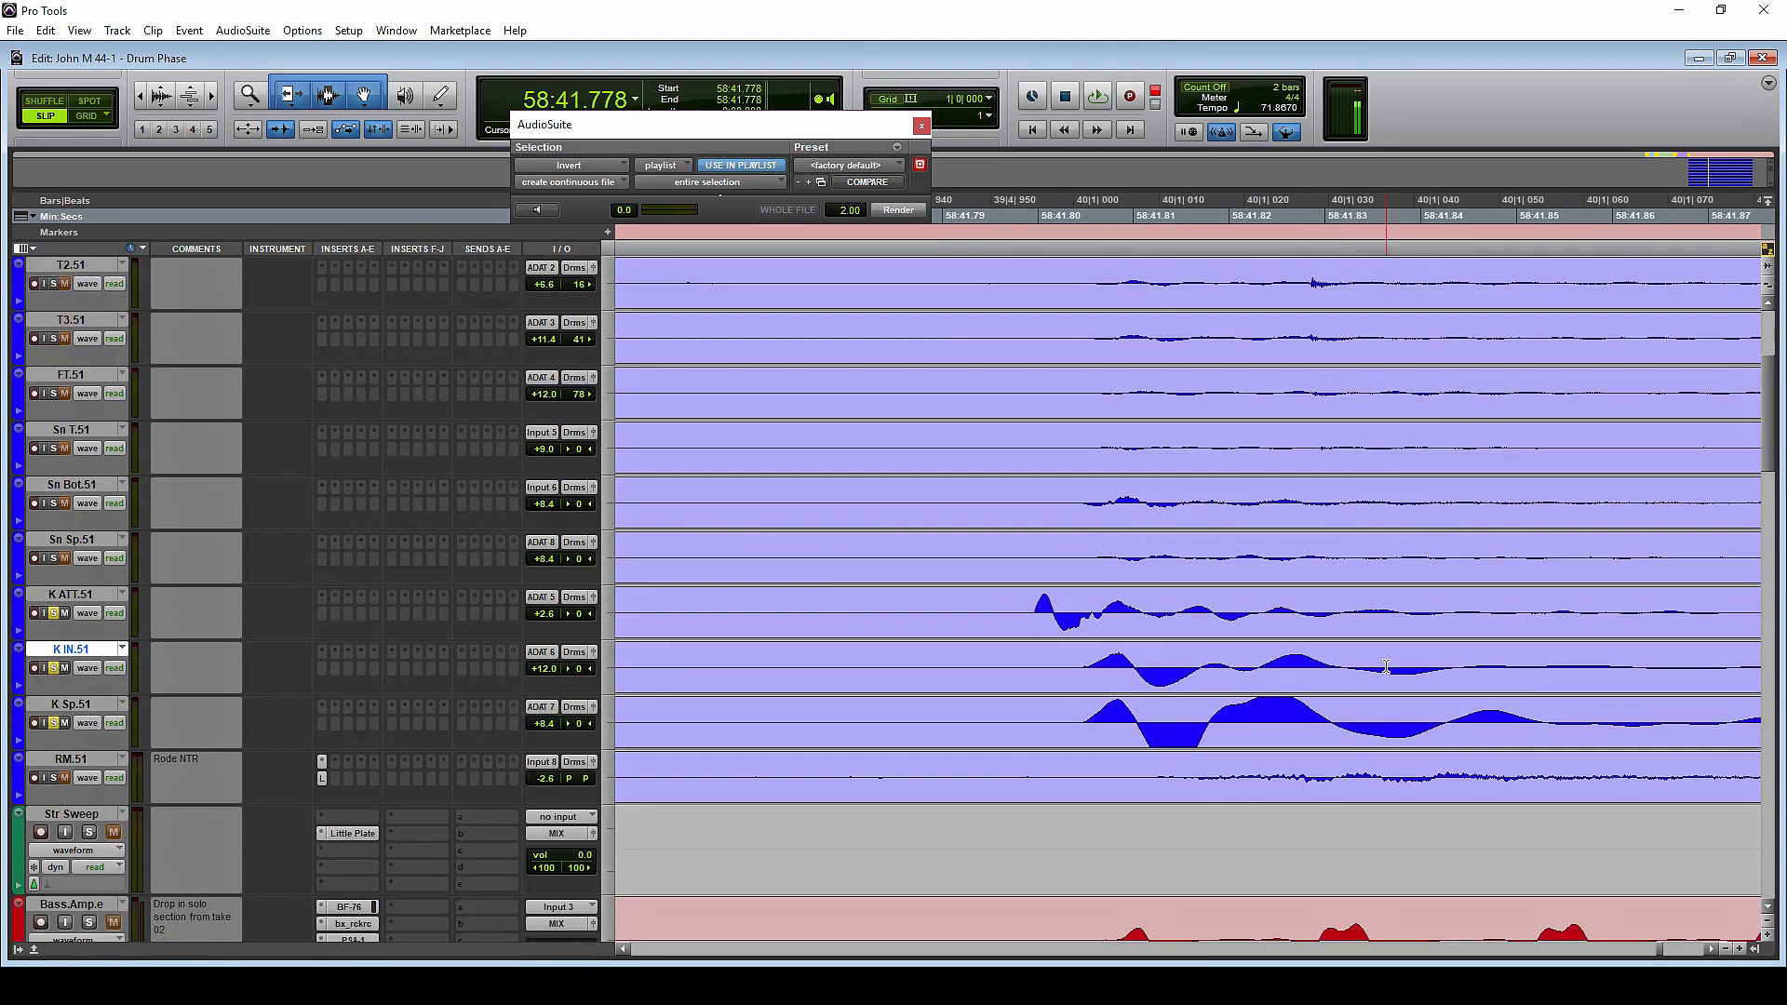
# Compare the K ATT.51, K IN.51 and K Sp.51 waveforms up close at the kick hits near 58:41.805 and 58:46.874
pyautogui.click(1095, 609)
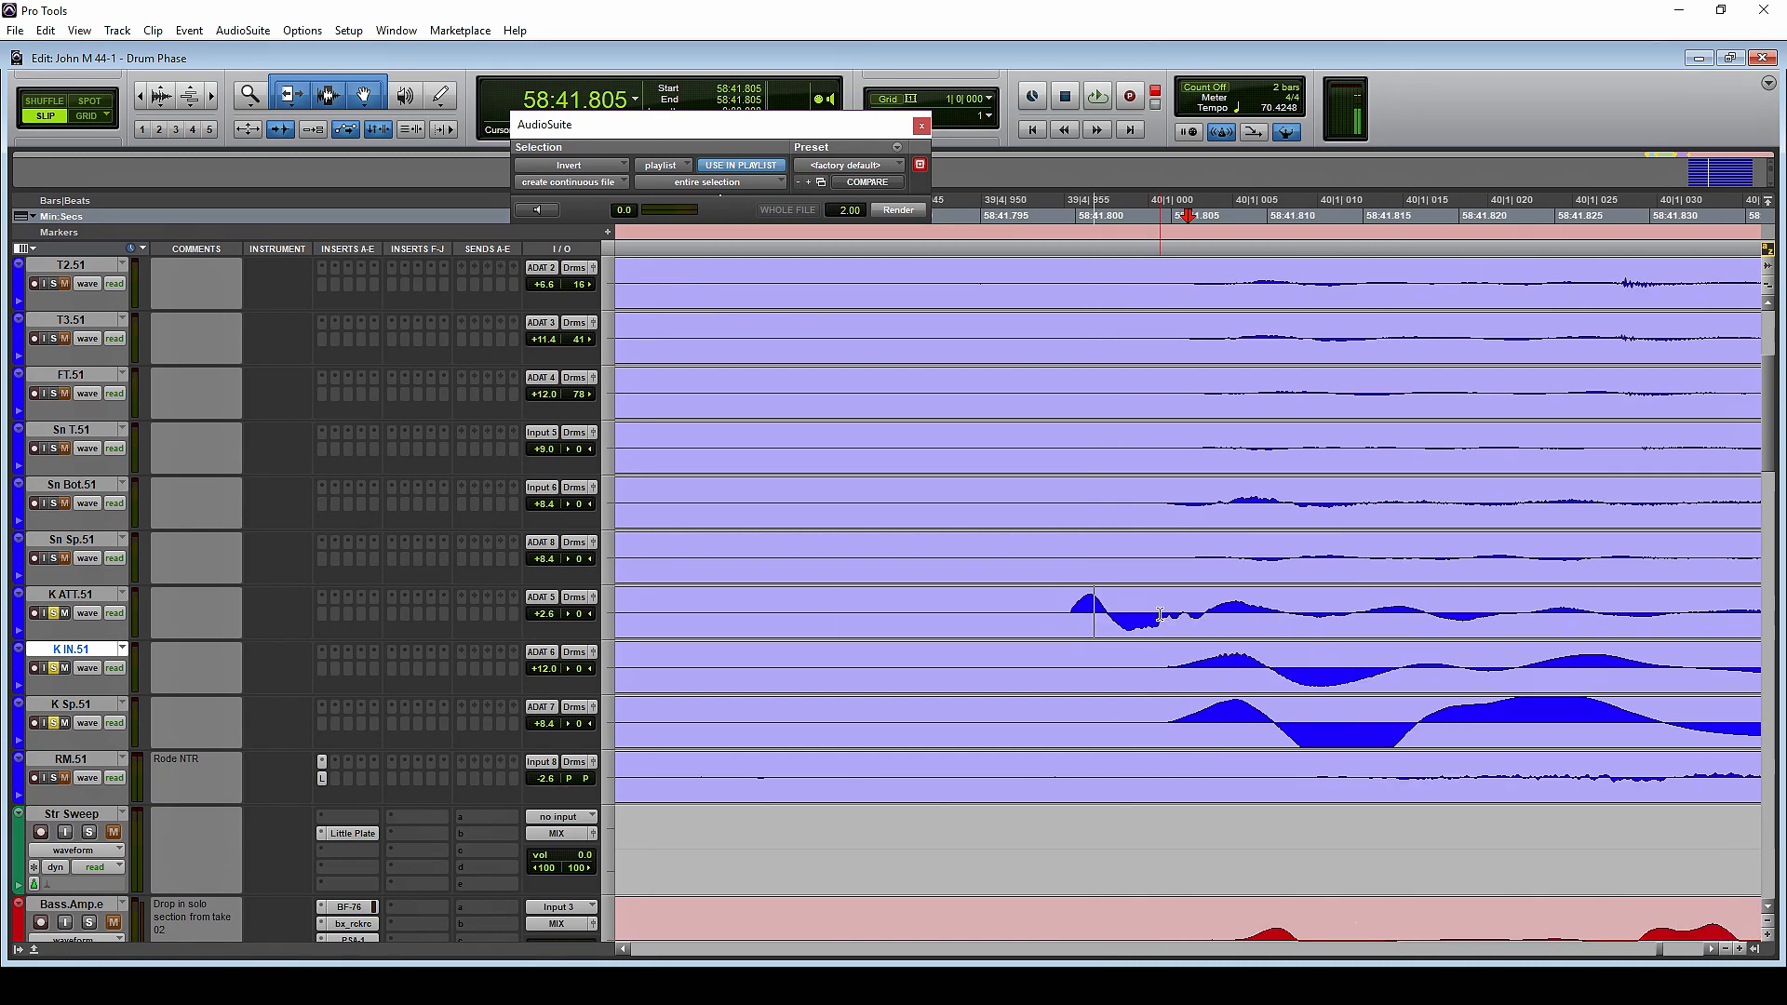
pyautogui.scroll(1, 1196, 623)
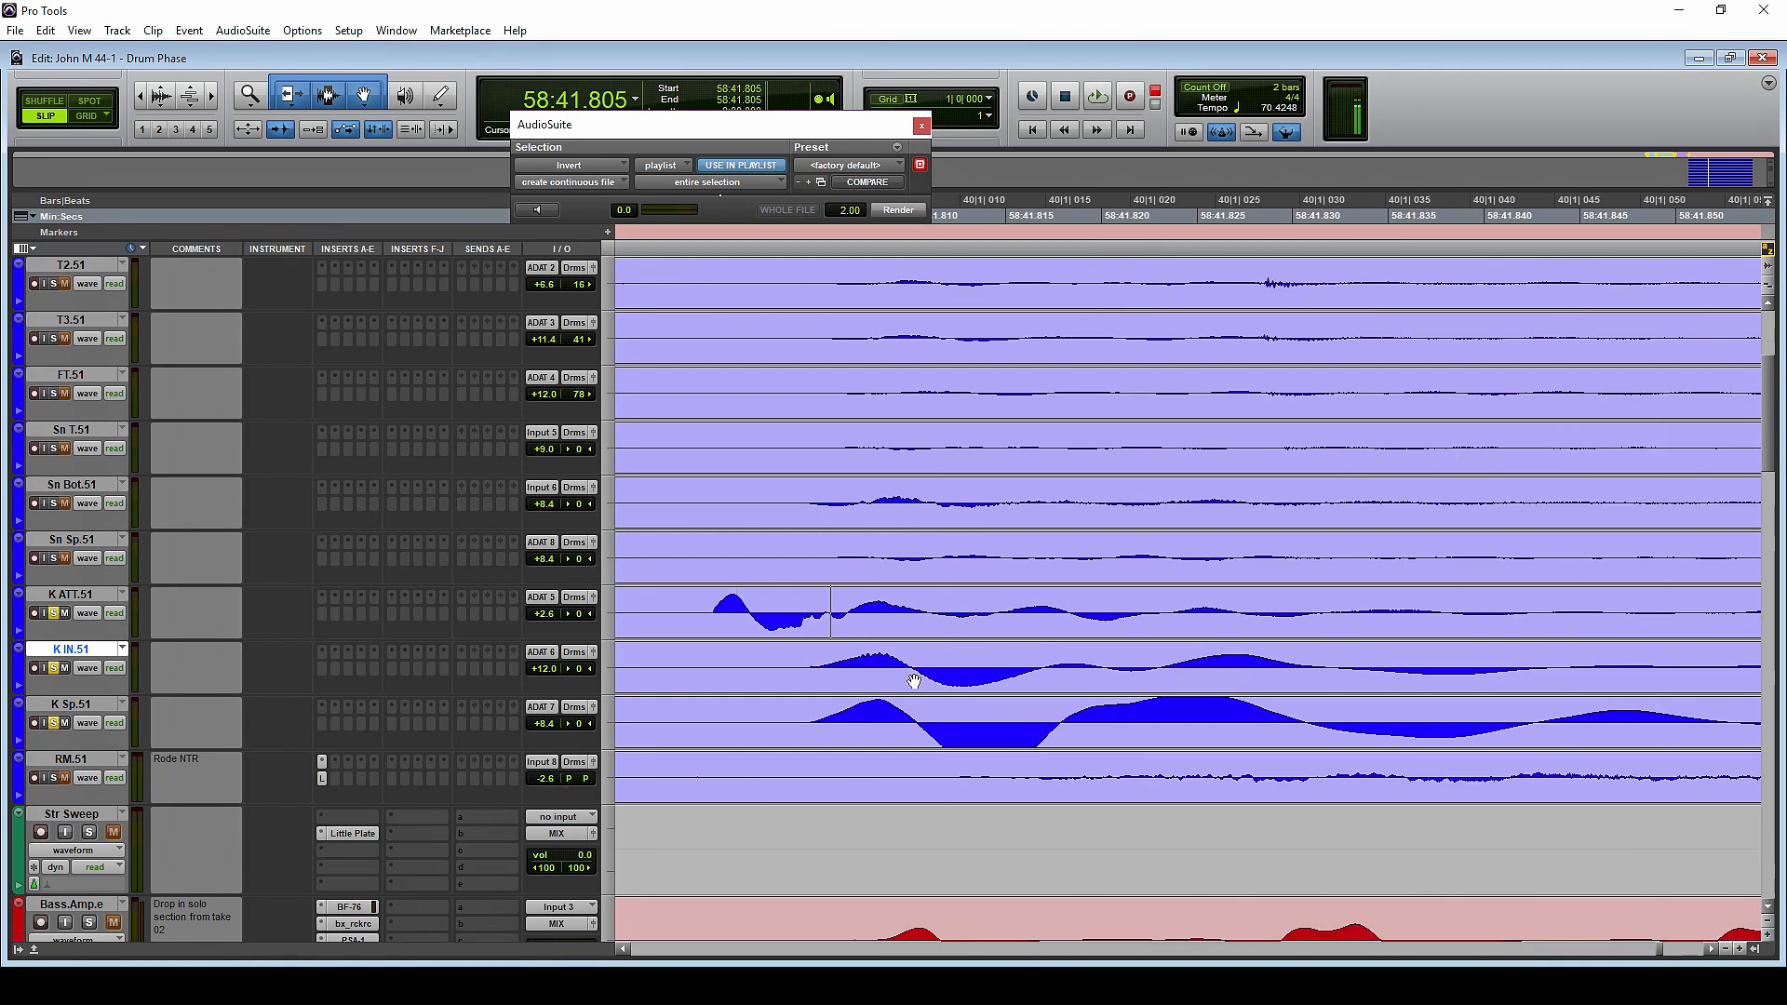
pyautogui.scroll(-7, 912, 682)
pyautogui.click(1519, 604)
pyautogui.click(1525, 612)
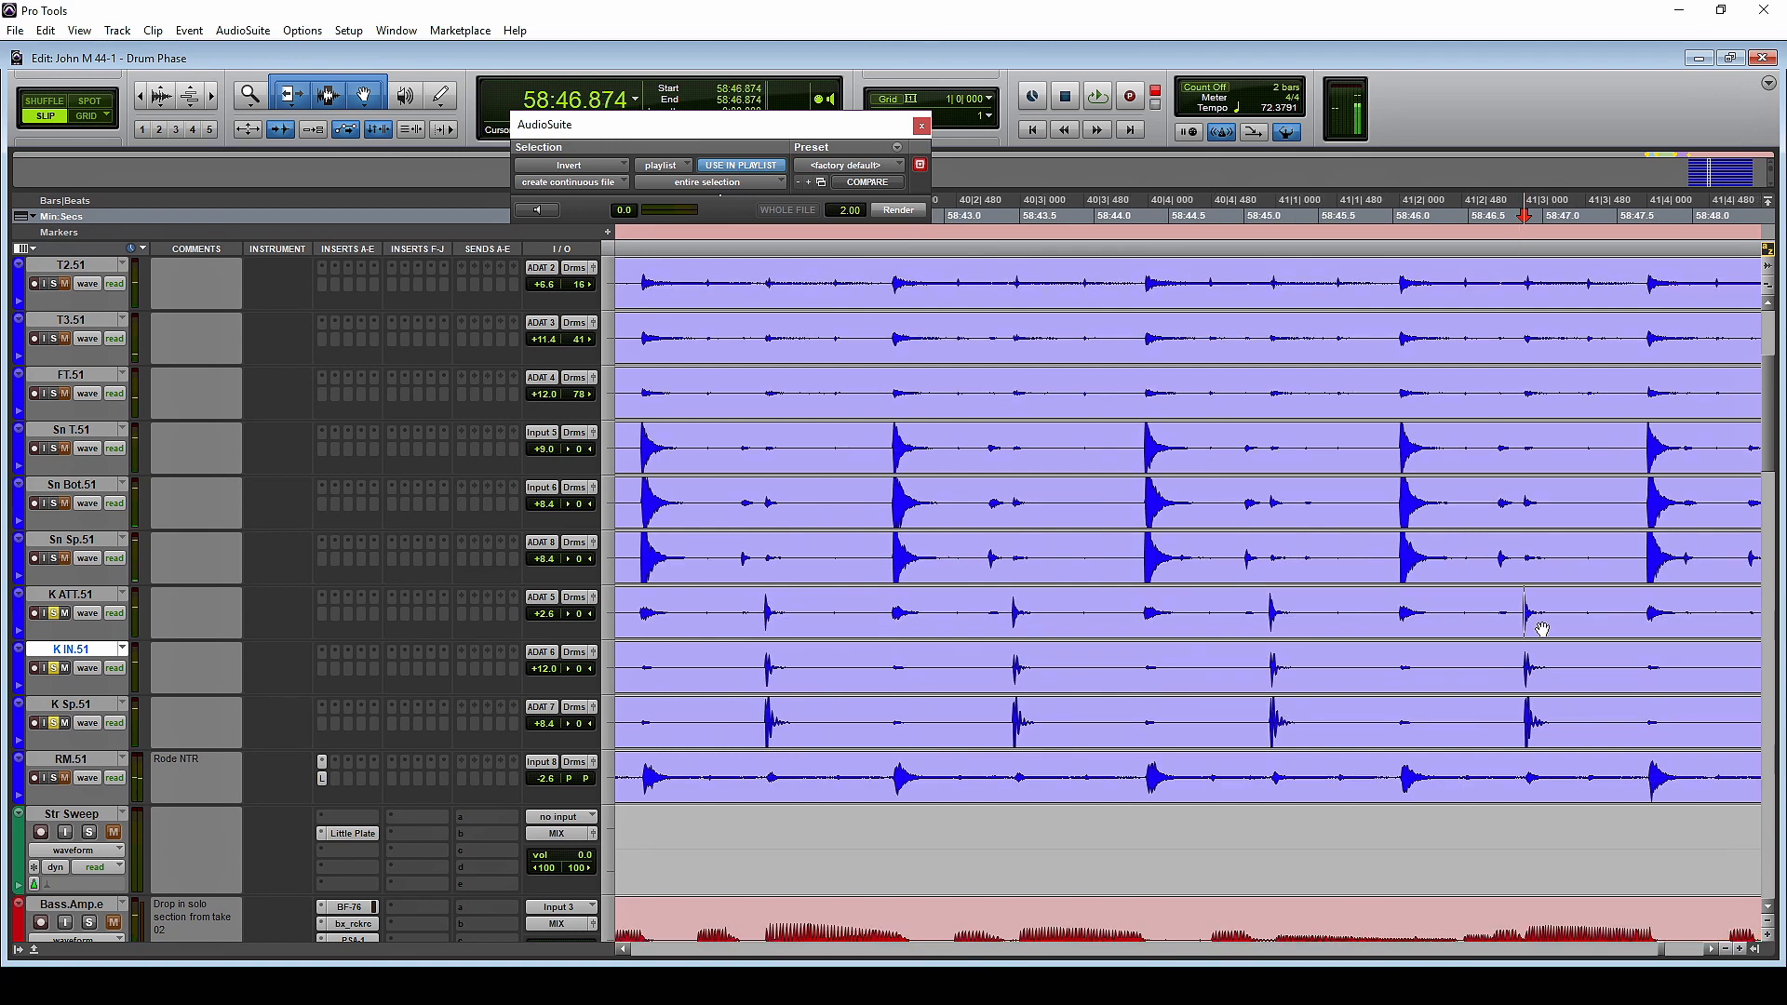
pyautogui.scroll(5, 1661, 677)
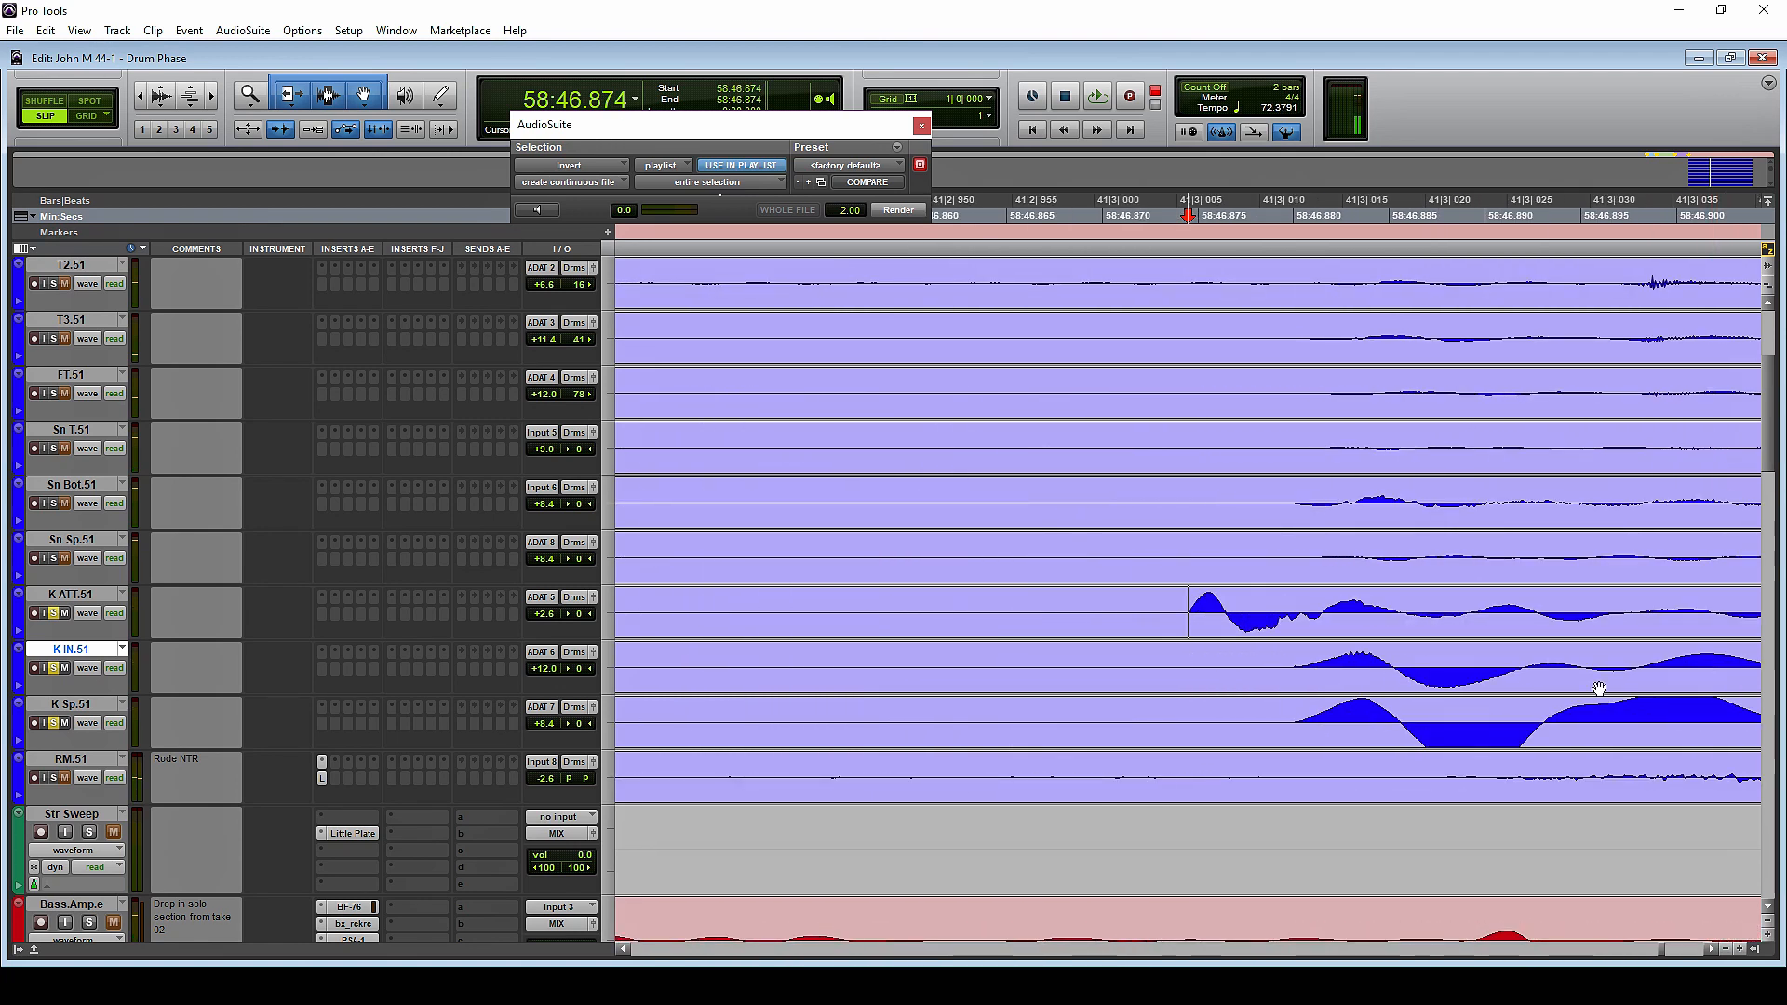
pyautogui.scroll(1, 1582, 689)
pyautogui.click(1128, 611)
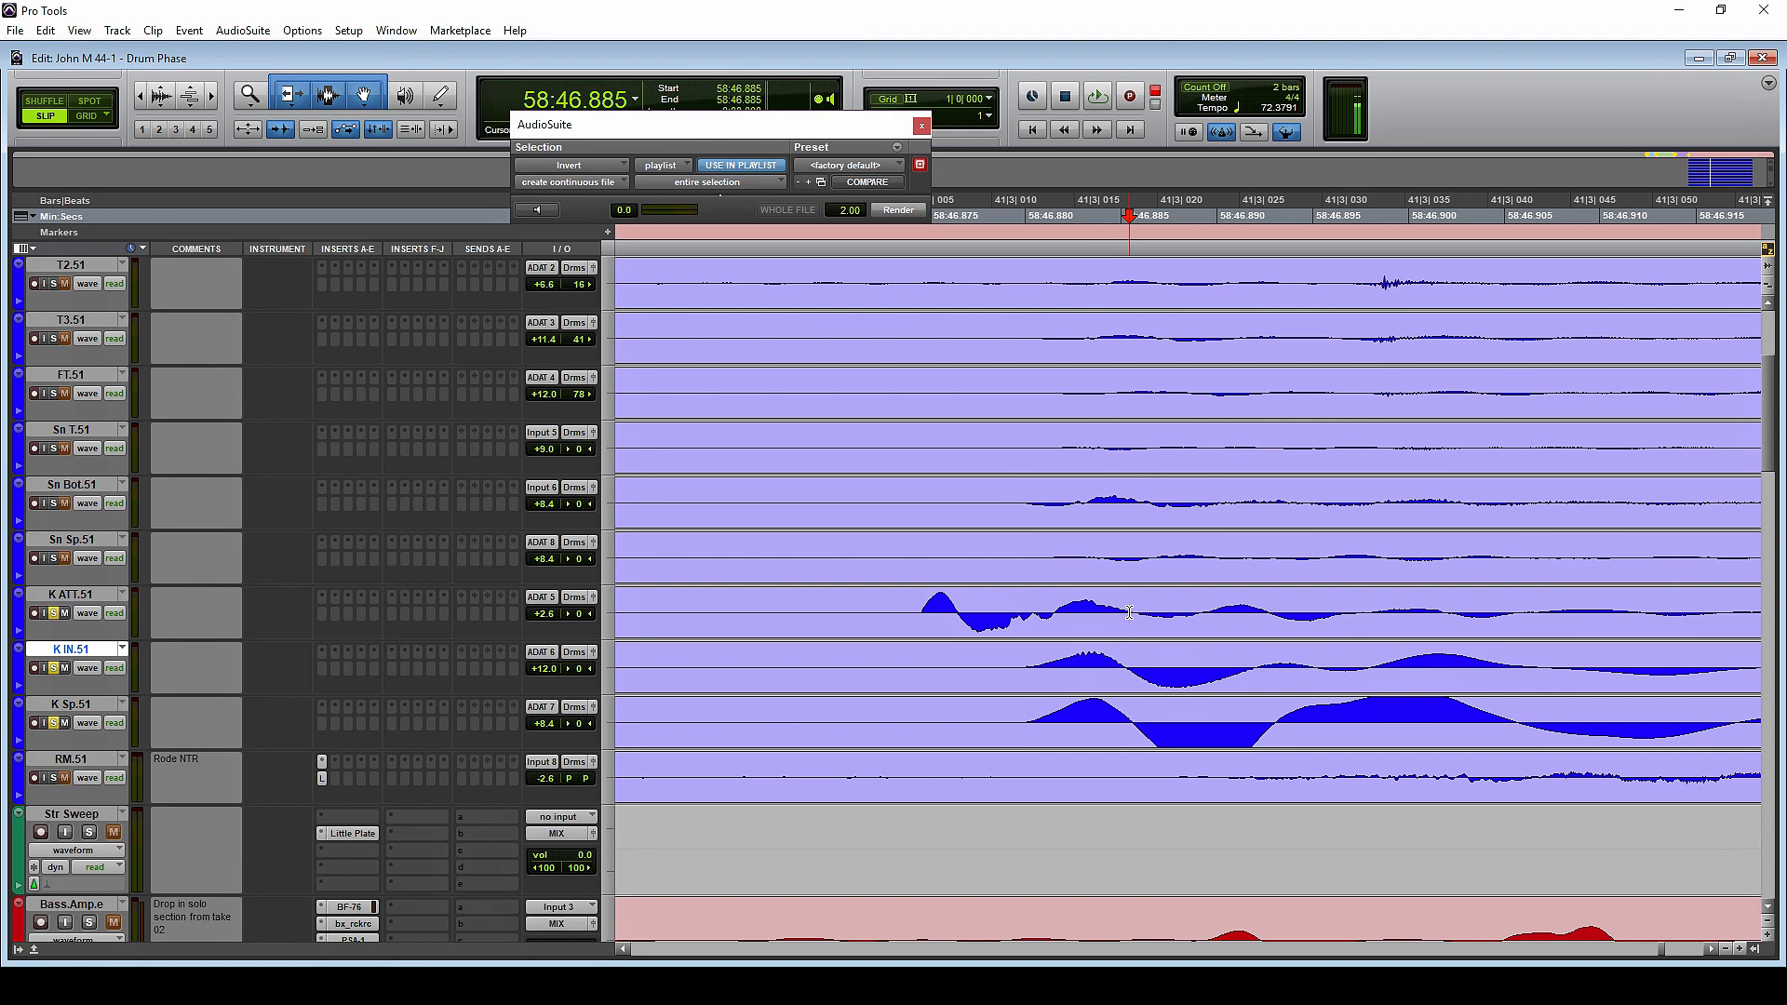
pyautogui.scroll(-5, 1129, 611)
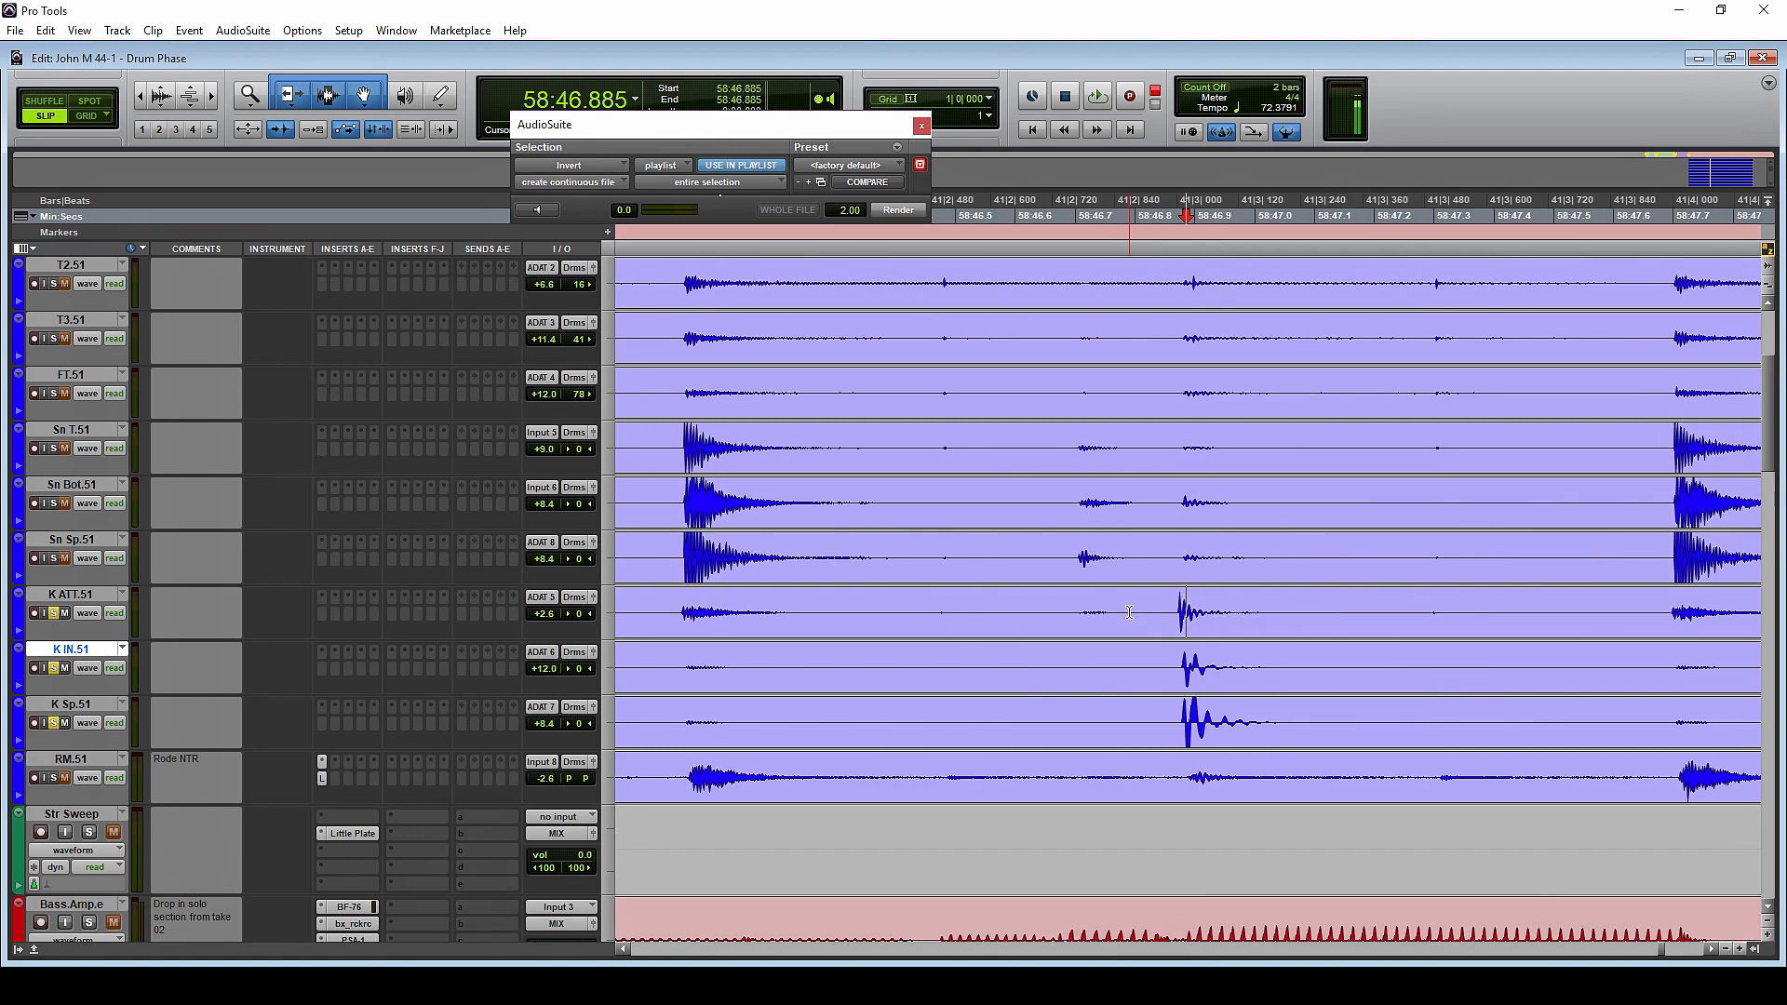
pyautogui.scroll(-2, 1129, 612)
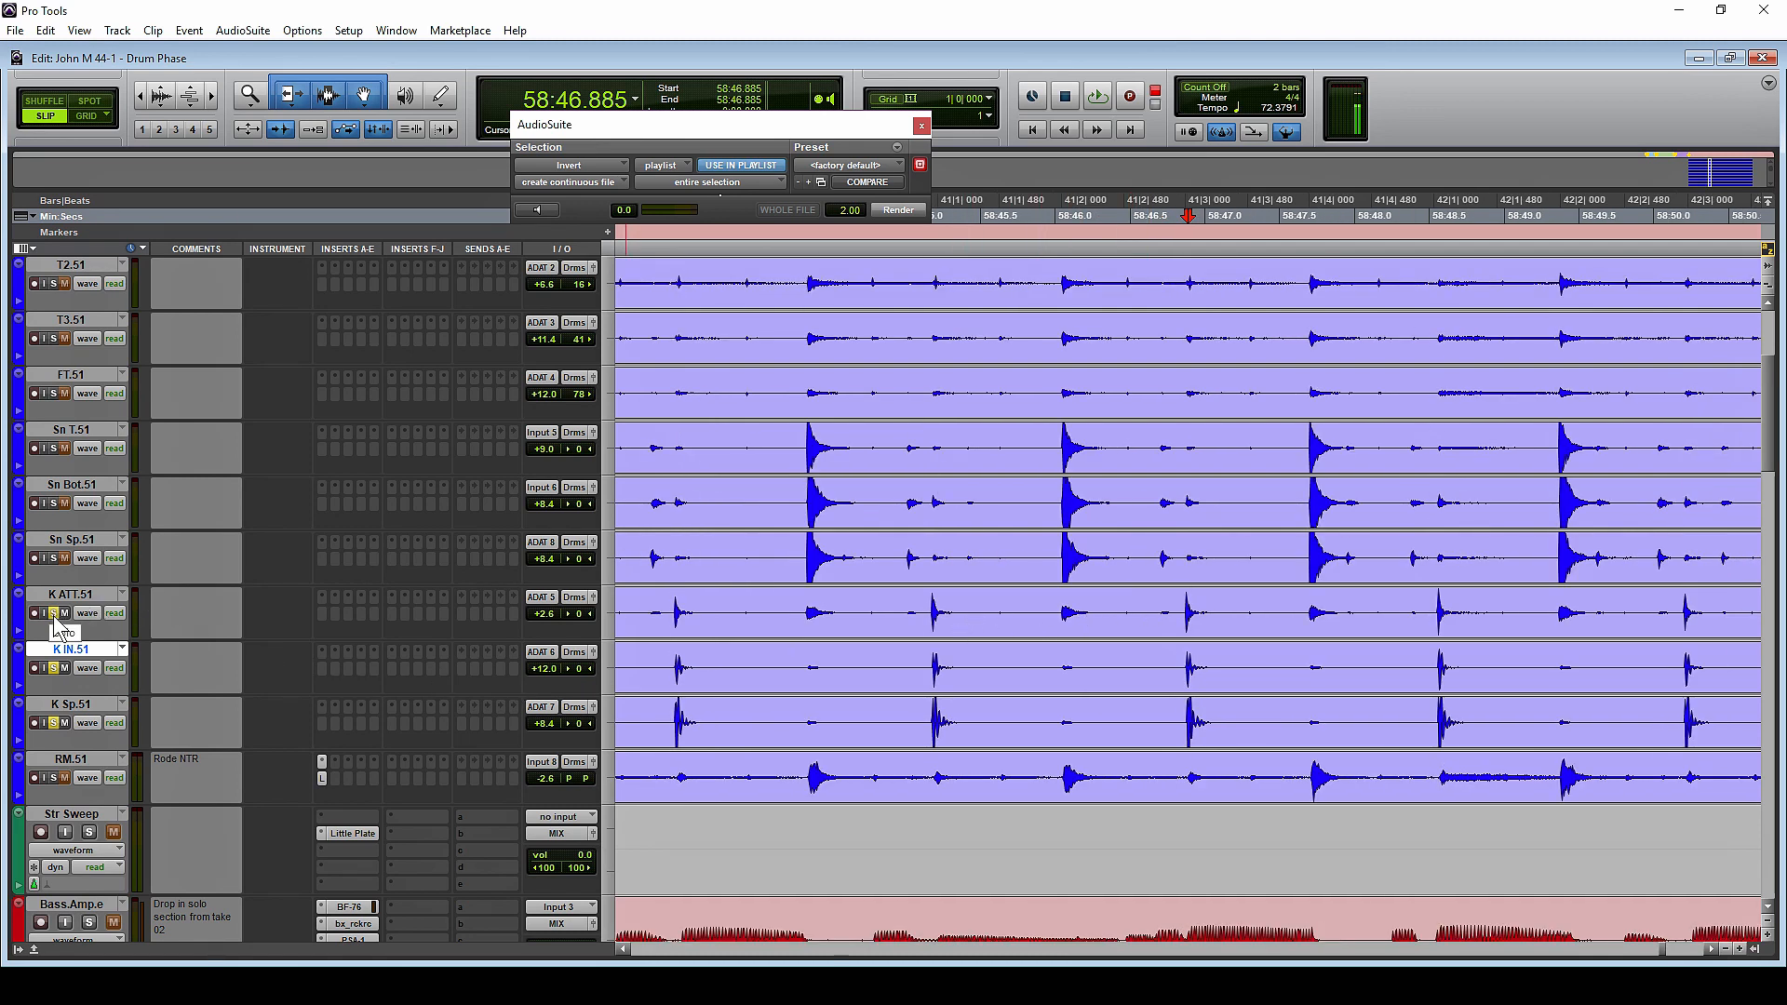
# Unsolo the grouped kick tracks and move the OH WIDE.51 and OH.51 tracks together to directly above Sn T.51
pyautogui.click(54, 612)
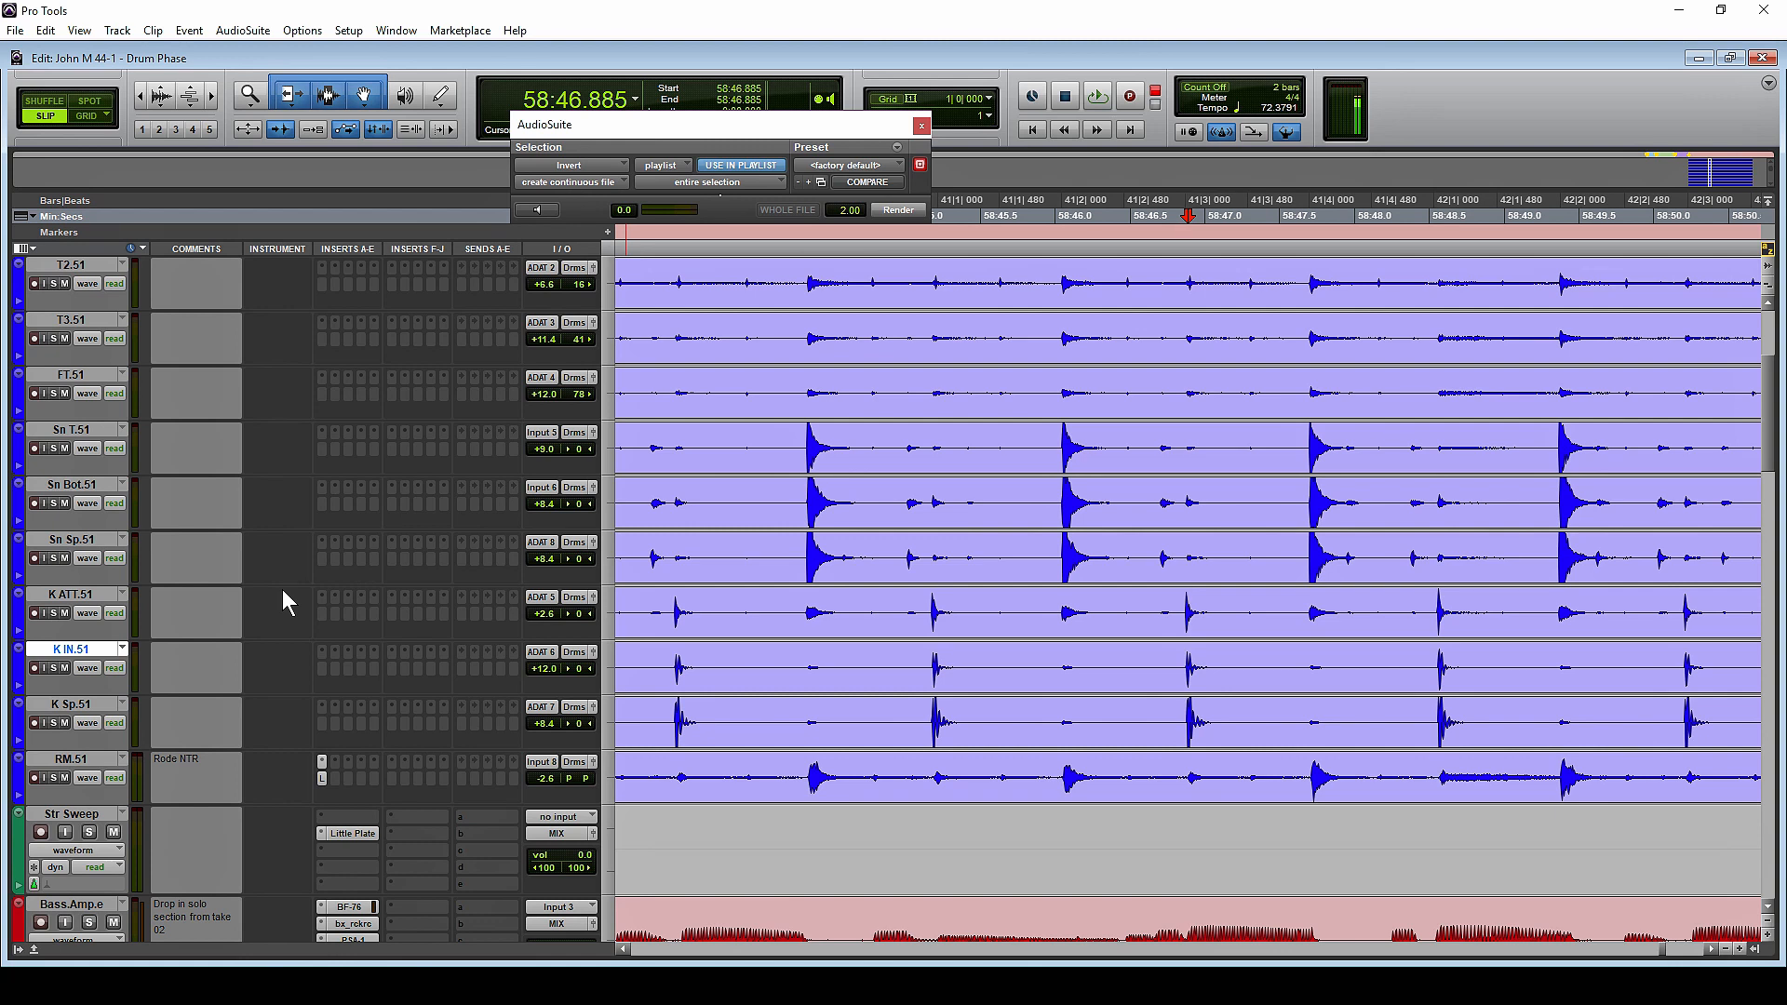
pyautogui.click(101, 540)
pyautogui.keyDown('shift'); pyautogui.click(90, 433); pyautogui.keyUp('shift')
pyautogui.scroll(5, 404, 547)
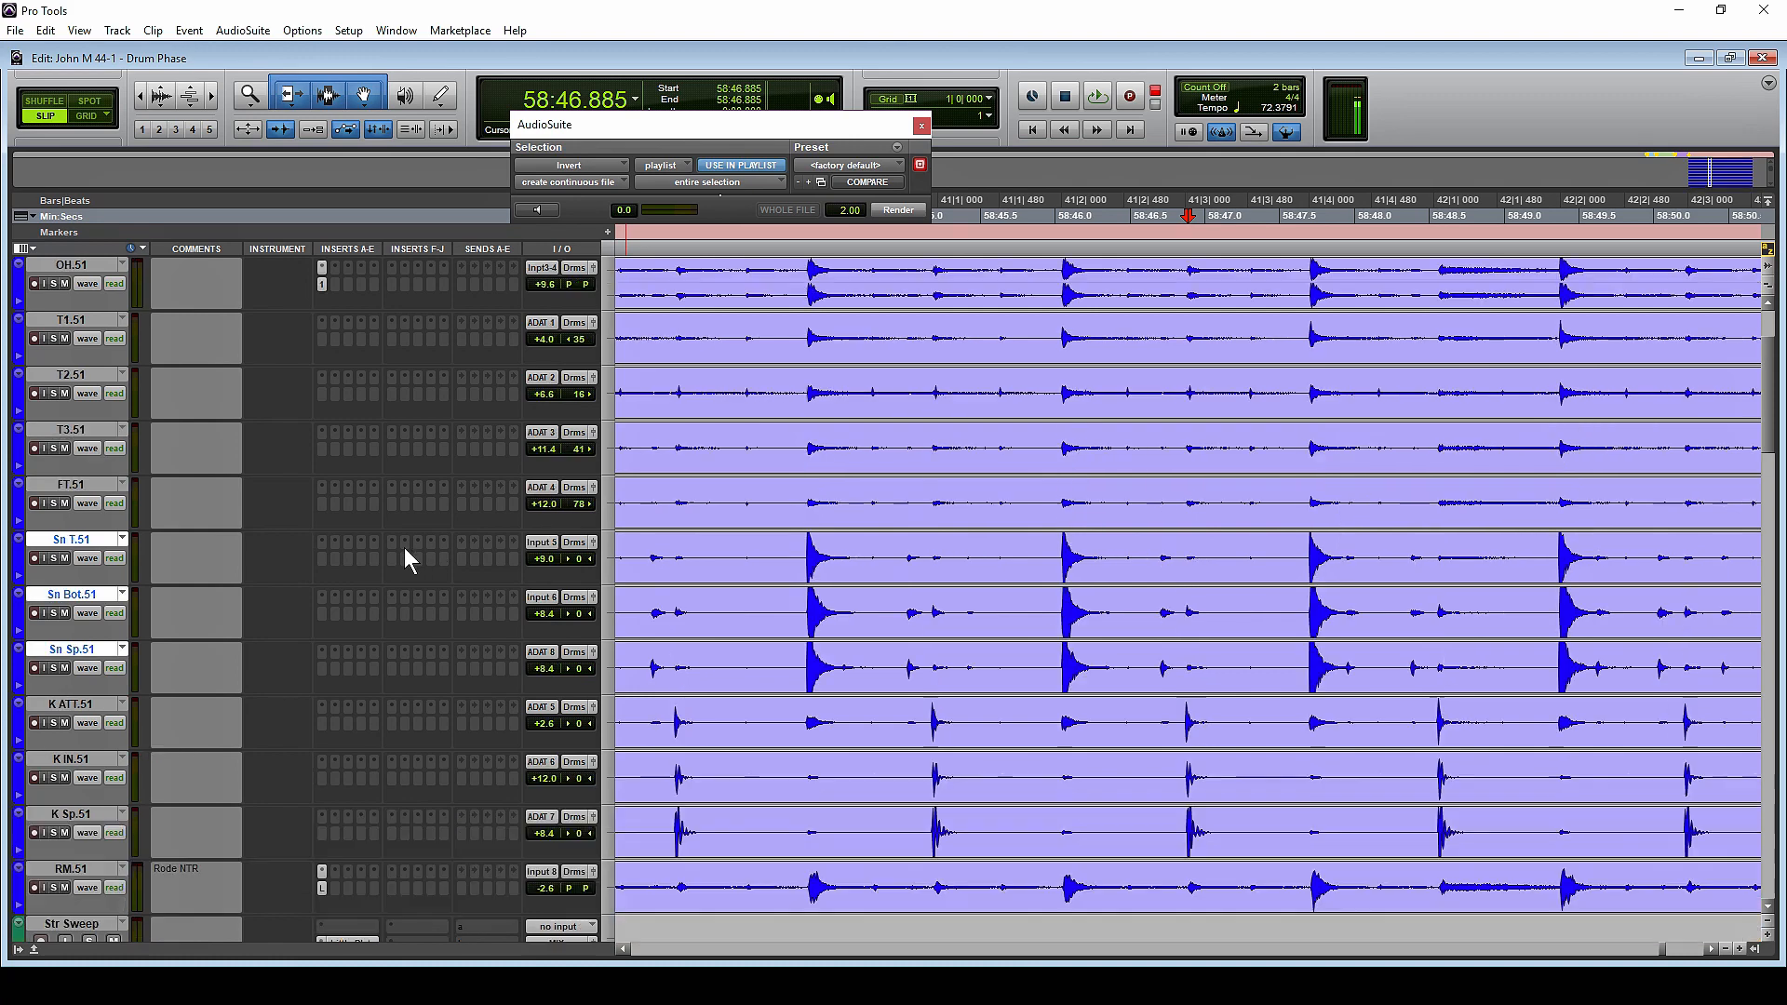
pyautogui.click(78, 409)
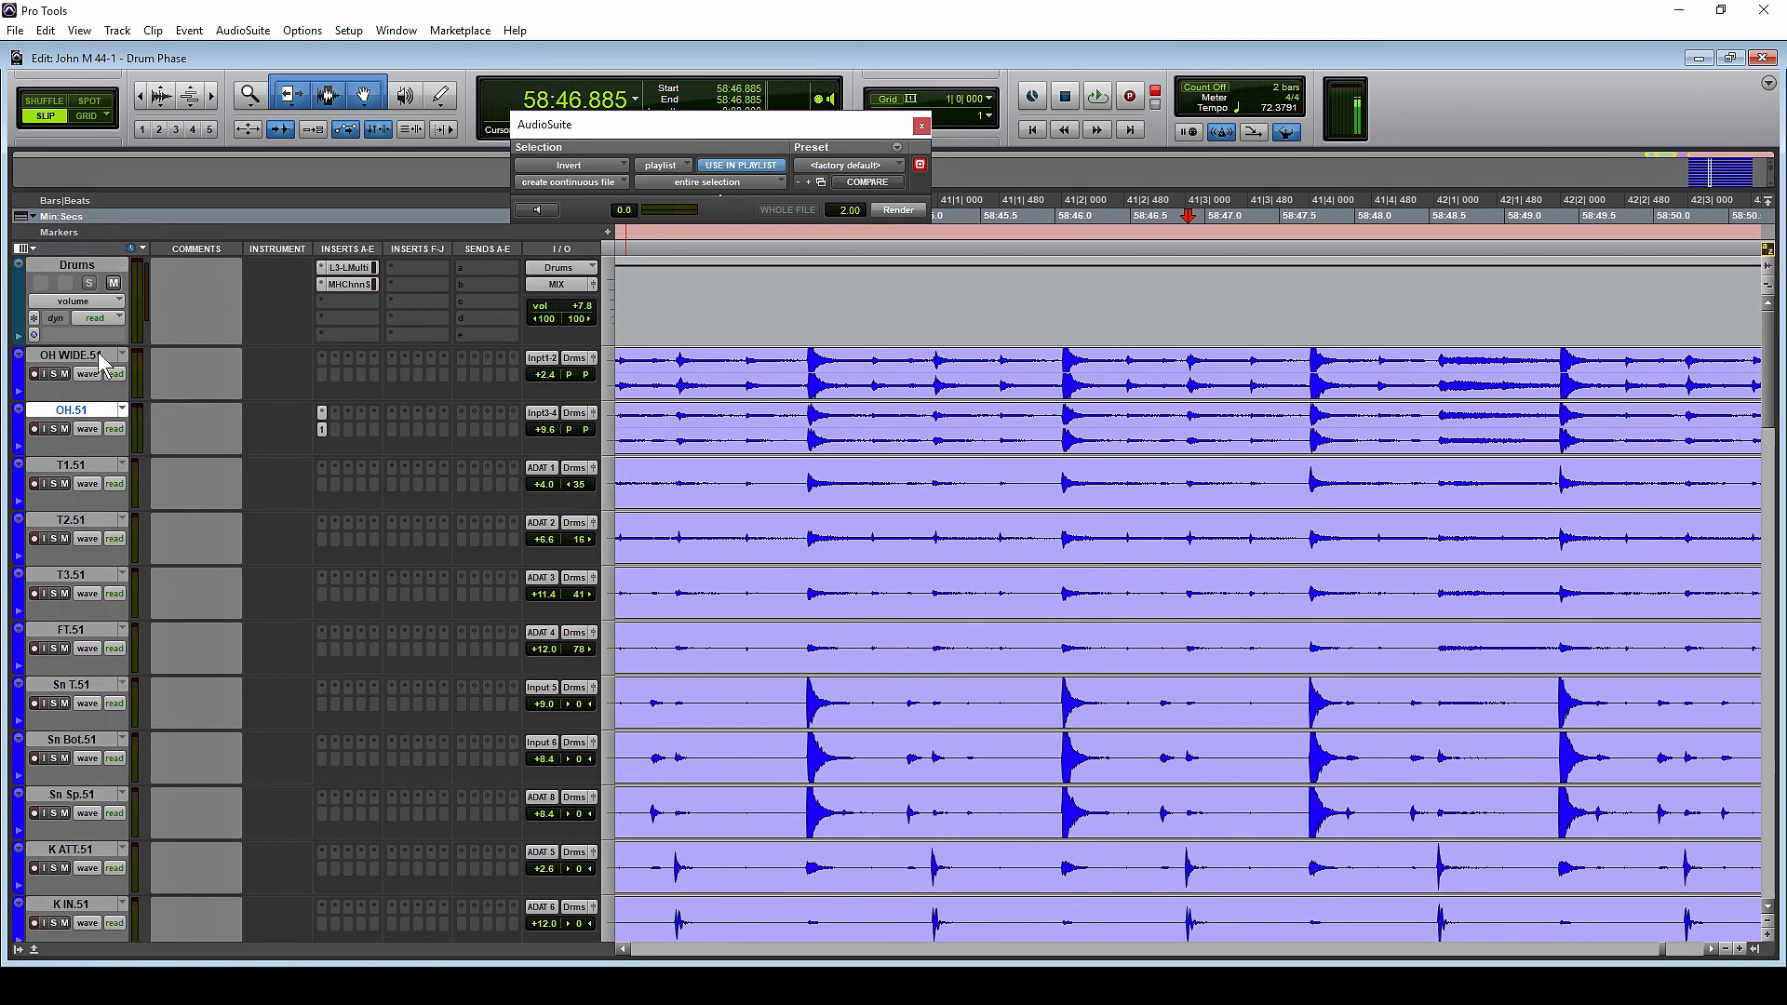
pyautogui.keyDown('shift'); pyautogui.click(93, 359); pyautogui.keyUp('shift')
pyautogui.moveTo(82, 360); pyautogui.dragTo(128, 691)
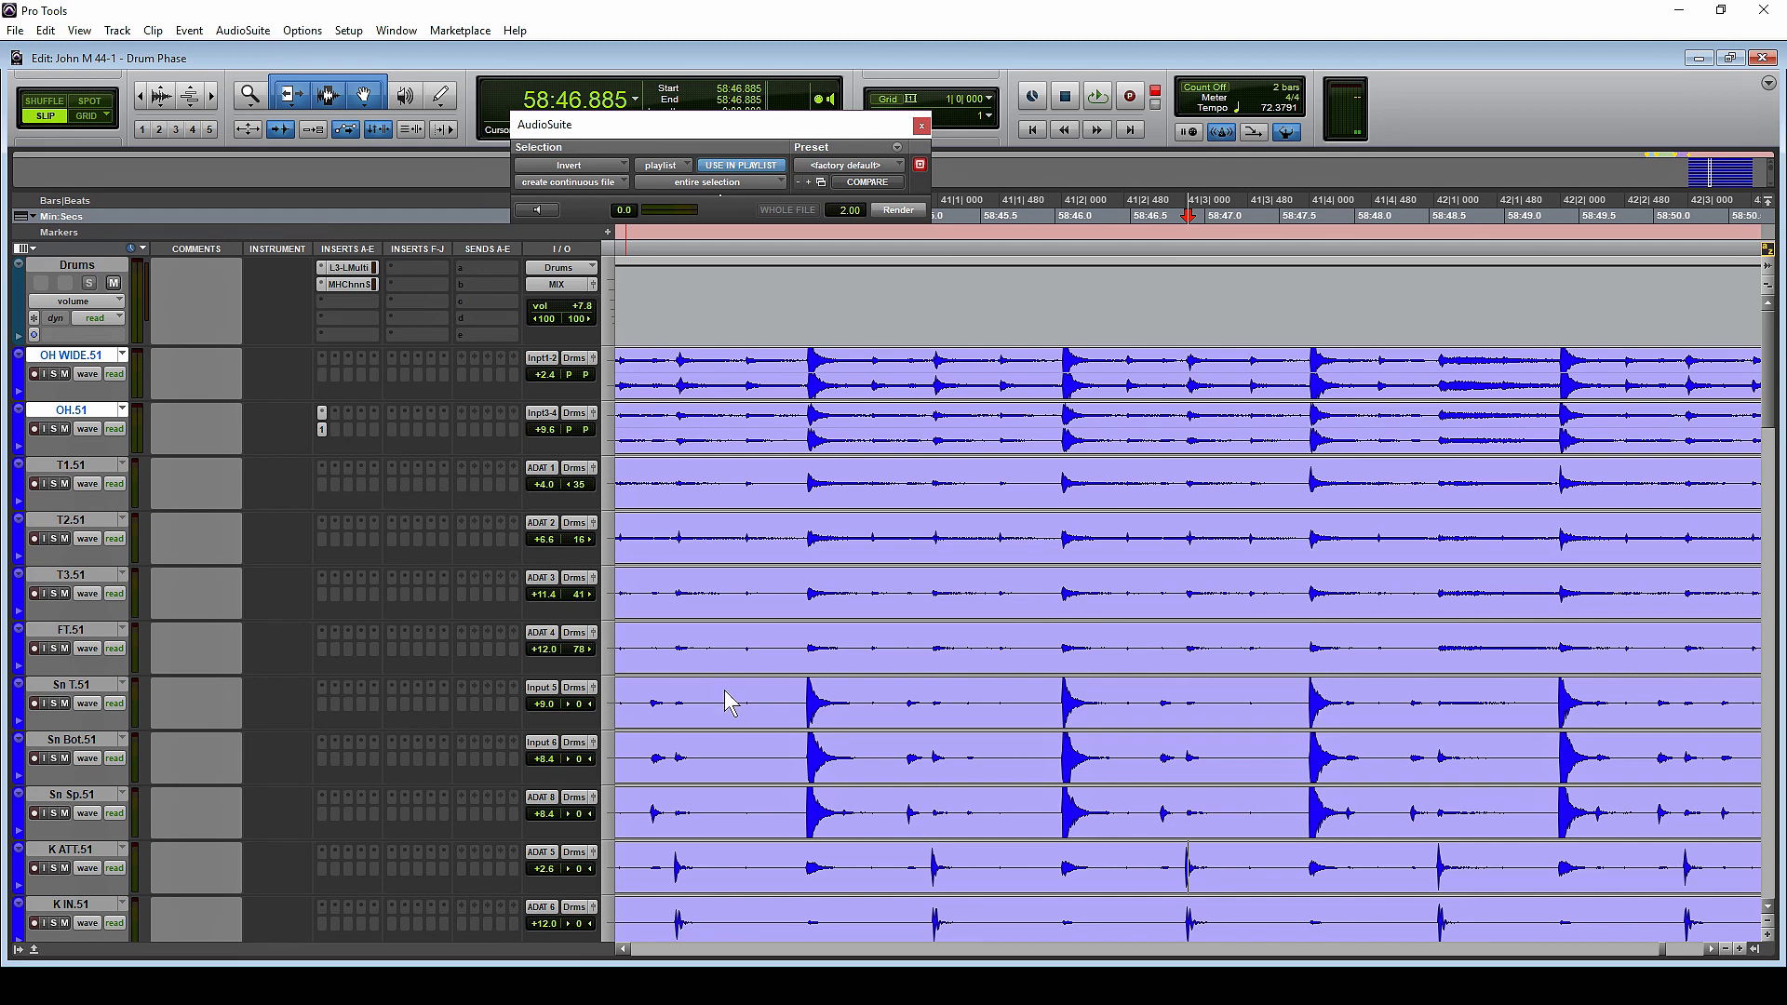
# Examine the snare hit near 58:44.335 up close, comparing its onset on the overhead tracks and the snare tracks
pyautogui.click(807, 593)
pyautogui.press('t')
pyautogui.press('t')
pyautogui.press('t')
pyautogui.press('t')
pyautogui.press('t')
pyautogui.press('t')
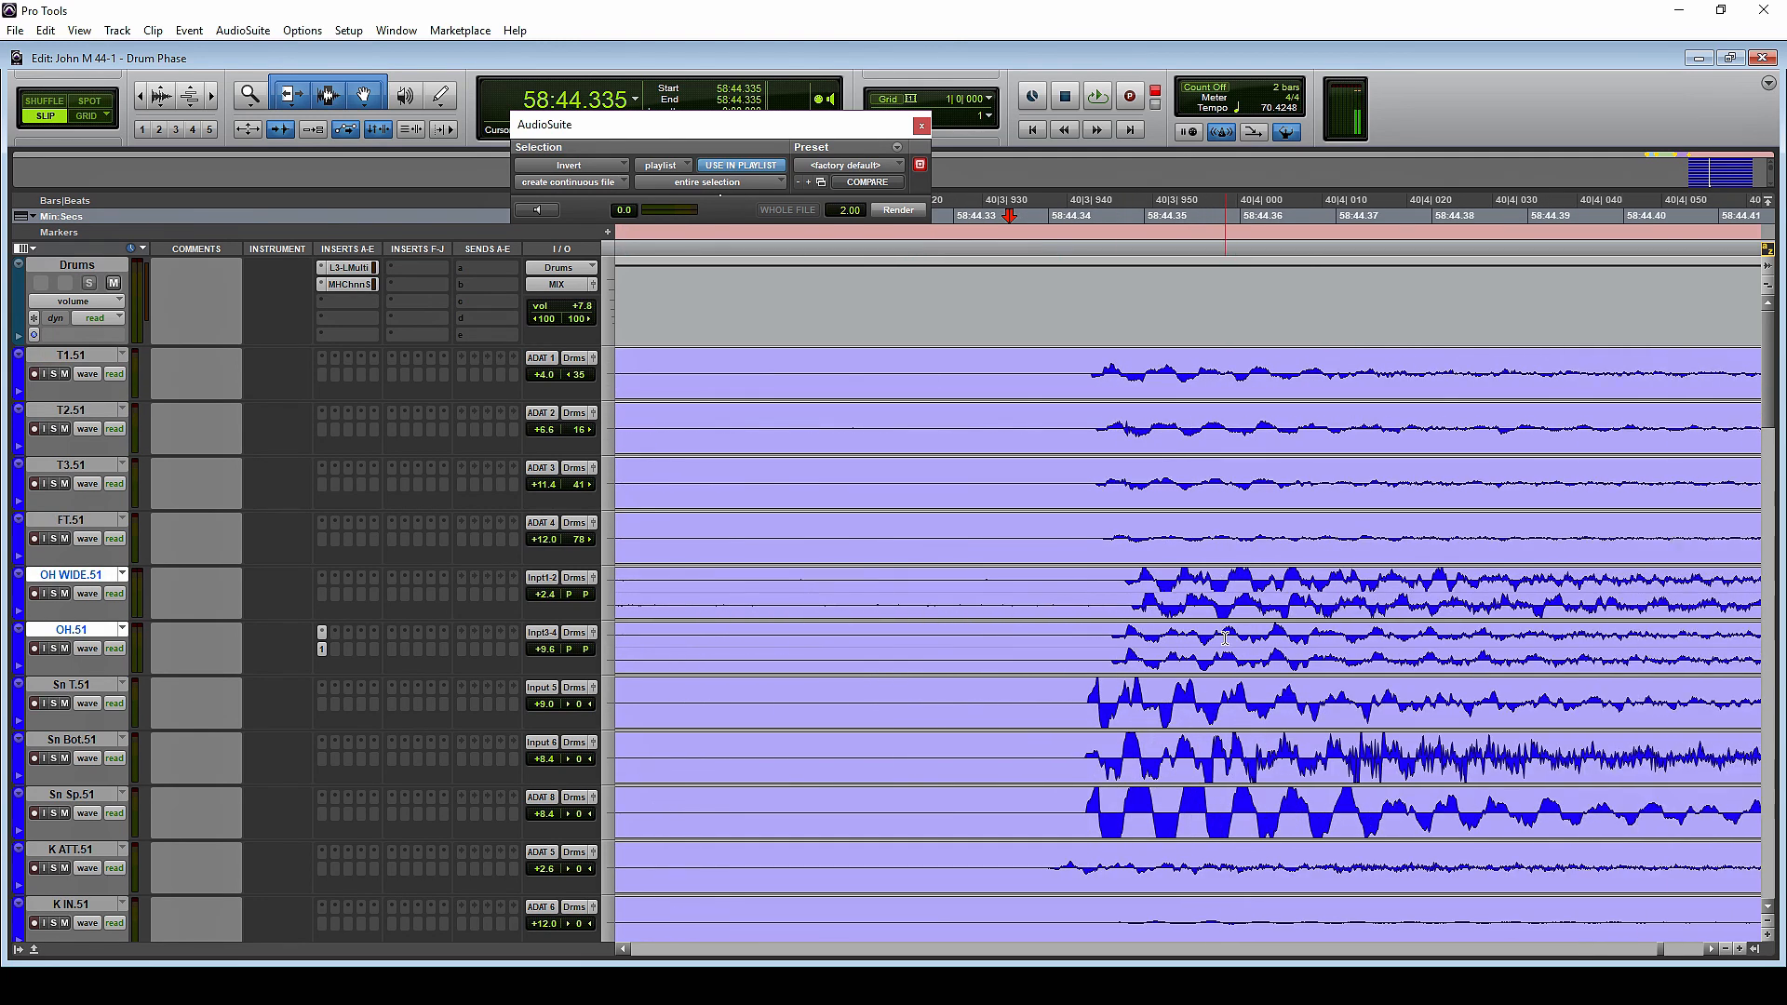
pyautogui.moveTo(905, 688); pyautogui.dragTo(1577, 738)
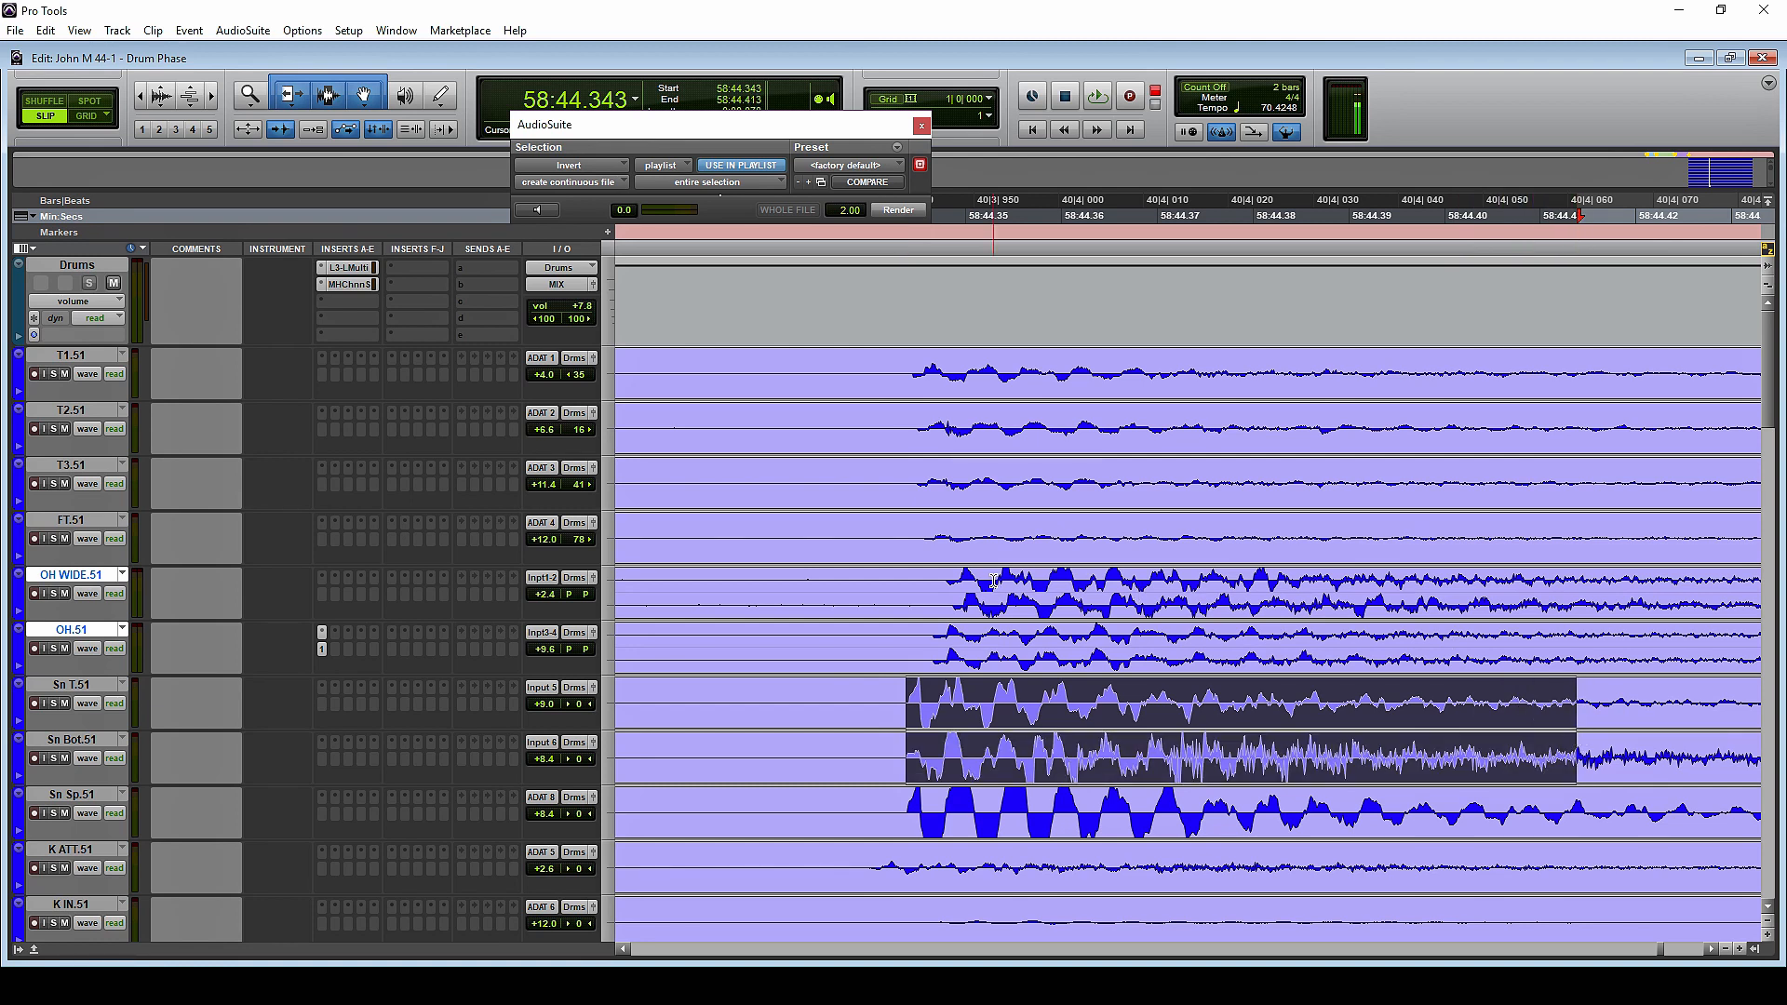
pyautogui.click(960, 586)
pyautogui.click(944, 579)
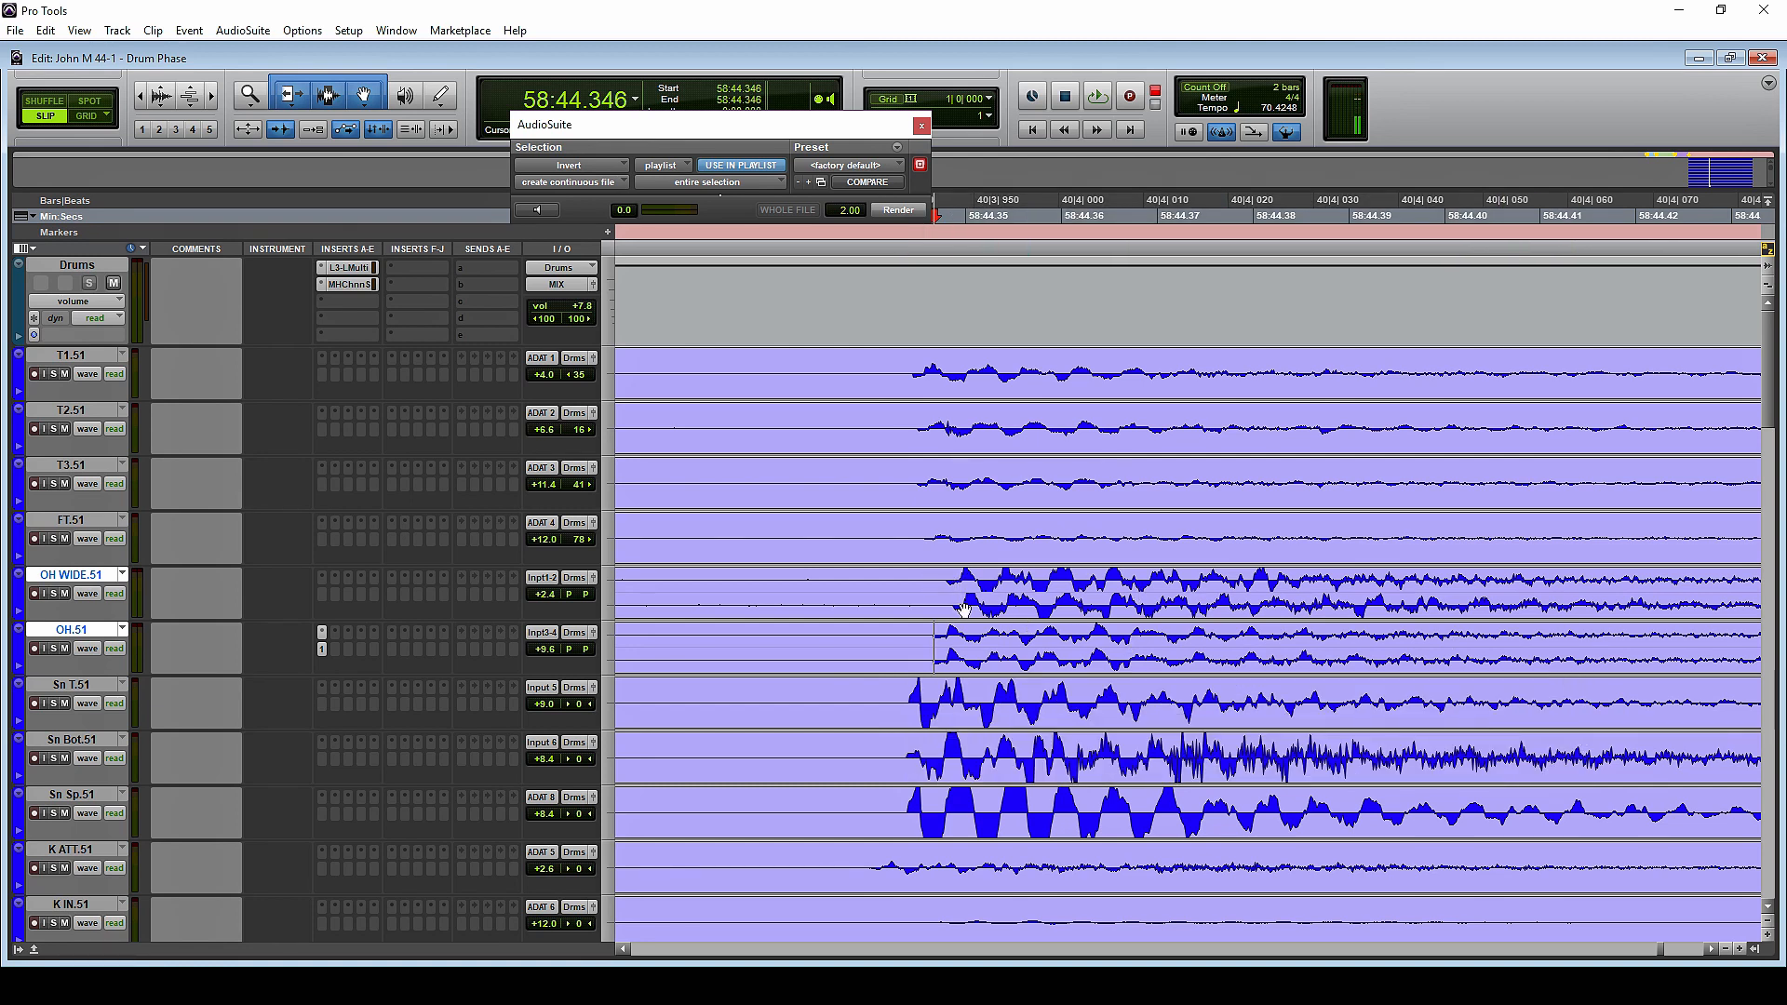
pyautogui.click(944, 579)
pyautogui.click(910, 694)
# Measure the gap between the Sn T.51 onset and the onsets on OH WIDE.51 and OH.51
pyautogui.click(104, 690)
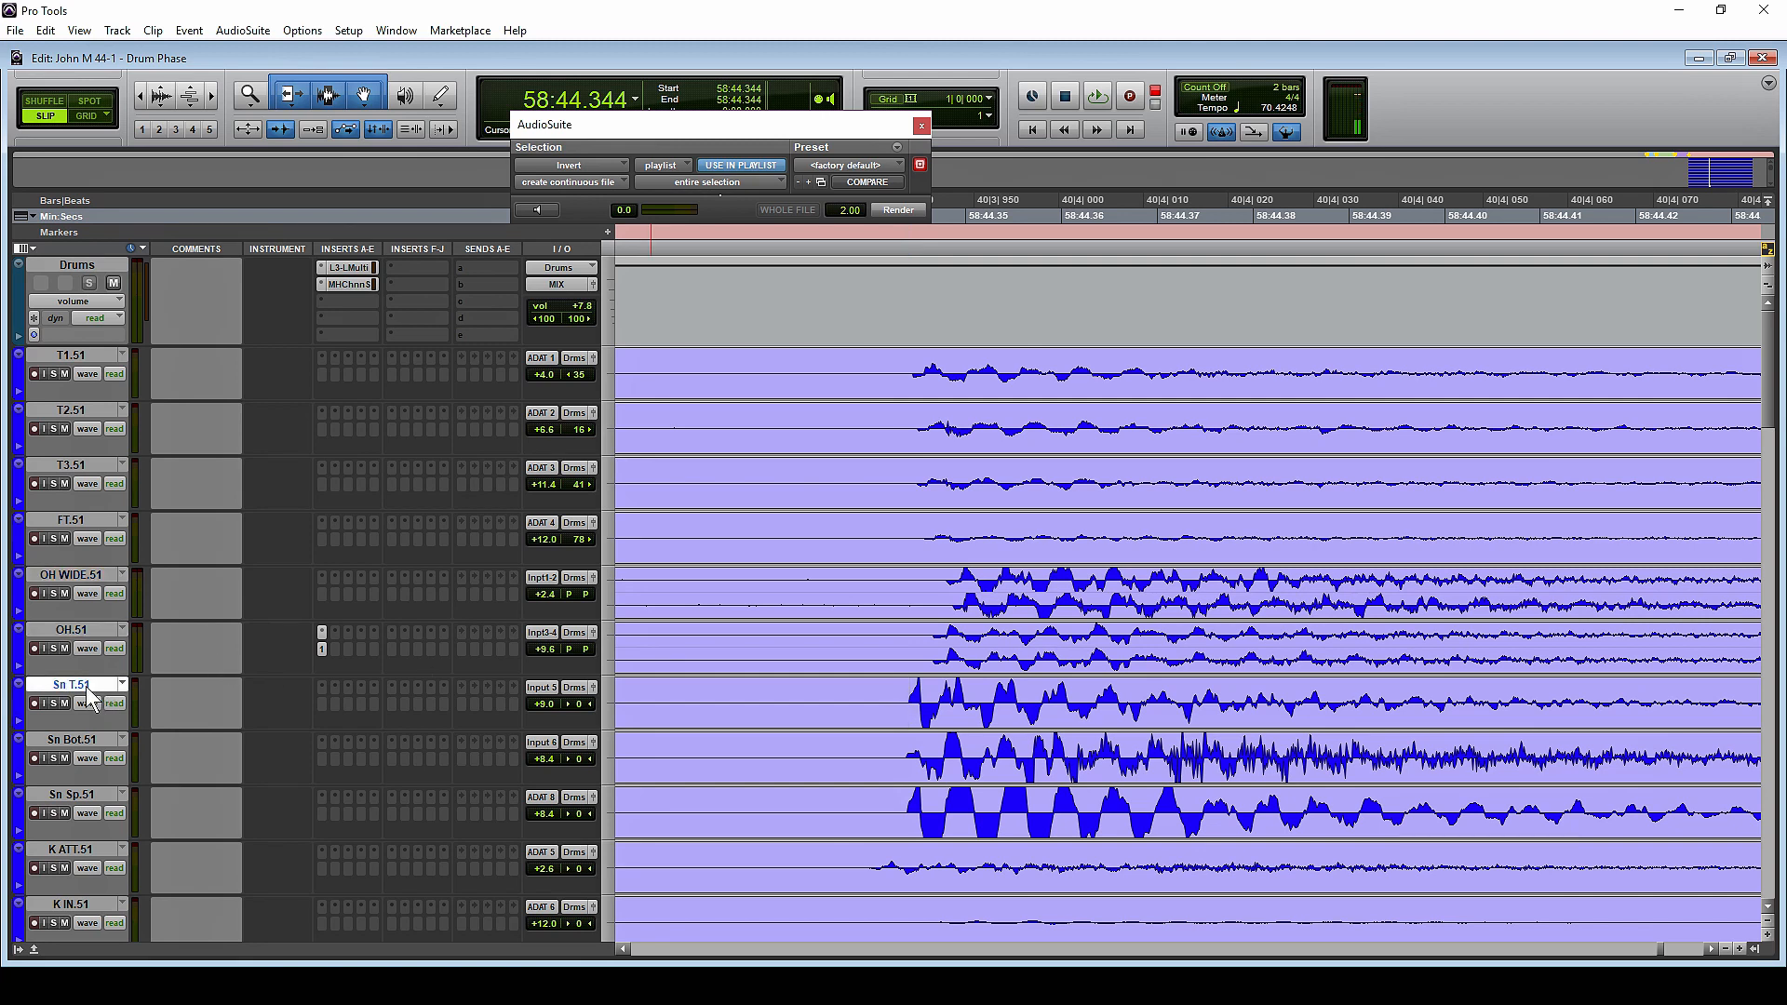
pyautogui.moveTo(914, 586); pyautogui.dragTo(942, 586)
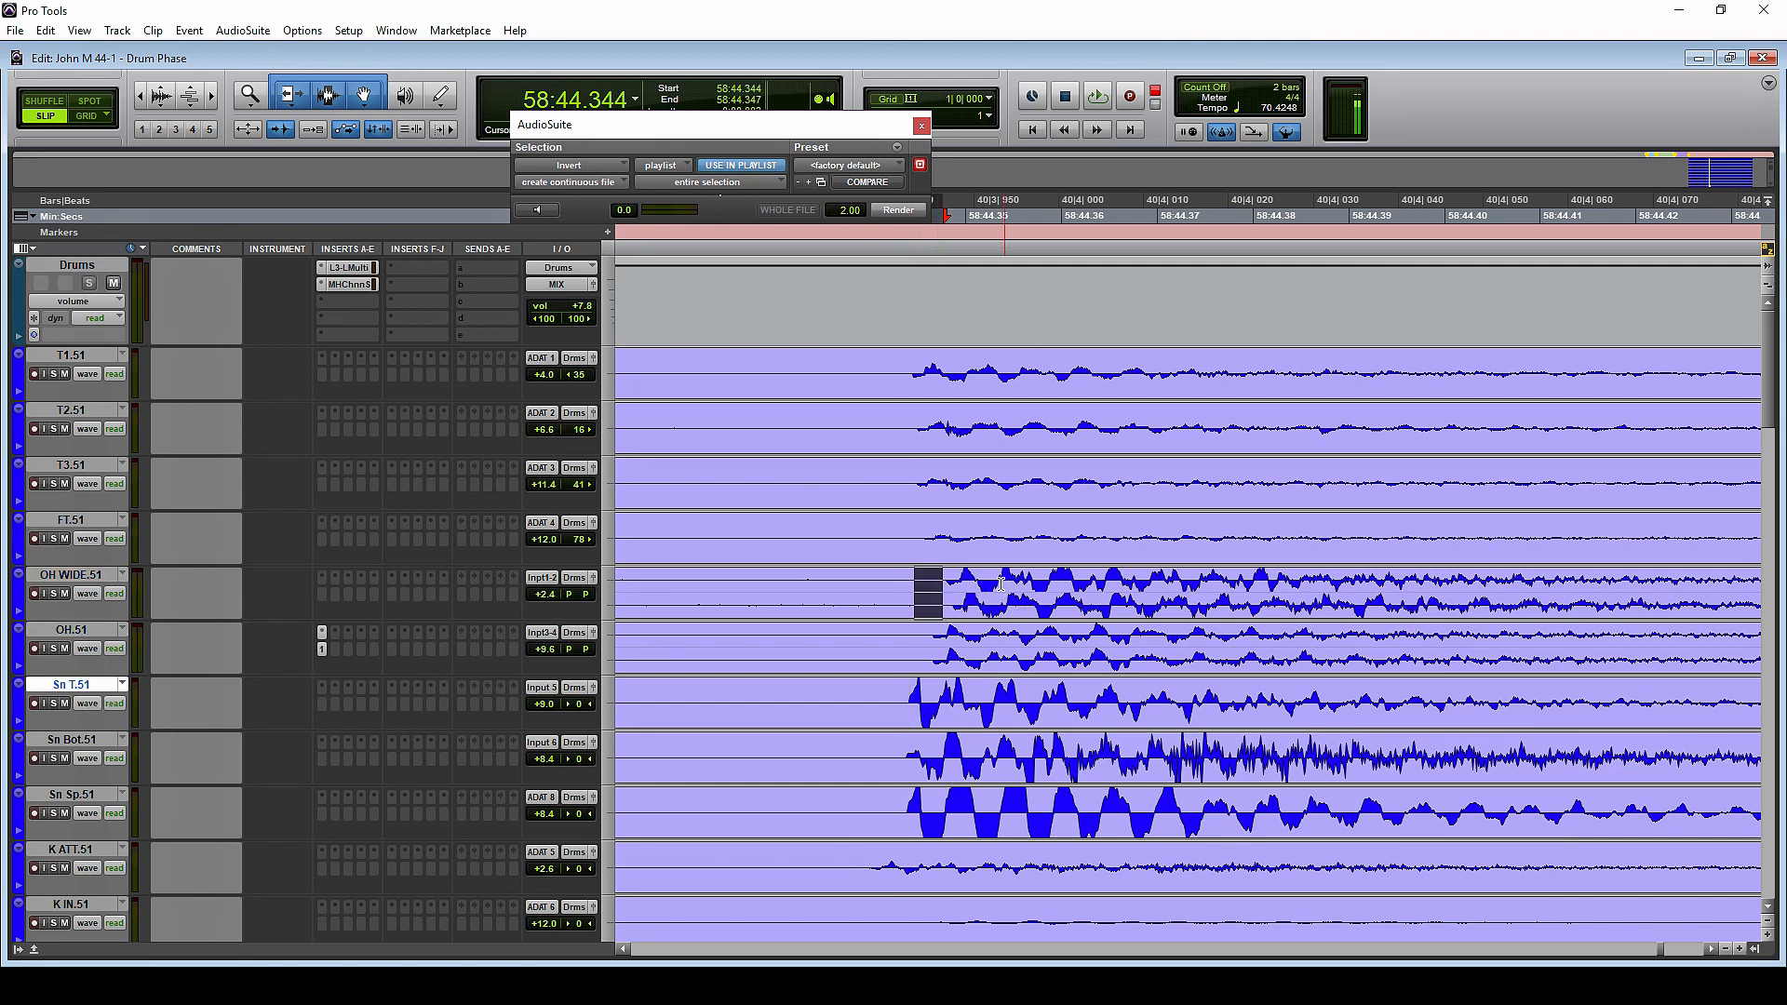
pyautogui.moveTo(931, 648); pyautogui.dragTo(911, 640)
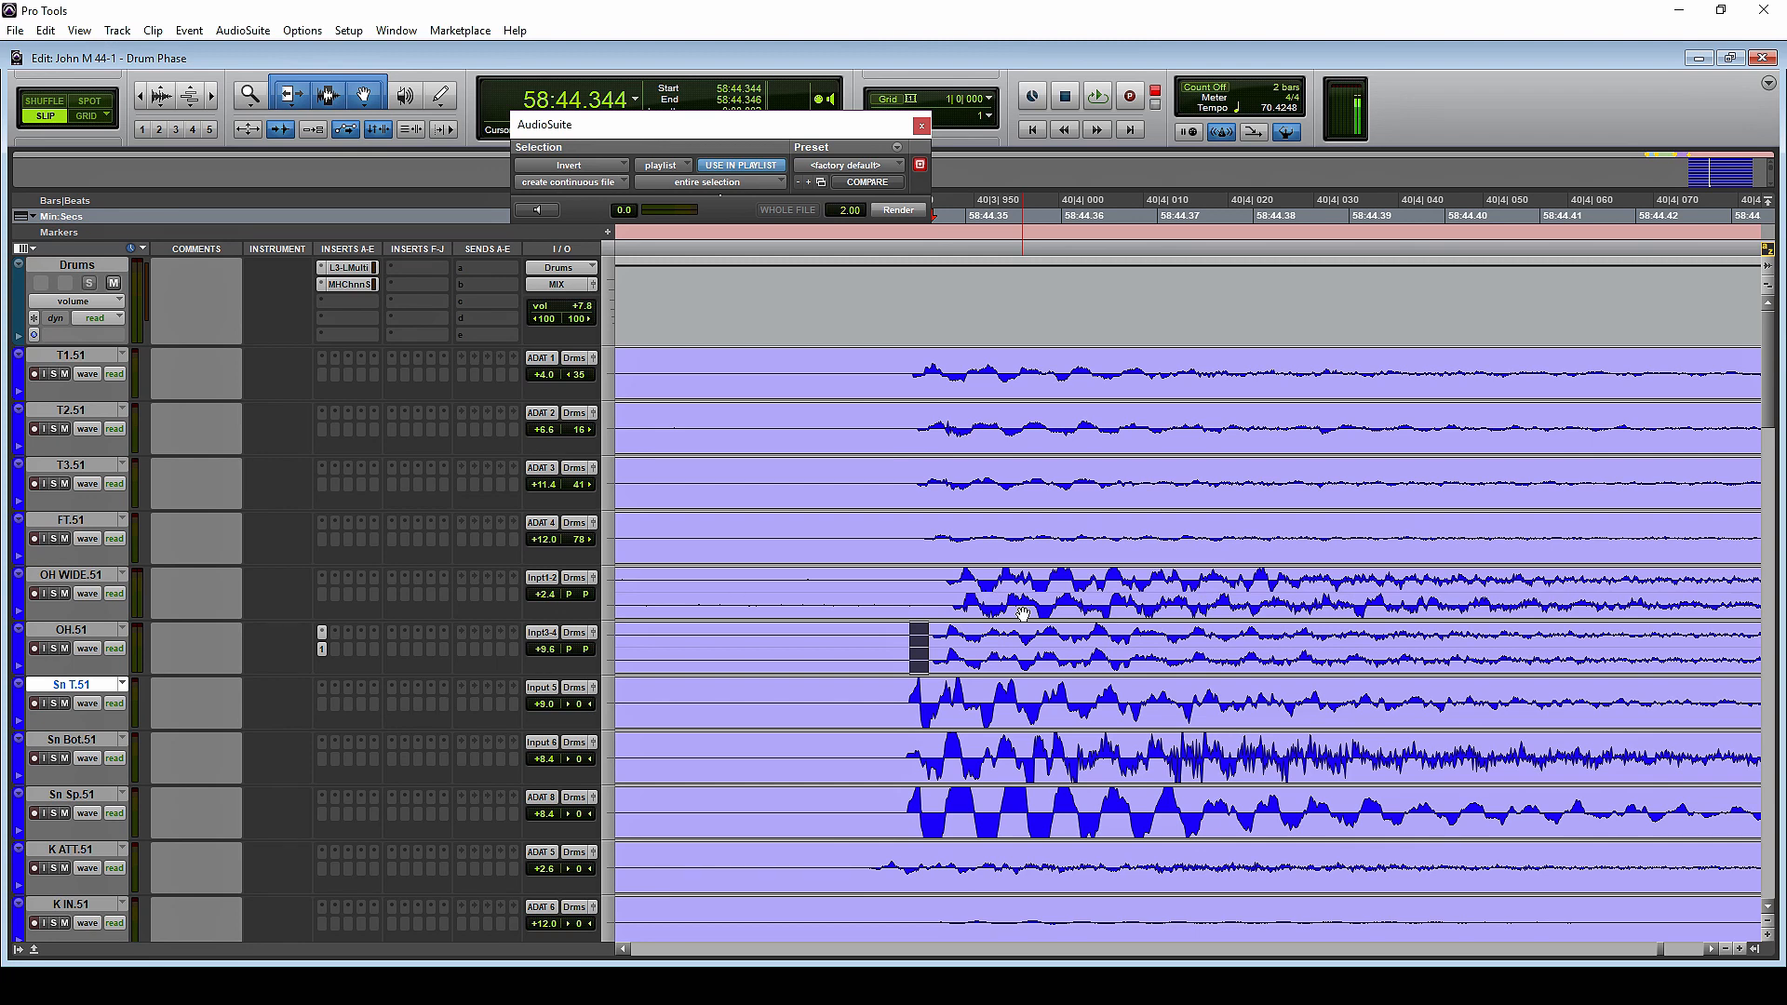
pyautogui.click(968, 637)
pyautogui.click(938, 642)
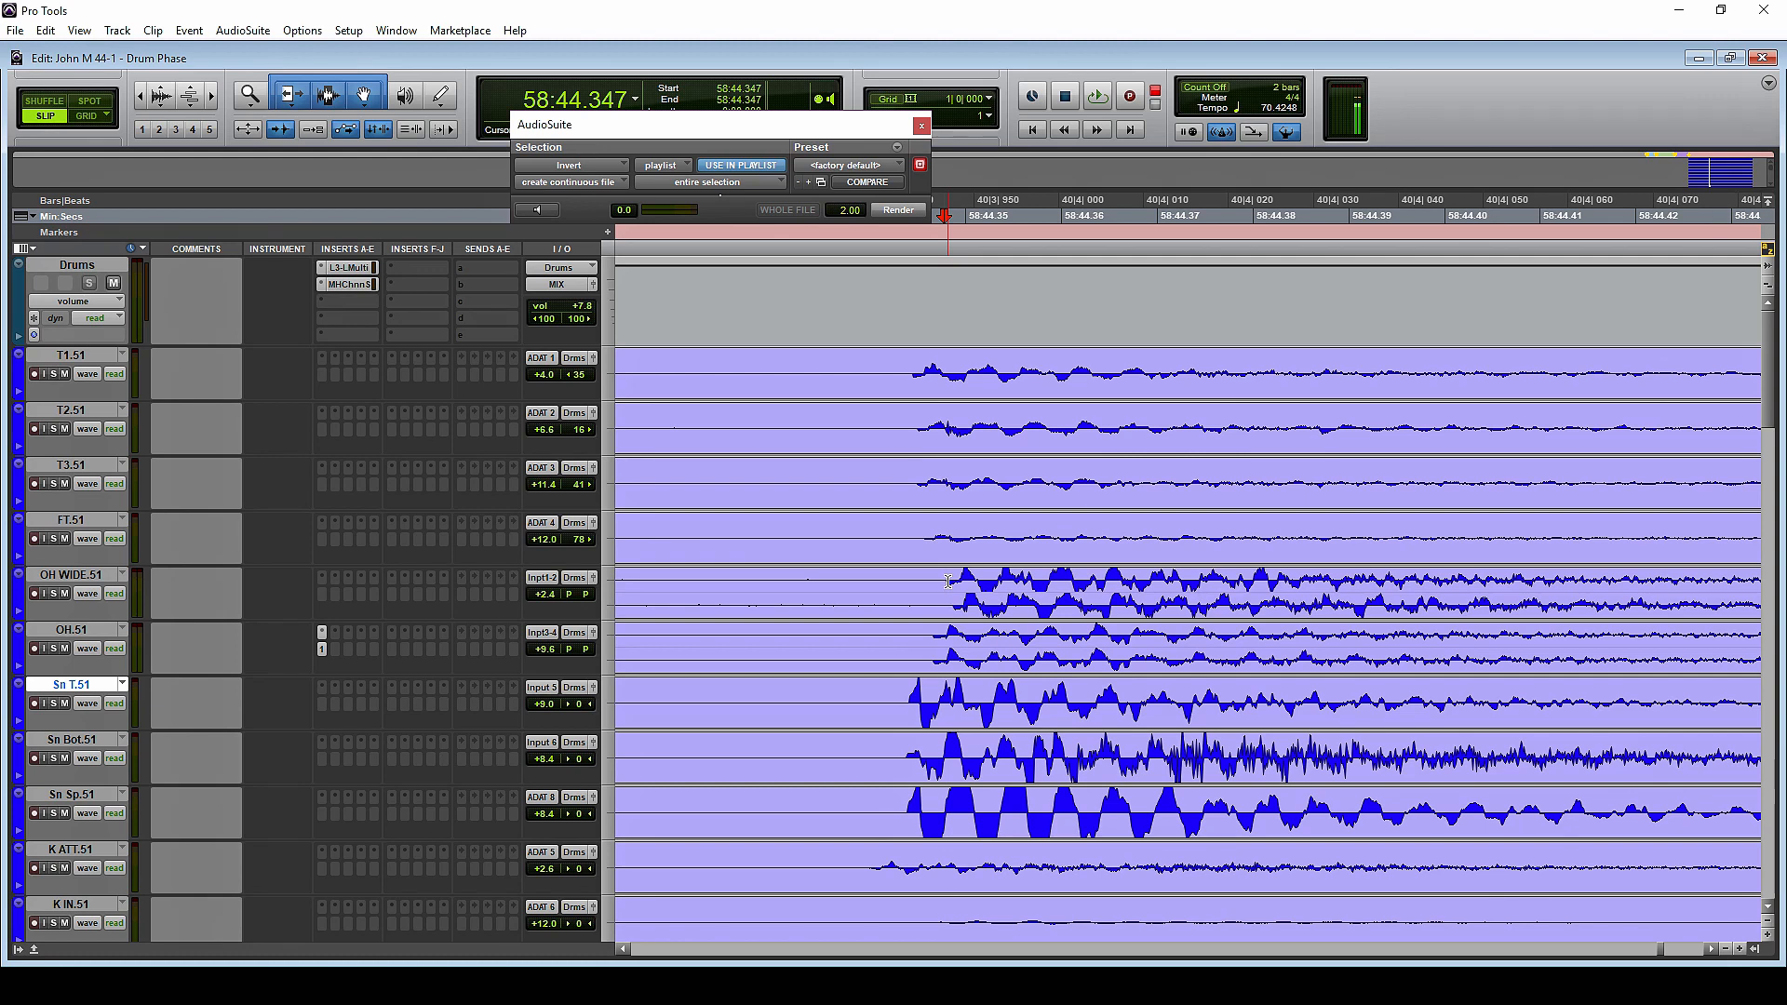
# Examine the first peaks of OH WIDE.51 near 58:44.351 and OH.51 near 58:44.348 to compare their polarity
pyautogui.click(961, 584)
pyautogui.click(970, 584)
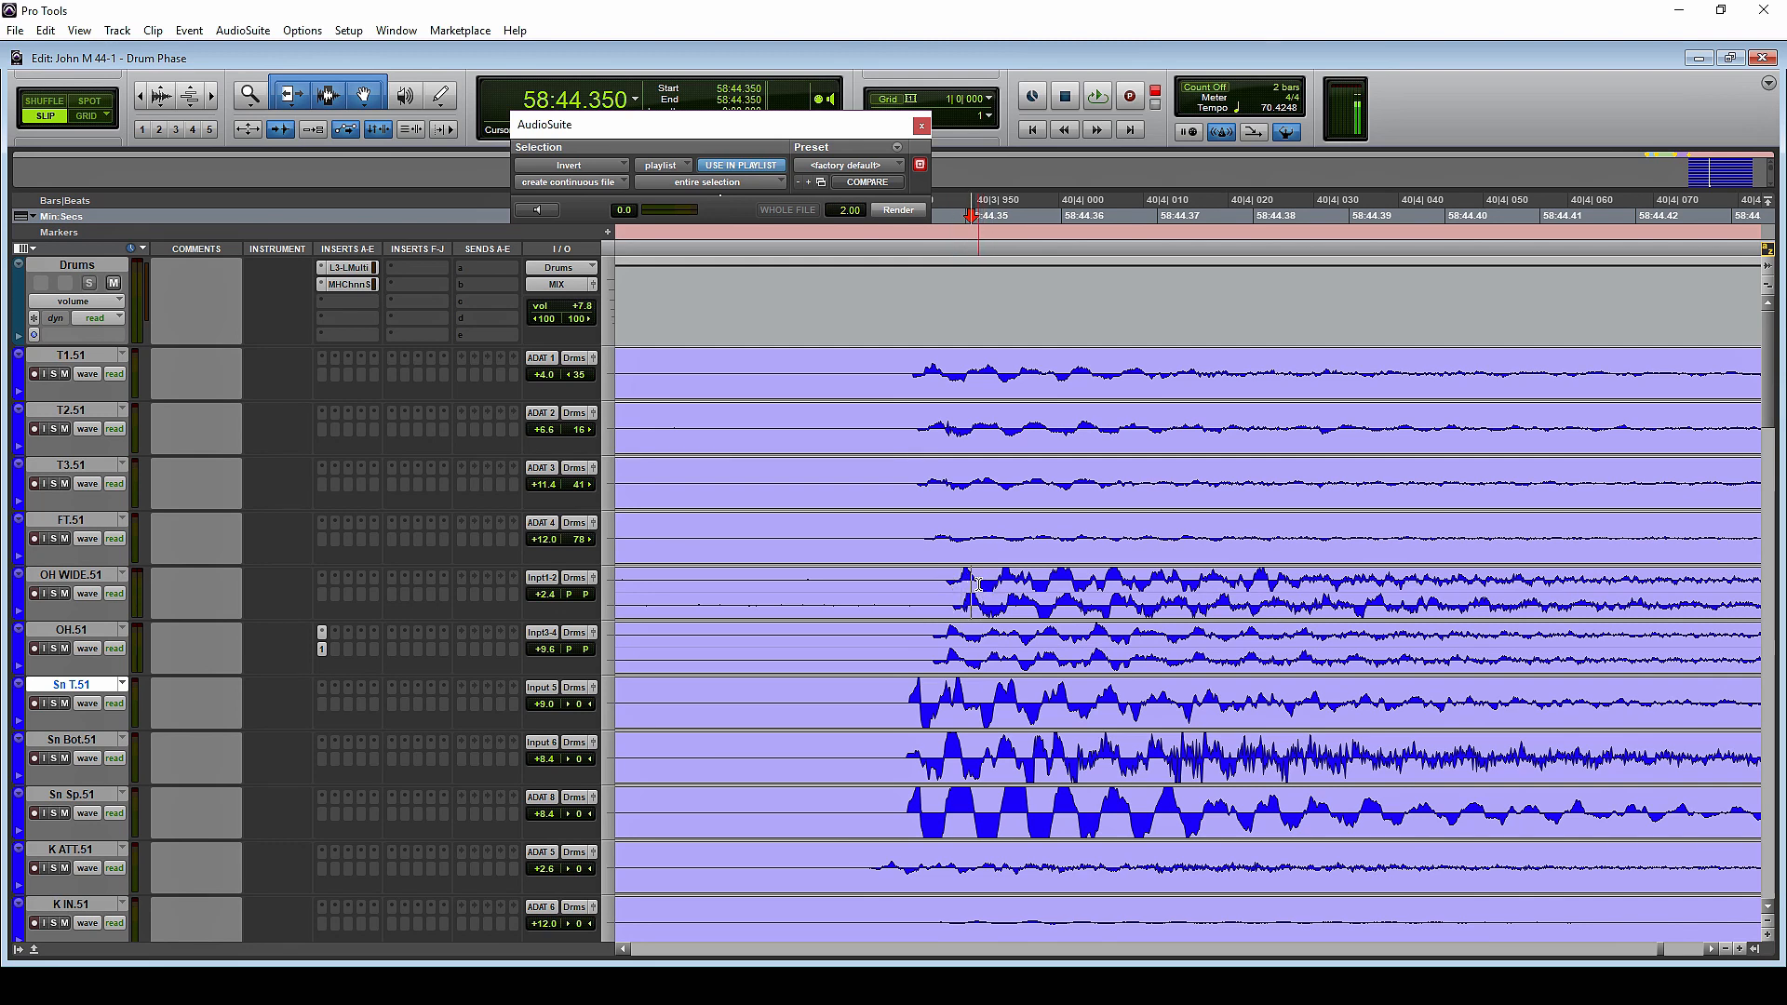
pyautogui.click(976, 583)
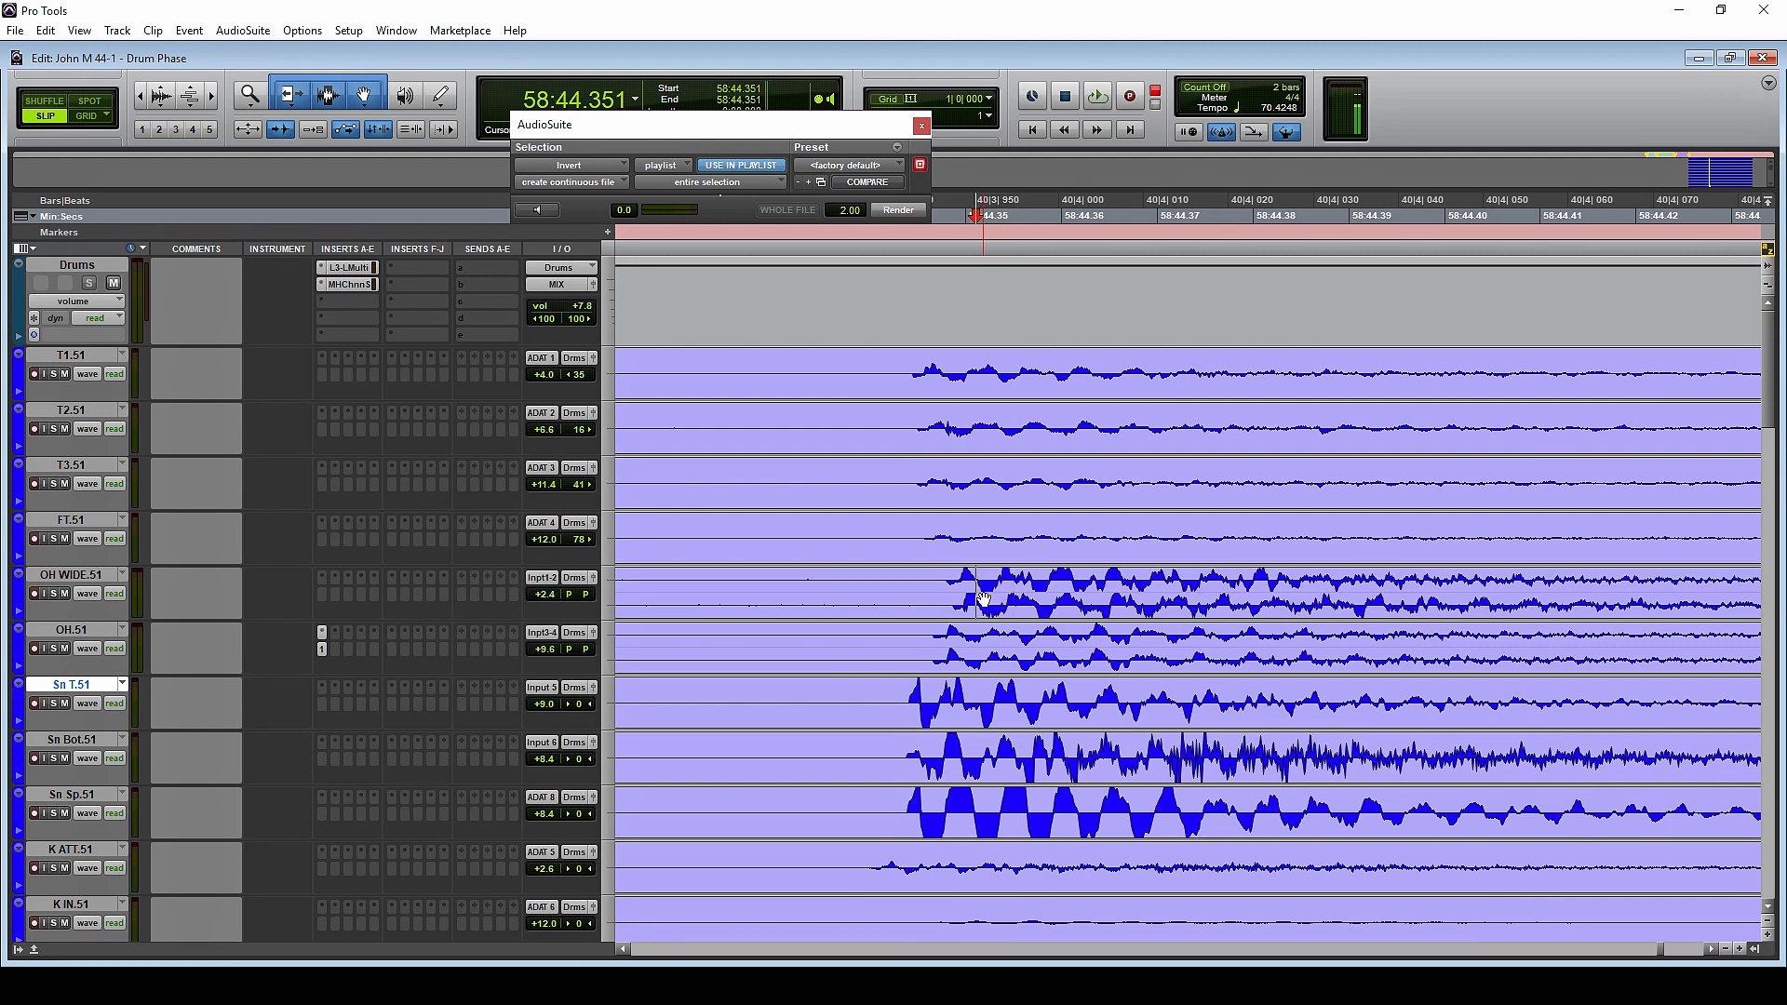
pyautogui.press('t')
pyautogui.press('t')
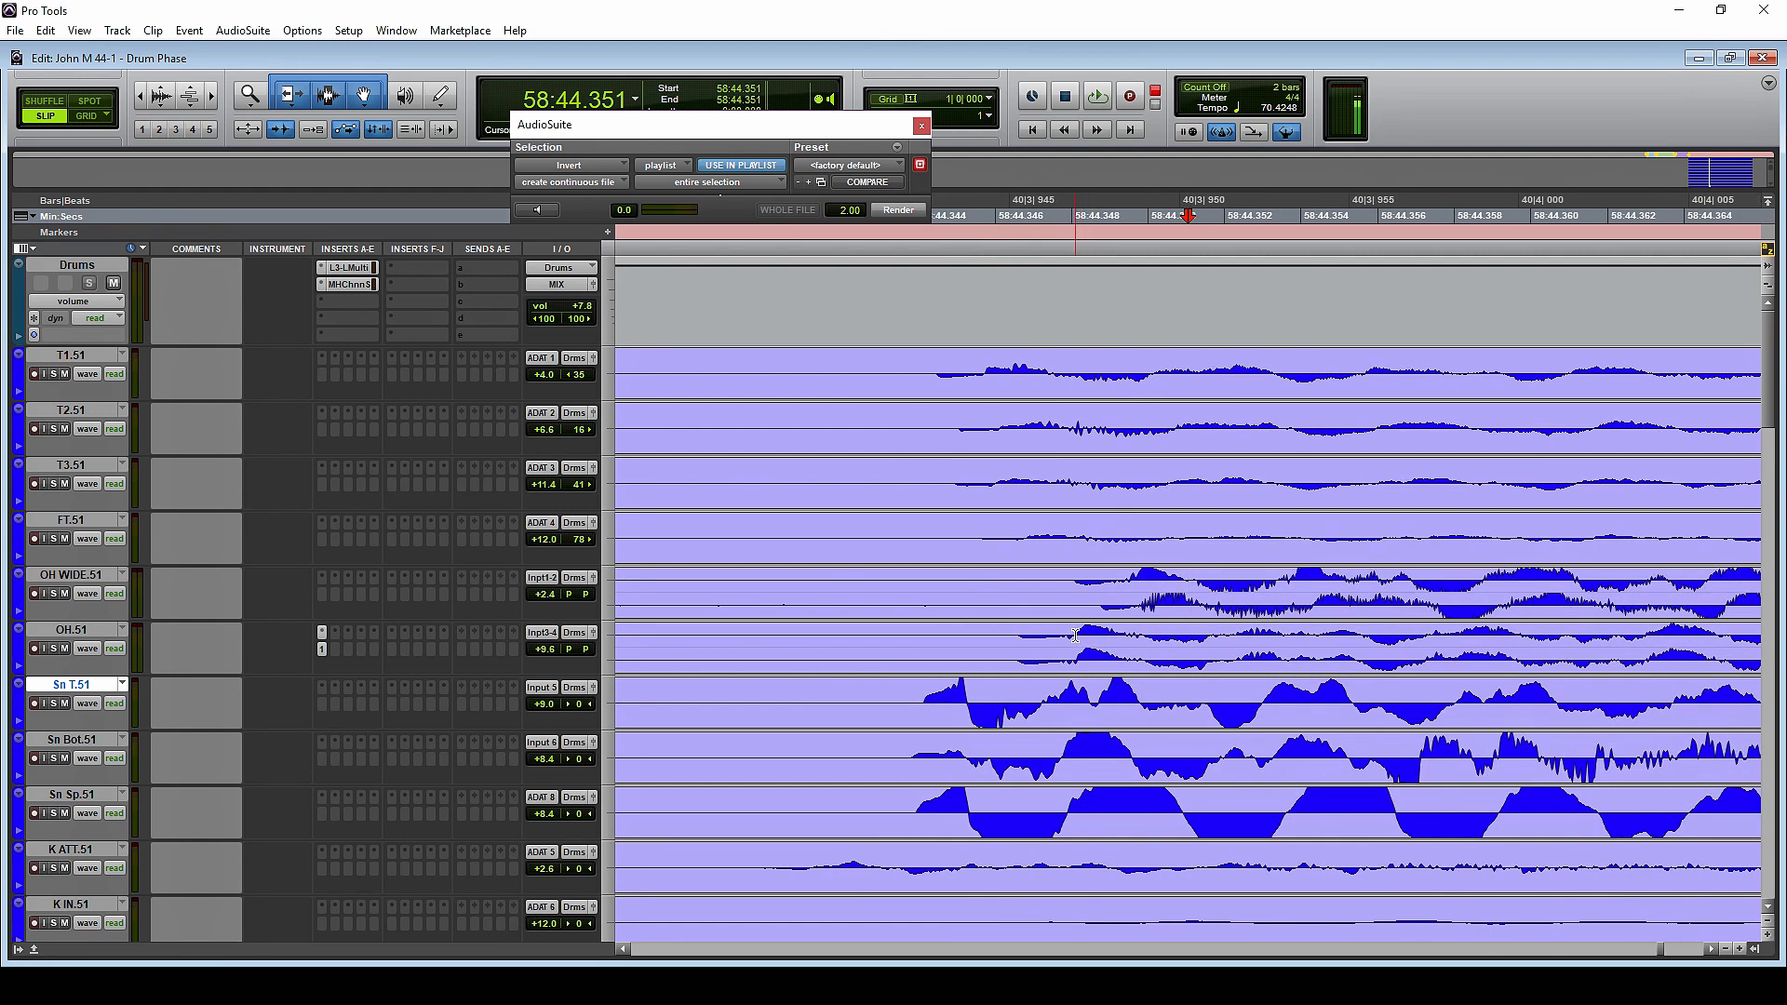
pyautogui.moveTo(1075, 637)
pyautogui.mouseDown()
pyautogui.moveTo(1168, 650)
pyautogui.moveTo(1076, 652)
pyautogui.mouseUp()
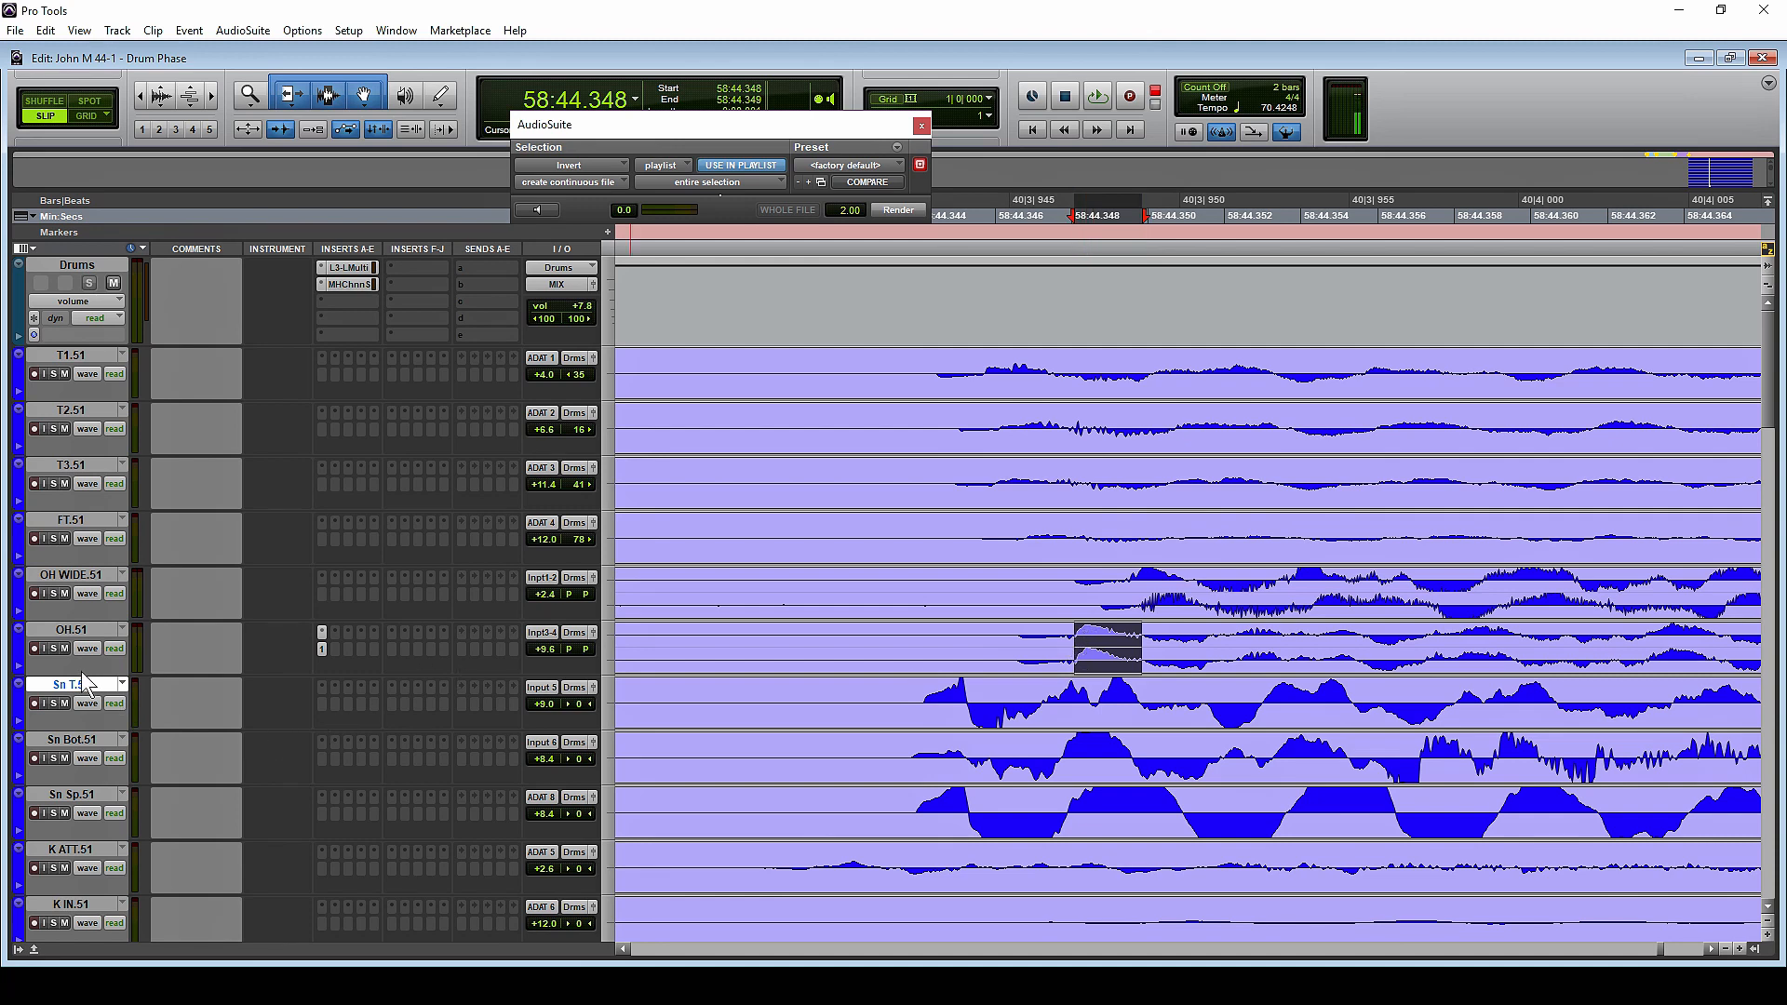
# Increase the height of the grouped drum tracks so their waveforms are drawn larger
pyautogui.moveTo(80, 672); pyautogui.dragTo(82, 692)
pyautogui.scroll(-2, 1223, 616)
pyautogui.scroll(1, 1224, 616)
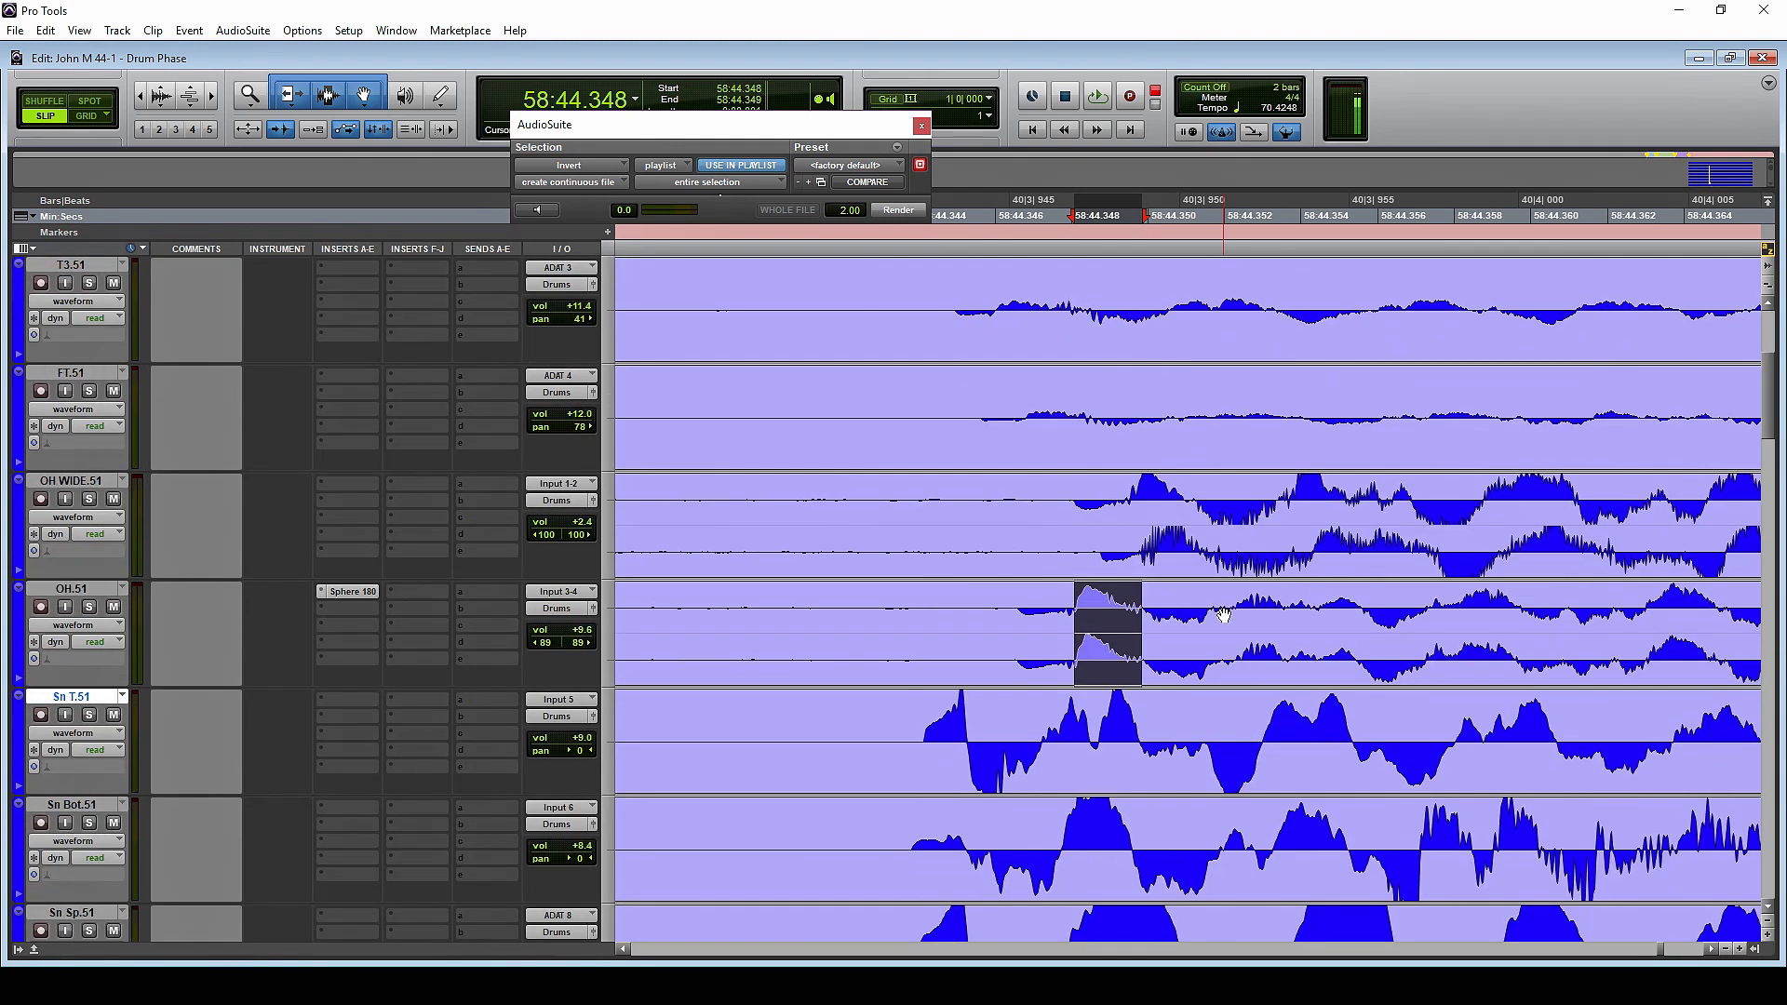
# Examine the half-cycle following the first peak on OH WIDE.51, from 58:44.351, against the snare waveforms
pyautogui.hscroll(2, 1030, 500)
pyautogui.click(1030, 500)
pyautogui.click(1006, 501)
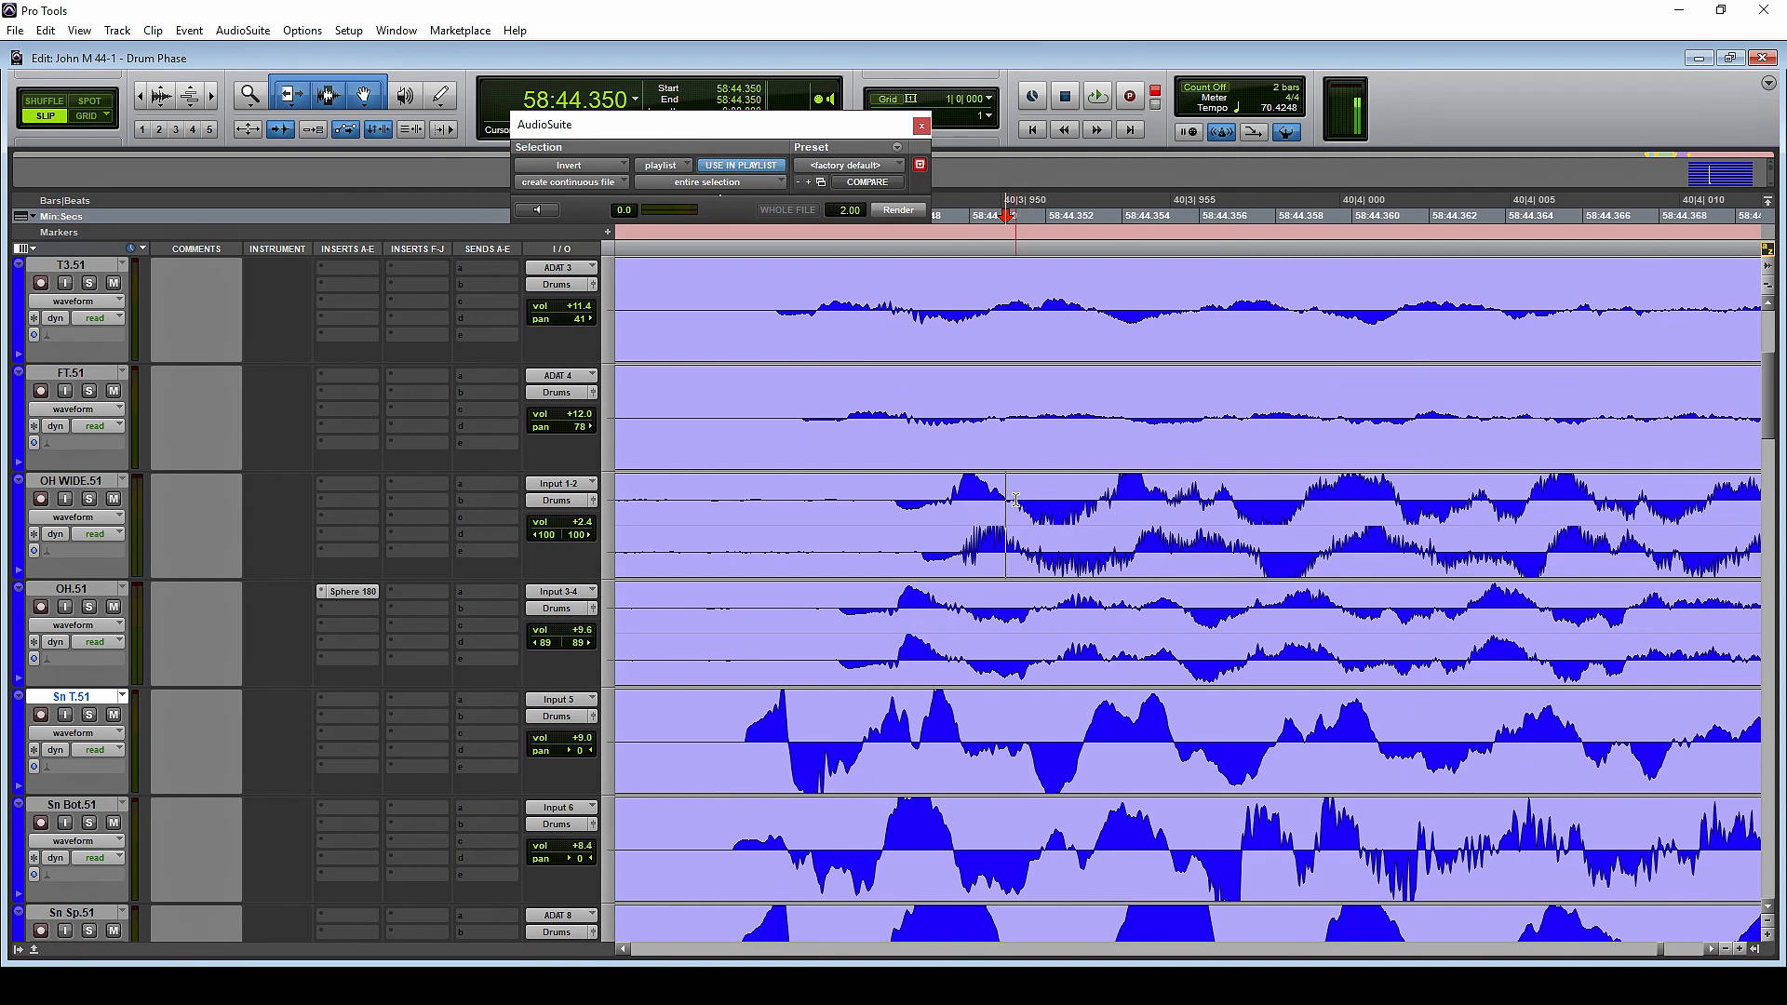
pyautogui.click(1015, 501)
pyautogui.moveTo(1012, 507); pyautogui.dragTo(1100, 501)
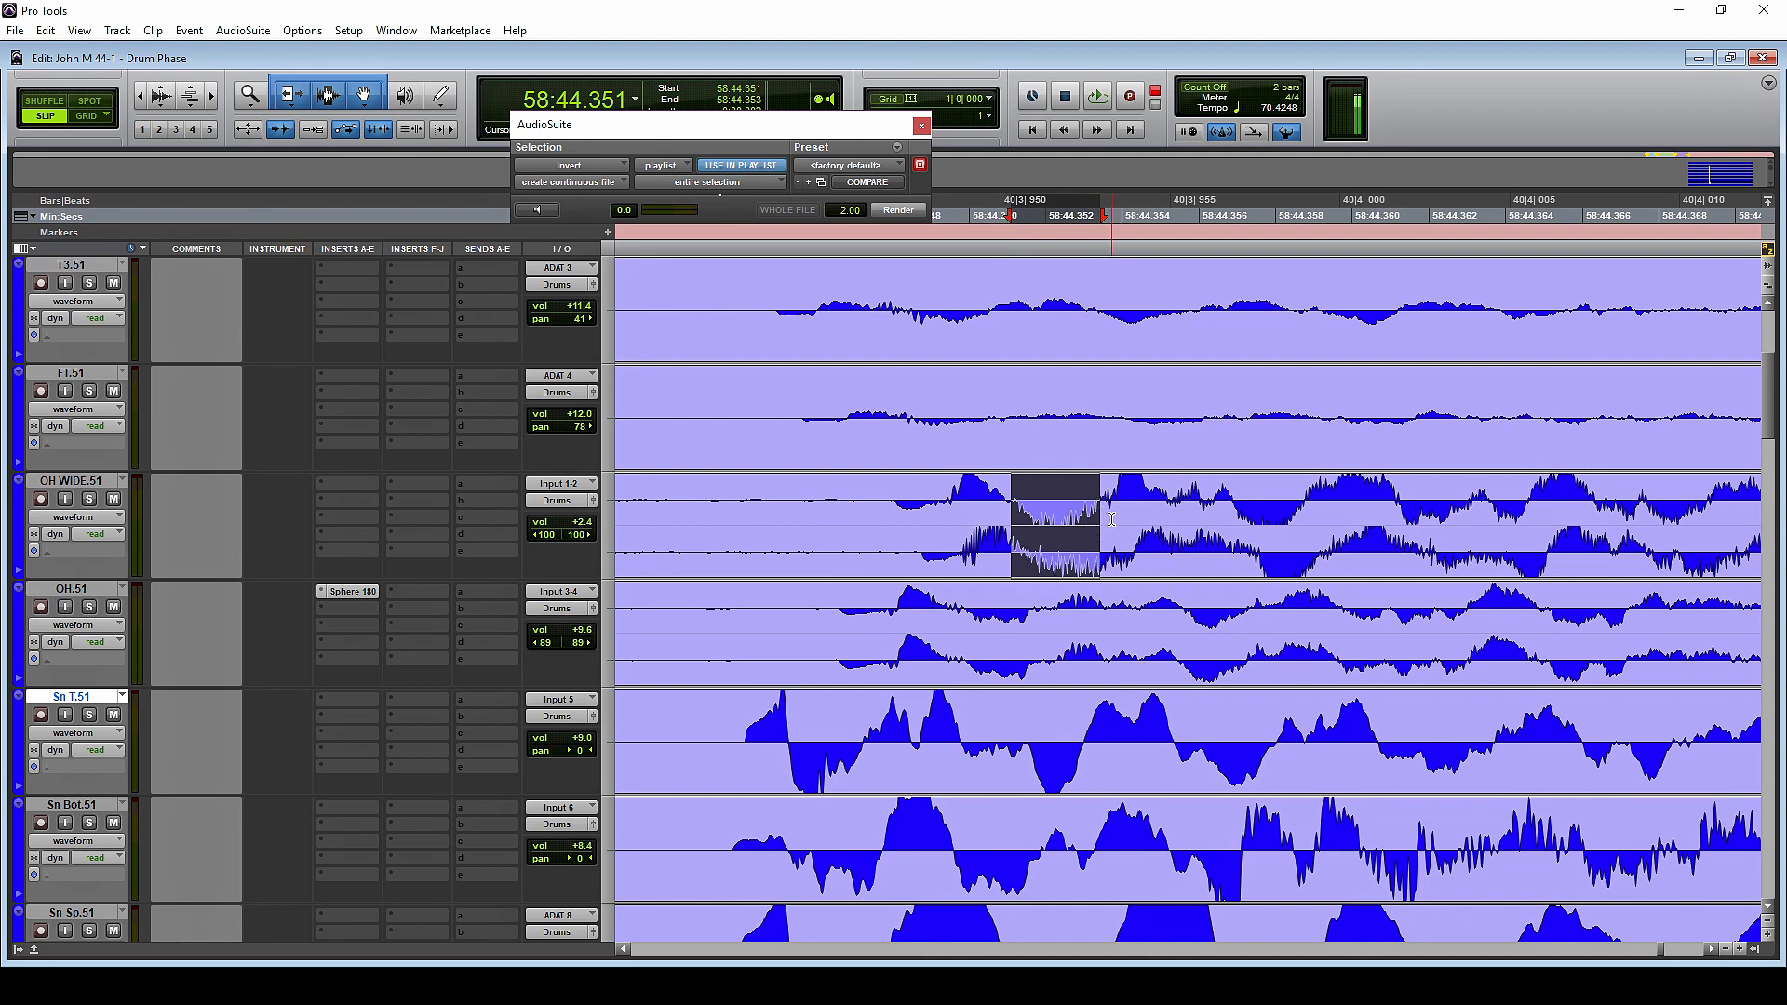
pyautogui.click(1182, 549)
pyautogui.press('r')
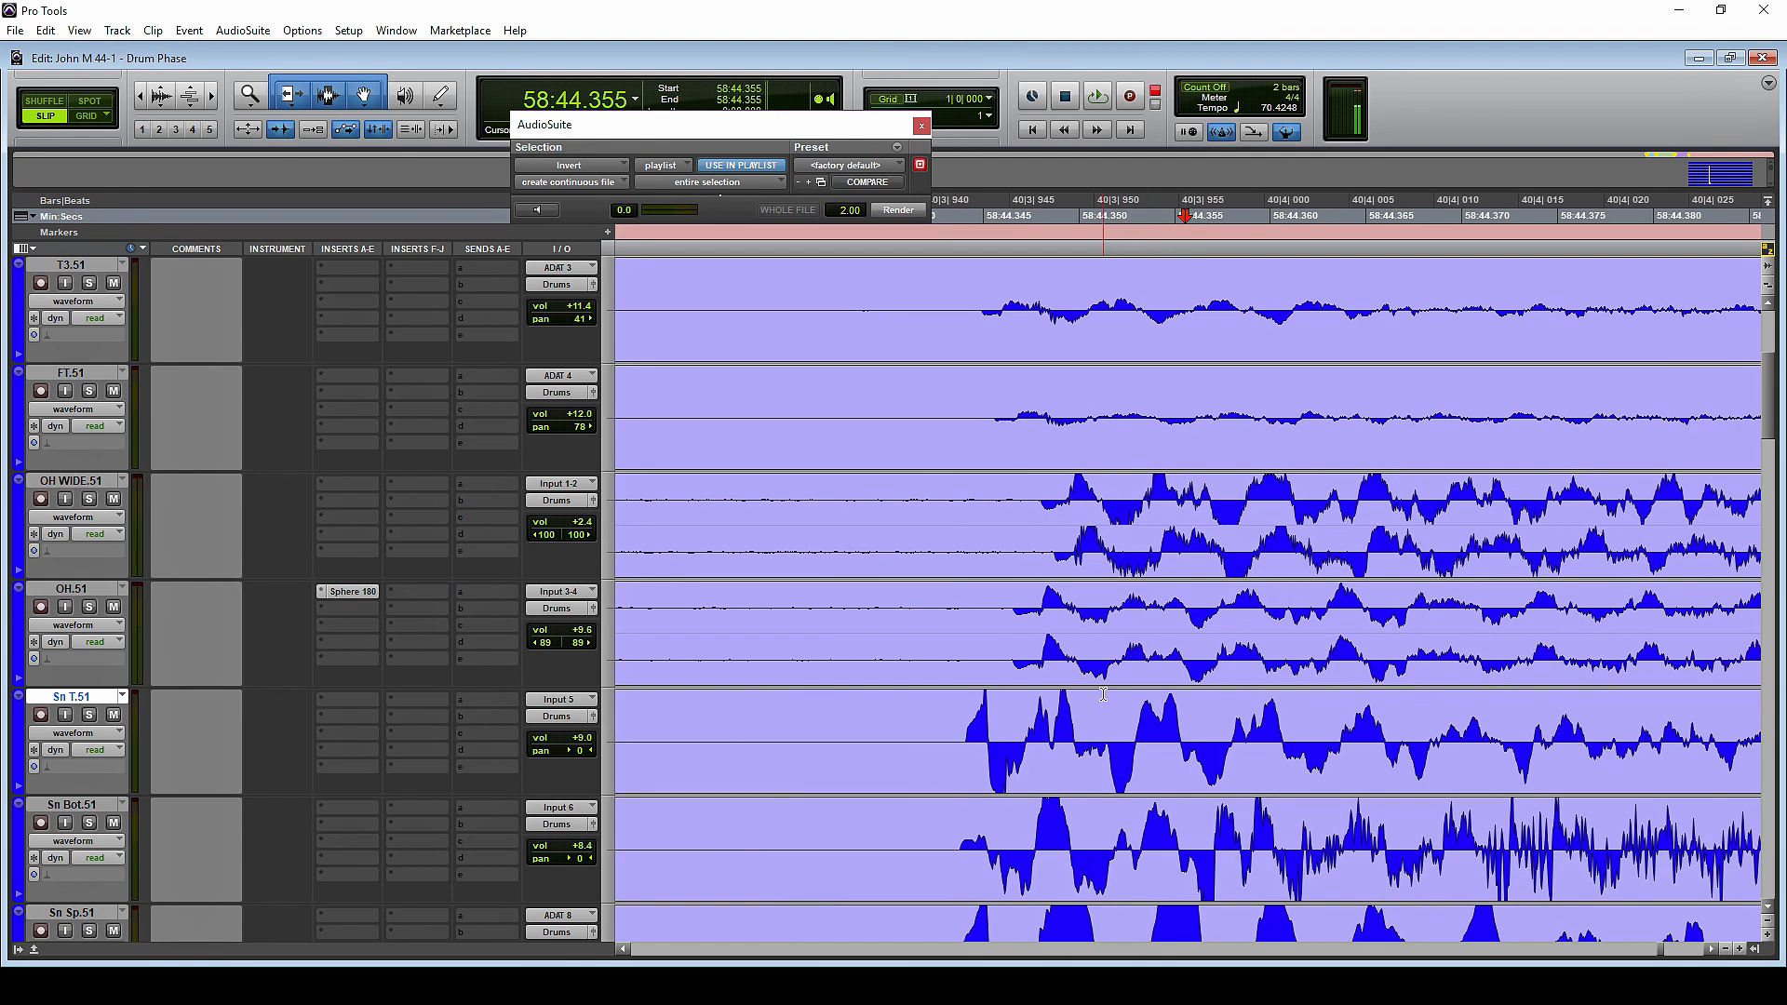
# Select the Sn T.51, Sn Bot.51 and Sn Sp.51 clips and shift them together so they start at about 58:02.150
pyautogui.scroll(-2, 1205, 640)
pyautogui.scroll(1, 1205, 640)
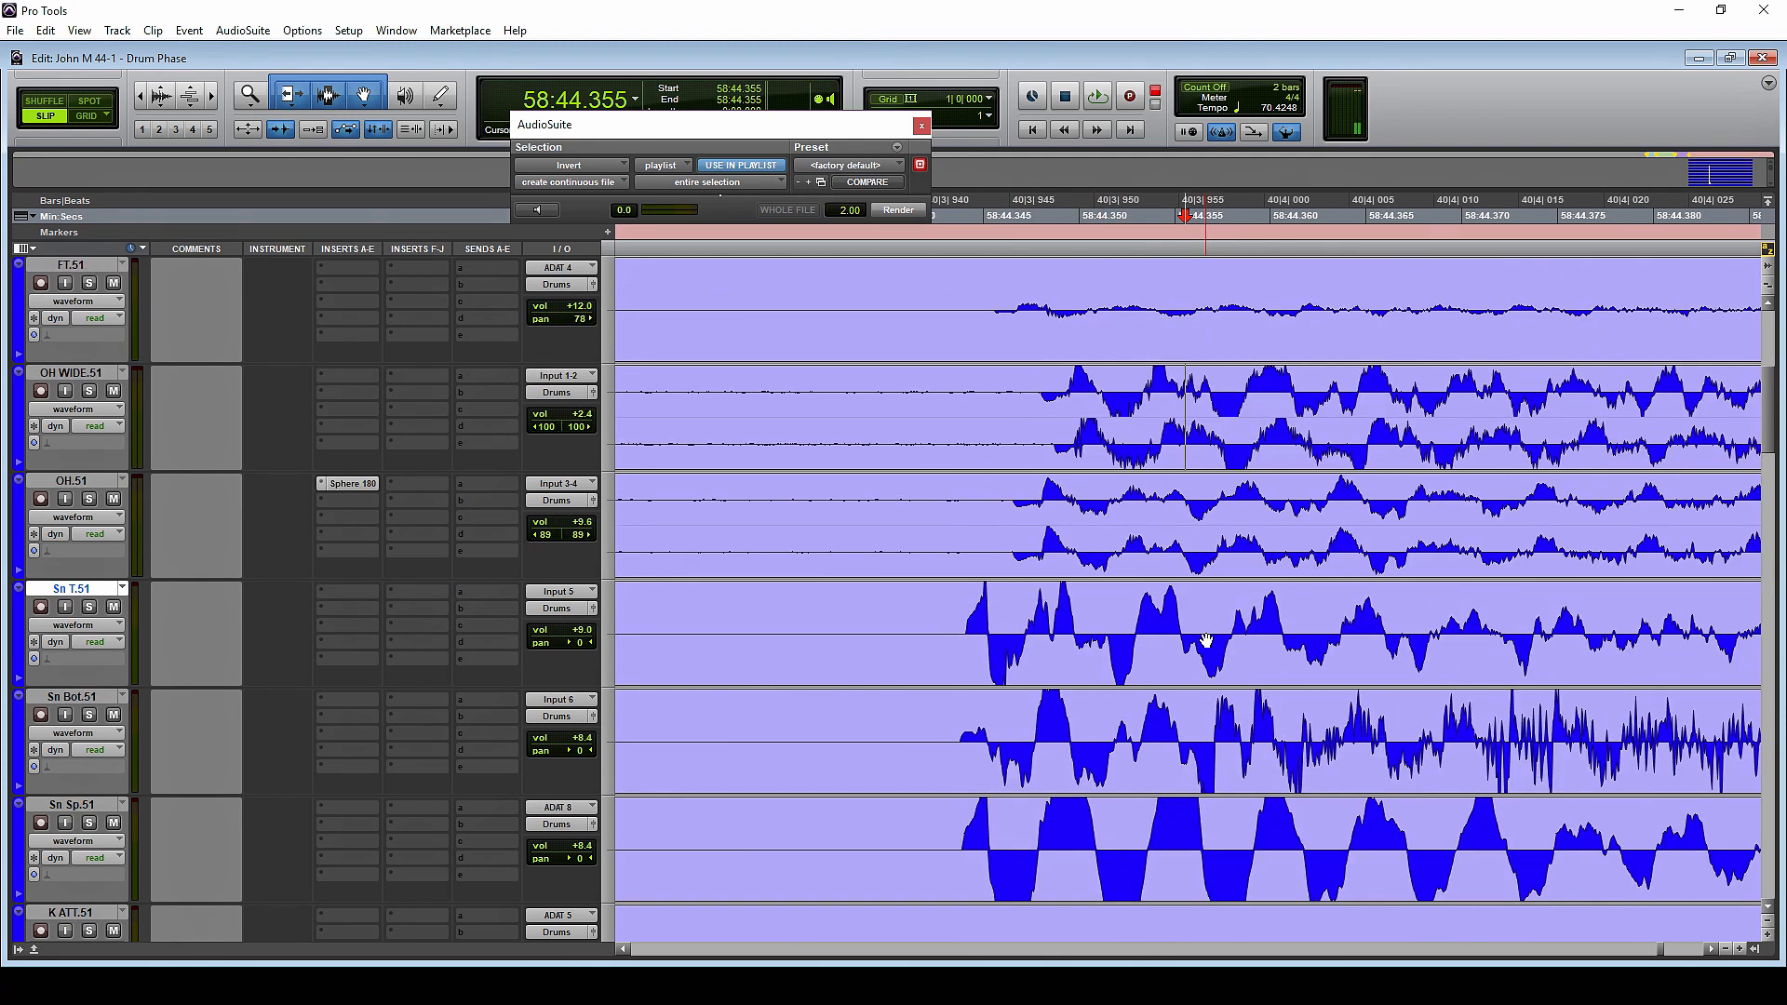
pyautogui.scroll(-1, 1205, 640)
pyautogui.scroll(1, 1206, 640)
pyautogui.hscroll(2, 1207, 641)
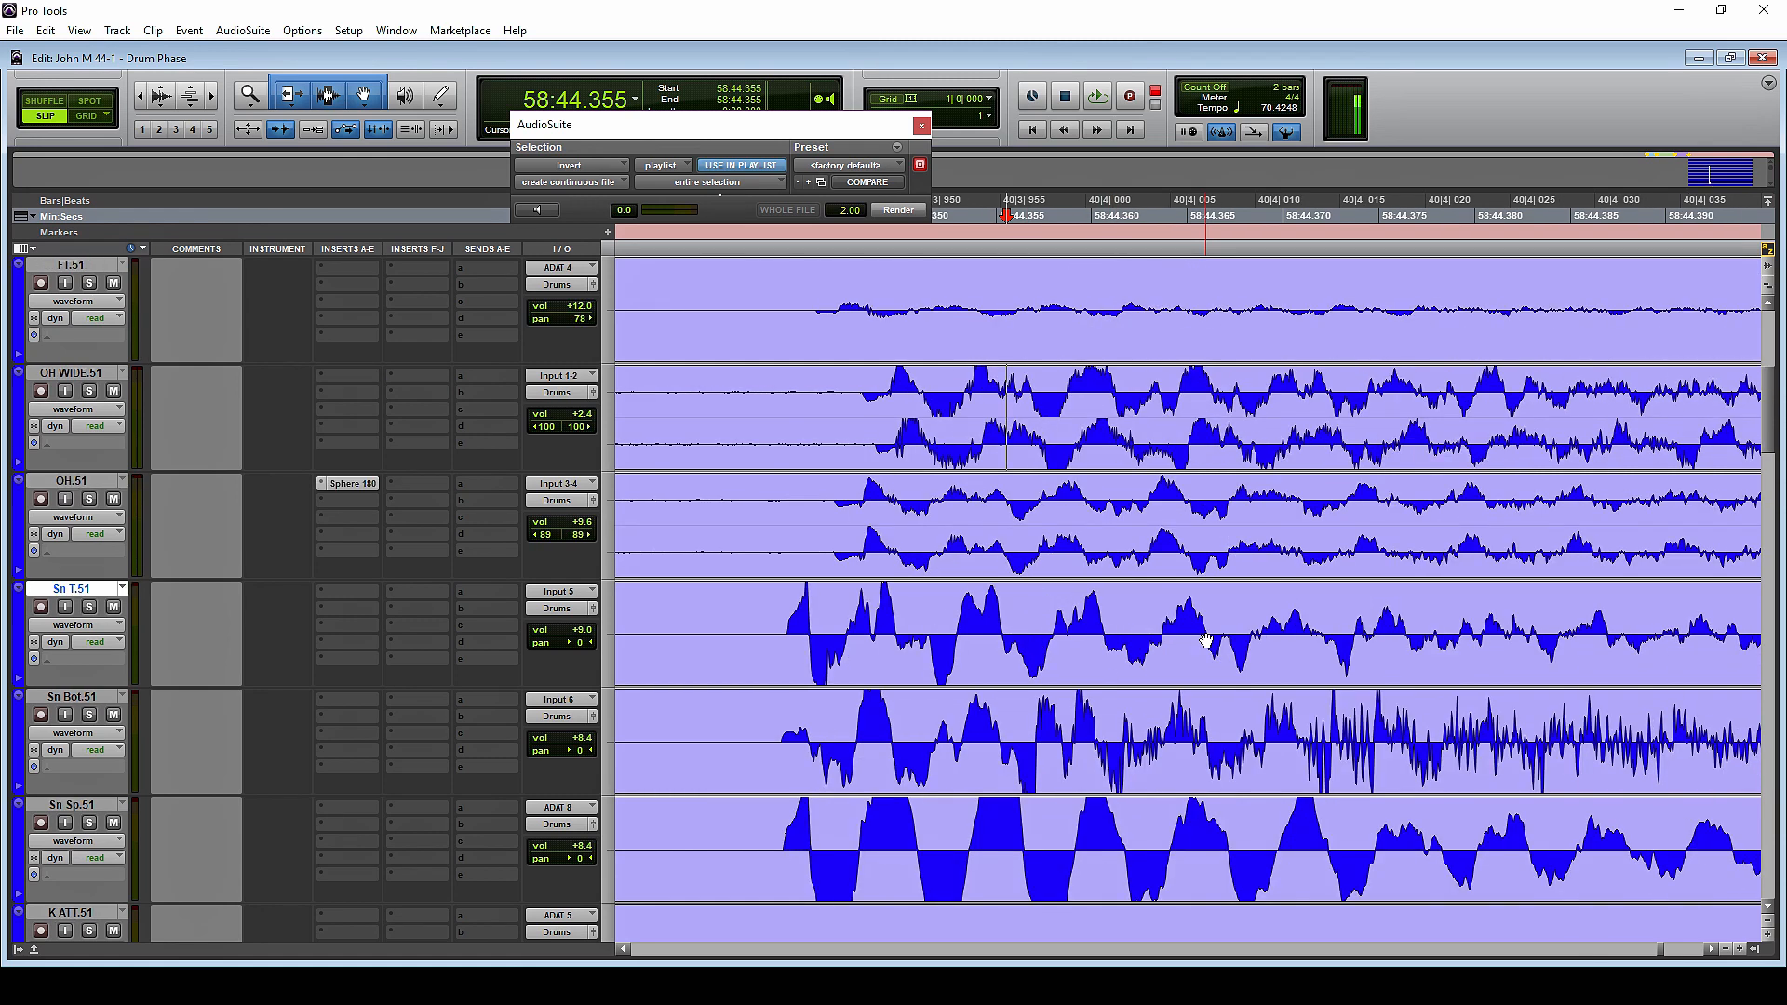
pyautogui.hscroll(-1, 1206, 640)
pyautogui.click(1009, 682)
pyautogui.keyDown('shift'); pyautogui.click(979, 778); pyautogui.keyUp('shift')
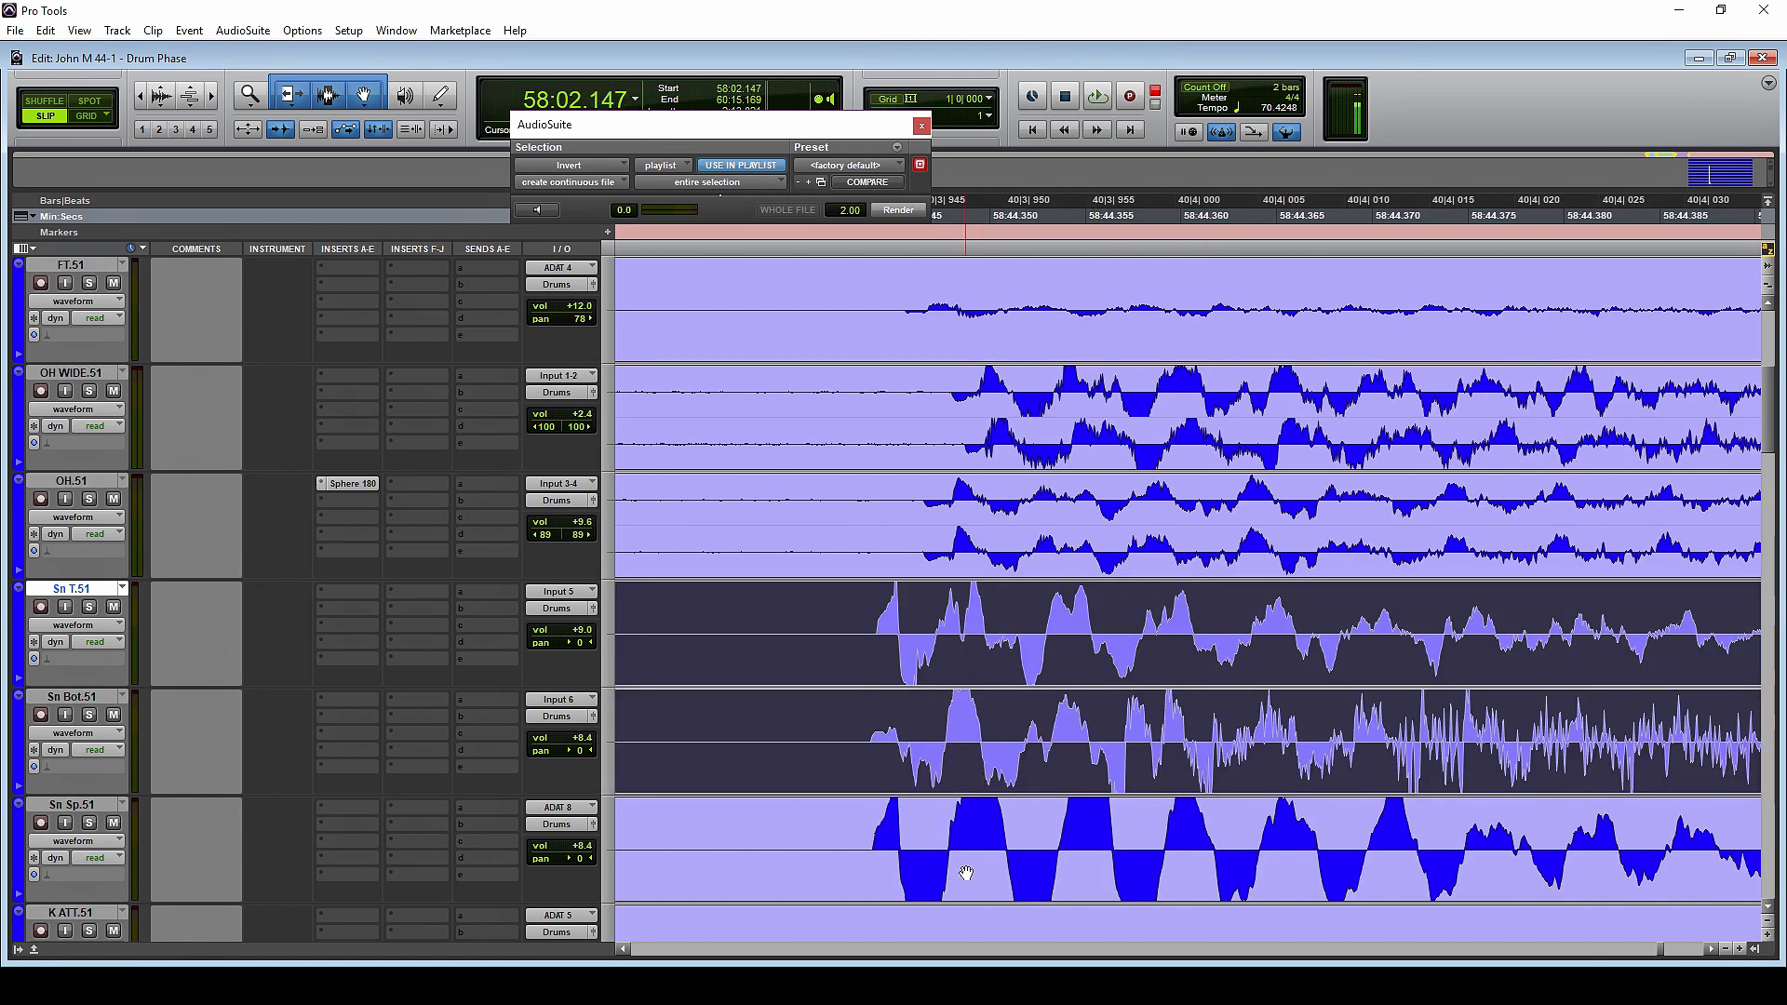
pyautogui.keyDown('shift'); pyautogui.click(966, 872); pyautogui.keyUp('shift')
pyautogui.moveTo(970, 661); pyautogui.dragTo(1015, 659)
pyautogui.press('t')
pyautogui.press('t')
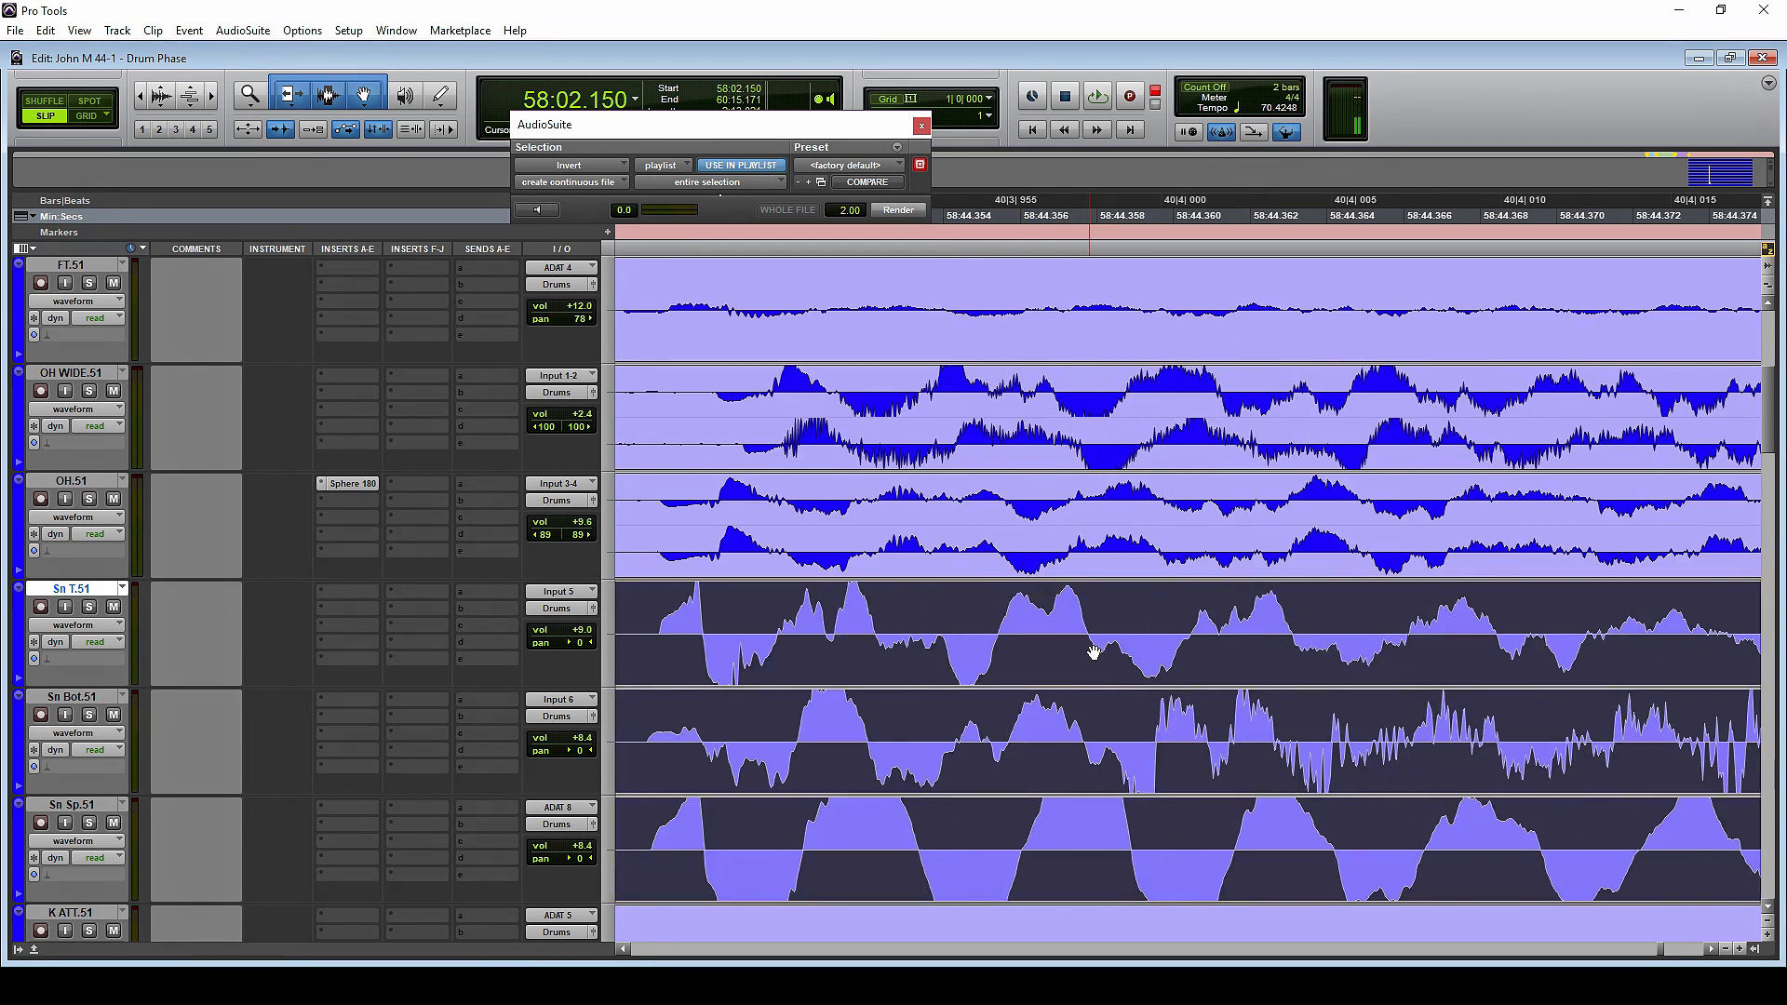
# Fine-tune the three selected snare clips slightly later at high zoom, lining up their first peaks with the OH.51 attack
pyautogui.hscroll(-3, 1121, 656)
pyautogui.hscroll(-3, 1120, 656)
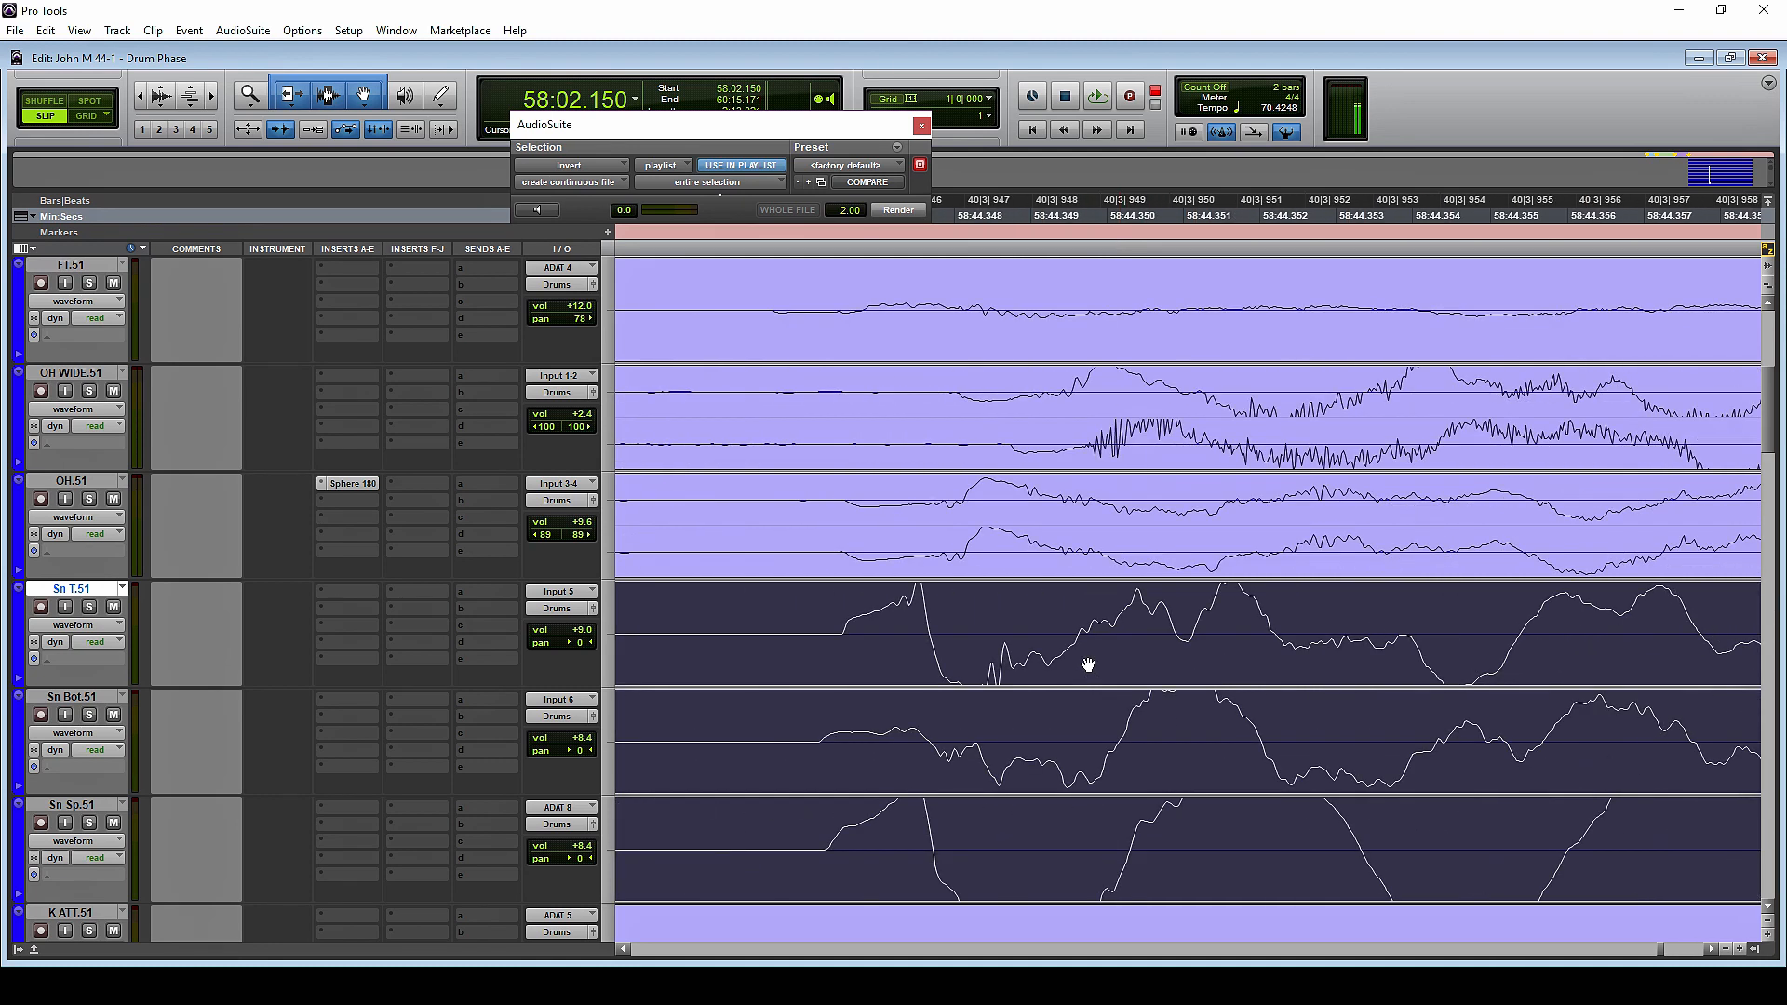
pyautogui.moveTo(1036, 648); pyautogui.dragTo(1049, 650)
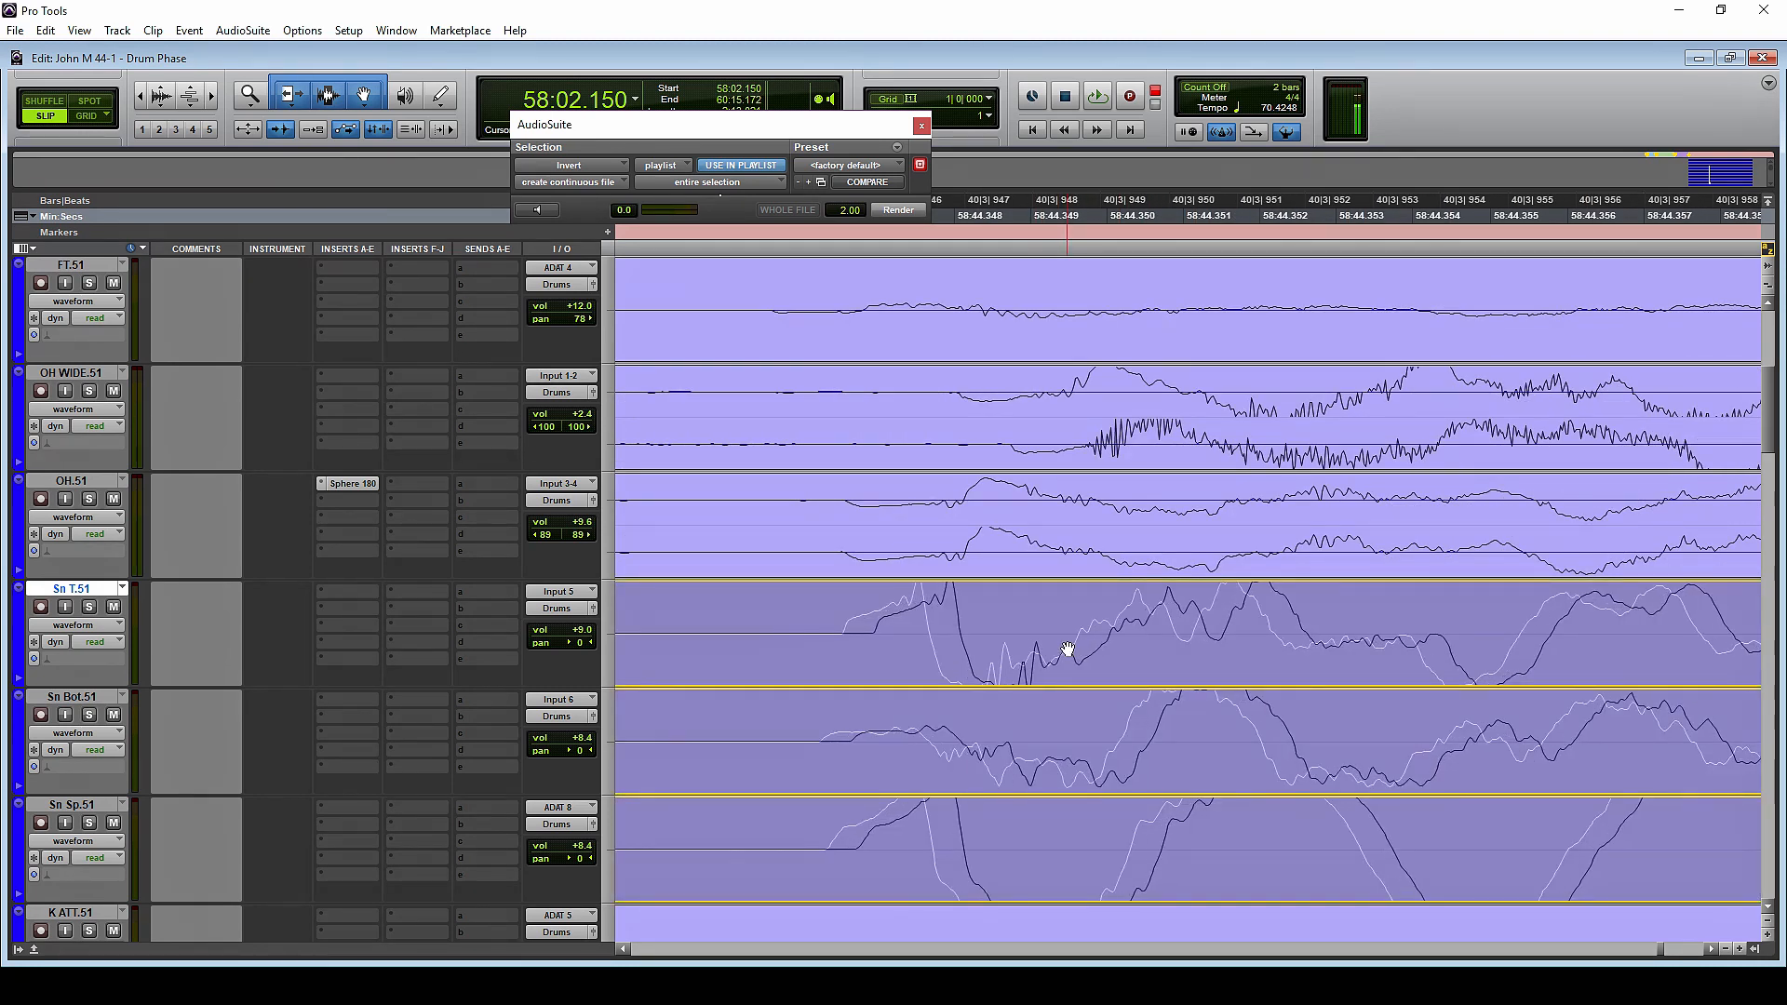
pyautogui.moveTo(1068, 648); pyautogui.dragTo(958, 628)
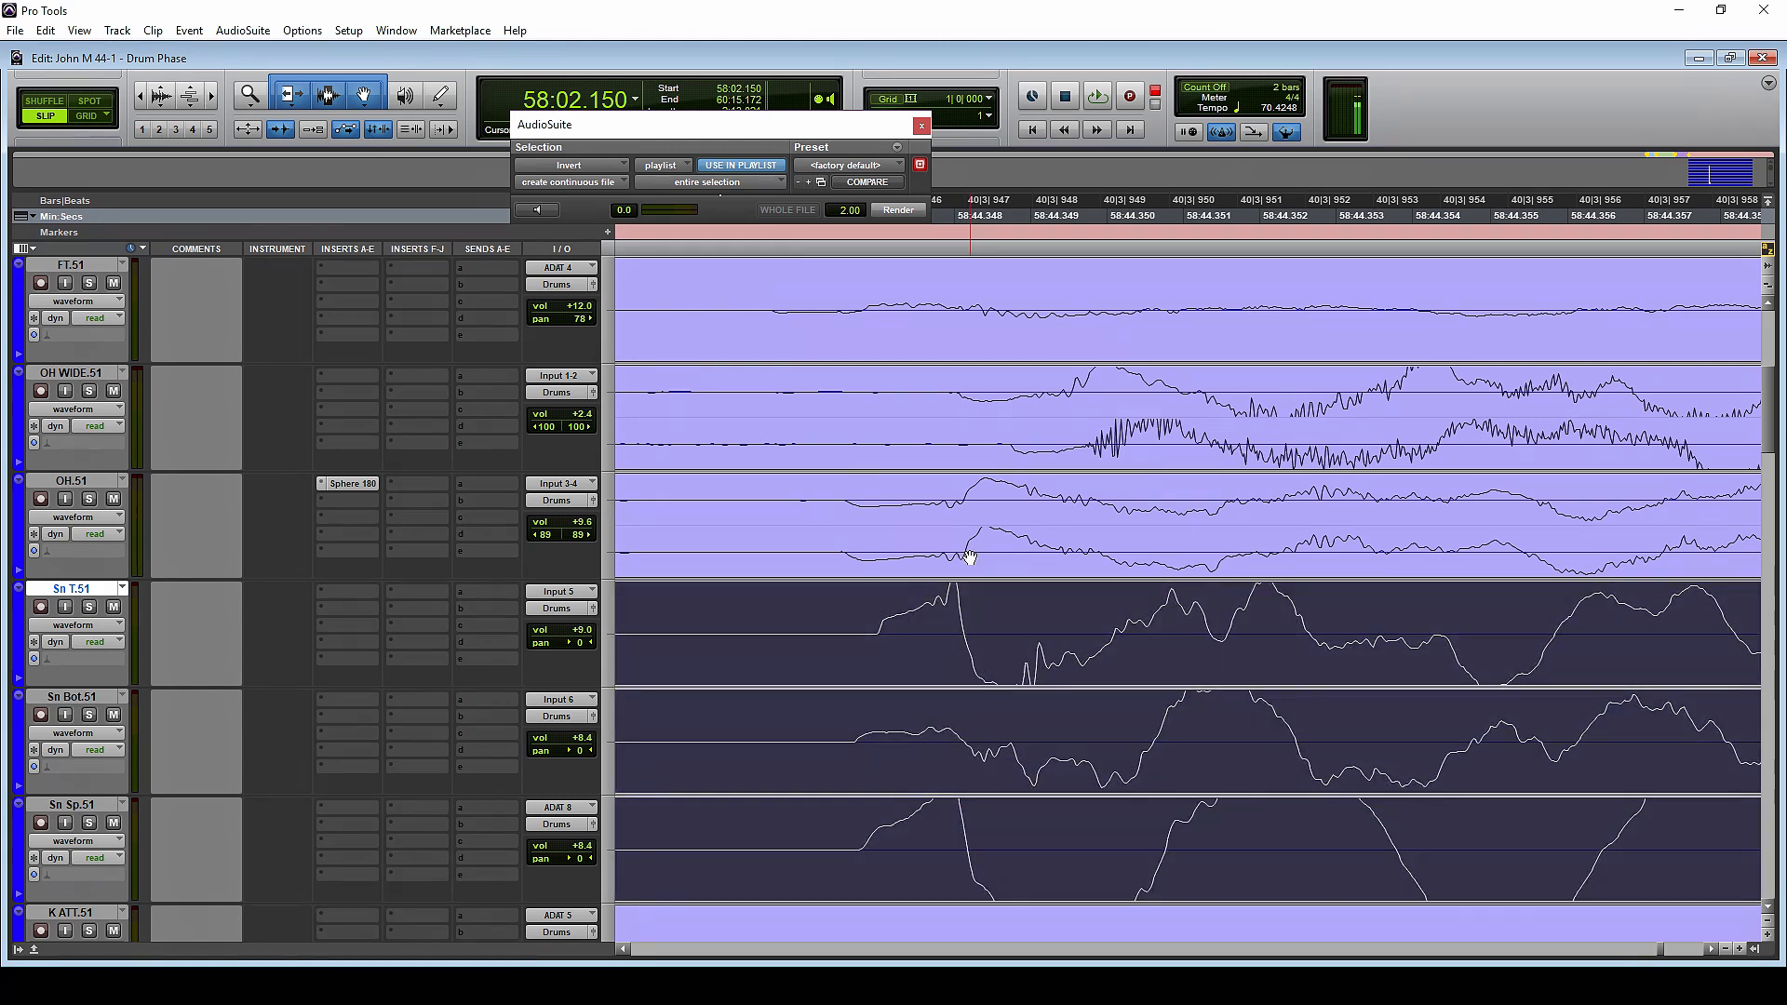
# Invert the polarity of the OH.51 clip with the AudioSuite Invert process and deselect it
pyautogui.click(963, 544)
pyautogui.click(899, 209)
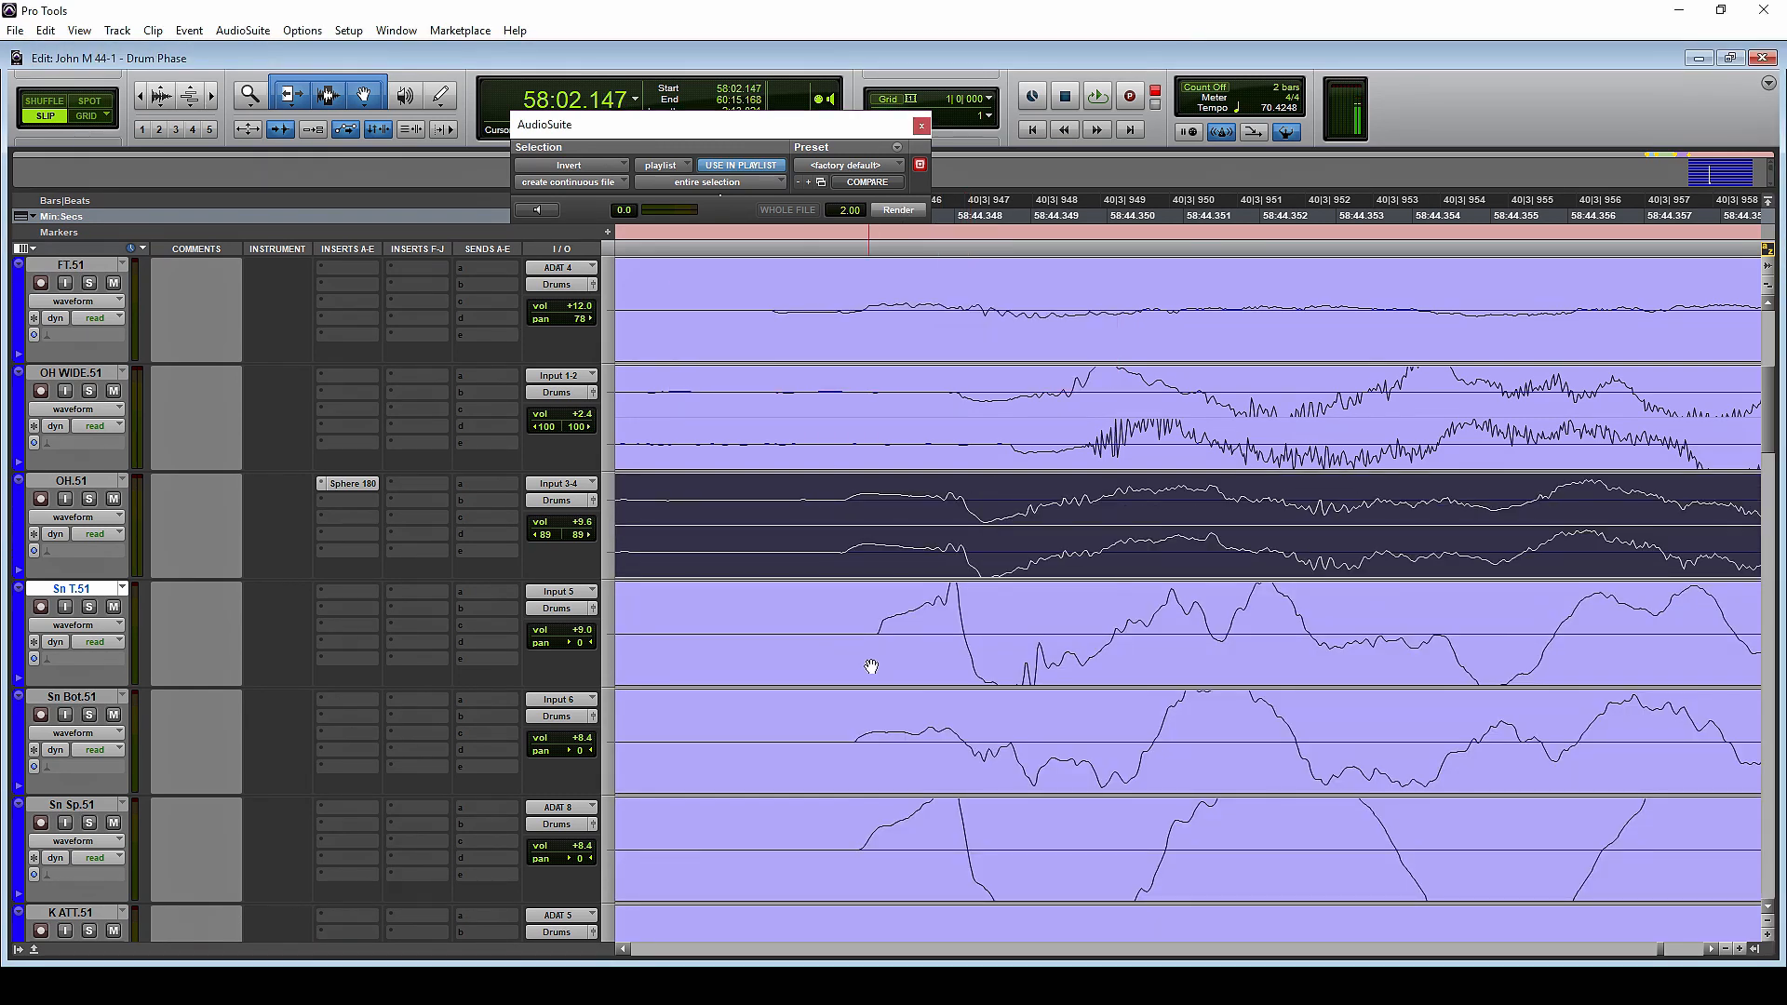
pyautogui.click(1020, 557)
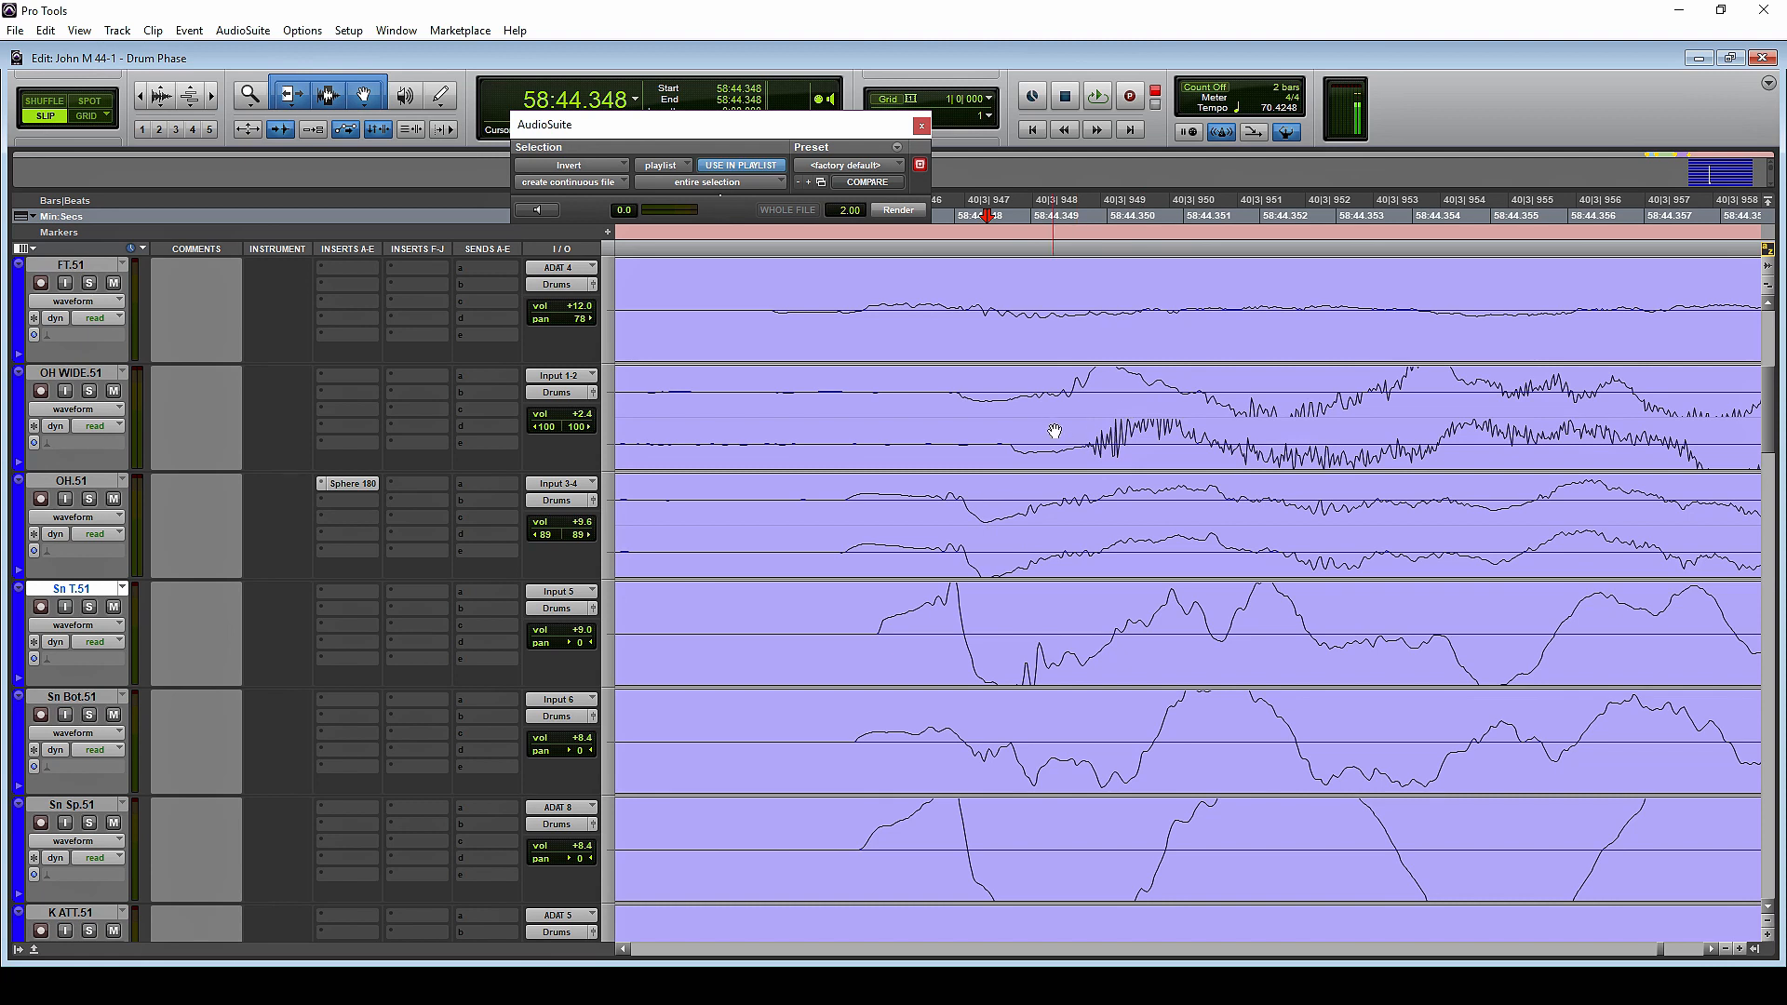
# Select the OH WIDE.51 clip and split its stereo track into separate left and right mono tracks
pyautogui.click(1094, 437)
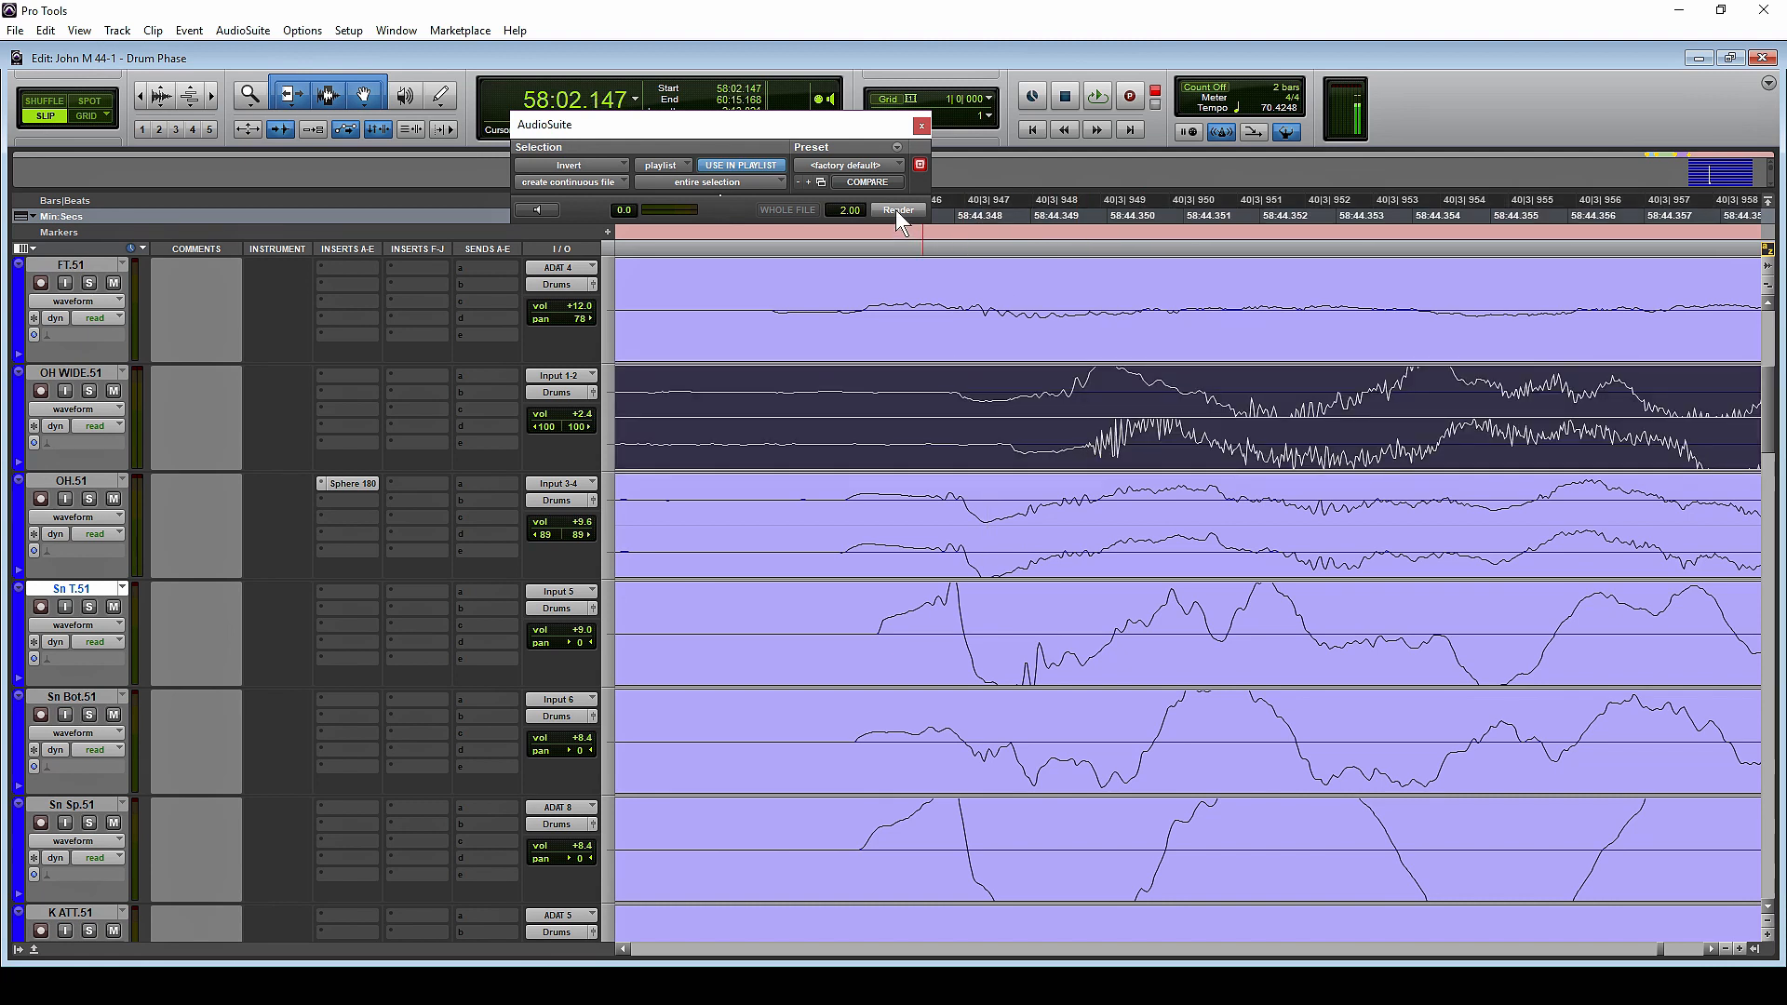
pyautogui.rightClick(80, 371)
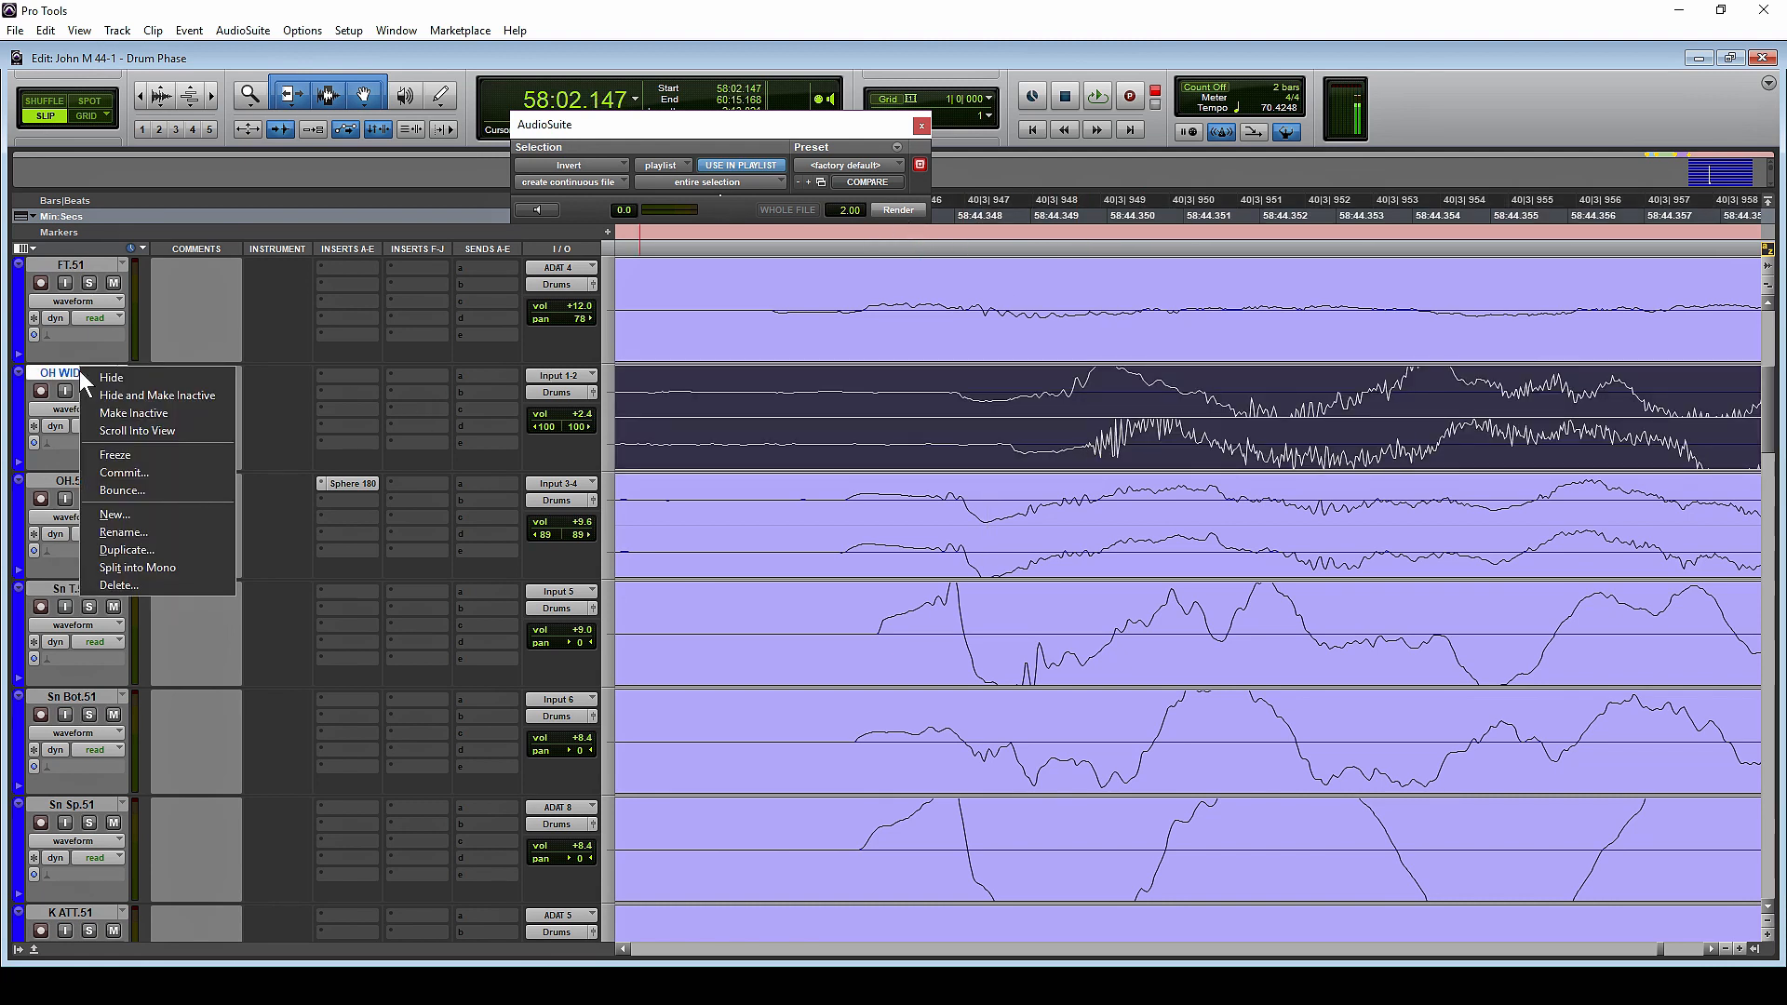
pyautogui.click(142, 569)
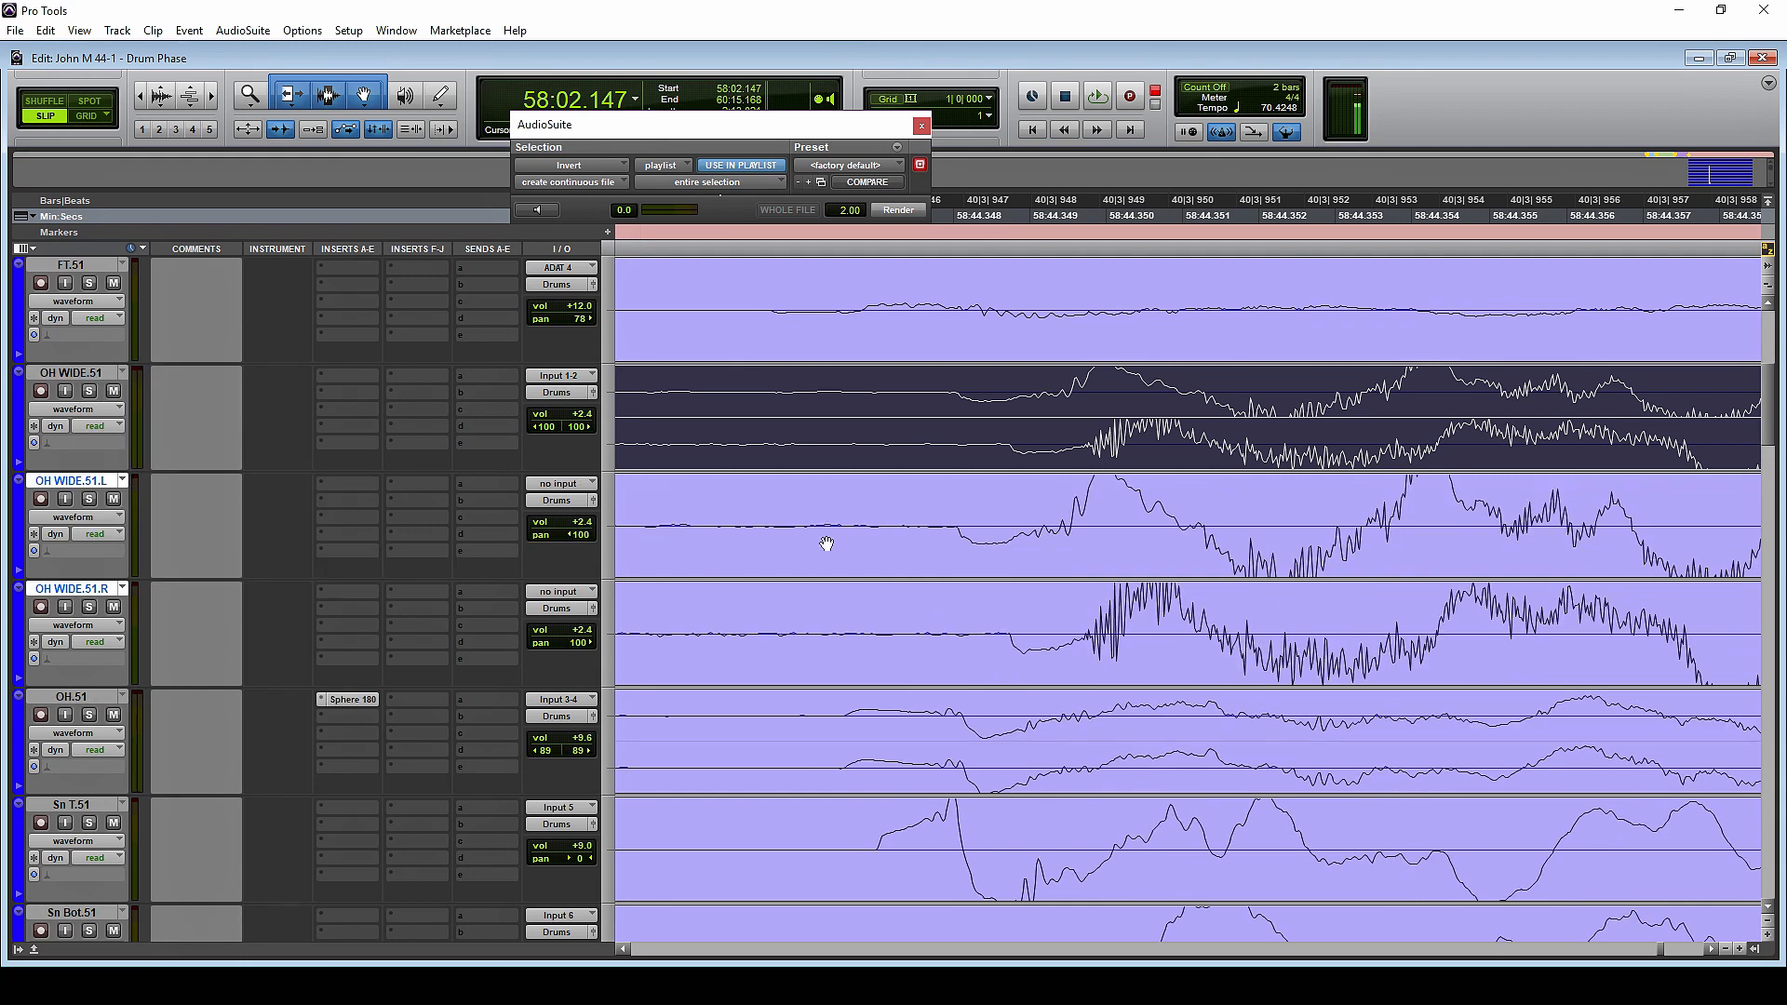
# Shift the OH WIDE.51.L and OH WIDE.51.R clips individually earlier to match the OH.51 attack, and invert both with AudioSuite Invert
pyautogui.moveTo(1100, 649); pyautogui.dragTo(969, 679)
pyautogui.moveTo(1028, 558); pyautogui.dragTo(955, 571)
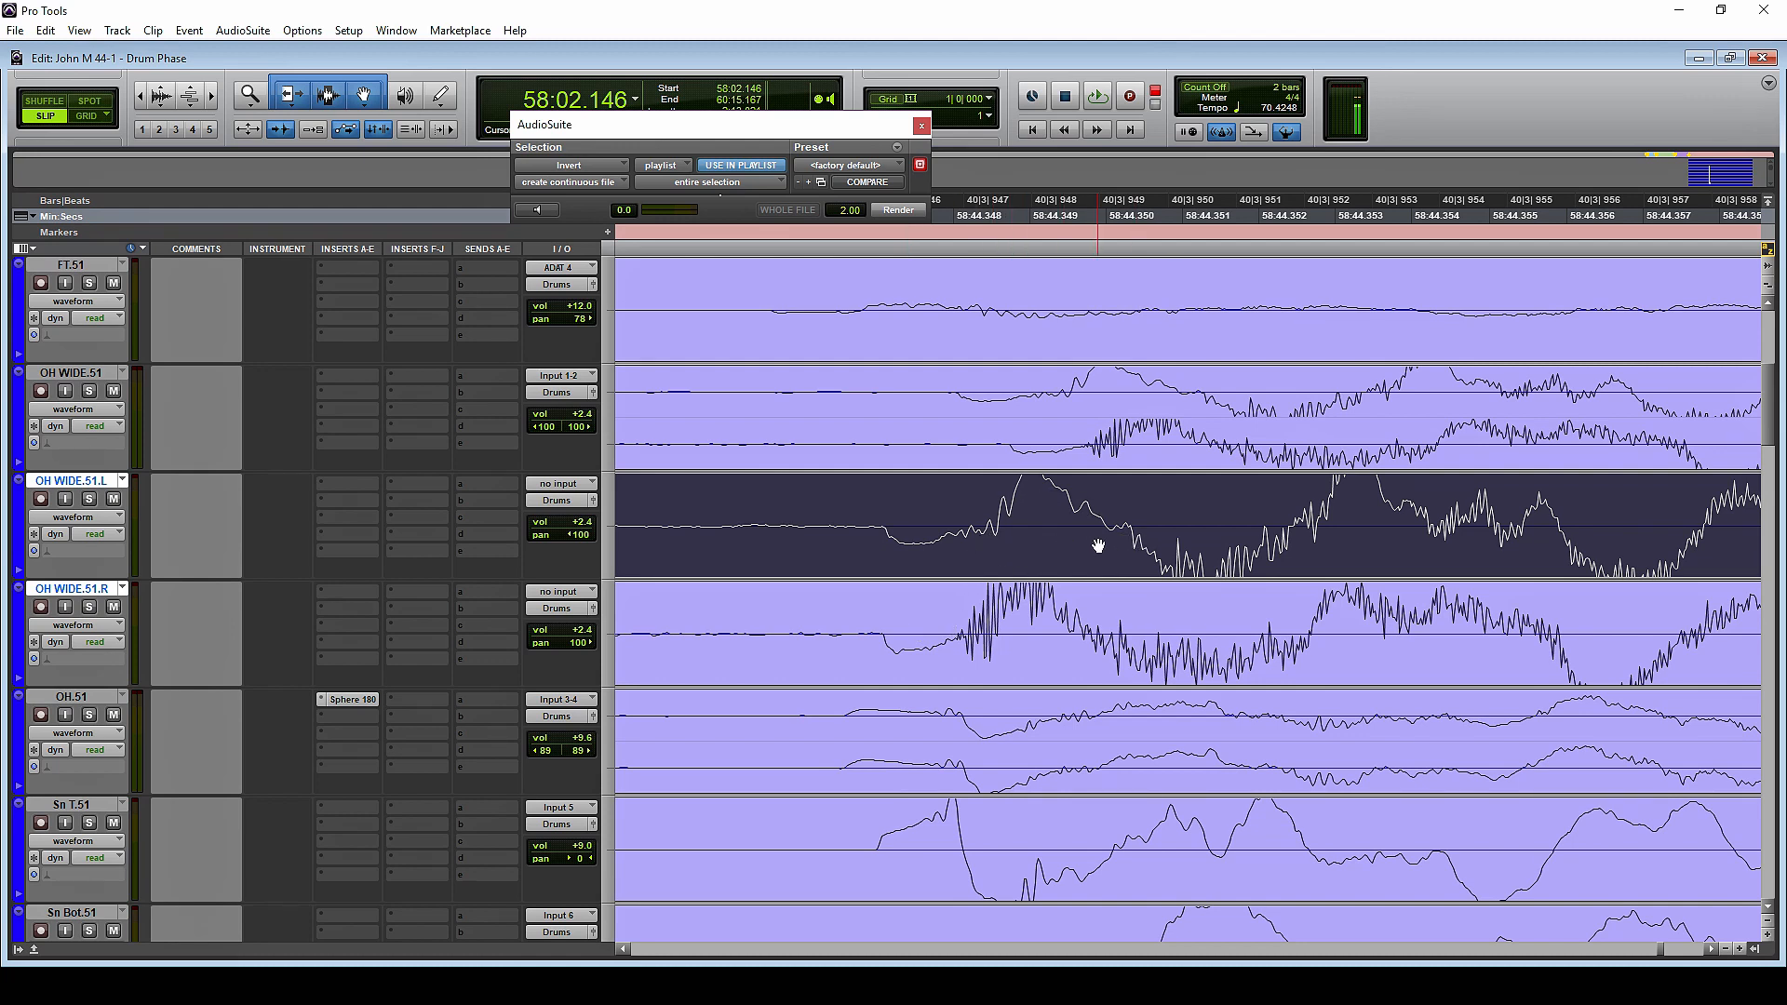
pyautogui.click(1061, 632)
pyautogui.keyDown('shift'); pyautogui.click(1029, 542); pyautogui.keyUp('shift')
pyautogui.click(891, 208)
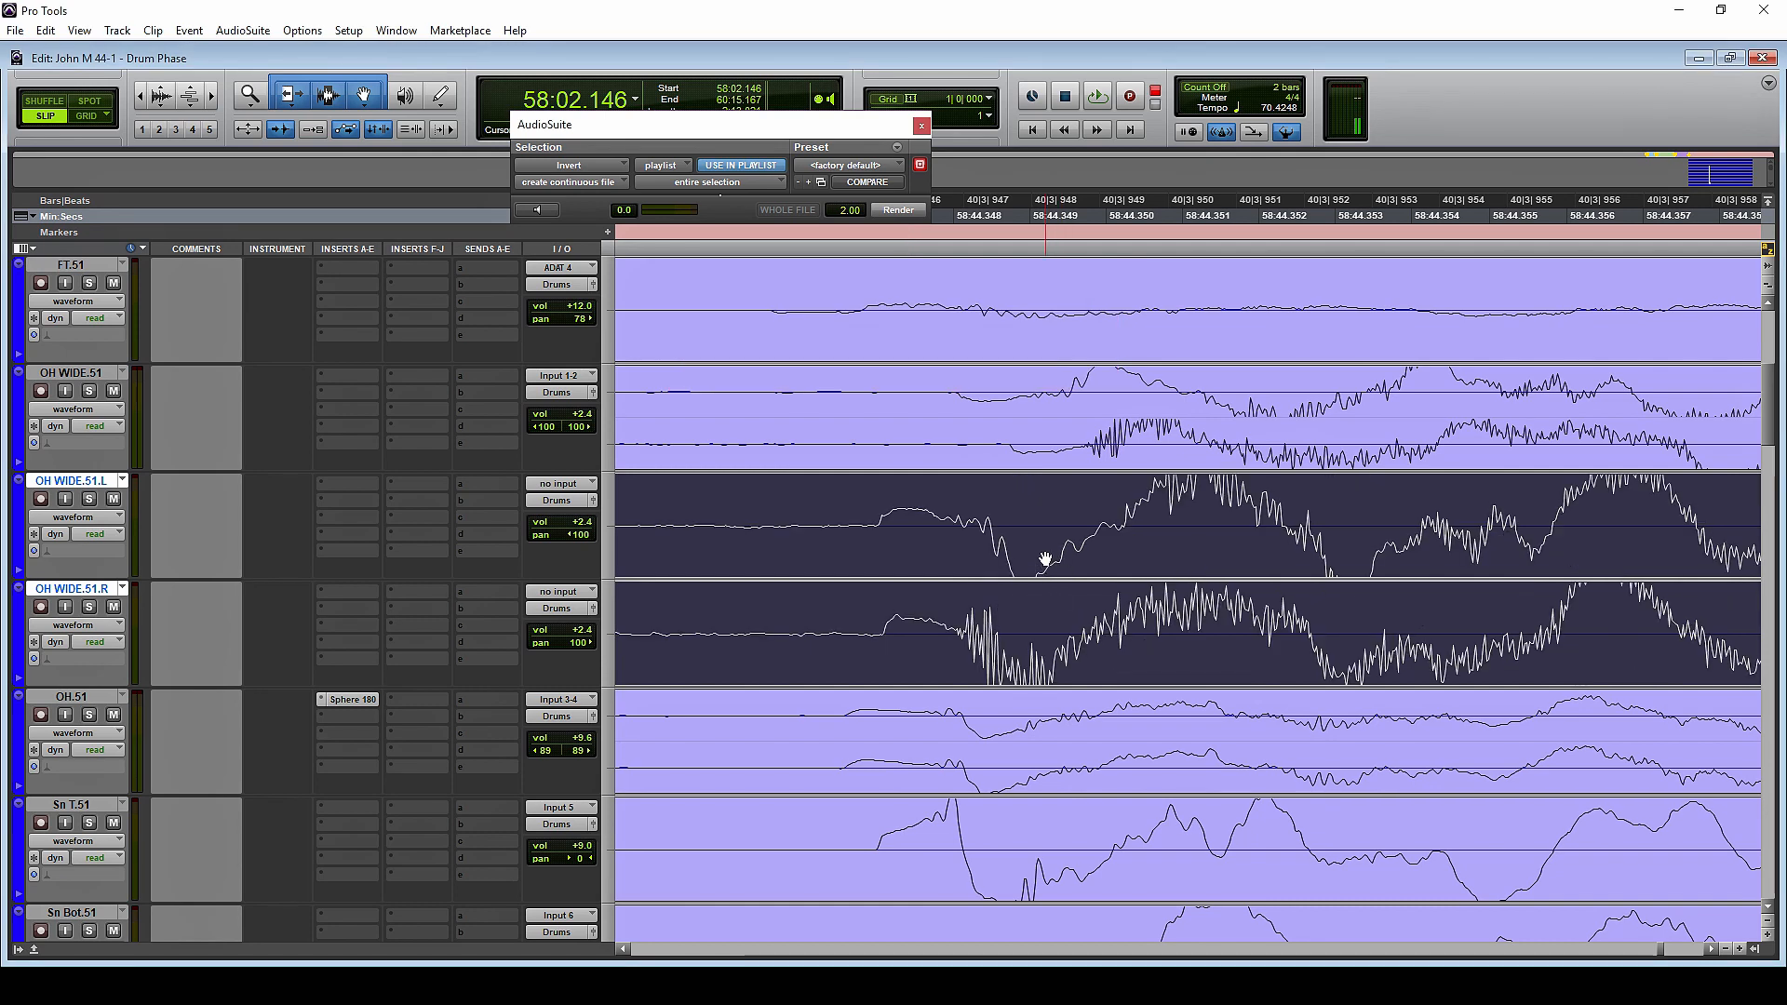
# Move both inverted mono clips back onto the stereo OH WIDE.51 track and delete the two empty mono tracks
pyautogui.click(1039, 483)
pyautogui.moveTo(1039, 484); pyautogui.dragTo(1049, 456)
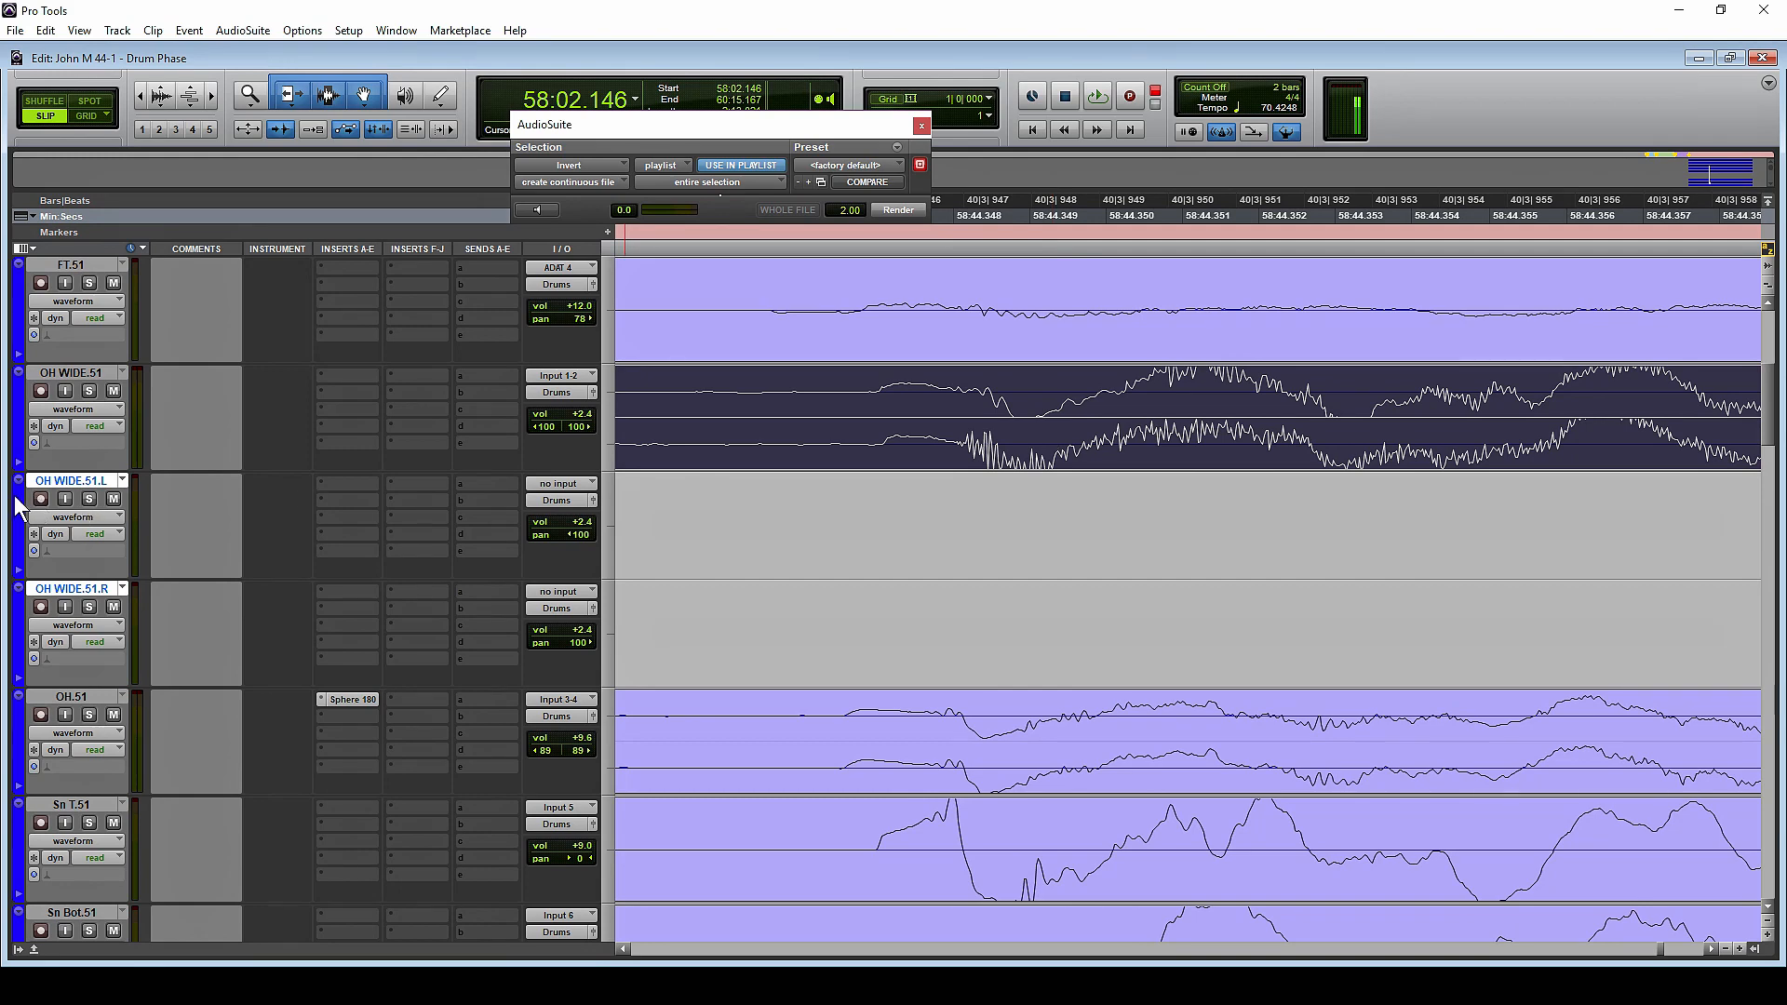
pyautogui.rightClick(53, 496)
pyautogui.click(93, 676)
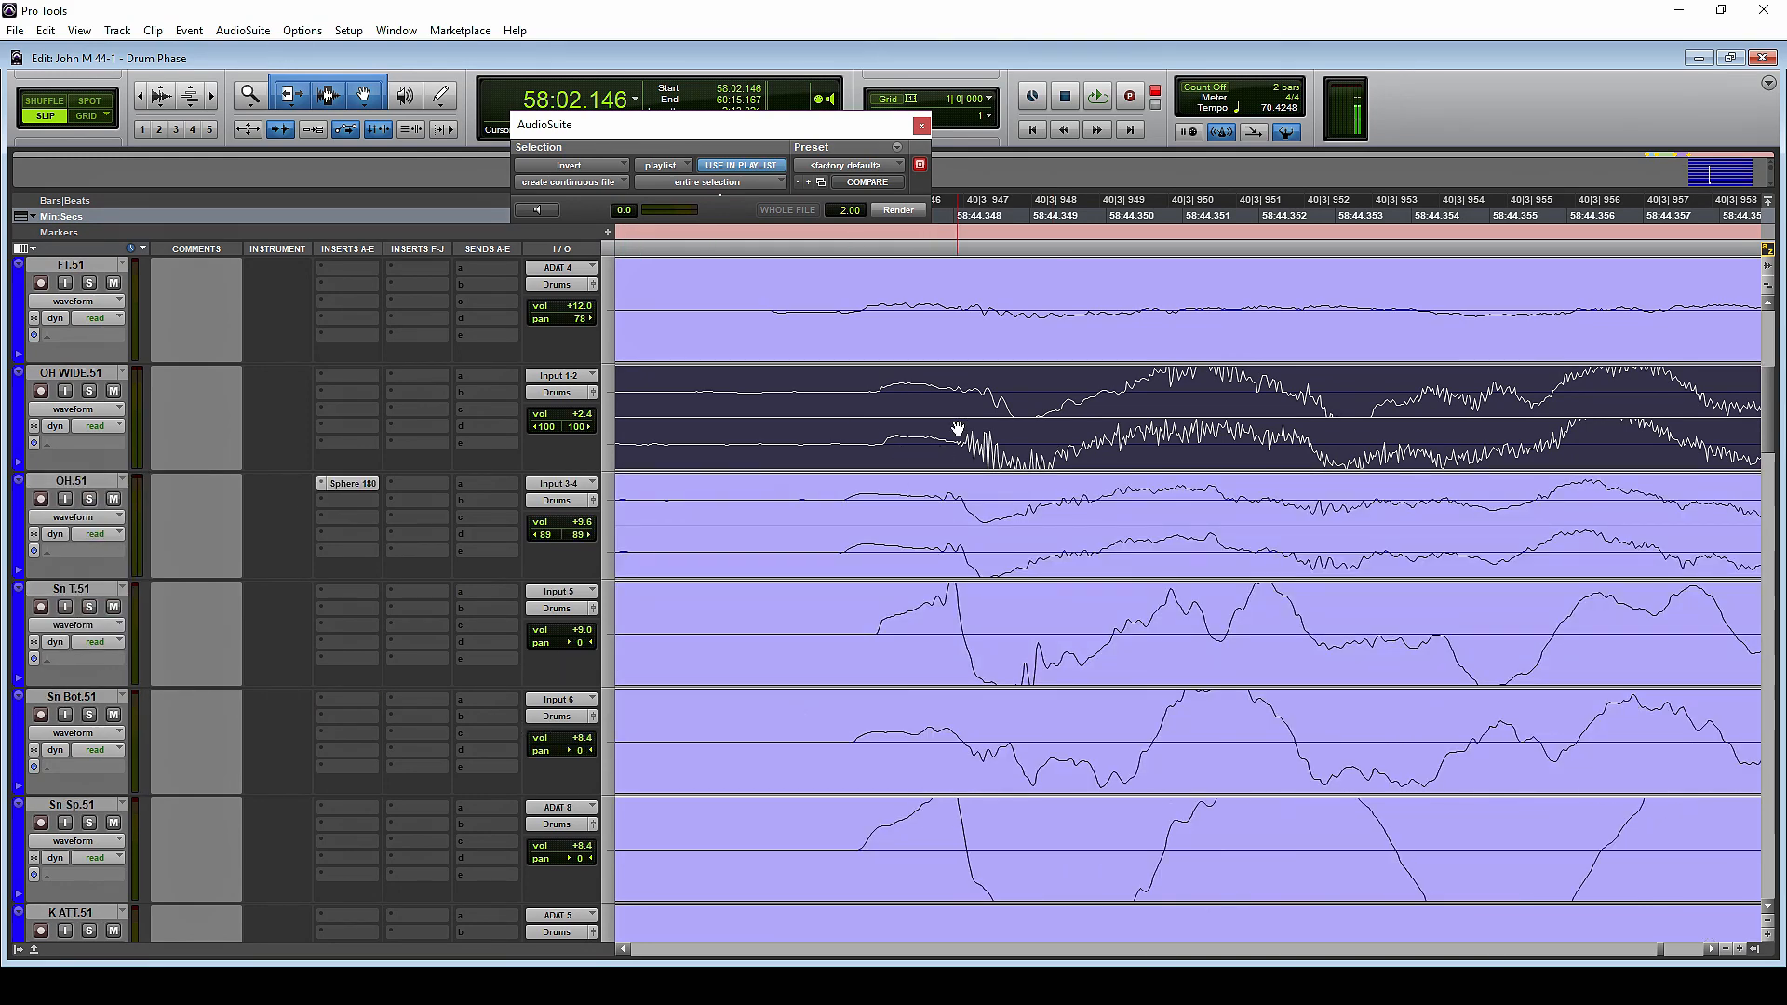
# Fine-tune the stereo OH WIDE.51 clip slightly earlier so it starts at about 58:02.145, and deselect it
pyautogui.hotkey('alt', 'shift', 'r')
pyautogui.moveTo(968, 454); pyautogui.dragTo(966, 468)
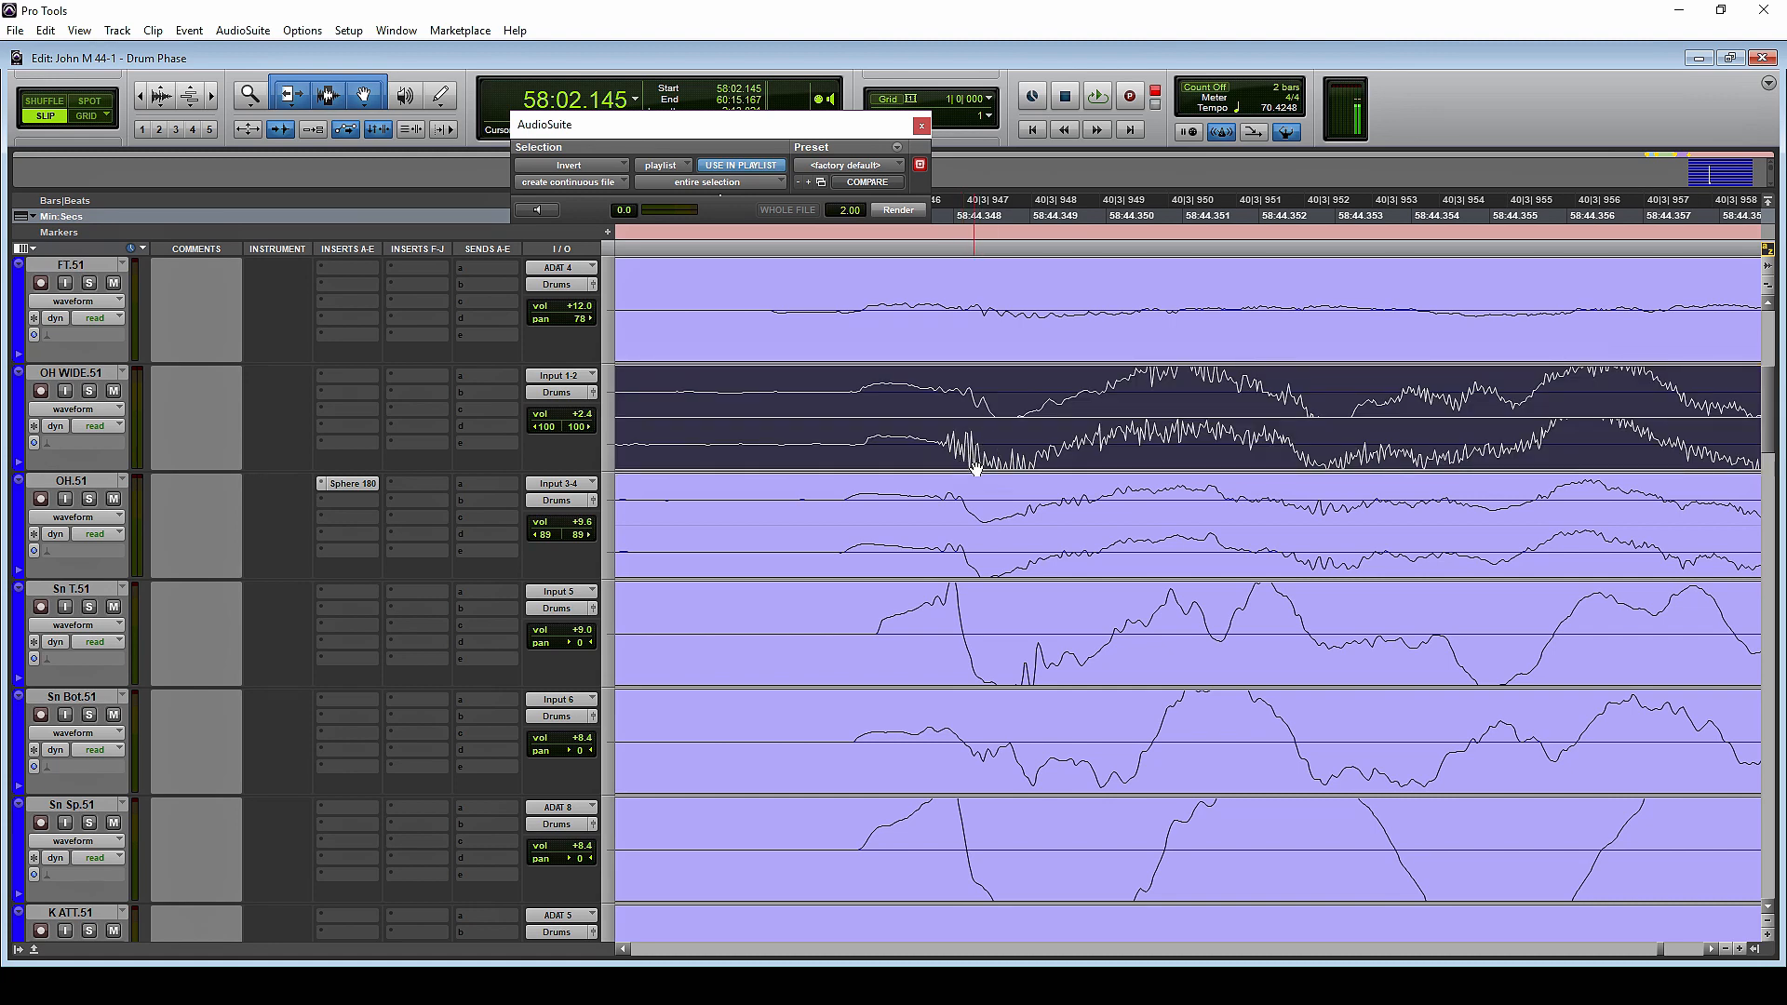
pyautogui.click(849, 389)
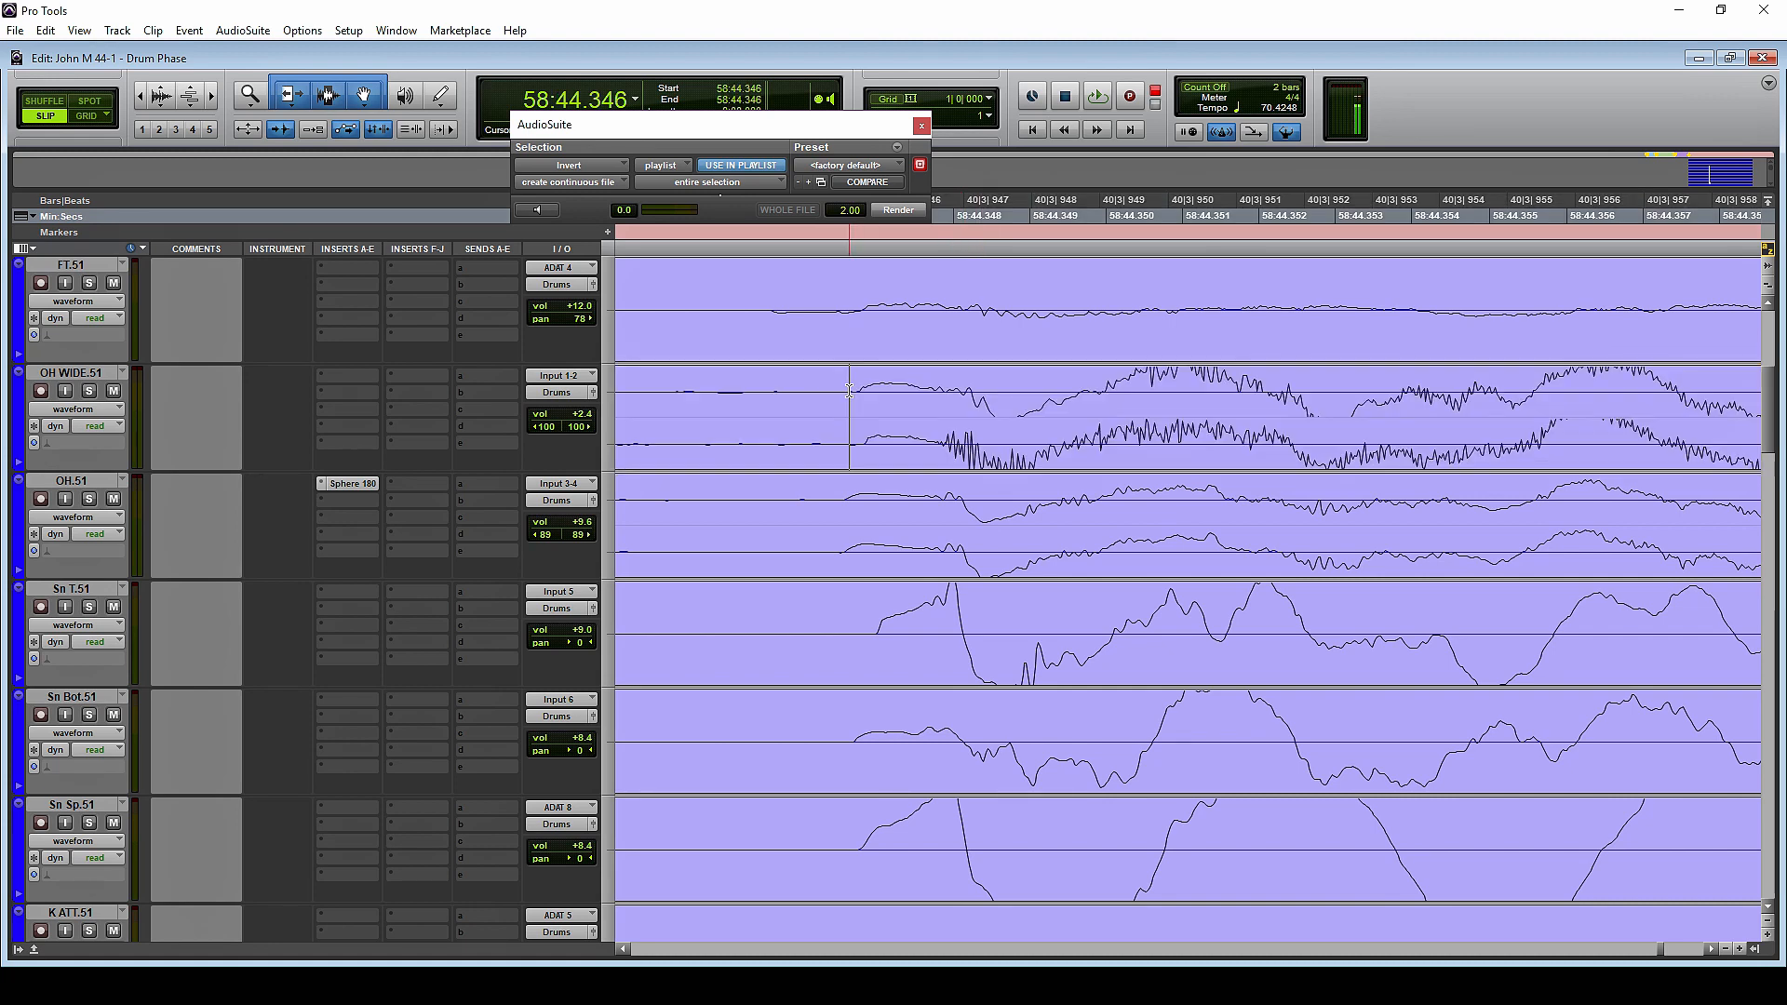
# Solo the OH WIDE, OH, Sn T, Sn Bot and Sn Sp tracks and listen to the aligned playlist from about 58:44.341
pyautogui.scroll(-8, 984, 464)
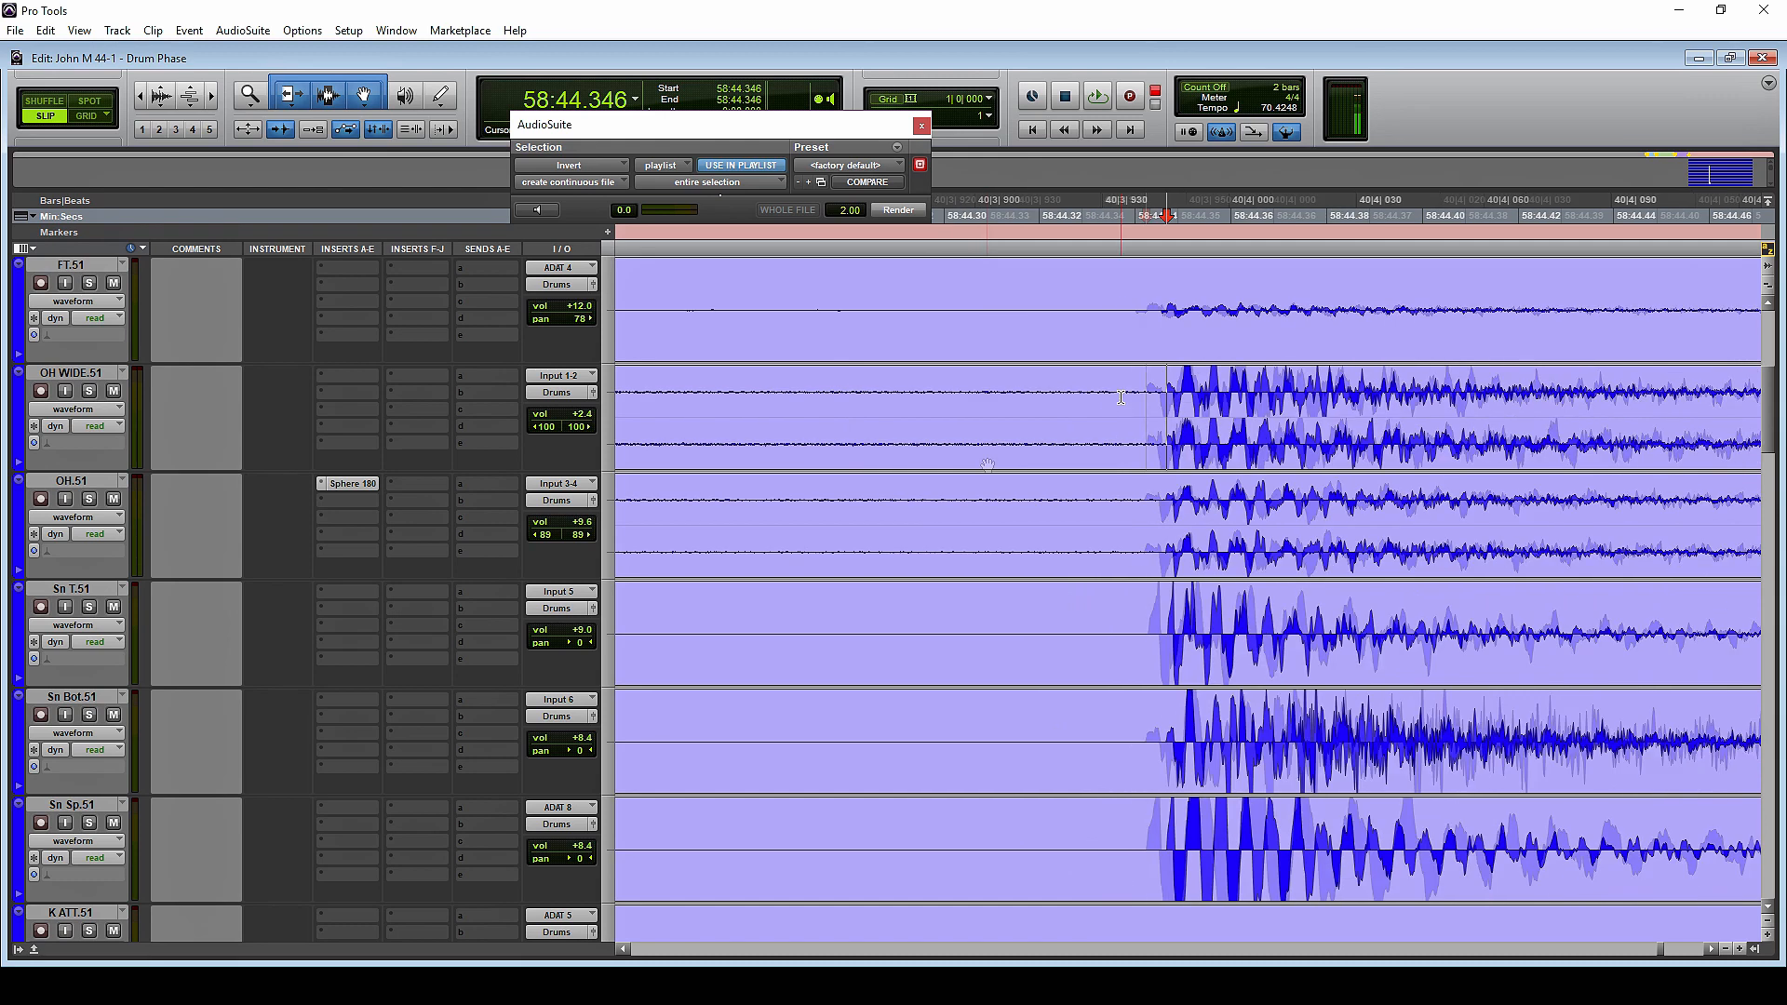
pyautogui.click(1141, 385)
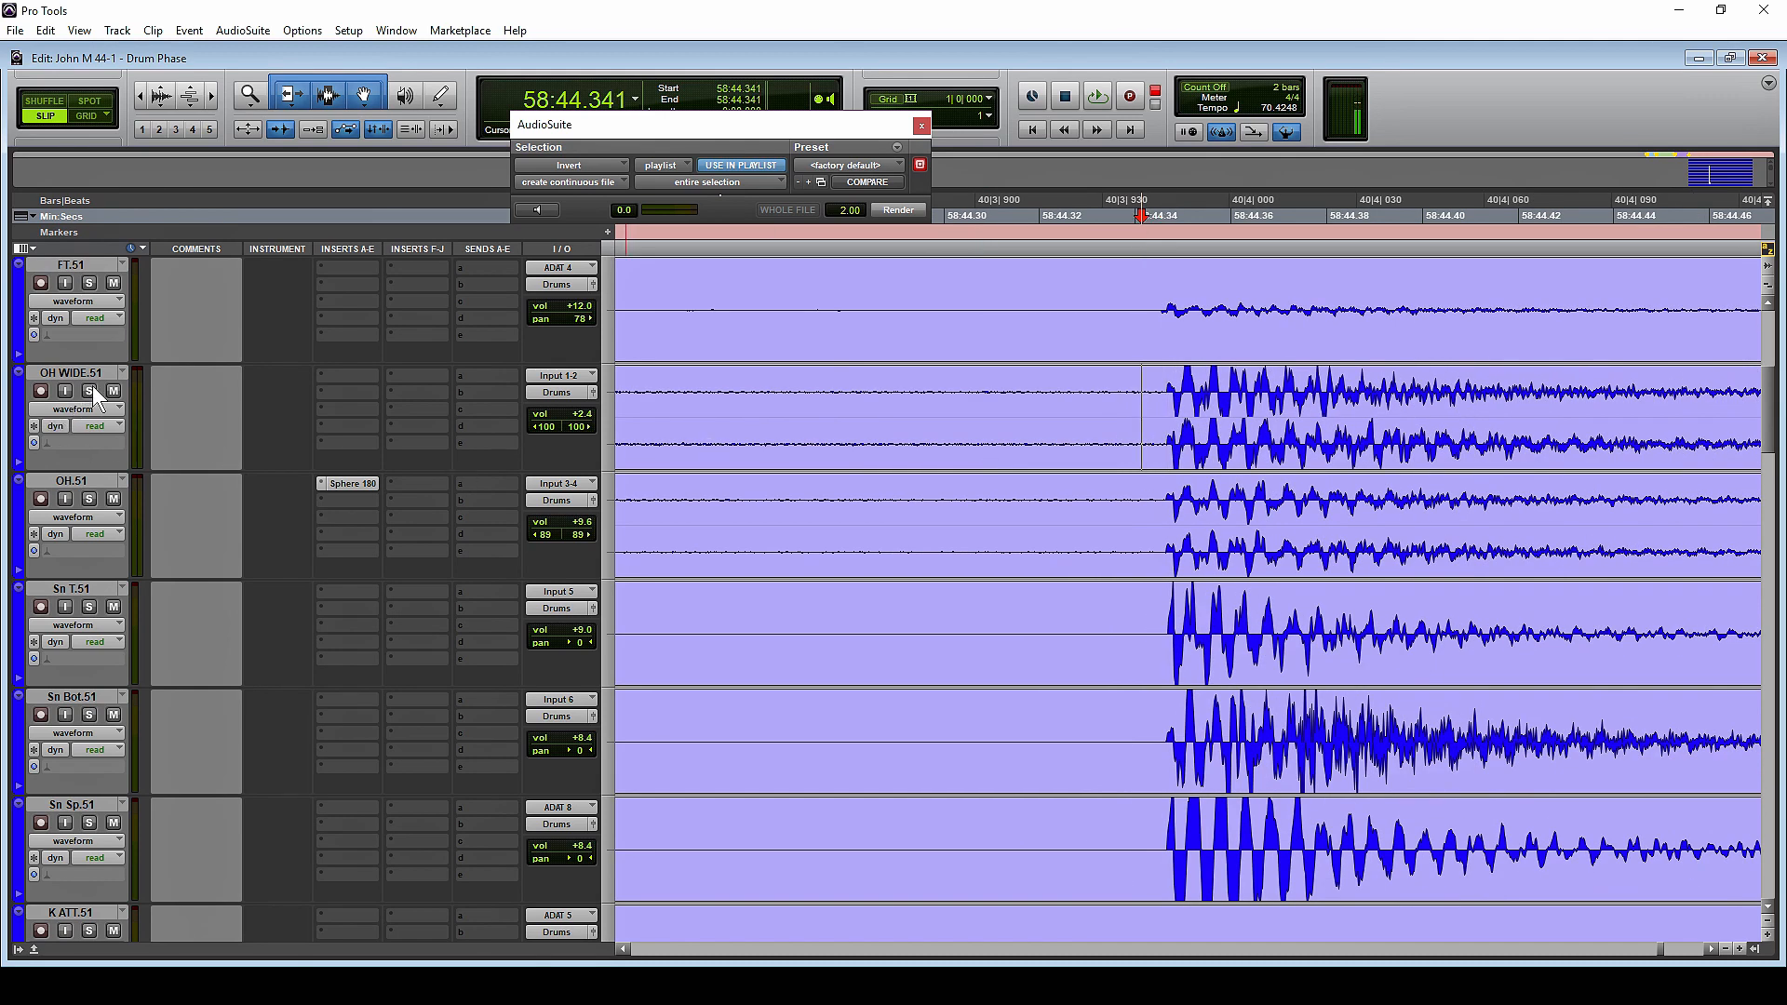
pyautogui.moveTo(89, 391); pyautogui.dragTo(90, 824)
pyautogui.press('space')
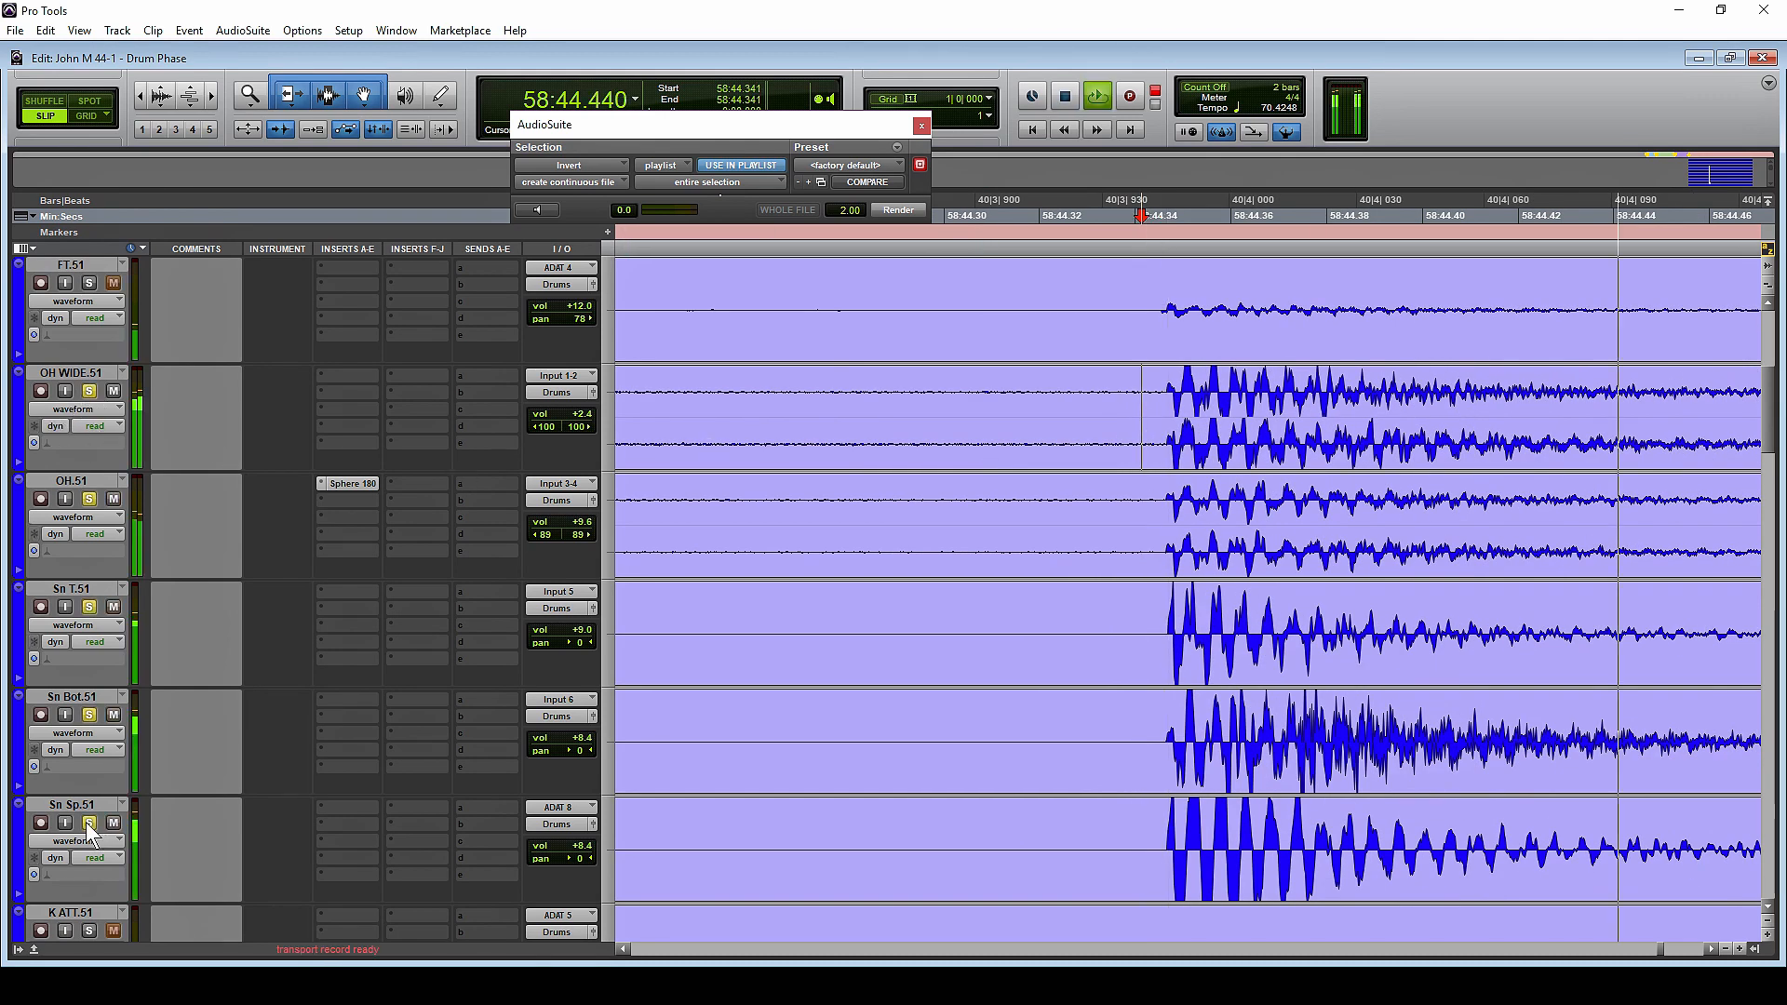
pyautogui.press('r')
pyautogui.press('r')
pyautogui.press('r')
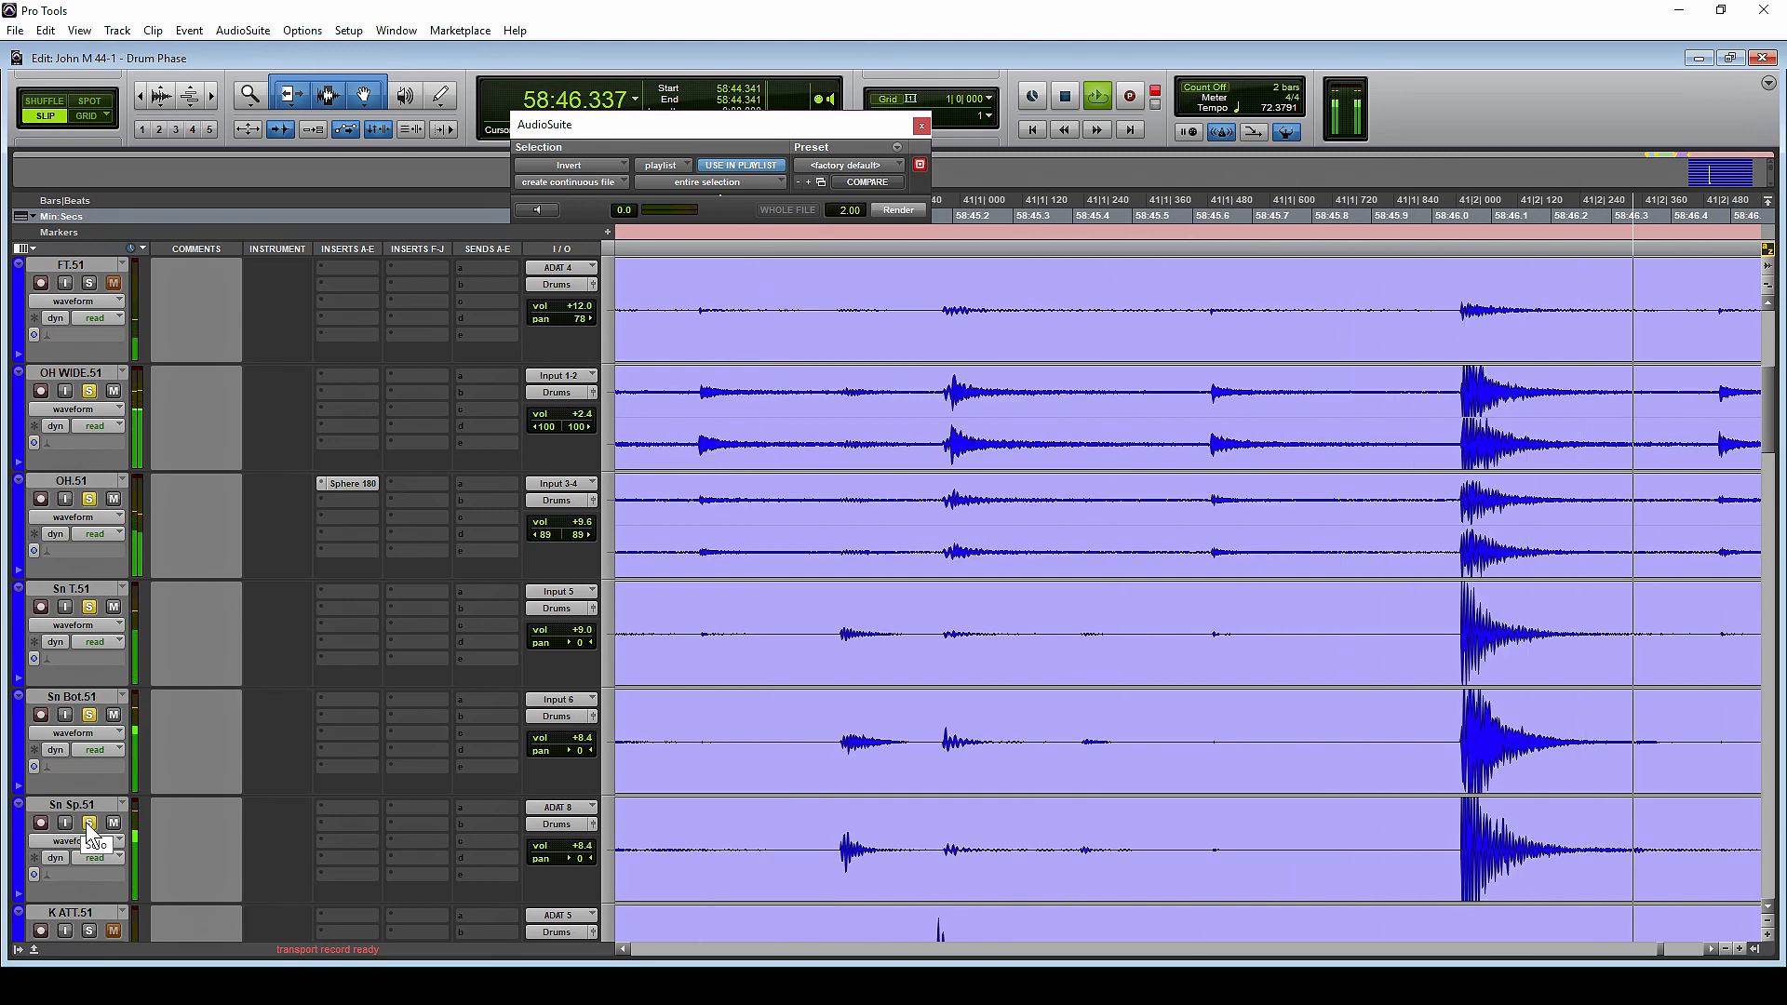
pyautogui.press('r')
pyautogui.press('r')
pyautogui.press('r')
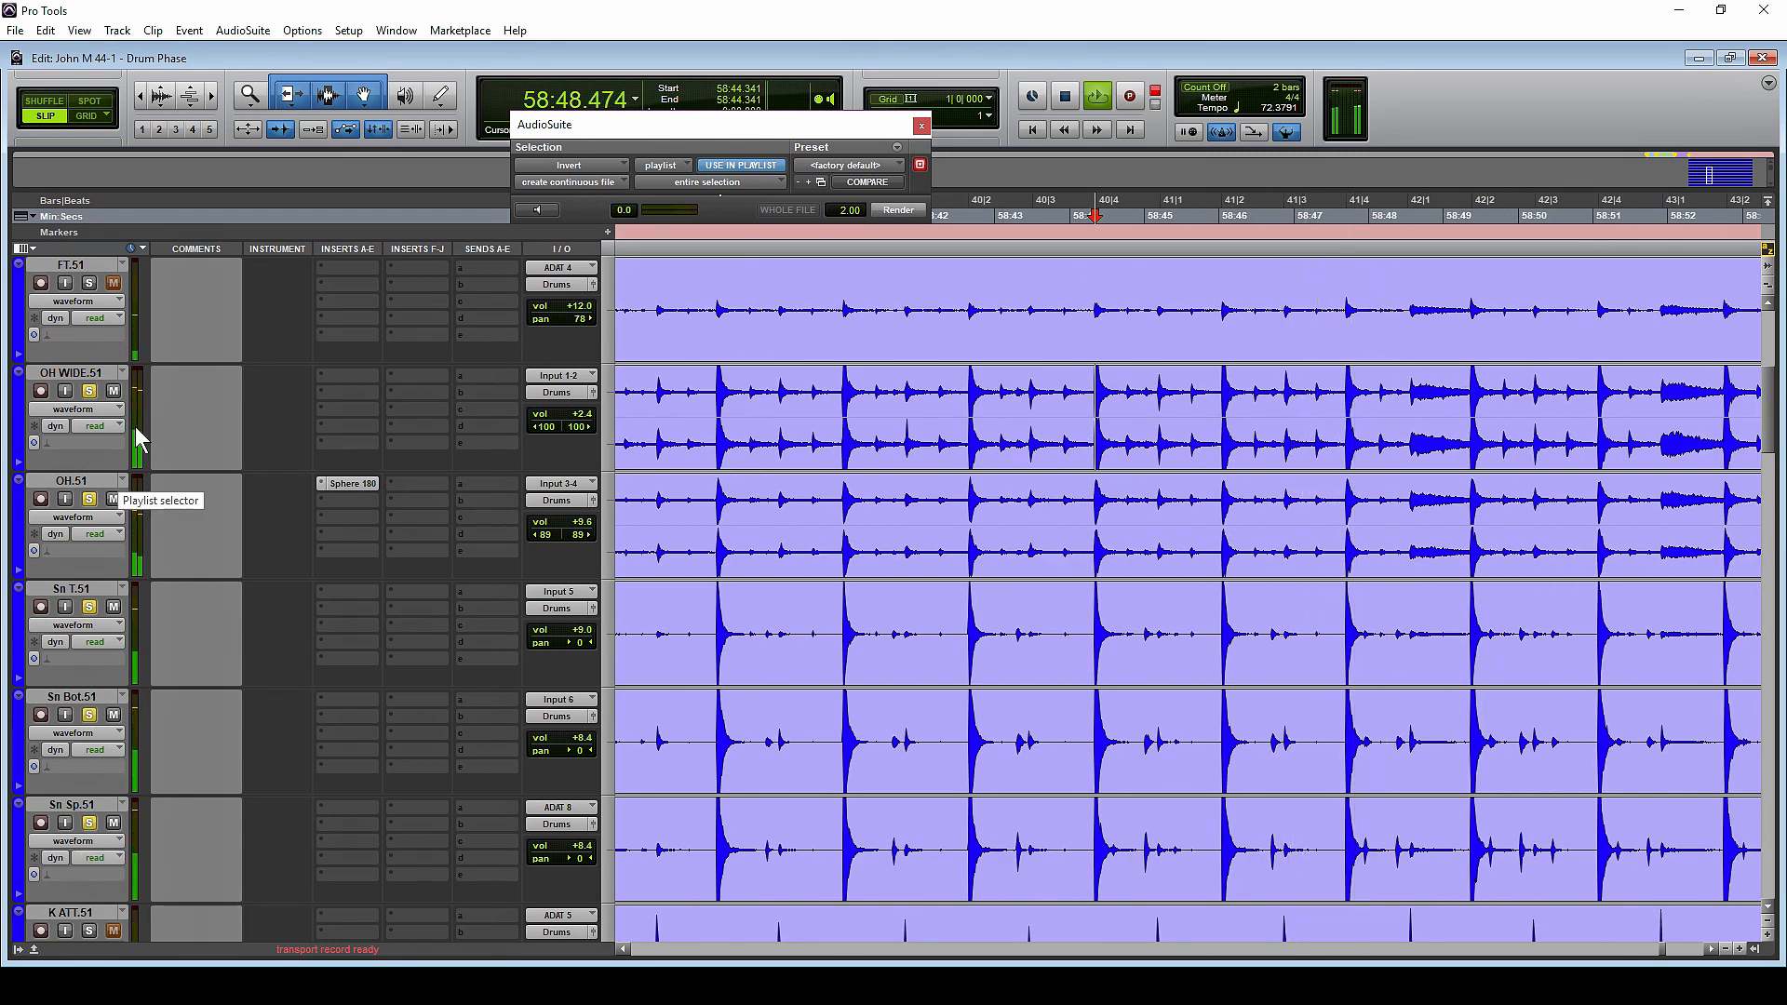
pyautogui.press('space')
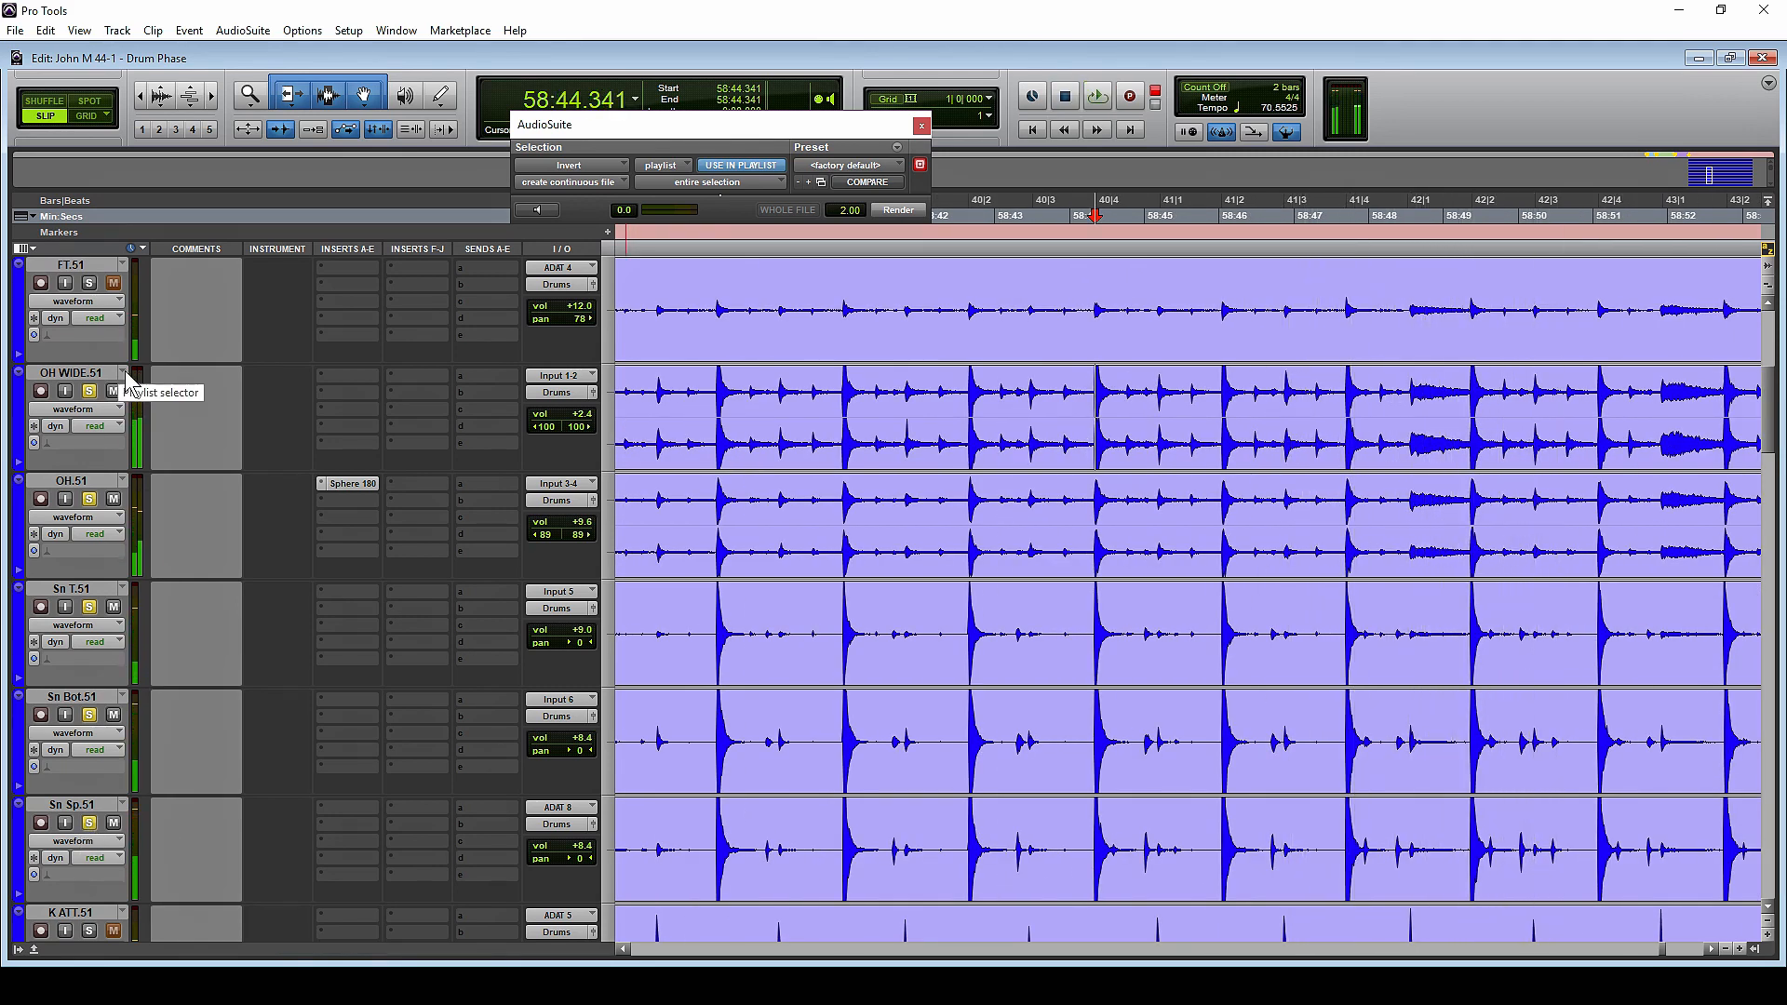
# Switch the drum group to the original .50 playlist and listen to the same soloed passage for comparison
pyautogui.click(124, 374)
pyautogui.click(186, 944)
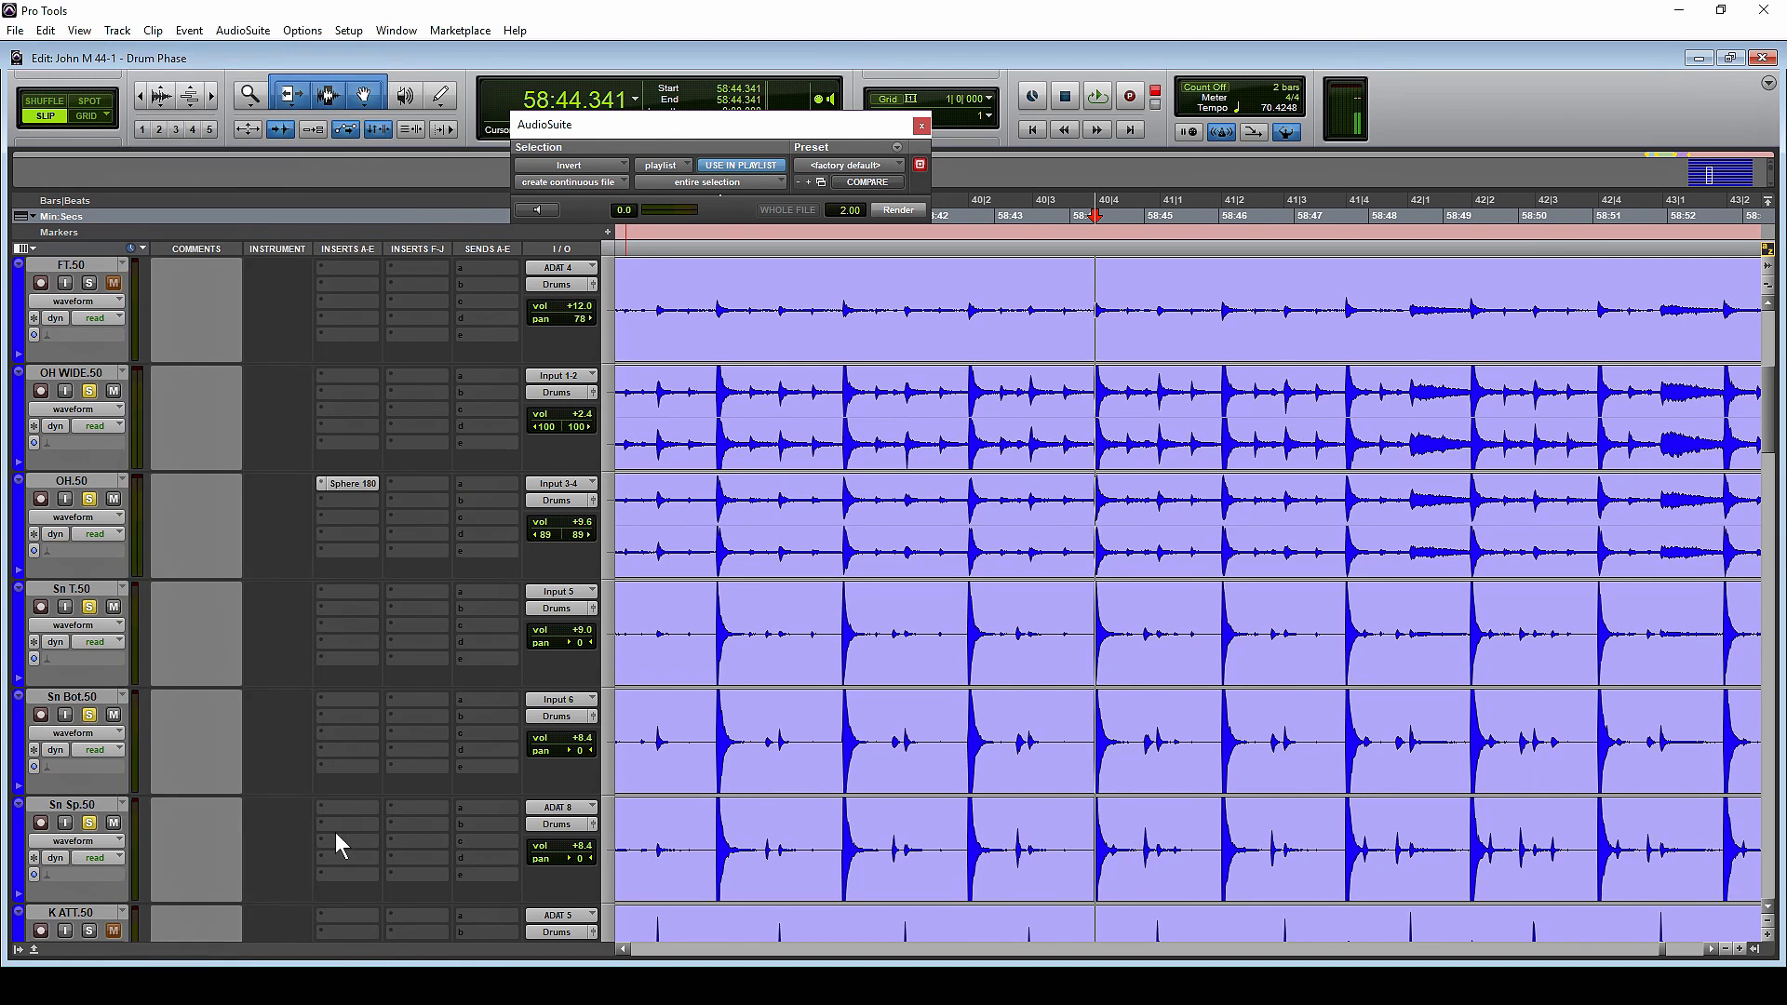
pyautogui.press('space')
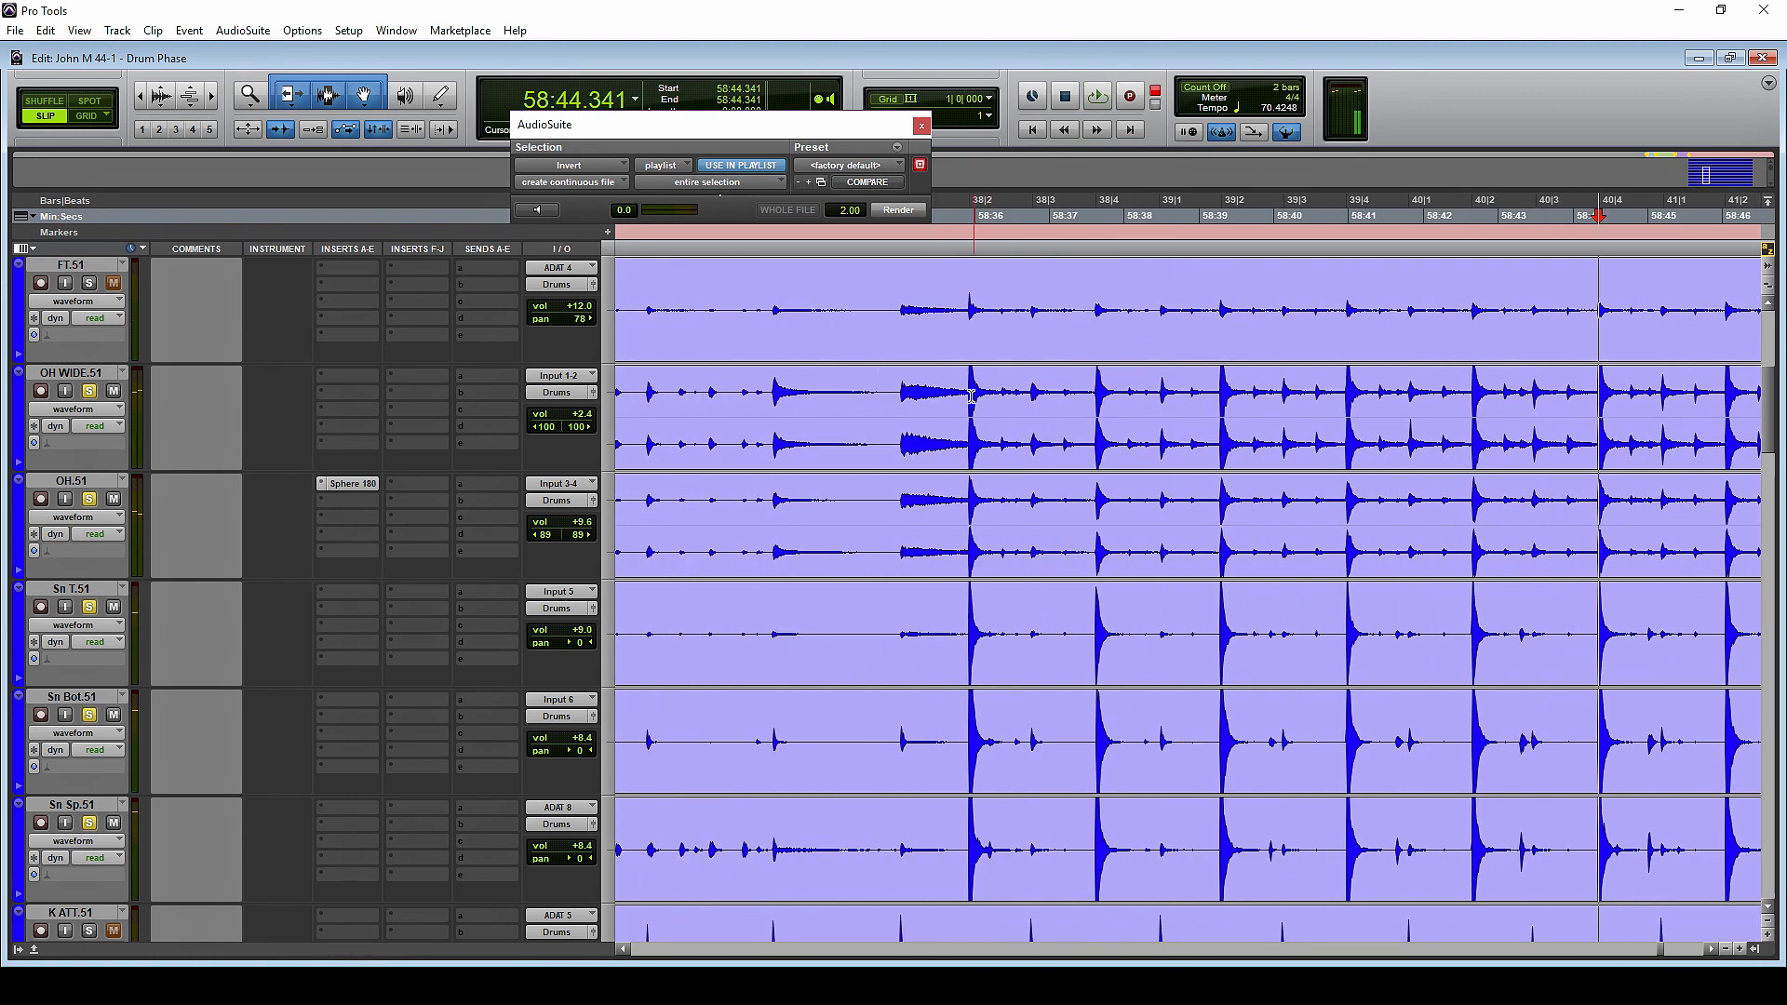
# Clear the overhead and snare solos and place the cursor just after the kick hit, at about 58:38.523
pyautogui.click(965, 391)
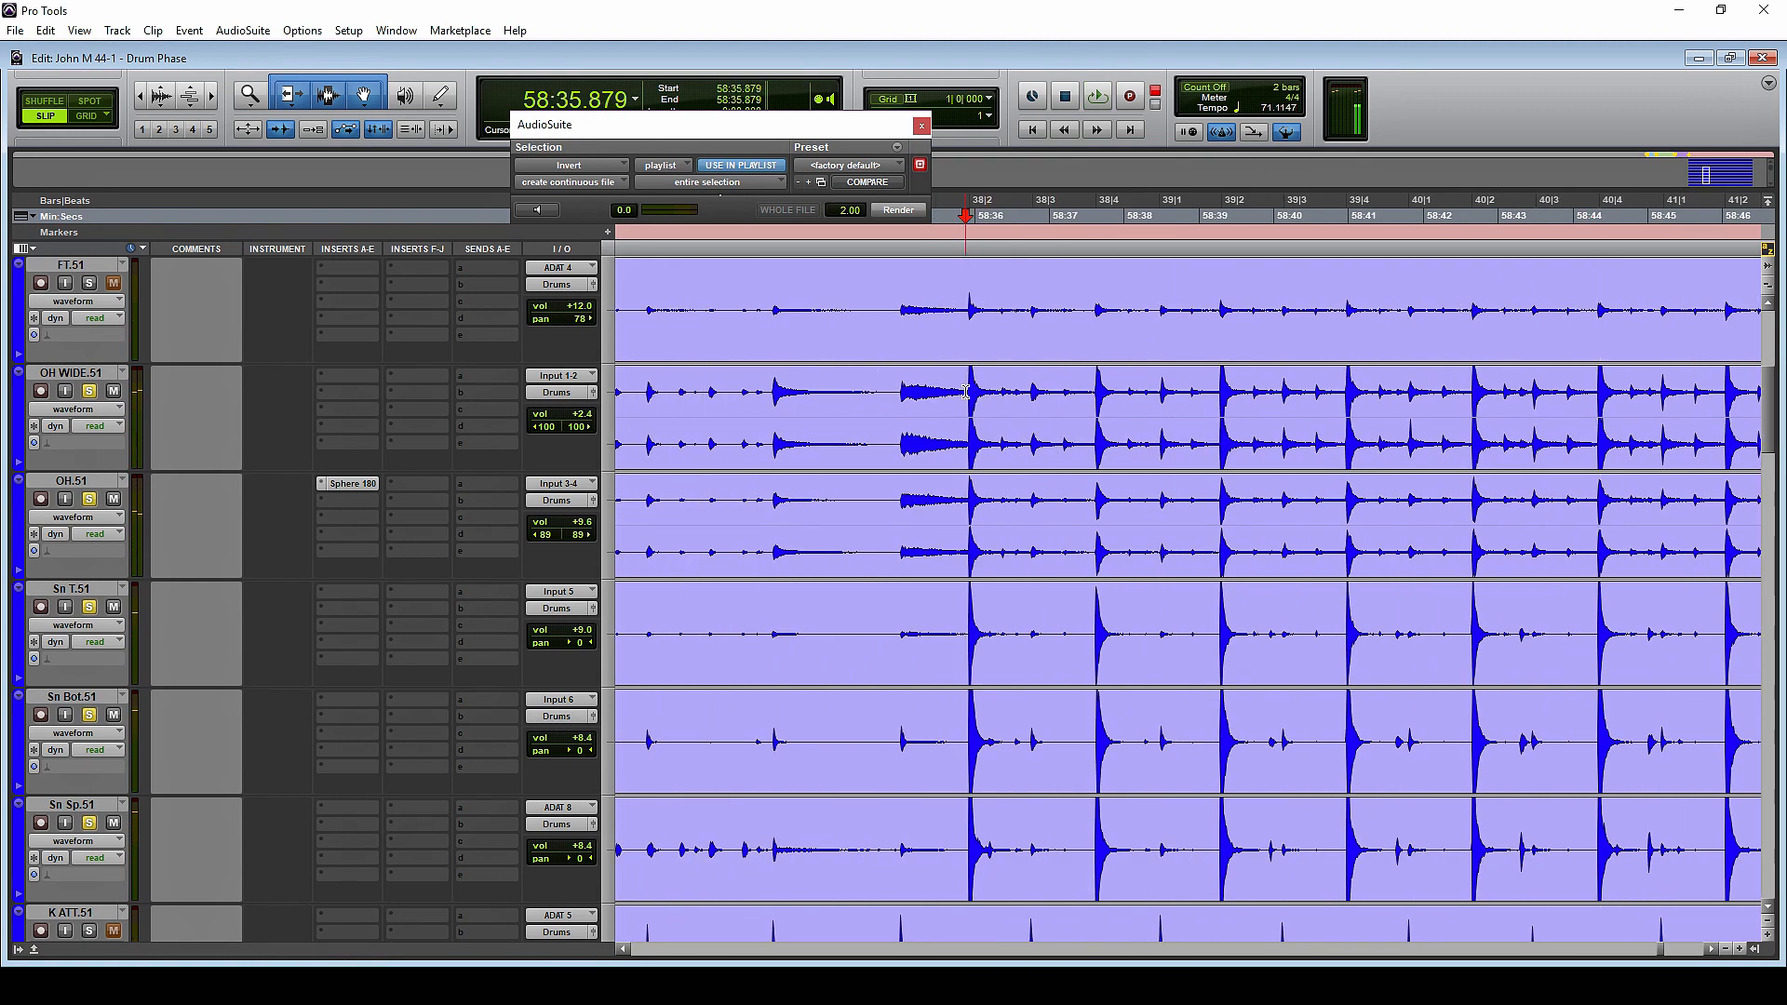
pyautogui.click(89, 607)
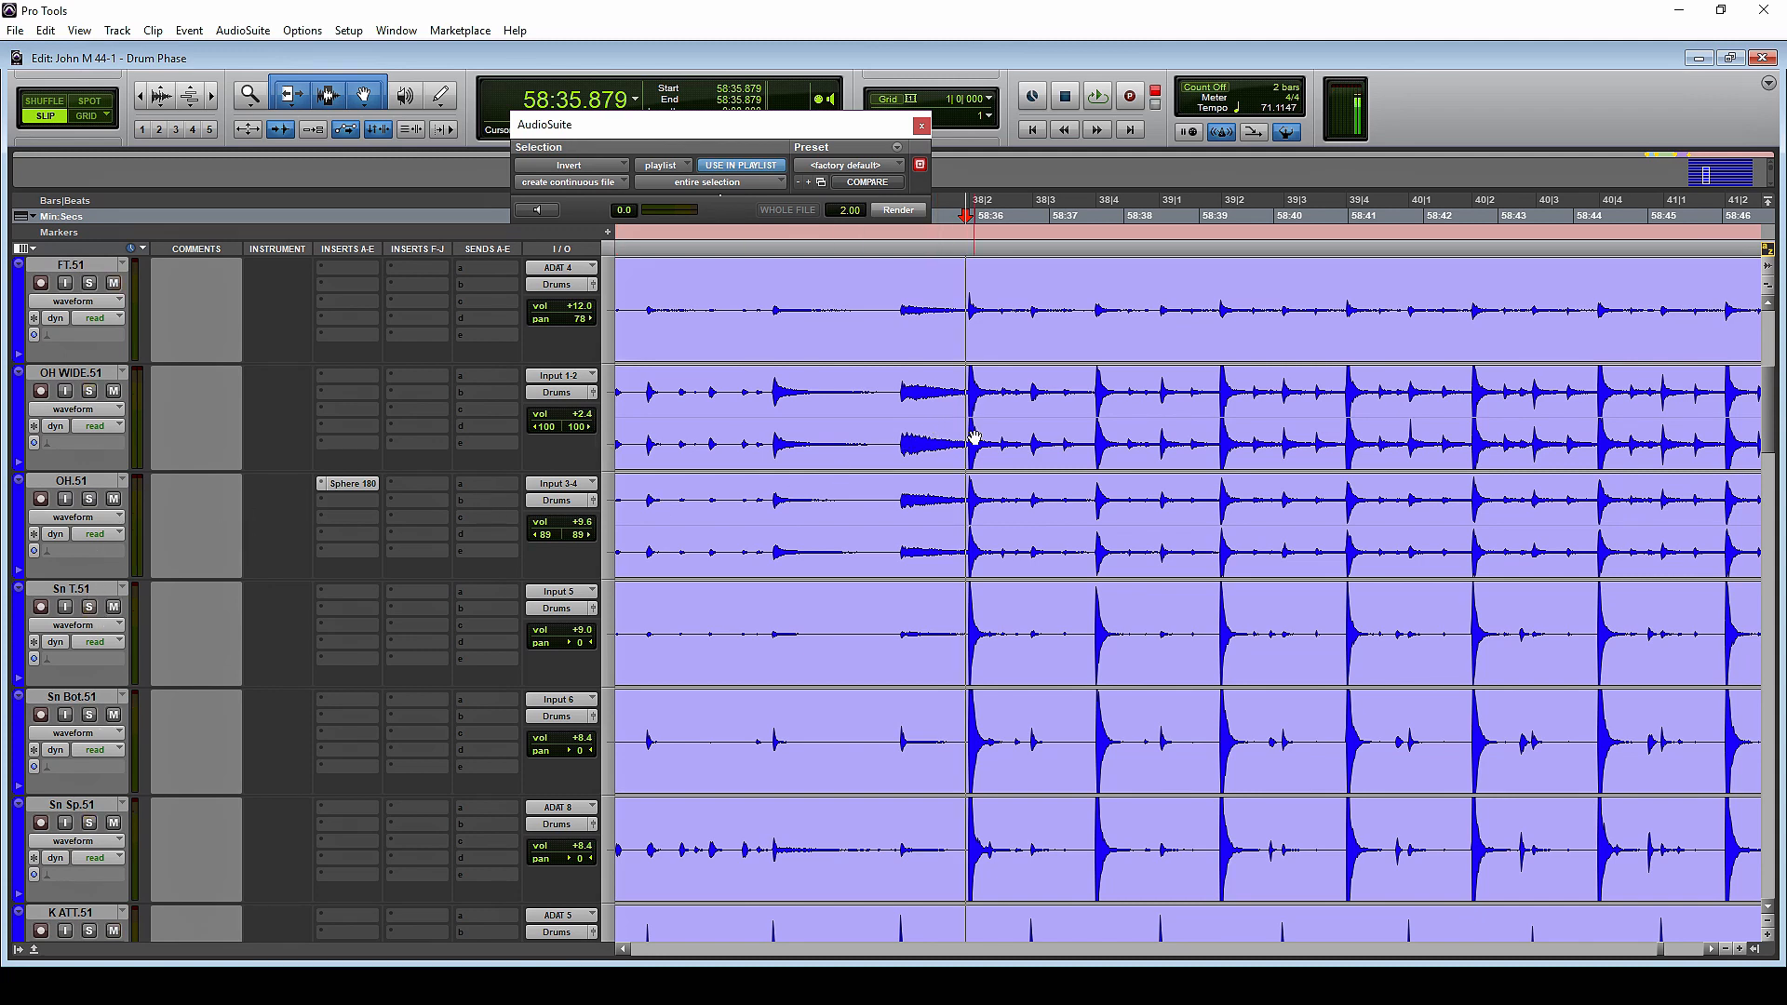
pyautogui.hscroll(1, 1030, 437)
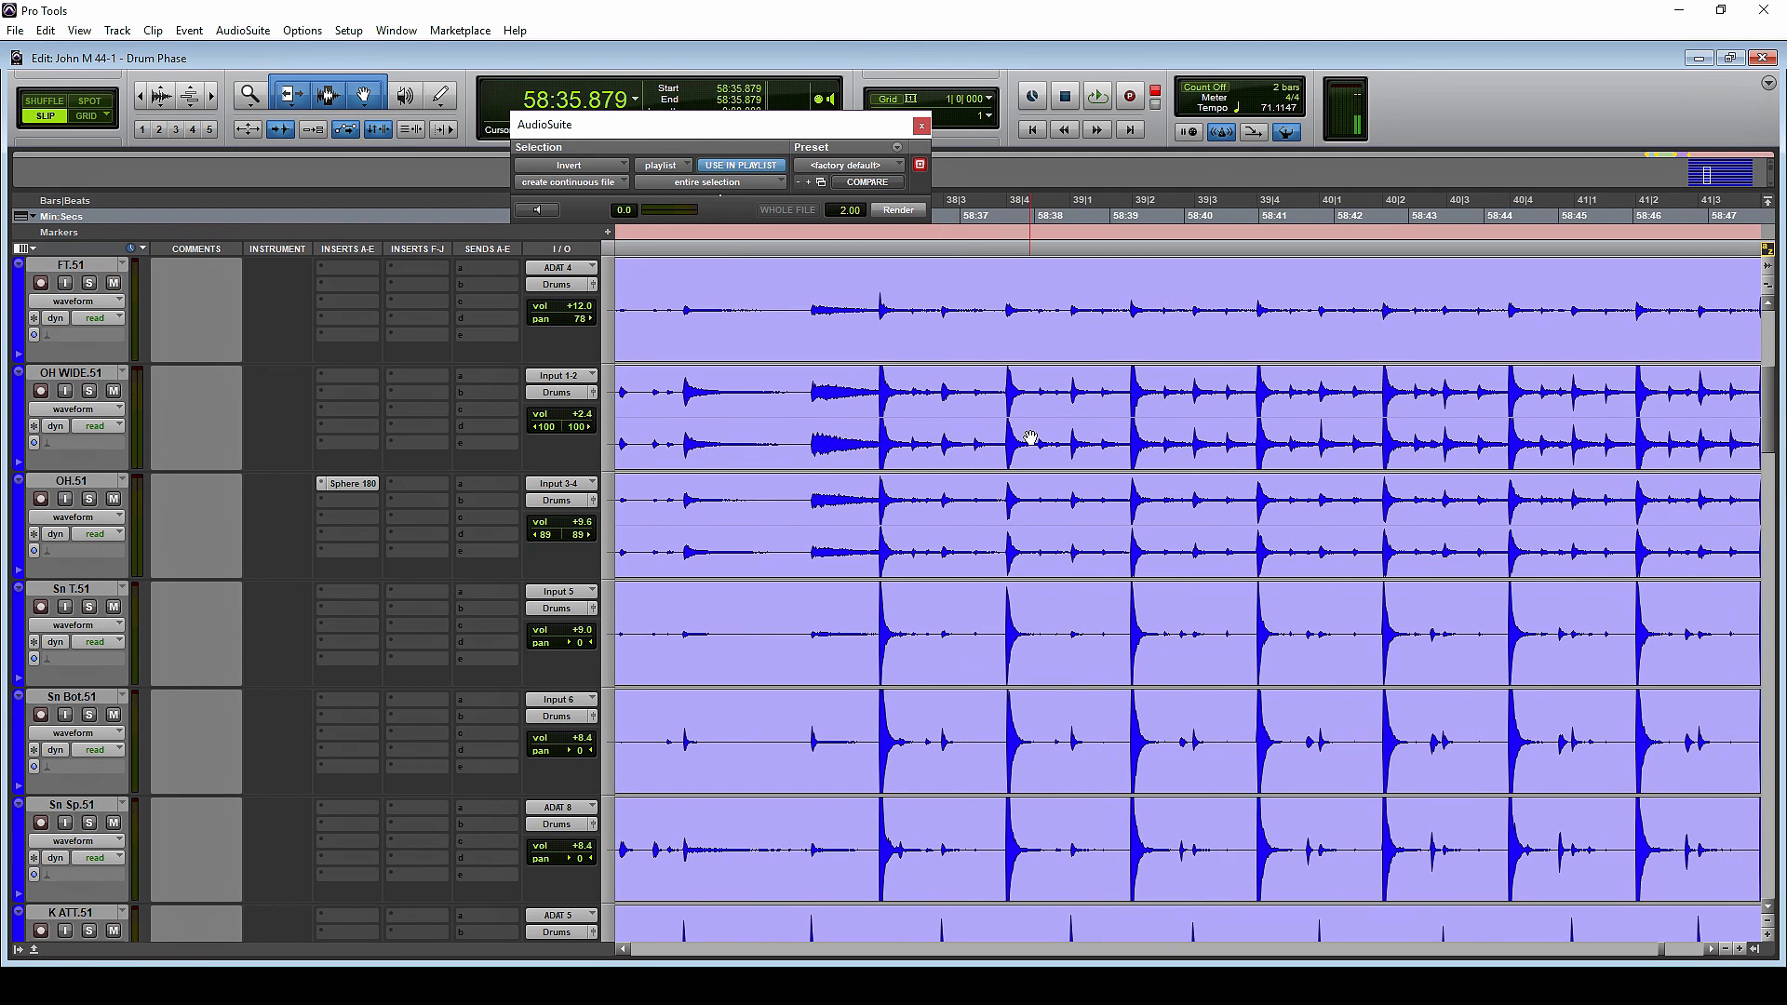
pyautogui.click(943, 392)
pyautogui.click(1072, 410)
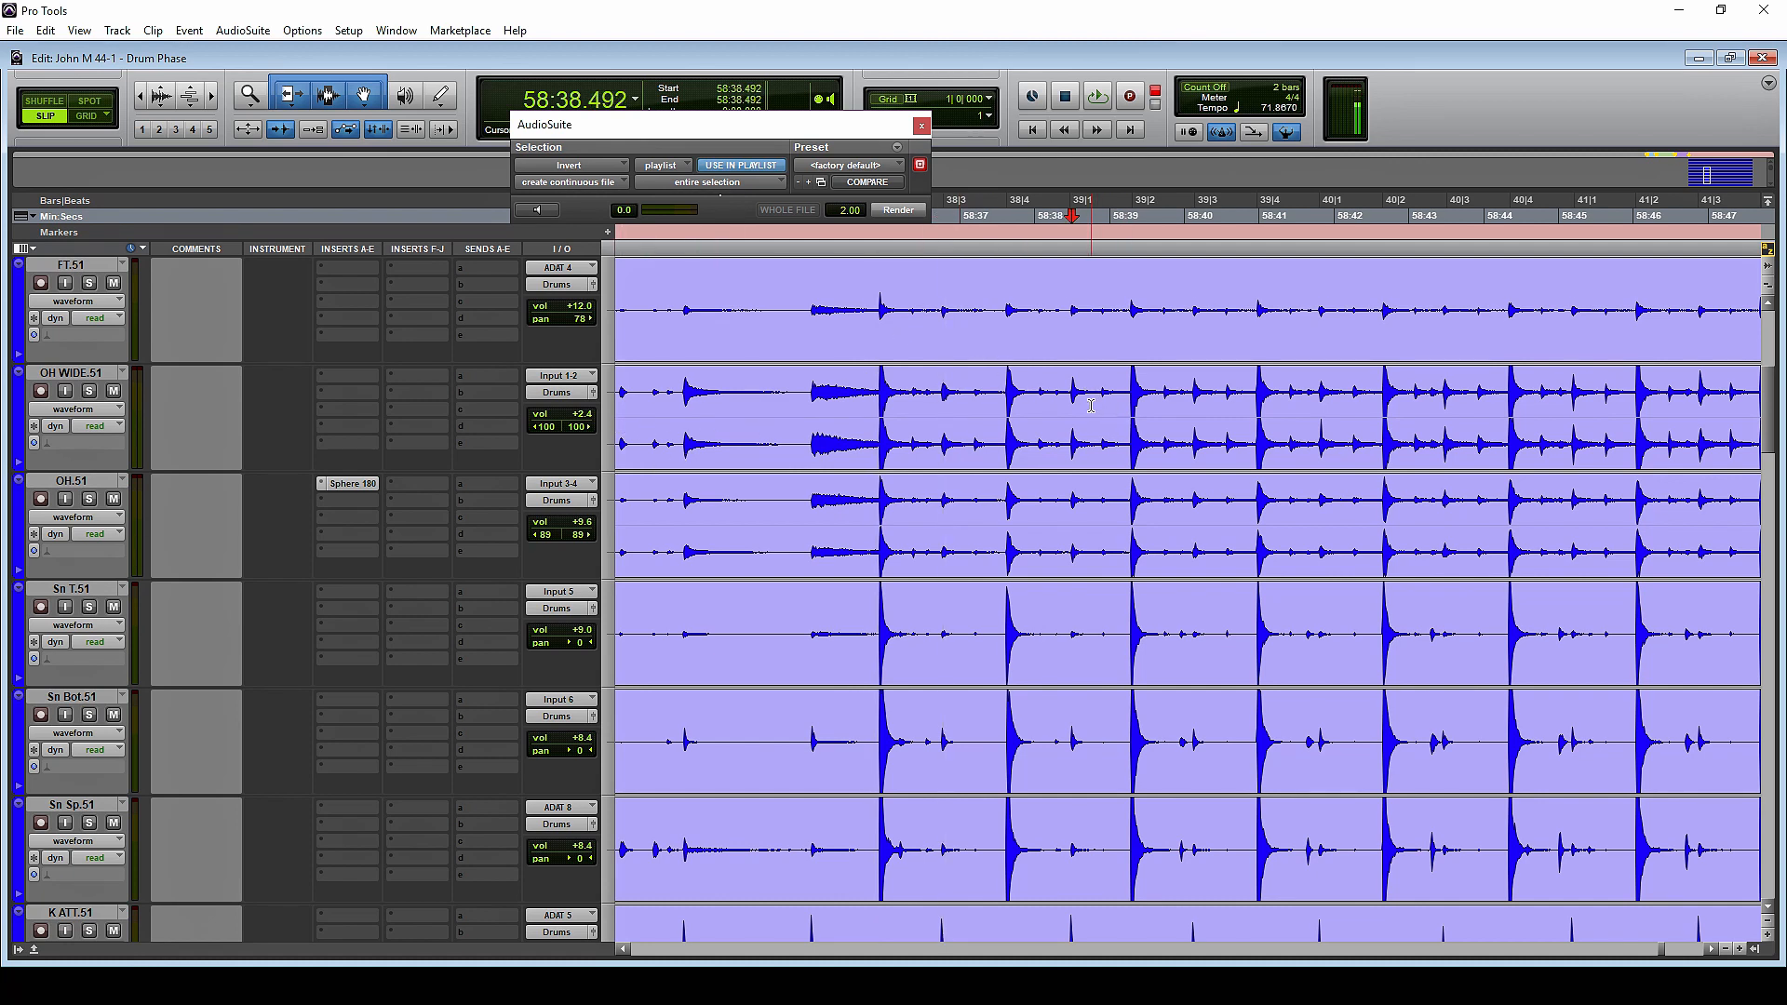
pyautogui.hotkey('ctrl', ']')
pyautogui.hotkey('ctrl', ']')
pyautogui.hotkey('ctrl', ']')
pyautogui.hotkey('ctrl', ']')
pyautogui.hotkey('ctrl', ']')
pyautogui.hotkey('ctrl', ']')
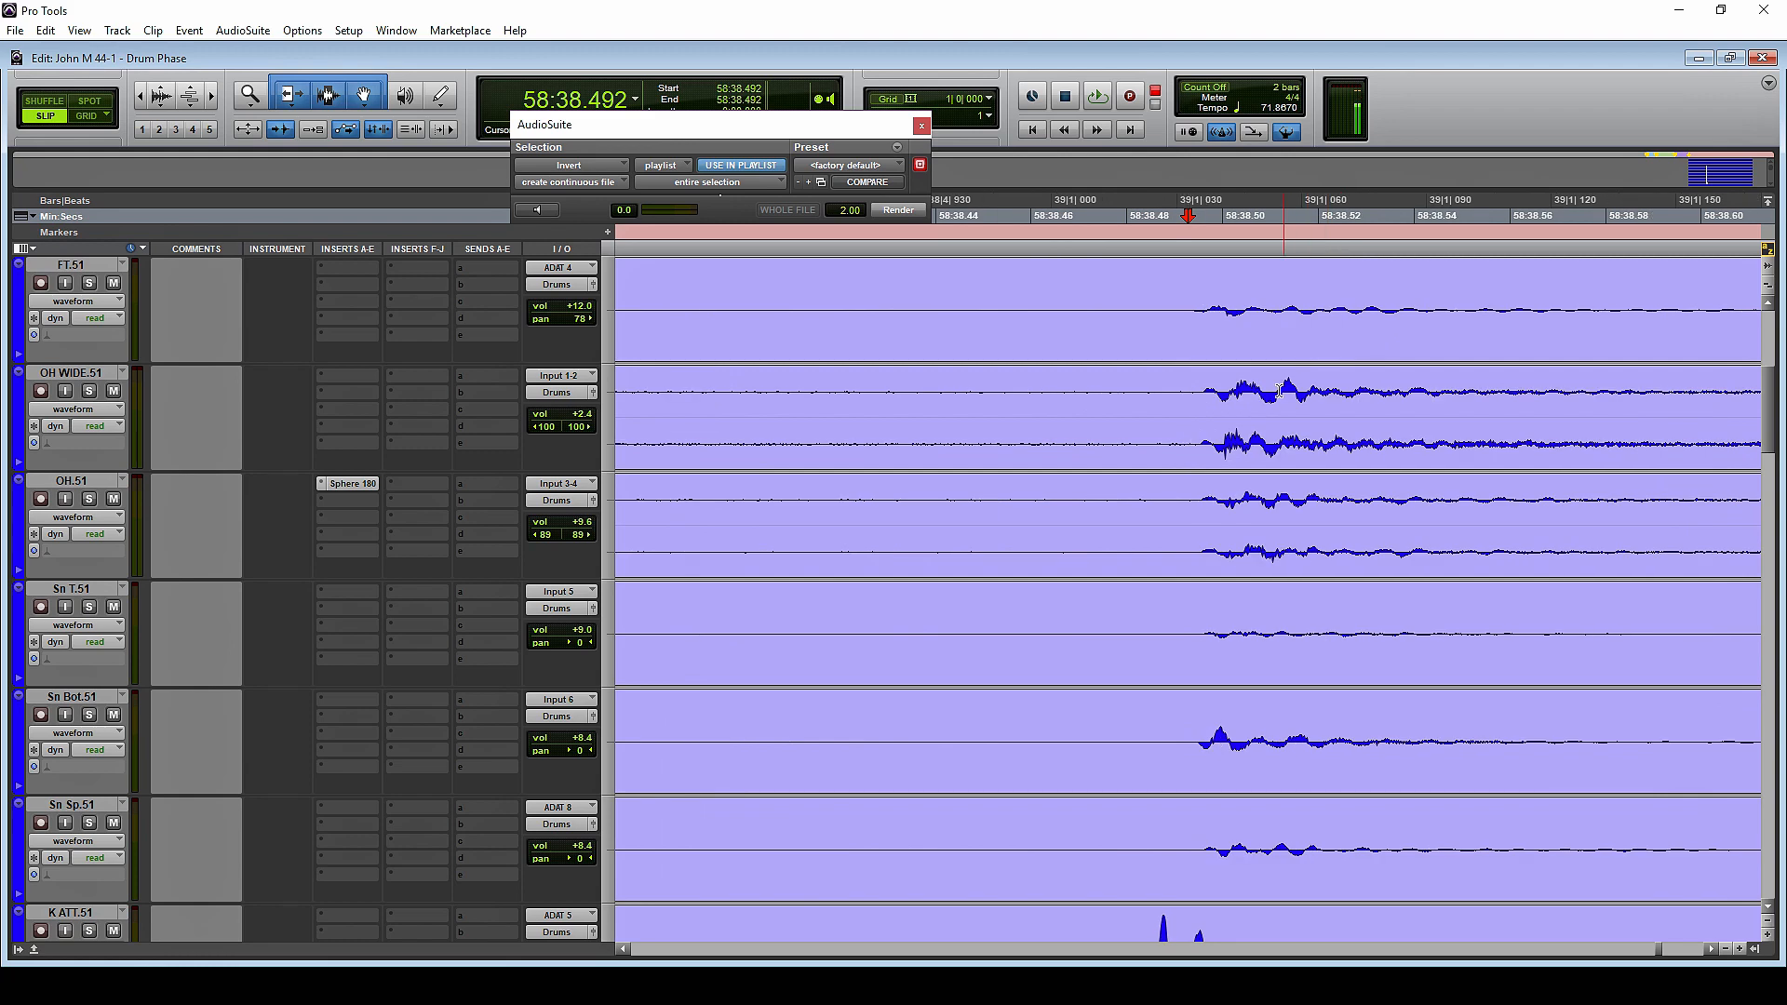
pyautogui.click(1333, 392)
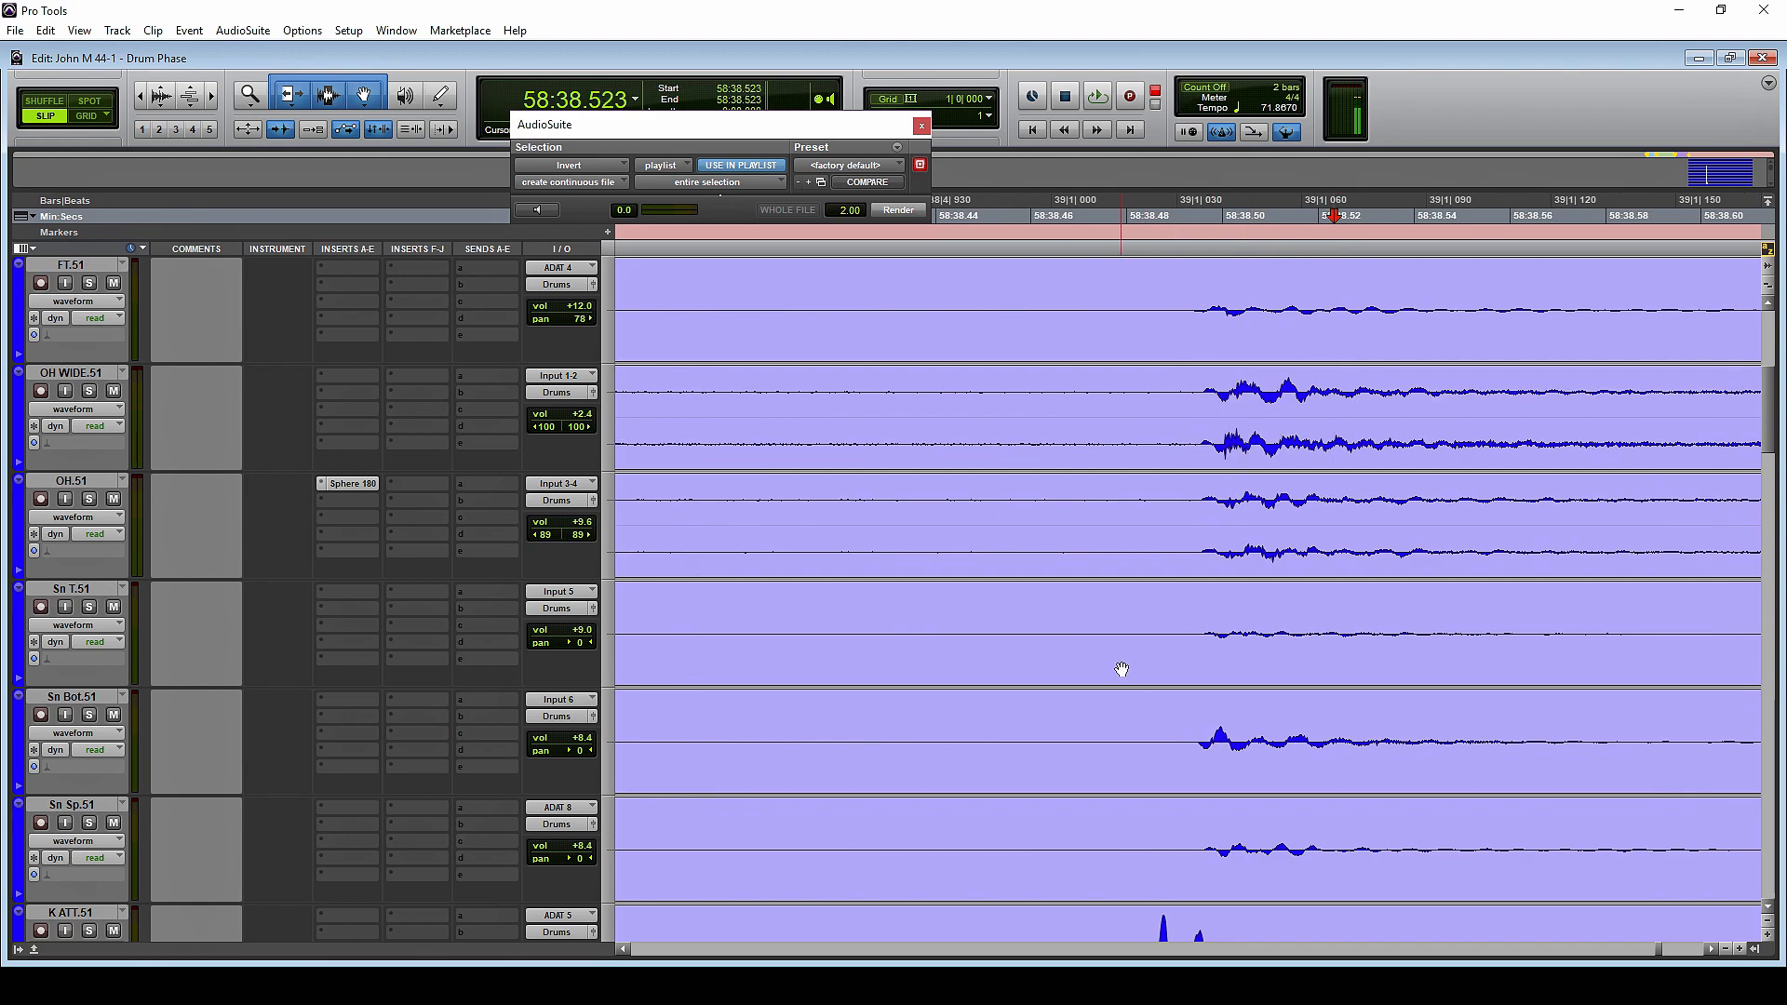
# Move the K ATT.51, K IN.51 and K Sp.51 tracks directly below OH.51, with K IN.51 placed above K ATT.51
pyautogui.scroll(-2, 1169, 630)
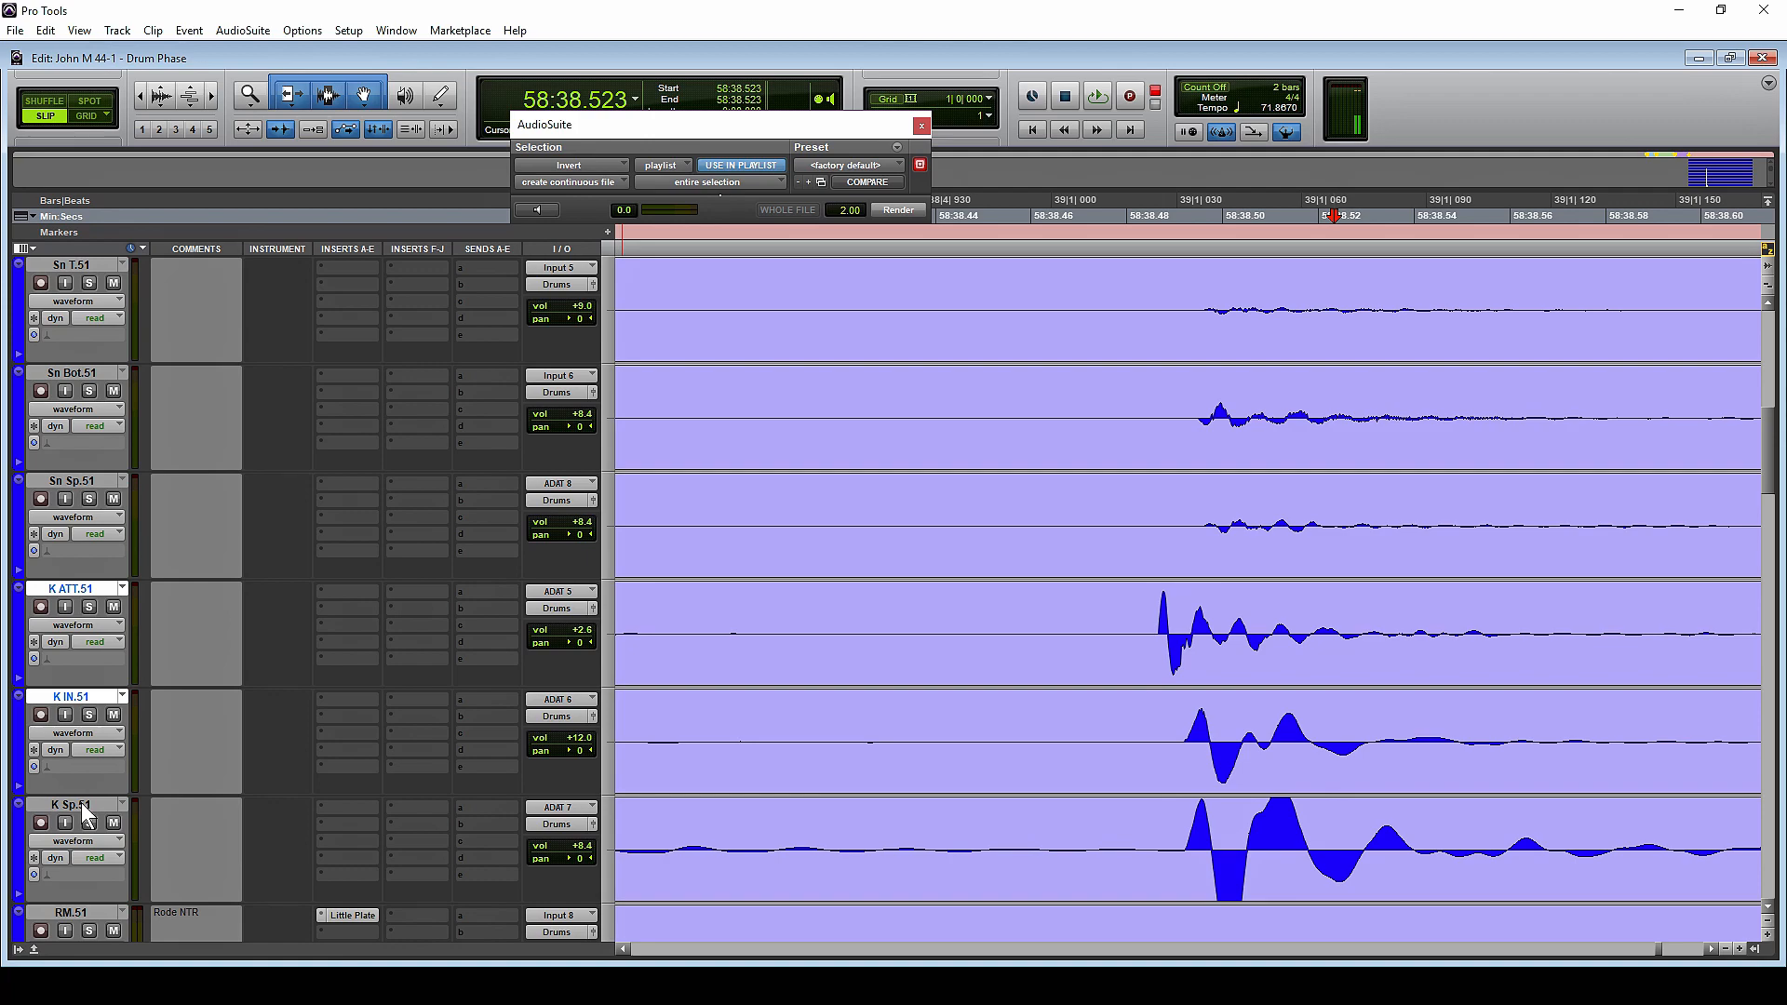
pyautogui.keyDown('ctrl'); pyautogui.click(81, 802); pyautogui.keyUp('ctrl')
pyautogui.moveTo(80, 590); pyautogui.dragTo(207, 779)
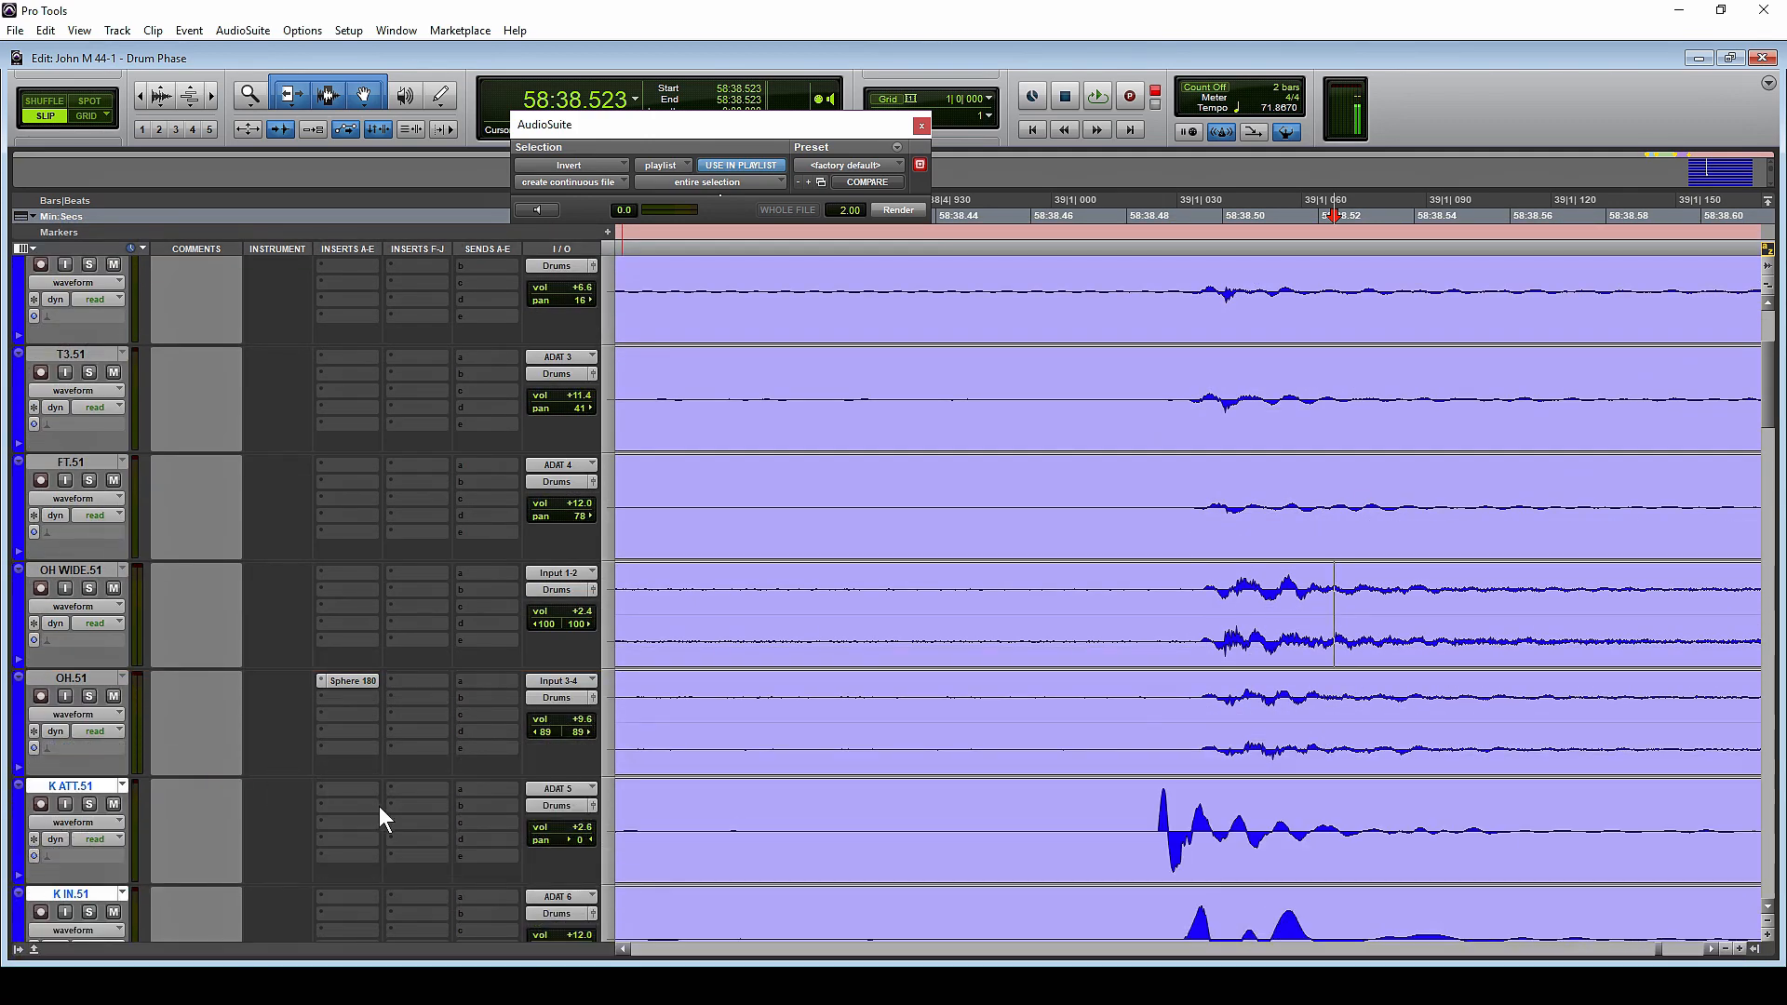
pyautogui.scroll(-3, 1205, 649)
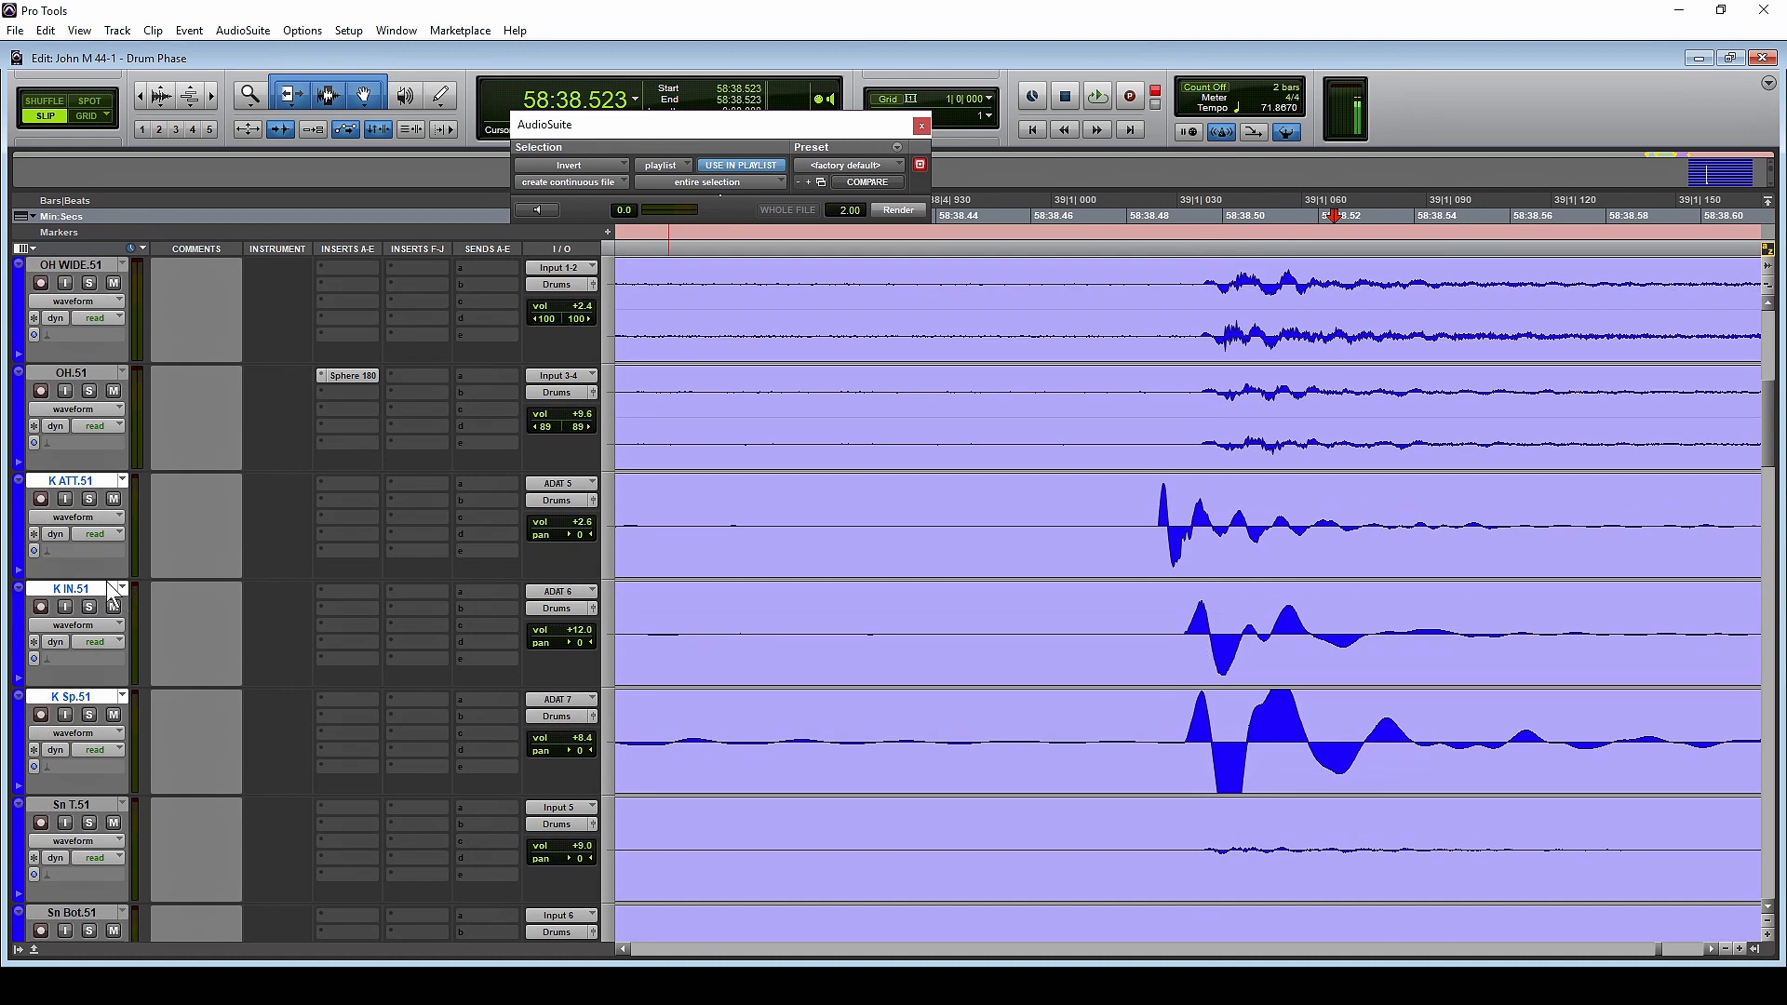
pyautogui.moveTo(111, 595); pyautogui.dragTo(139, 494)
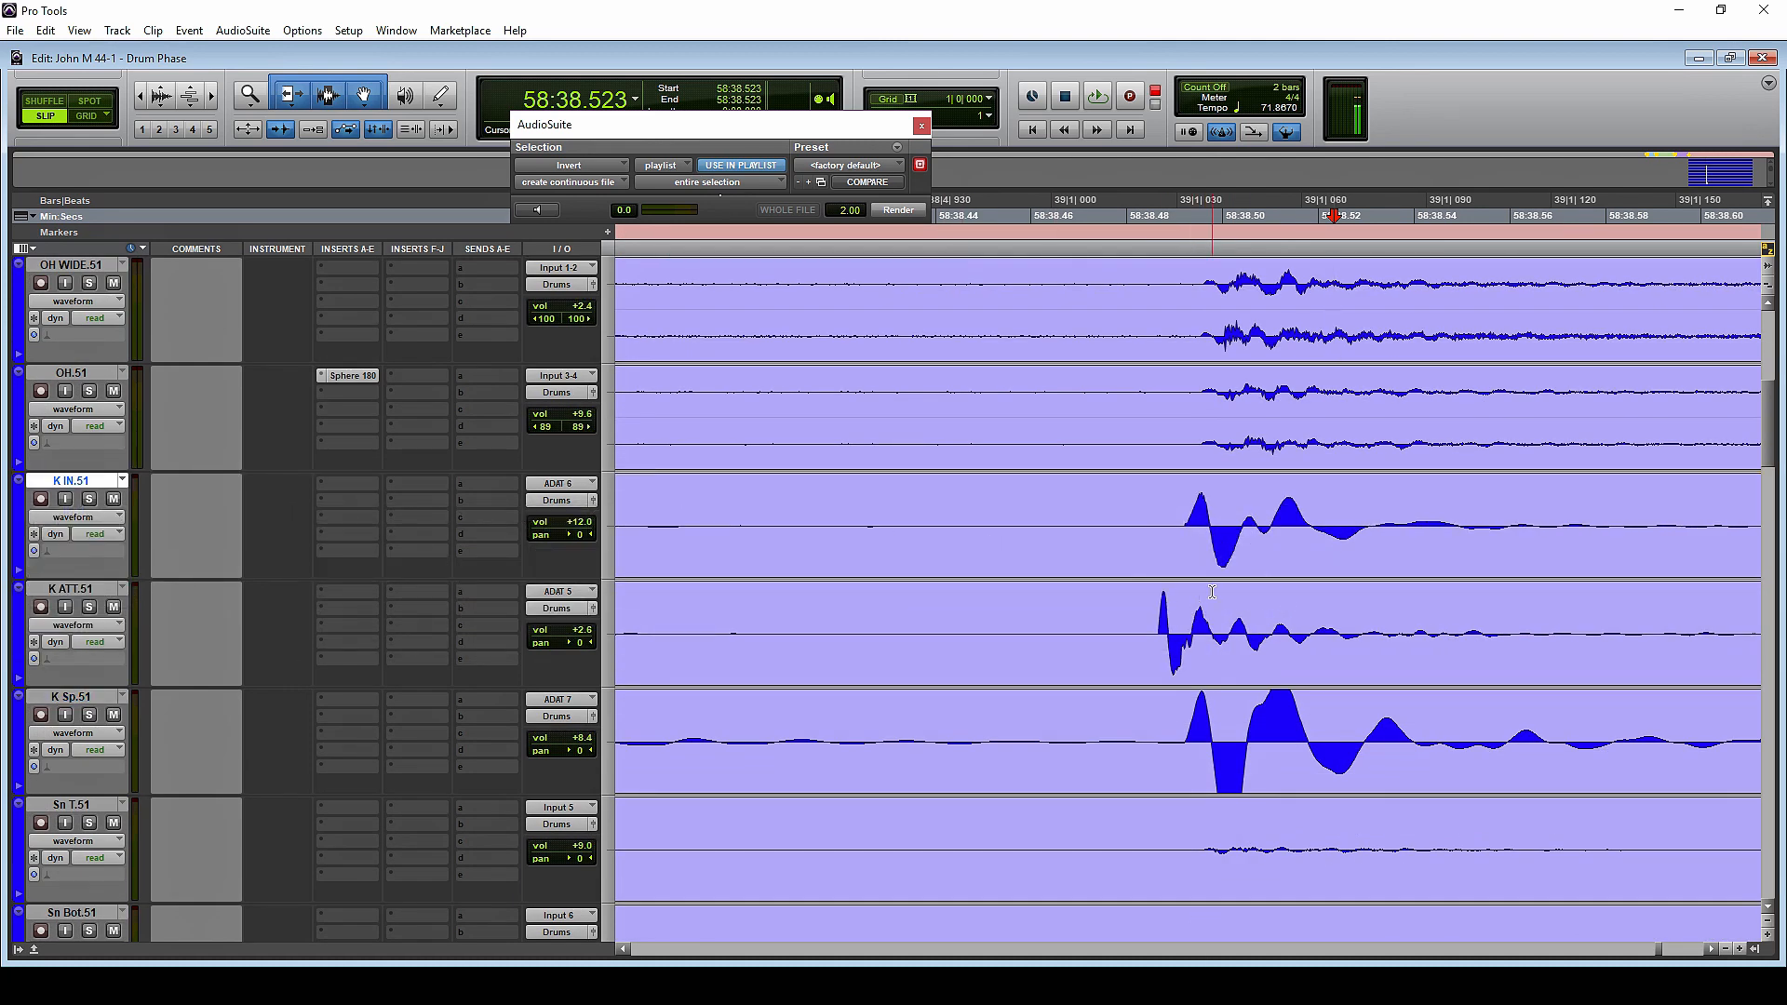
# Select the three kick clips and shift them together slightly later to start at about 58:02.143, and deselect them
pyautogui.click(1245, 551)
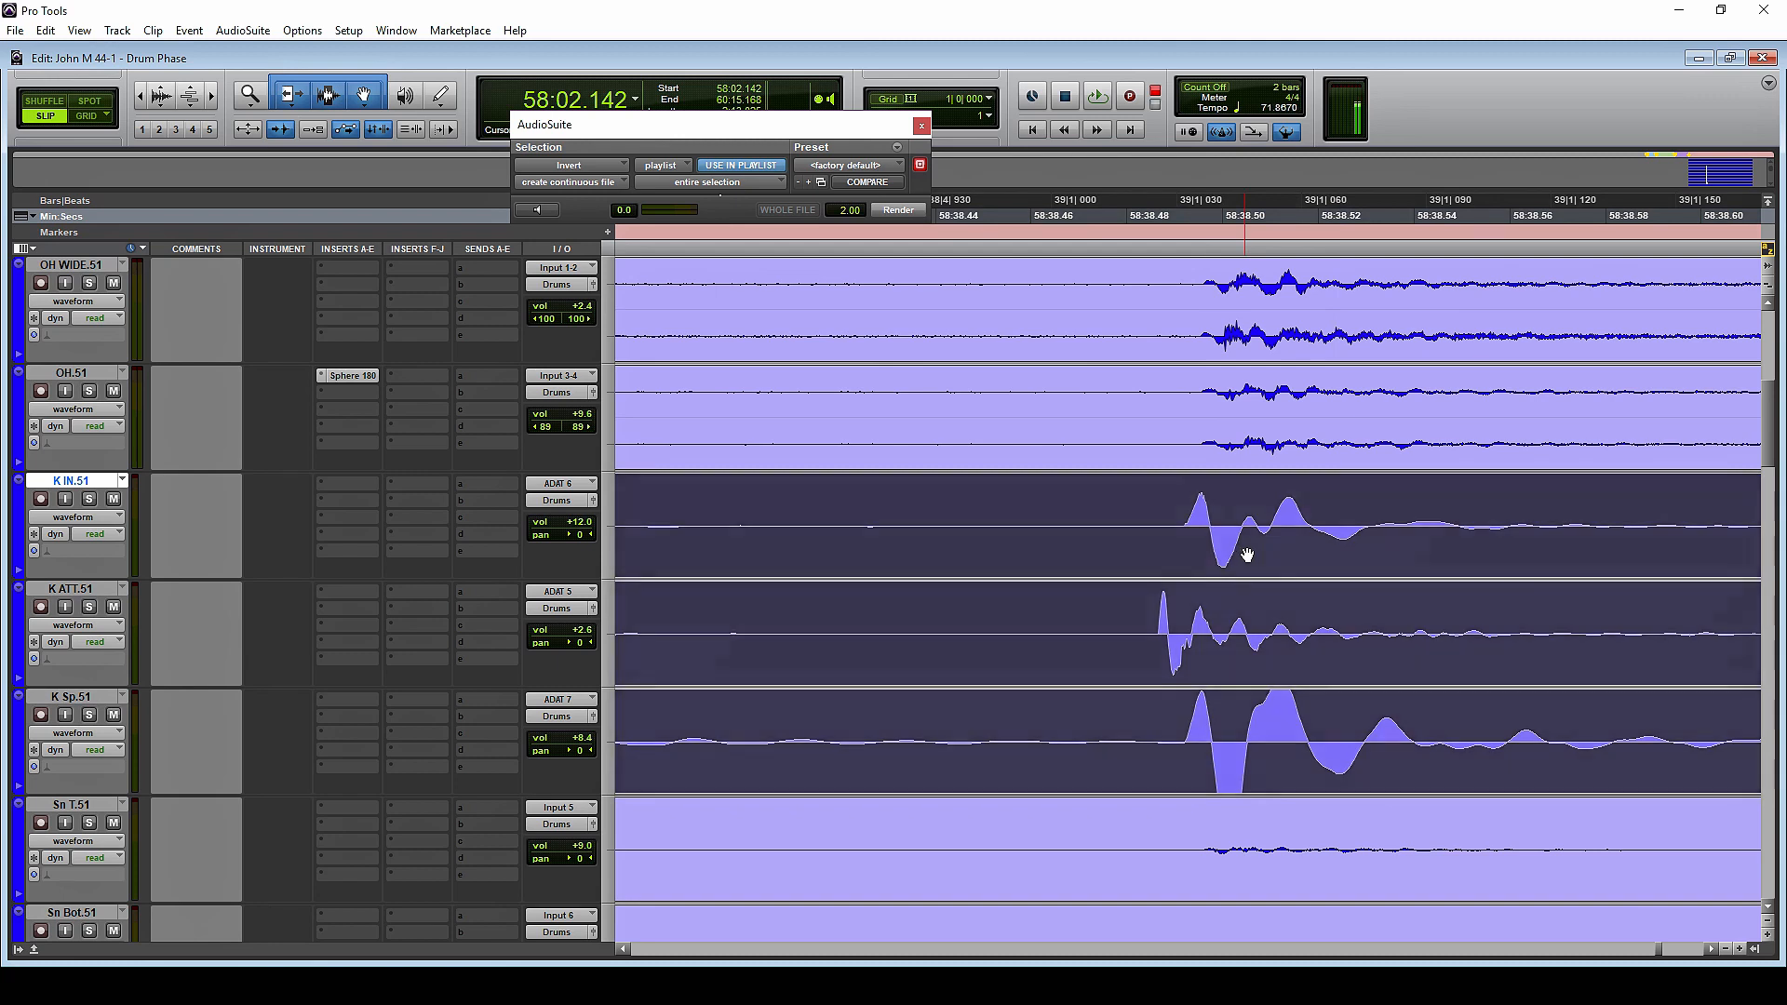
pyautogui.moveTo(1247, 555); pyautogui.dragTo(1251, 554)
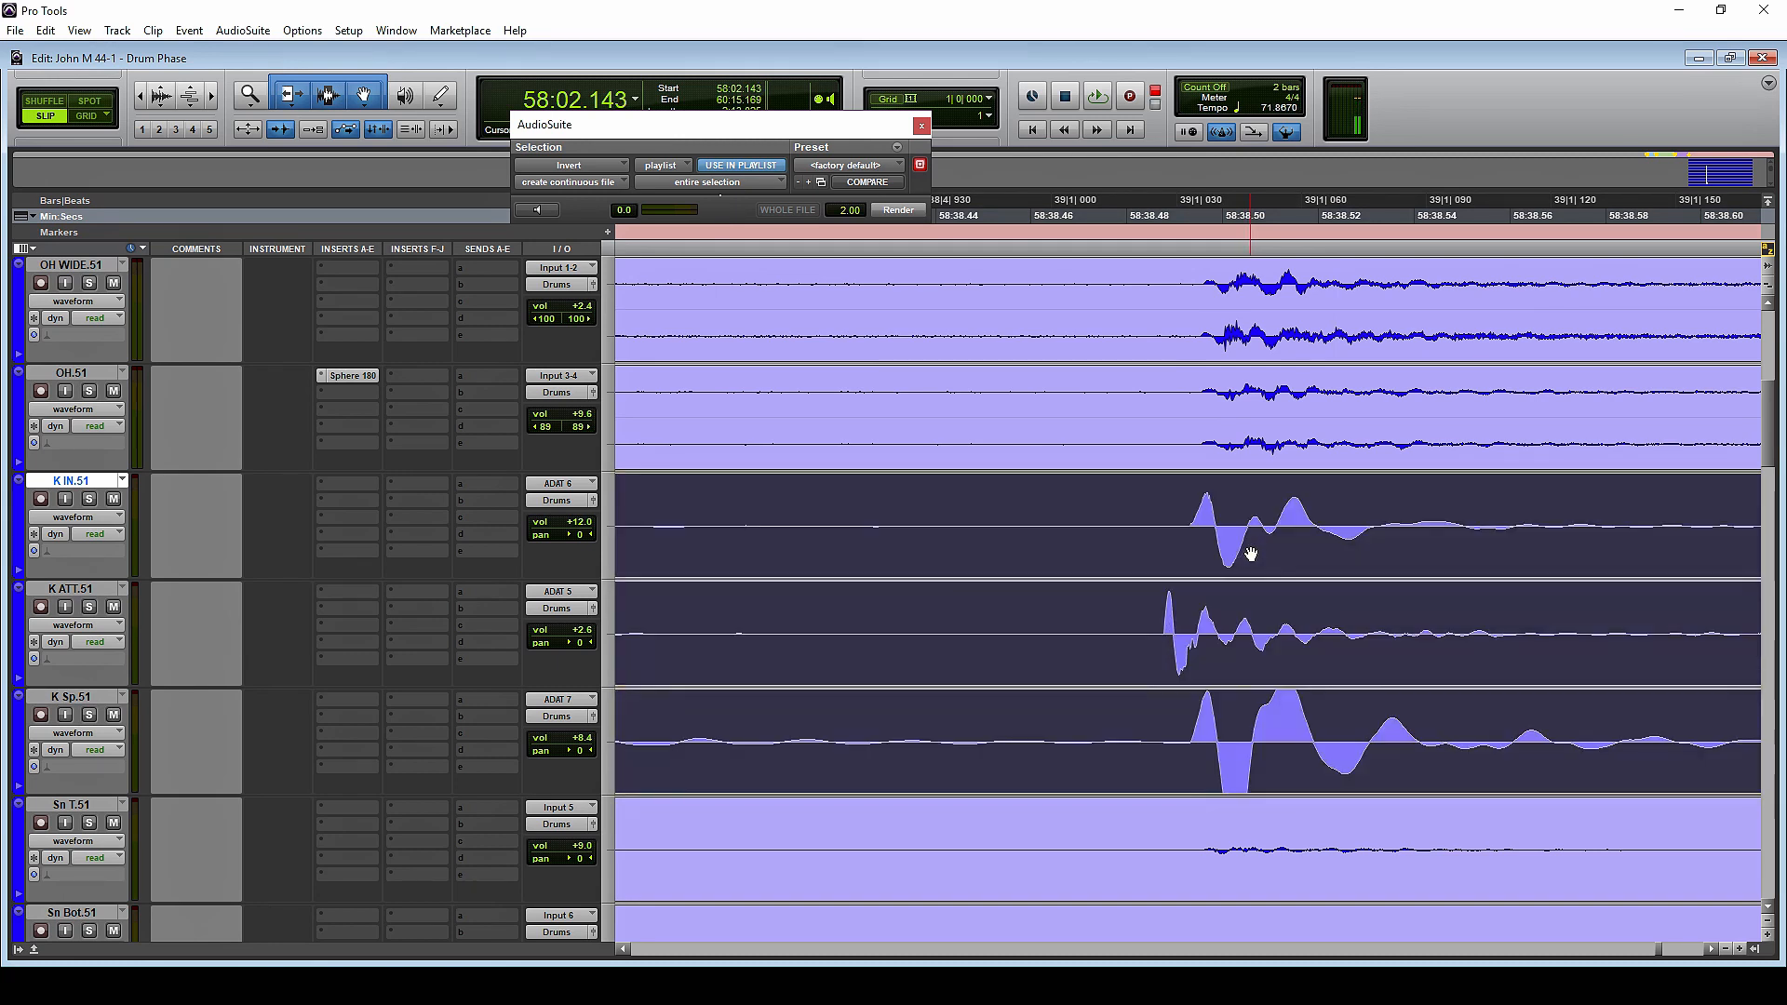
pyautogui.click(1217, 495)
pyautogui.click(1164, 535)
pyautogui.click(1165, 518)
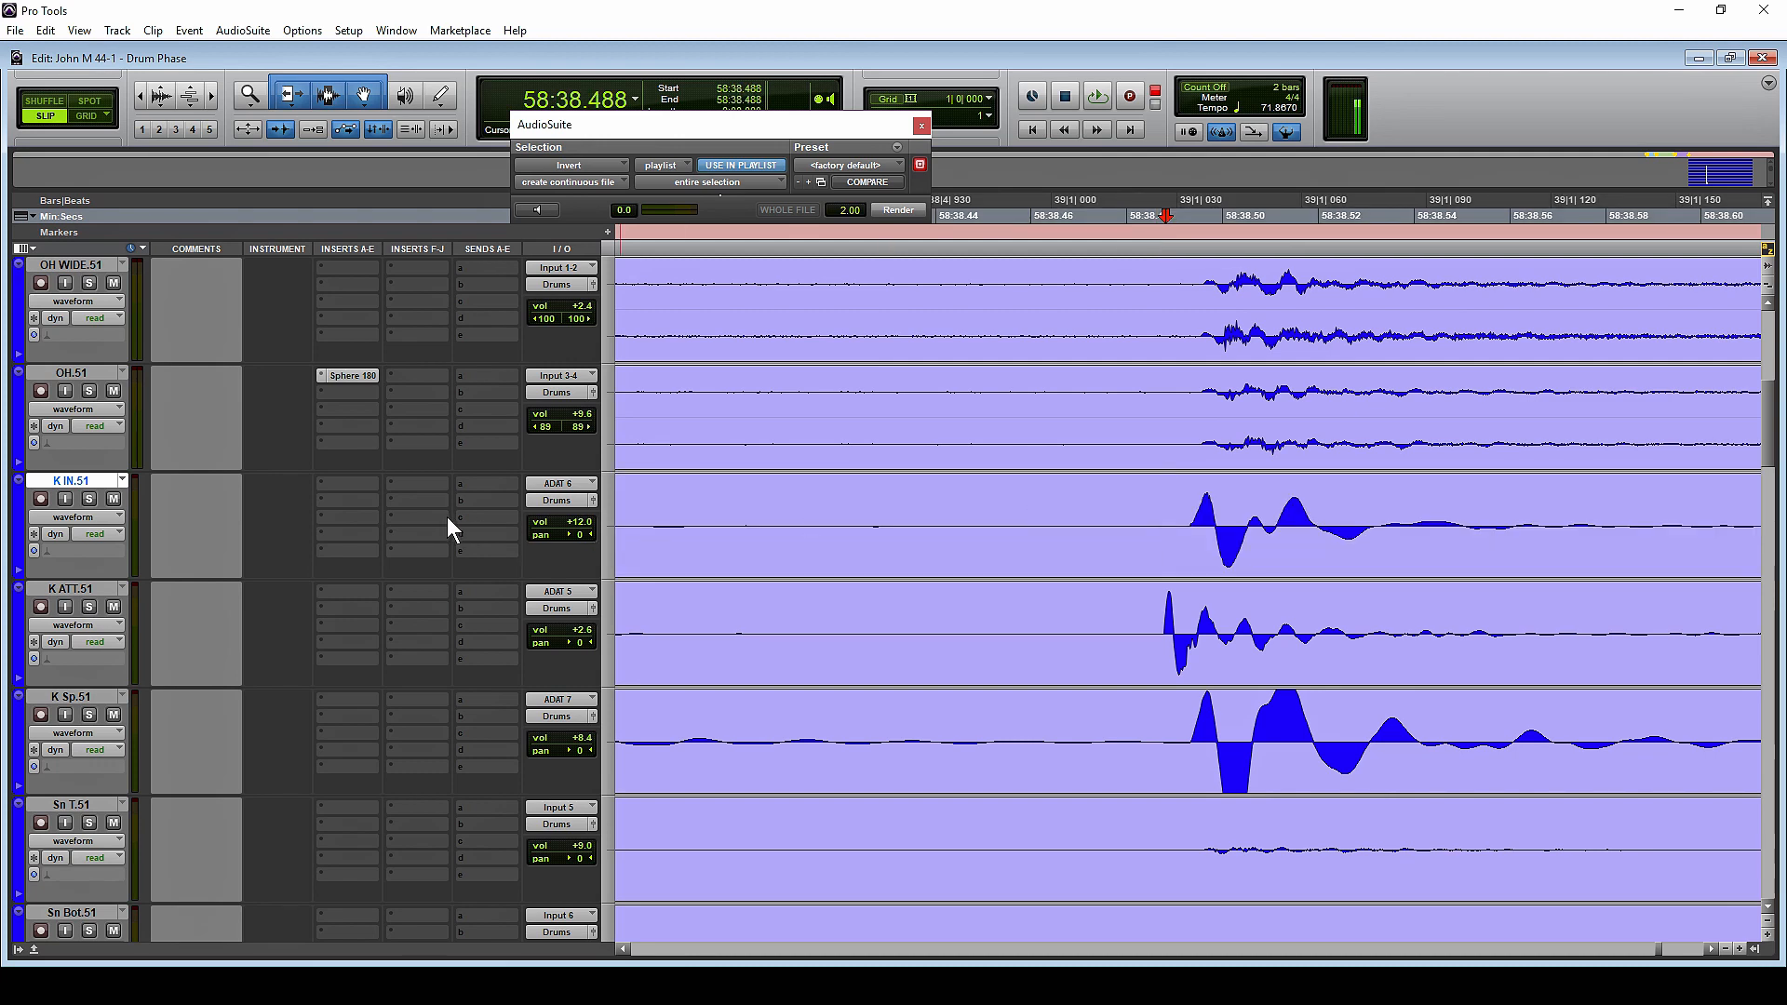
# Listen to the drums from about 58:38.450, and again with the overhead, kick and snare tracks soloed
pyautogui.click(987, 215)
pyautogui.press('space')
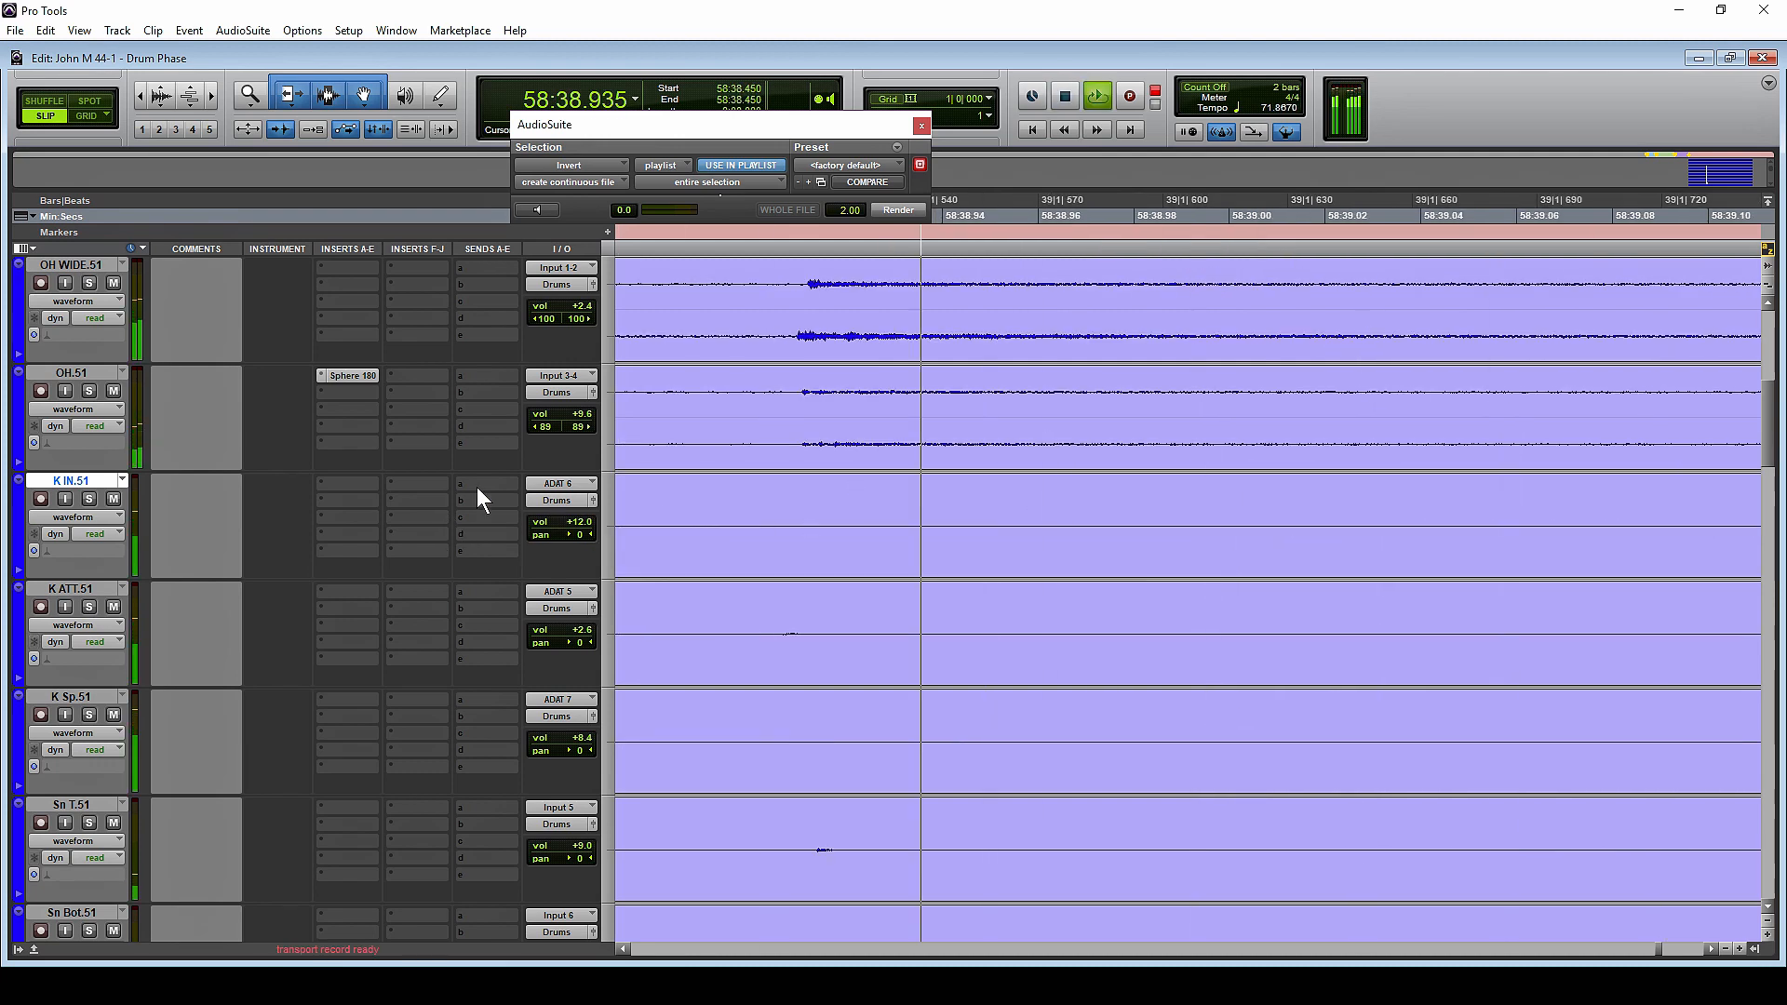
pyautogui.press('space')
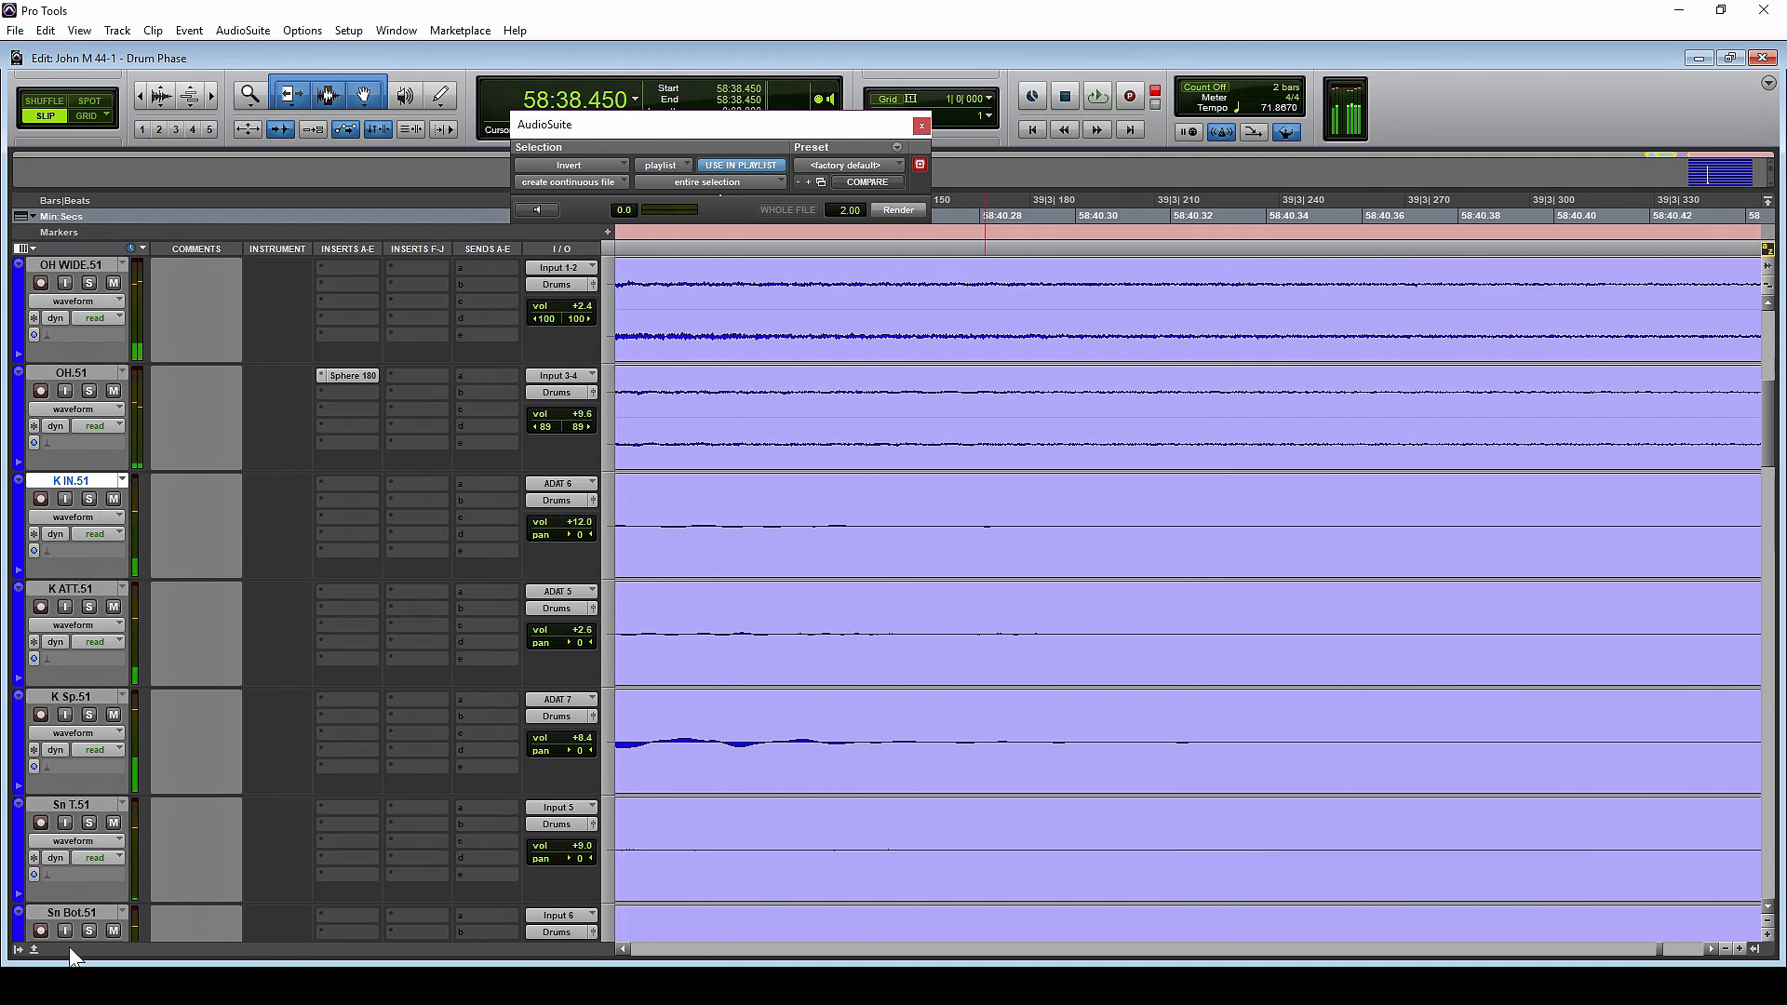
pyautogui.keyDown('alt'); pyautogui.click(86, 606); pyautogui.keyUp('alt')
pyautogui.press('space')
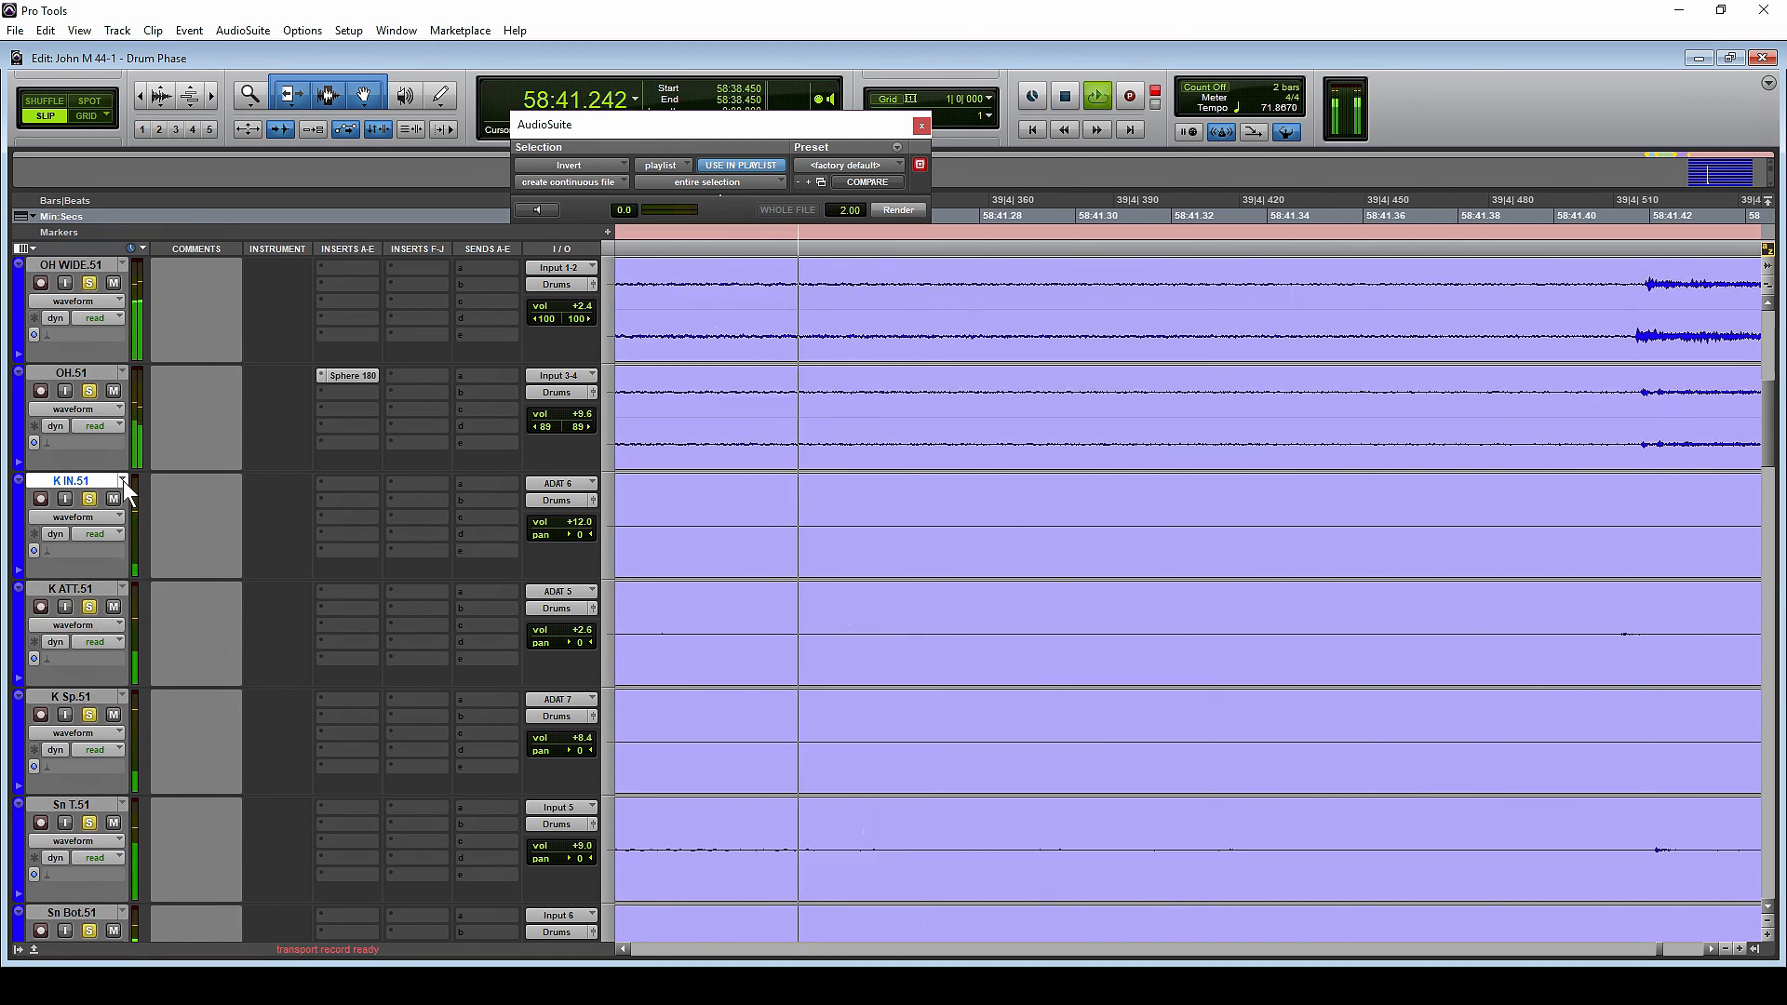
pyautogui.press('space')
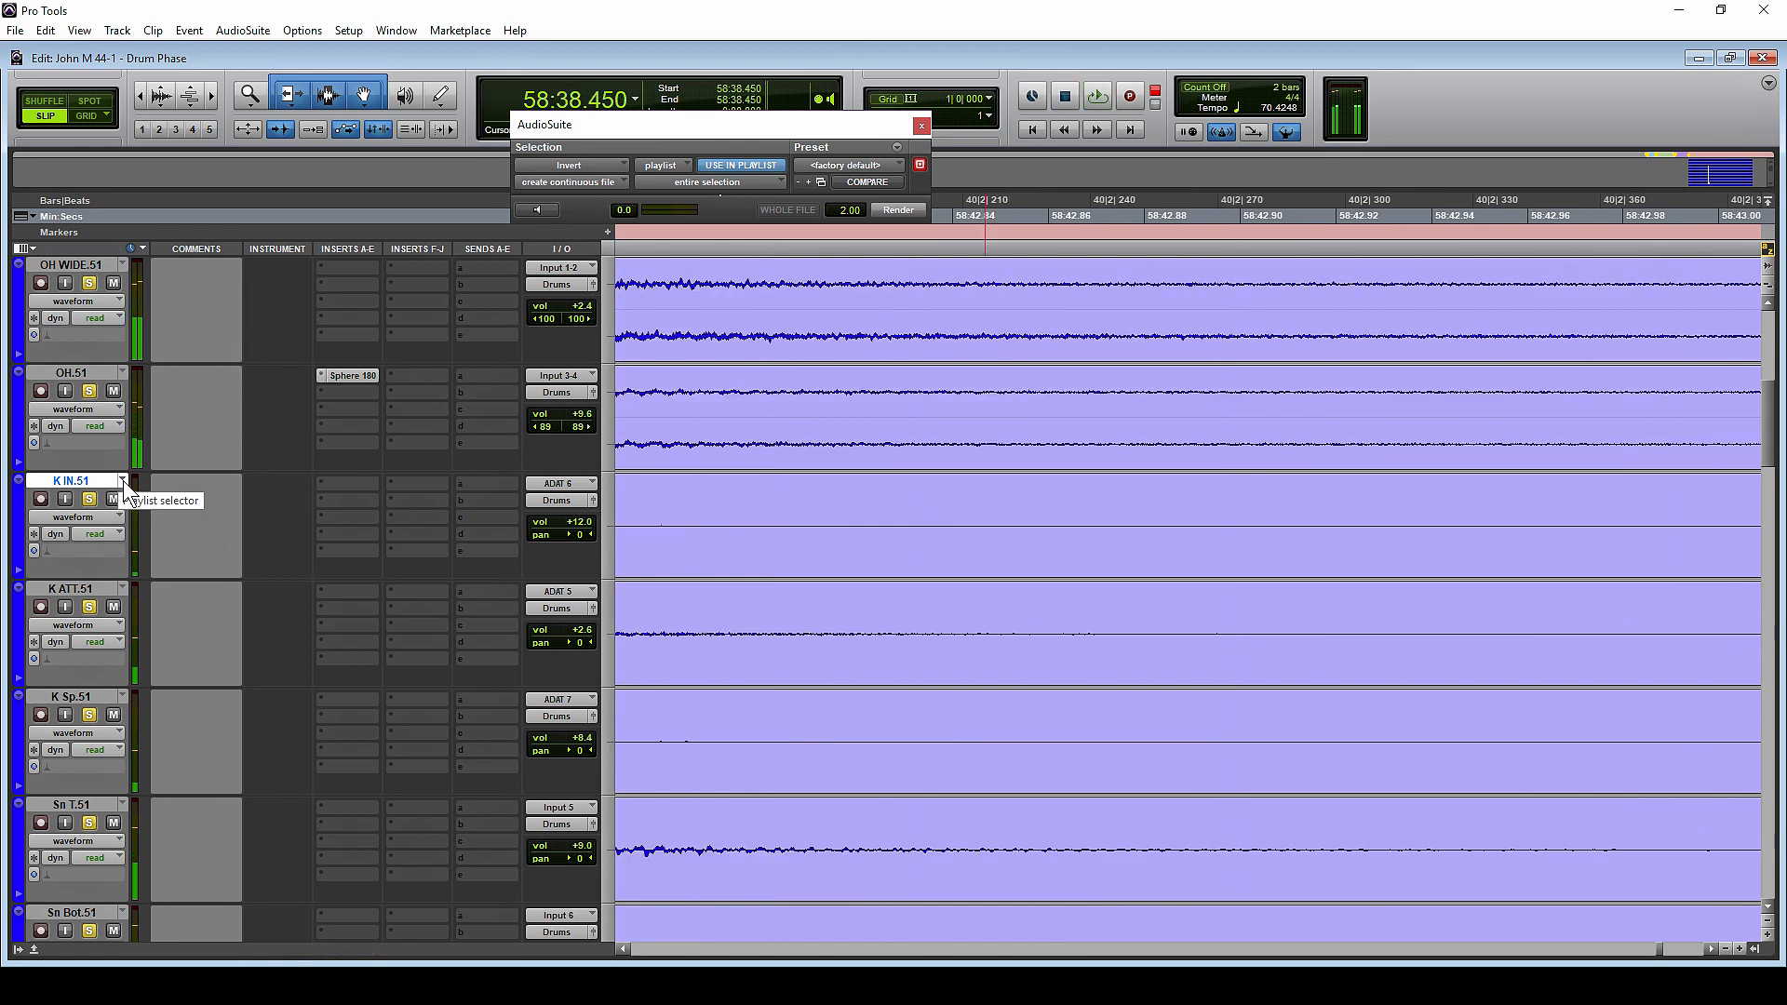
# Switch the drum tracks to the original .50 playlist and listen from 58:38.450
pyautogui.click(122, 480)
pyautogui.click(176, 951)
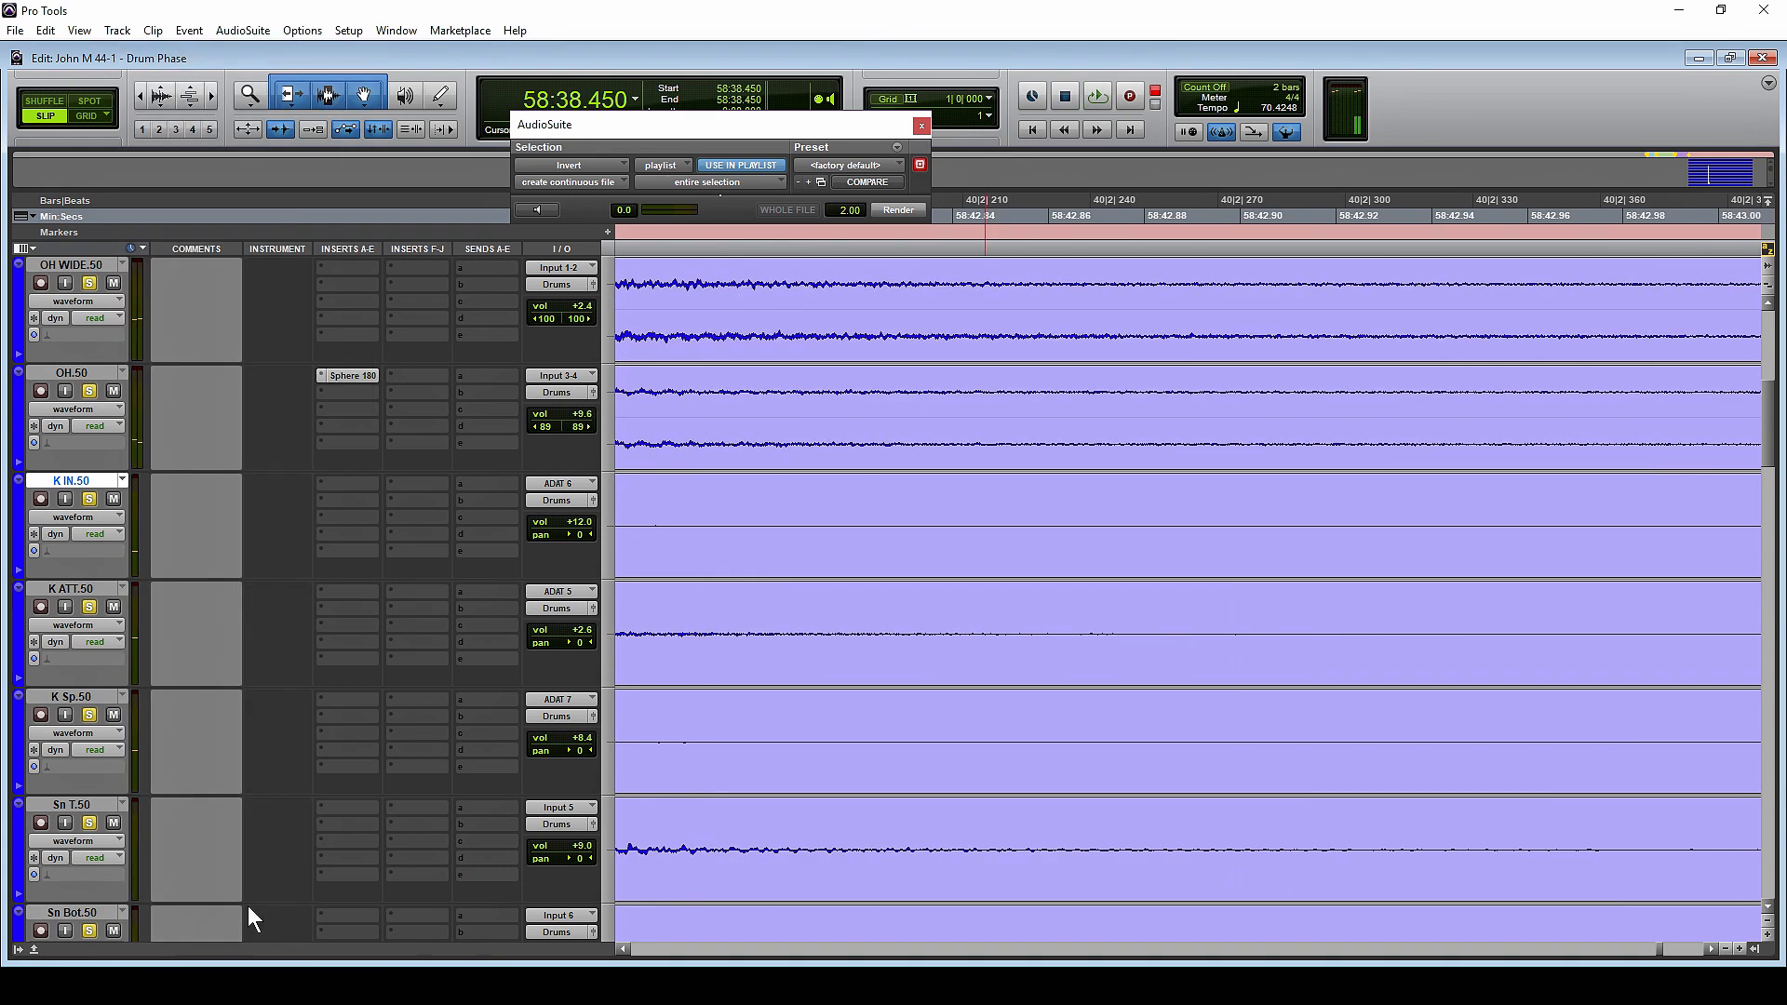
pyautogui.press('space')
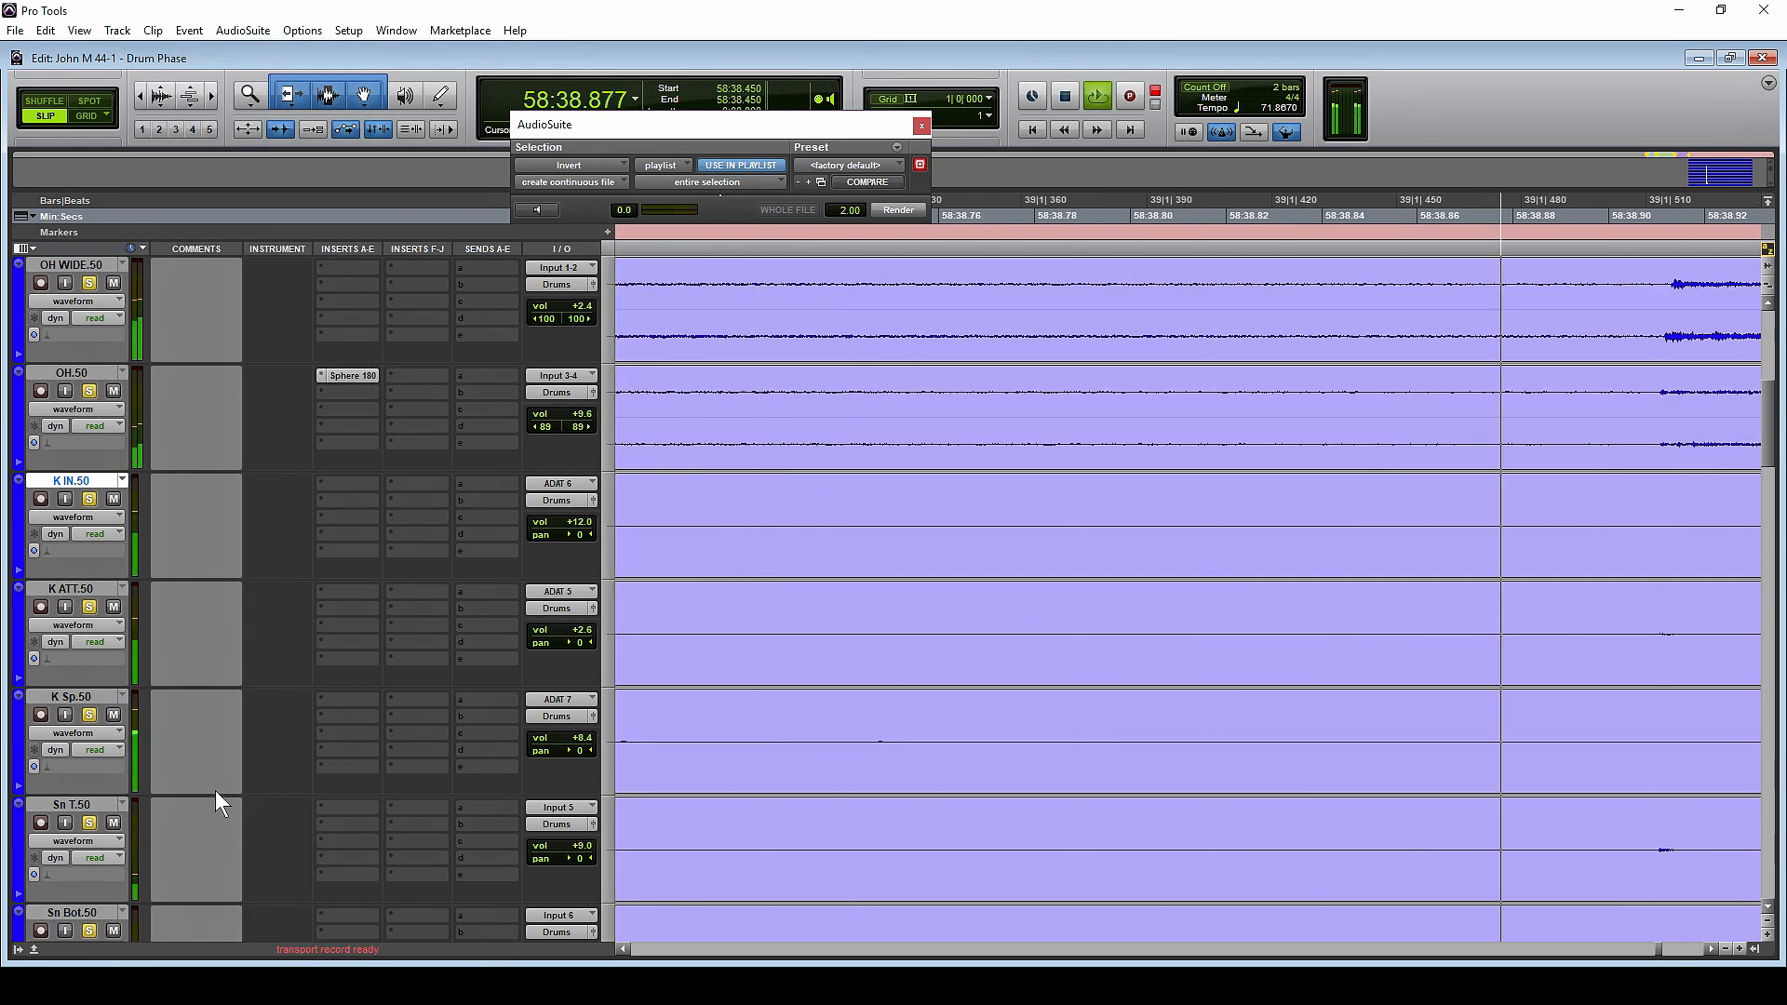
pyautogui.press('space')
# Switch the drum tracks back to the corrected .51 playlist and listen to the same passage from 58:38.450
pyautogui.click(124, 478)
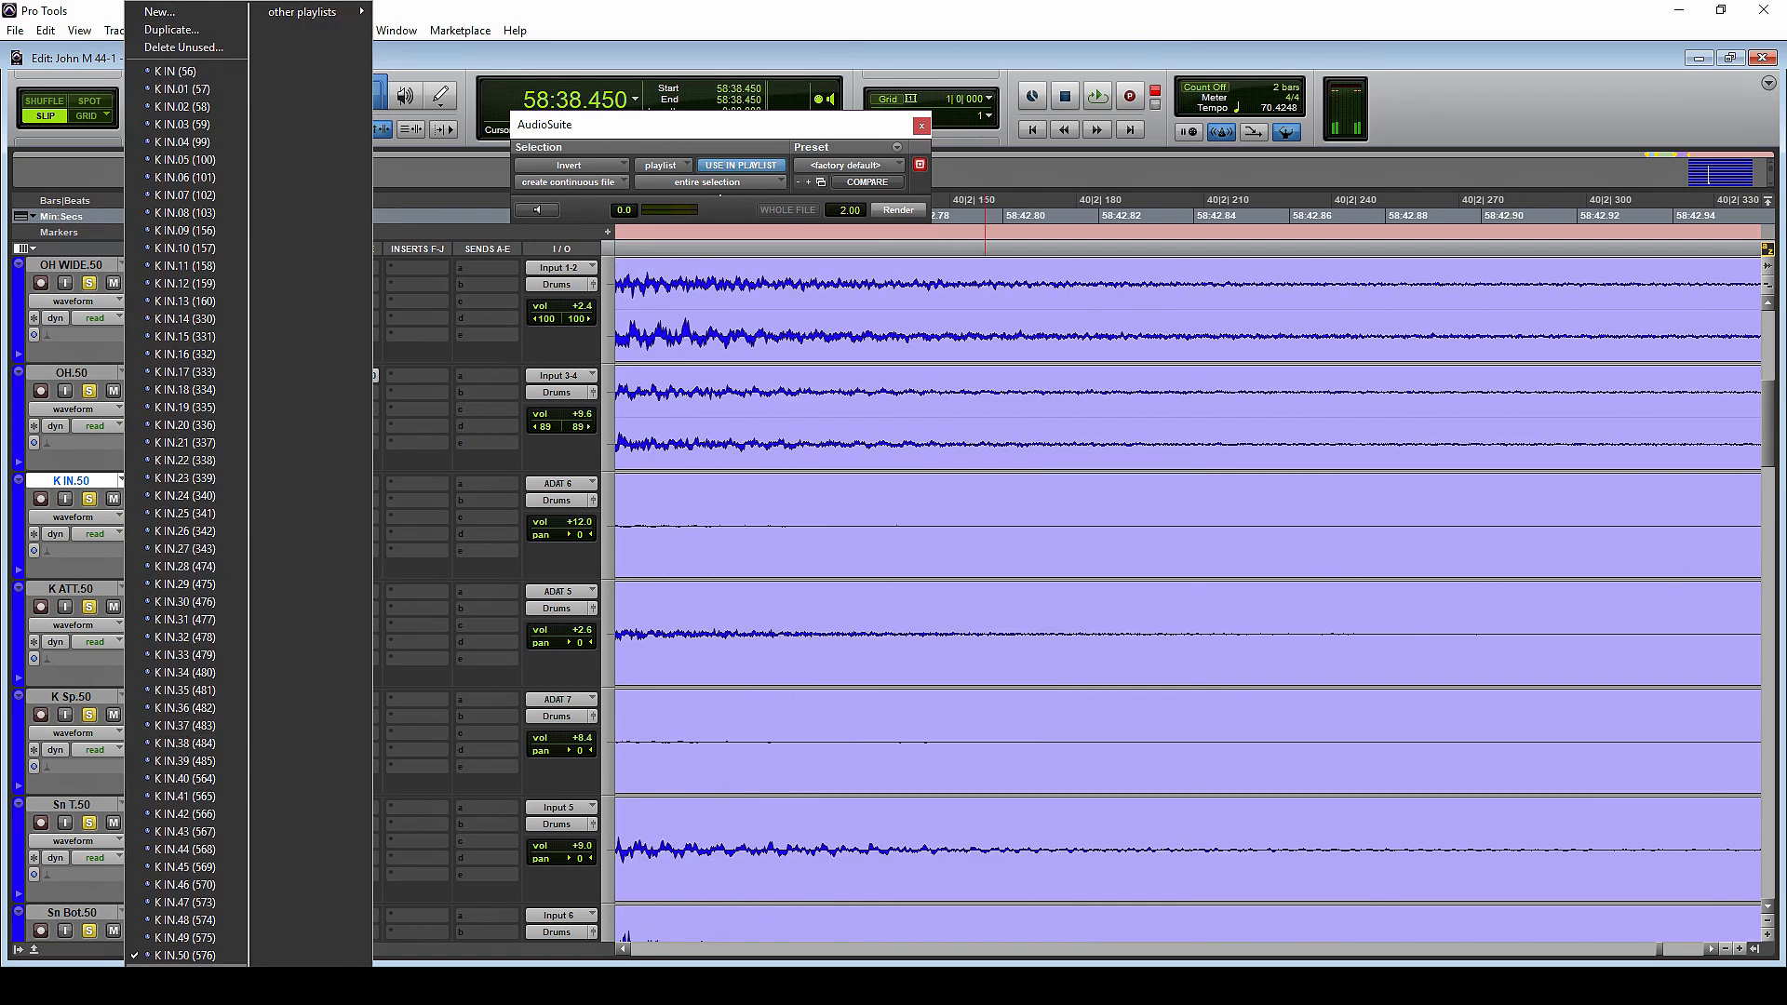
pyautogui.click(192, 973)
pyautogui.press('space')
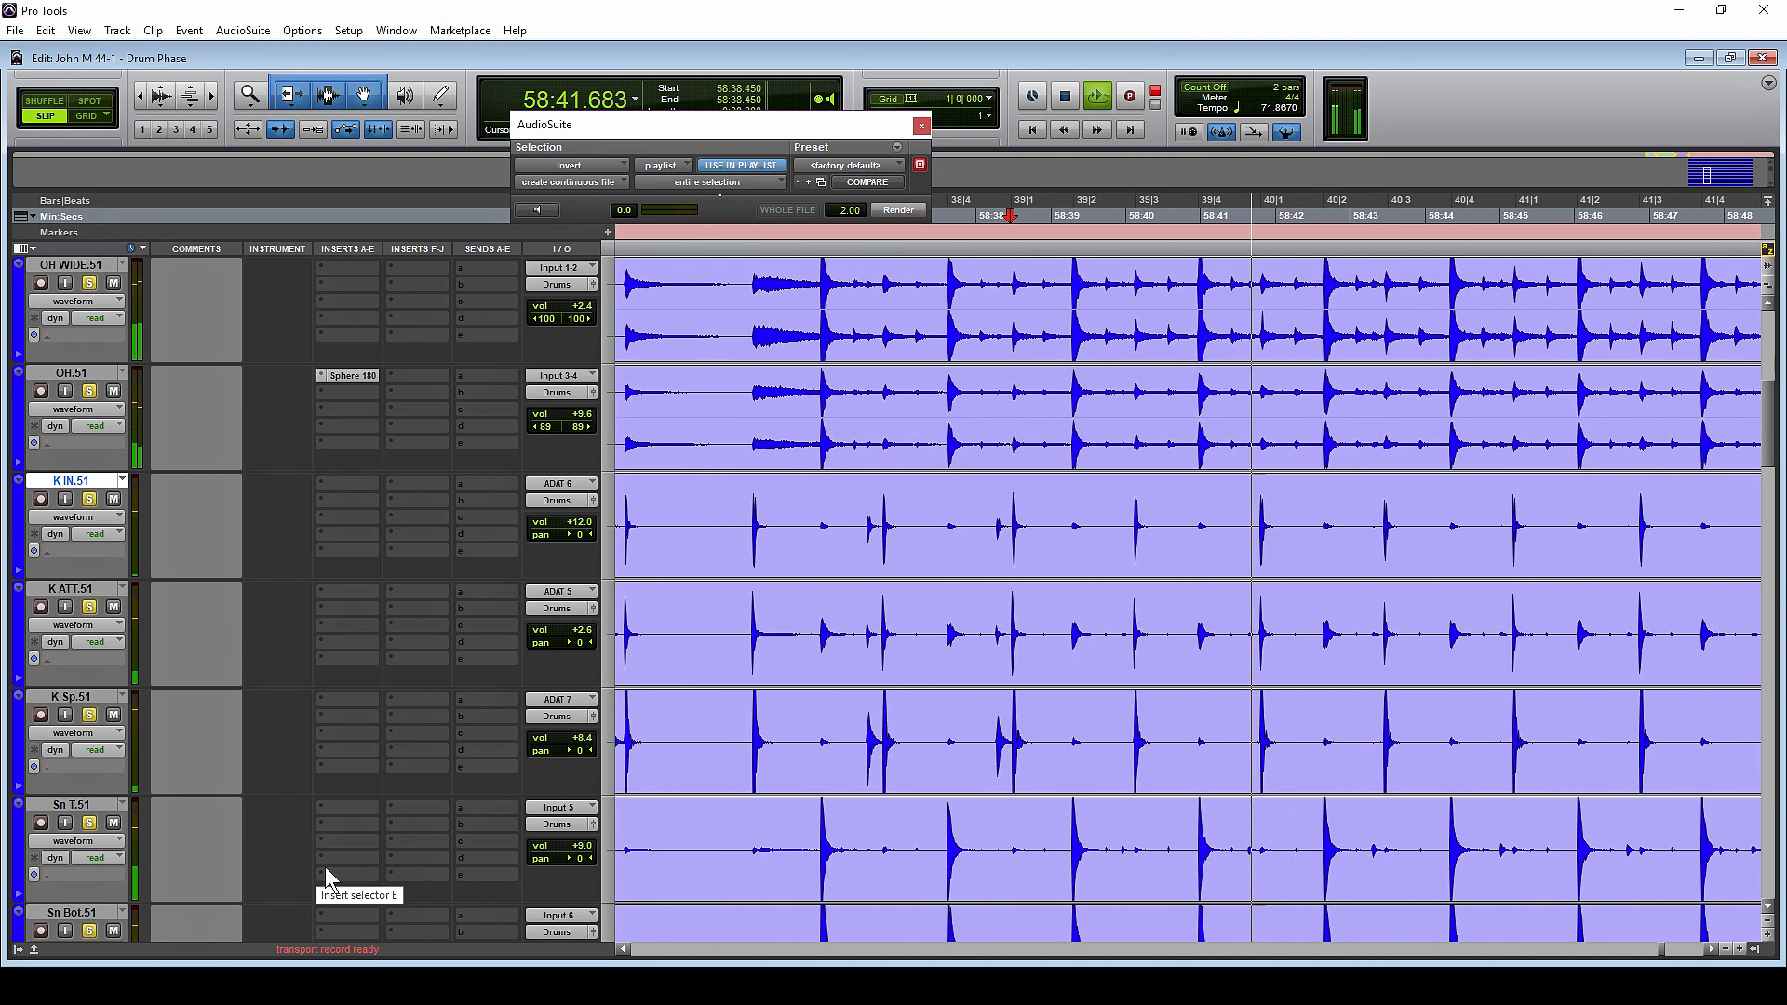
pyautogui.hotkey('ctrl', '[')
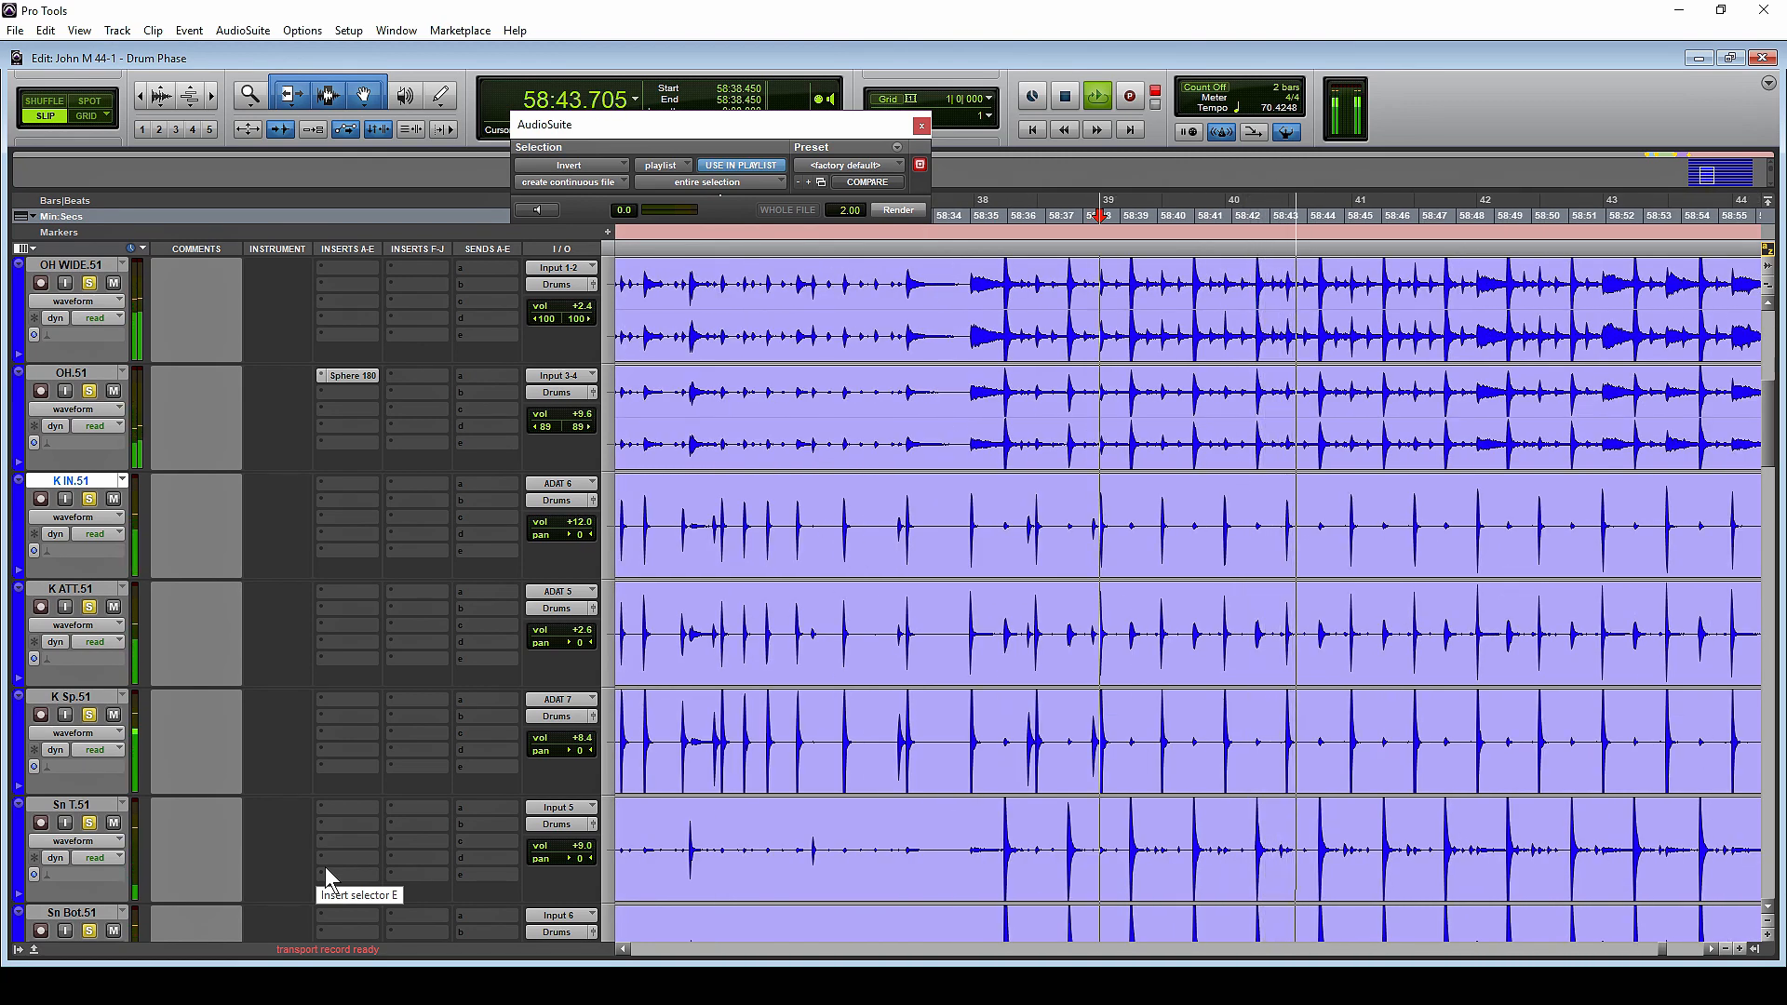
pyautogui.press('space')
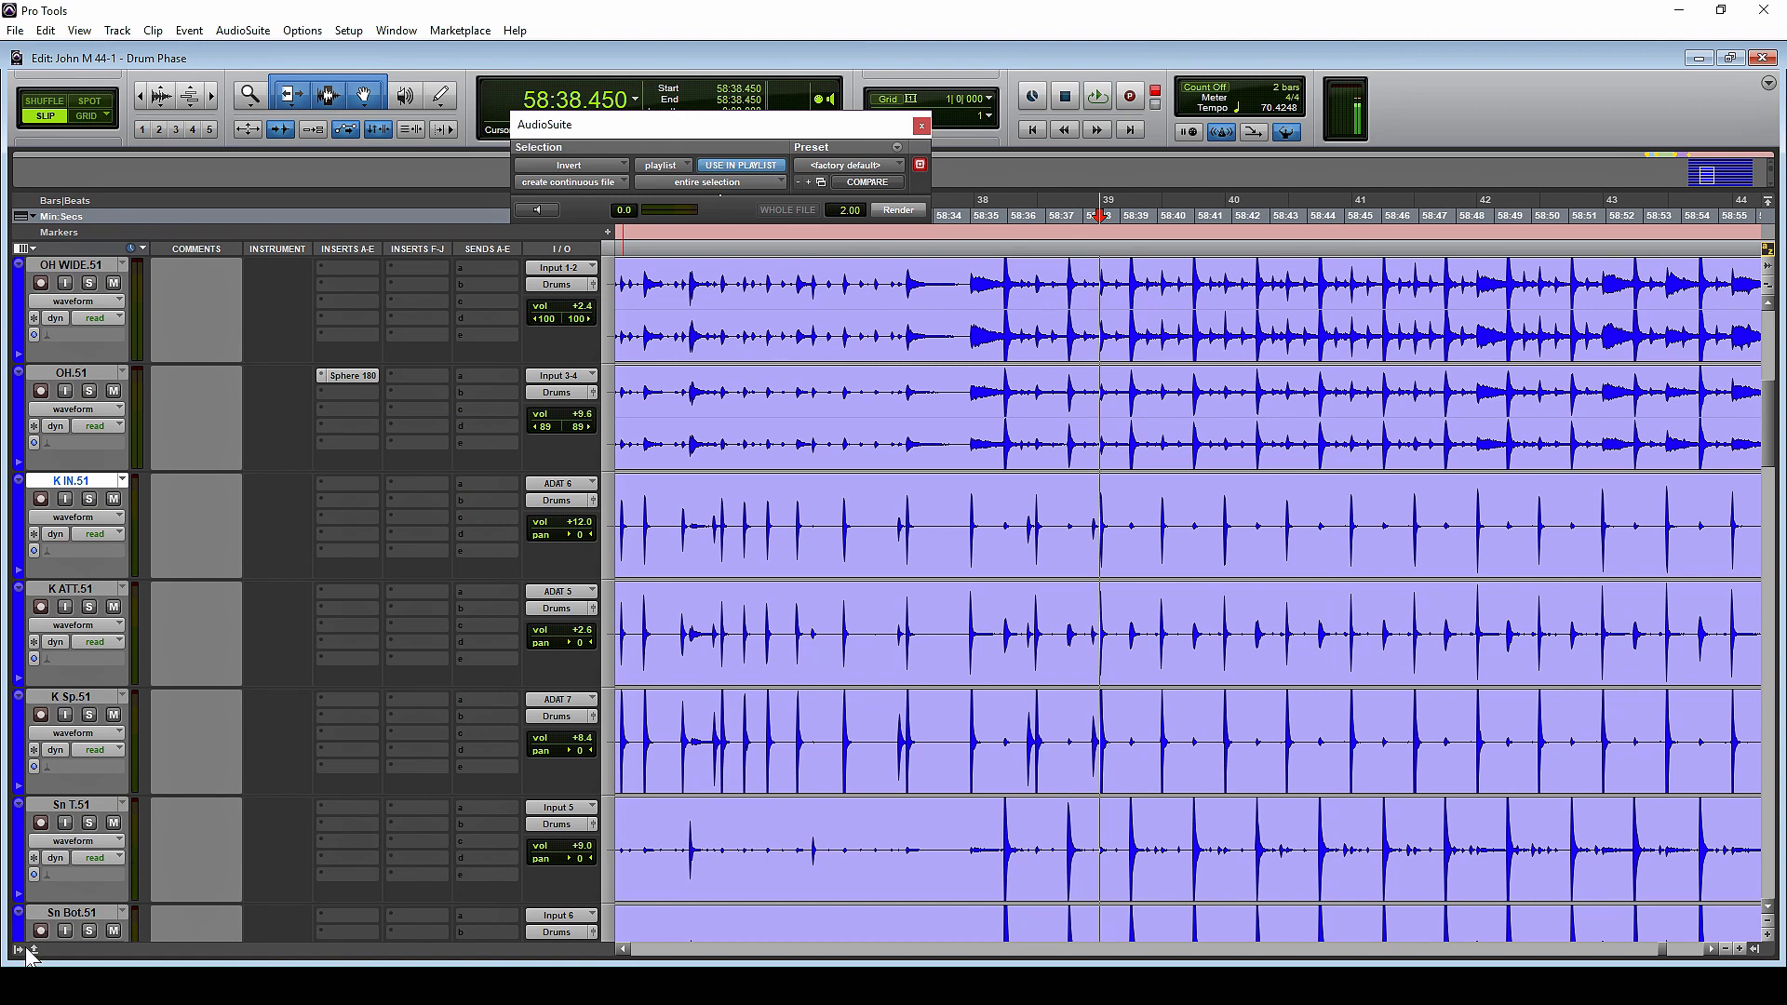
# Invert the polarity of the RM.51 clip and shift it earlier towards the snare hit near 58:35.932
pyautogui.scroll(-5, 215, 863)
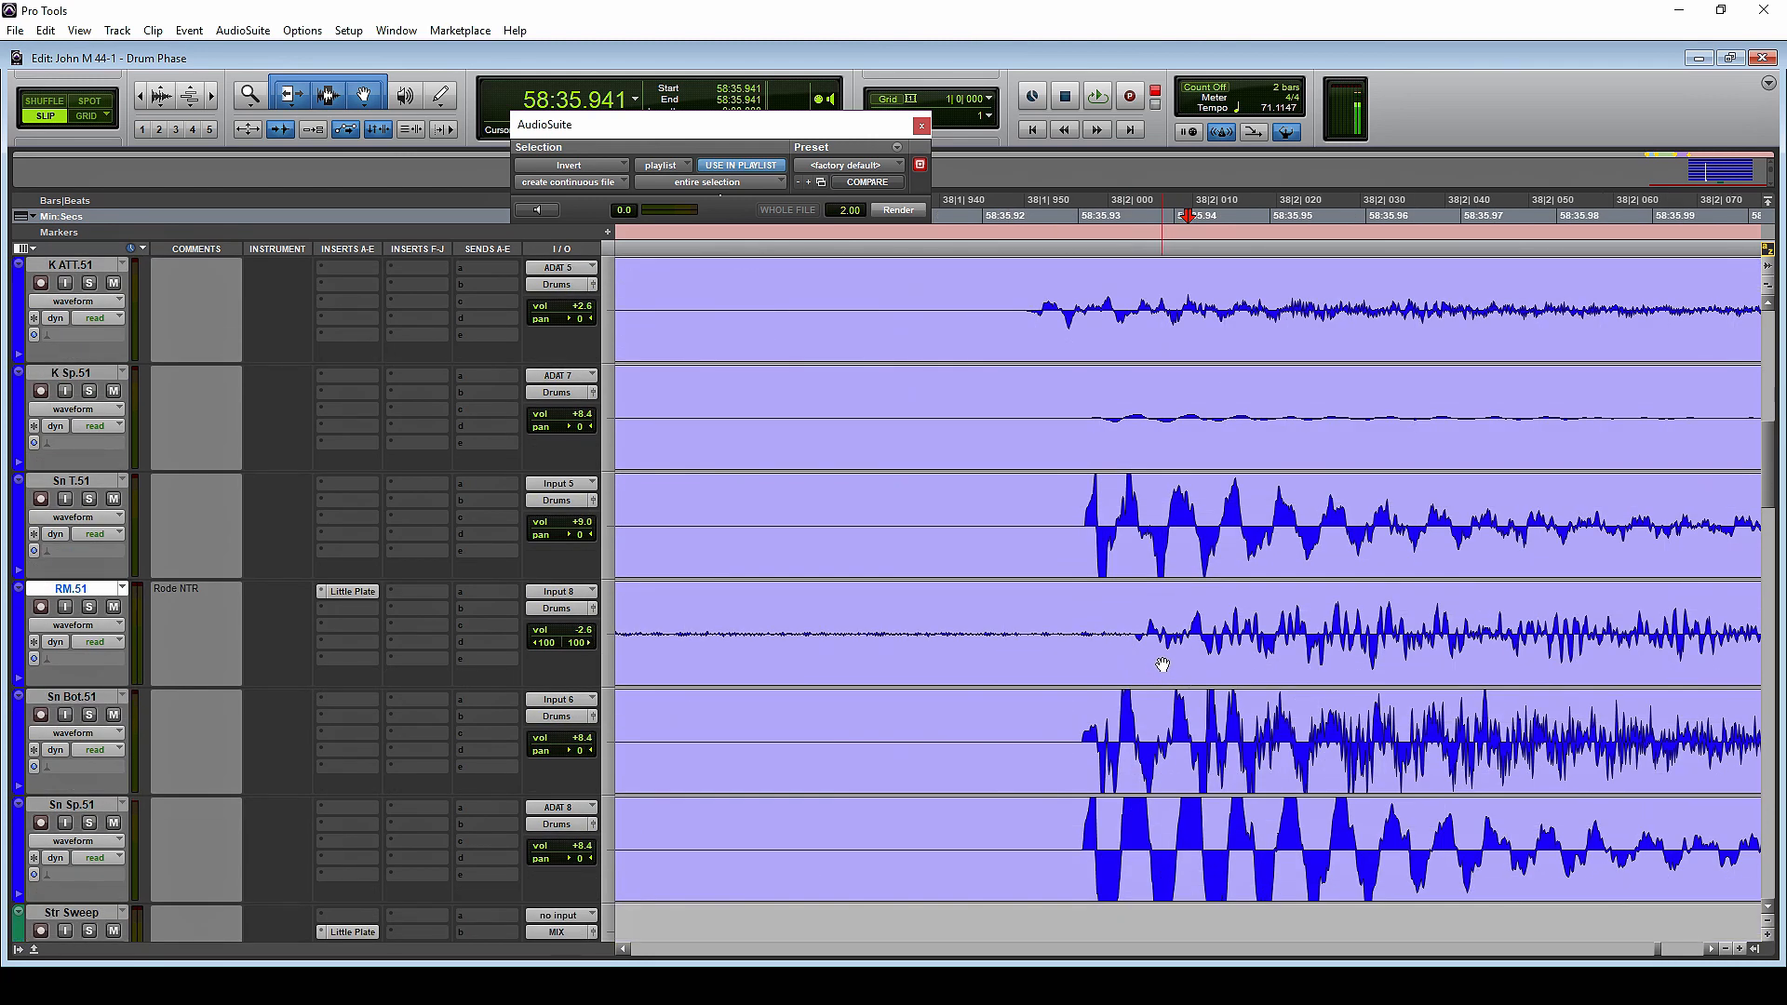
pyautogui.click(1162, 664)
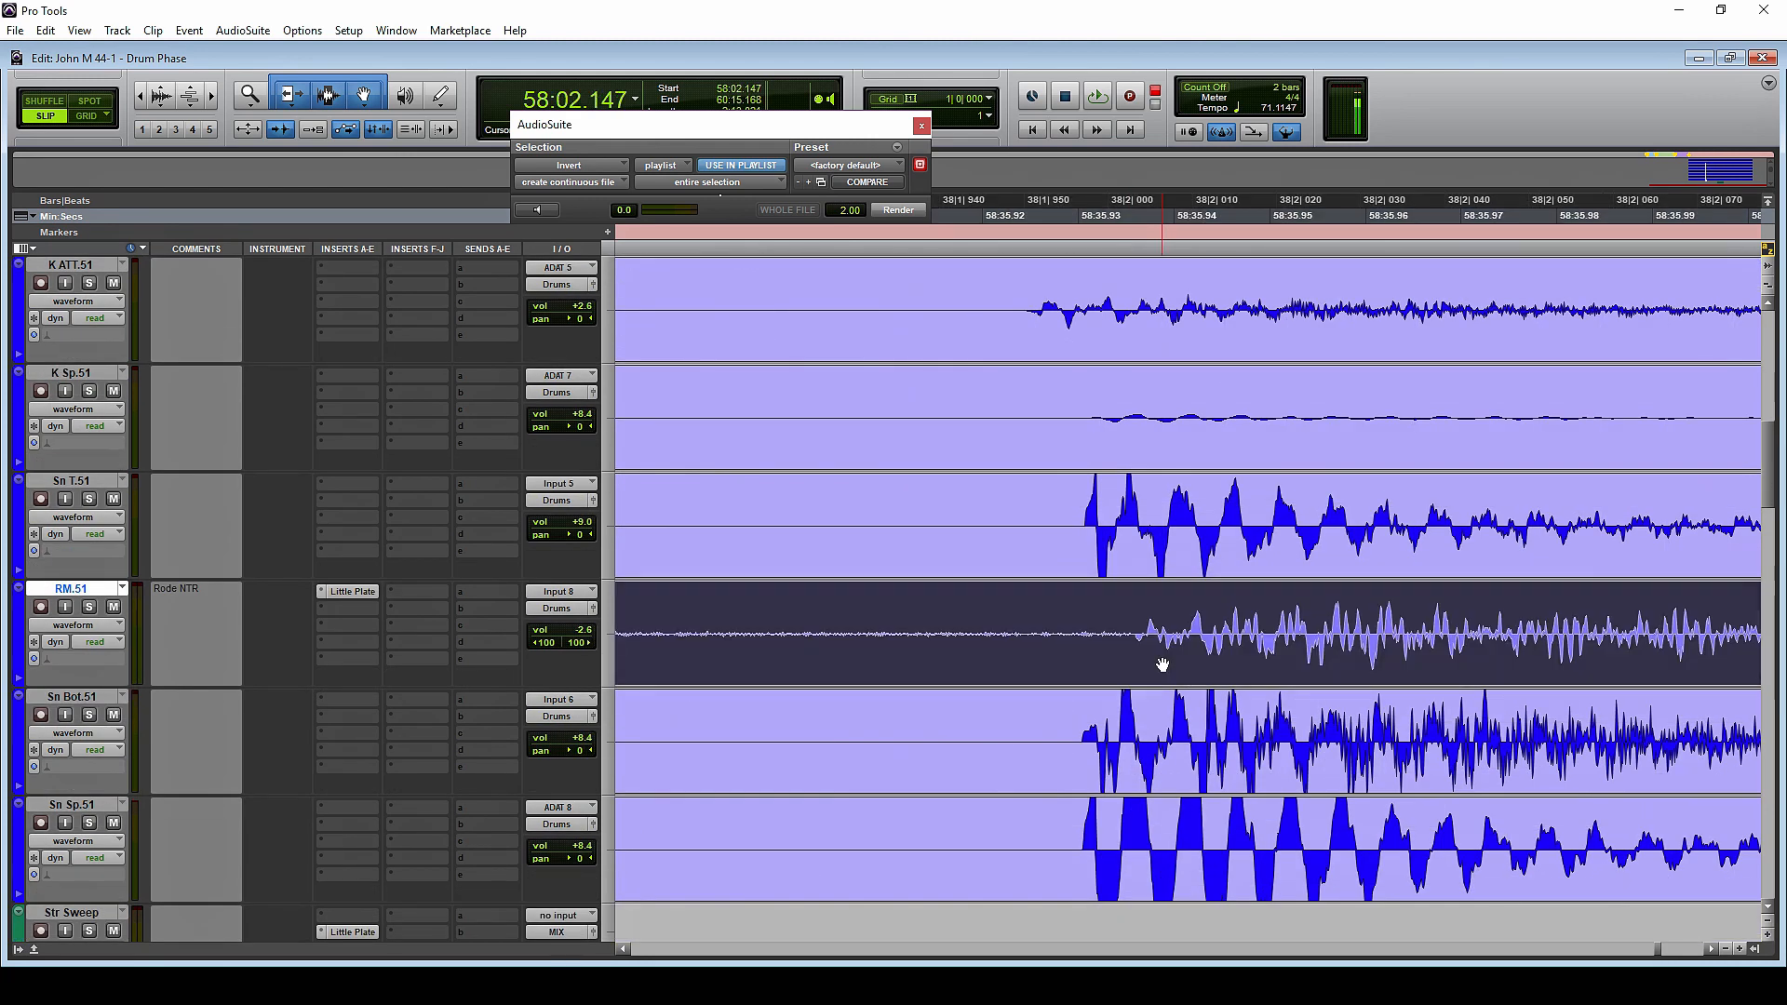
pyautogui.click(908, 211)
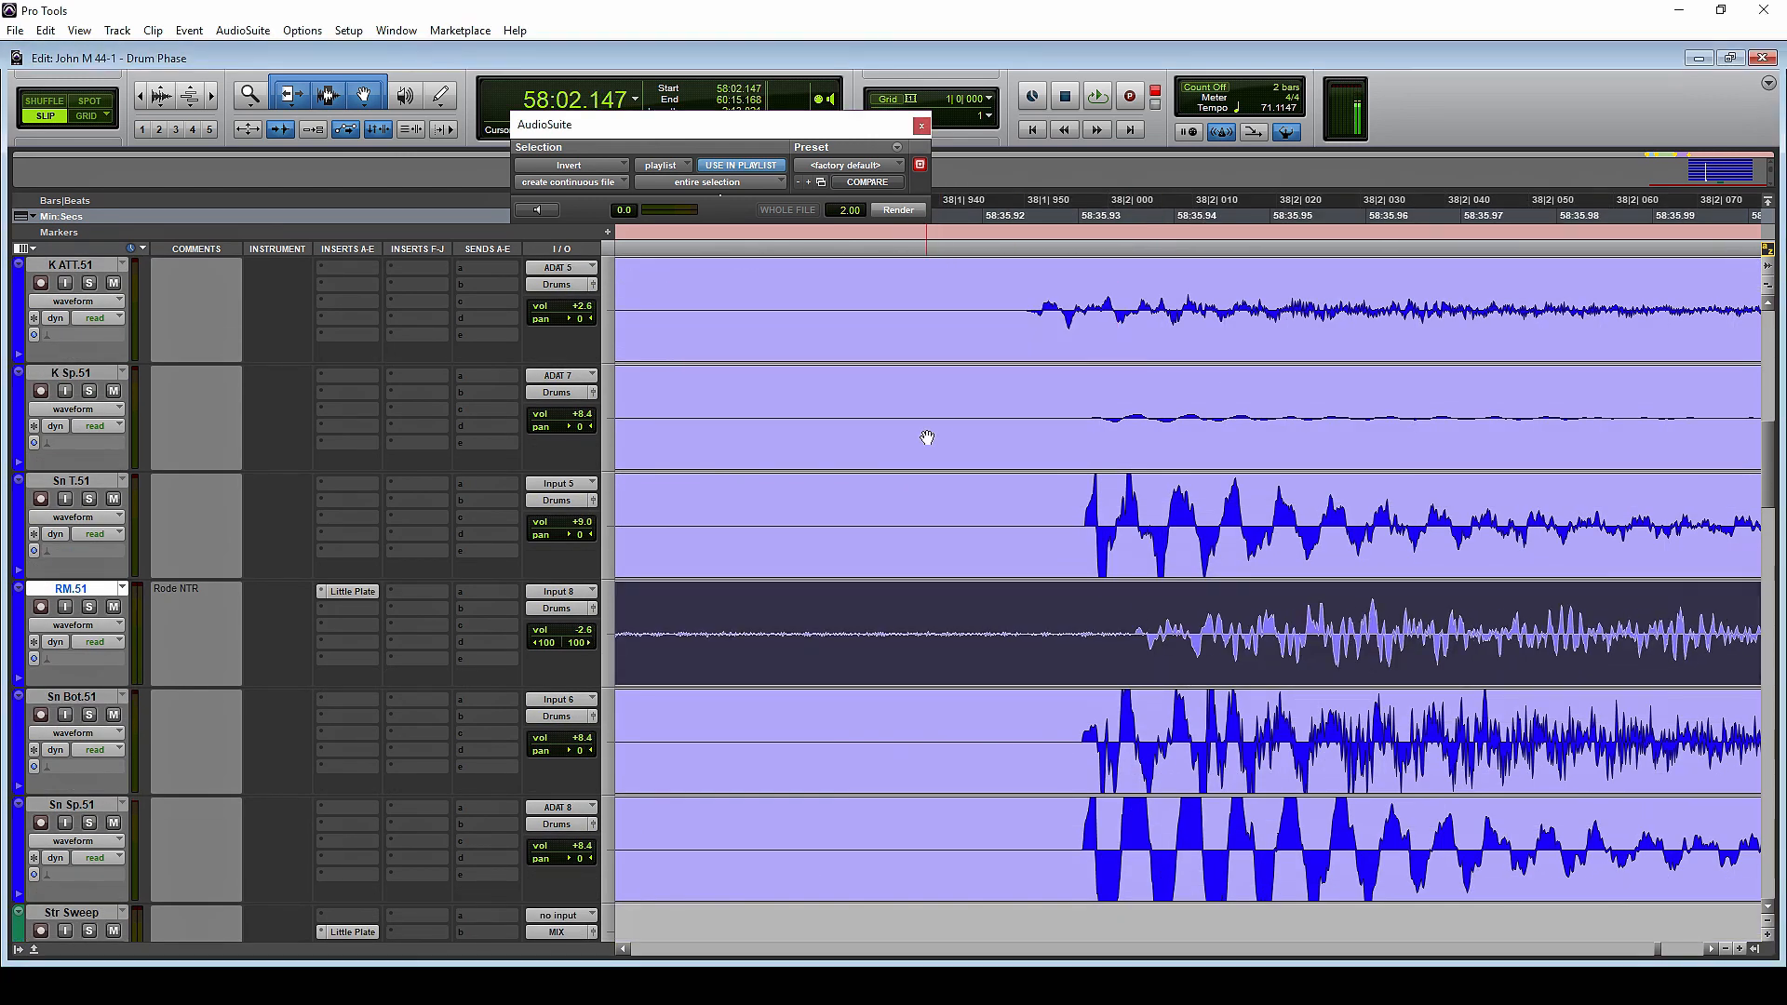
pyautogui.moveTo(1155, 662); pyautogui.dragTo(1128, 664)
pyautogui.click(1098, 607)
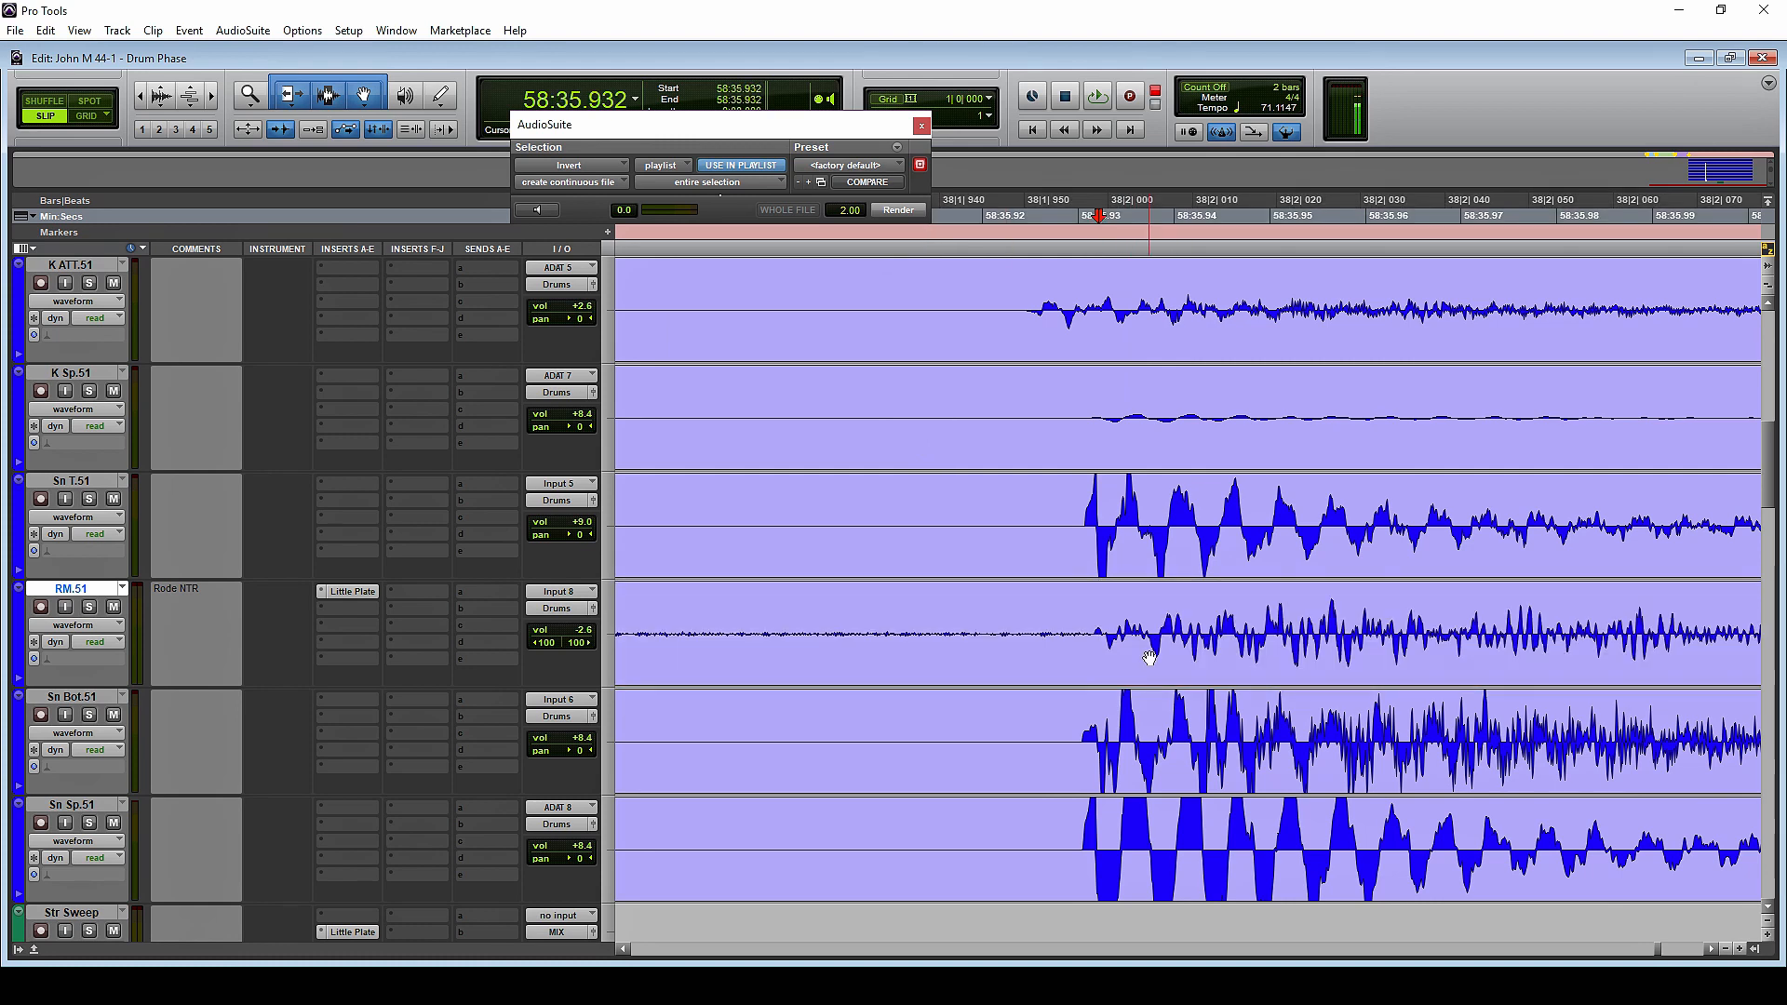
# Nudge the RM.51 clip slightly earlier to line up with the Sn T.51 hit, and place the cursor at about 58:35.930
pyautogui.press('t')
pyautogui.press('t')
pyautogui.press('t')
pyautogui.moveTo(1273, 655); pyautogui.dragTo(1200, 660)
pyautogui.click(1063, 611)
pyautogui.press('r')
pyautogui.press('r')
pyautogui.press('r')
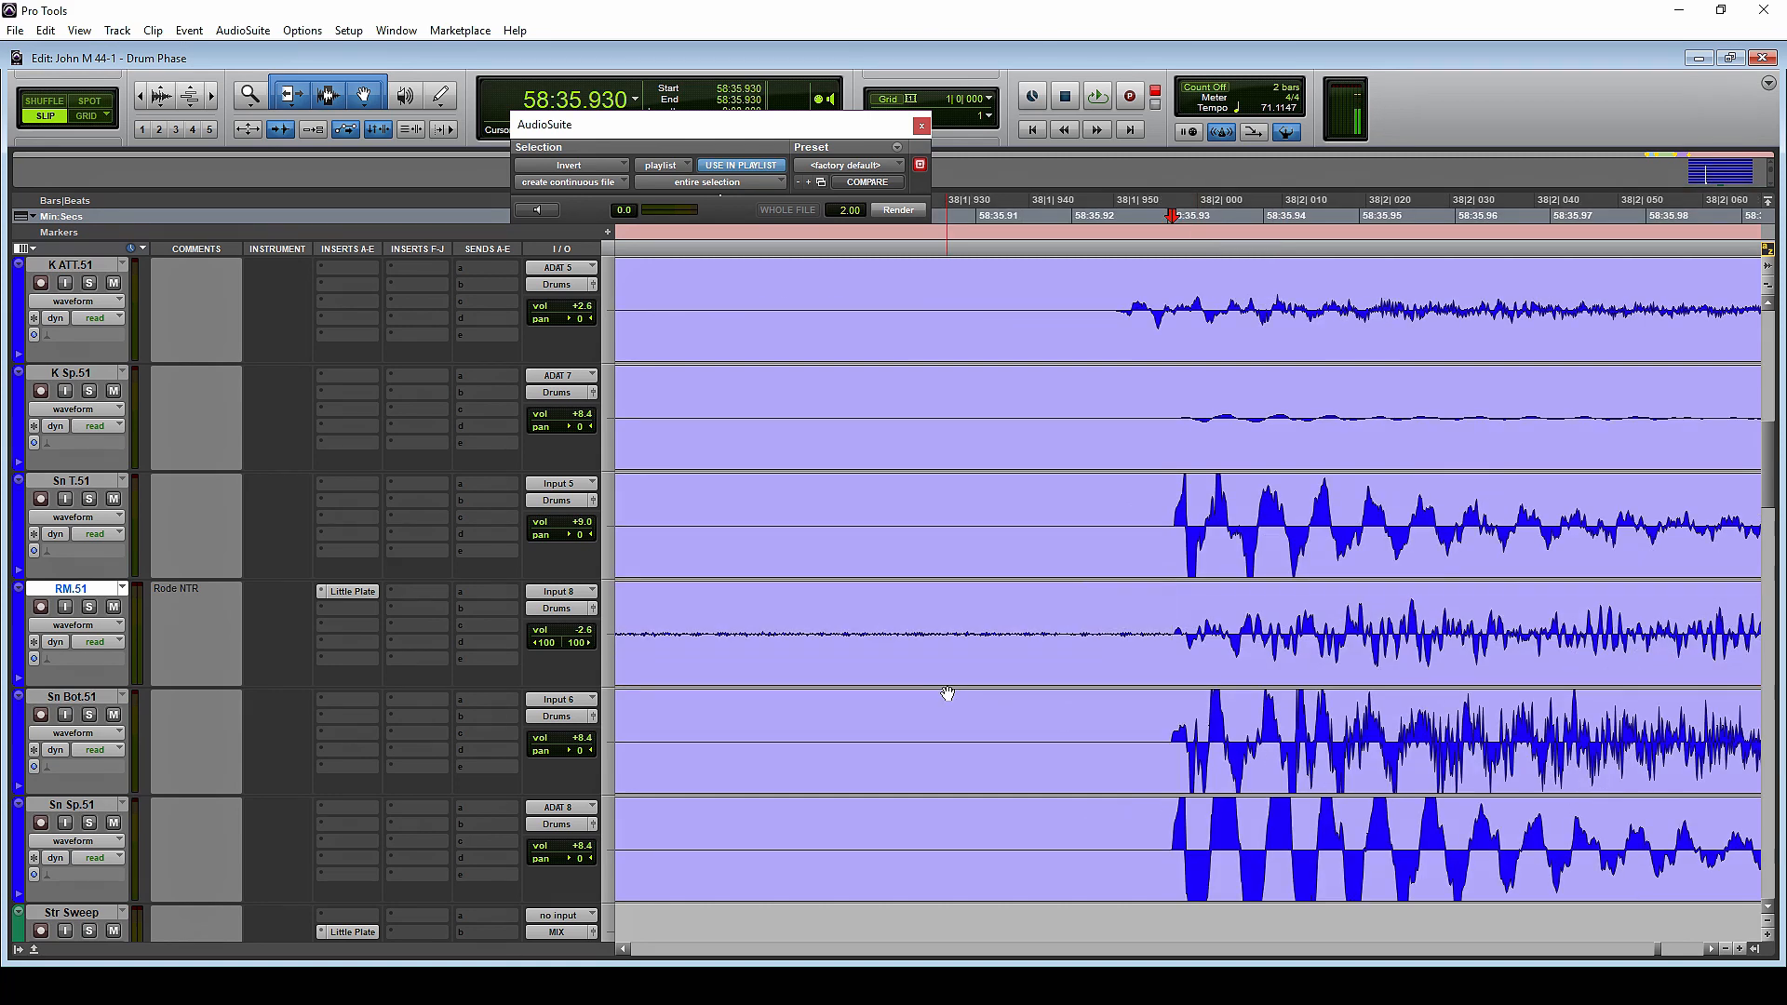
# Check the Little Plate reverb settings on the RM.51 track and close the plug-in
pyautogui.scroll(1, 358, 687)
pyautogui.click(359, 700)
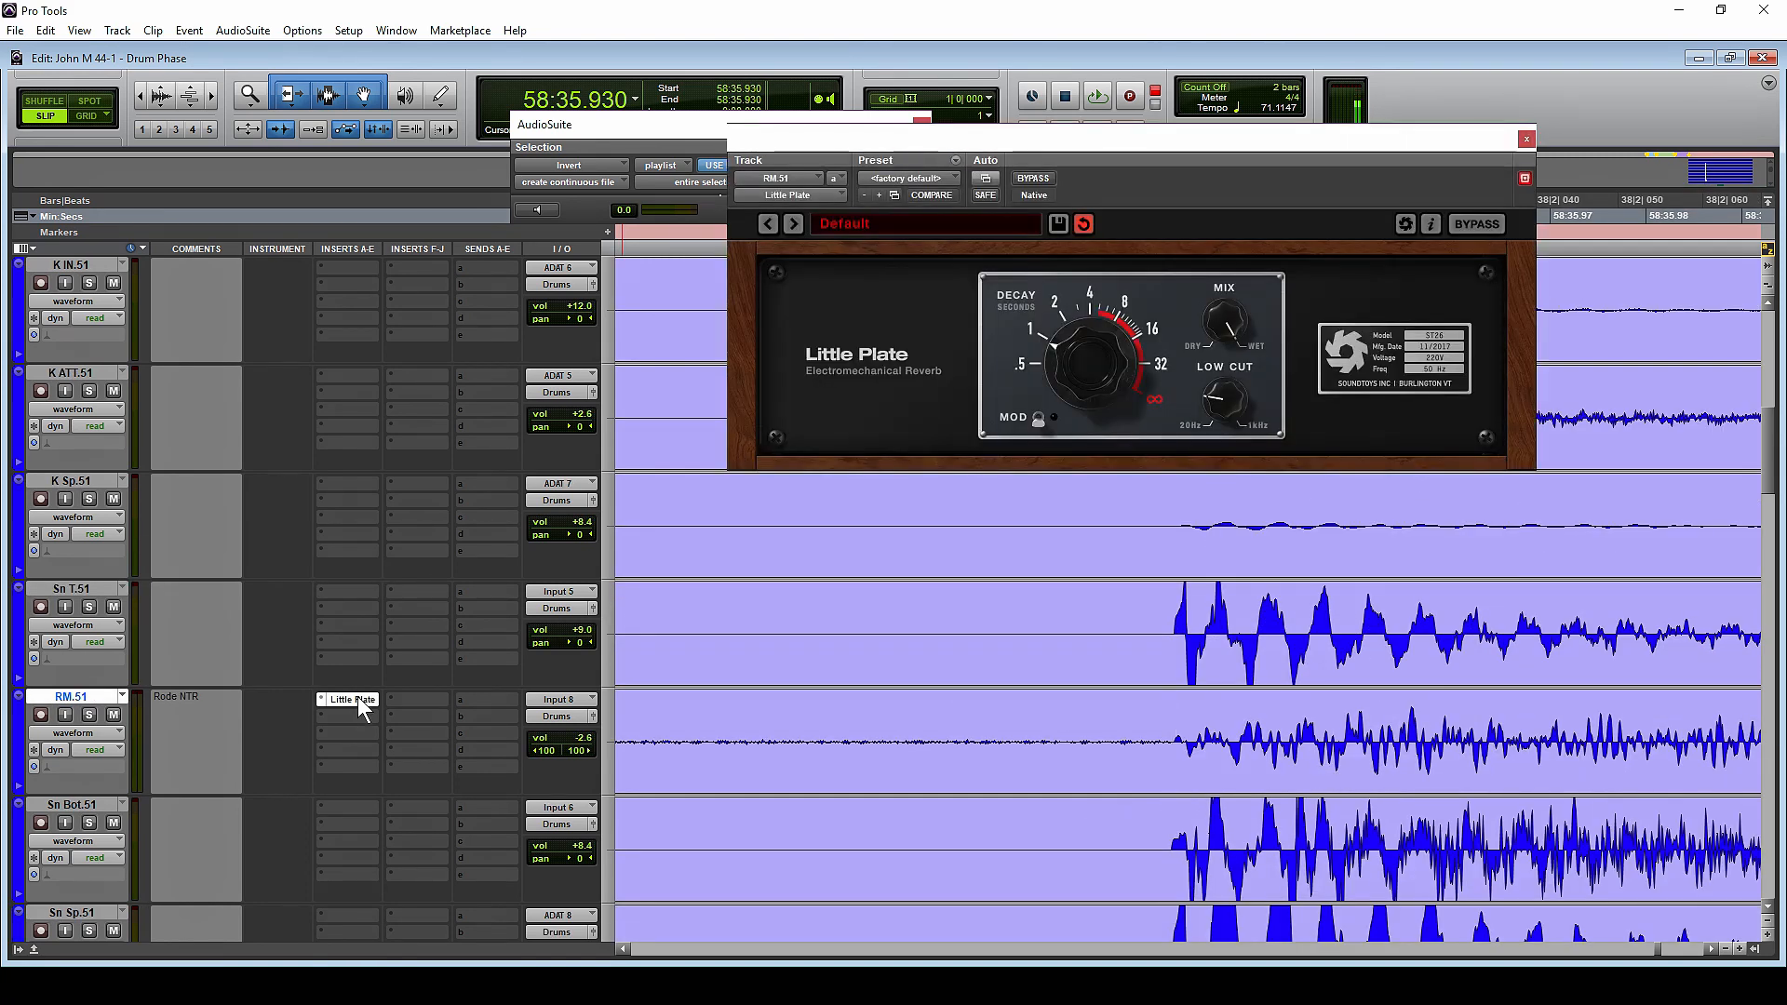
pyautogui.click(359, 700)
pyautogui.hotkey('ctrl', 'e')
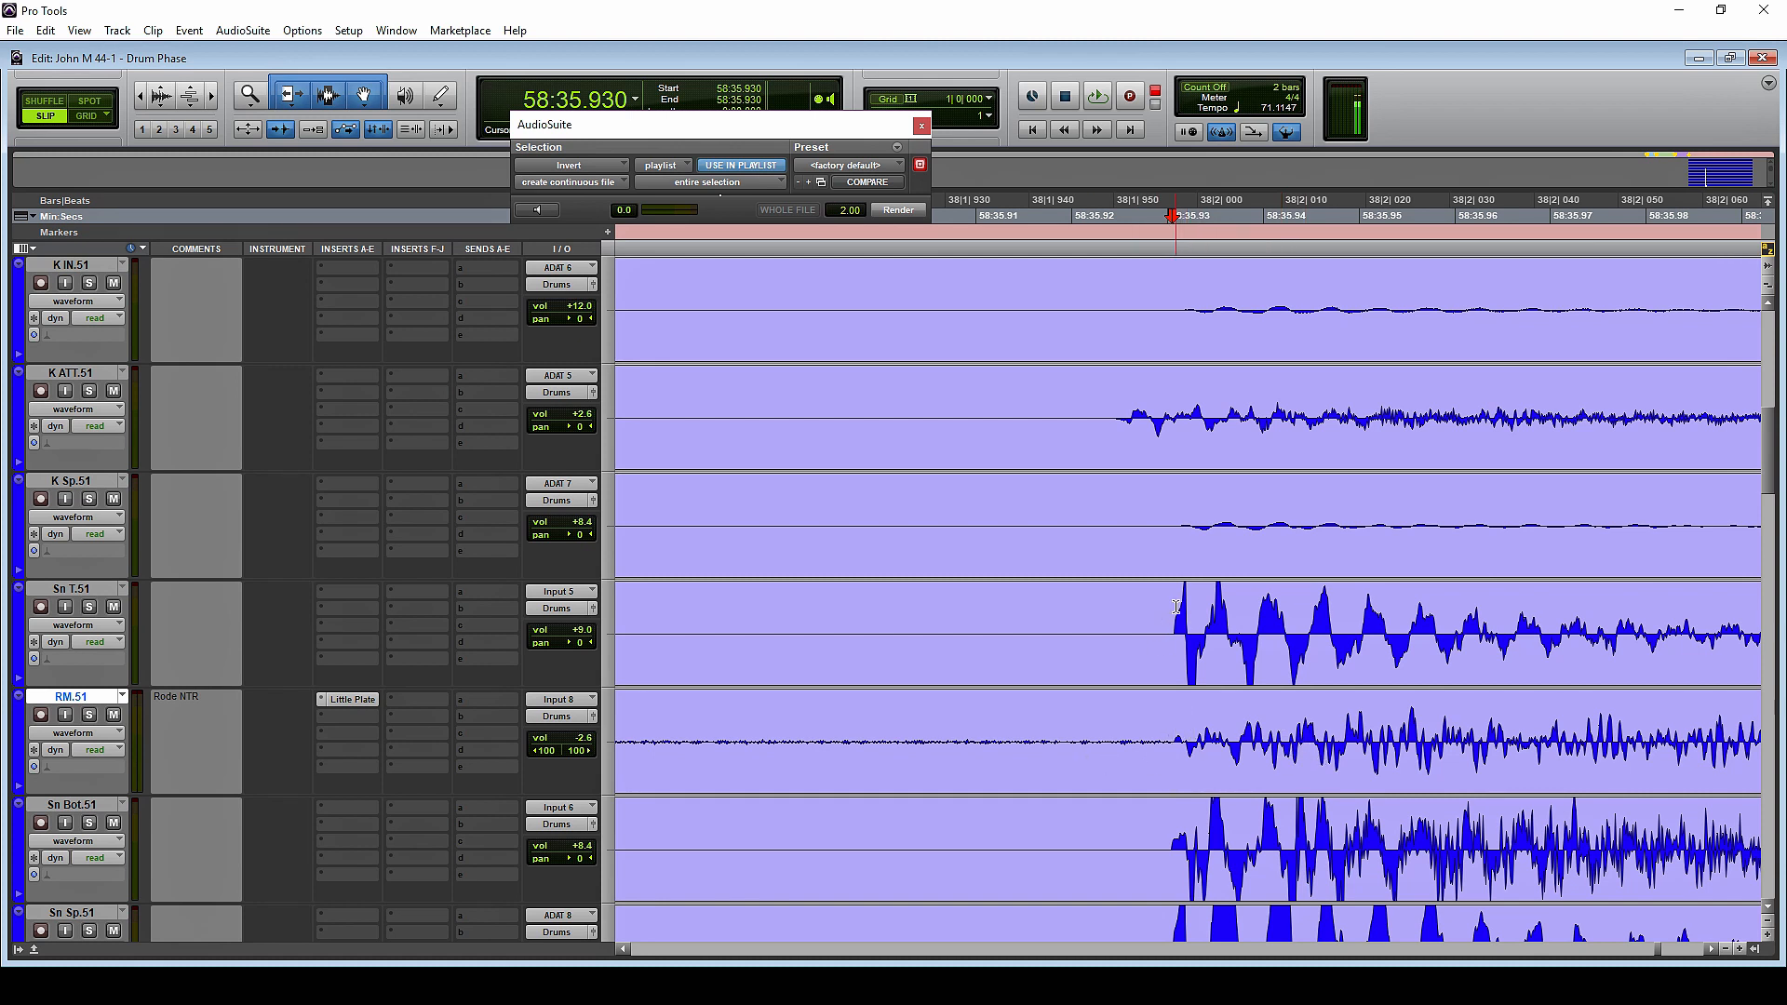
# Examine the FT.51, T3.51, T2.51 and T1.51 clips around the tom fill, ending at the floor tom hit near 59:00.521
pyautogui.scroll(2, 1276, 684)
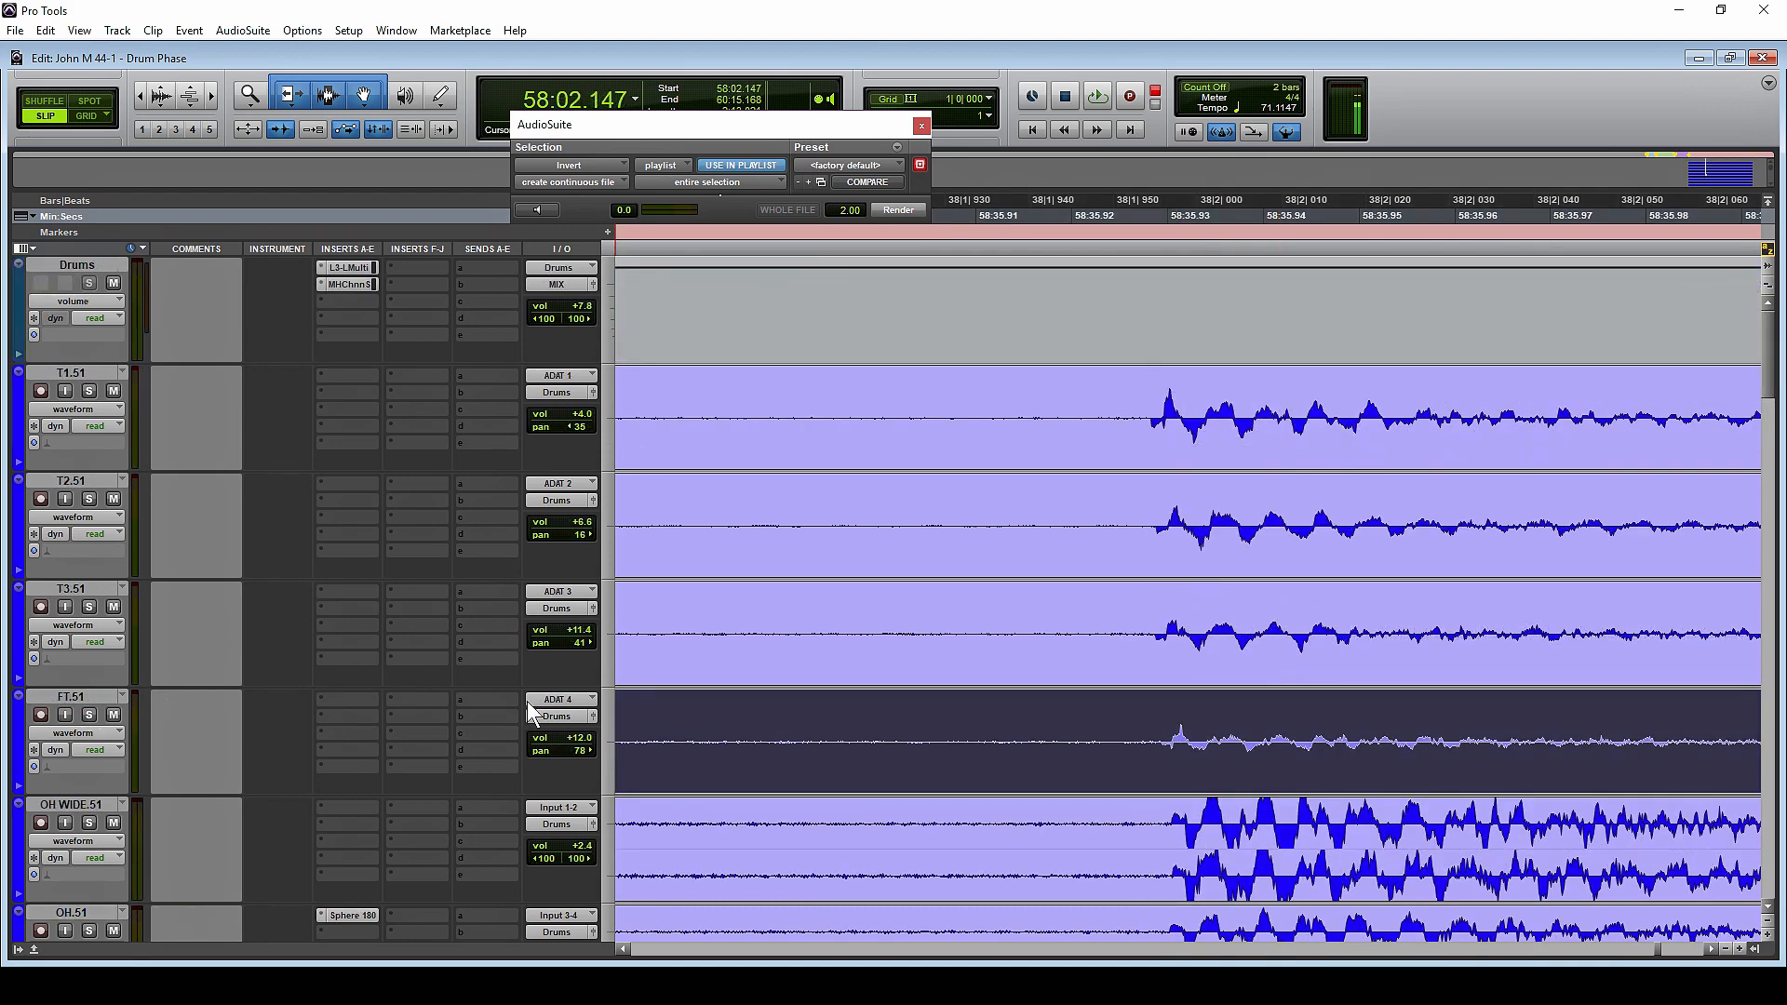
pyautogui.press('r')
pyautogui.press('r')
pyautogui.press('r')
pyautogui.press('r')
pyautogui.press('r')
pyautogui.press('r')
pyautogui.press('r')
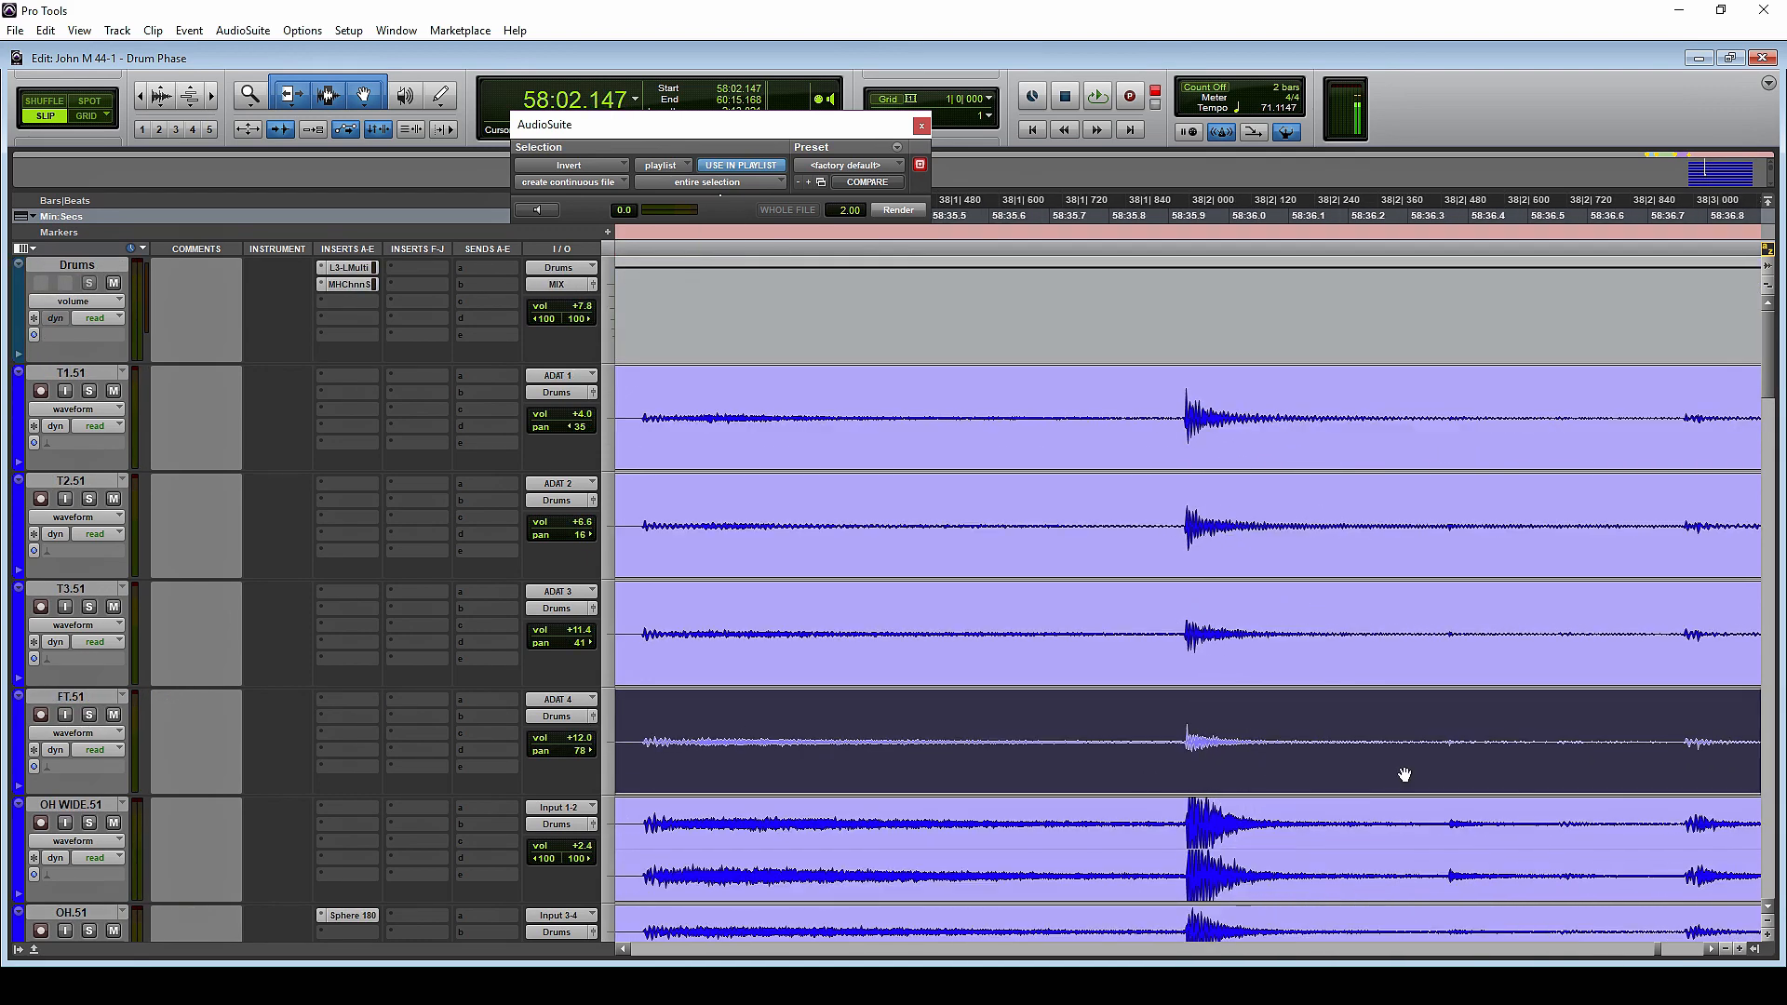
pyautogui.hscroll(6, 1468, 733)
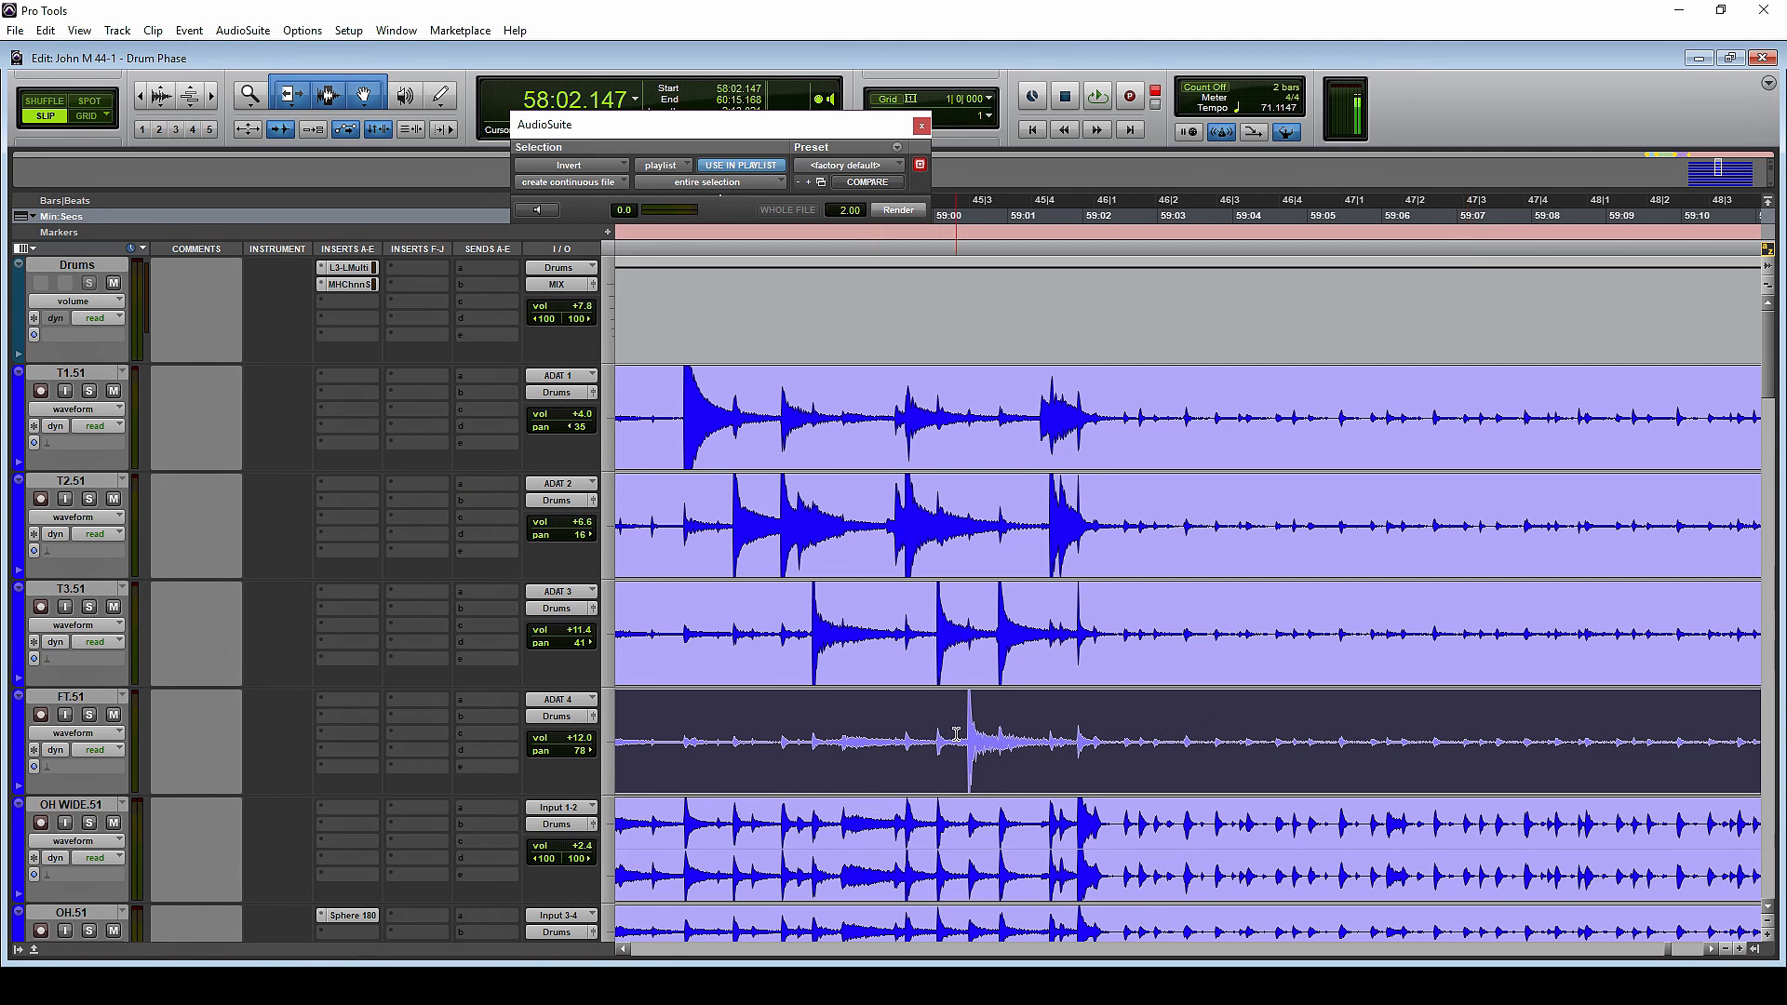
pyautogui.click(1090, 750)
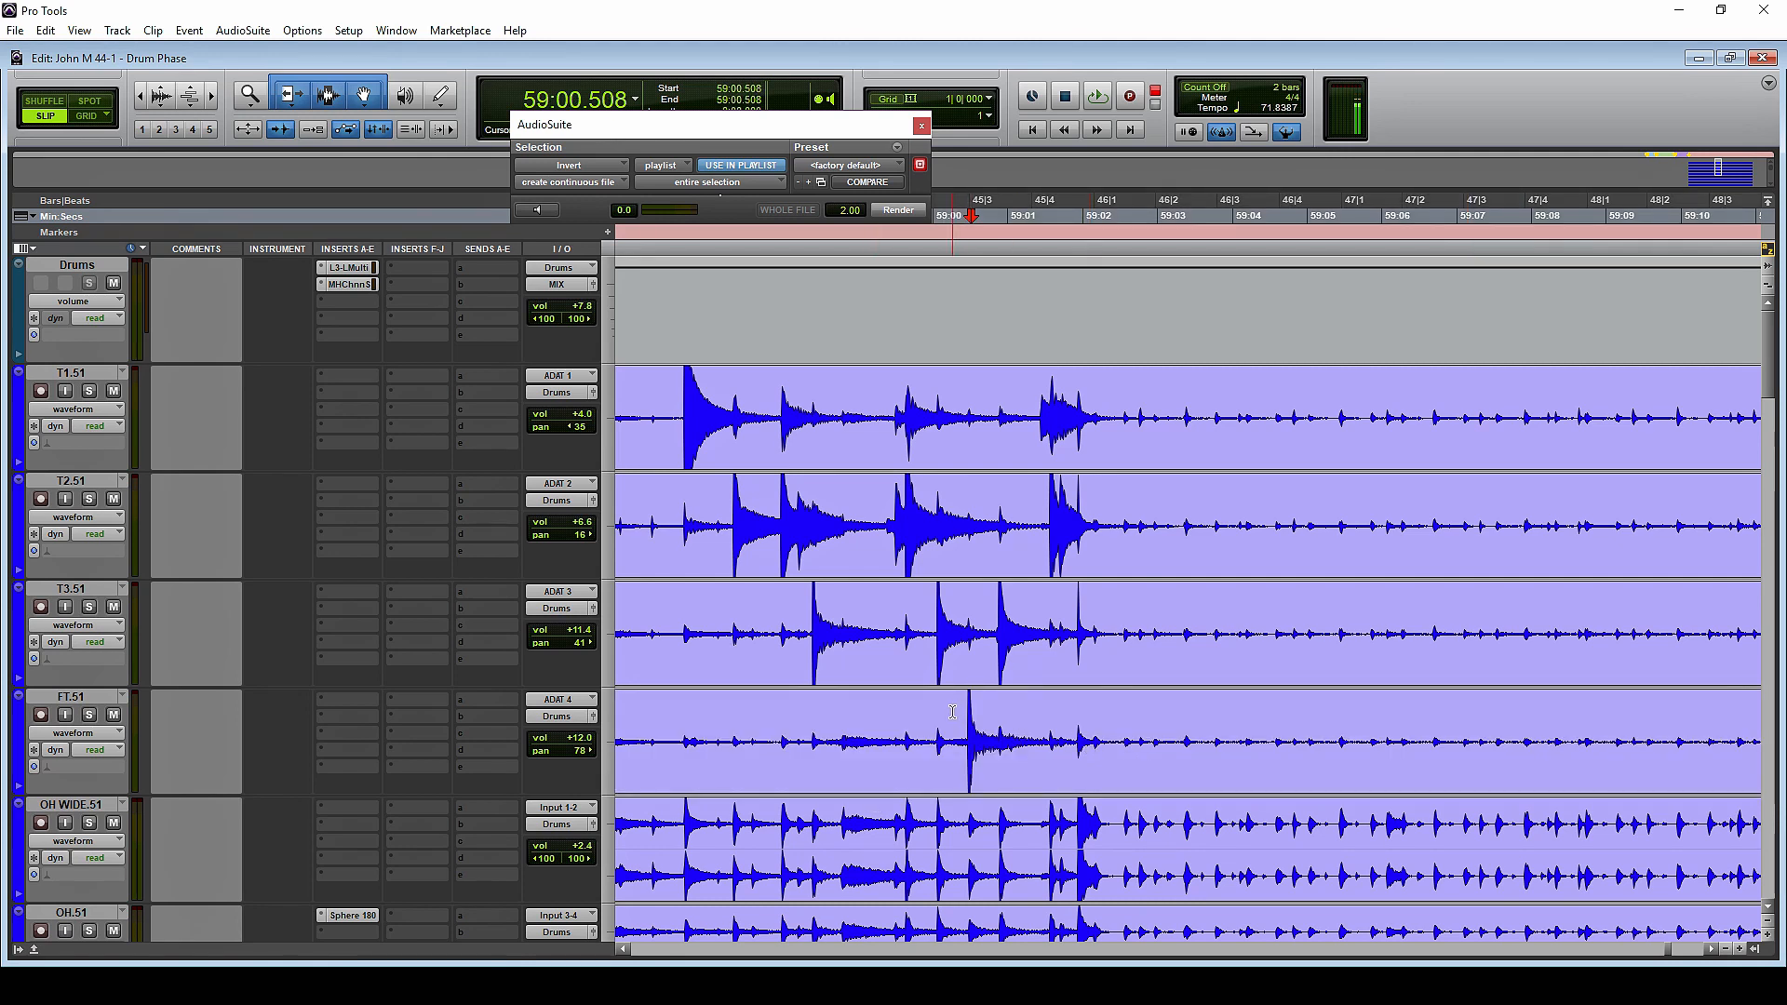
pyautogui.click(921, 645)
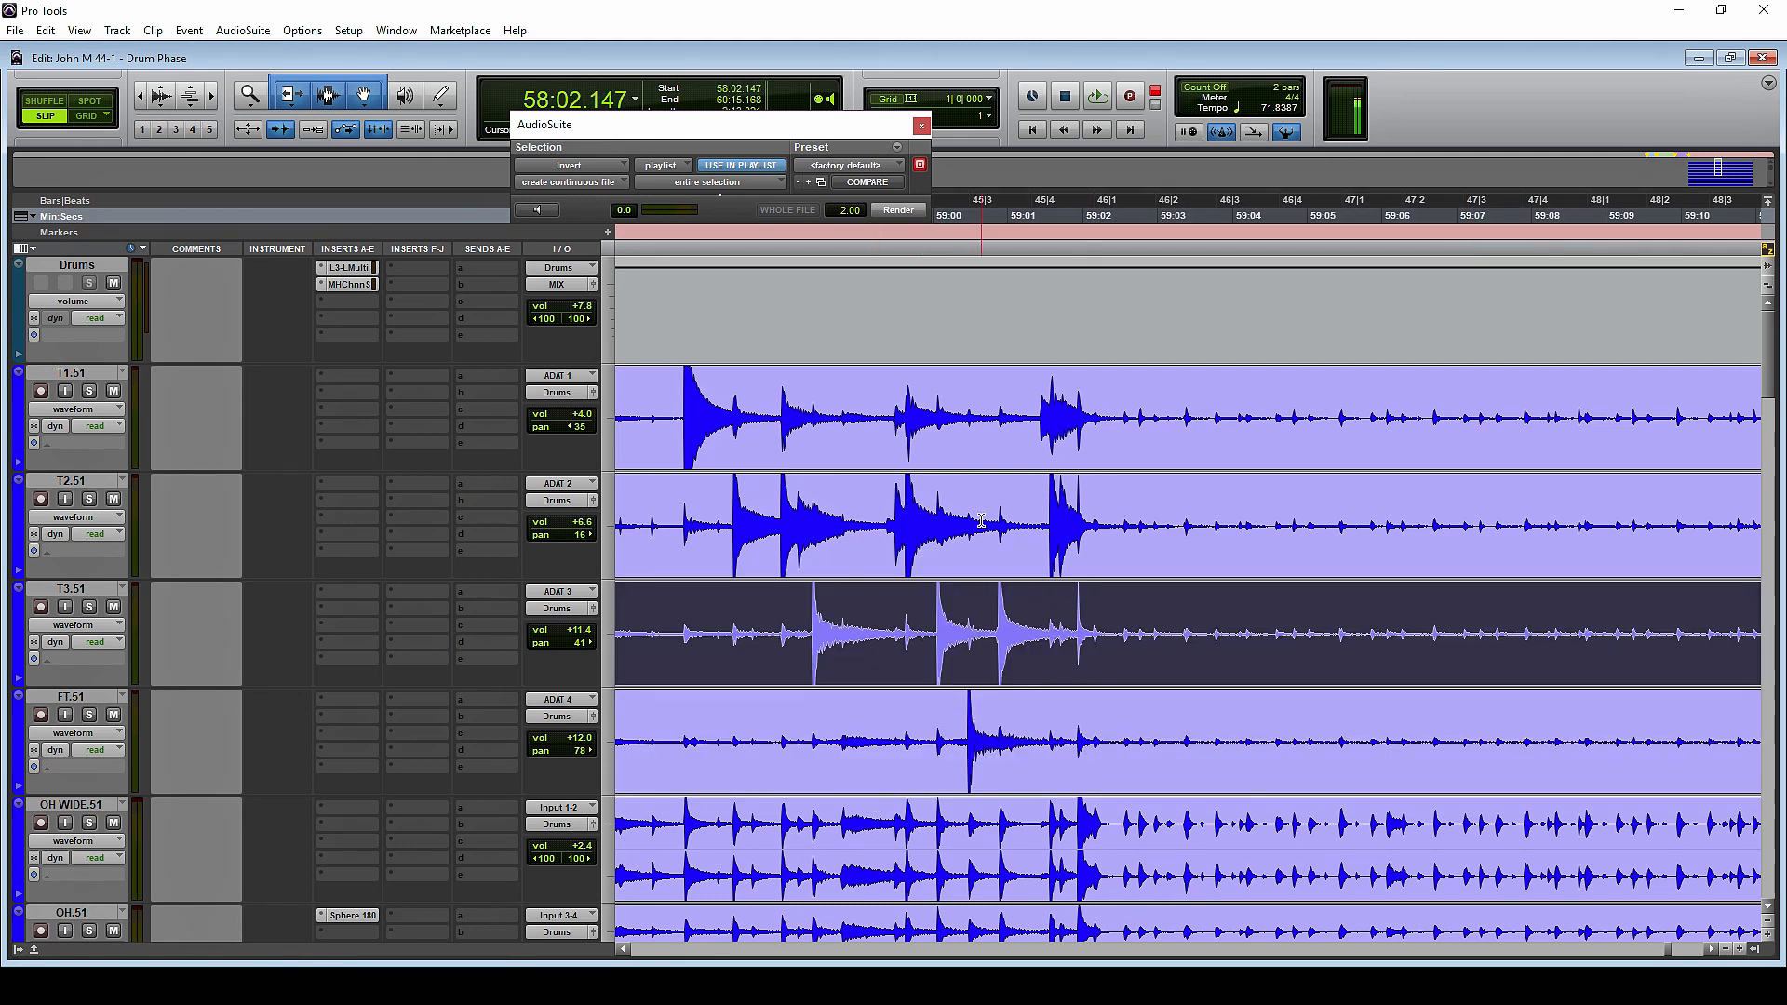
pyautogui.click(940, 558)
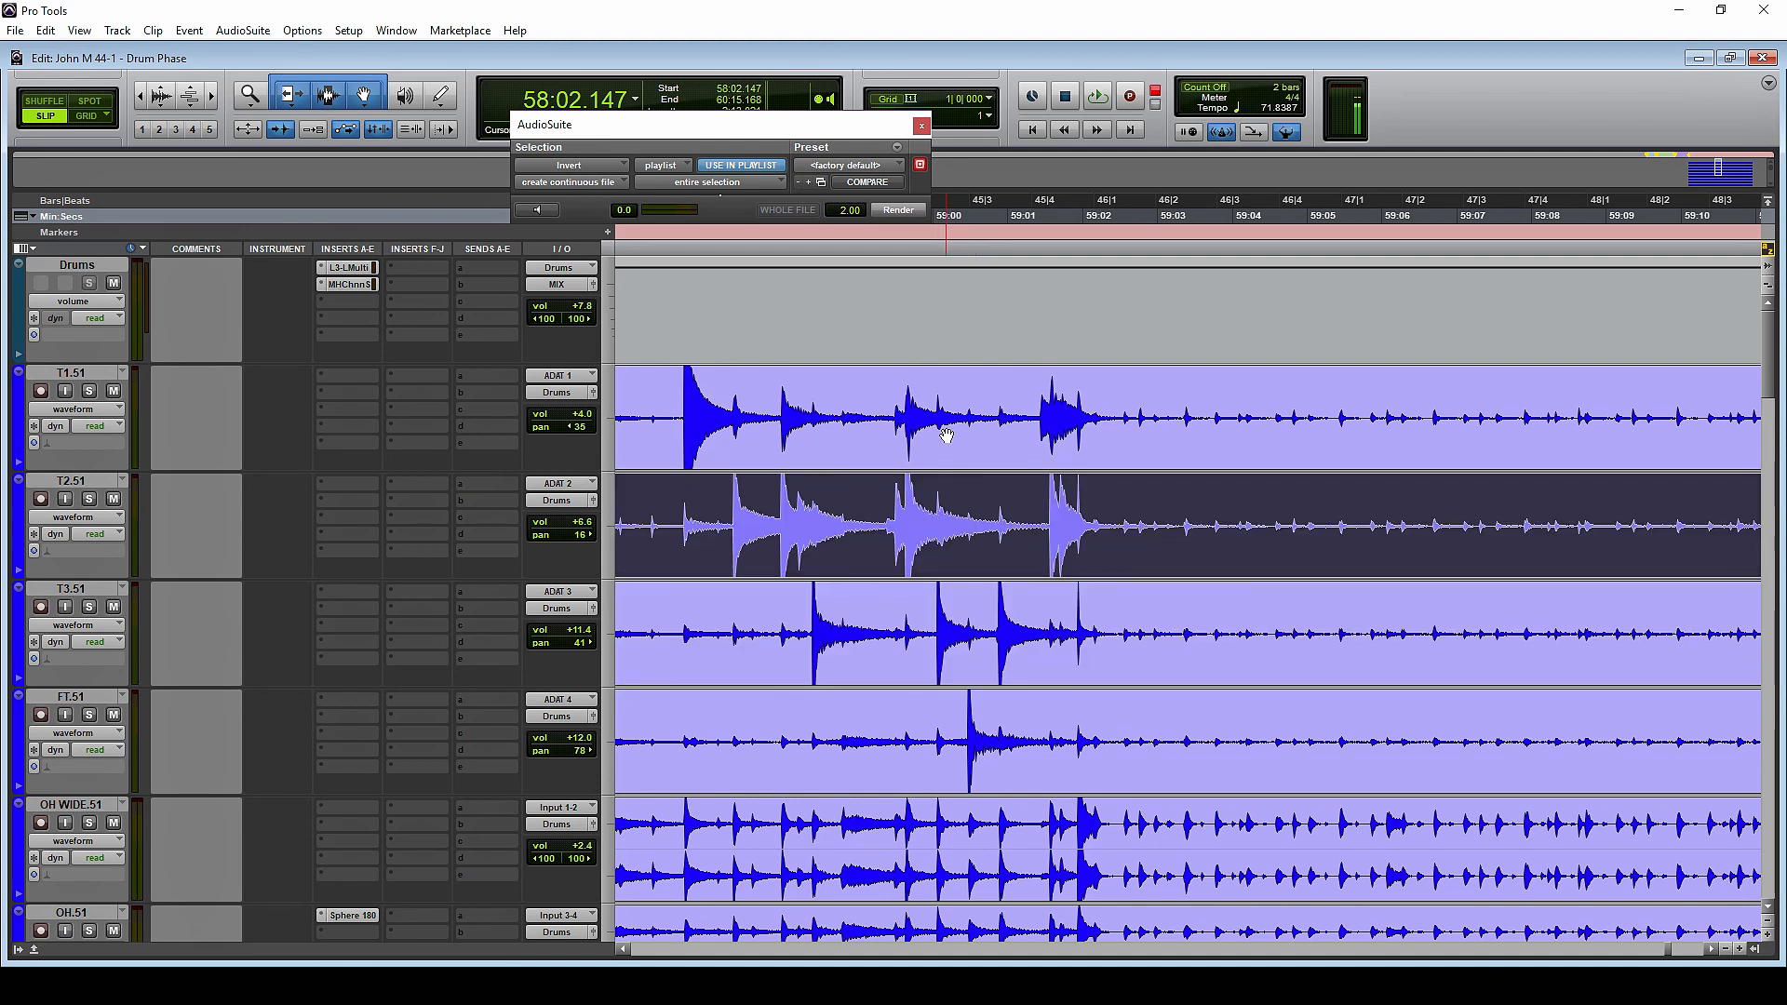
pyautogui.click(947, 435)
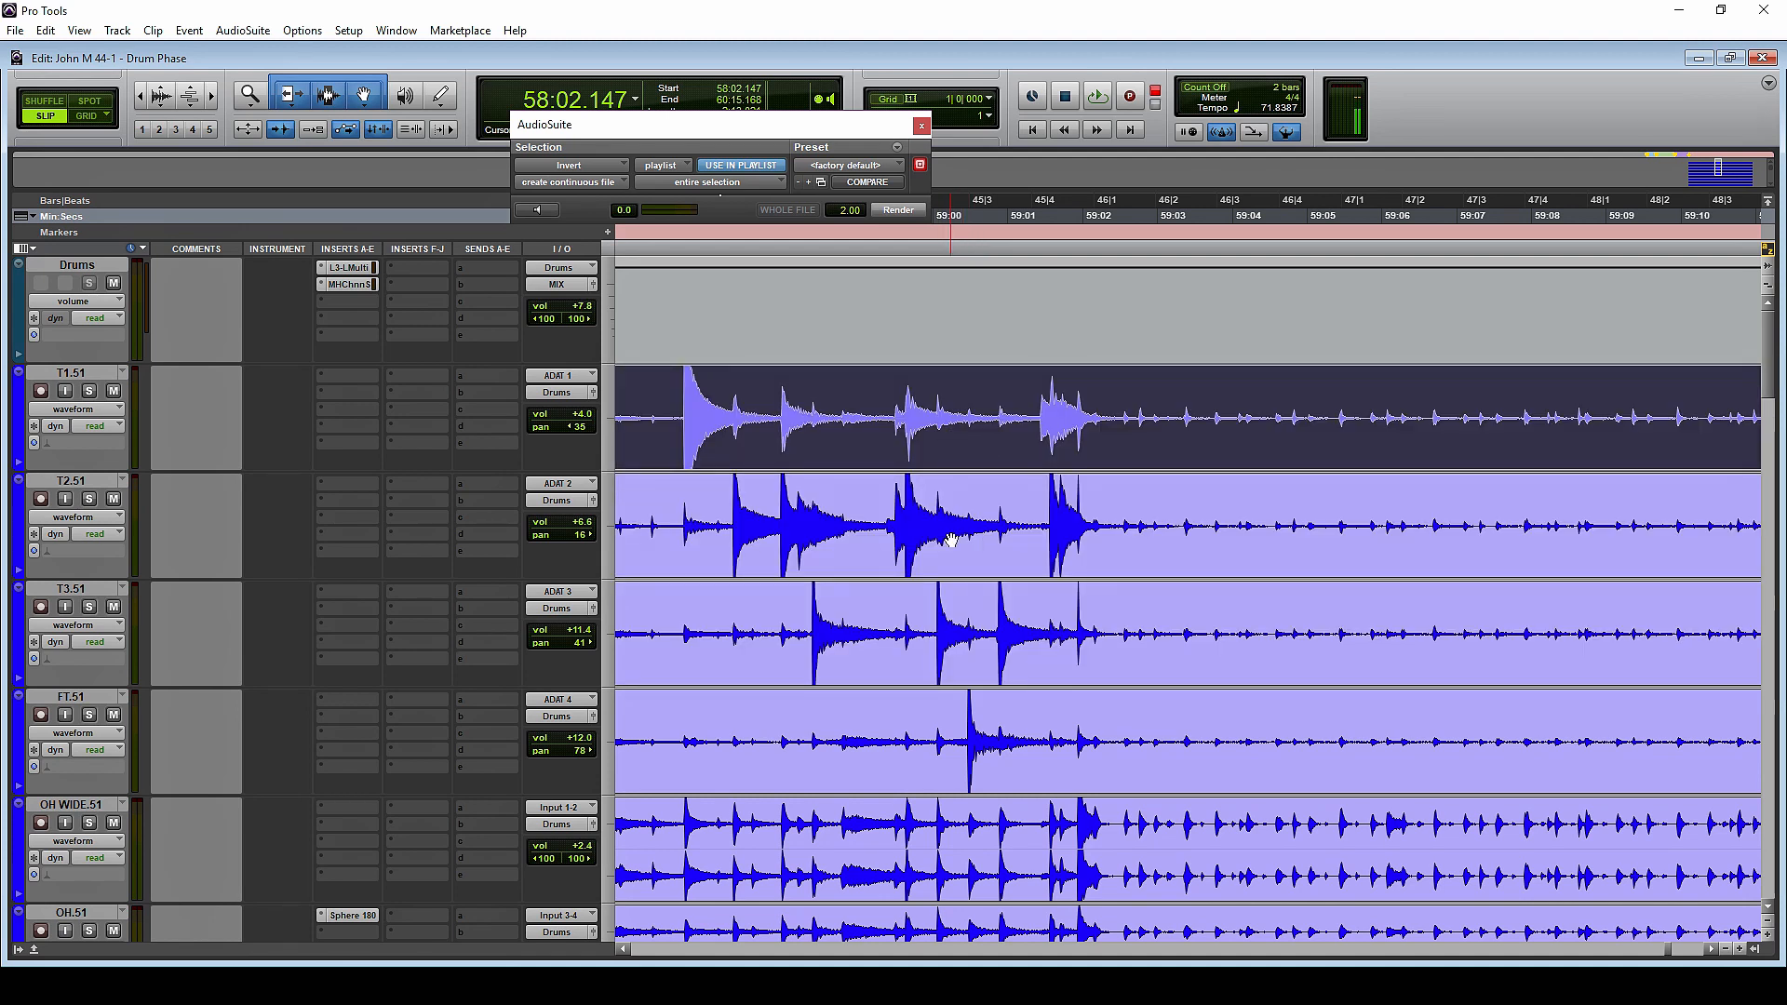
pyautogui.click(972, 719)
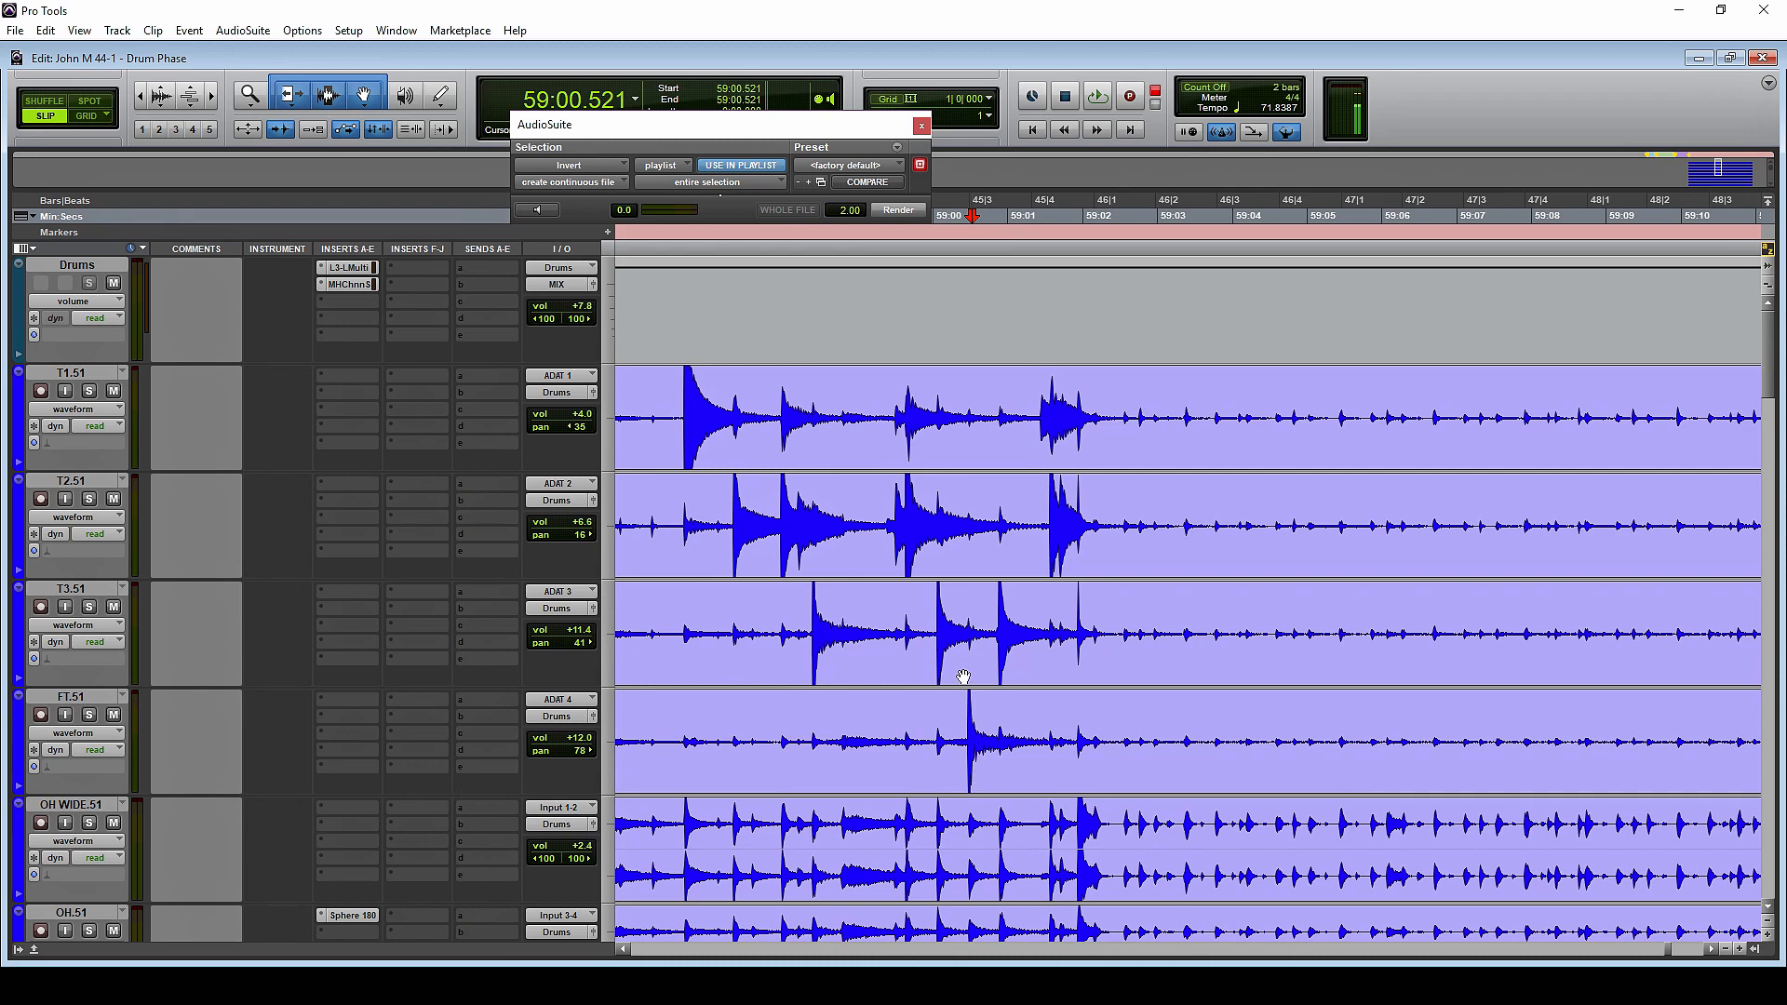
# Move the OH.51 track directly above OH WIDE.51 and place the cursor near the floor tom hit, at about 59:00.471
pyautogui.moveTo(74, 914); pyautogui.dragTo(92, 827)
pyautogui.click(968, 622)
pyautogui.press('t')
pyautogui.press('t')
pyautogui.press('t')
pyautogui.press('t')
pyautogui.press('t')
pyautogui.press('t')
pyautogui.press('t')
pyautogui.press('t')
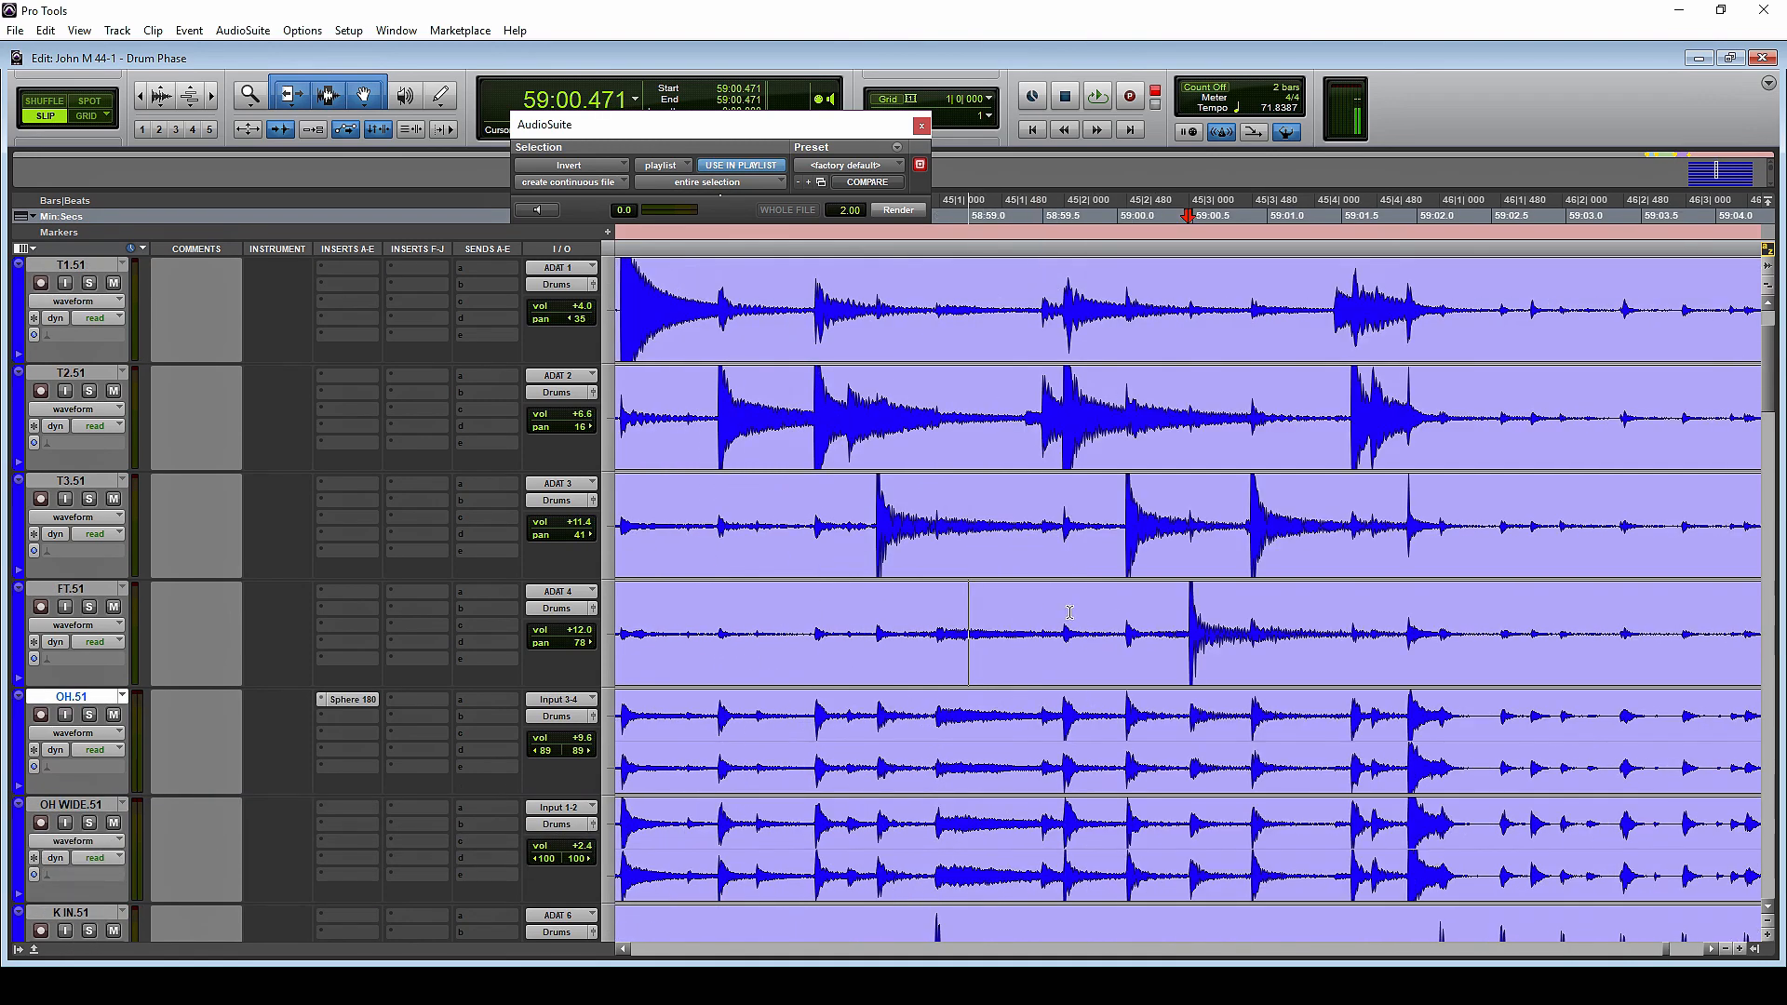
# Select the FT.51, T3.51, T2.51 and T1.51 clips together and invert their polarity
pyautogui.hscroll(2, 1385, 647)
pyautogui.click(1385, 648)
pyautogui.keyDown('shift'); pyautogui.click(915, 557); pyautogui.keyUp('shift')
pyautogui.keyDown('shift'); pyautogui.click(941, 432); pyautogui.keyUp('shift')
pyautogui.keyDown('shift'); pyautogui.click(937, 337); pyautogui.keyUp('shift')
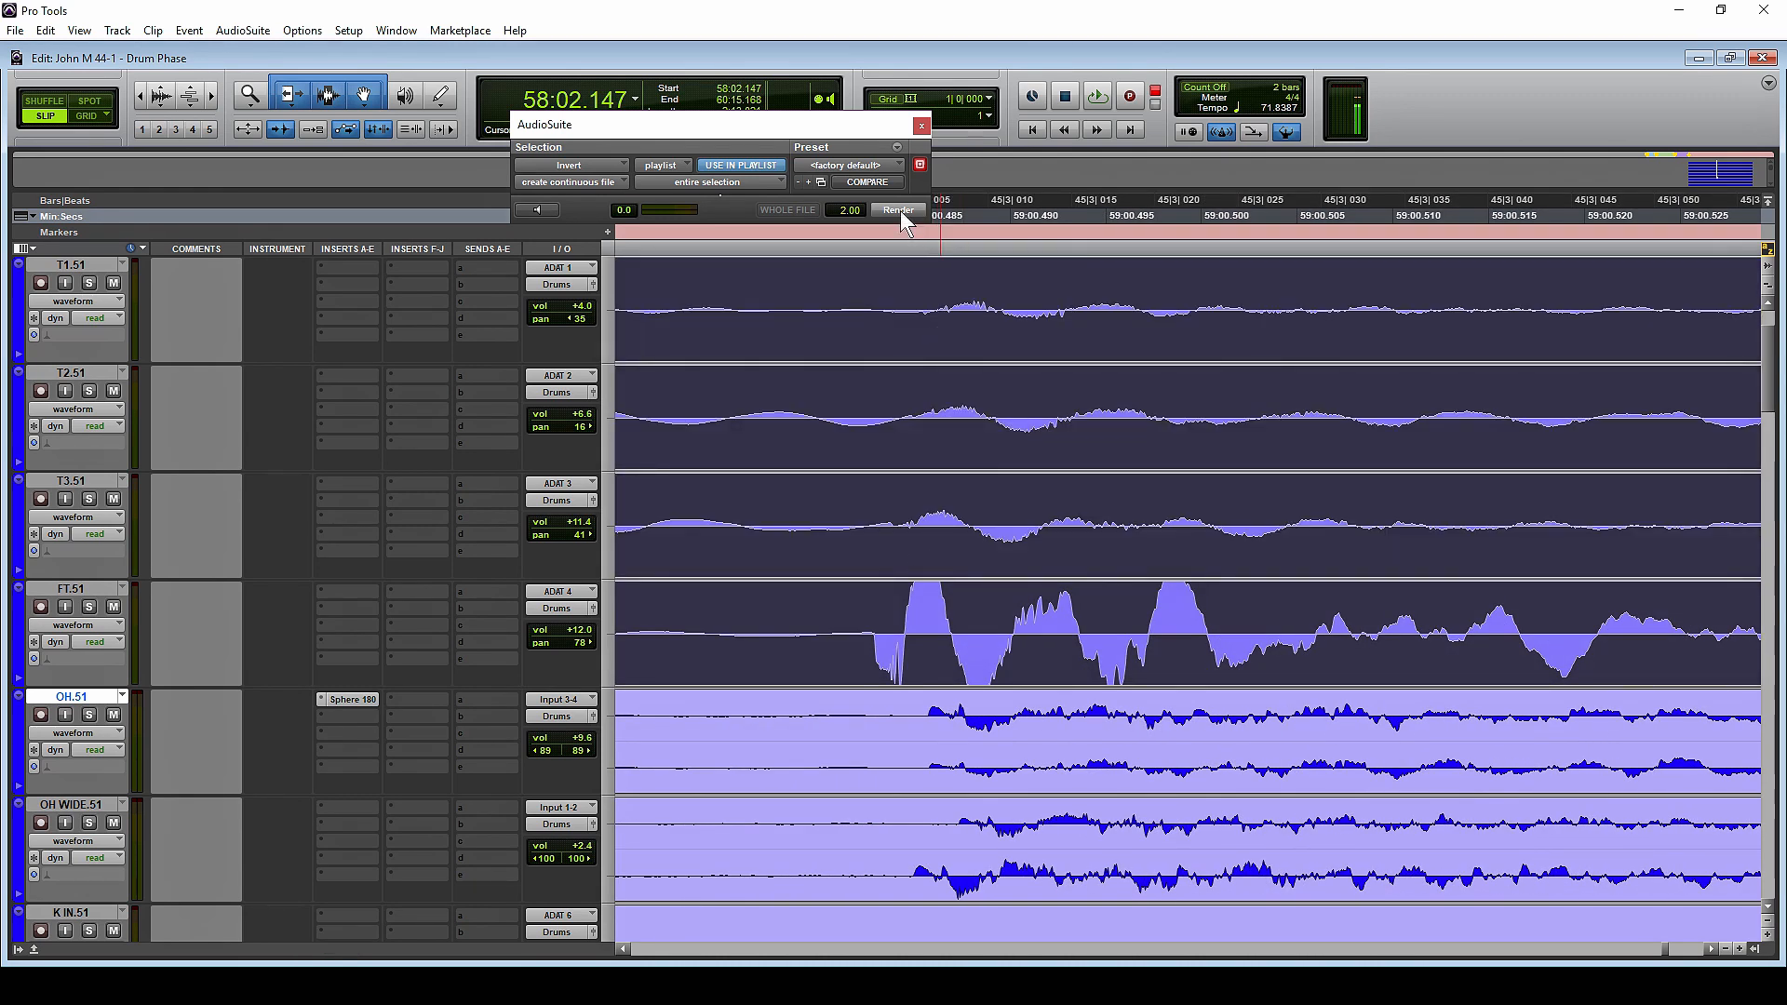
pyautogui.press('r')
pyautogui.press('r')
pyautogui.press('r')
pyautogui.press('r')
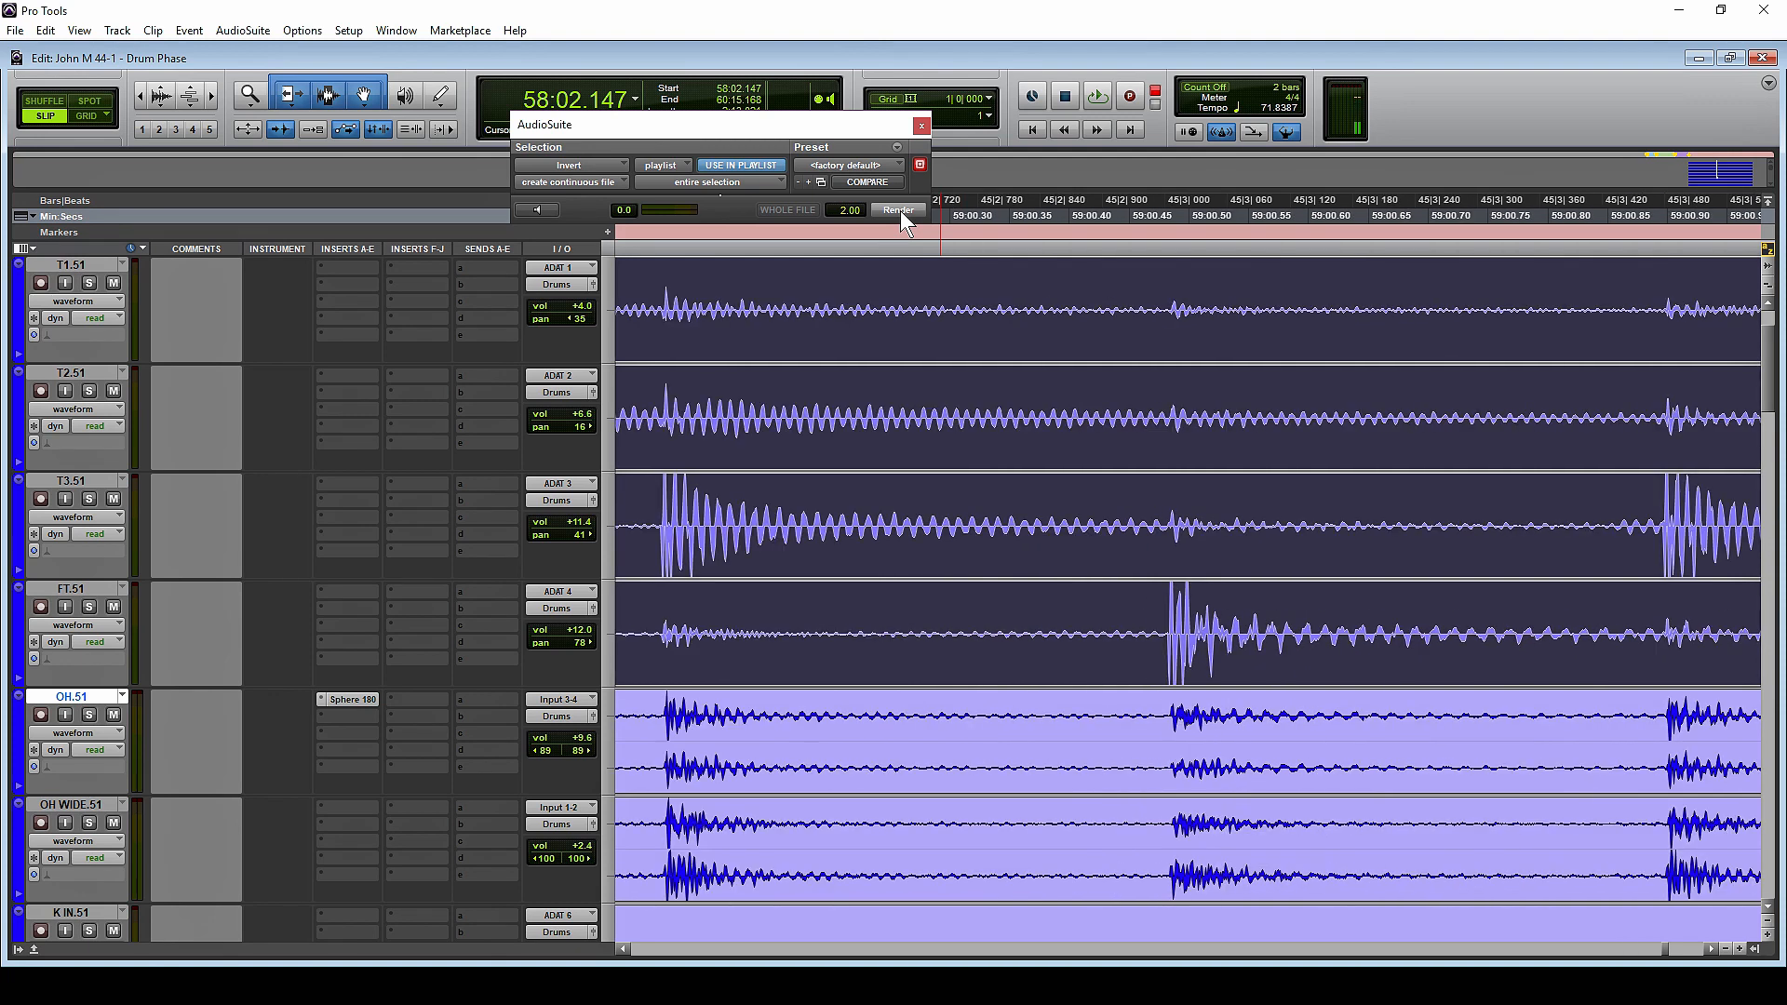
pyautogui.click(899, 210)
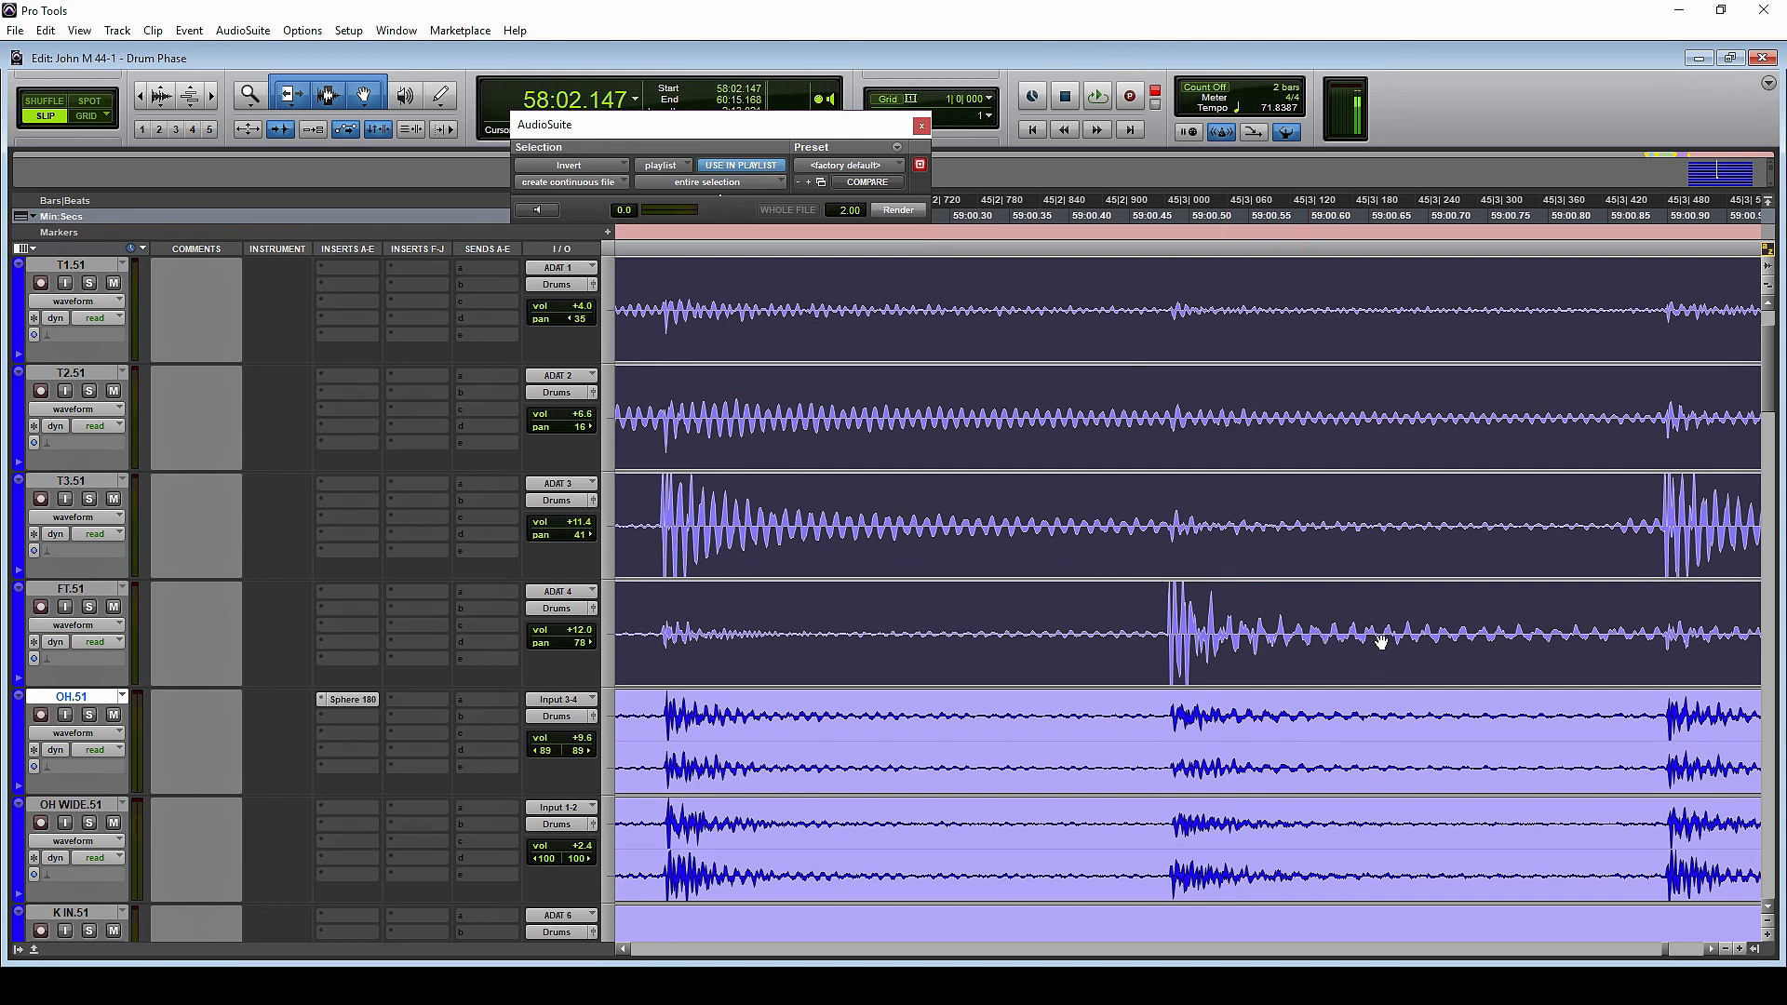
# Shift the four tom clips together slightly later to start at 58:02.150, aligning the floor tom hit with OH.51, and deselect them
pyautogui.scroll(4, 1176, 330)
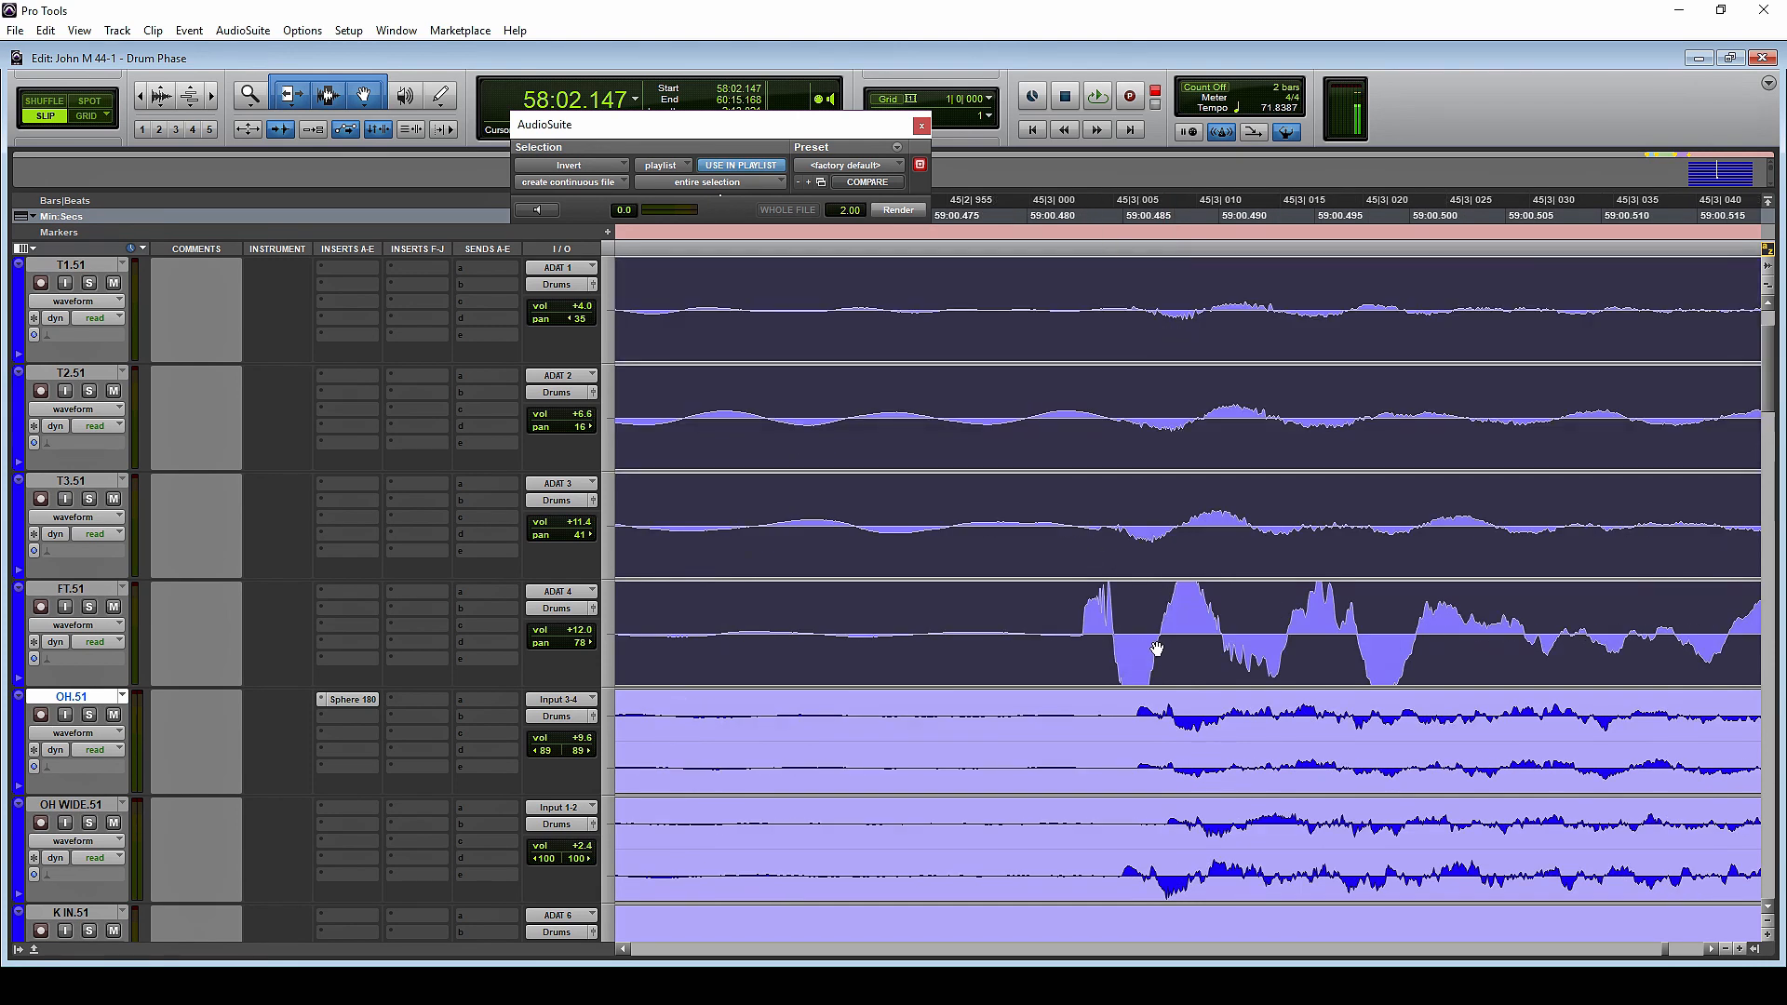
pyautogui.moveTo(1157, 661); pyautogui.dragTo(1196, 619)
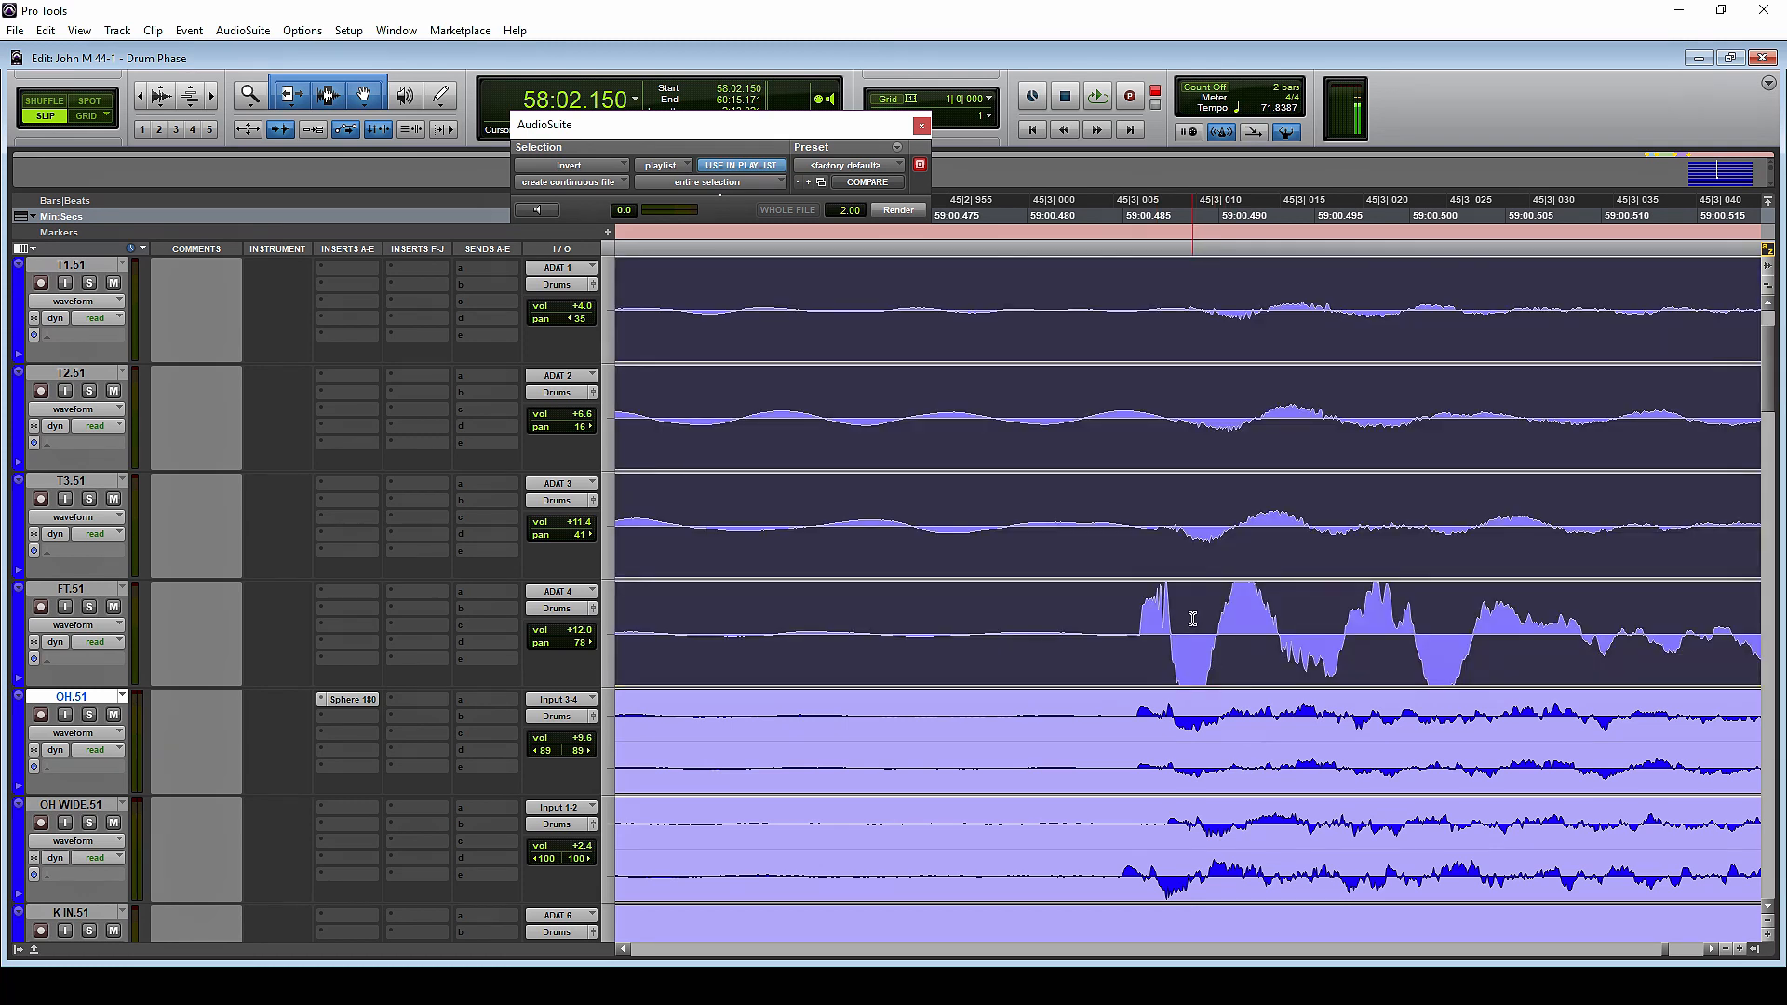
pyautogui.click(1195, 644)
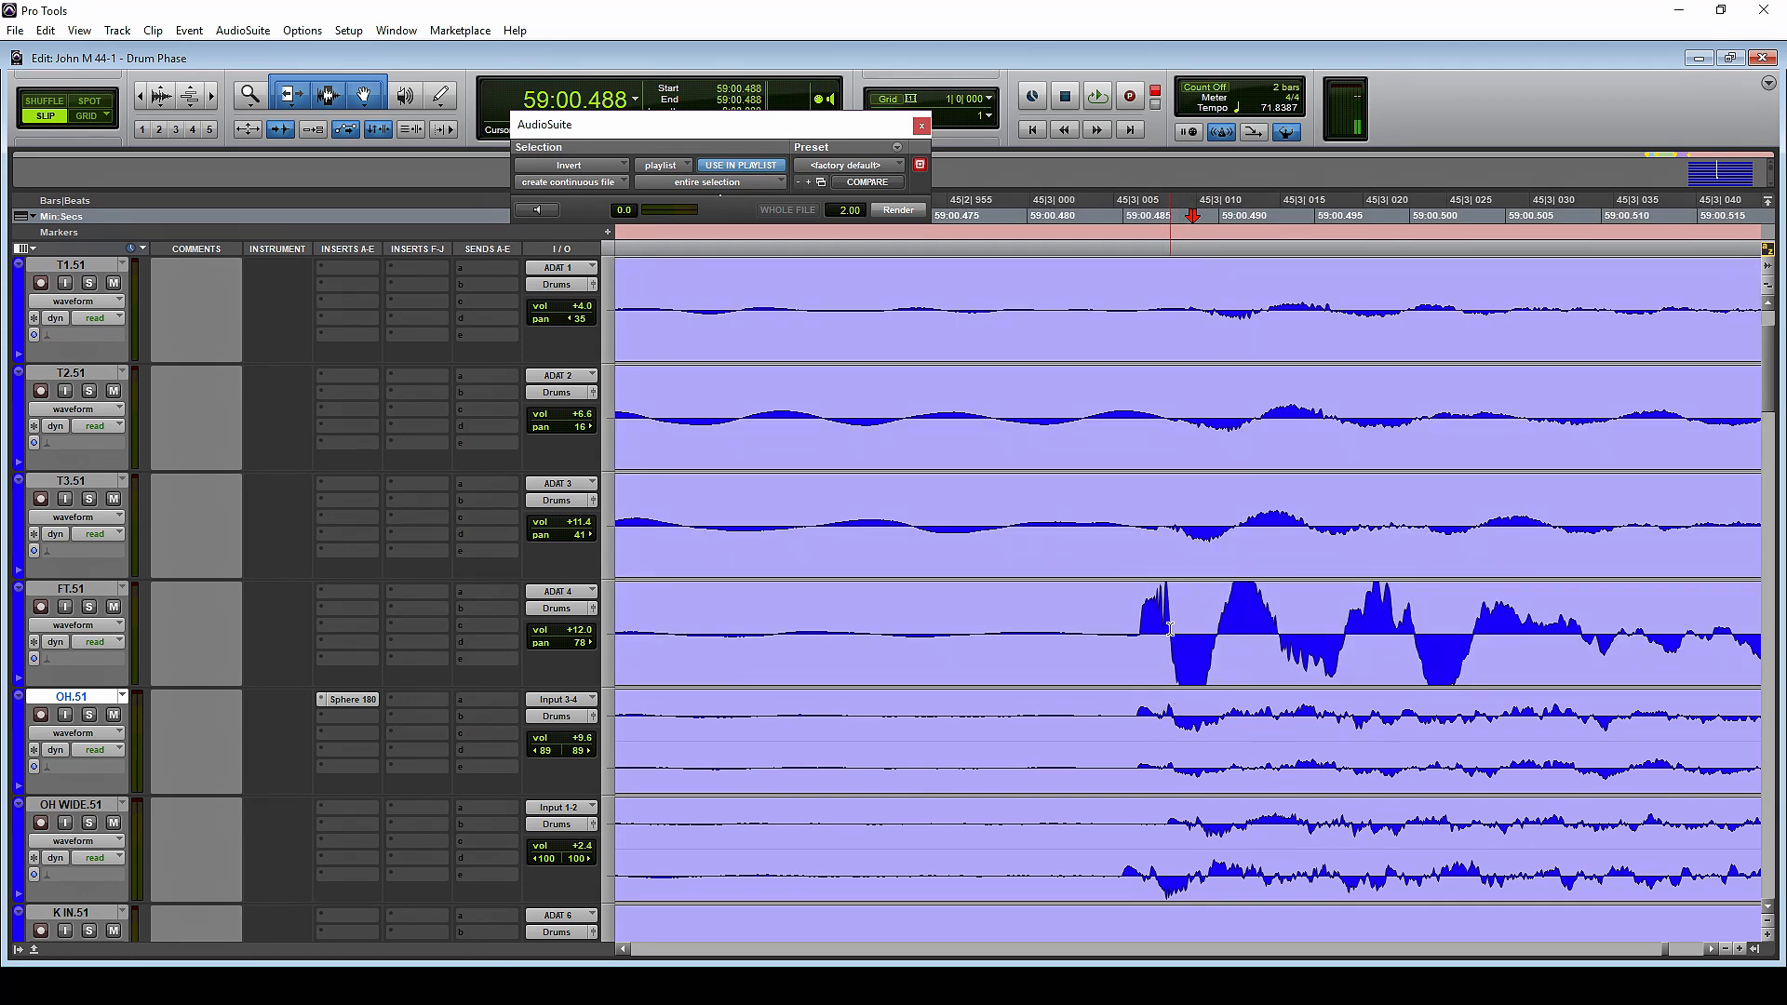
# Compare the T3.51 waveform's polarity and onset with the FT.51 hit between about 59:00.485 and 59:00.510
pyautogui.click(1119, 519)
pyautogui.press('Tab')
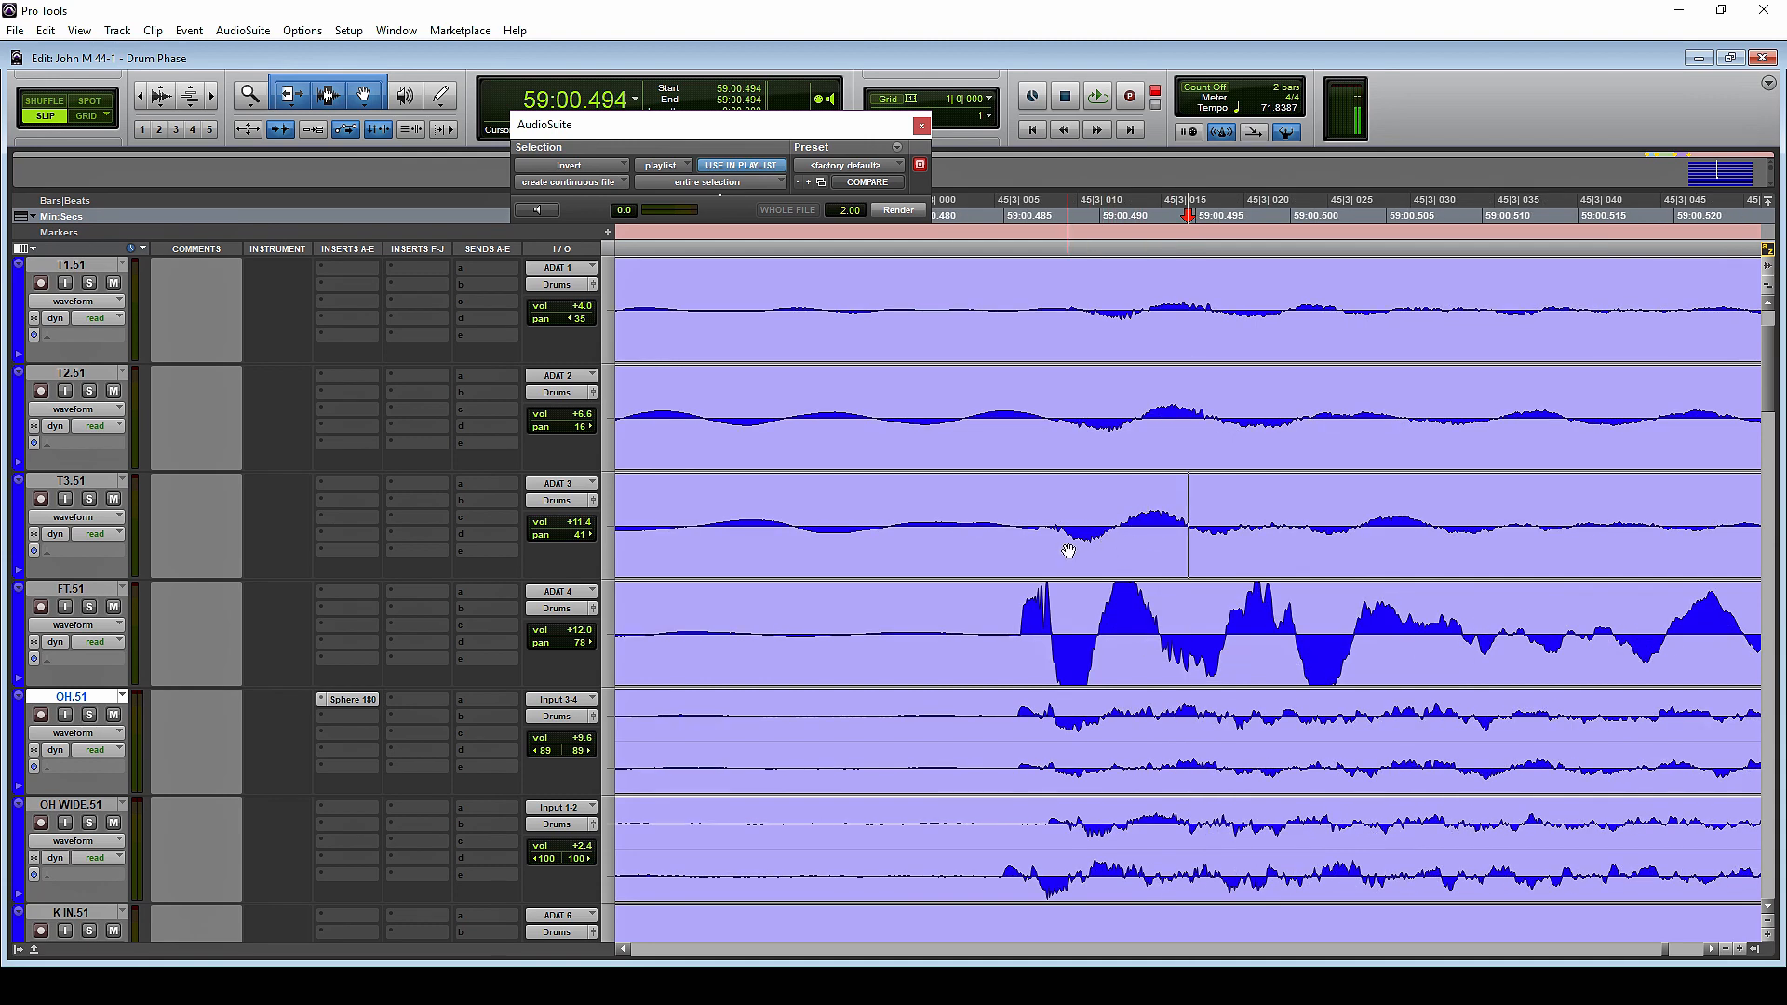
pyautogui.click(1070, 522)
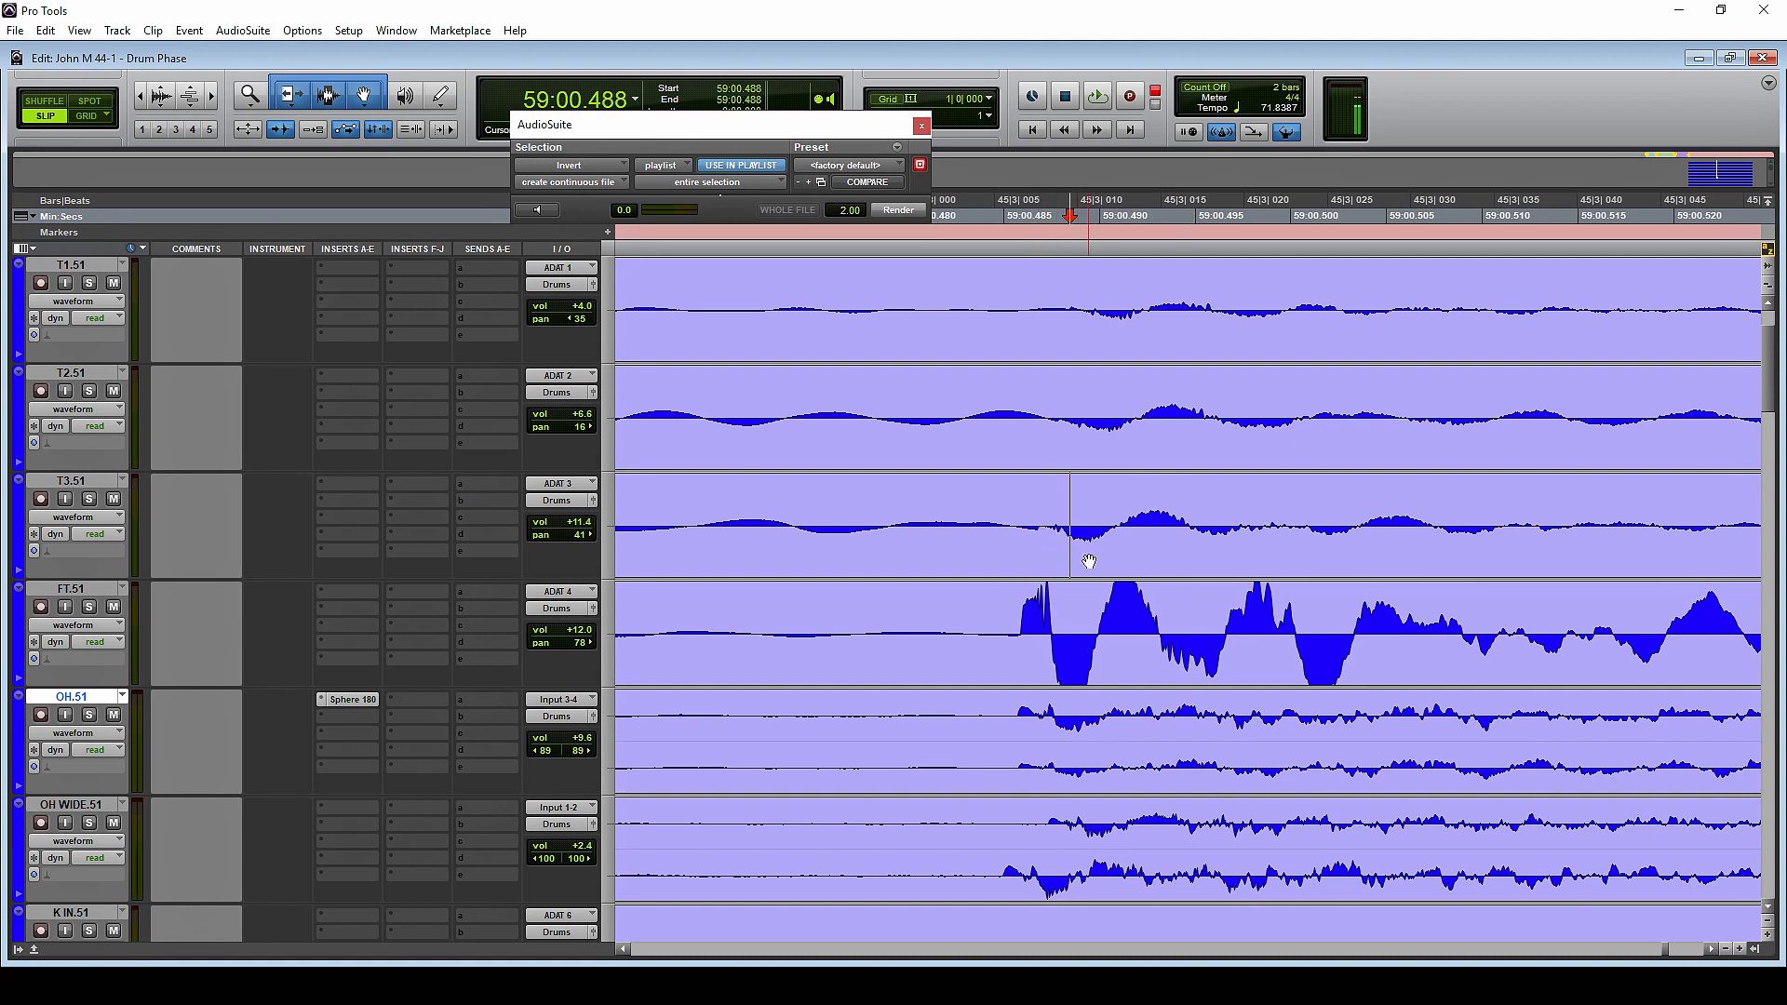
pyautogui.click(1120, 560)
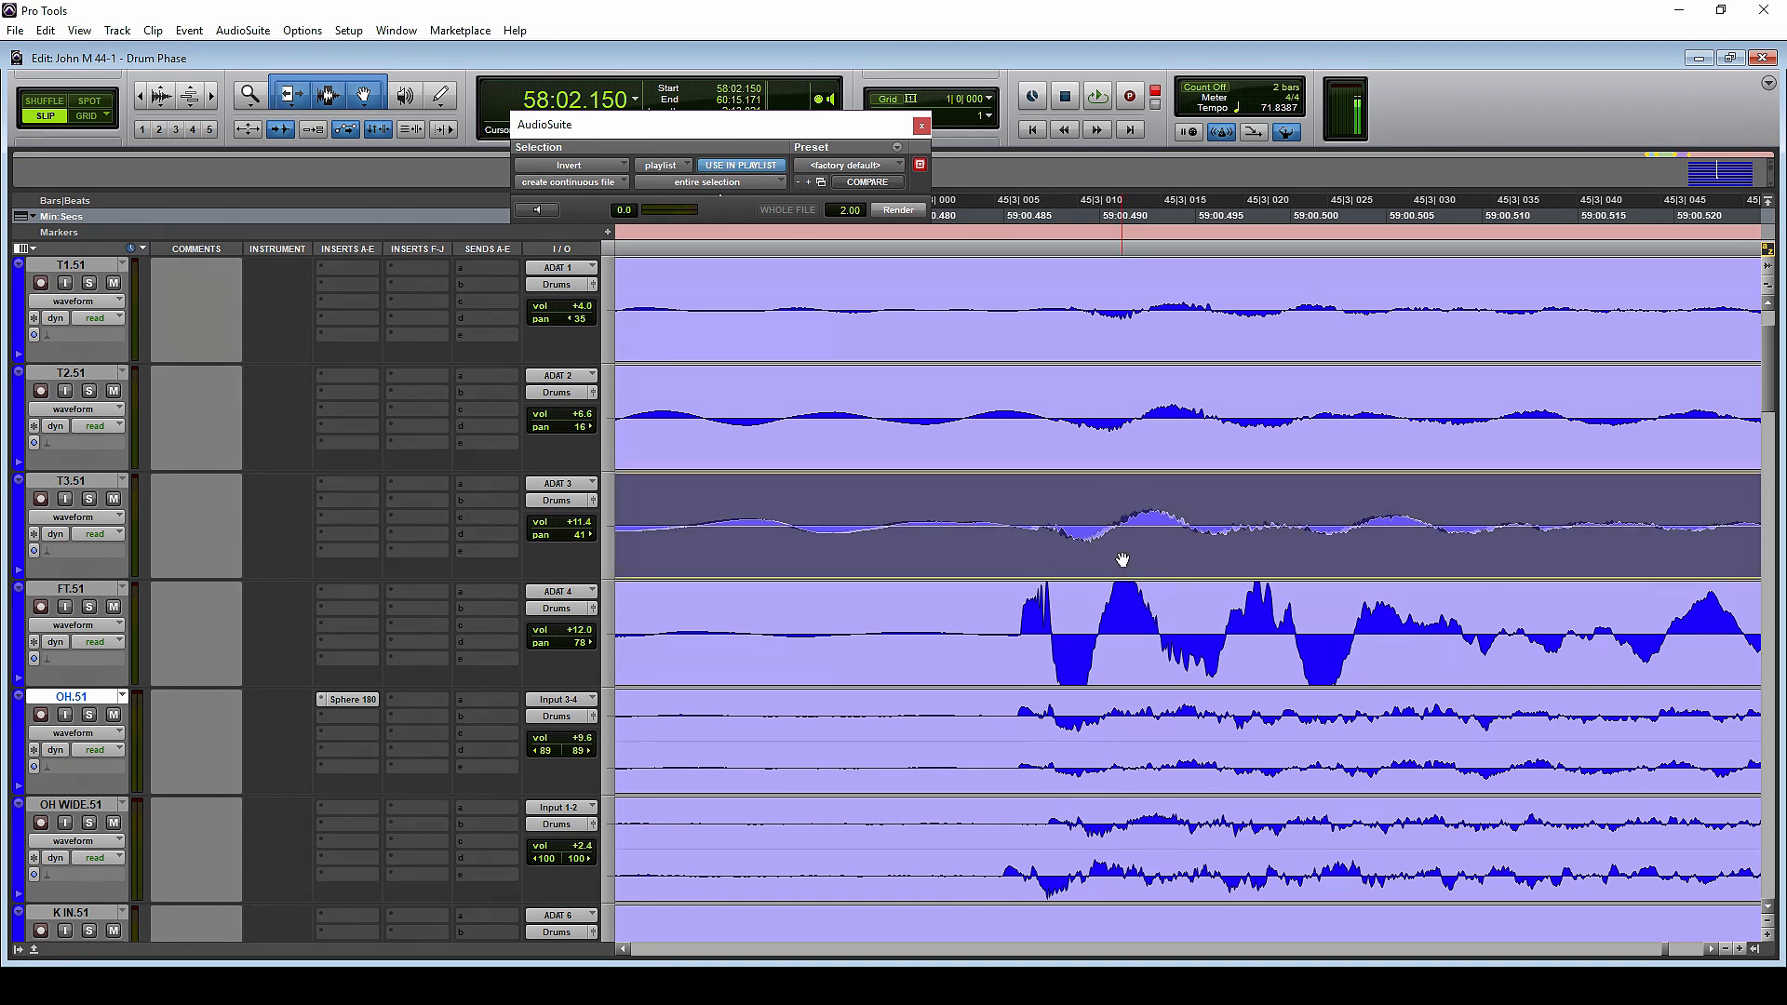
pyautogui.click(1043, 517)
pyautogui.click(1054, 536)
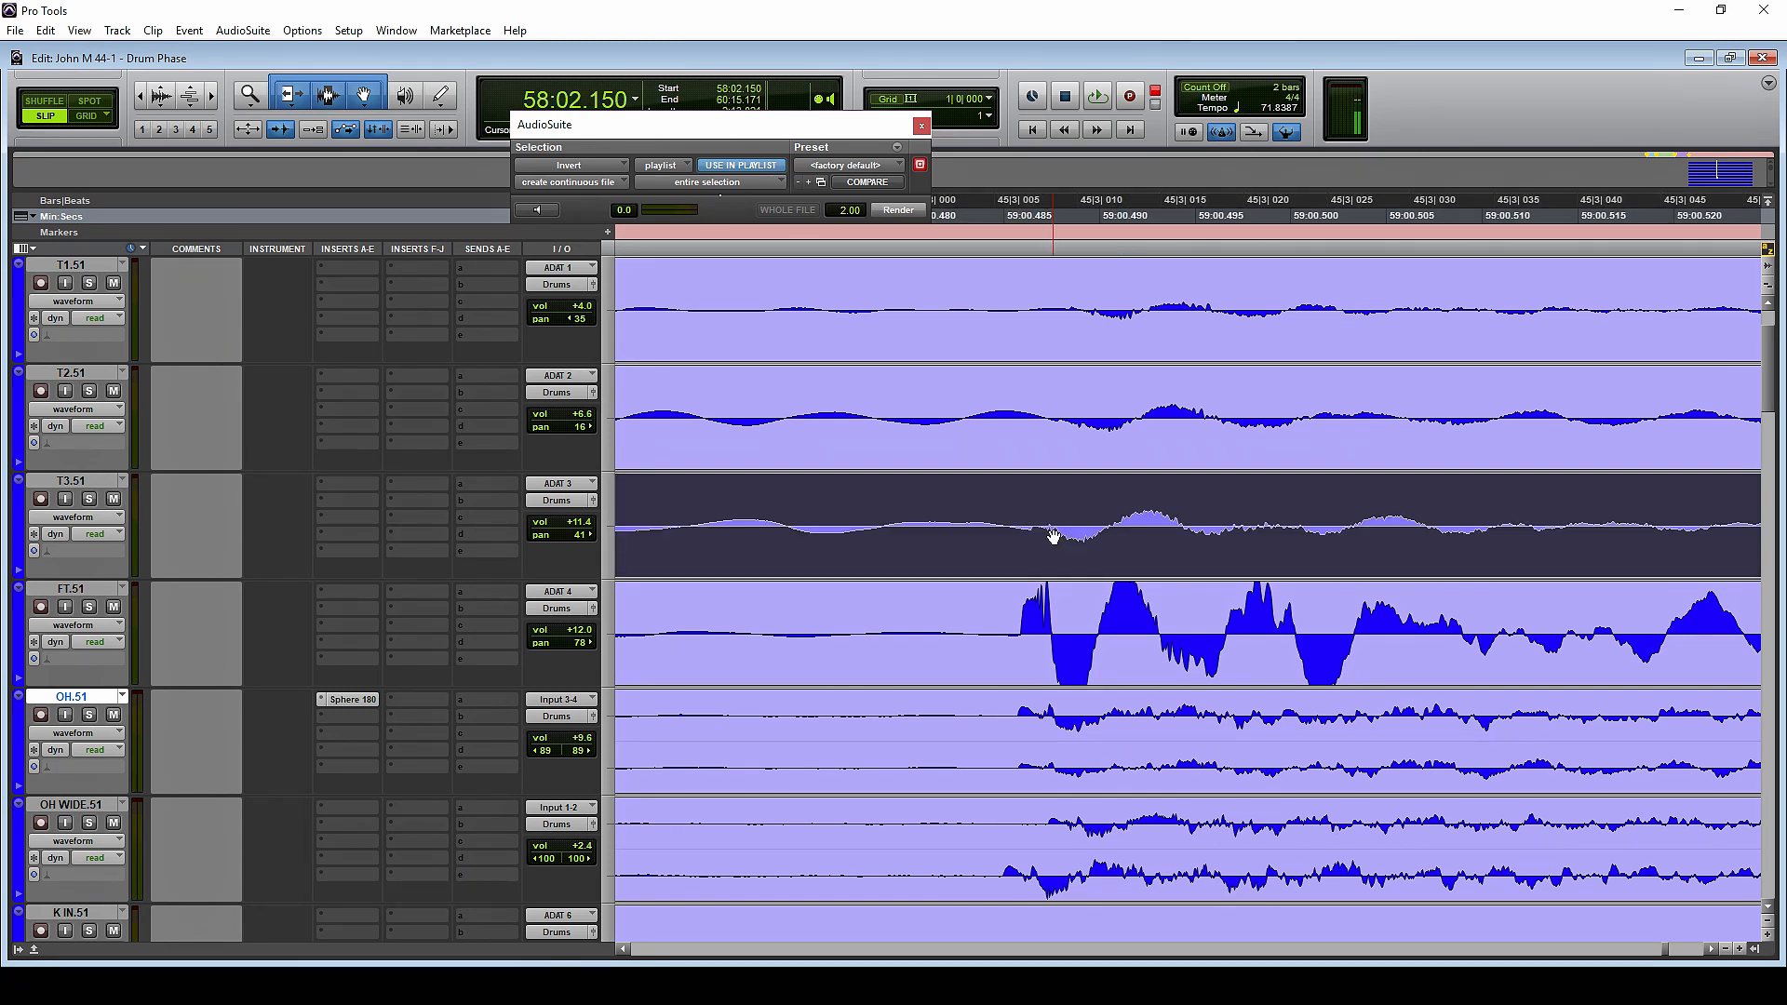
pyautogui.click(1048, 517)
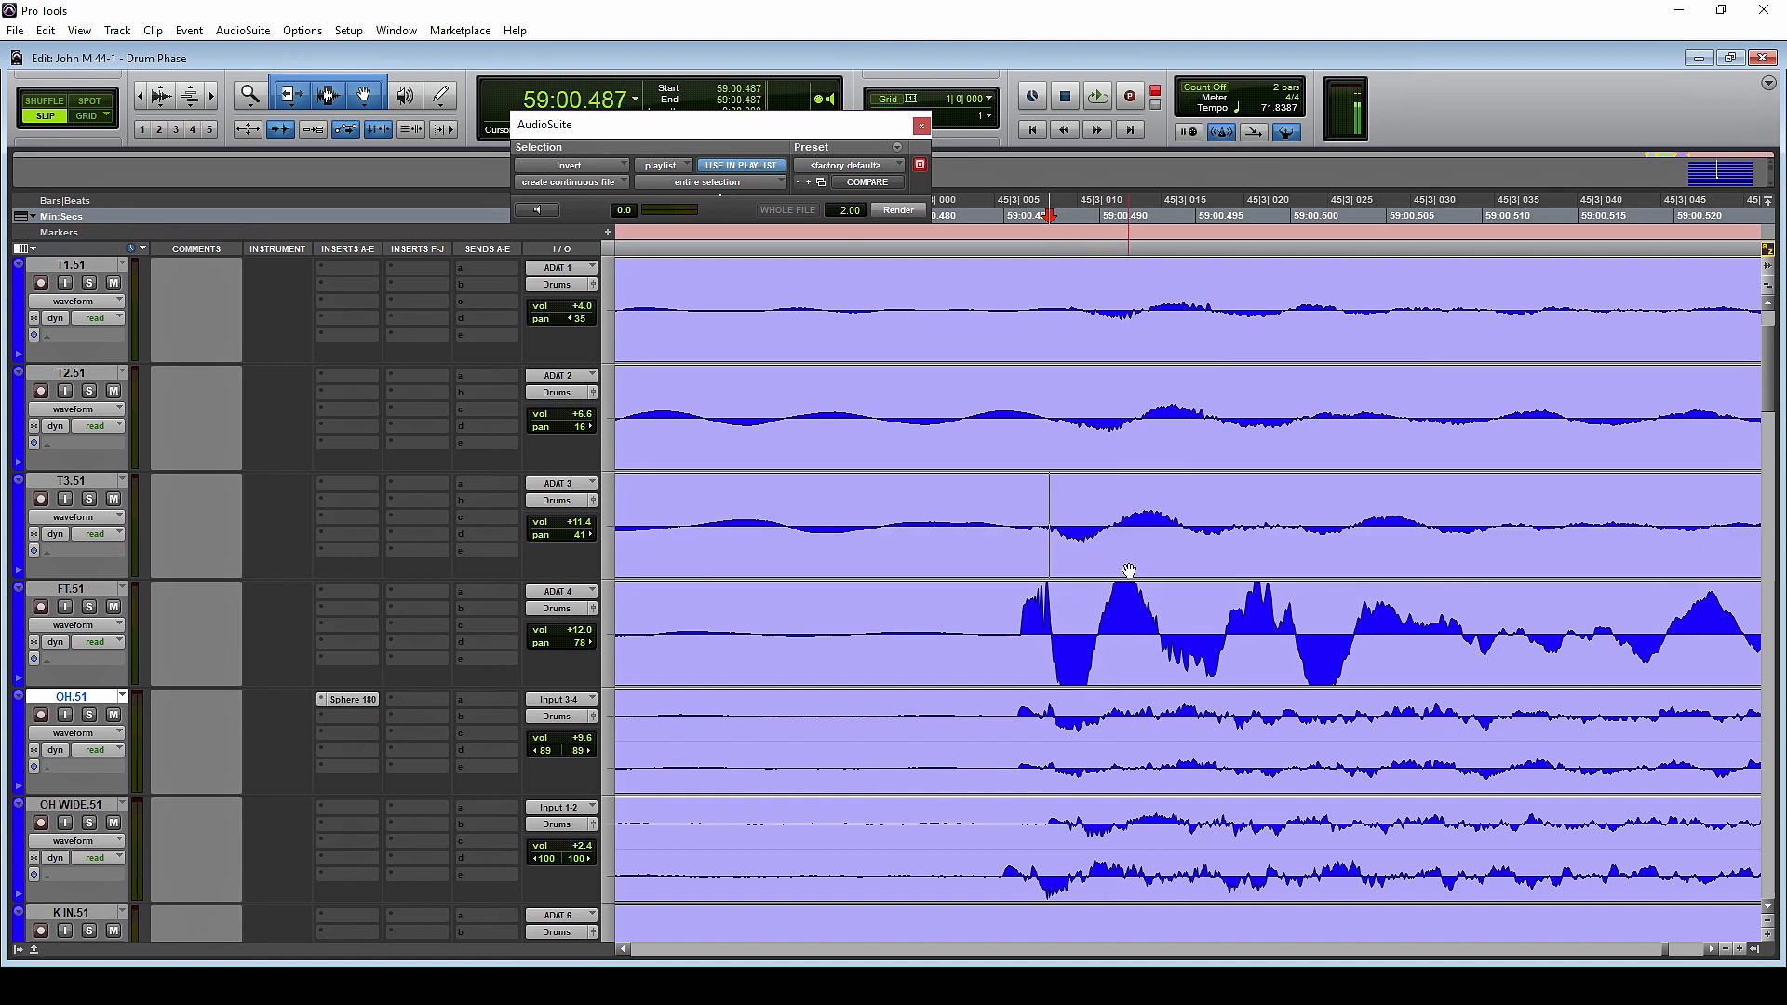
pyautogui.moveTo(1015, 625); pyautogui.dragTo(1519, 621)
pyautogui.moveTo(1013, 518); pyautogui.dragTo(1499, 510)
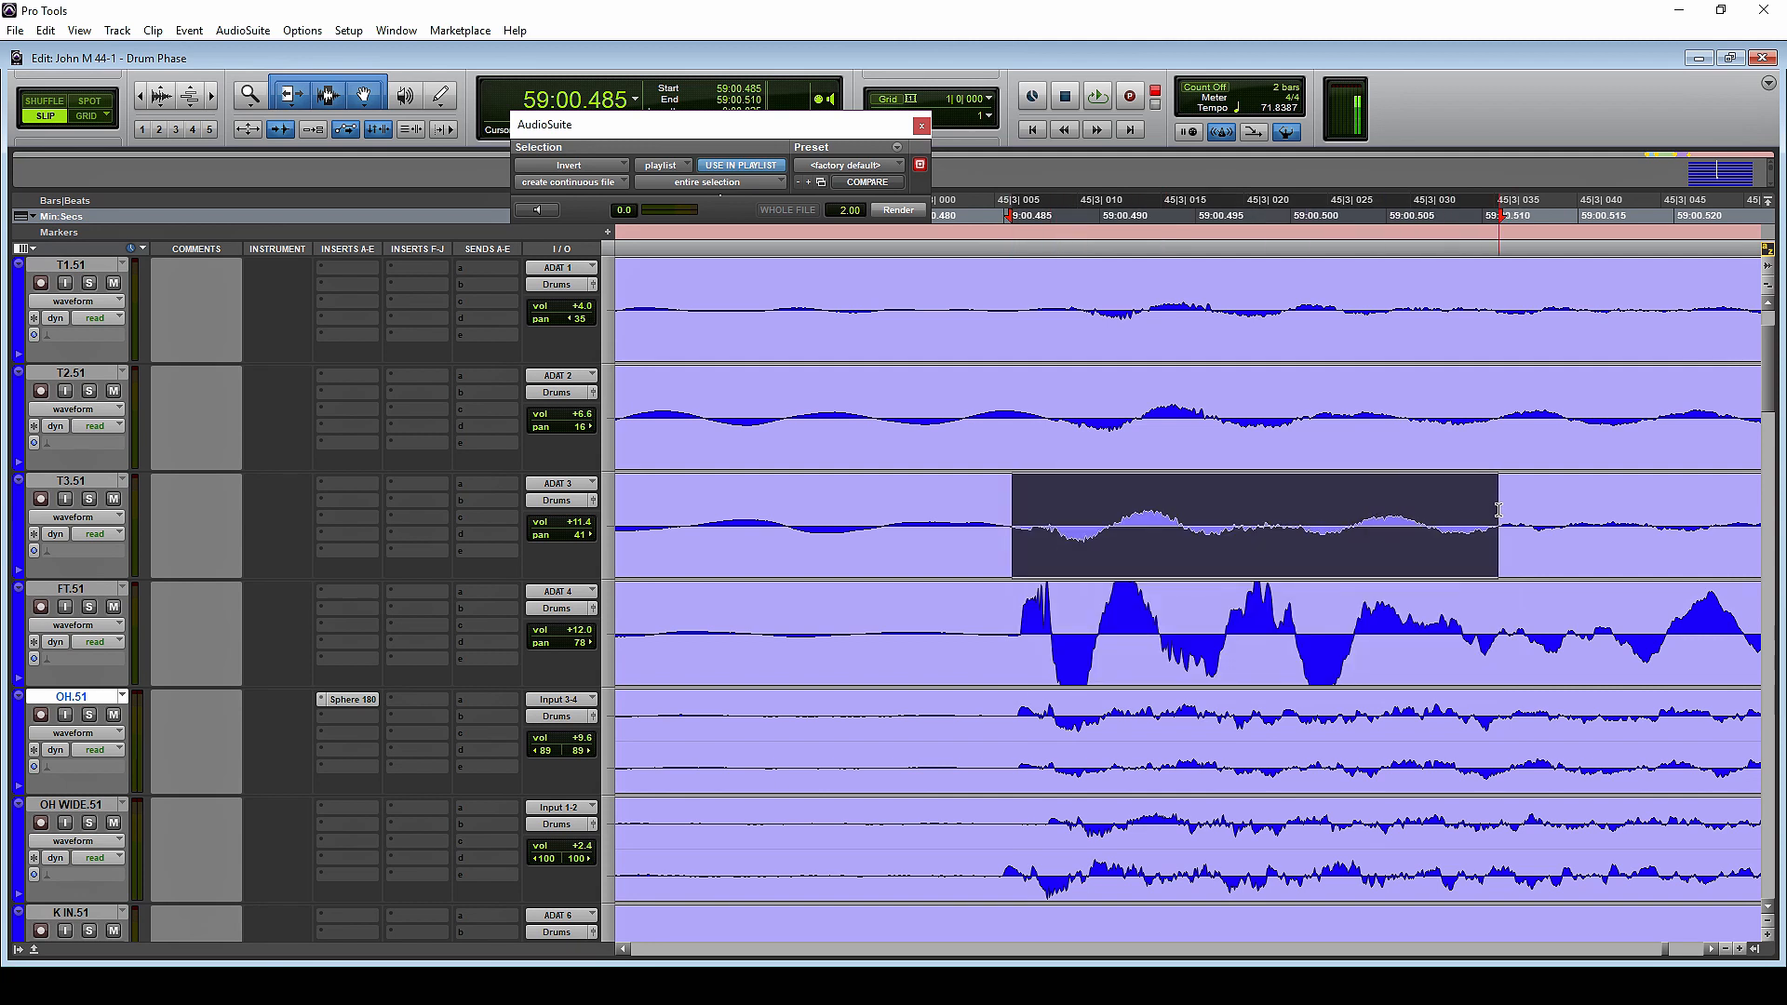
pyautogui.moveTo(1052, 526); pyautogui.dragTo(1273, 619)
pyautogui.click(1021, 526)
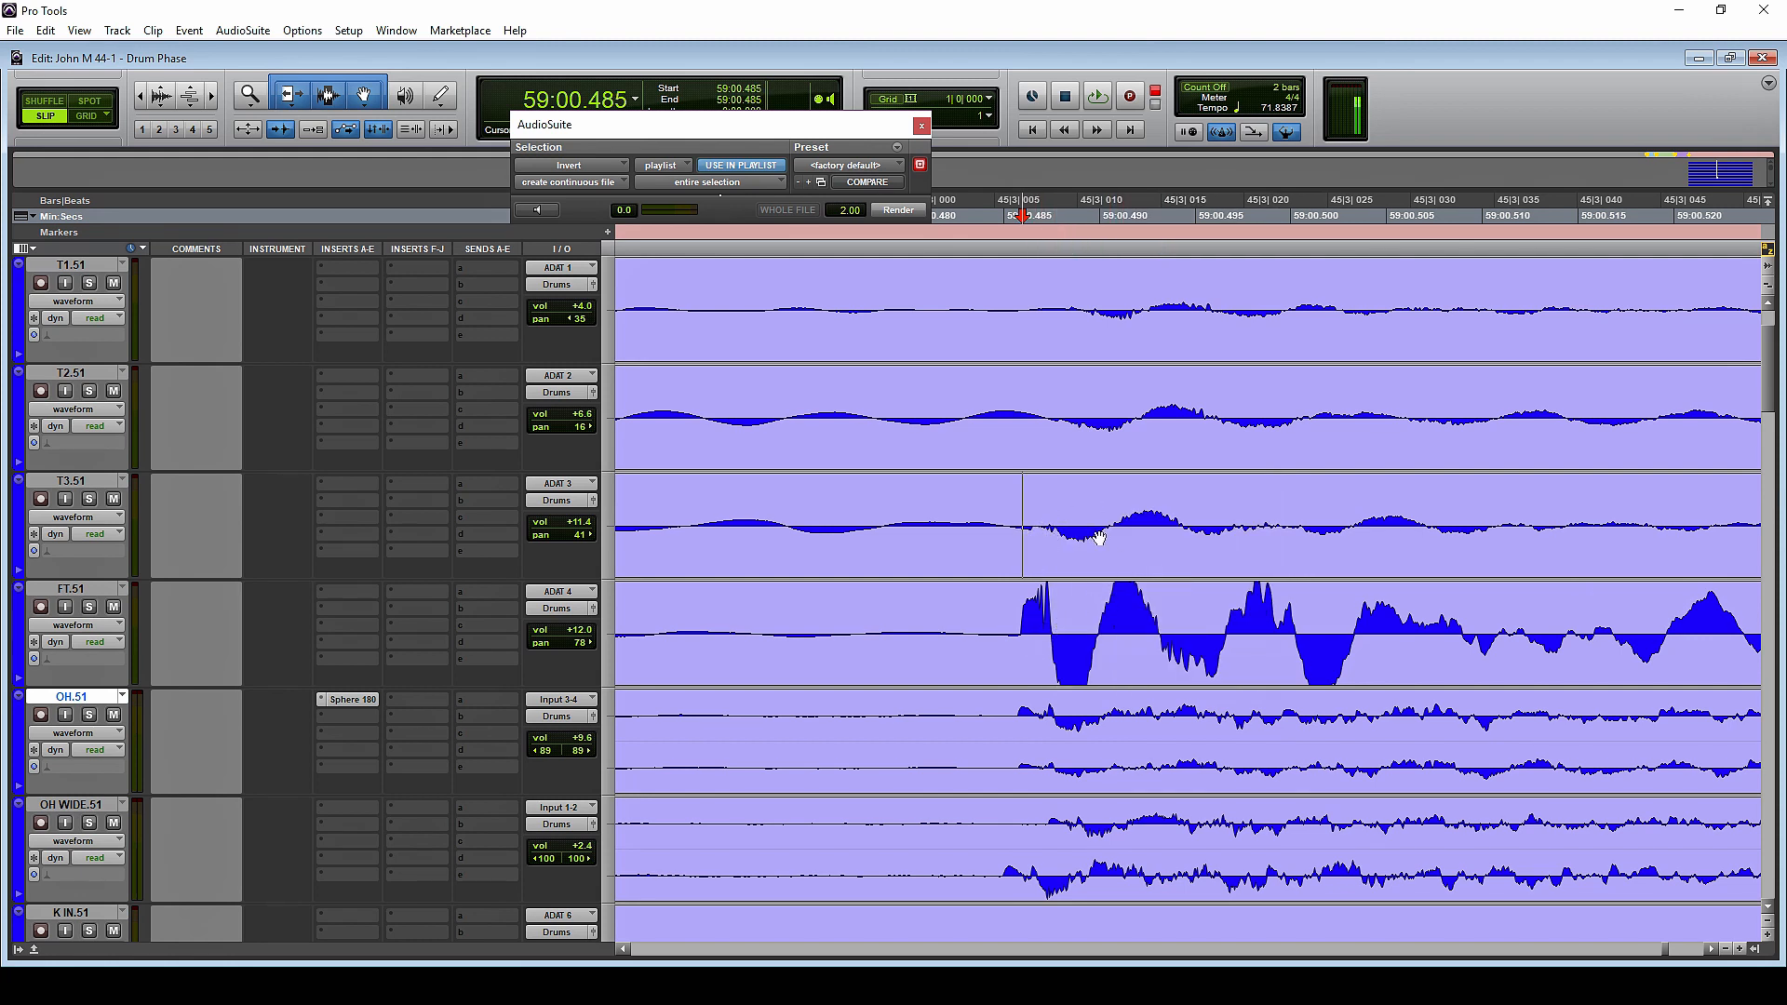
# Select only the T3.51 clip and invert its polarity
pyautogui.click(1073, 538)
pyautogui.click(919, 211)
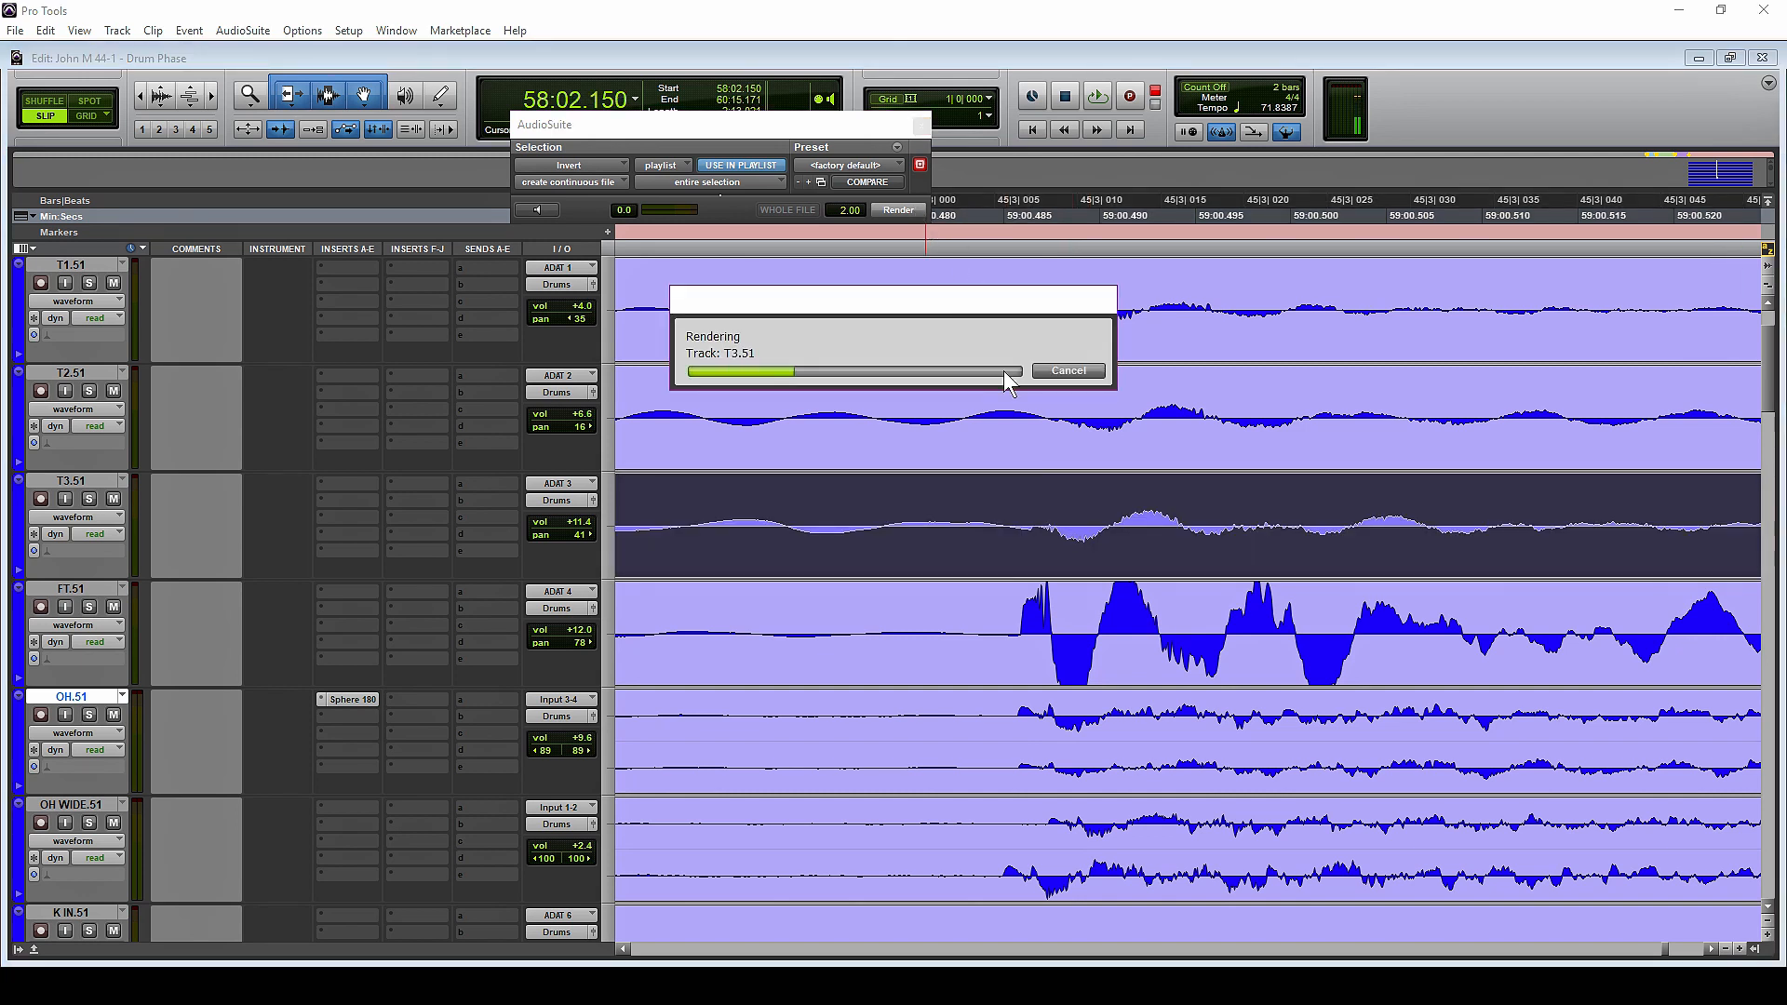
# Compare T3.51 with FT.51 around 59:00.487 and invert the whole T3.51 clip's polarity back
pyautogui.moveTo(1046, 521); pyautogui.dragTo(1111, 527)
pyautogui.keyDown('shift'); pyautogui.click(1047, 641); pyautogui.keyUp('shift')
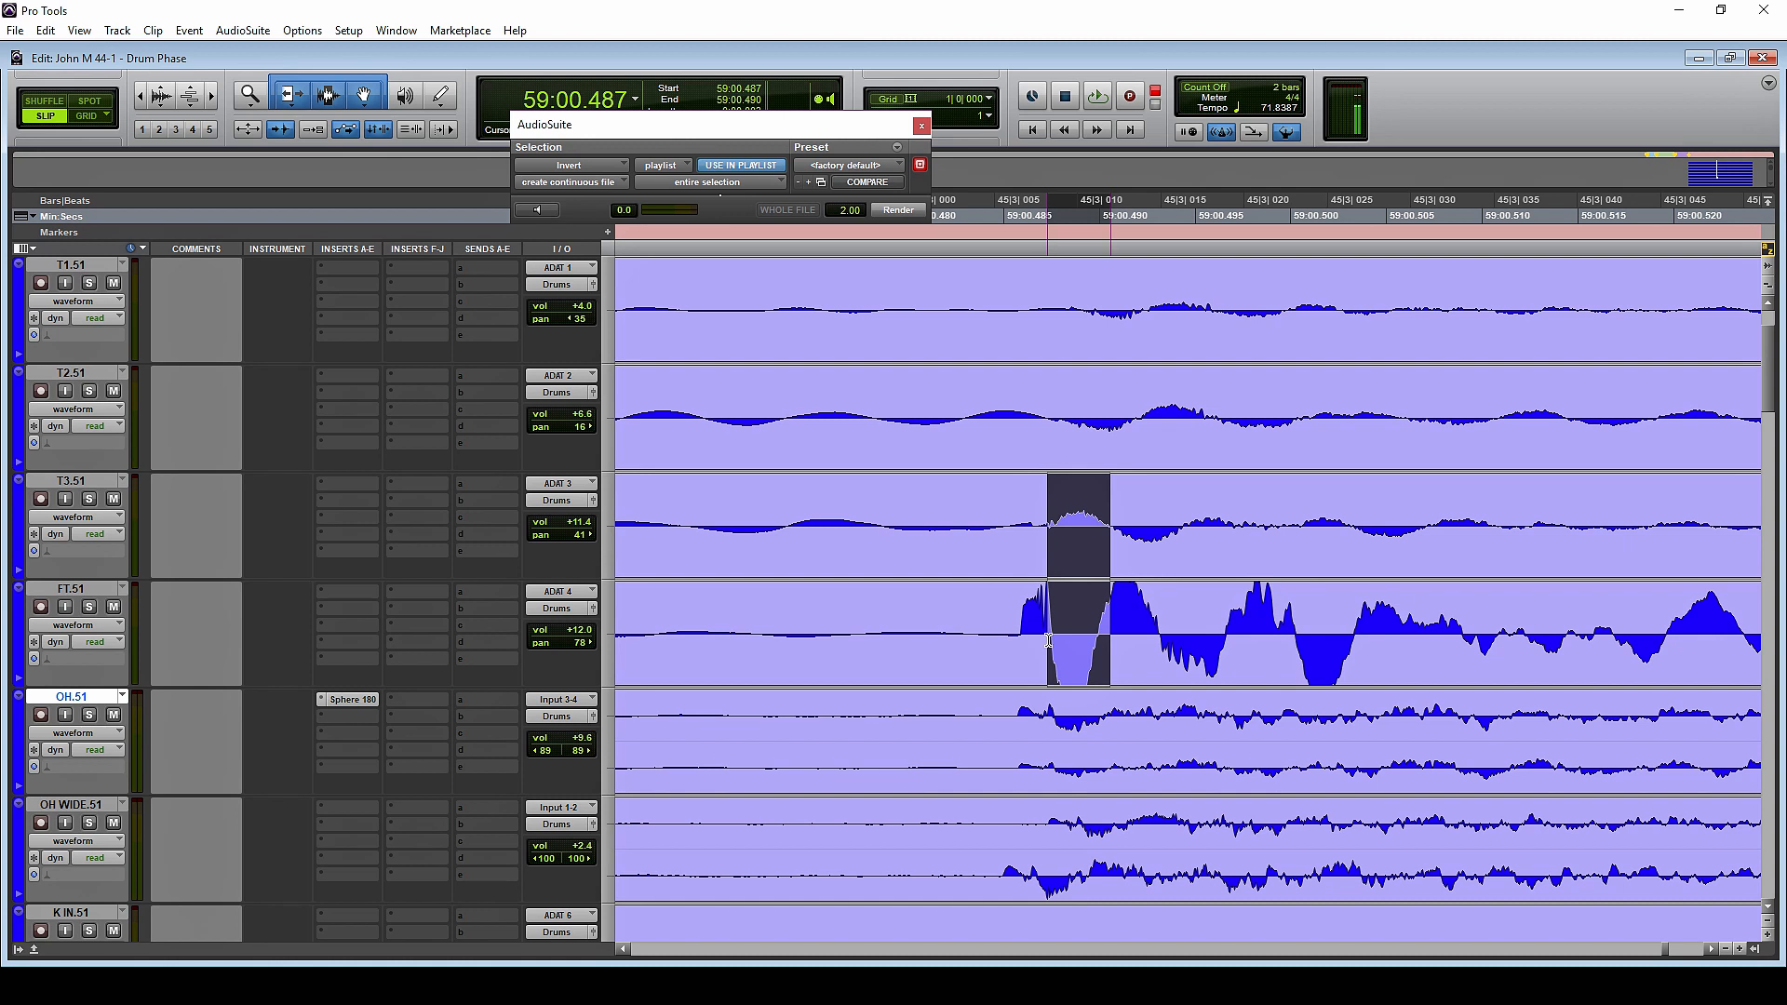
pyautogui.moveTo(1047, 641); pyautogui.dragTo(1043, 539)
pyautogui.click(1054, 512)
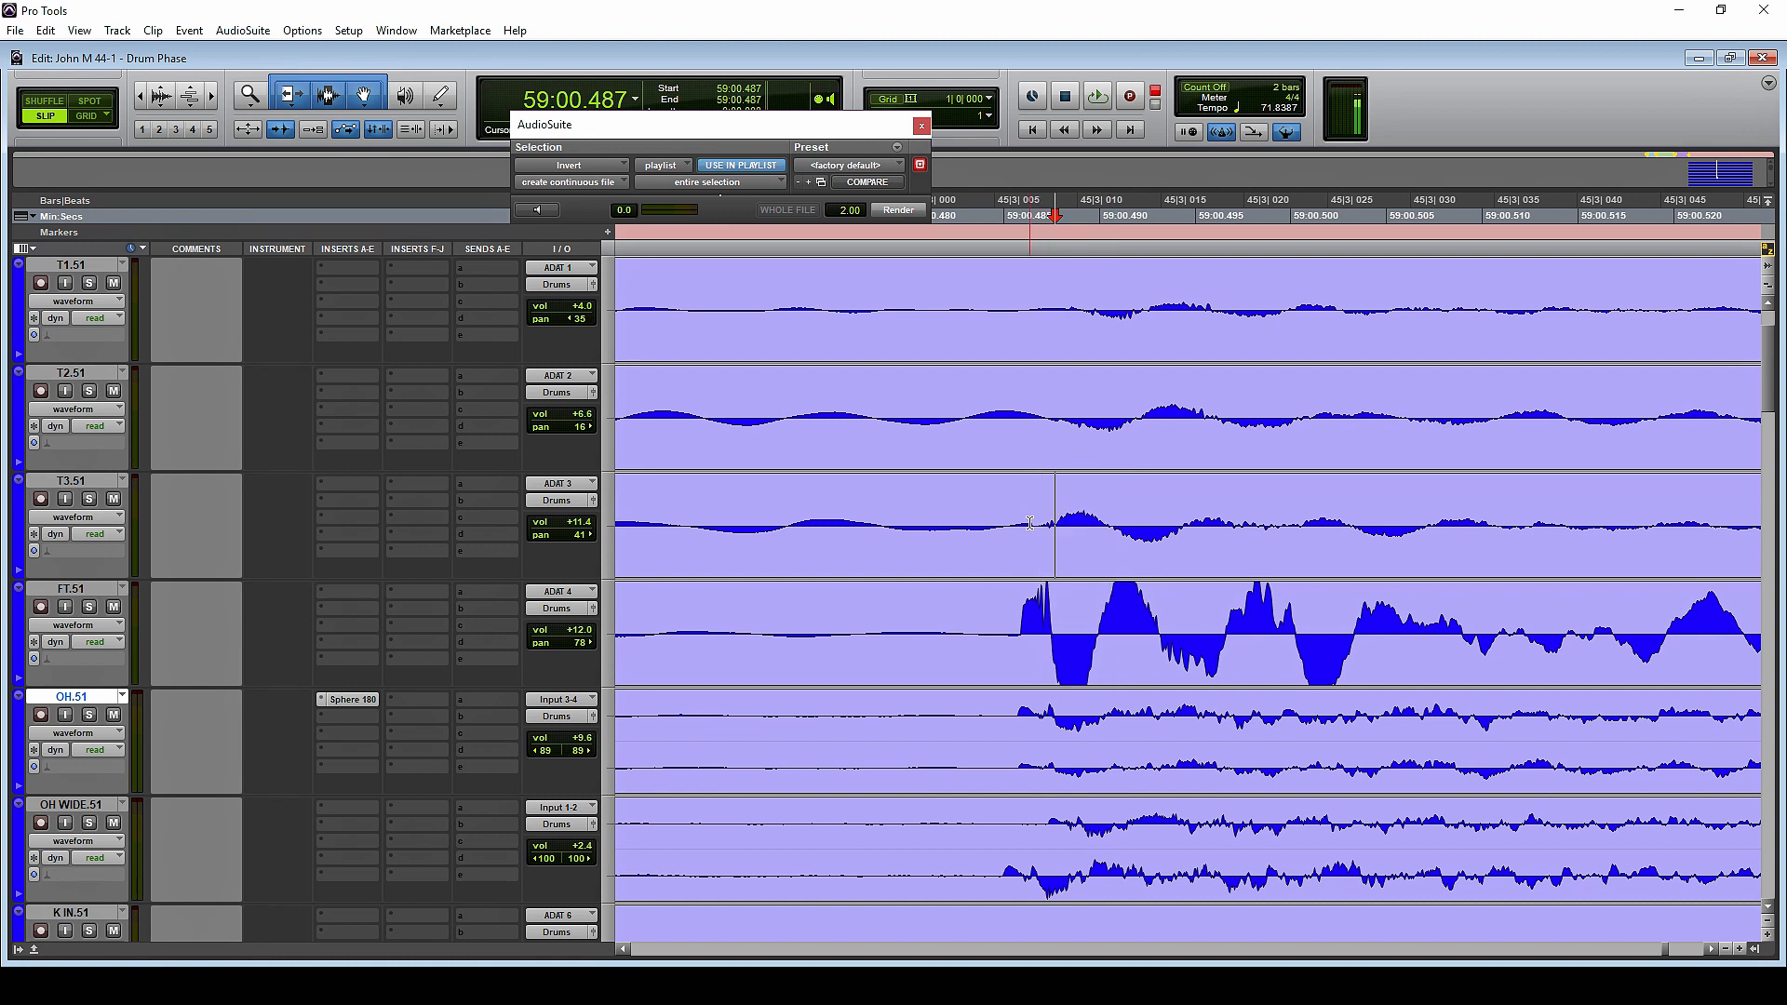
pyautogui.click(1035, 555)
pyautogui.click(905, 213)
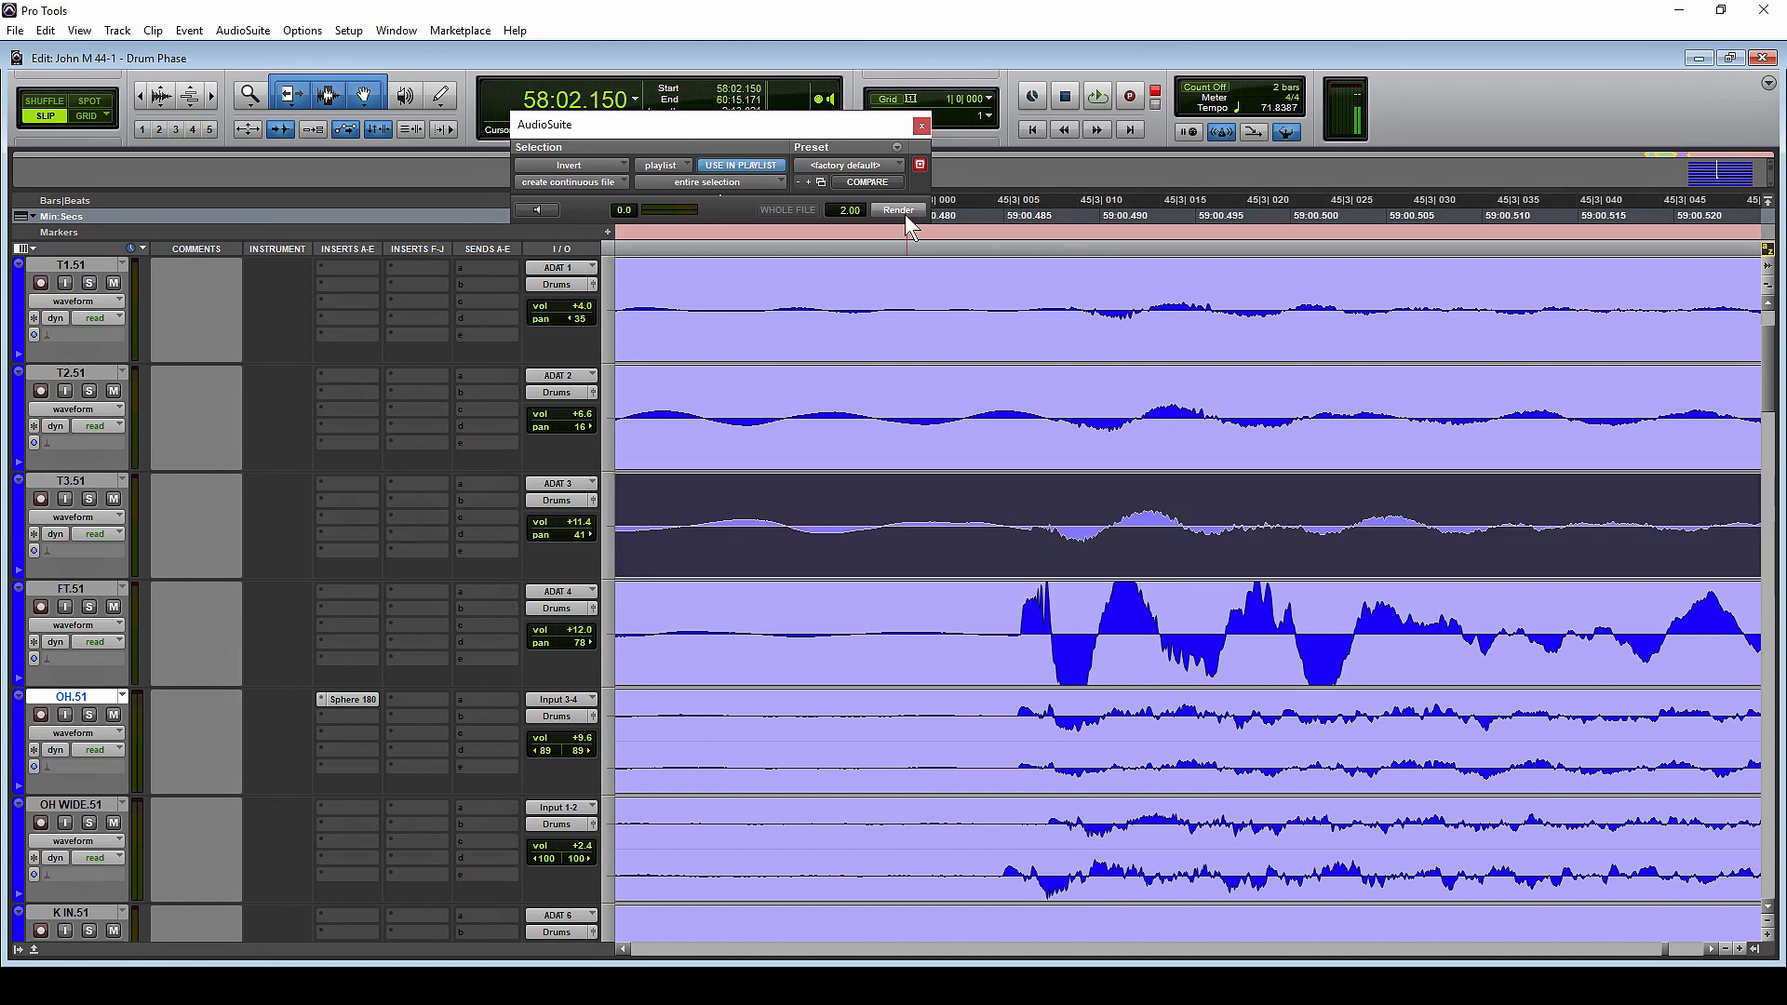
# Try the T3.51 clip slightly earlier, at 58:02.149, checking its hit near 59:00.065, and return the clip to 58:02.150
pyautogui.click(1093, 508)
pyautogui.moveTo(1120, 564); pyautogui.dragTo(1113, 565)
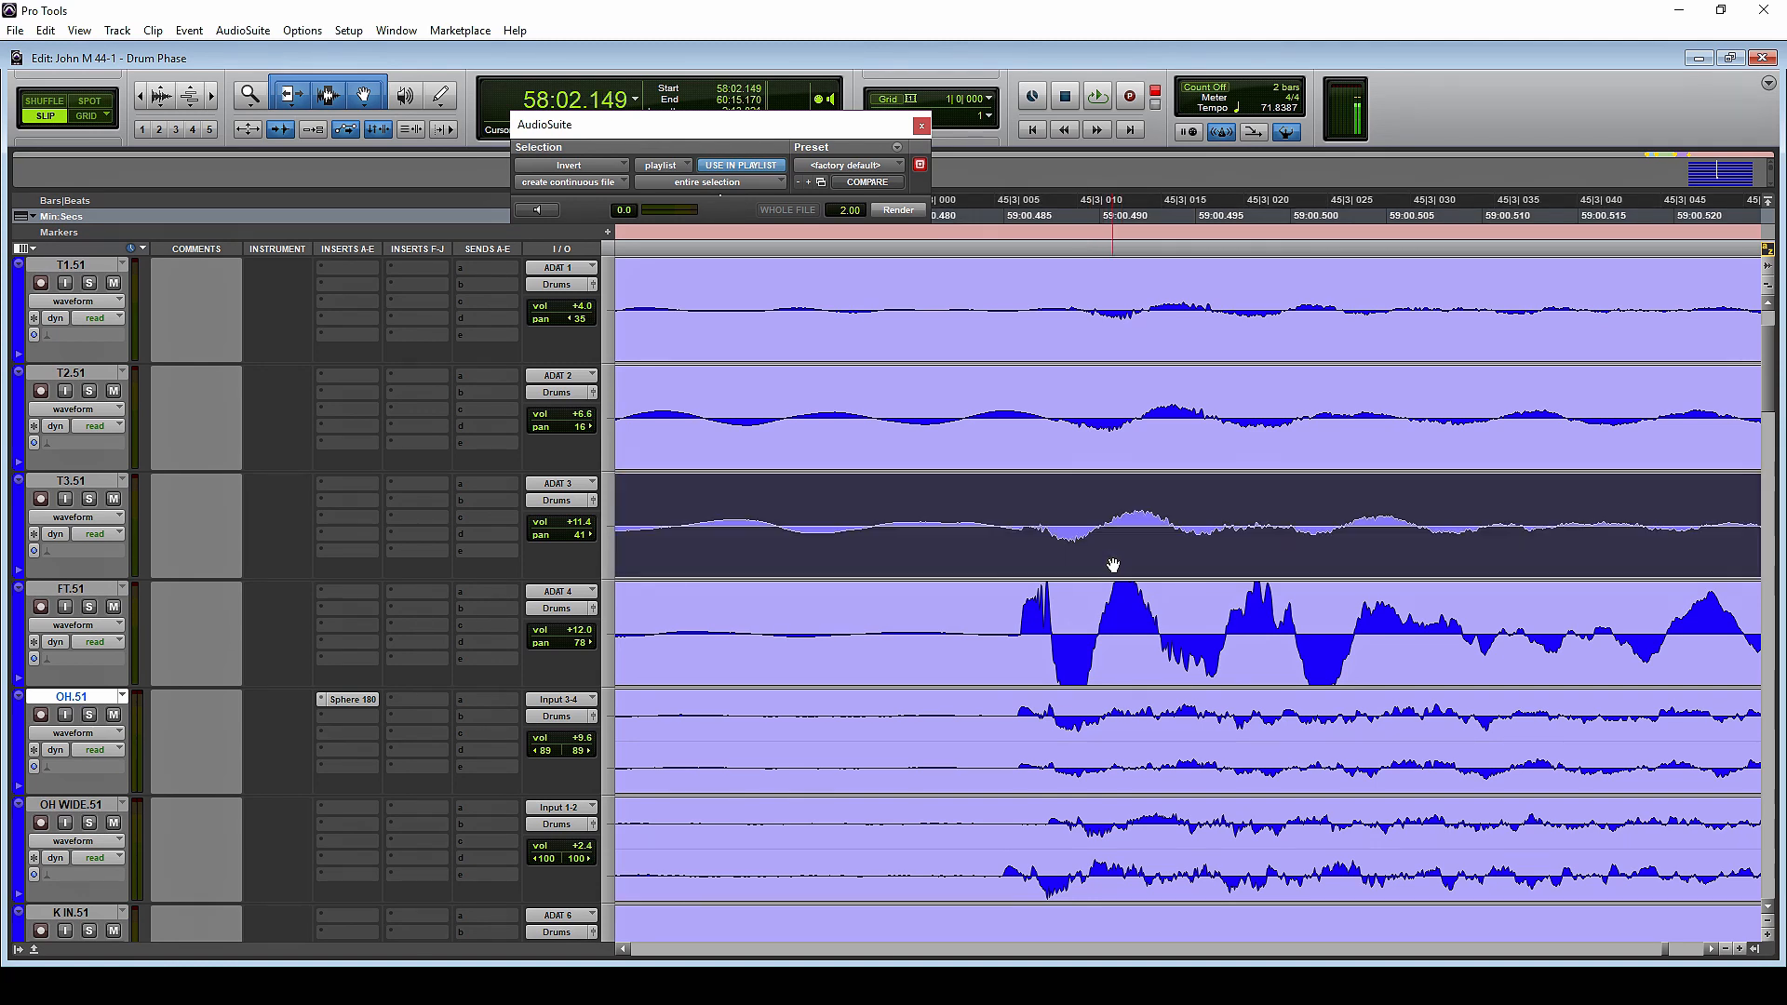
pyautogui.hscroll(-10, 1163, 568)
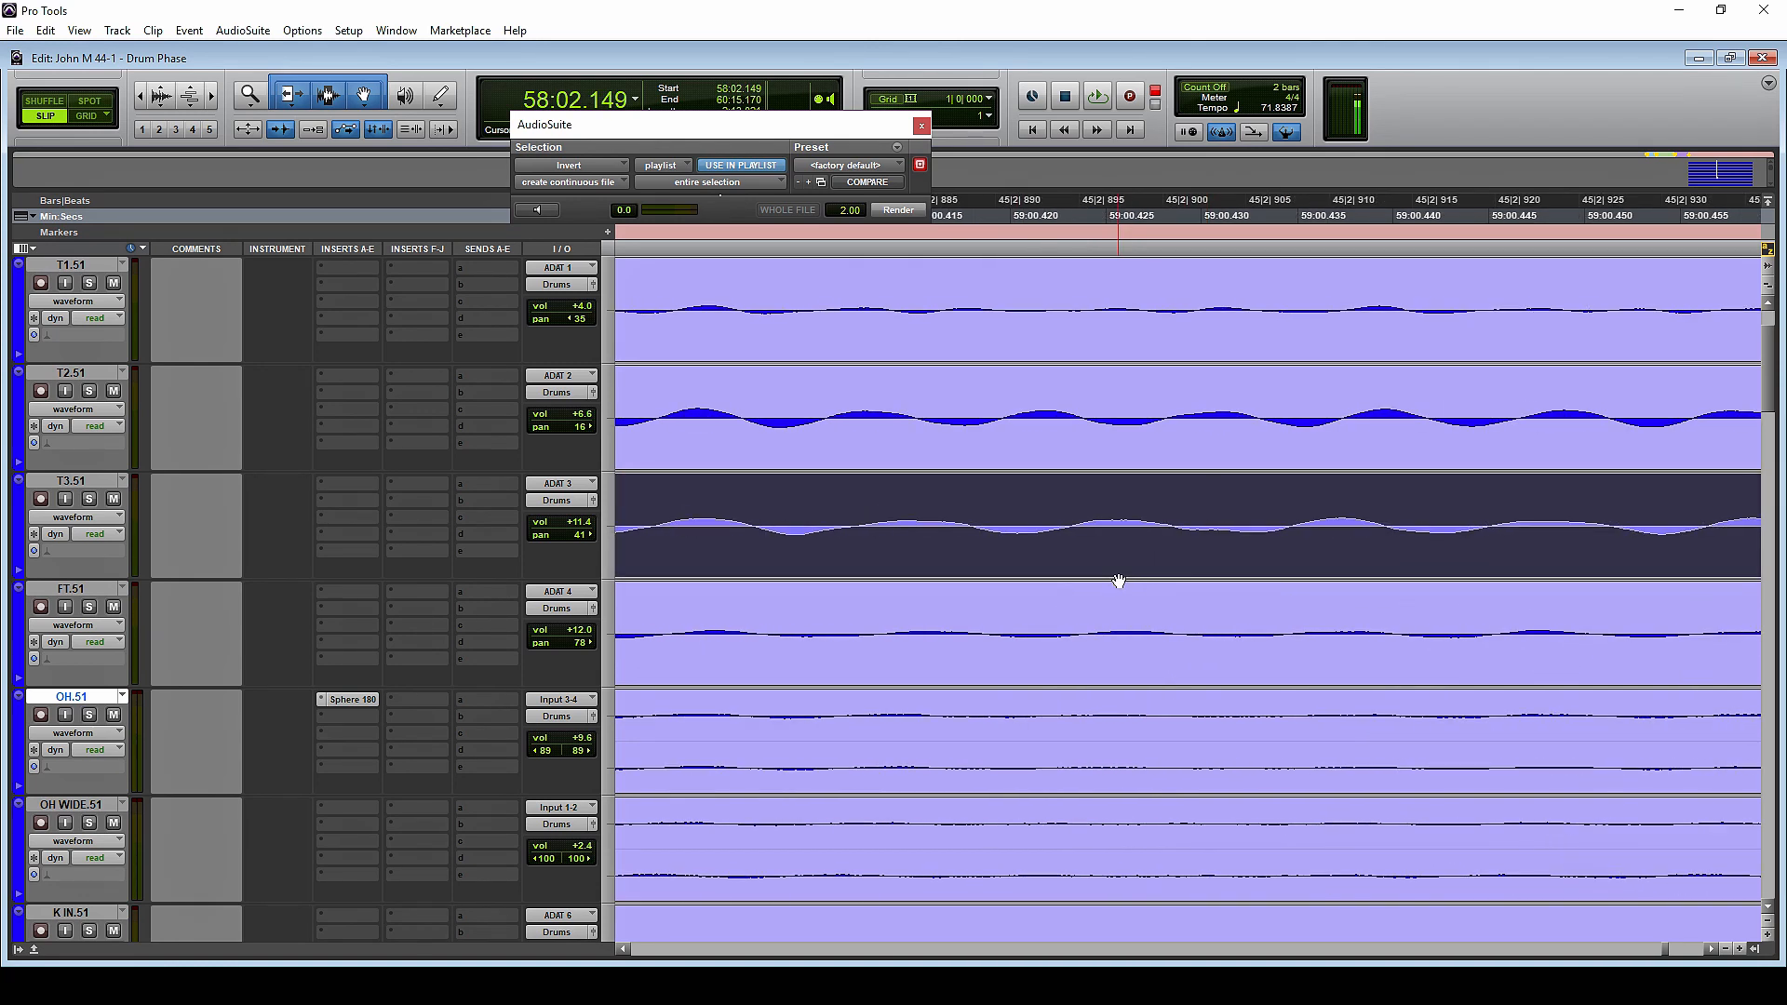
pyautogui.scroll(-4, 1119, 581)
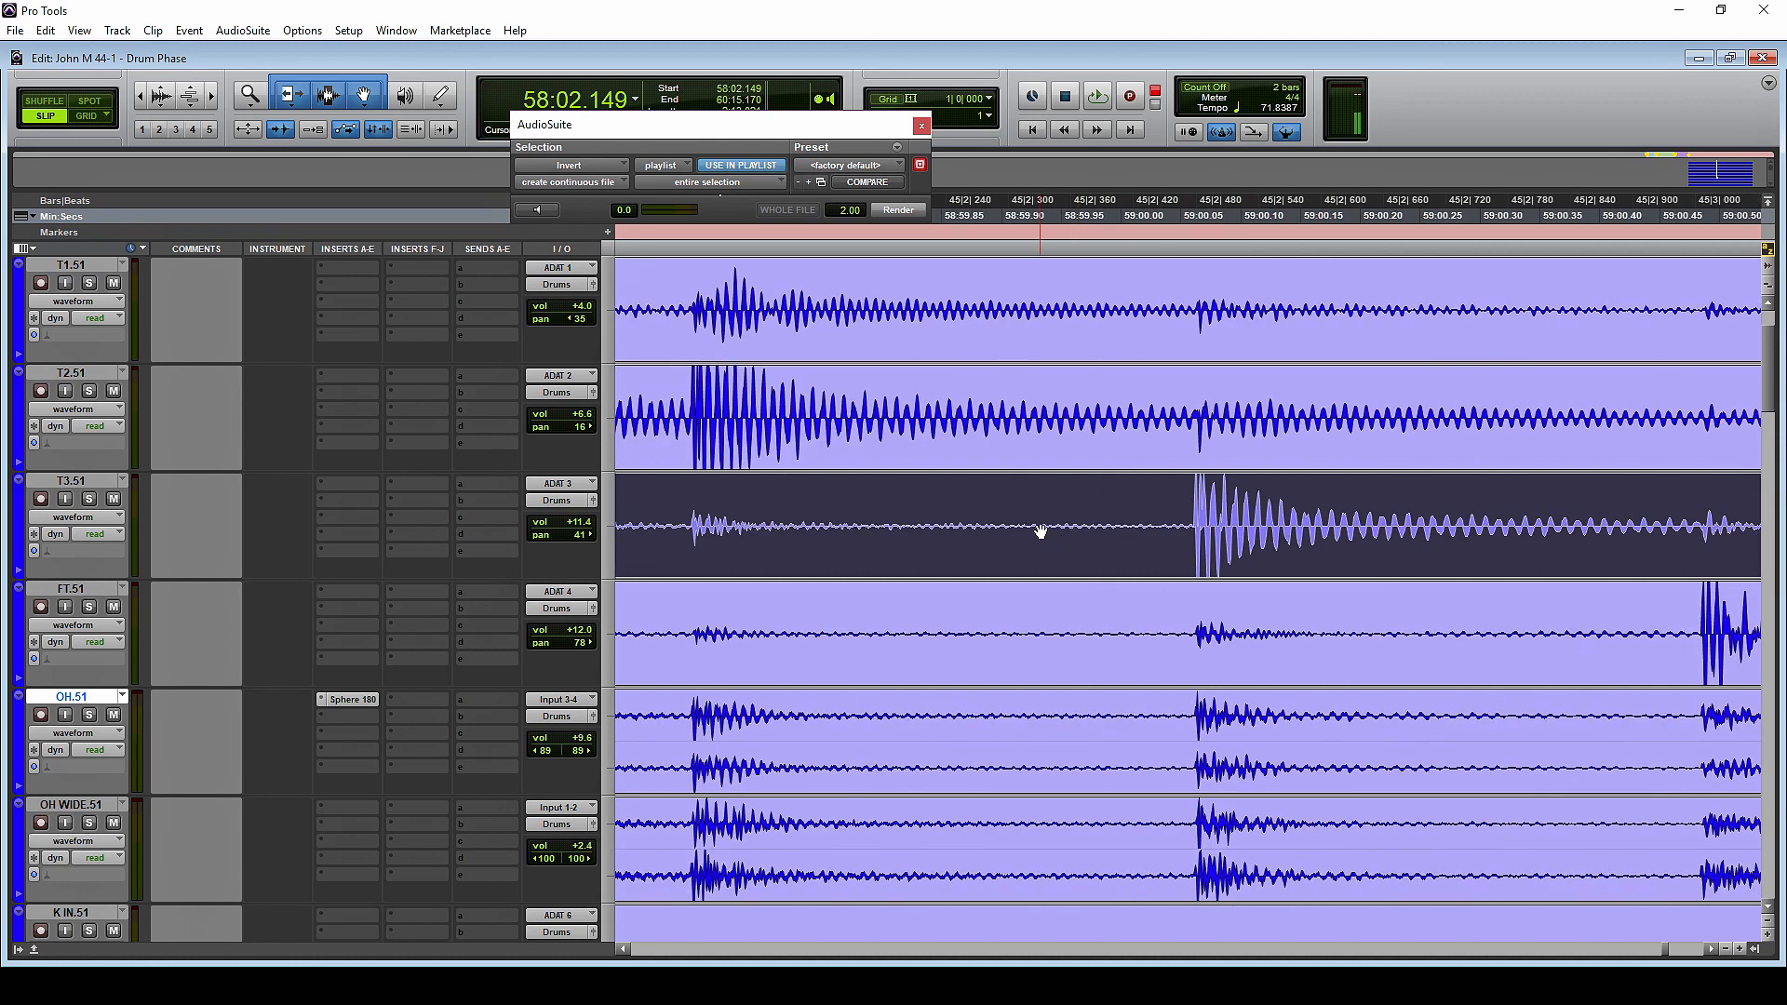
pyautogui.click(1199, 504)
pyautogui.scroll(5, 1200, 535)
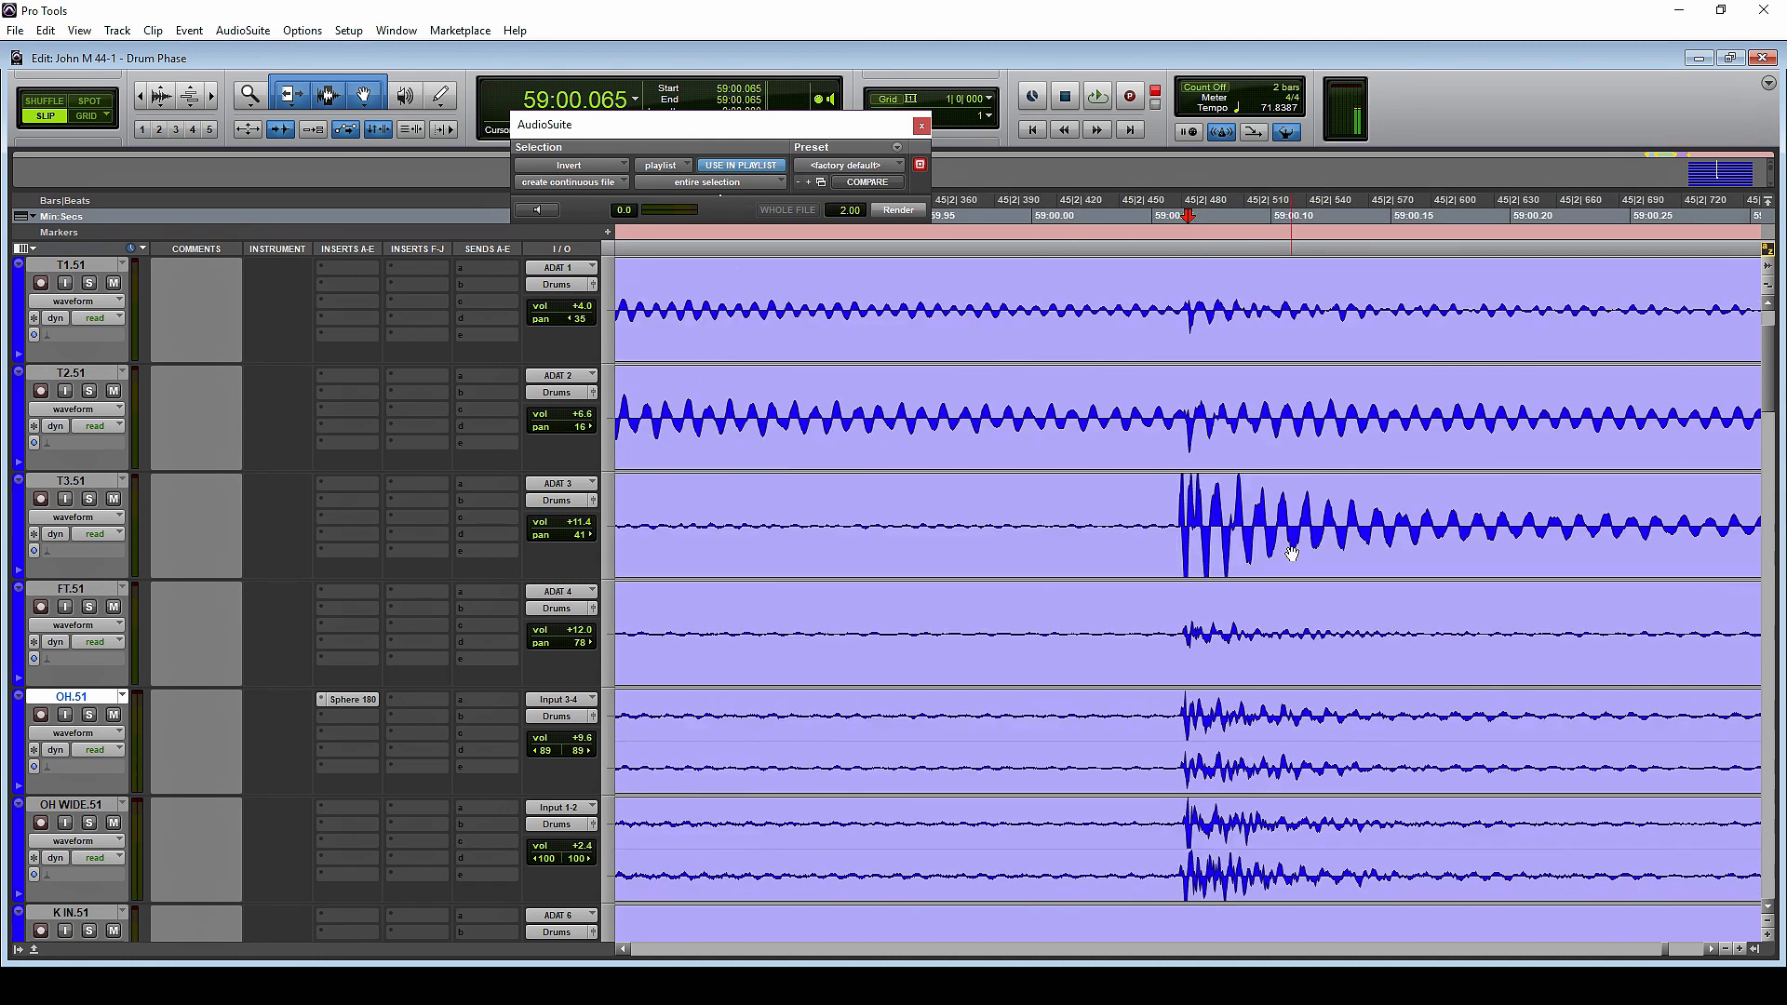
pyautogui.scroll(1, 1201, 541)
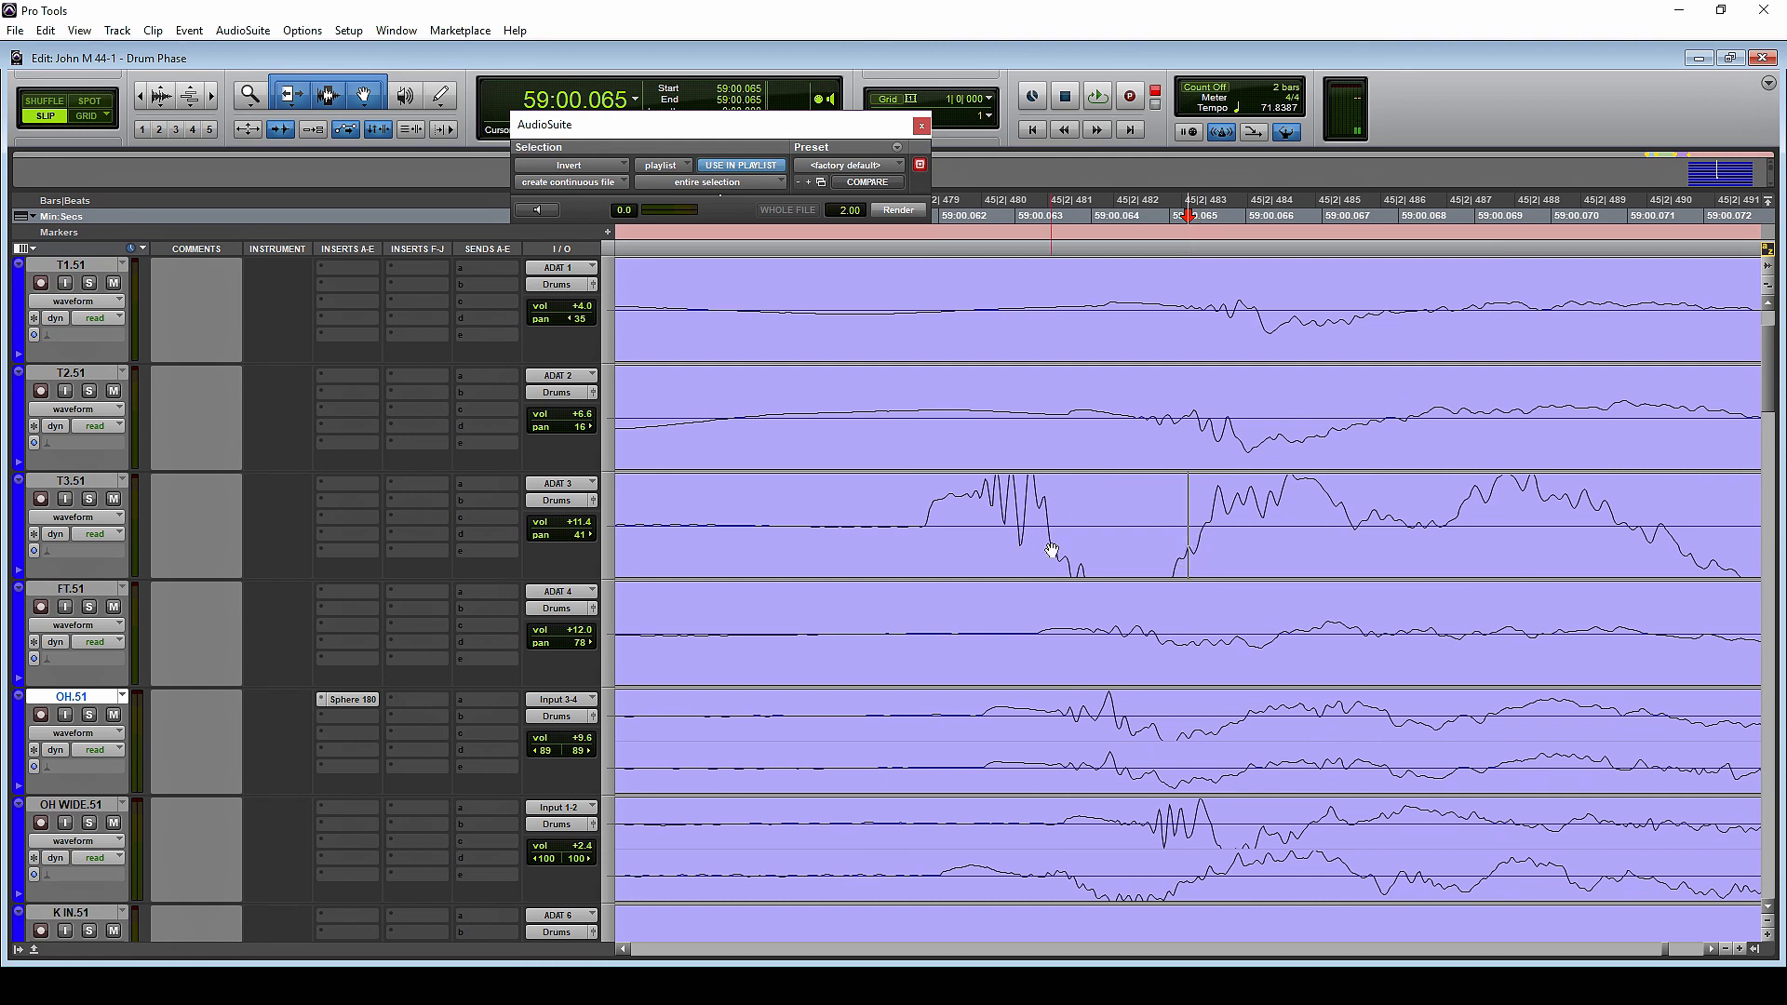
pyautogui.moveTo(1051, 550); pyautogui.dragTo(1108, 558)
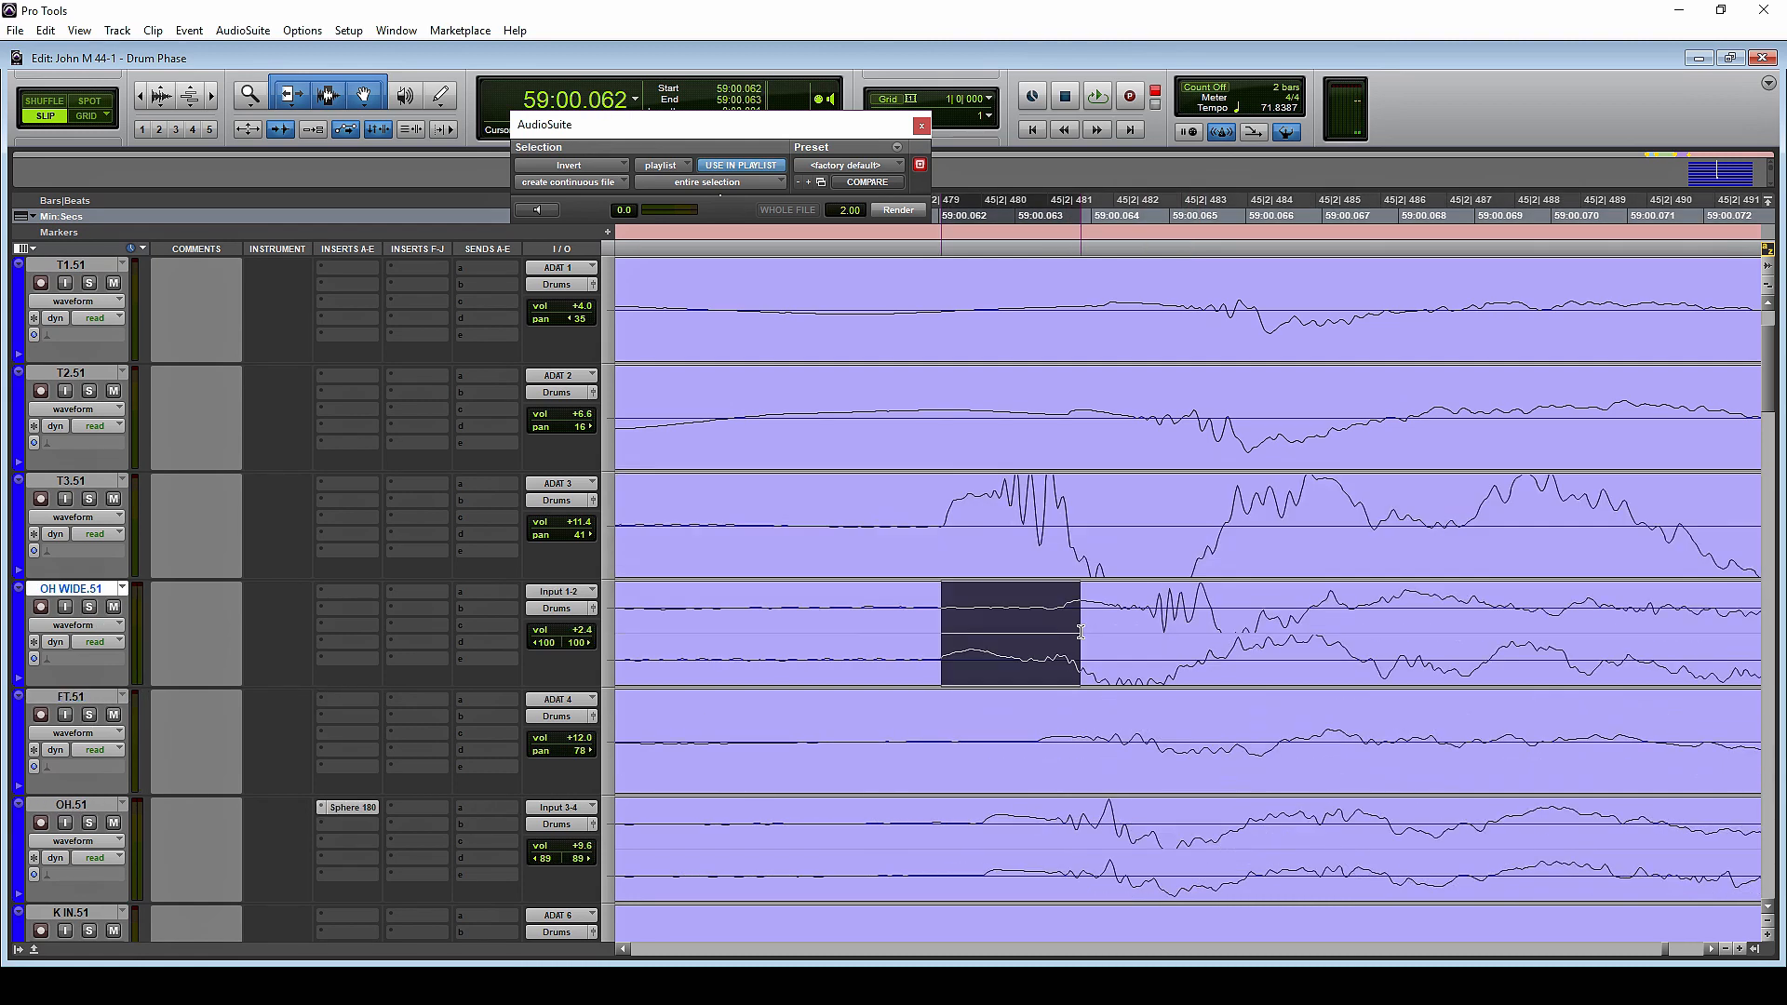
# Place the OH WIDE.51 track directly below T3.51 and compare their hit onsets from about 59:00.062
pyautogui.moveTo(1081, 632); pyautogui.dragTo(1075, 648)
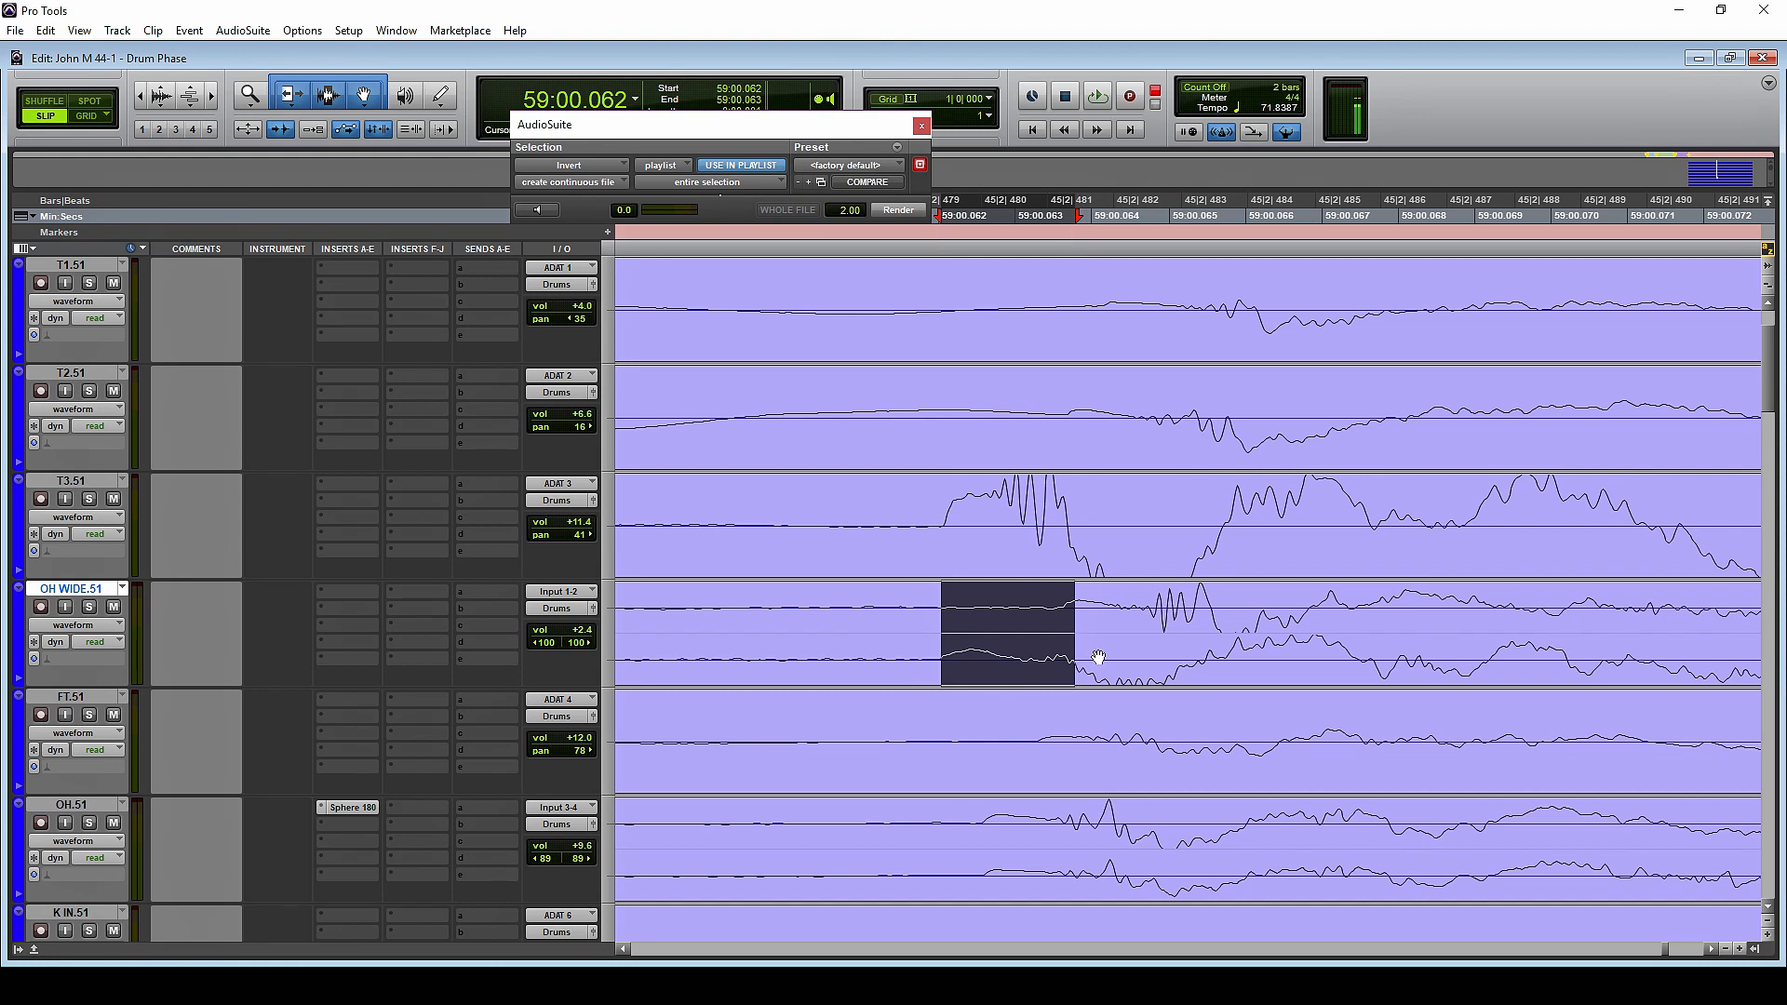
pyautogui.moveTo(1069, 517); pyautogui.dragTo(944, 615)
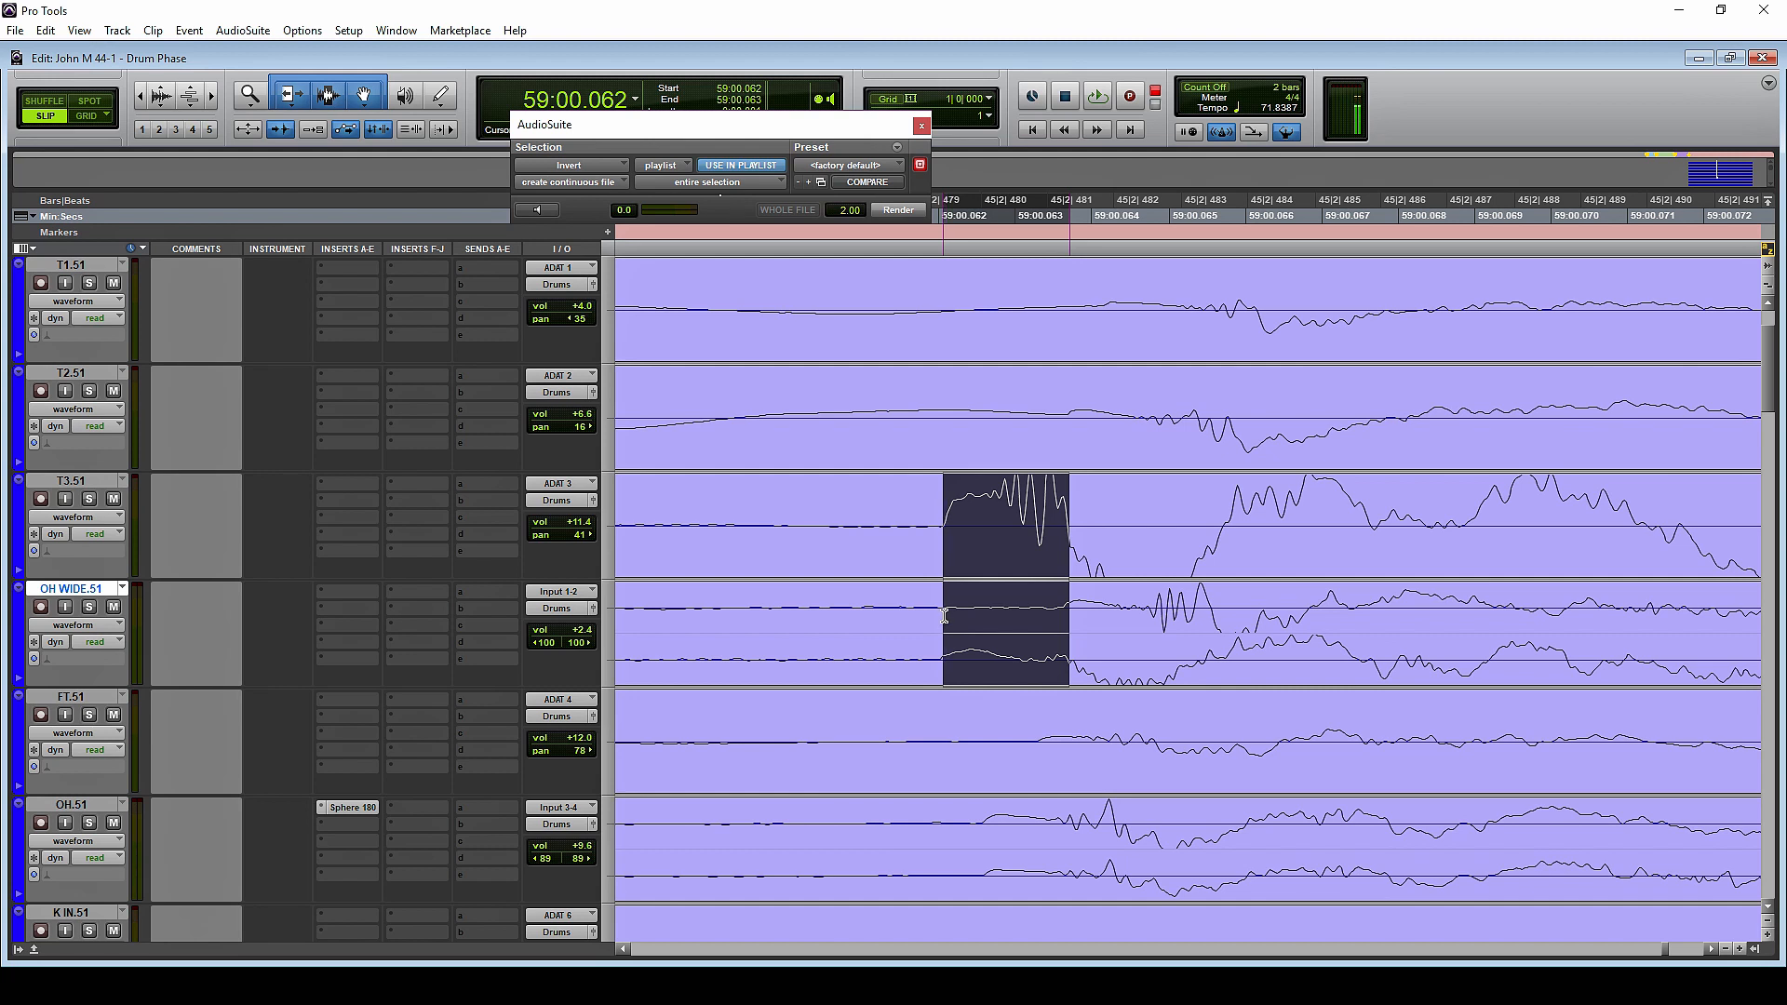
pyautogui.click(1078, 621)
pyautogui.click(1078, 609)
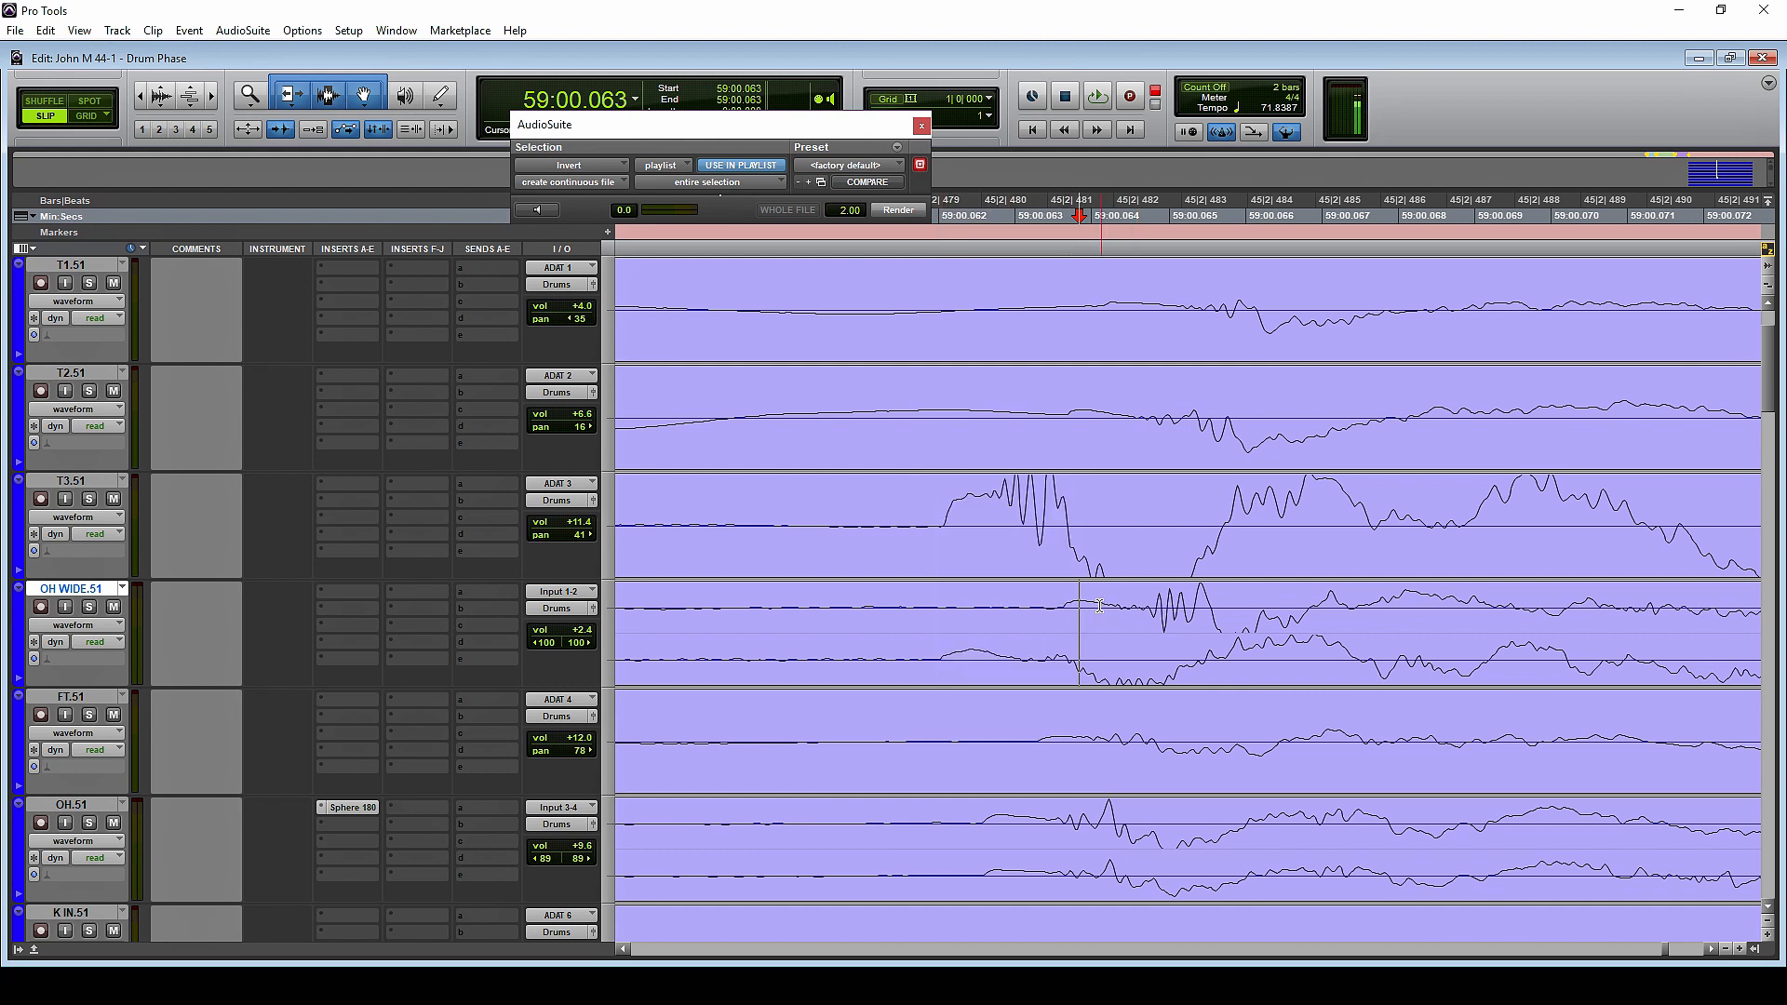
pyautogui.moveTo(943, 525); pyautogui.dragTo(1068, 615)
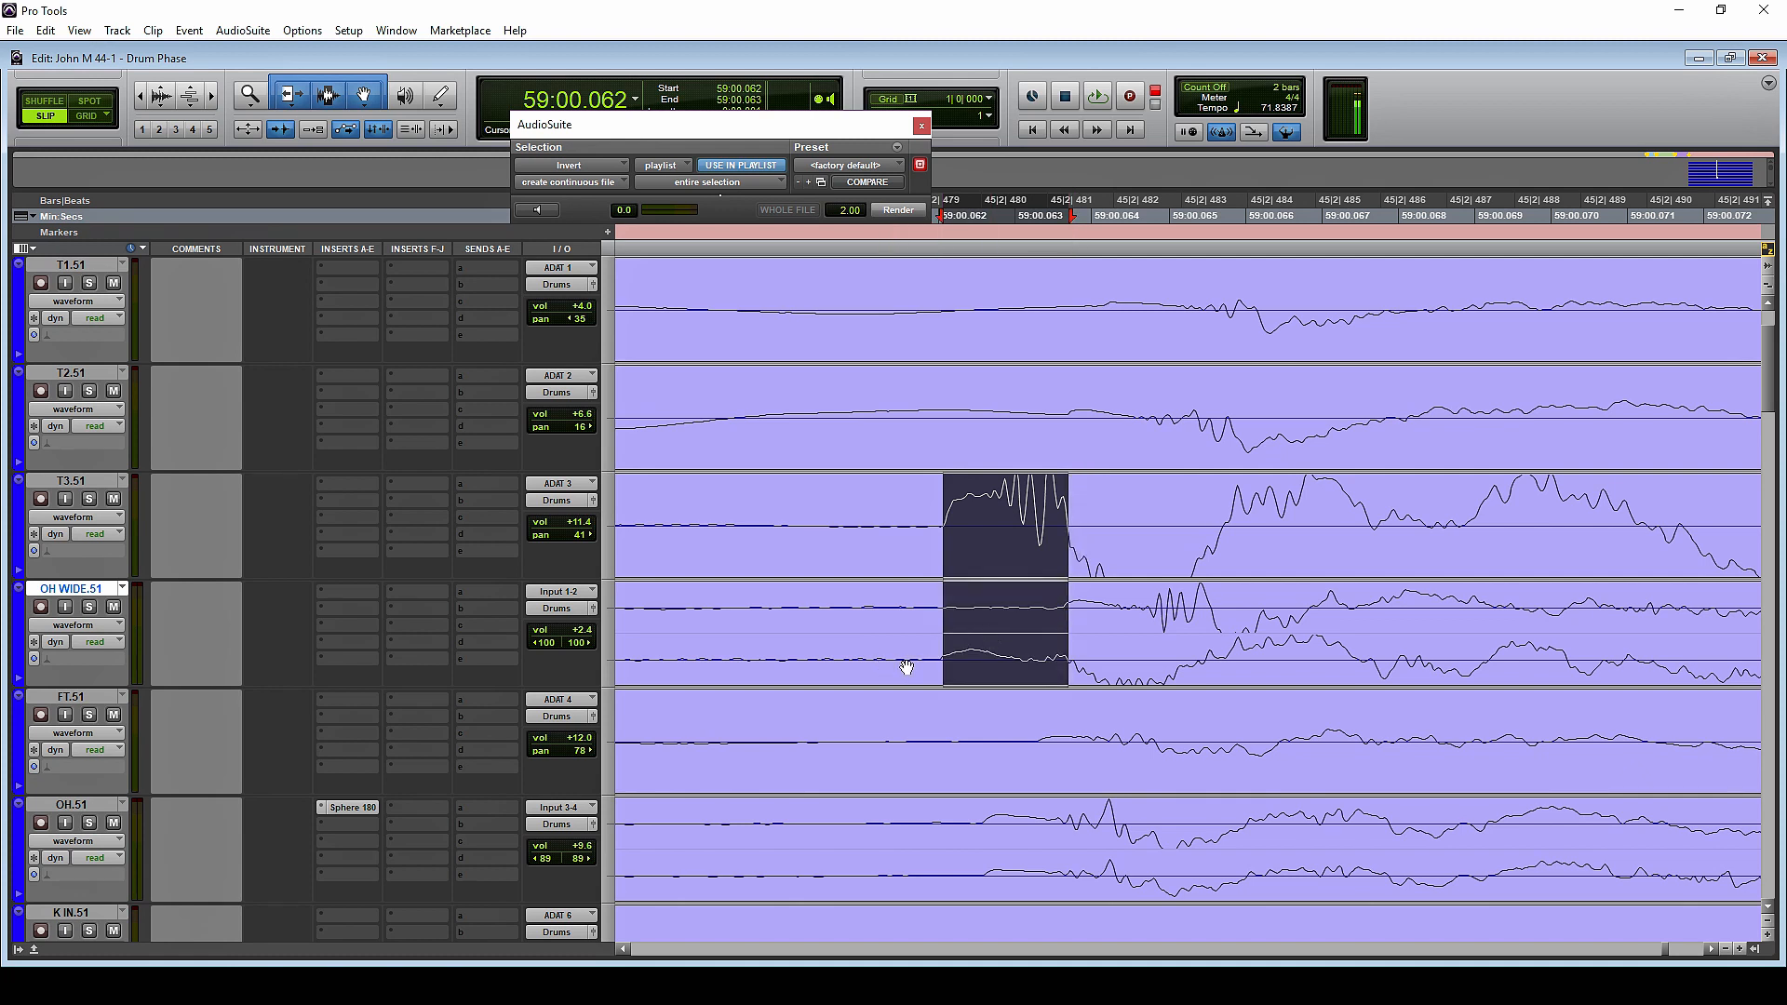
pyautogui.click(1090, 602)
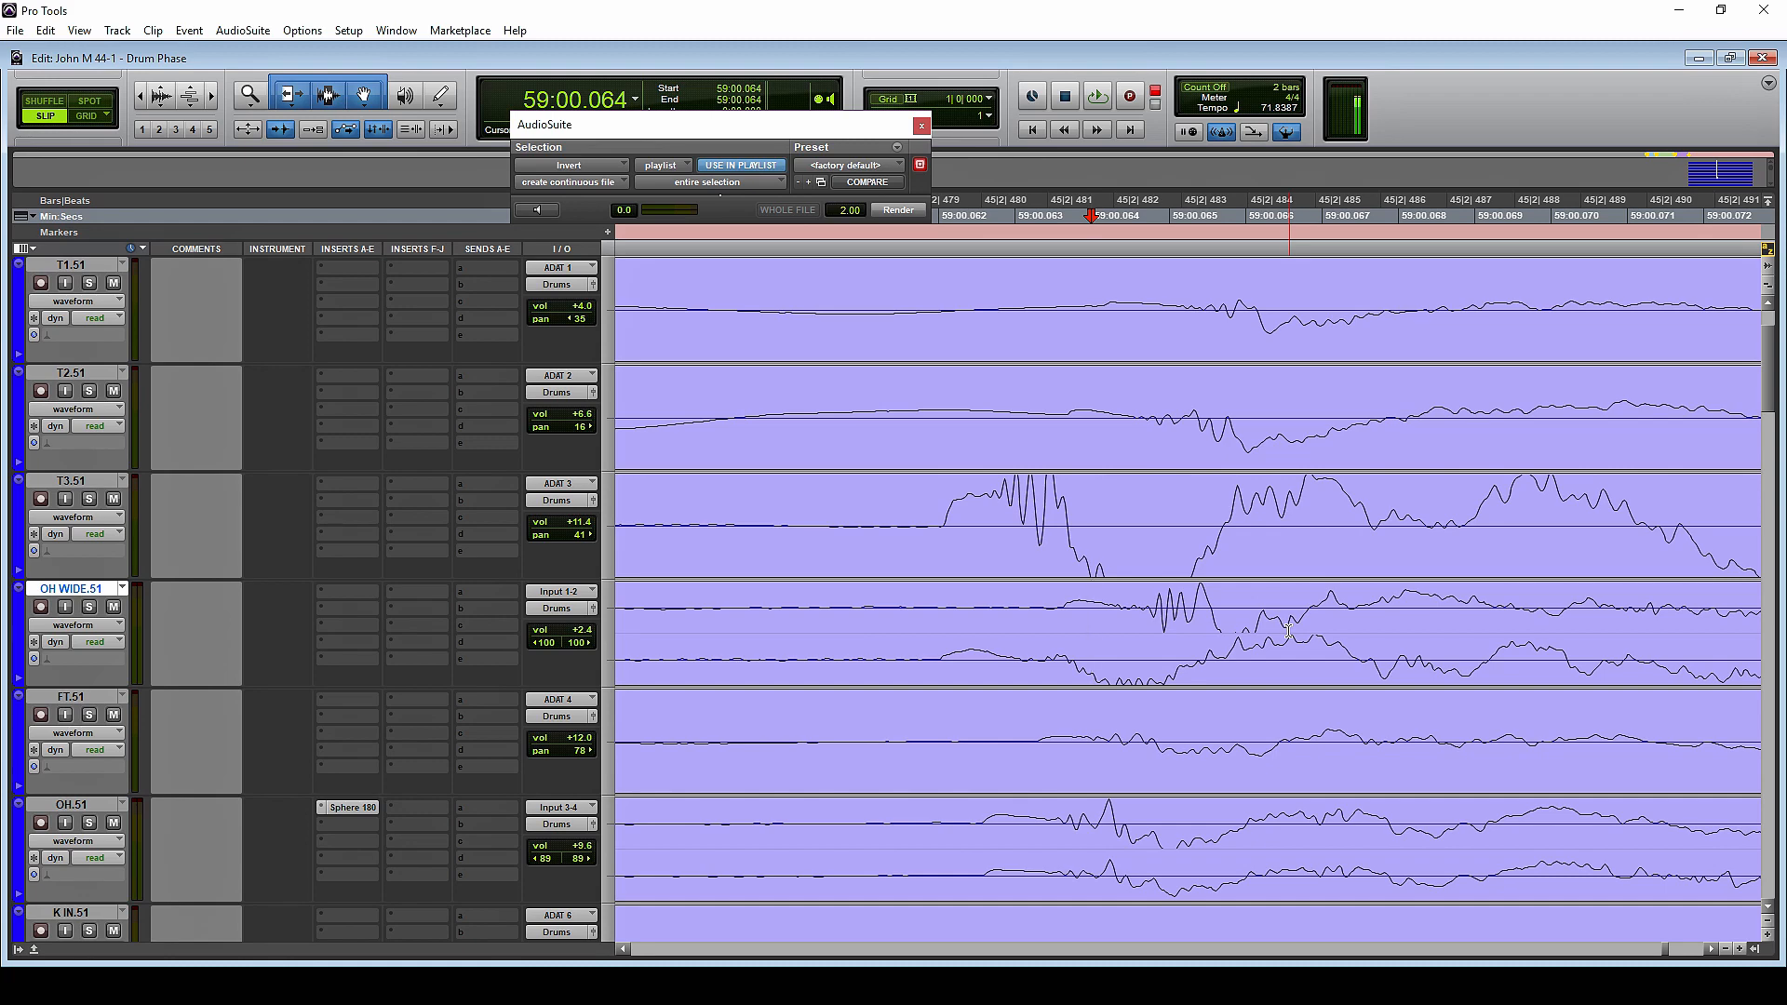
# Place OH WIDE.51 back below FT.51 and examine the floor tom hit near 59:00.485 across the tom and overhead tracks
pyautogui.hotkey('ctrl', '[')
pyautogui.hotkey('ctrl', '[')
pyautogui.press('r')
pyautogui.press('r')
pyautogui.press('r')
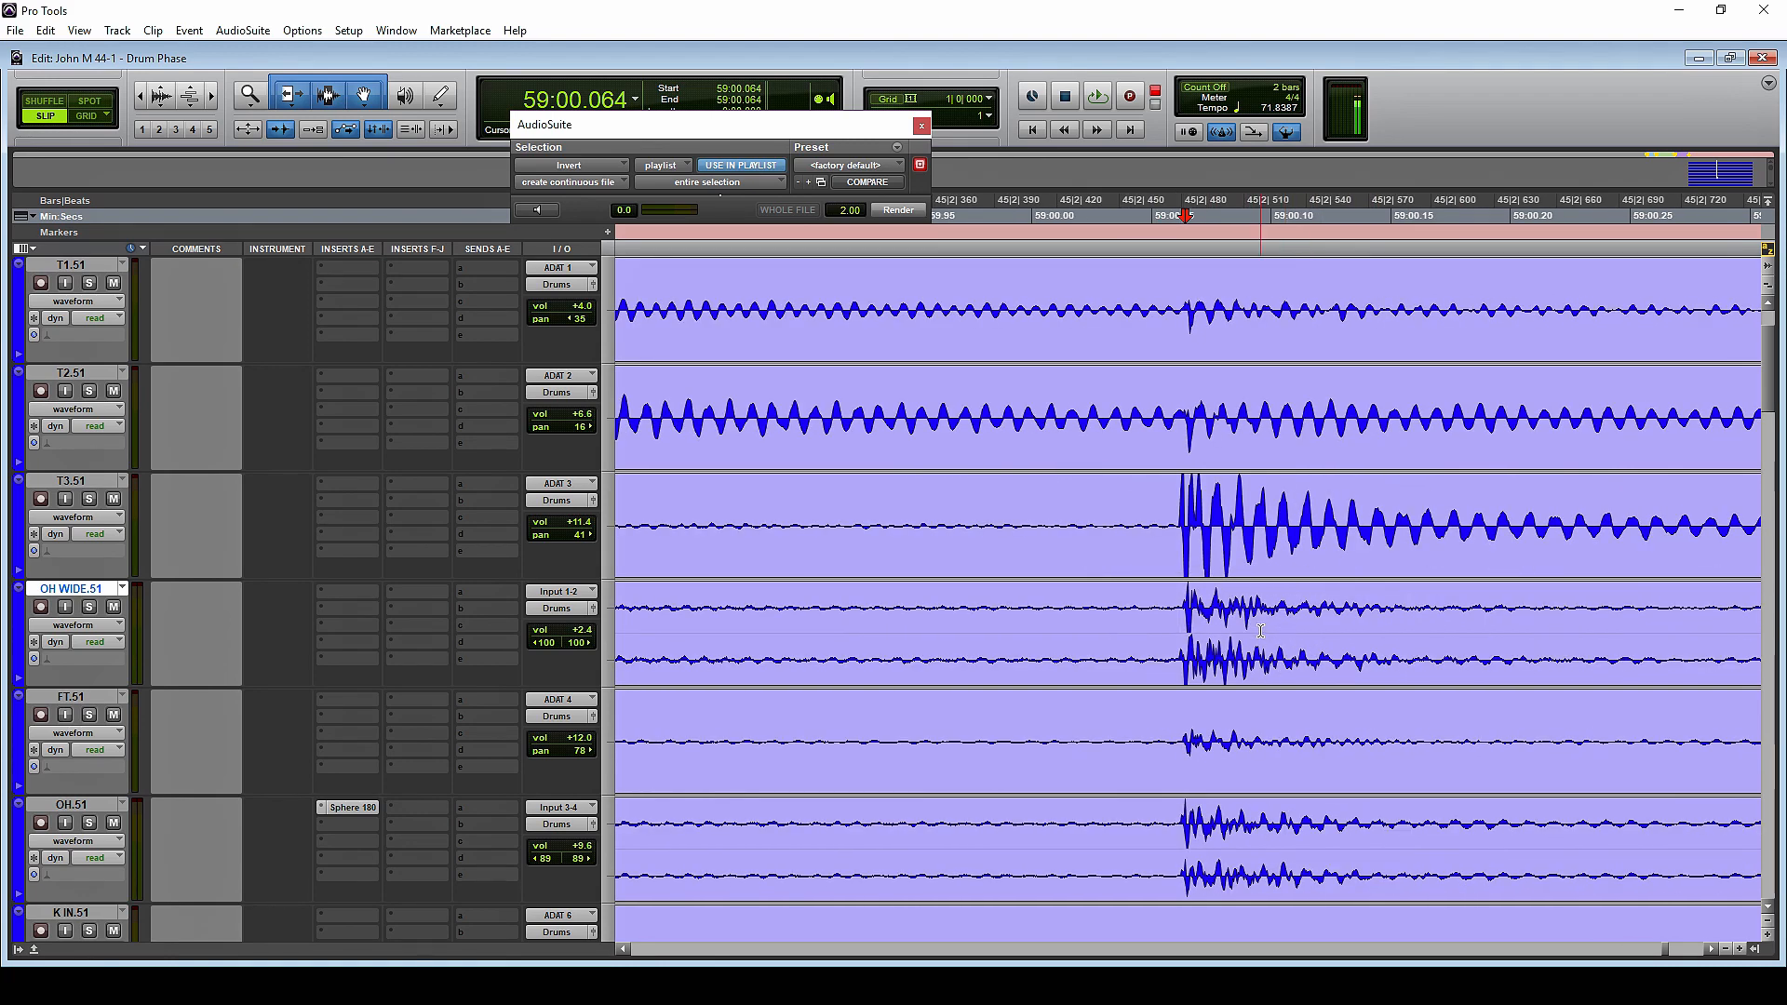
pyautogui.hscroll(3, 1255, 610)
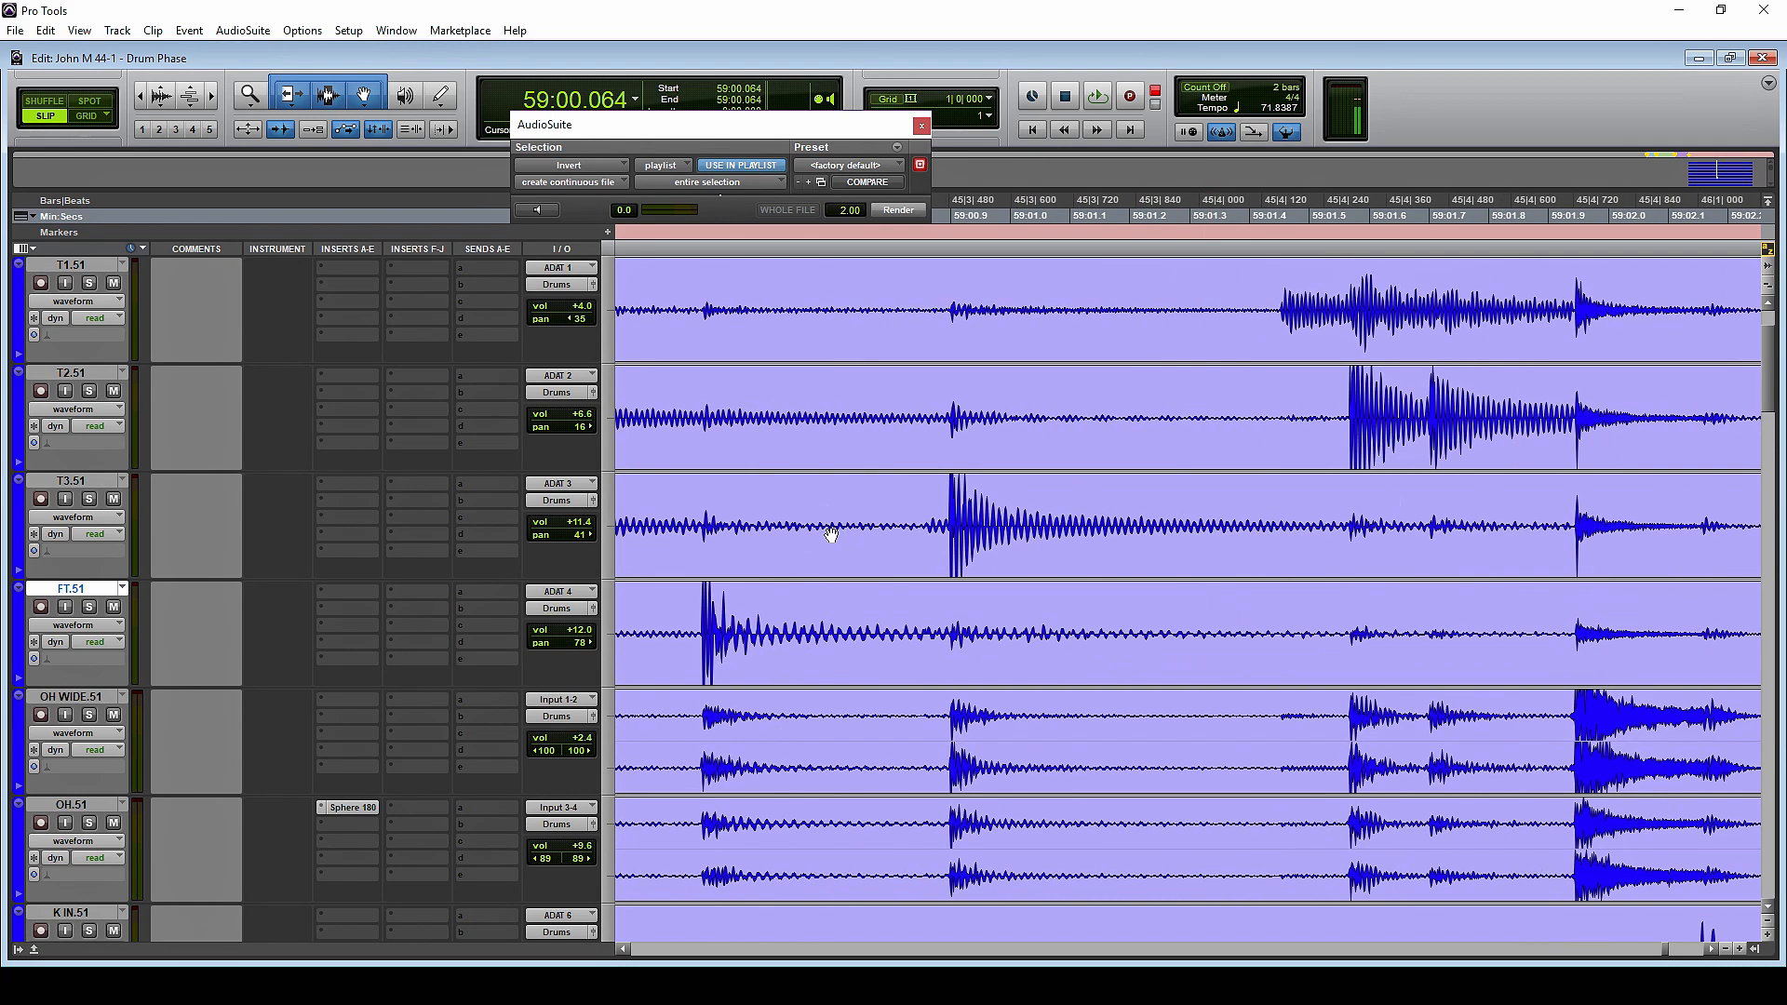
pyautogui.hscroll(-2, 741, 564)
pyautogui.moveTo(966, 633); pyautogui.dragTo(1037, 625)
pyautogui.press('t')
pyautogui.press('t')
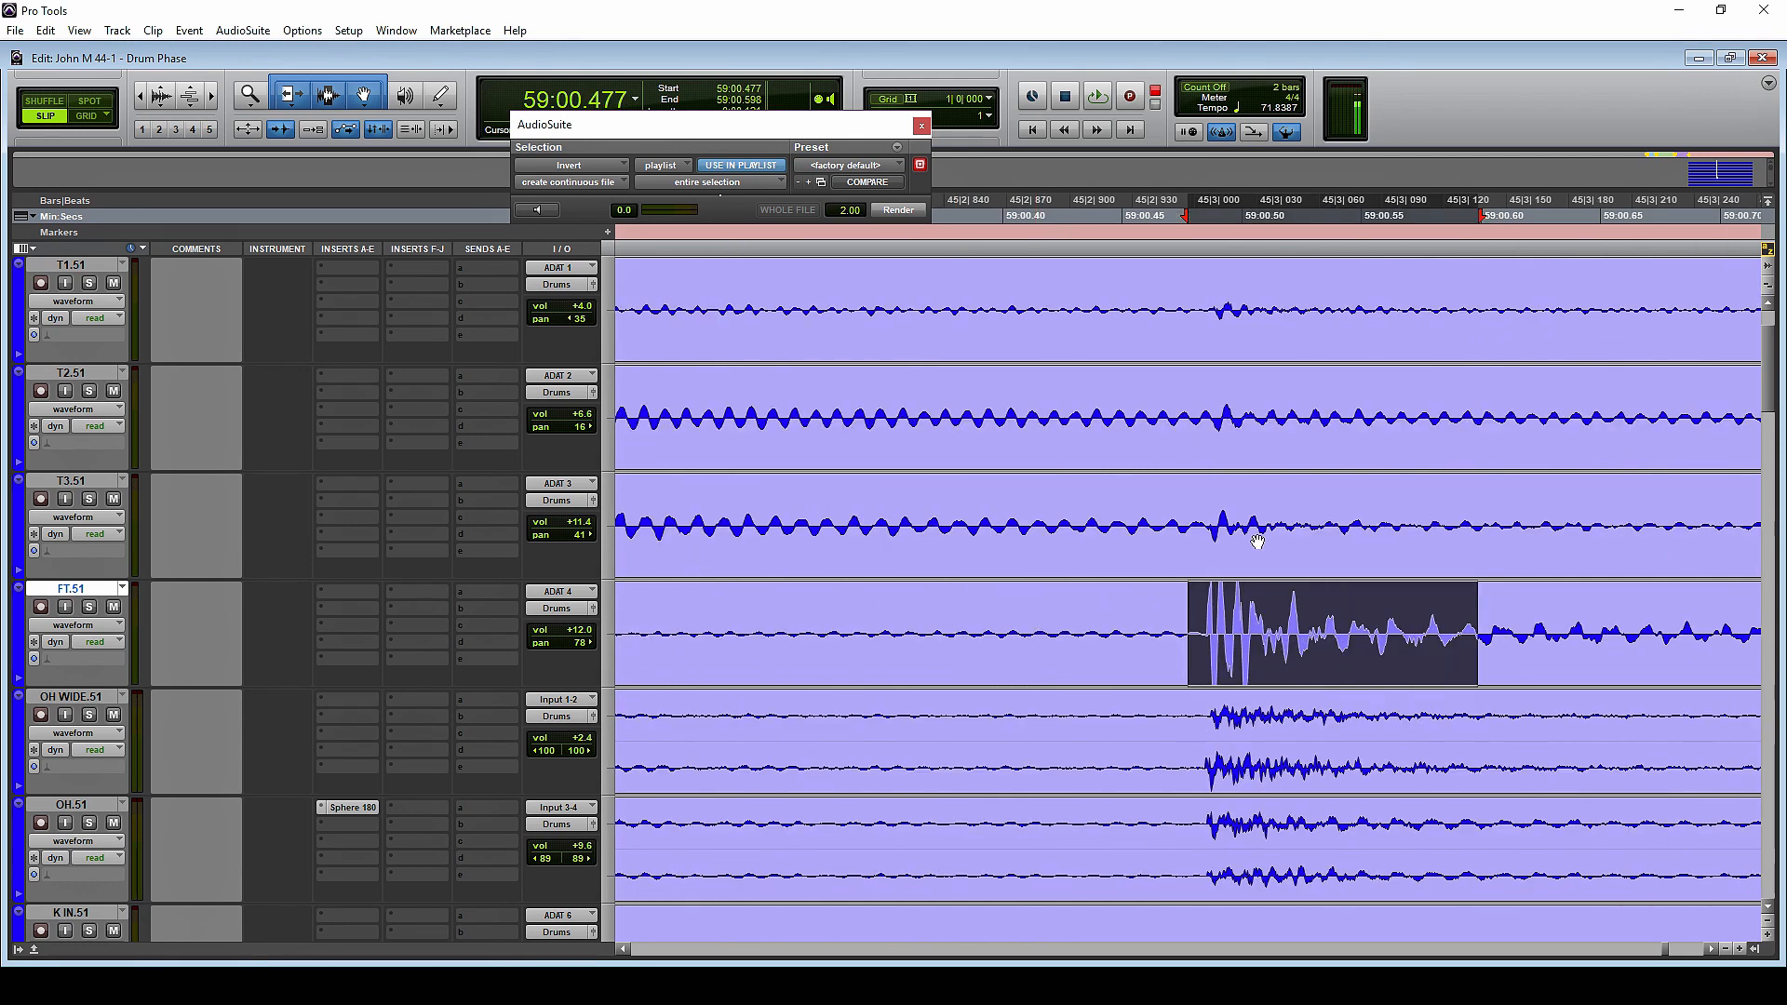
pyautogui.press('t')
pyautogui.press('Tab')
pyautogui.press('r')
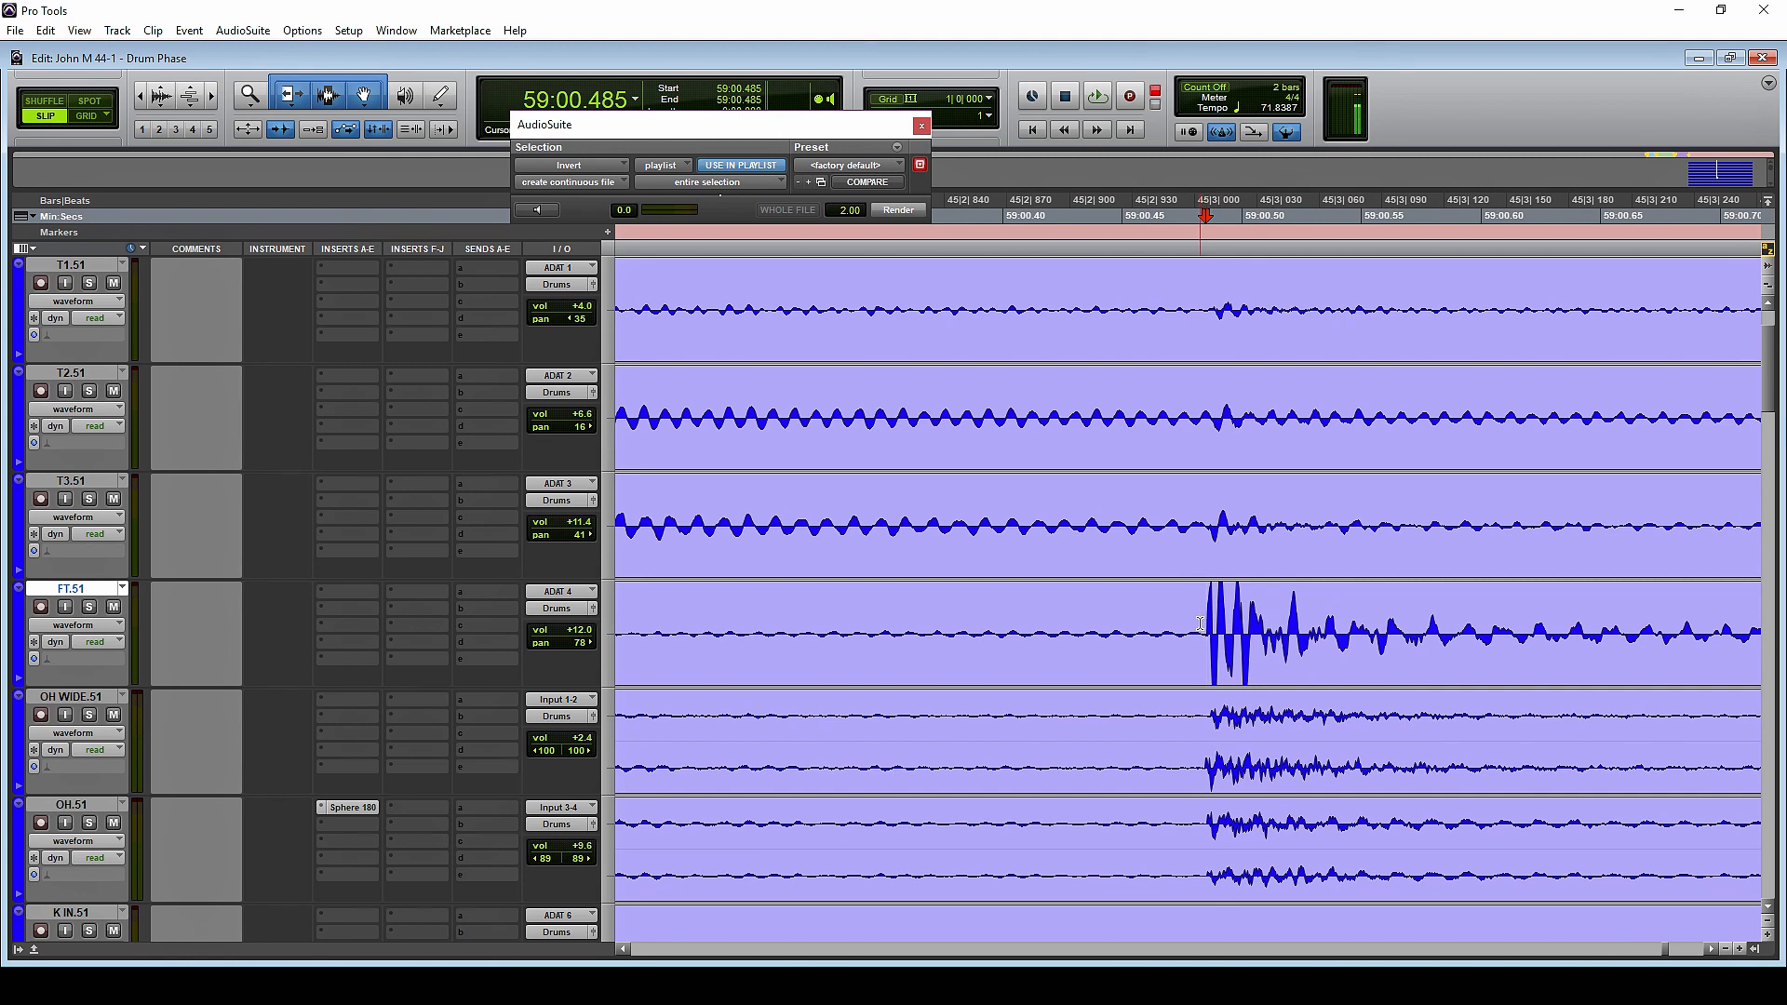
pyautogui.press('r')
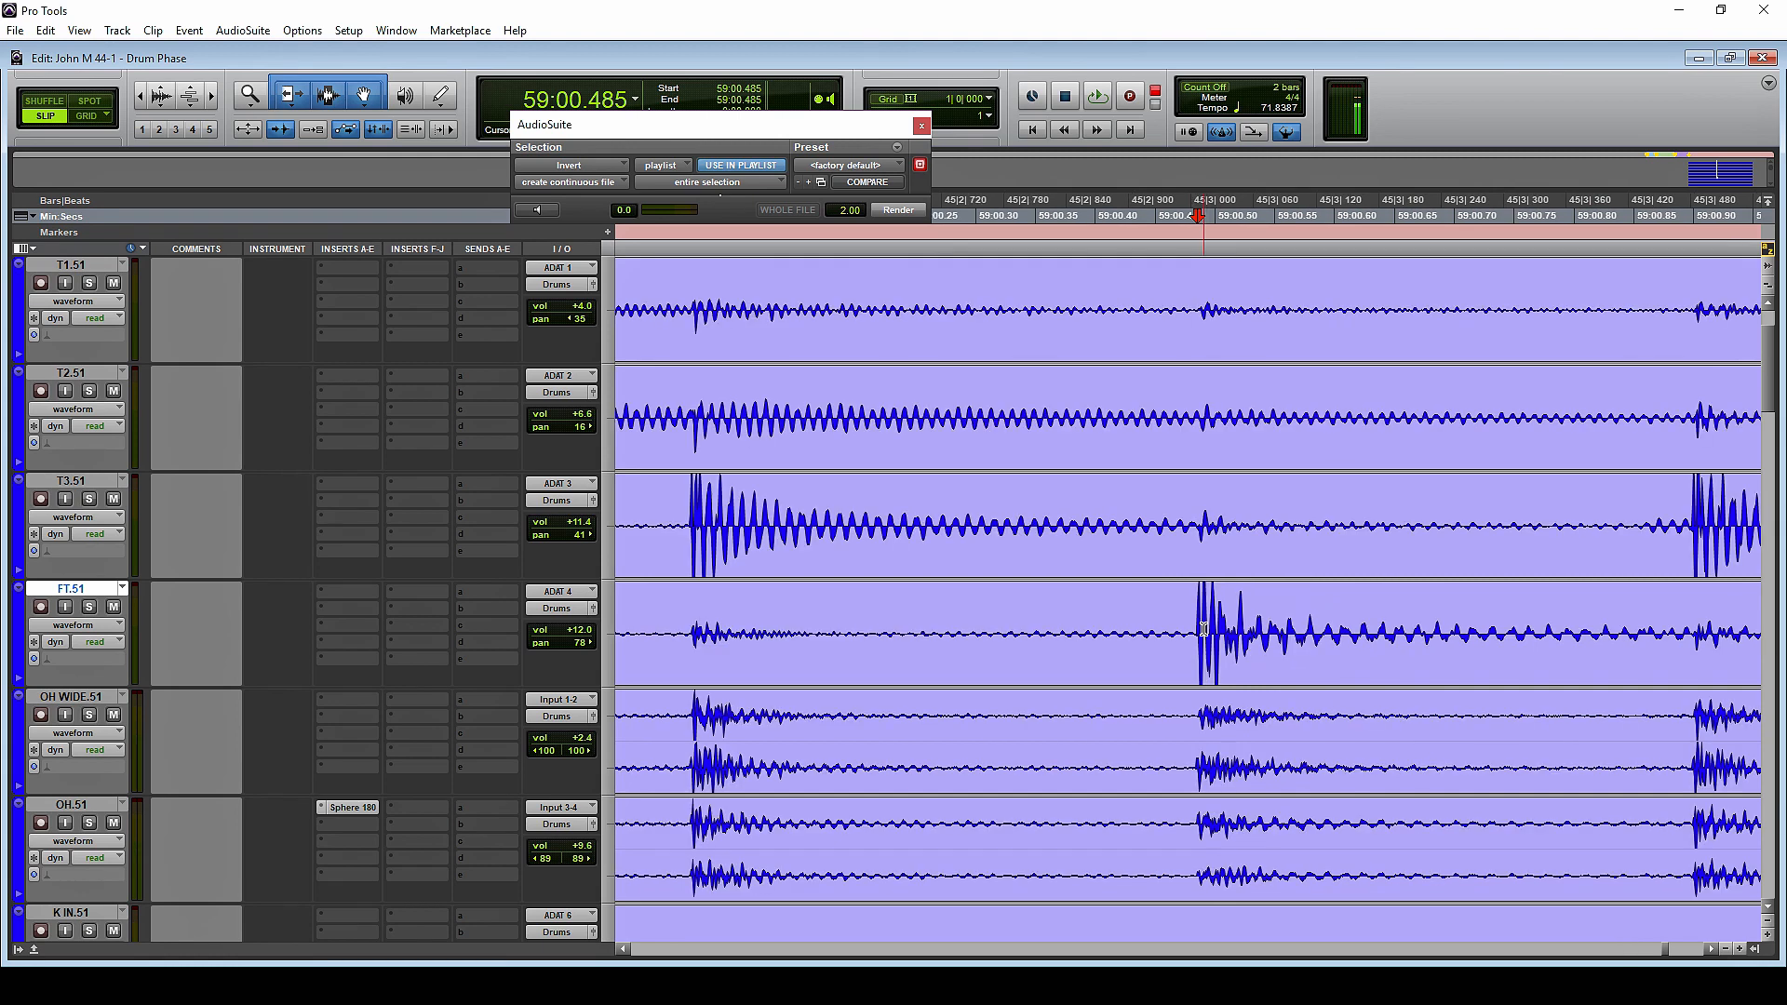
# Separate the FT.51 hit from 59:00.482 to 59:00.894 into its own clip and delete the clip before it
pyautogui.moveTo(1195, 633); pyautogui.dragTo(1687, 636)
pyautogui.press('b')
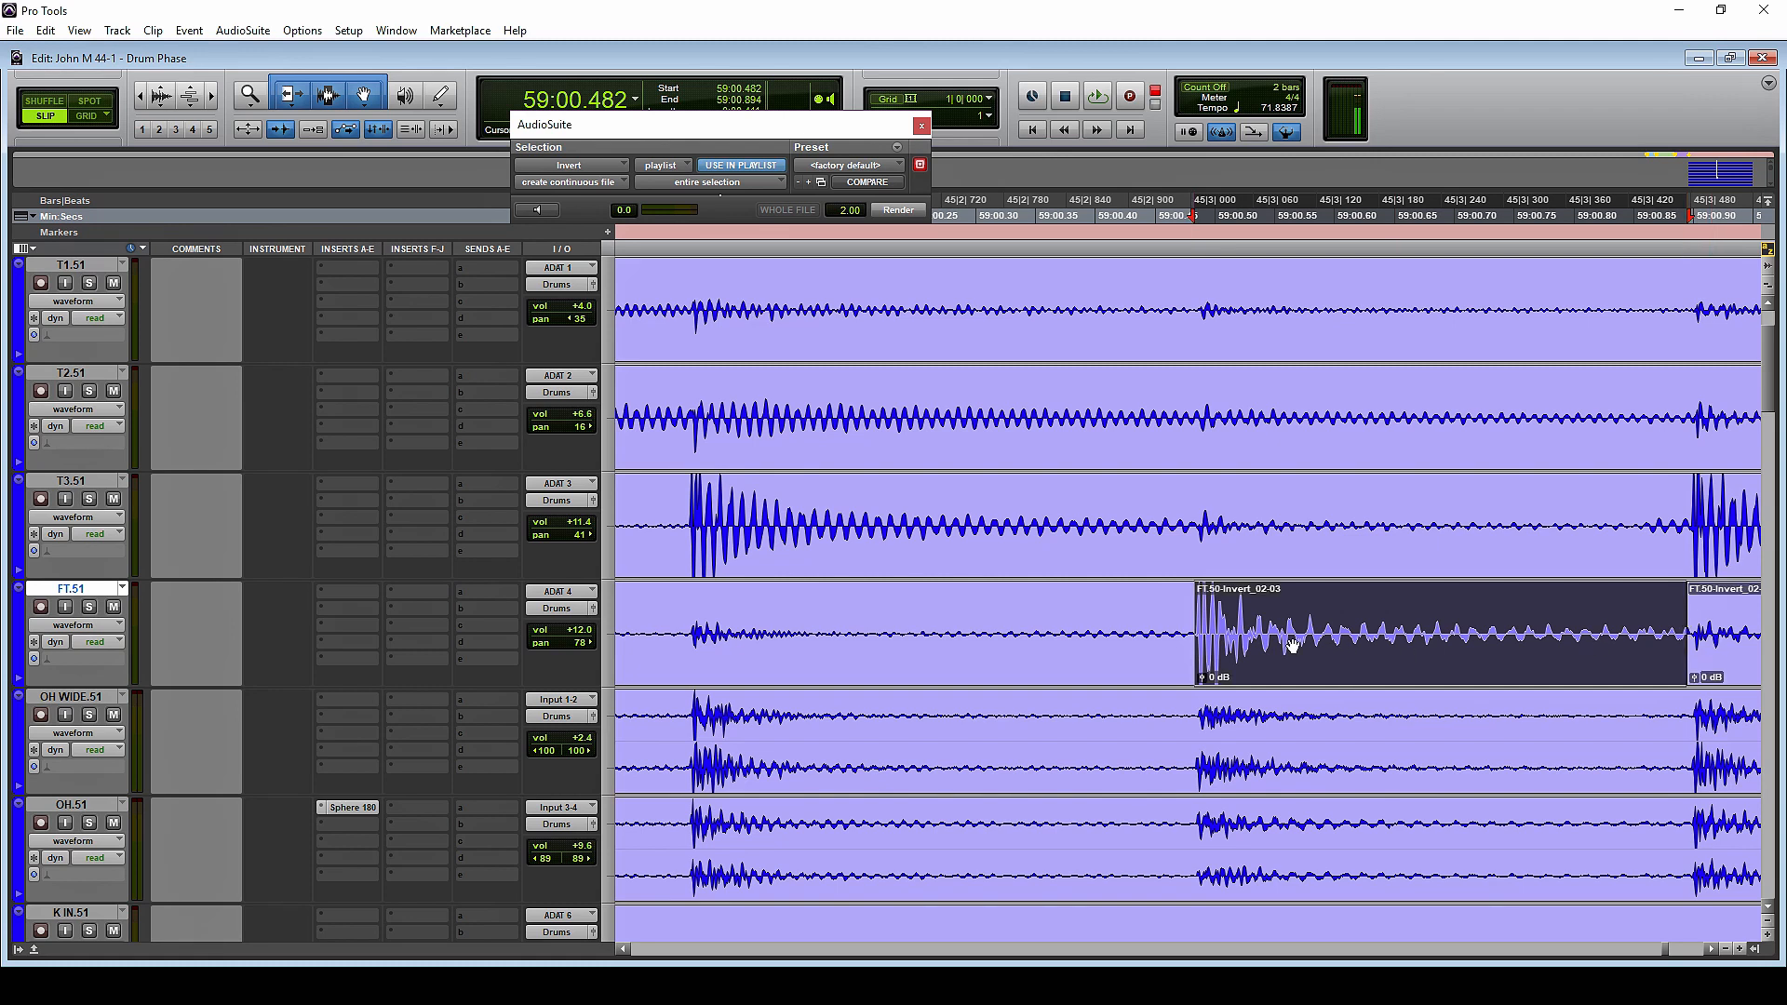
pyautogui.click(1137, 658)
pyautogui.press('Delete')
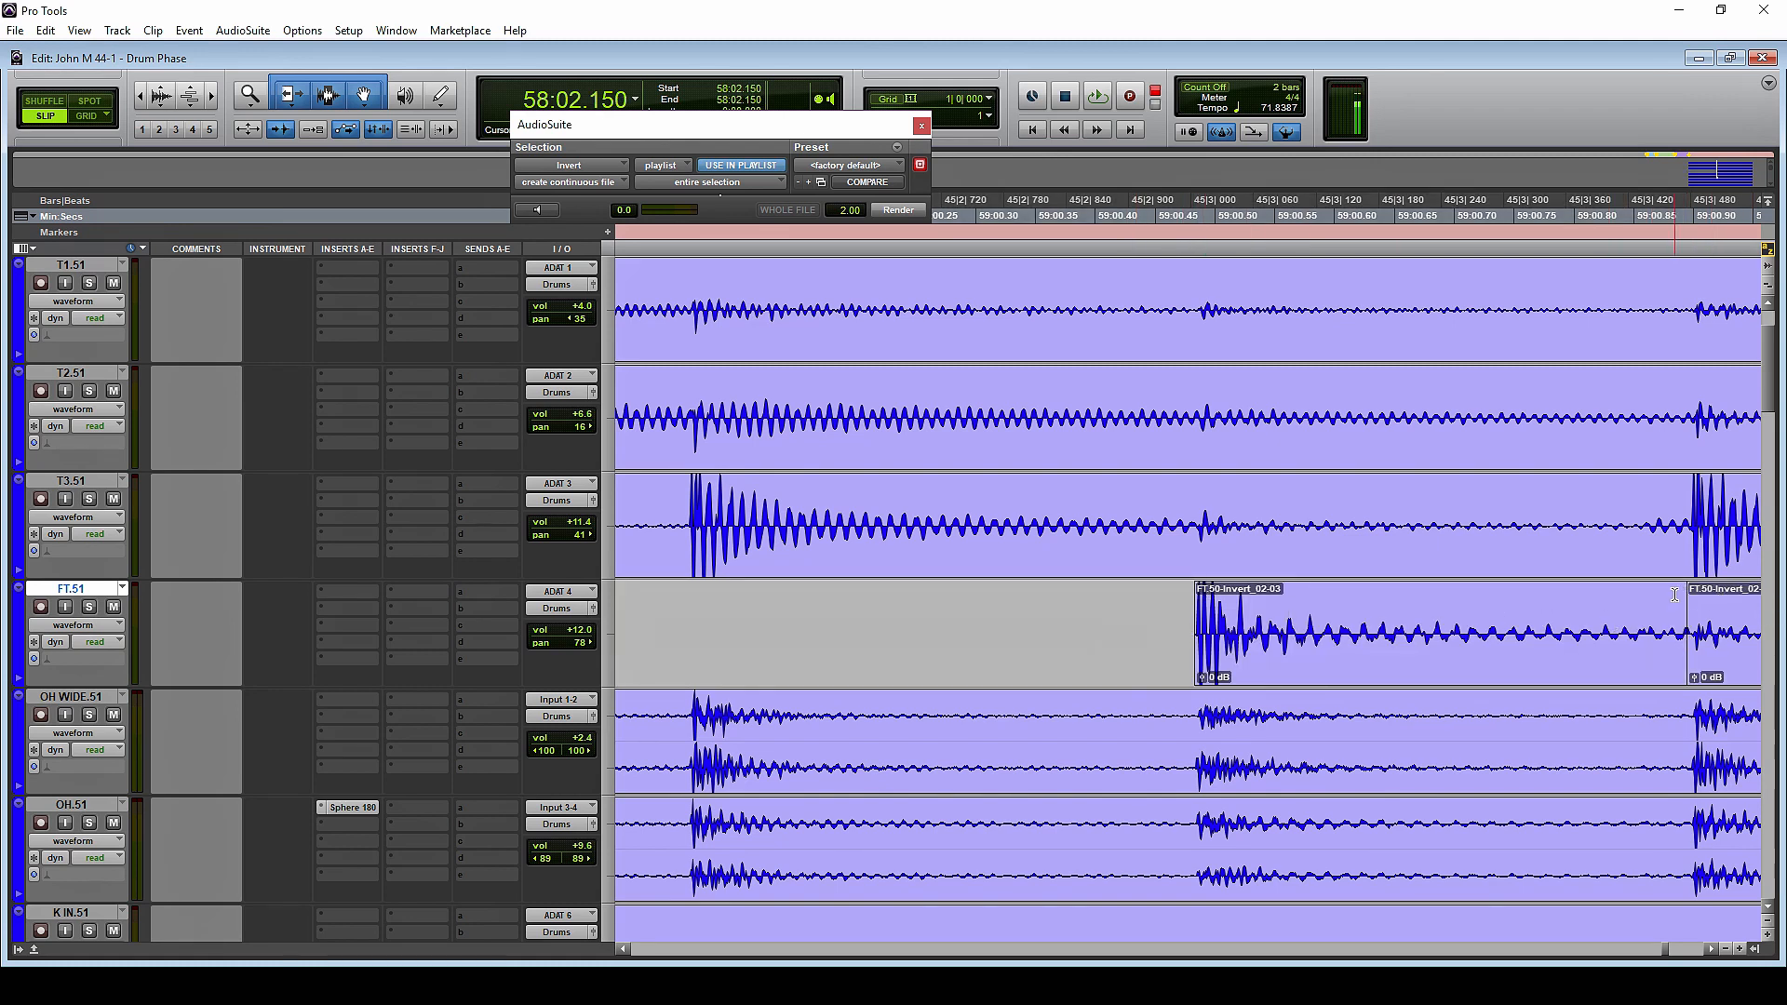
# Add a fade-out to the separated FT.51 hit from 59:00.632 to 59:00.894
pyautogui.moveTo(1677, 594); pyautogui.dragTo(1375, 596)
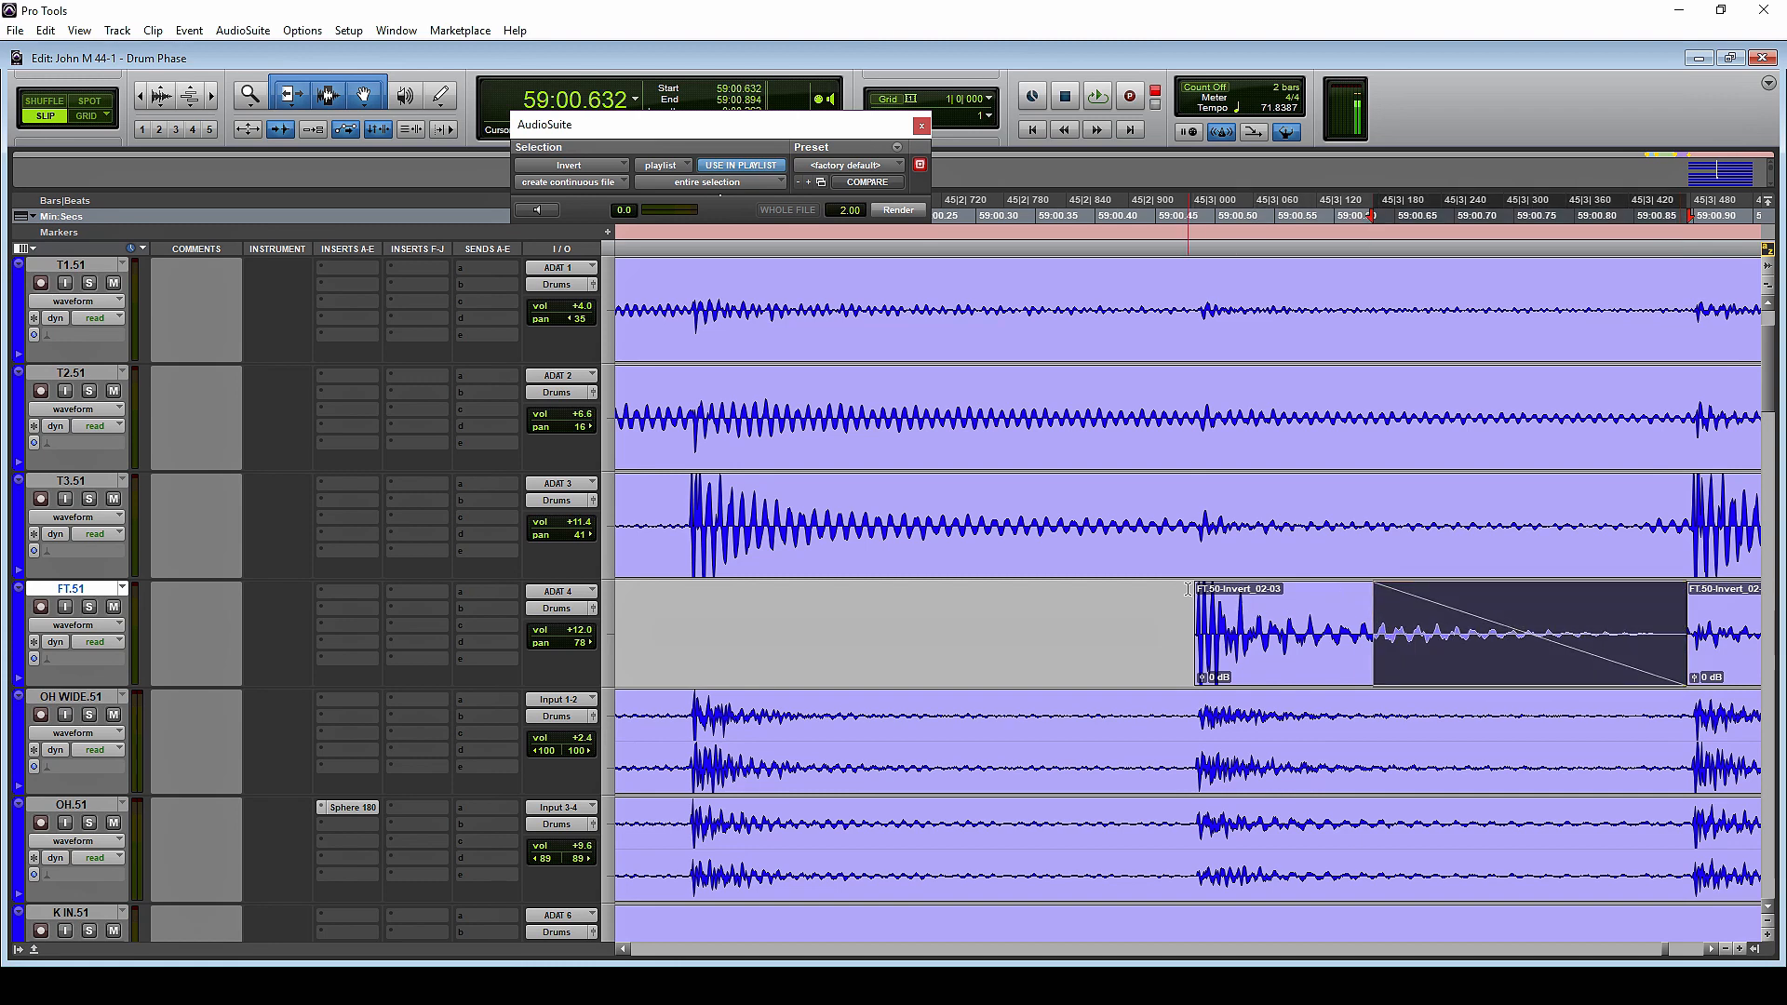
pyautogui.click(1187, 590)
pyautogui.click(1169, 610)
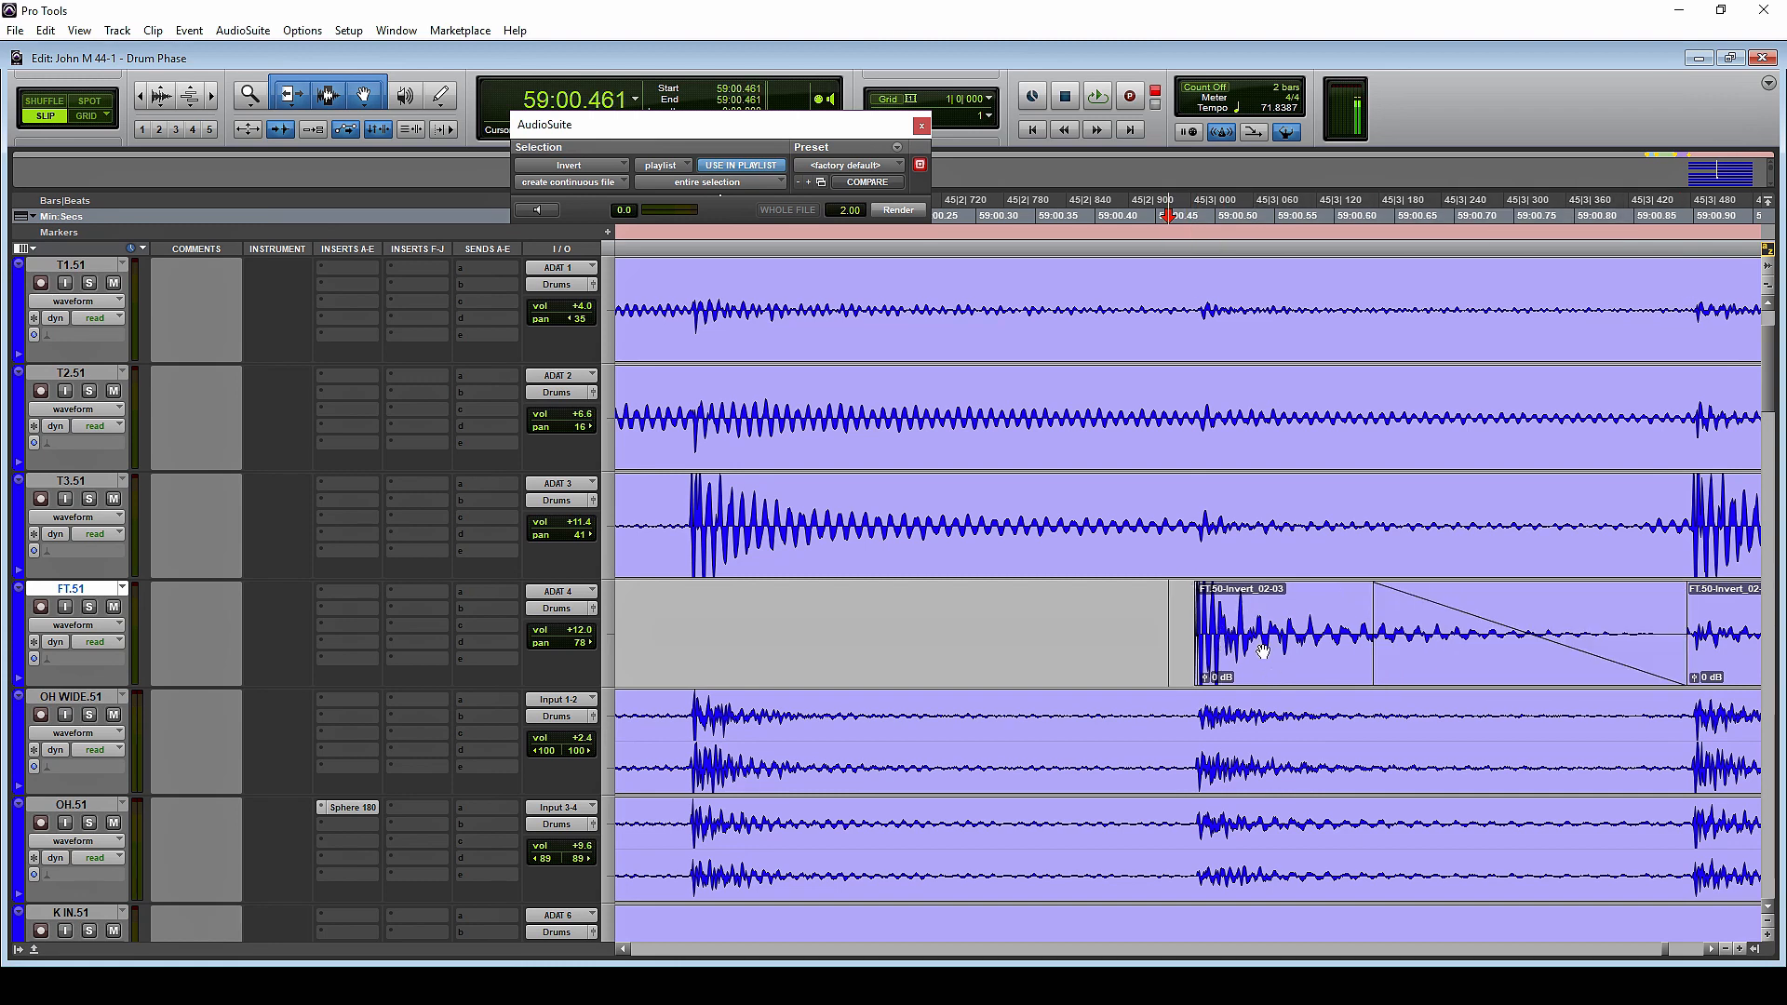
# Try deleting the T3.51 bleed during the floor tom hit from 59:00.477, and undo the trial edits on T3.51 and FT.51
pyautogui.moveTo(1187, 521); pyautogui.dragTo(1687, 529)
pyautogui.press('Delete')
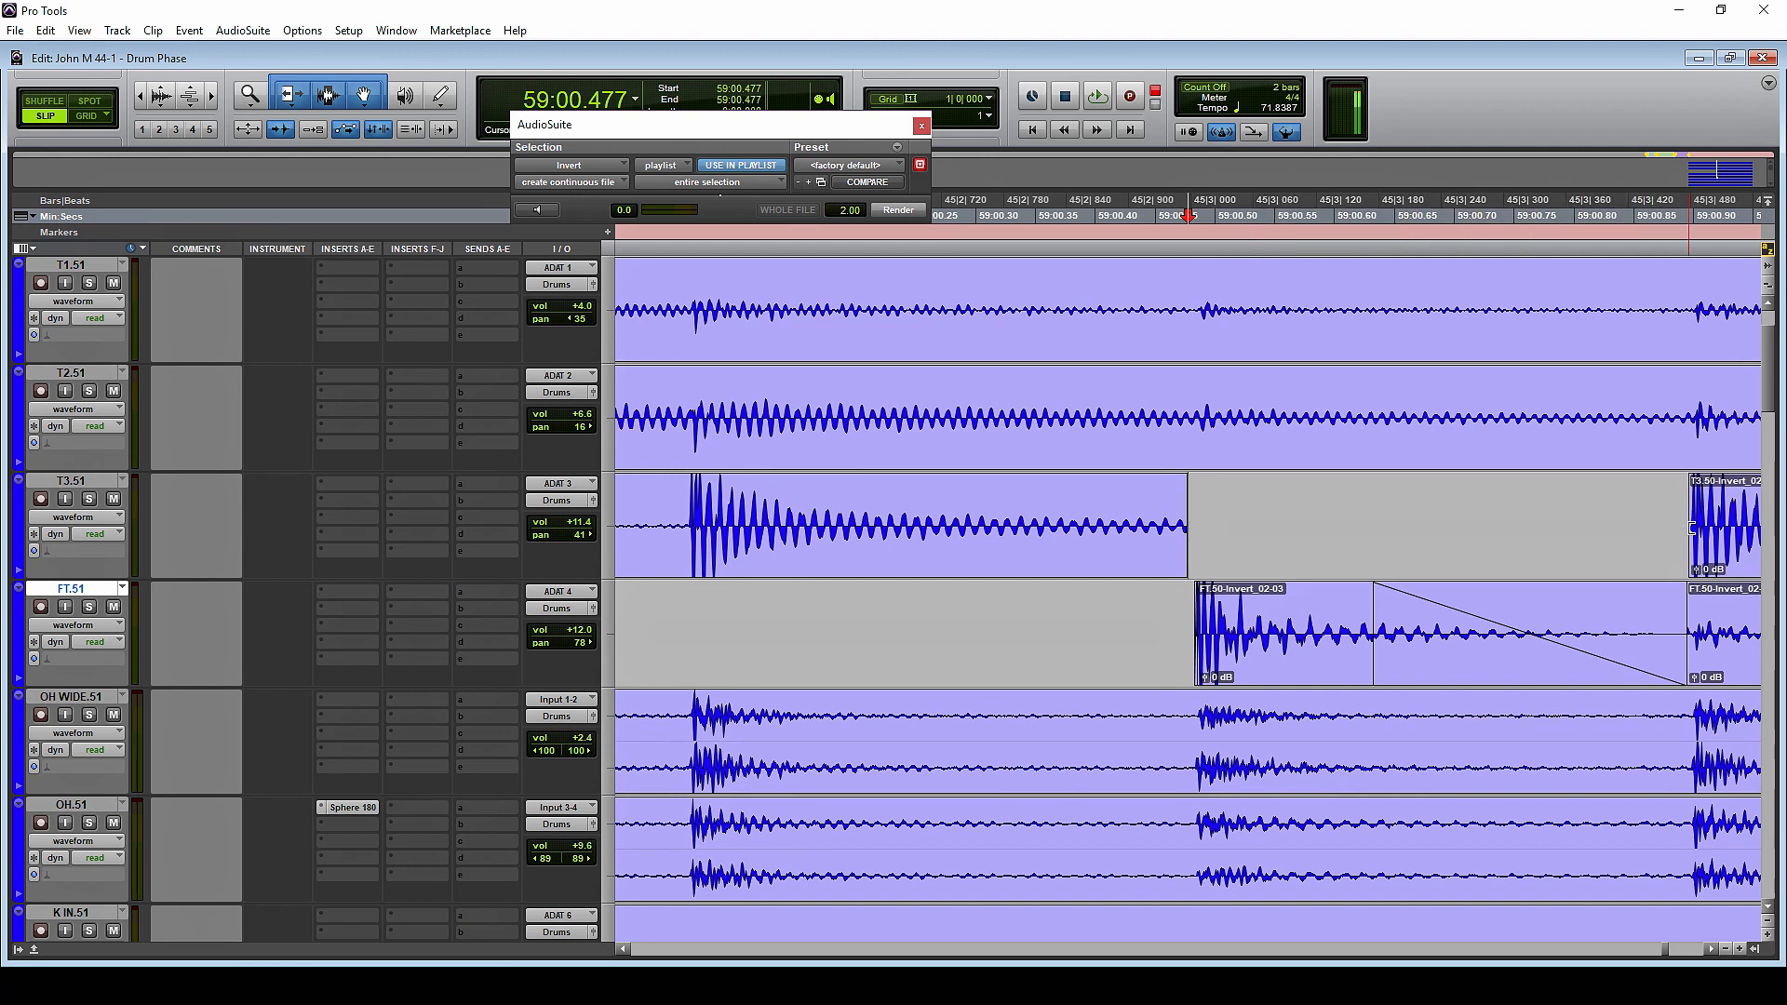
pyautogui.hotkey('ctrl', 'z')
pyautogui.hotkey('ctrl', 'z')
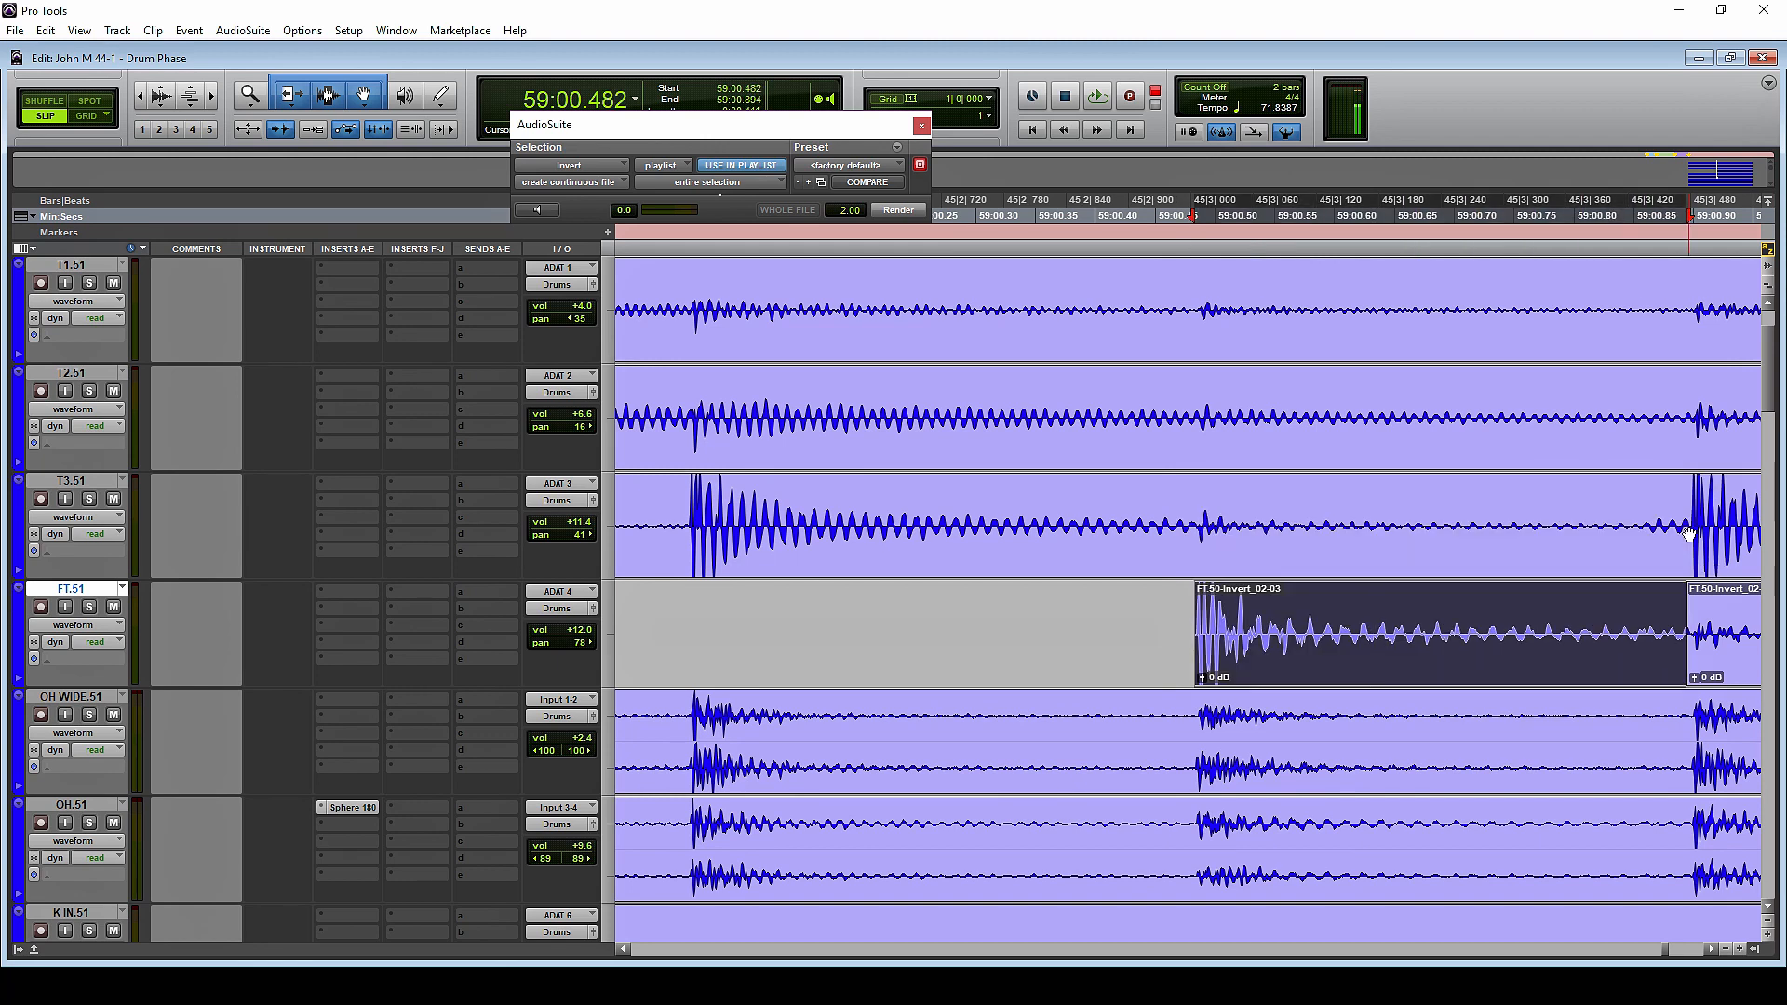
pyautogui.hotkey('ctrl', 'z')
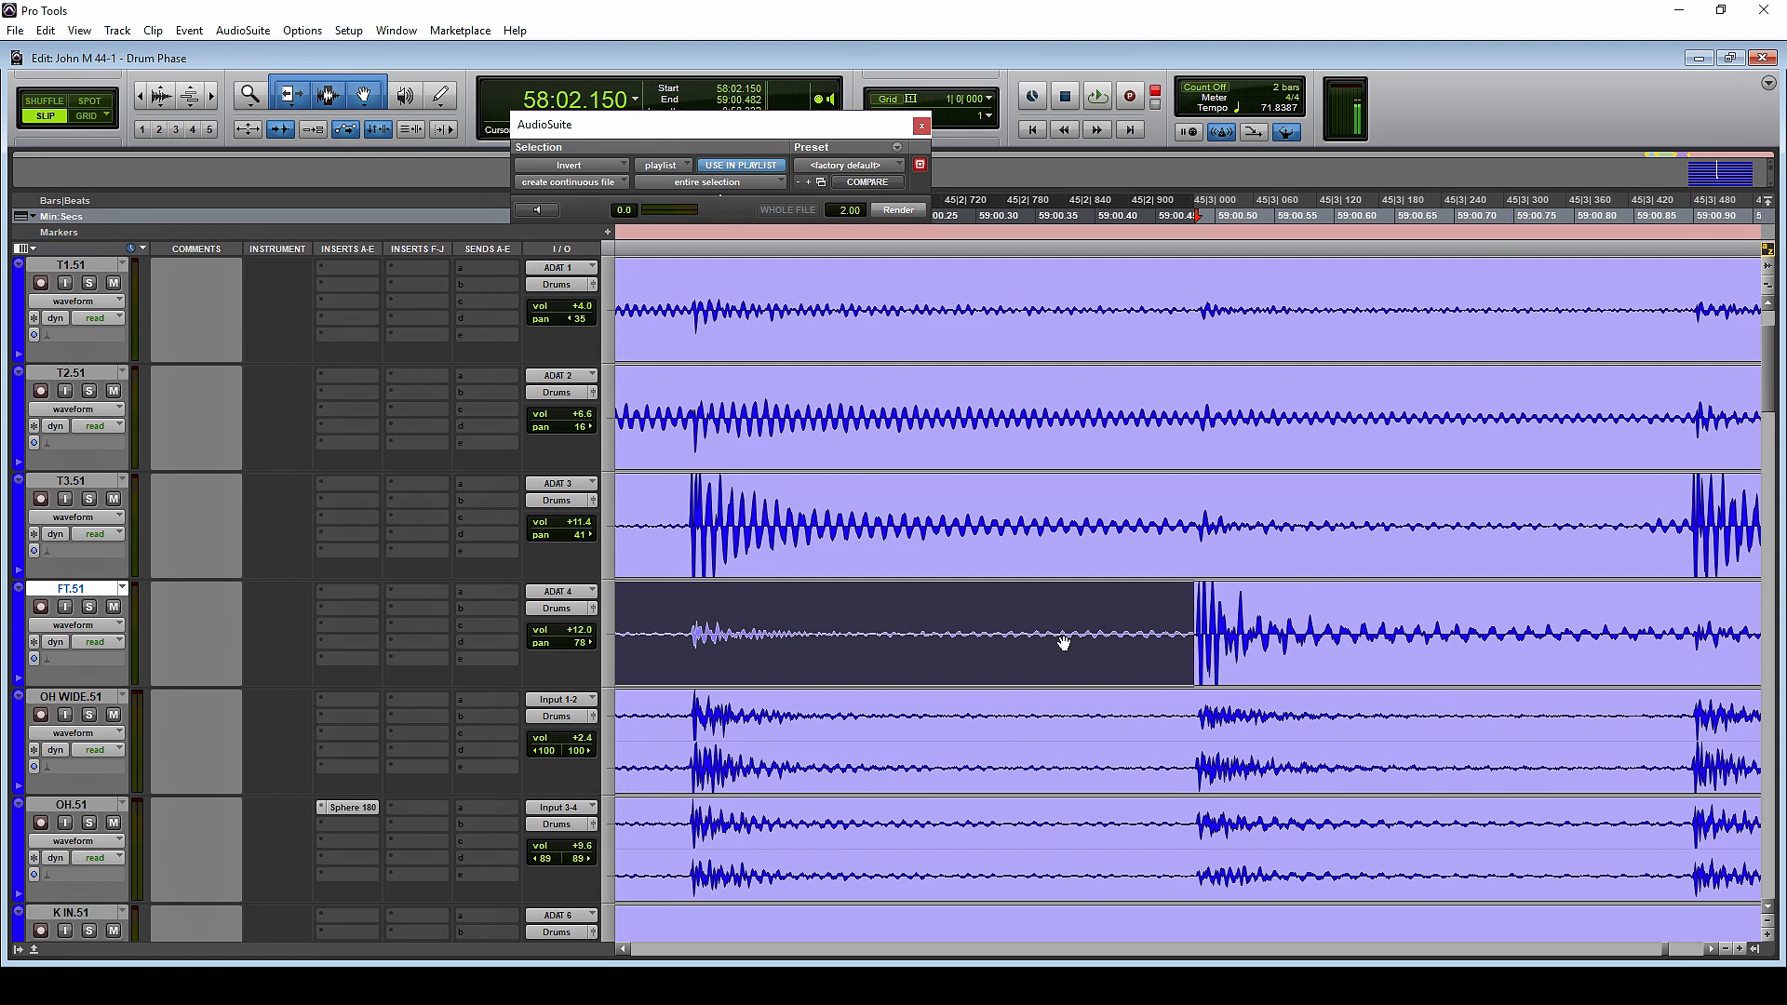
# Examine the T3.51 bleed around 59:00.493 against the floor tom hit on FT.51
pyautogui.hscroll(-3, 927, 726)
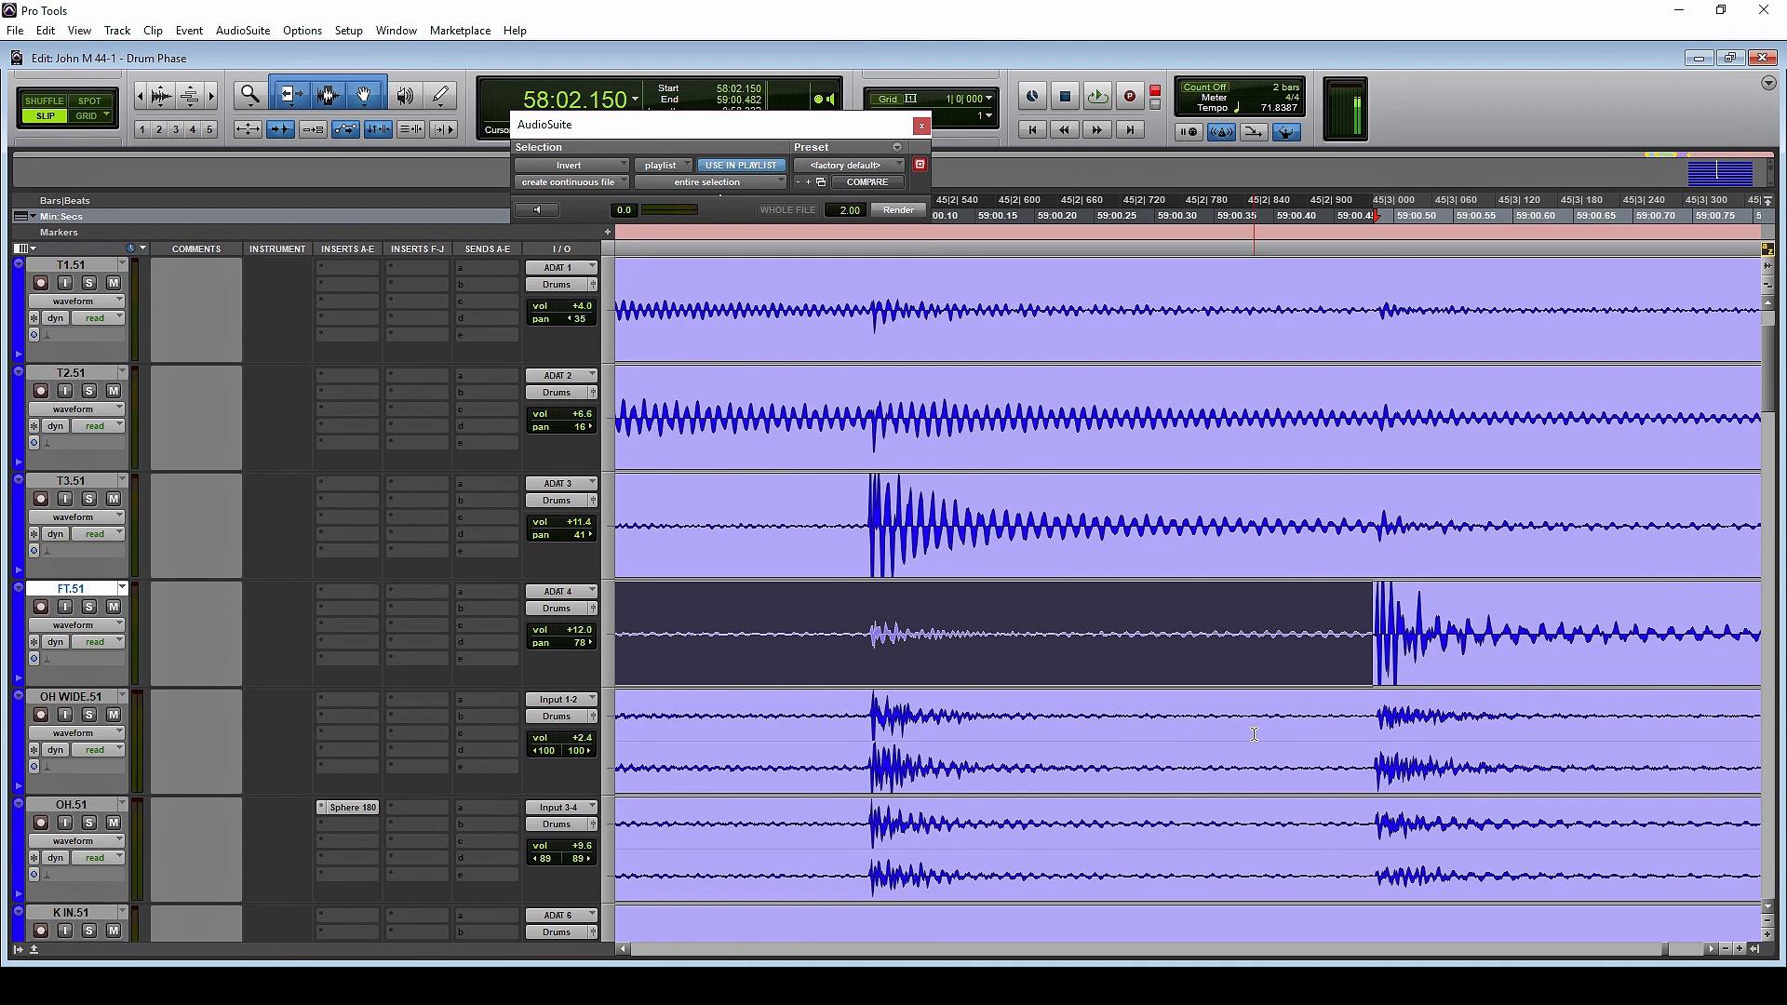
pyautogui.click(1386, 557)
pyautogui.click(1406, 524)
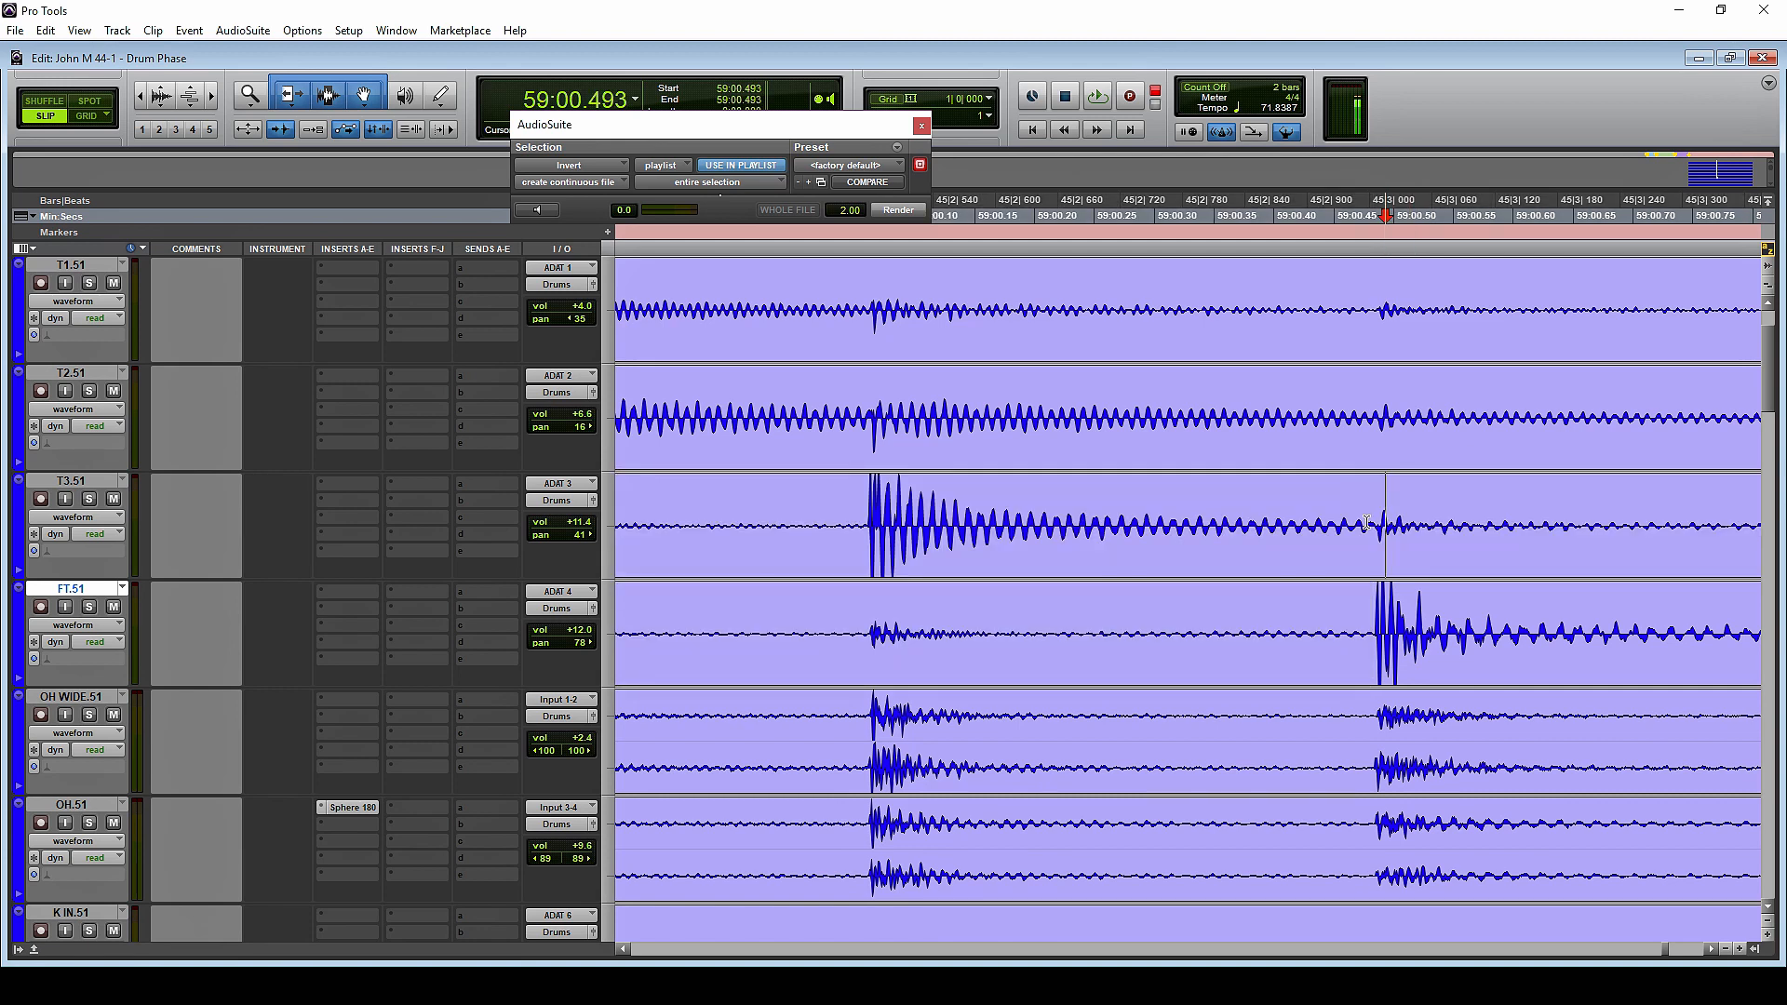
pyautogui.click(1379, 519)
pyautogui.click(1381, 524)
pyautogui.press('t')
pyautogui.press('t')
pyautogui.press('t')
pyautogui.press('t')
pyautogui.press('t')
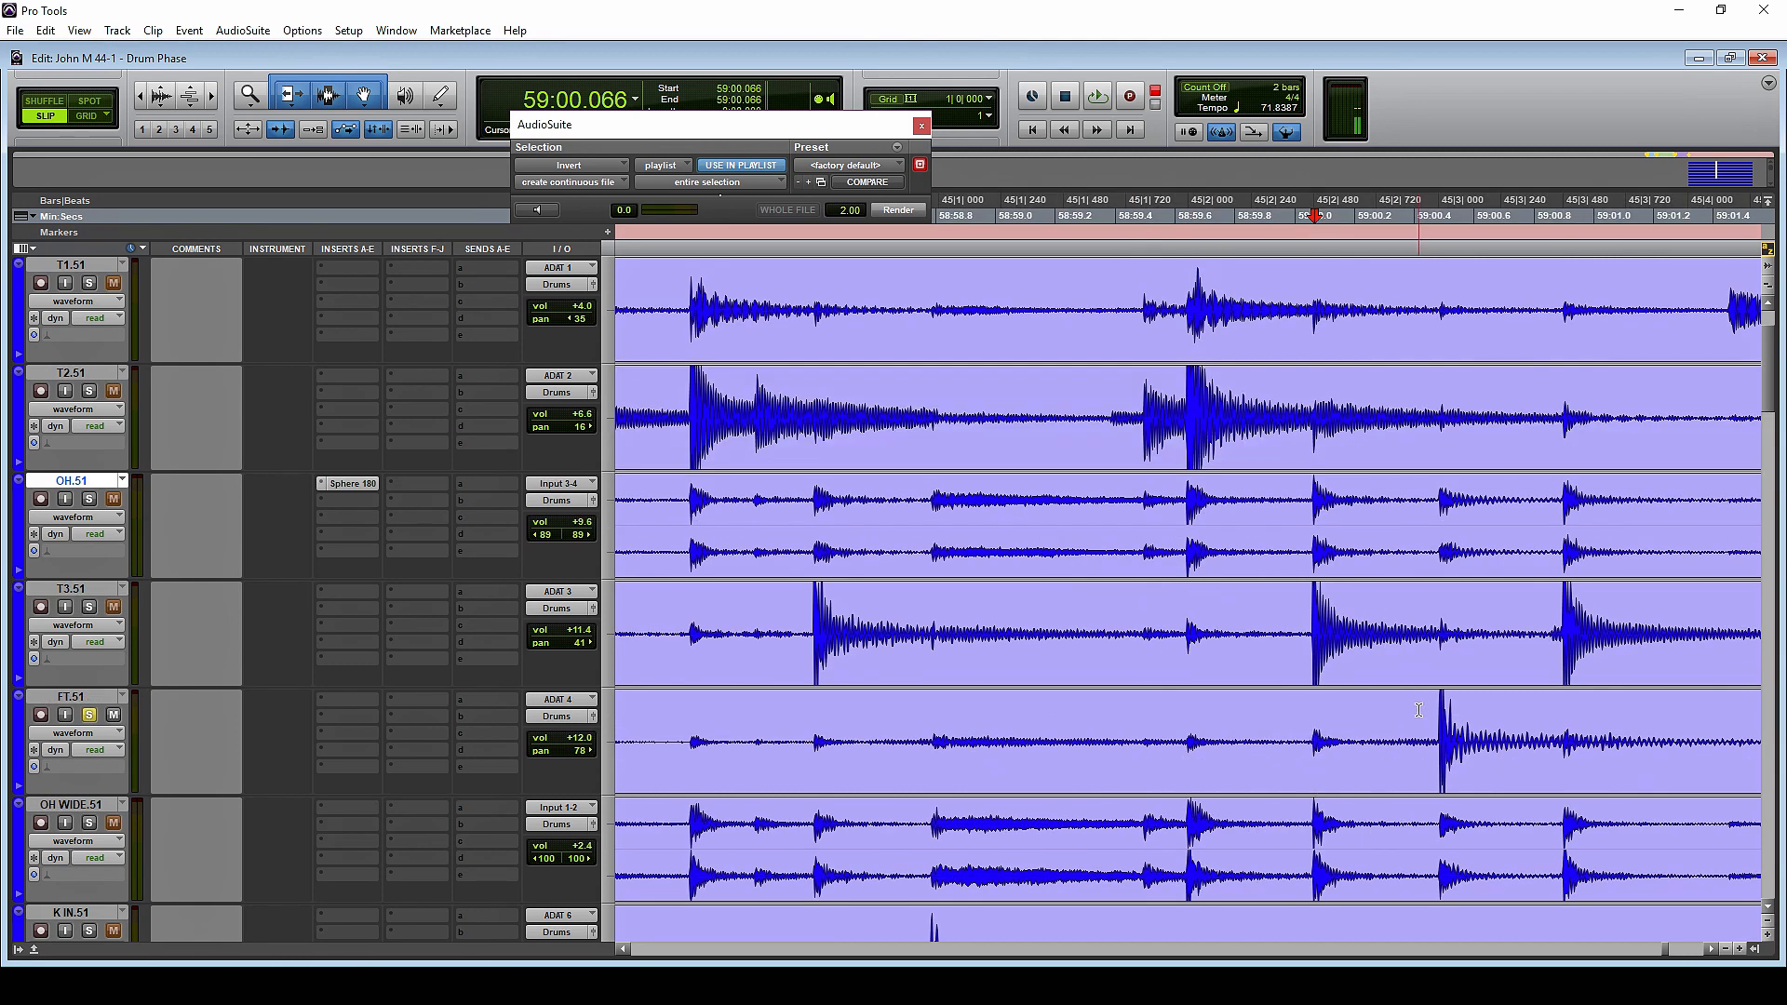
# Play the soloed FT.51 hit from 59:00.415 to 59:01.043
pyautogui.moveTo(1420, 742); pyautogui.dragTo(1607, 742)
pyautogui.press('space')
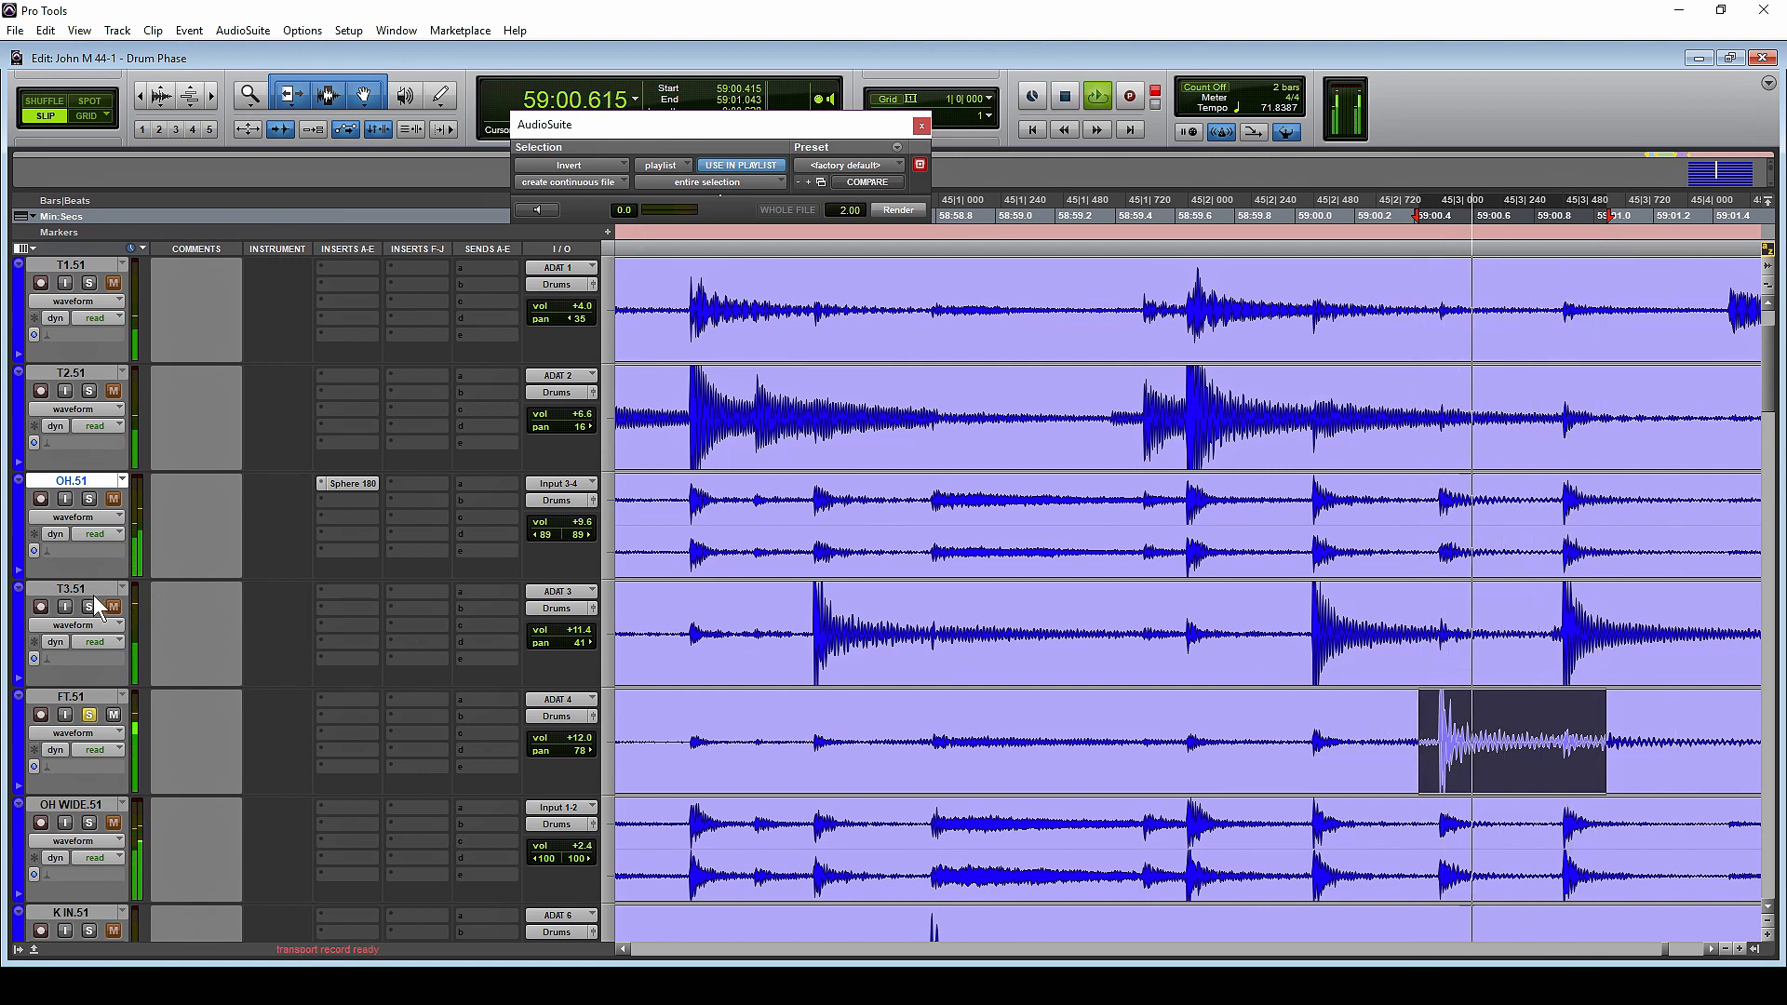
pyautogui.press('space')
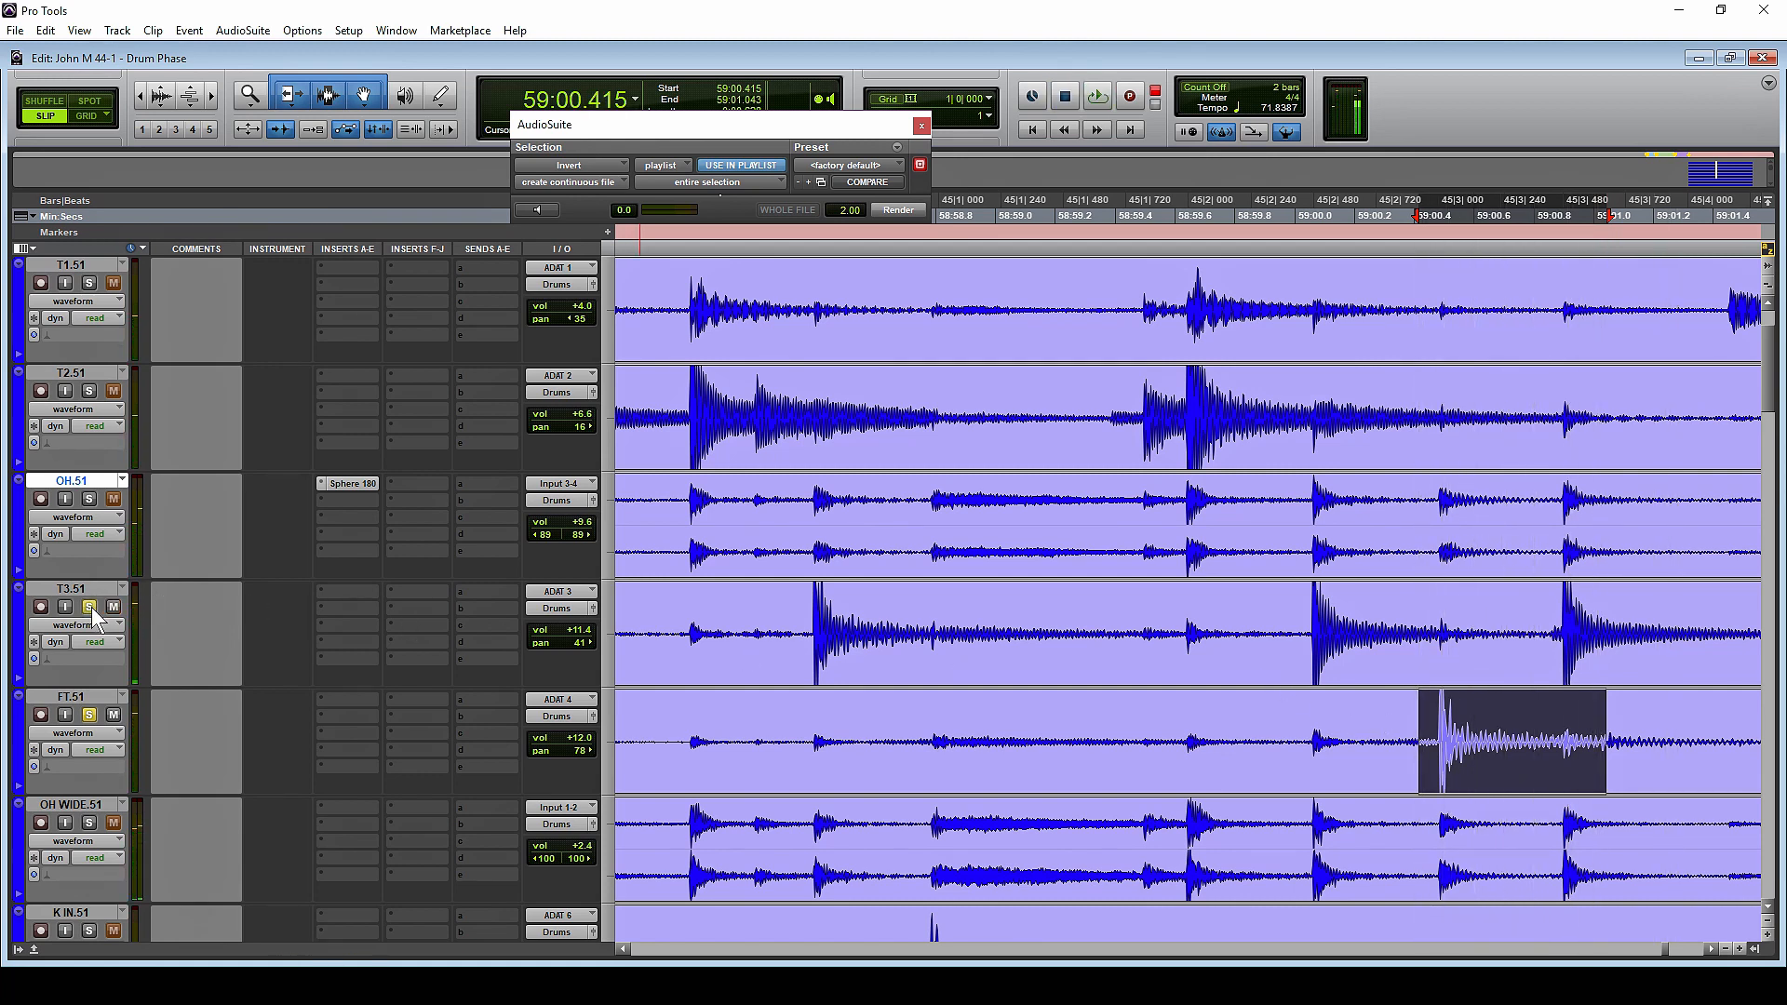
# Replay the selected floor tom hit repeatedly, comparing the sound with T3.51 soloed alongside FT.51 and without it
pyautogui.press('space')
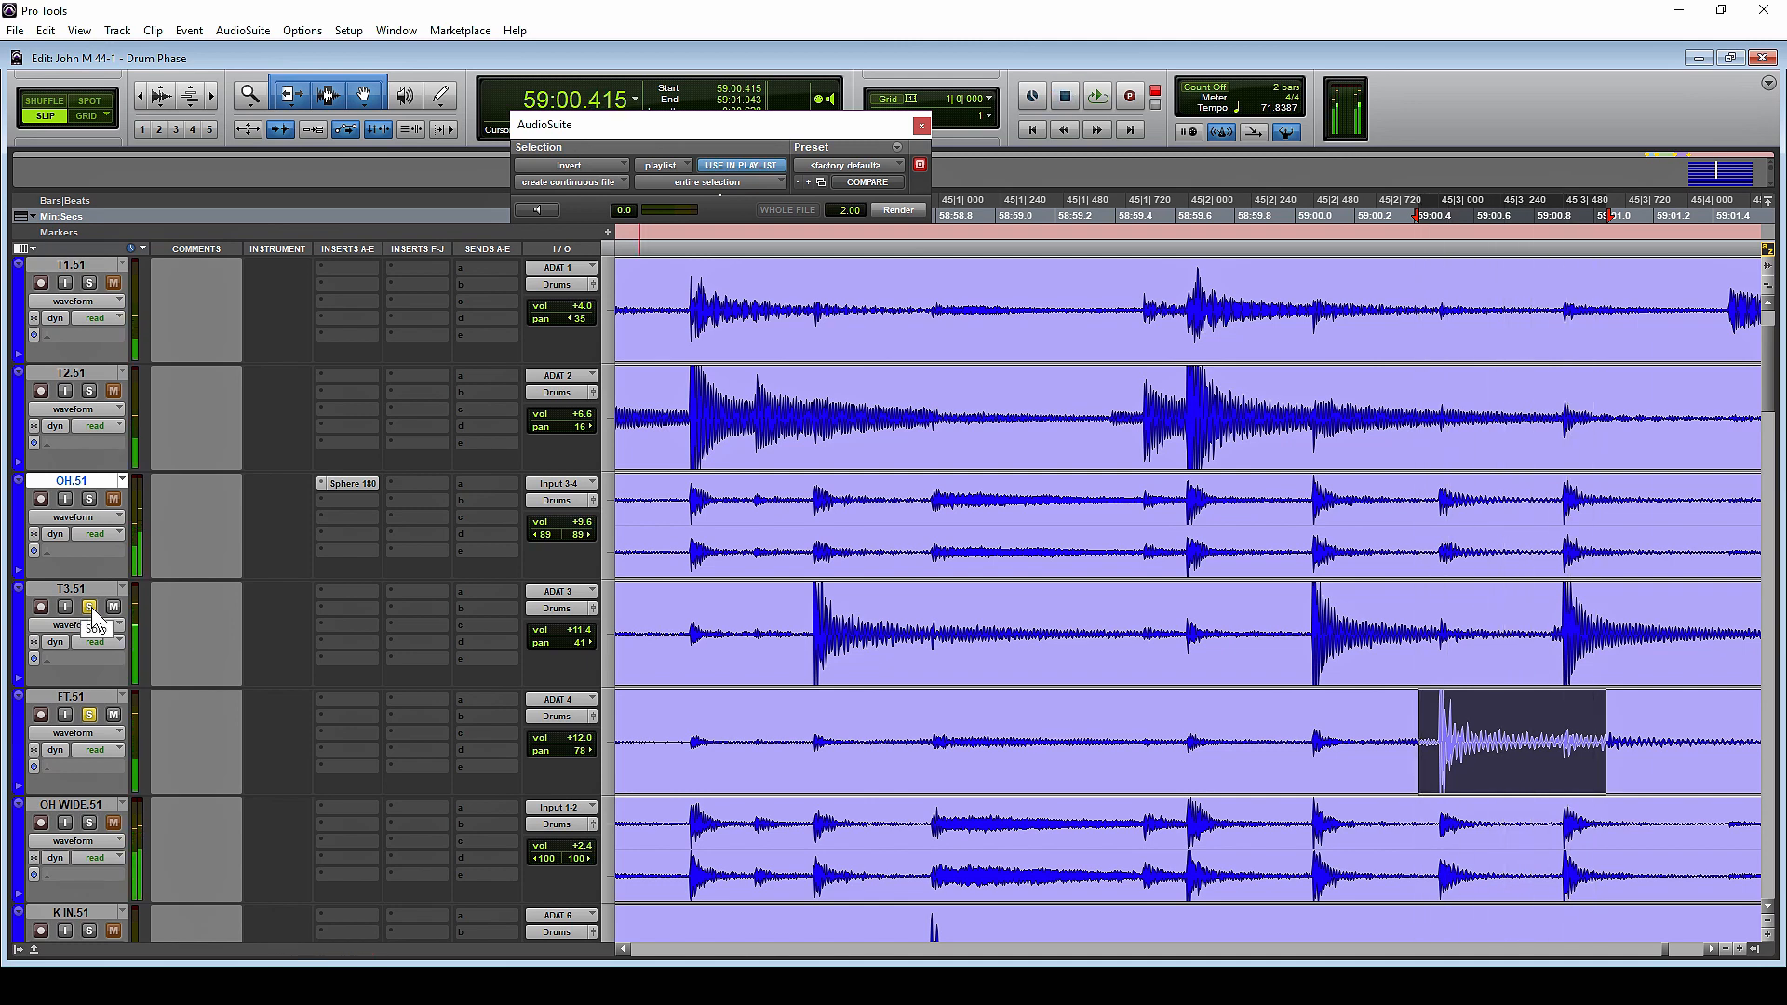
pyautogui.press('space')
pyautogui.press('space')
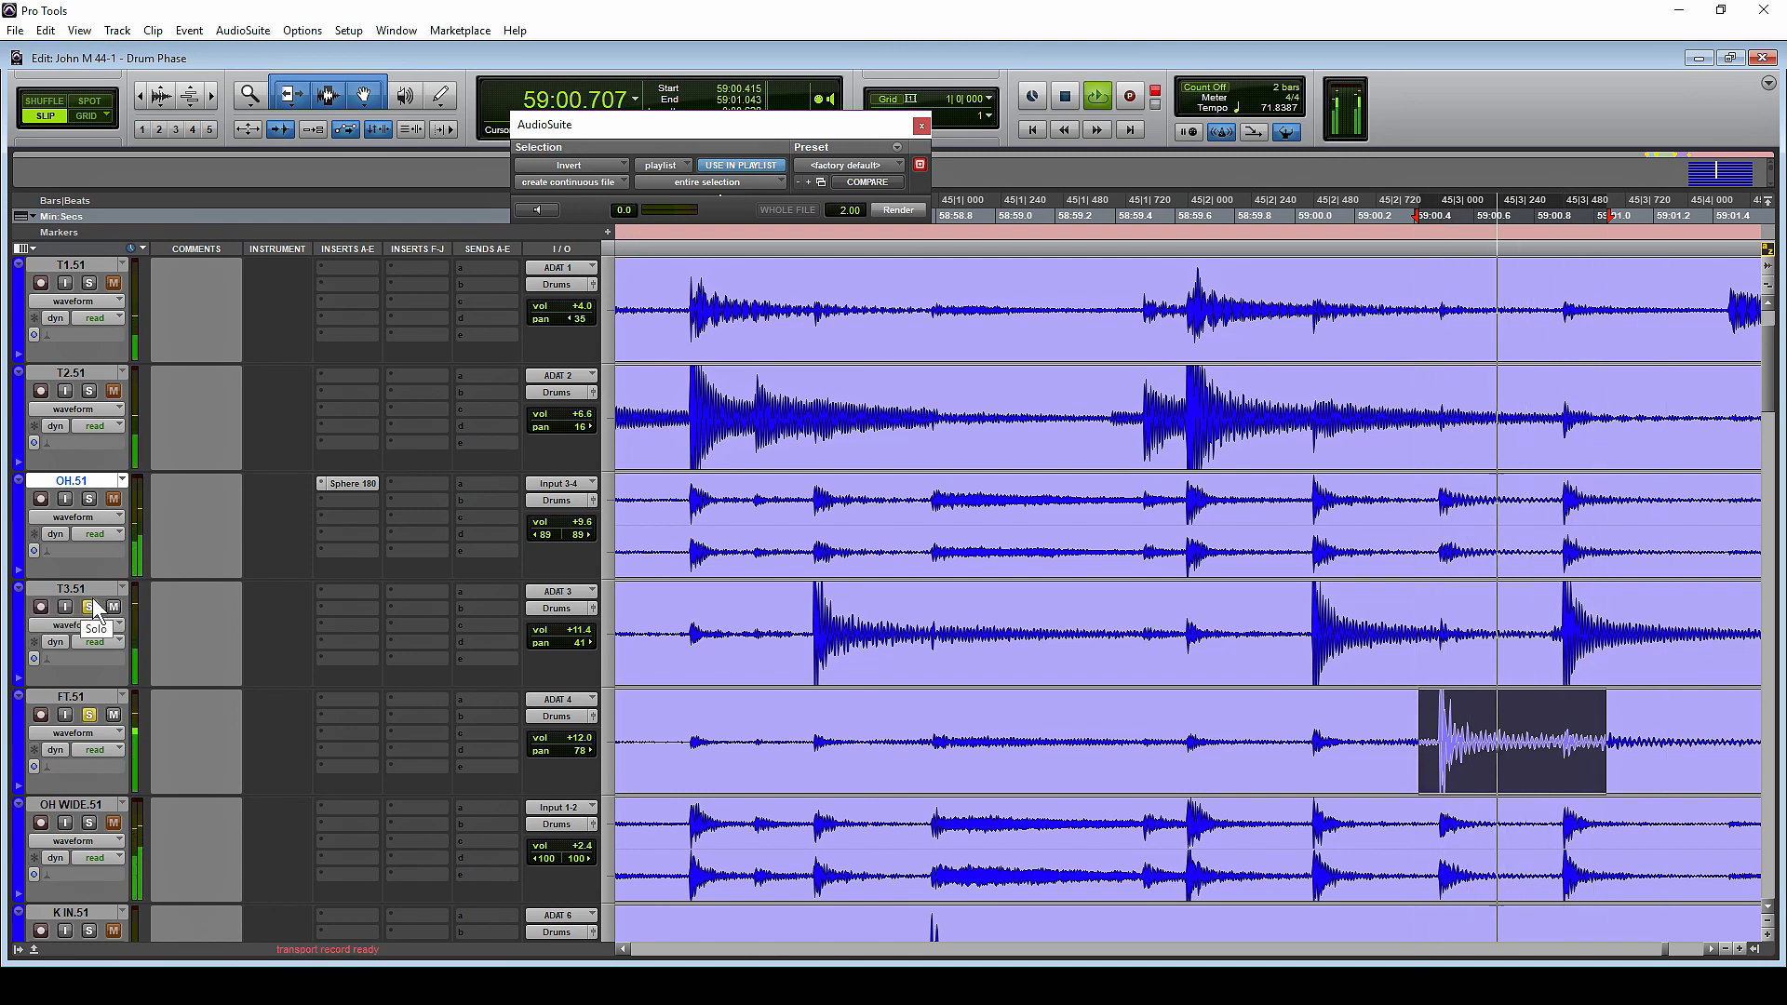
pyautogui.press('space')
pyautogui.press('space')
pyautogui.click(89, 607)
pyautogui.press('space')
pyautogui.press('space')
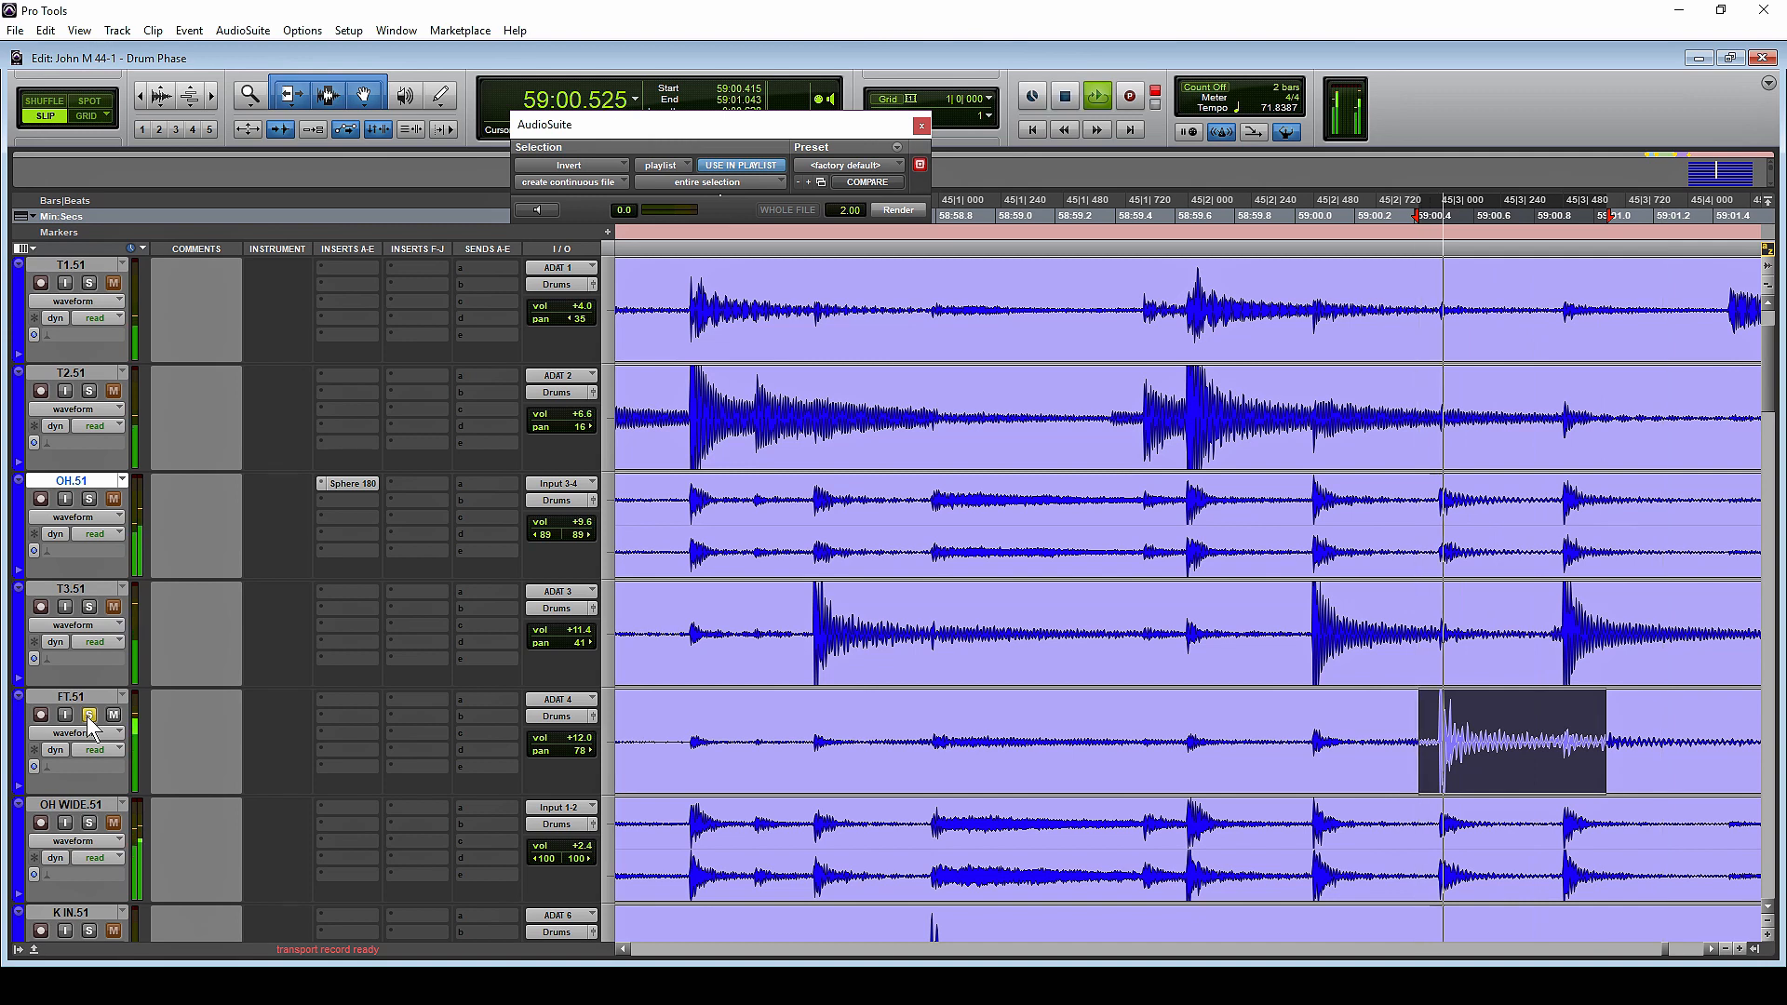
pyautogui.press('space')
# Play the drums from 58:59.229 through the floor tom hit on FT.51
pyautogui.press('space')
pyautogui.press('space')
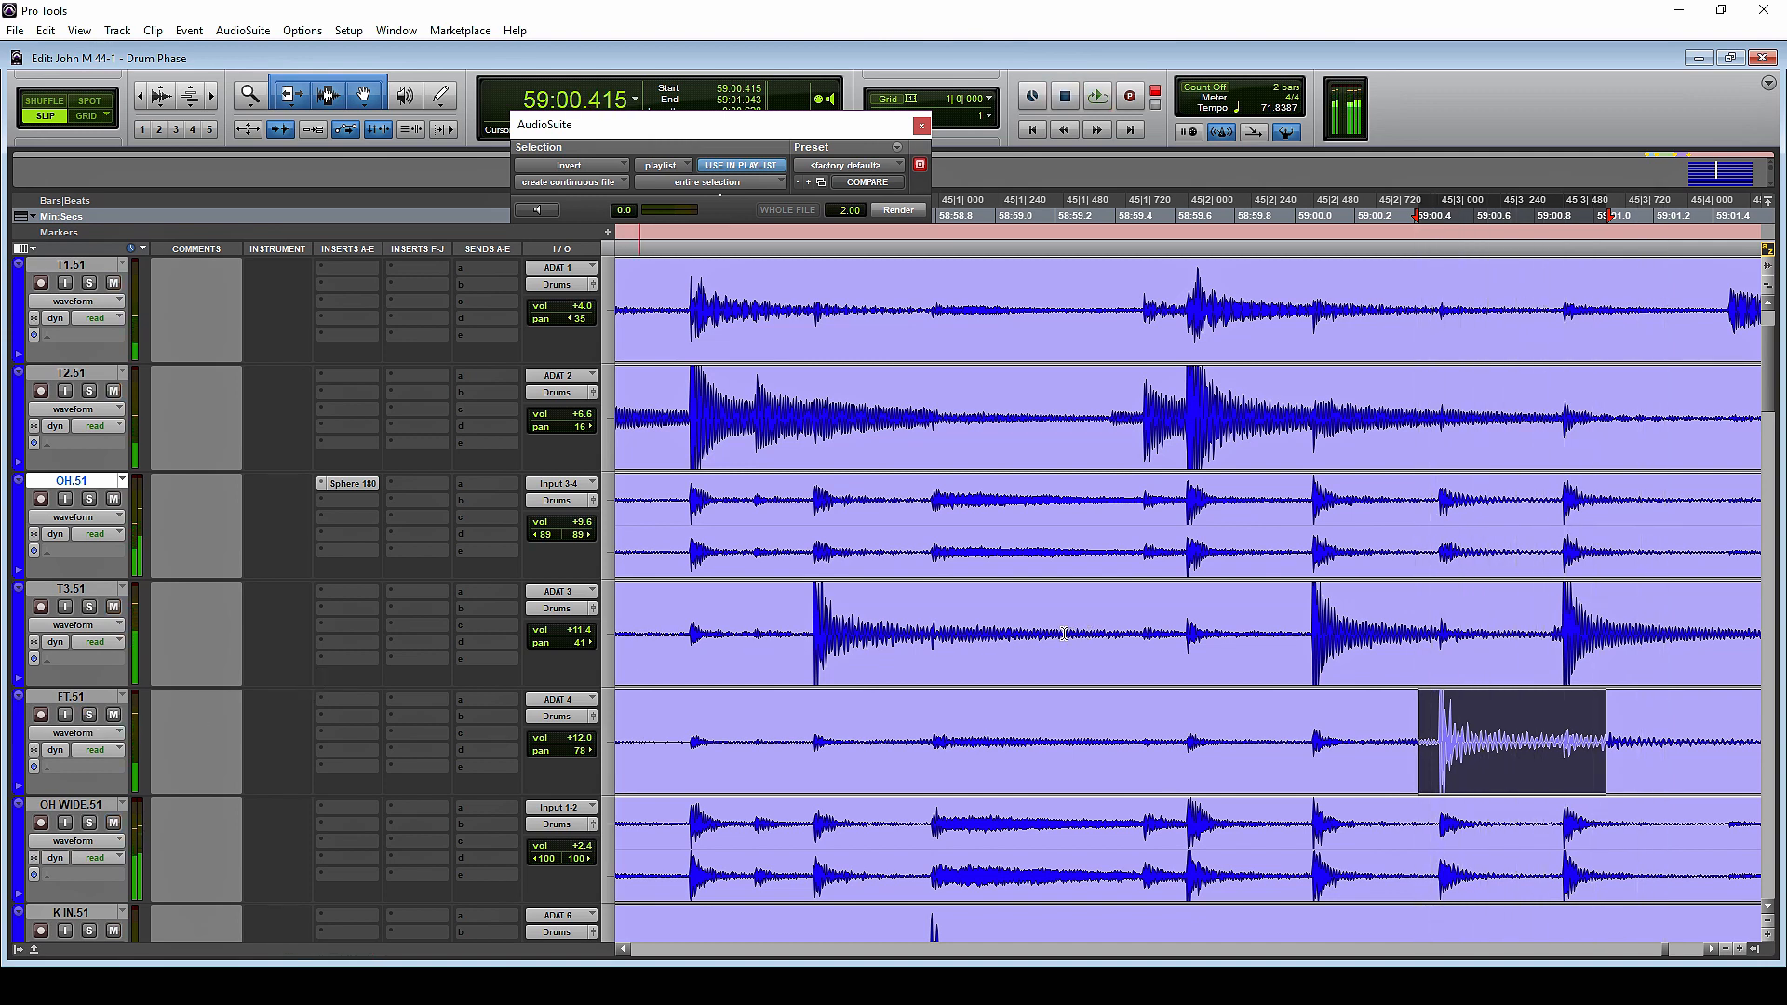
pyautogui.click(1064, 635)
pyautogui.press('space')
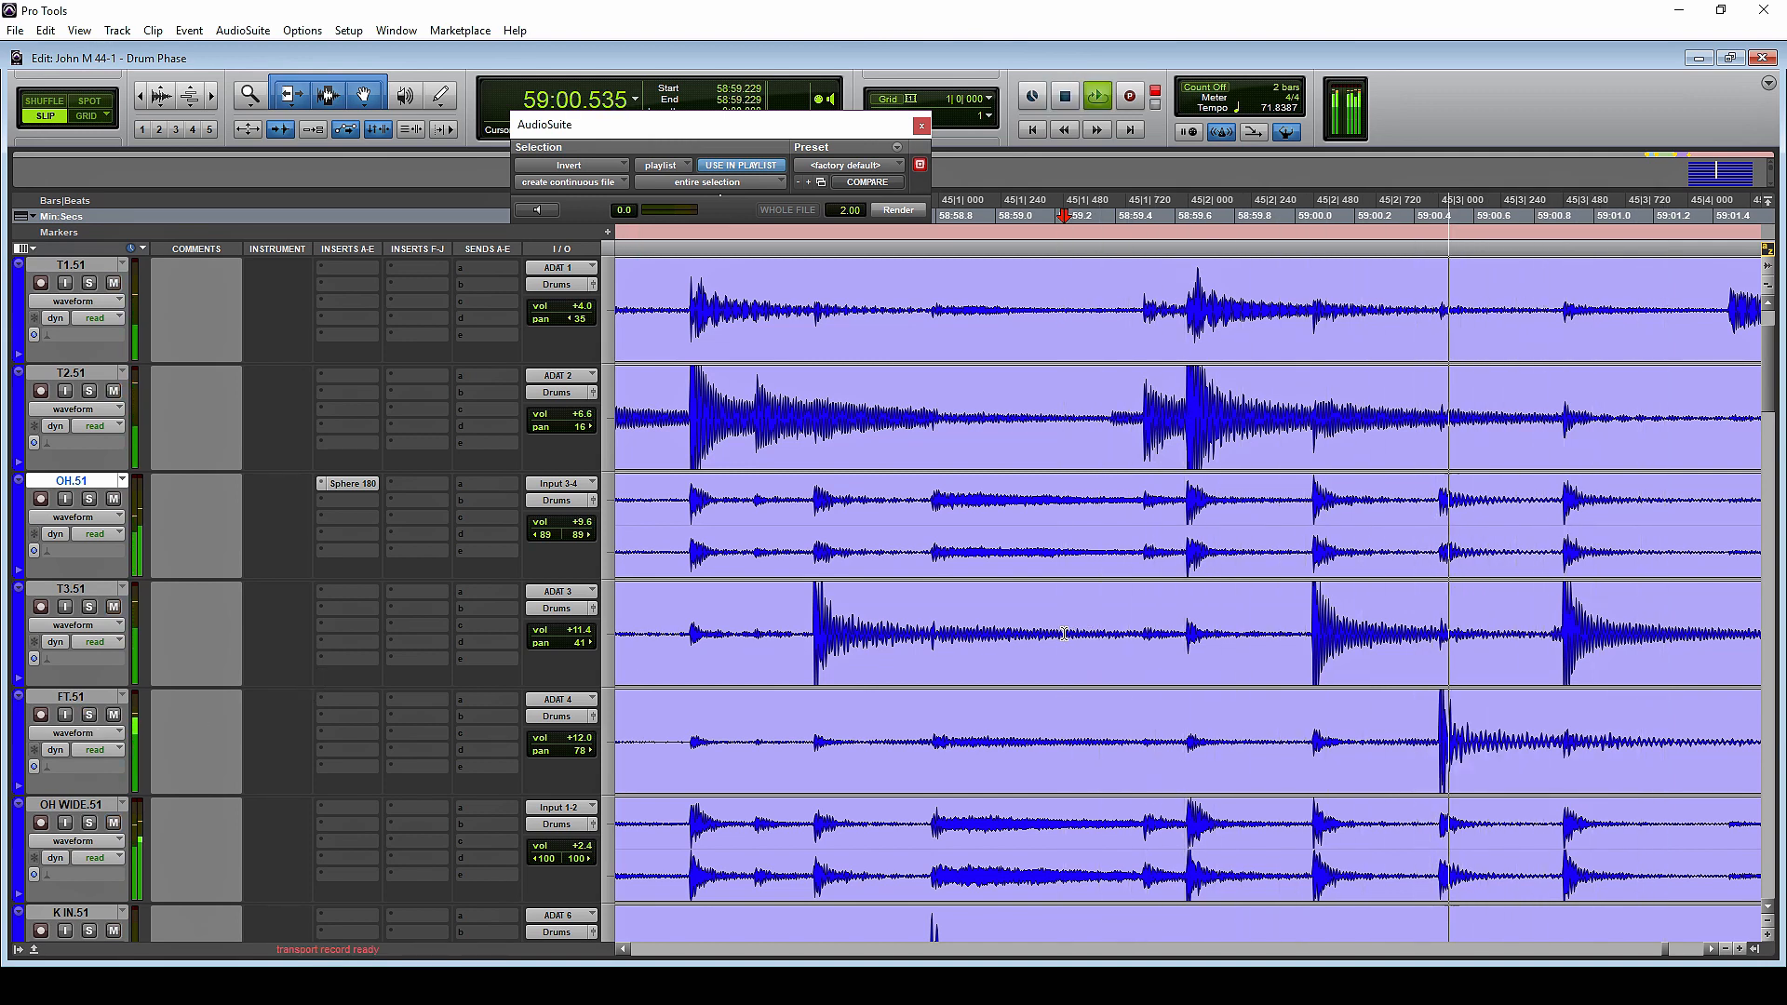
pyautogui.press('space')
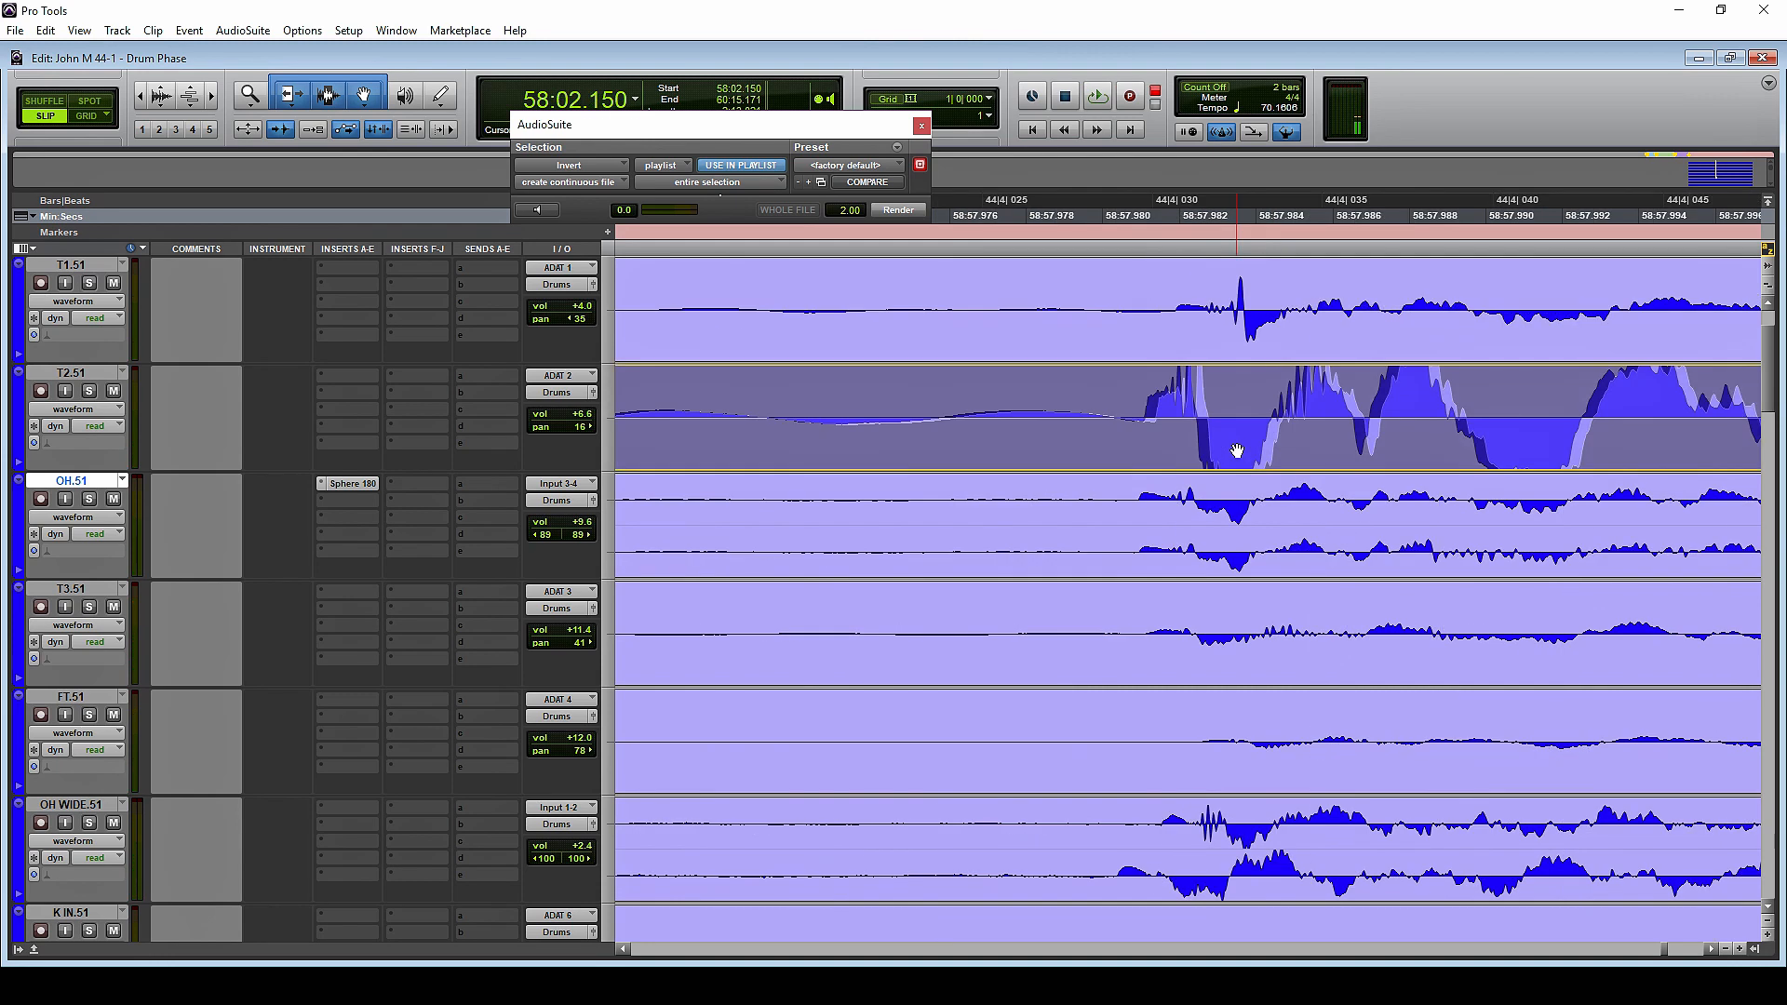
# Examine the T2.51 tom hit around 58:57.980 against its bleed on the neighbouring drum tracks
pyautogui.moveTo(1236, 451); pyautogui.dragTo(1230, 450)
pyautogui.press('r')
pyautogui.press('r')
pyautogui.press('r')
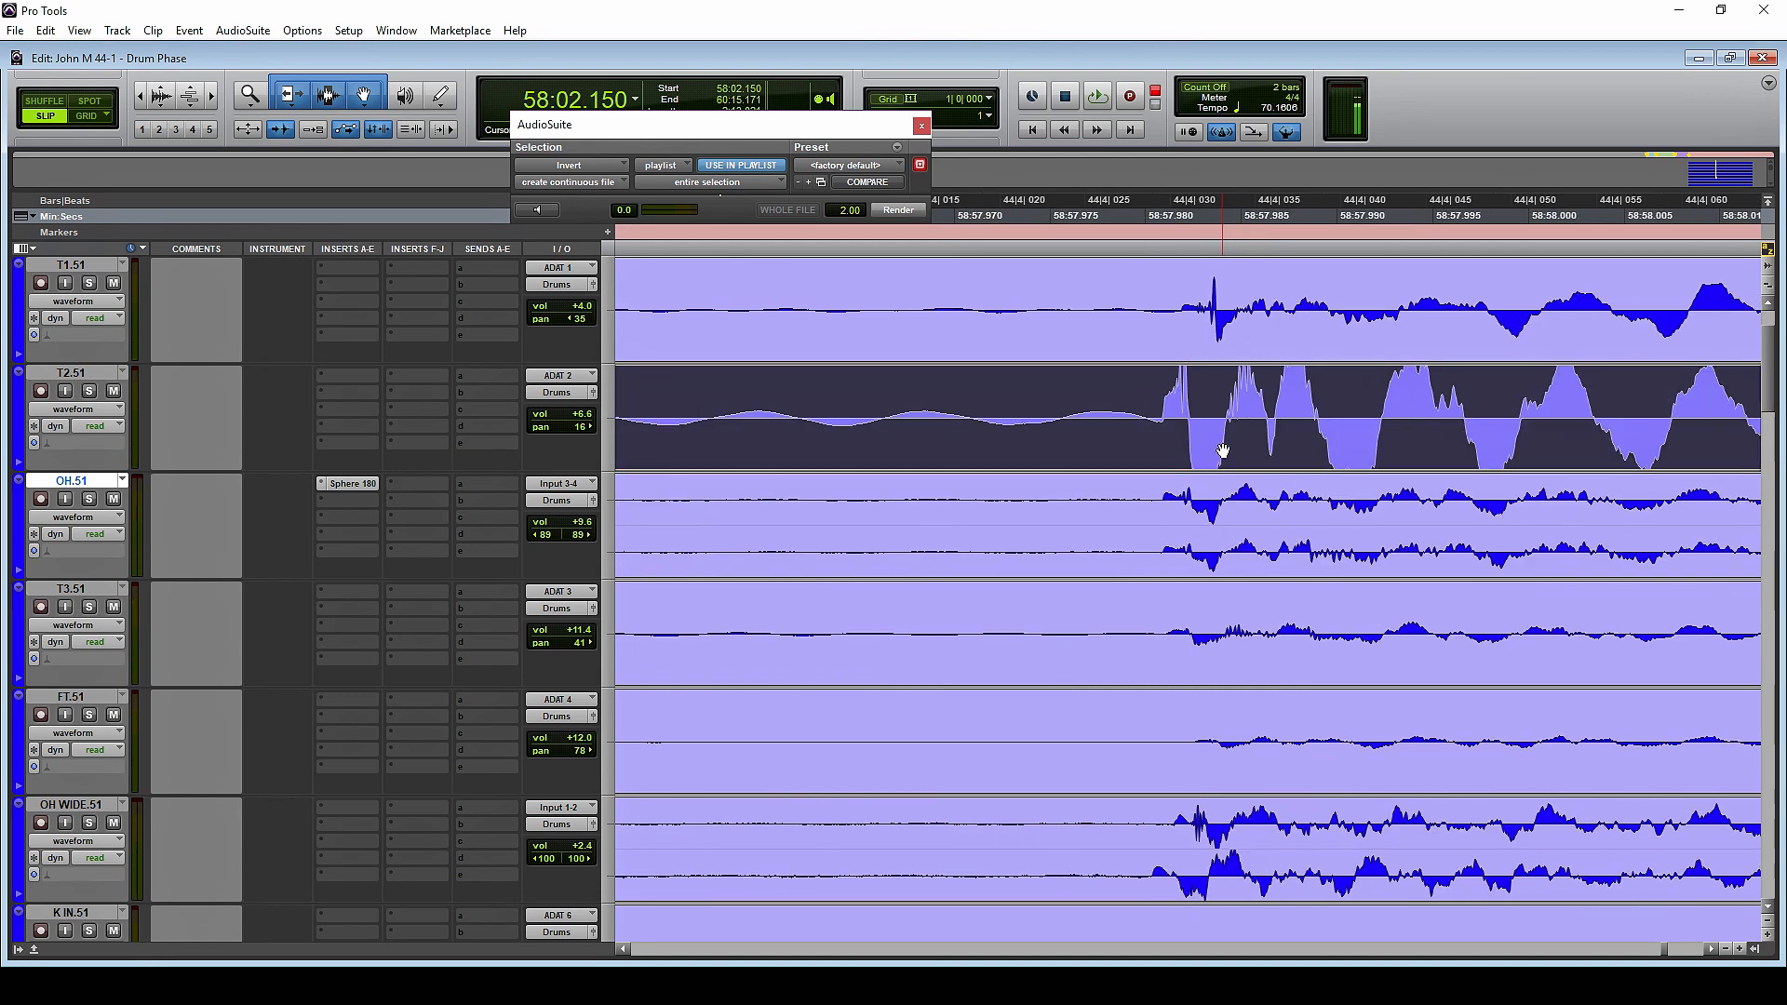
pyautogui.scroll(1, 1110, 427)
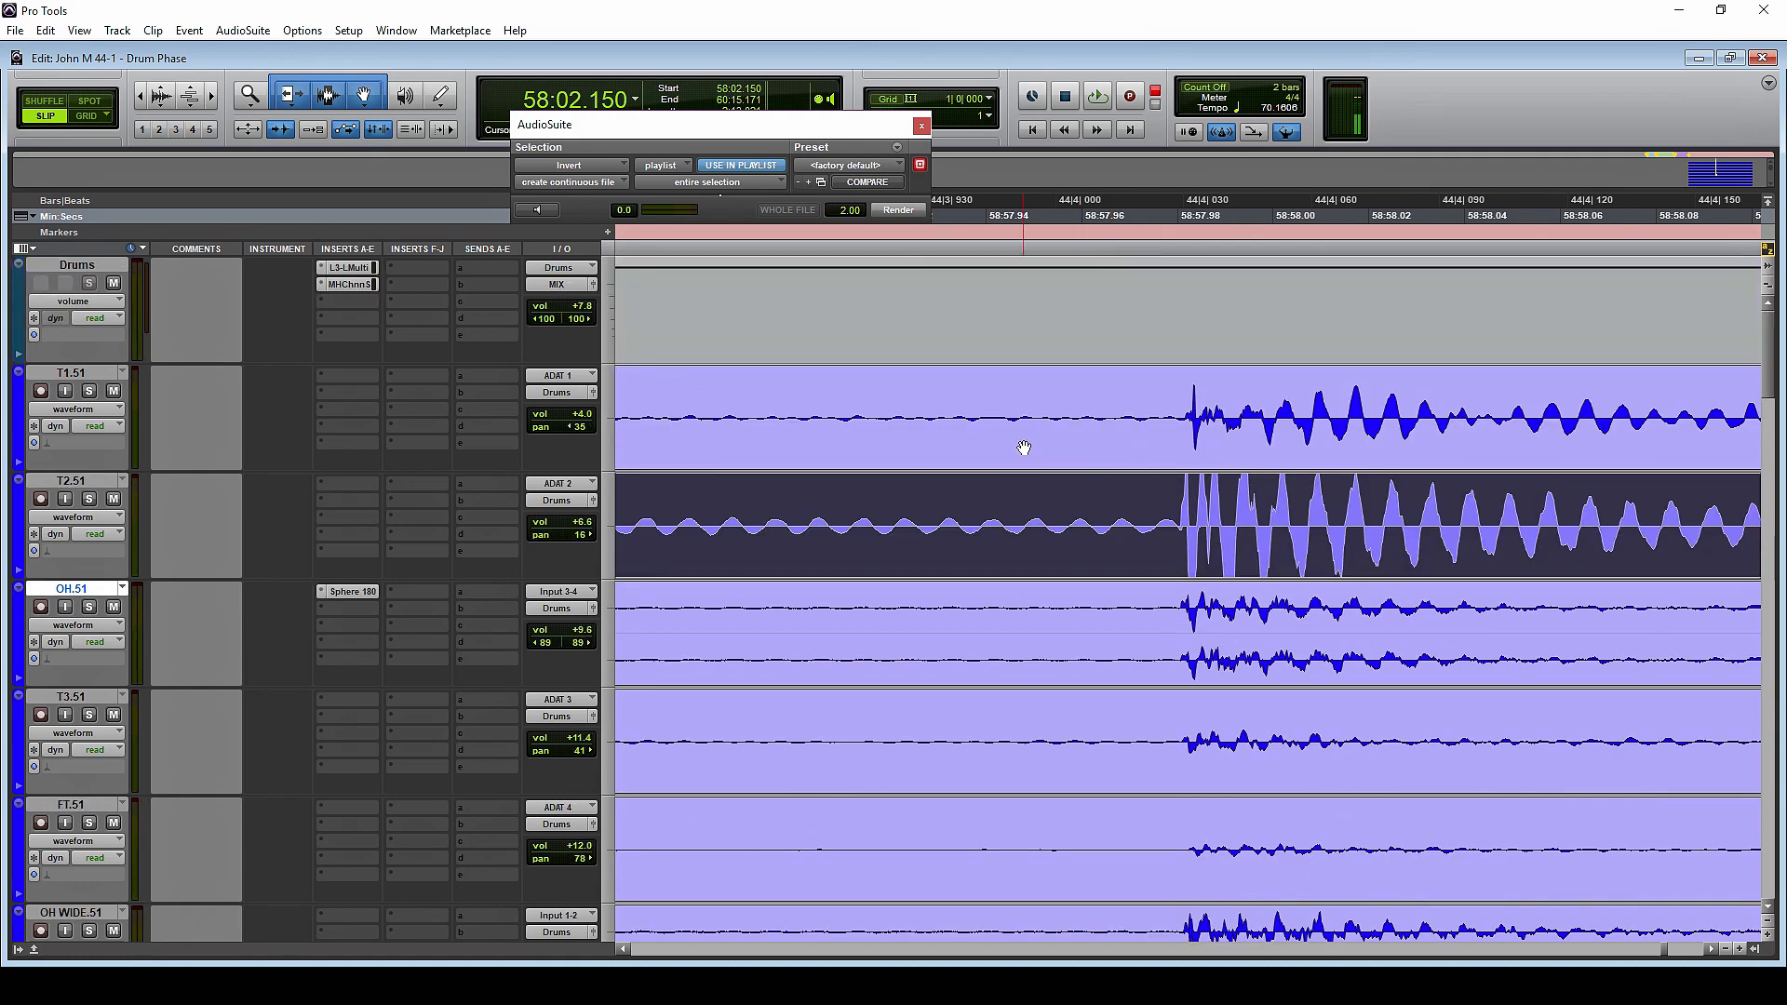
pyautogui.press('r')
pyautogui.press('r')
pyautogui.press('r')
pyautogui.press('r')
pyautogui.press('r')
pyautogui.press('r')
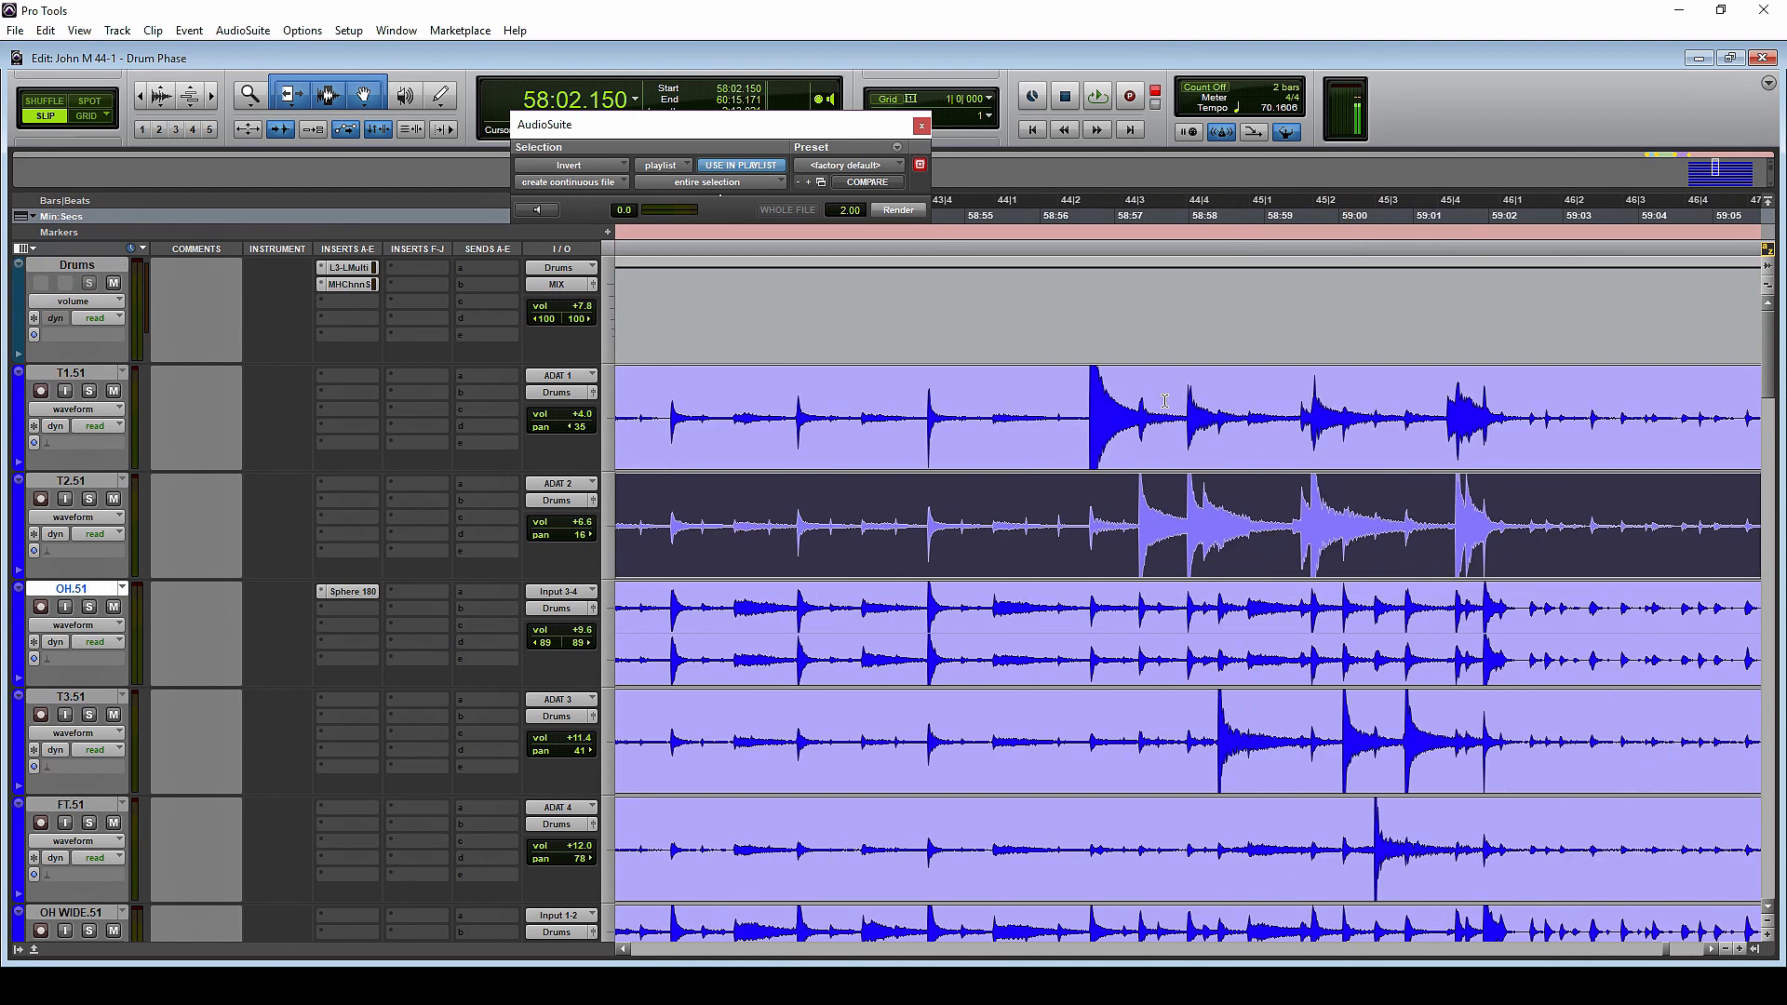
# Inspect the T1.51 hit near 58:56.750 and the T2.51 hit near 58:57.370 at waveform level
pyautogui.click(1096, 399)
pyautogui.press('t')
pyautogui.press('t')
pyautogui.press('t')
pyautogui.press('t')
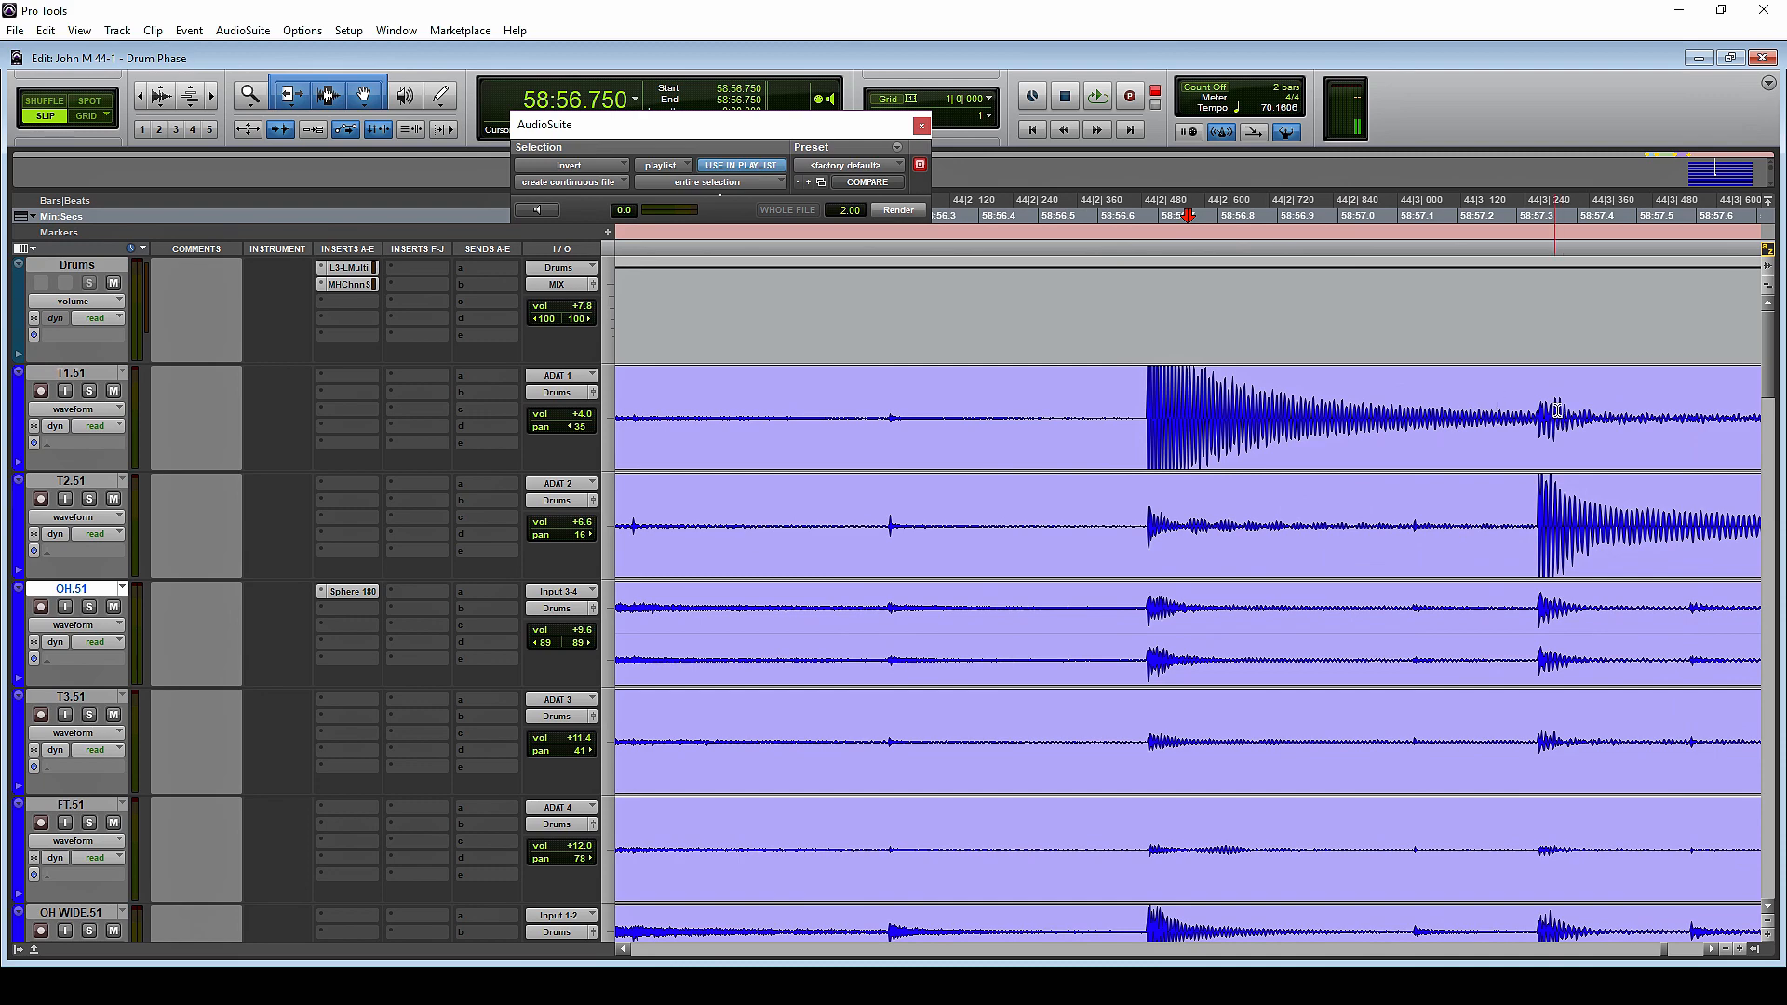
pyautogui.press('t')
pyautogui.press('t')
pyautogui.press('t')
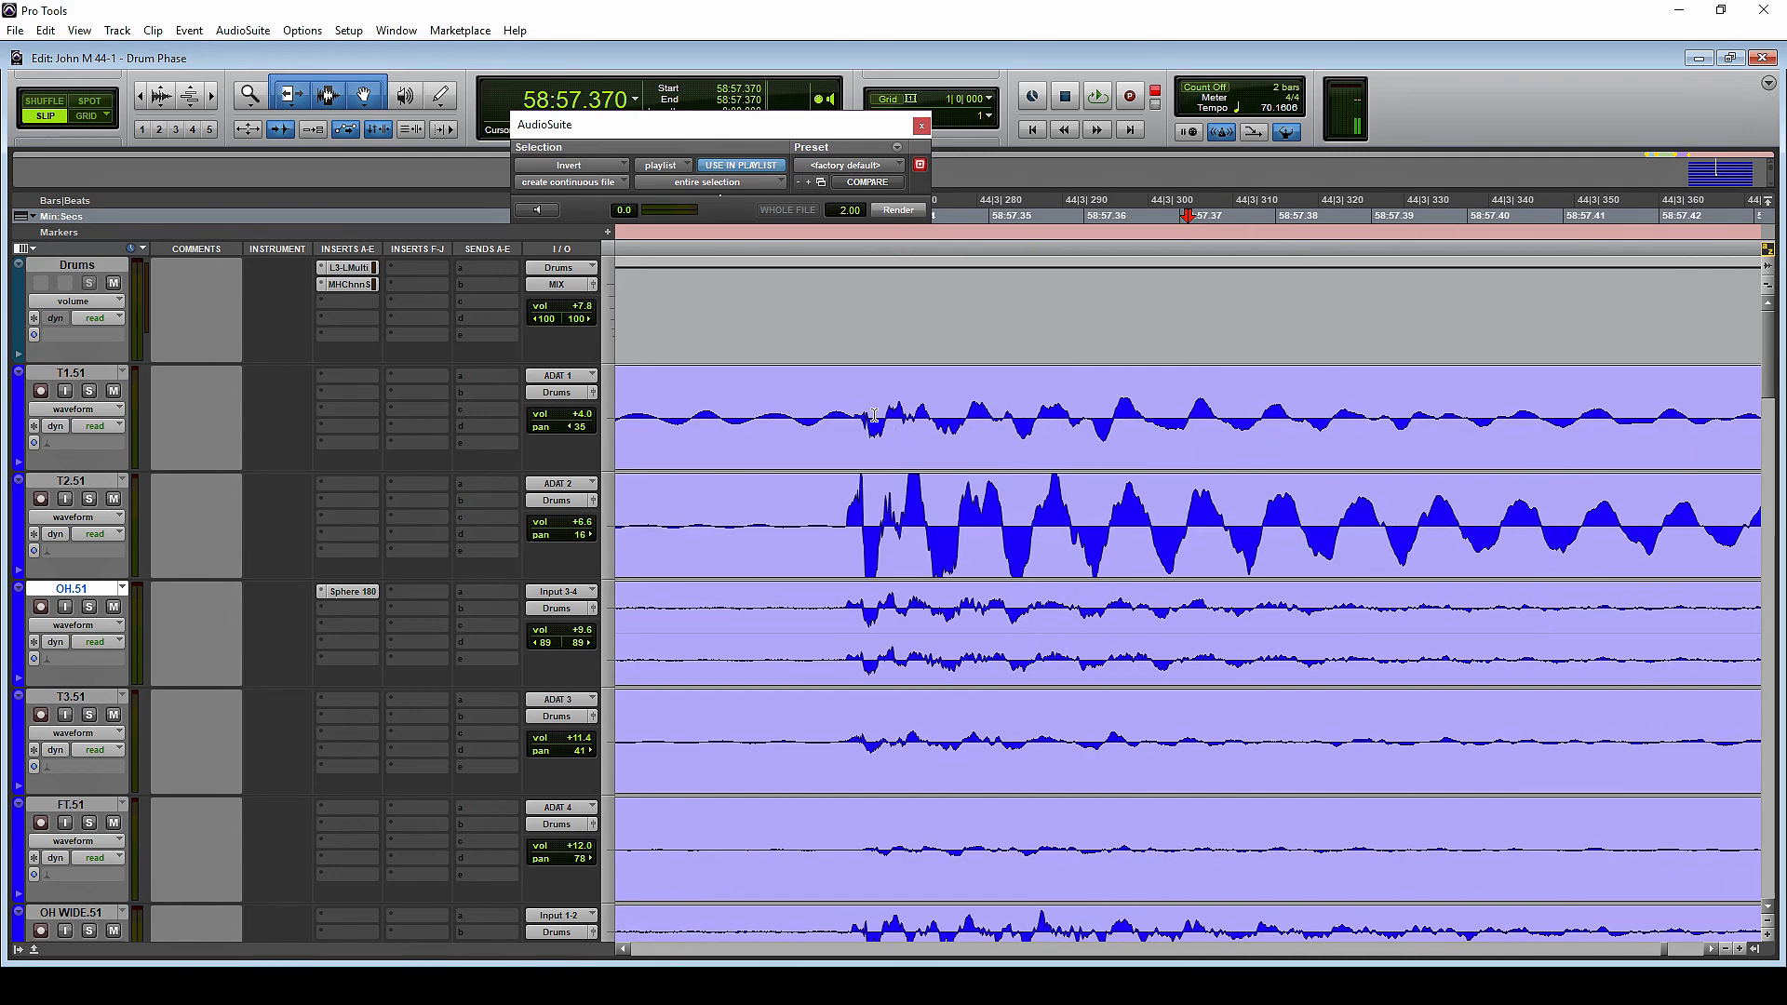
# Examine the start of the T1.51 hit around 58:56.709 in fine detail against the overheads and other toms
pyautogui.click(872, 407)
pyautogui.press('r')
pyautogui.press('r')
pyautogui.press('r')
pyautogui.press('r')
pyautogui.press('r')
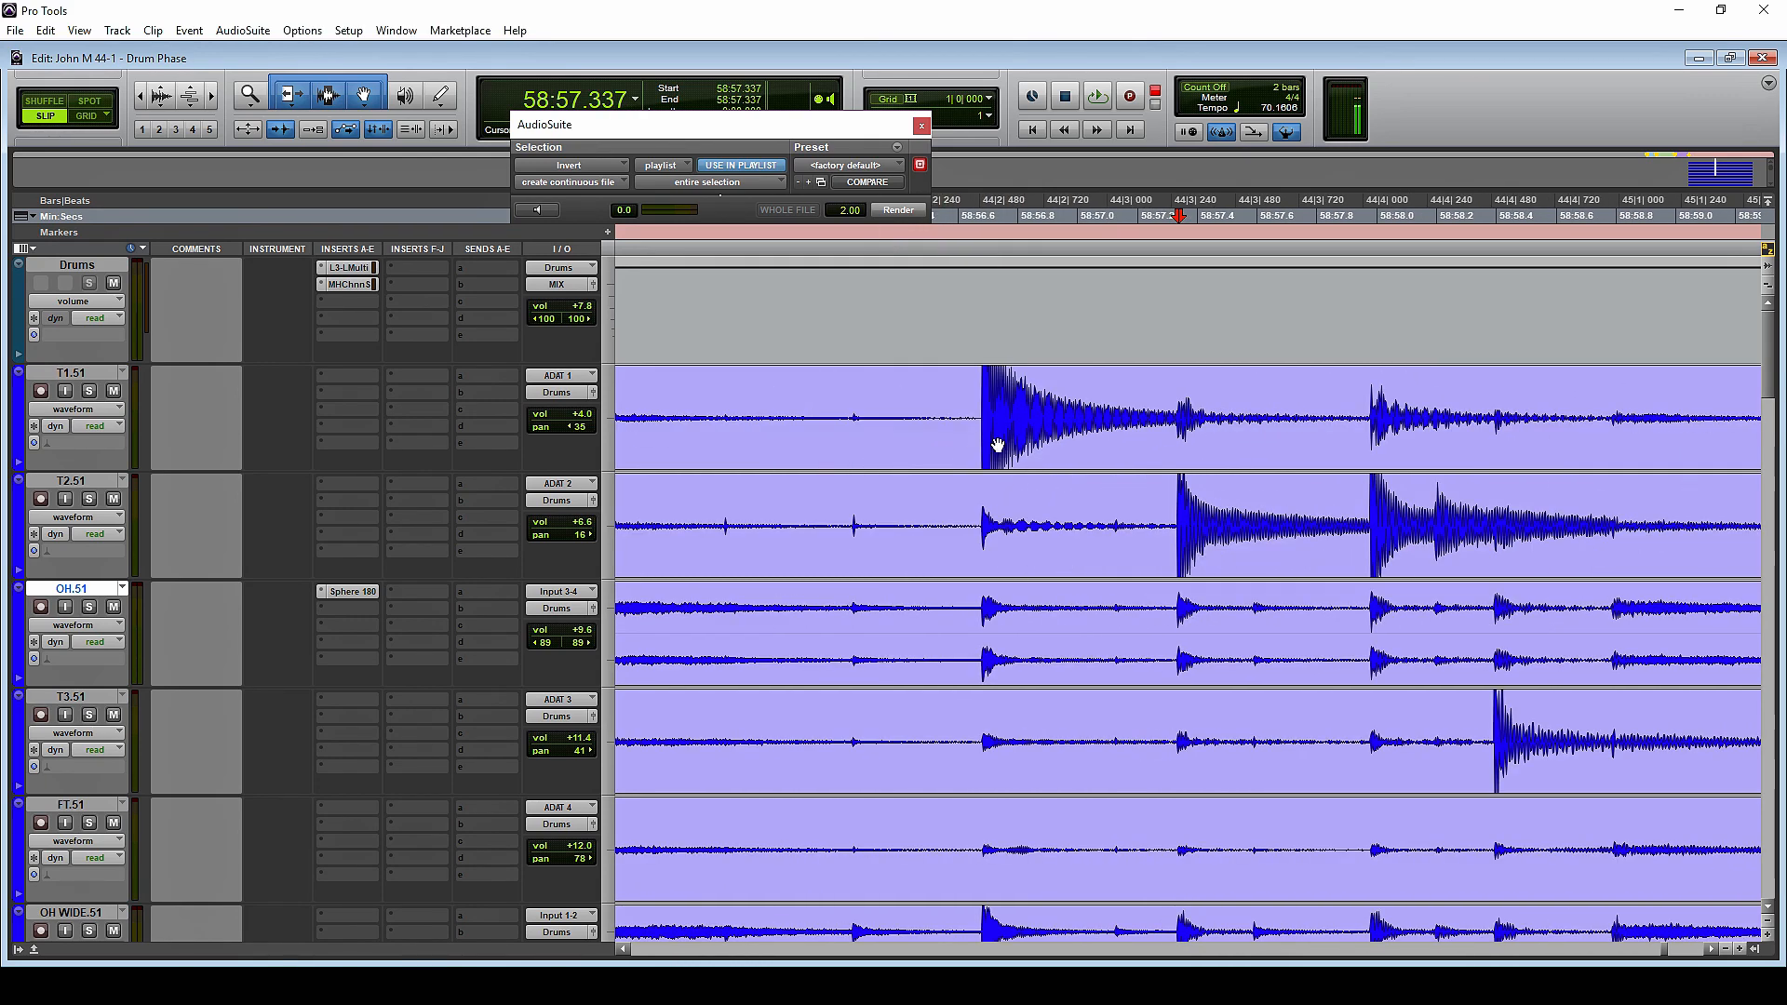
pyautogui.click(990, 406)
pyautogui.press('t')
pyautogui.press('t')
pyautogui.press('t')
pyautogui.press('t')
pyautogui.press('t')
pyautogui.press('t')
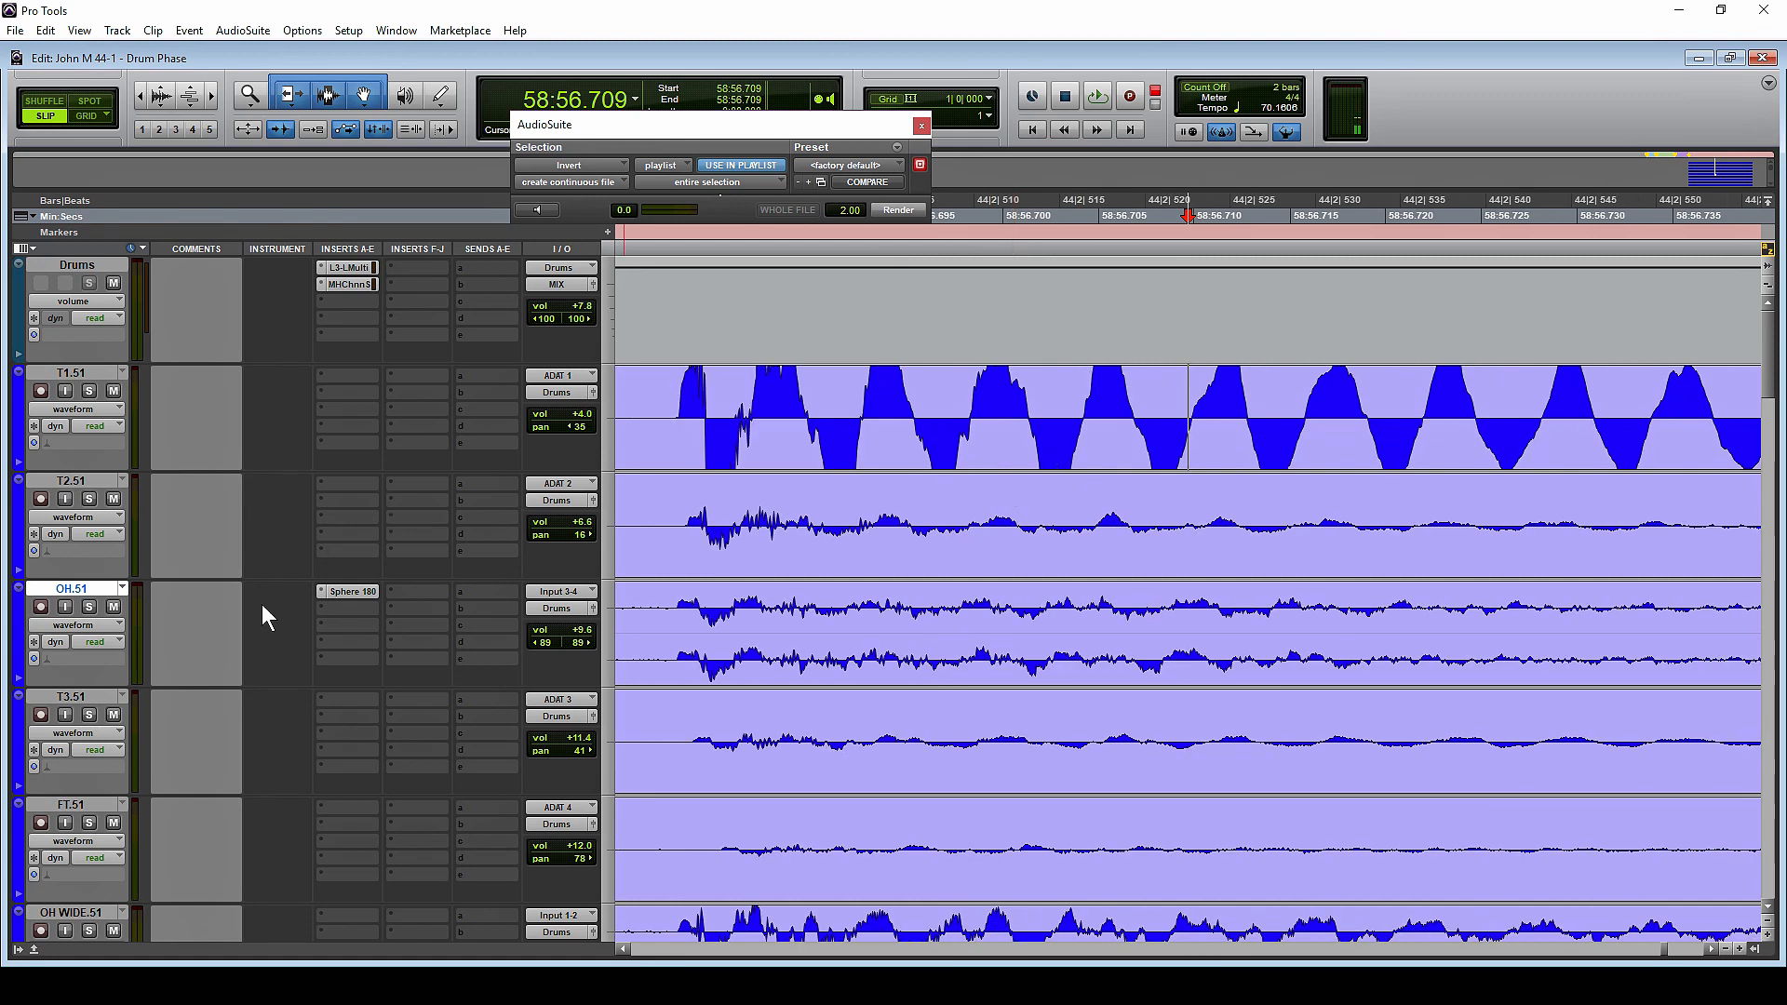
# Move the OH.51 track directly beneath T1.51 and compare the two waveforms at the T1.51 hit
pyautogui.moveTo(124, 600); pyautogui.dragTo(119, 486)
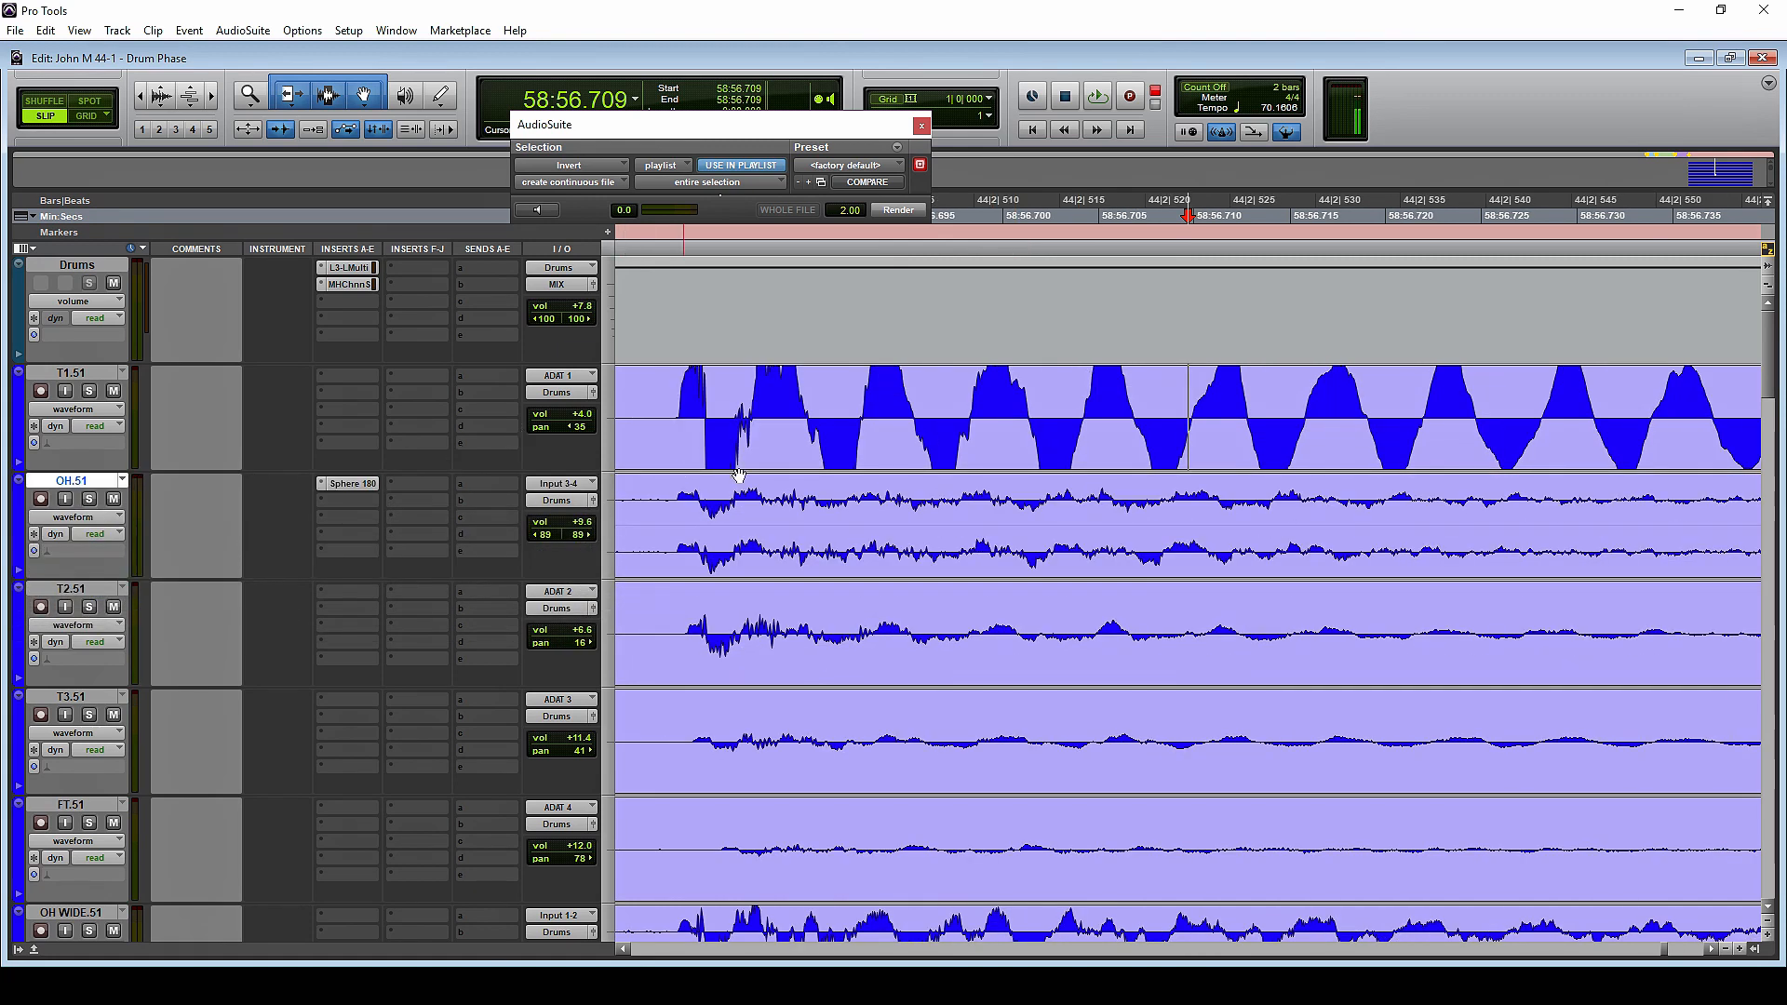
pyautogui.click(670, 393)
pyautogui.press('r')
pyautogui.press('r')
pyautogui.press('r')
pyautogui.press('r')
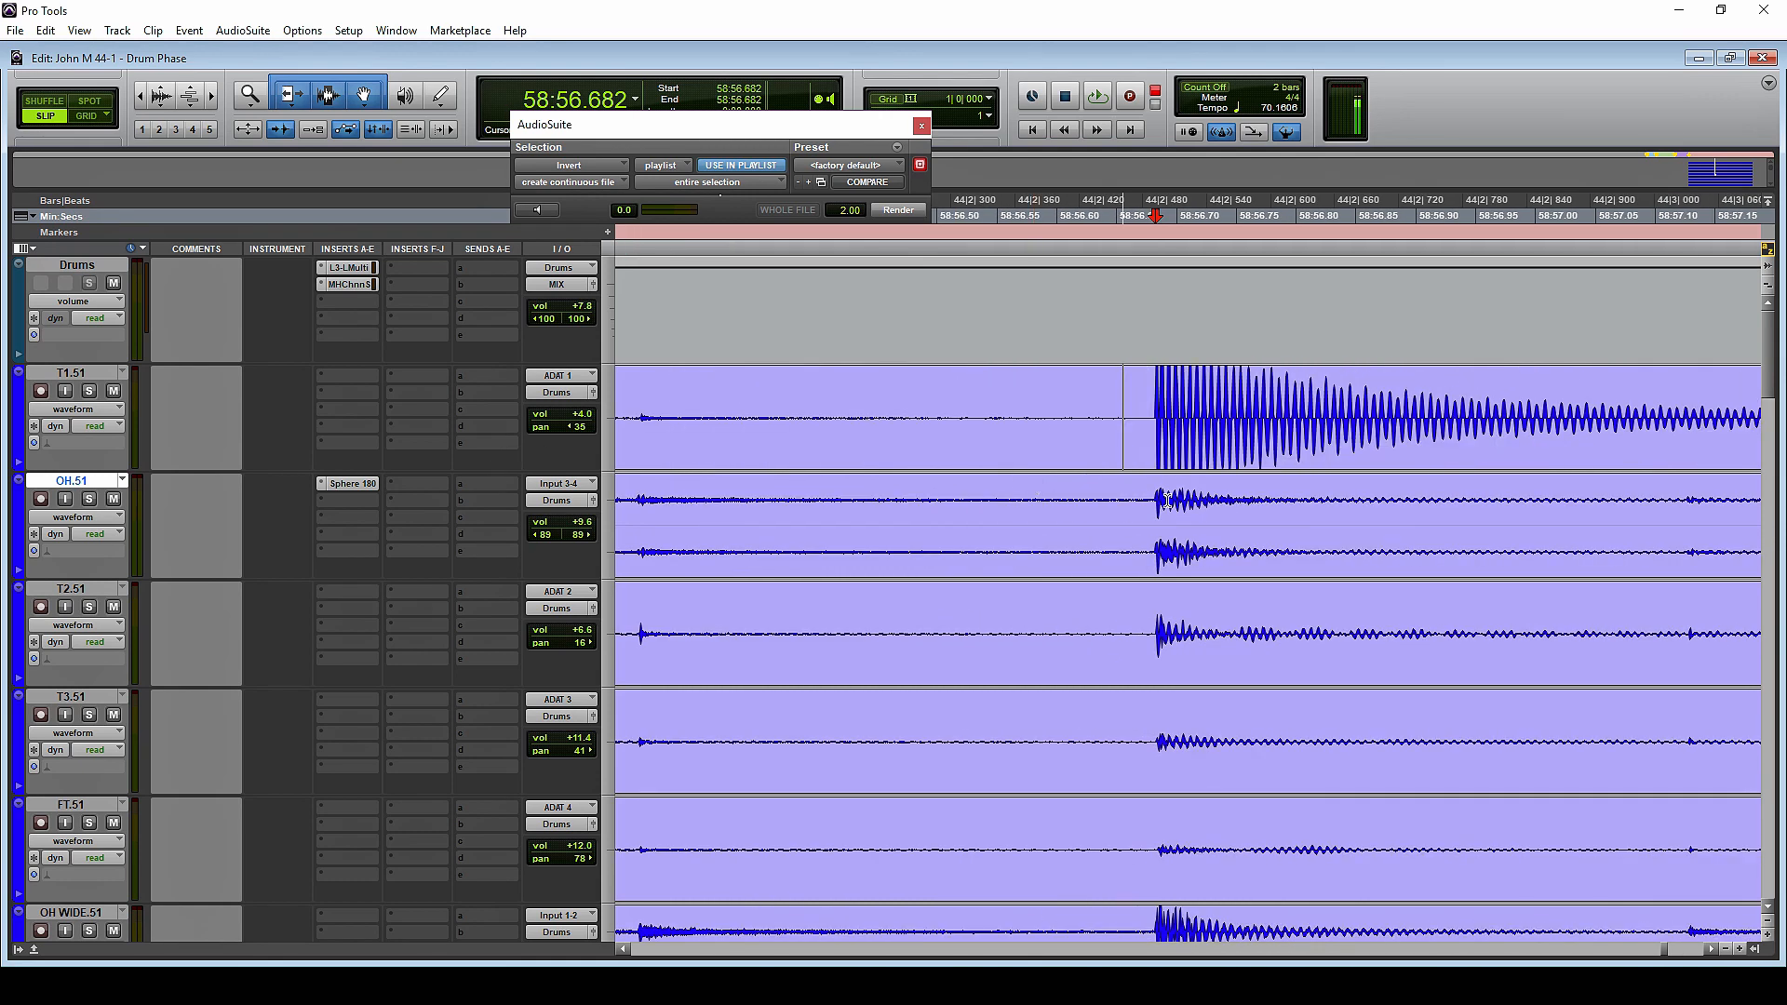
# Locate the kick hit near 58:58.750 across the K IN, K ATT and K Sp tracks, and solo K Sp.51
pyautogui.scroll(-3, 1052, 540)
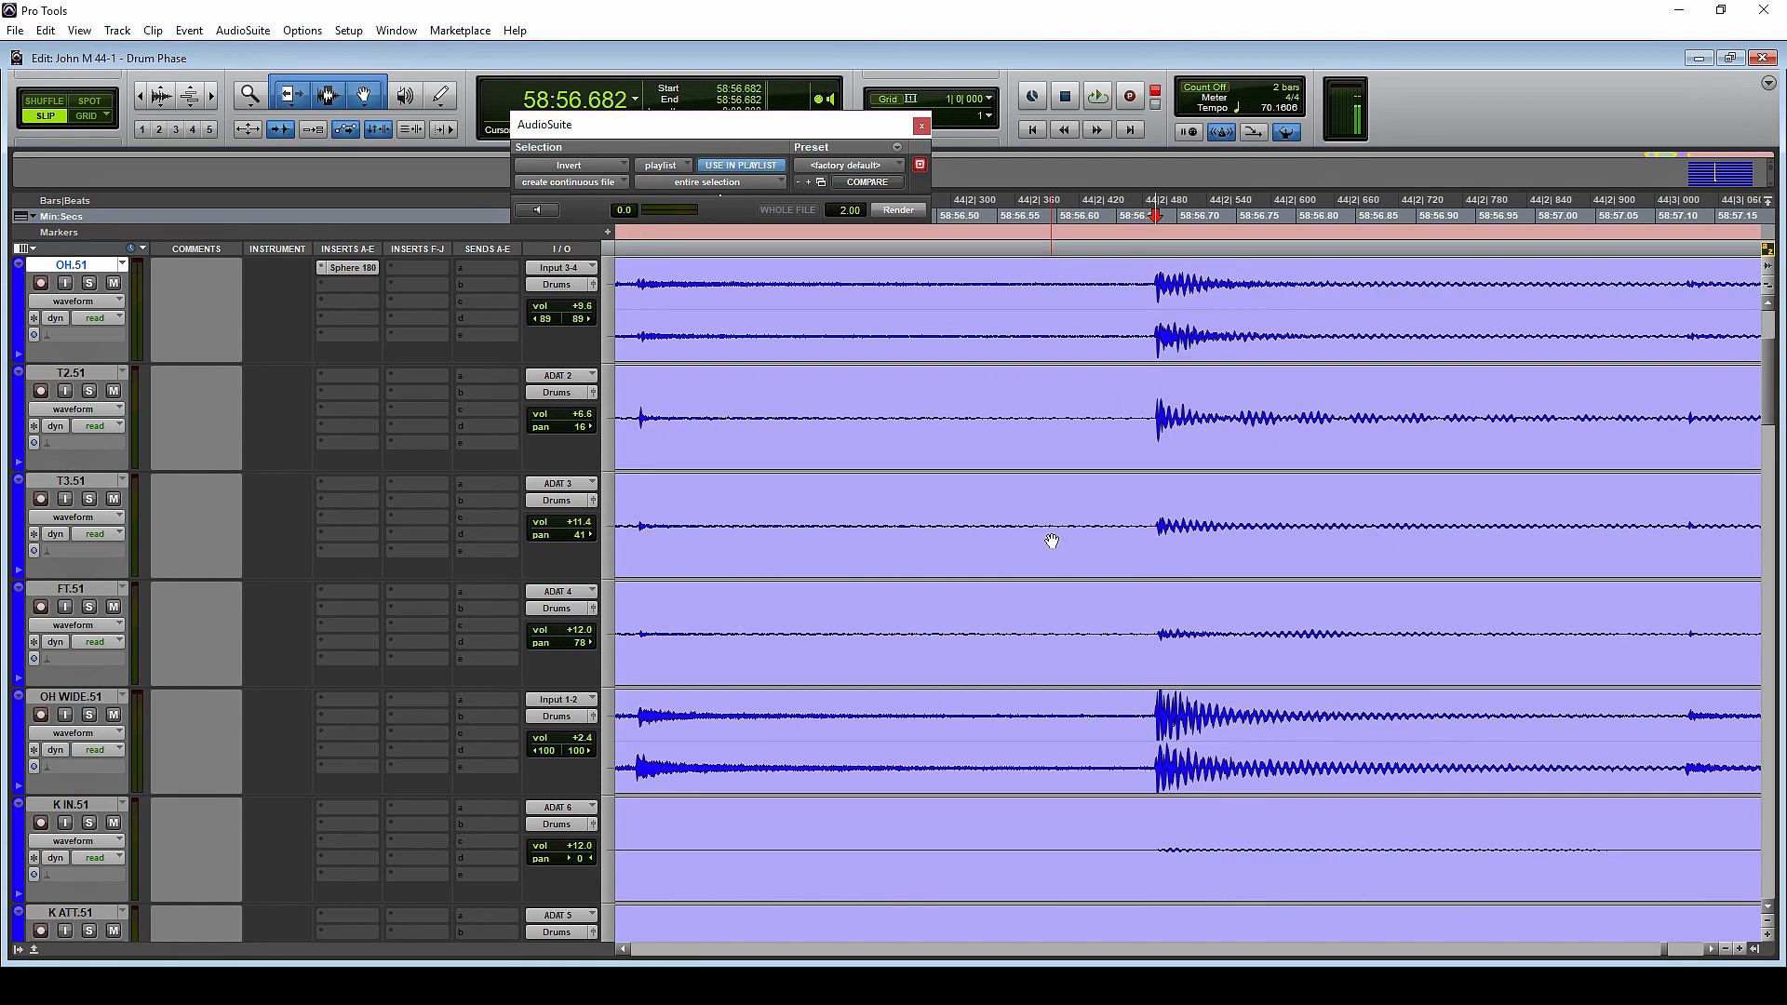
pyautogui.press('r')
pyautogui.press('r')
pyautogui.press('r')
pyautogui.press('r')
pyautogui.press('r')
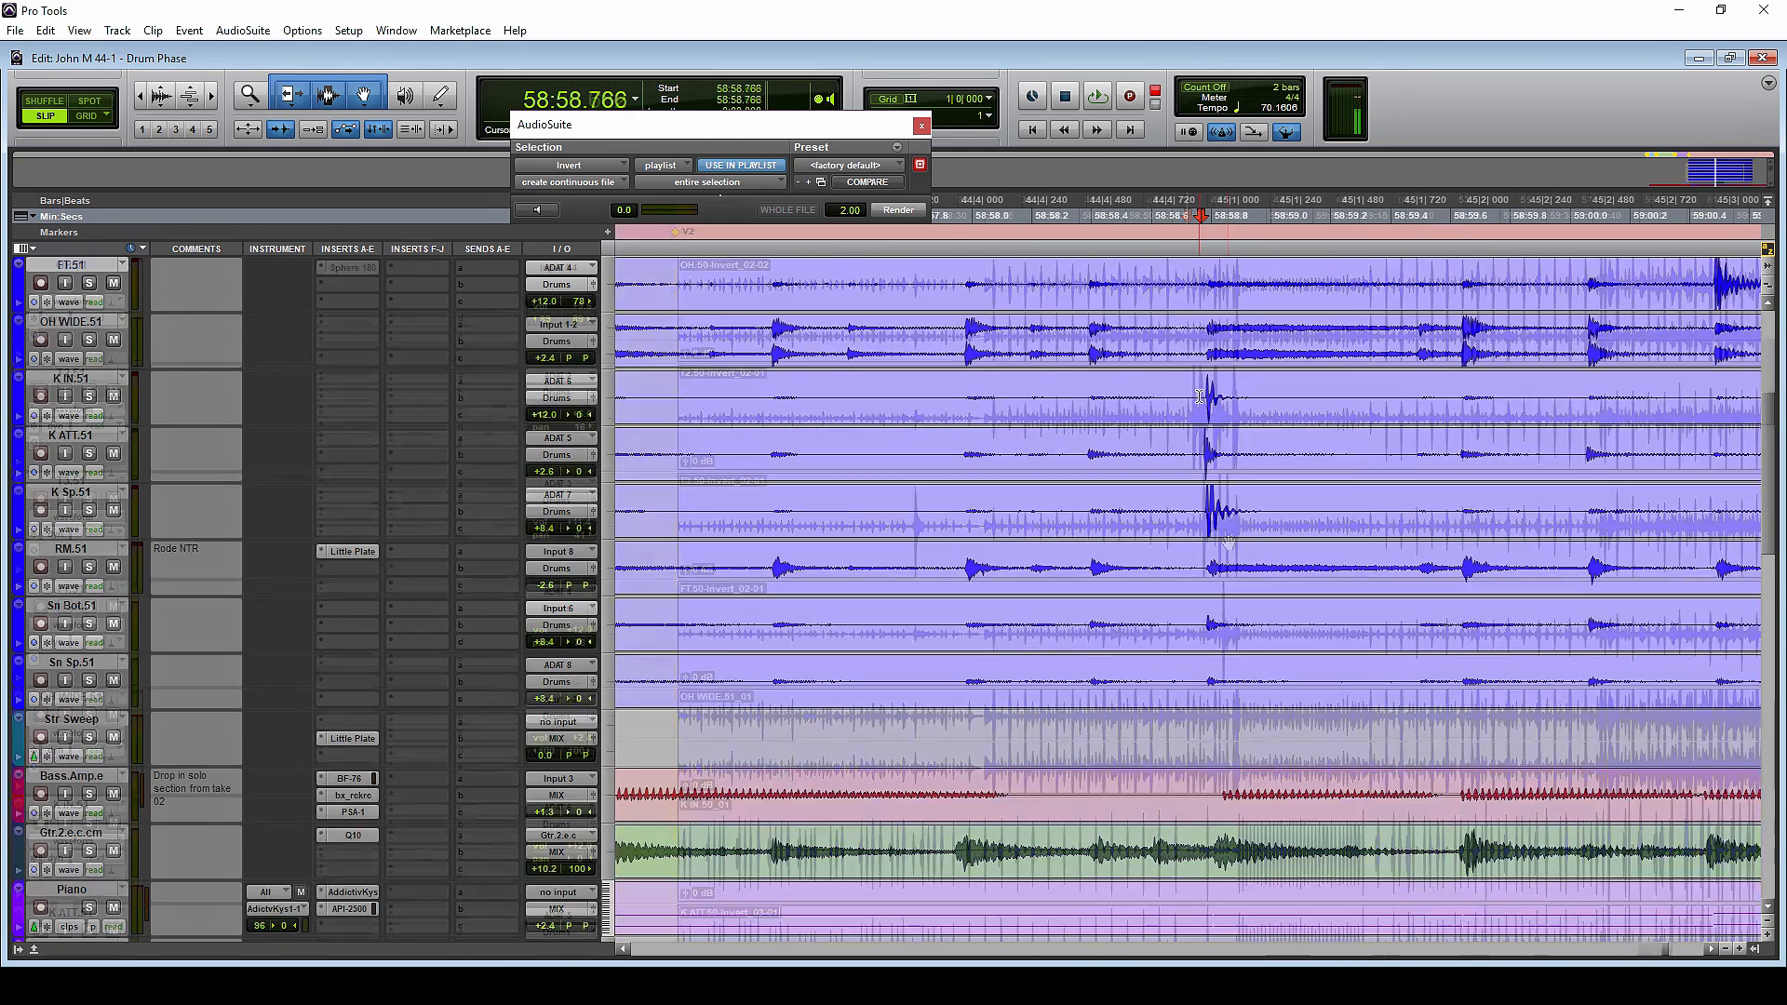
pyautogui.click(1196, 390)
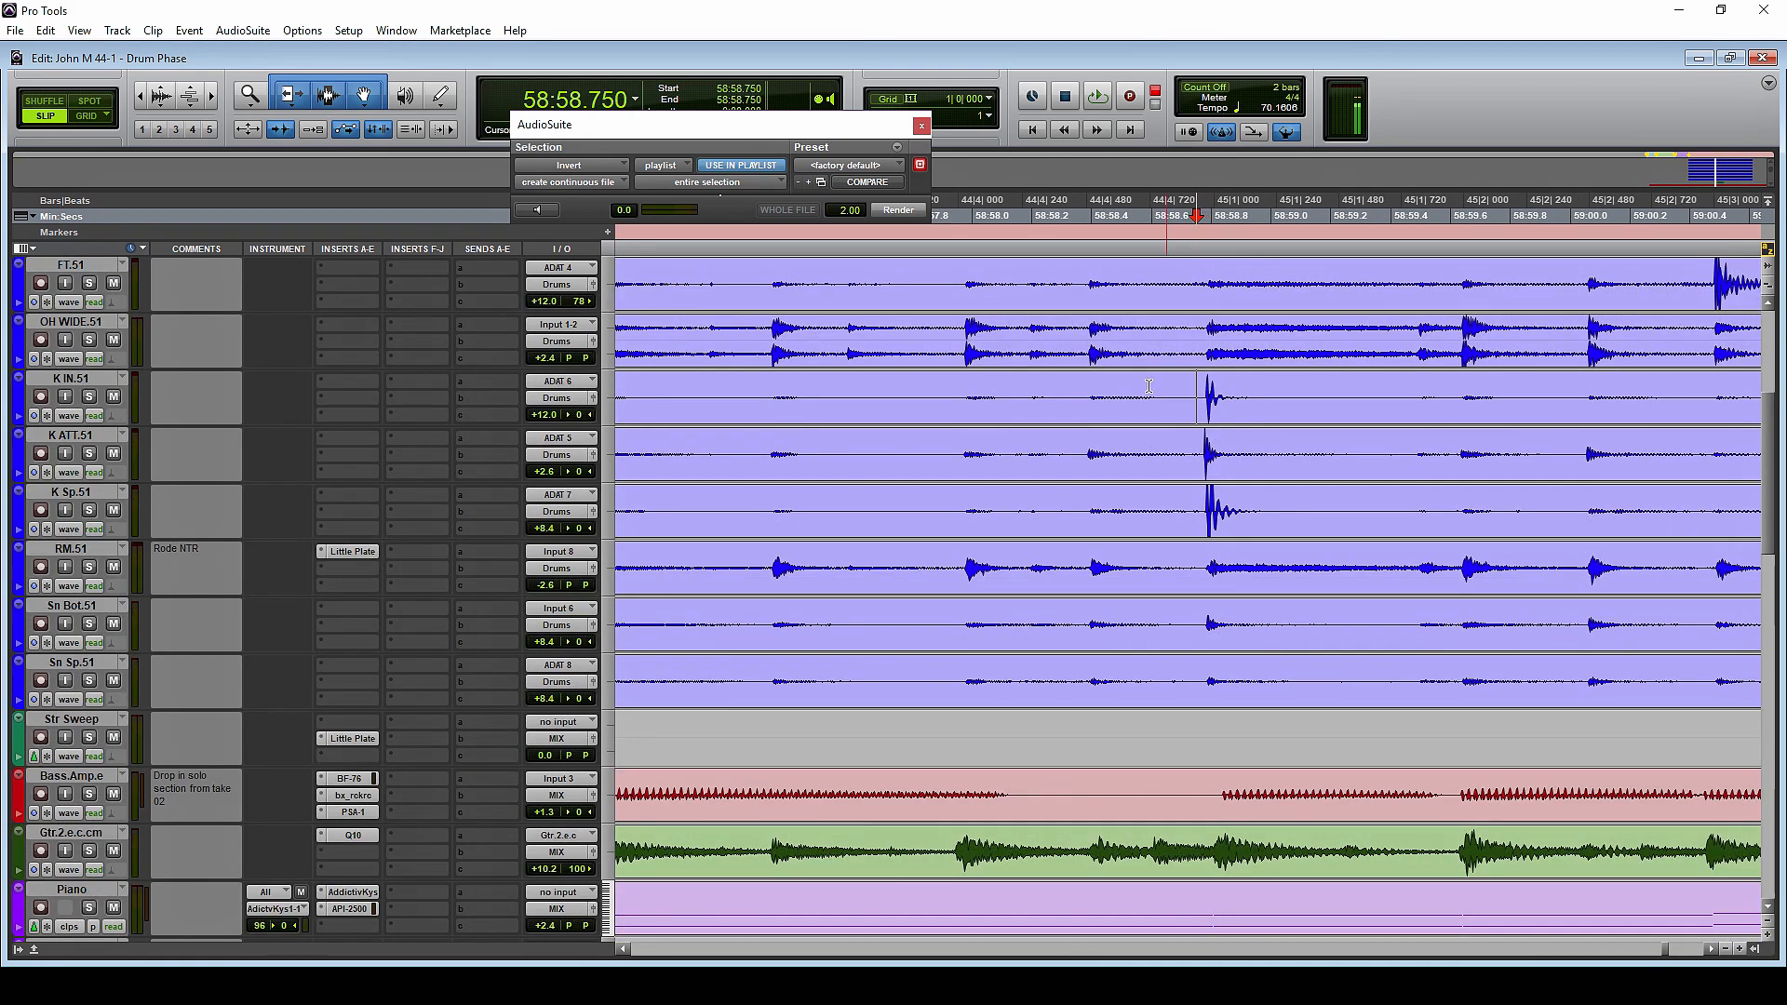
pyautogui.click(757, 377)
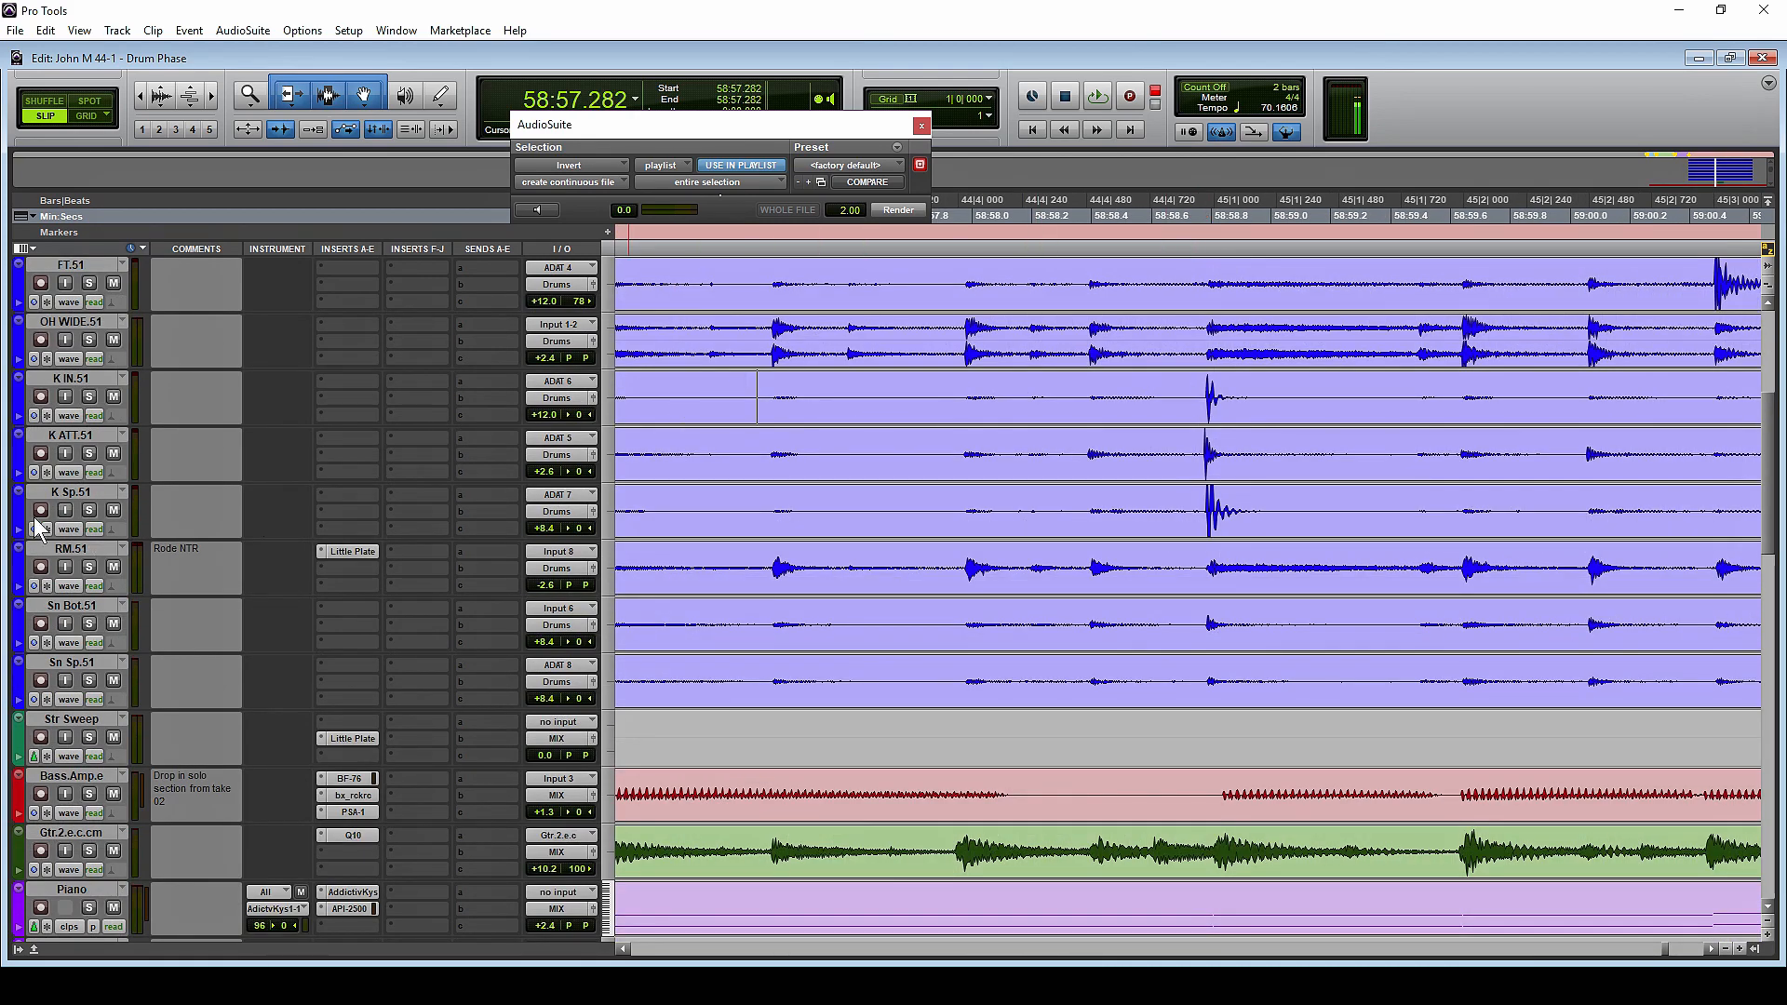
pyautogui.click(91, 510)
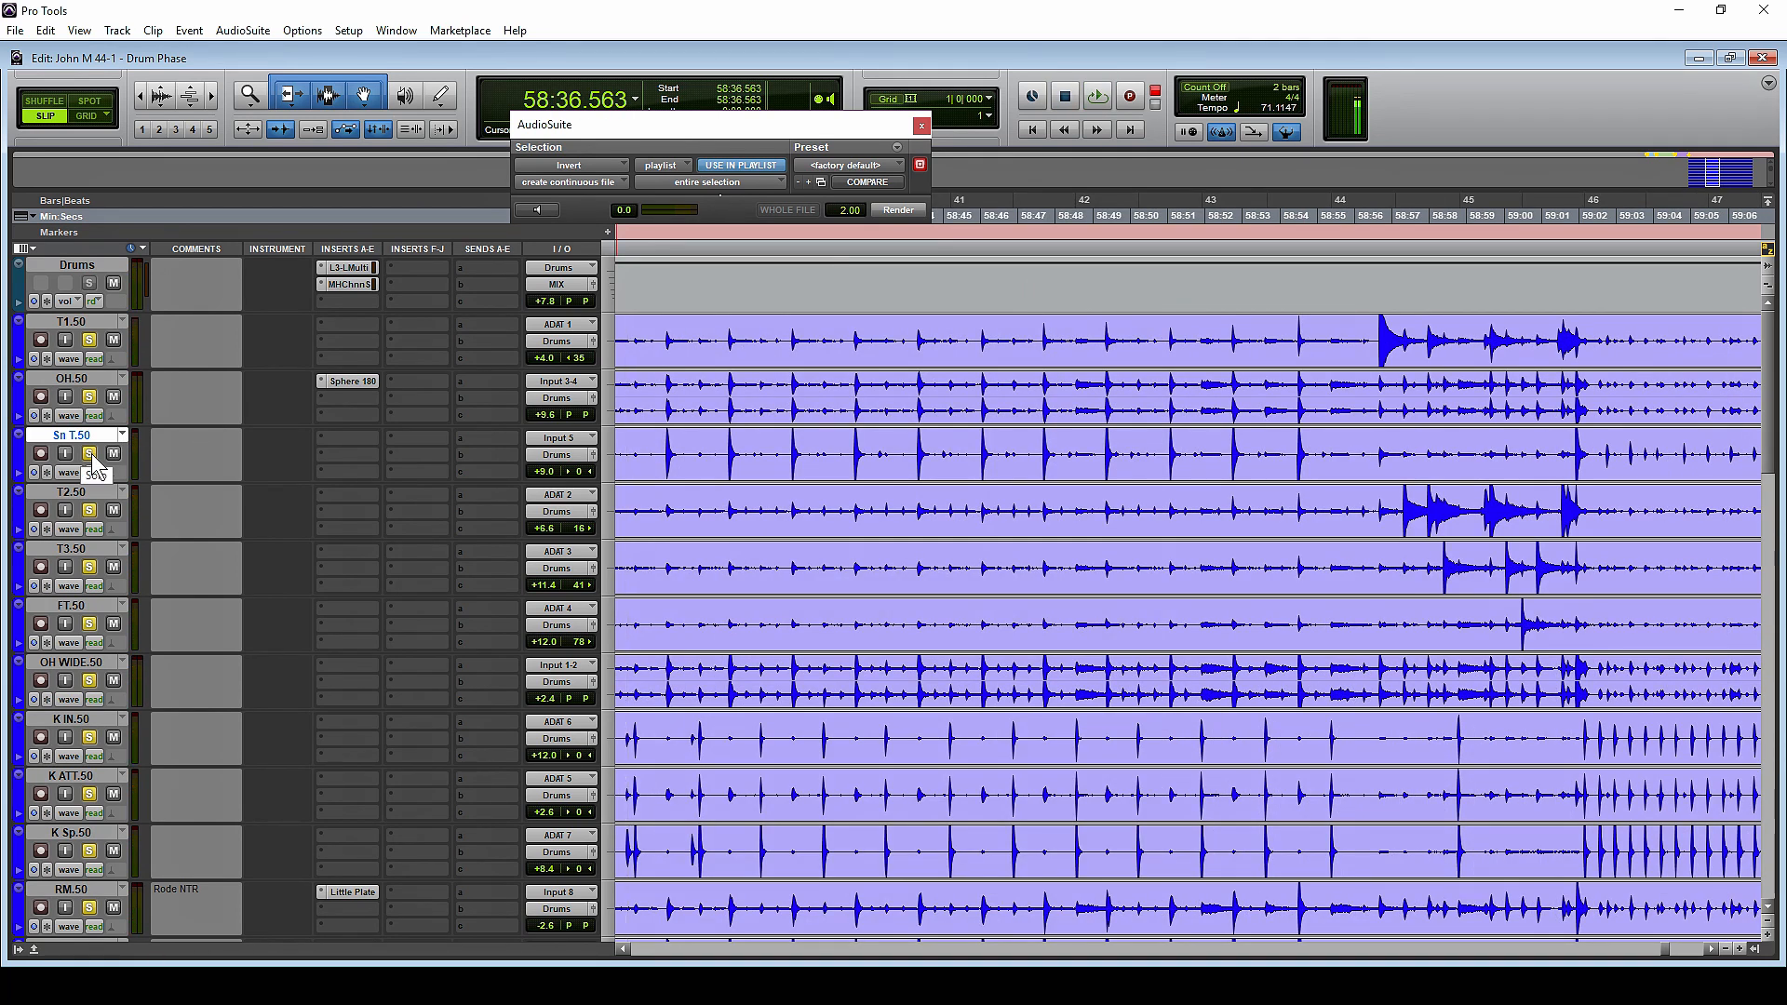
# Place the playback position at 58:36.638 on the Sn T.50 track
pyautogui.click(810, 450)
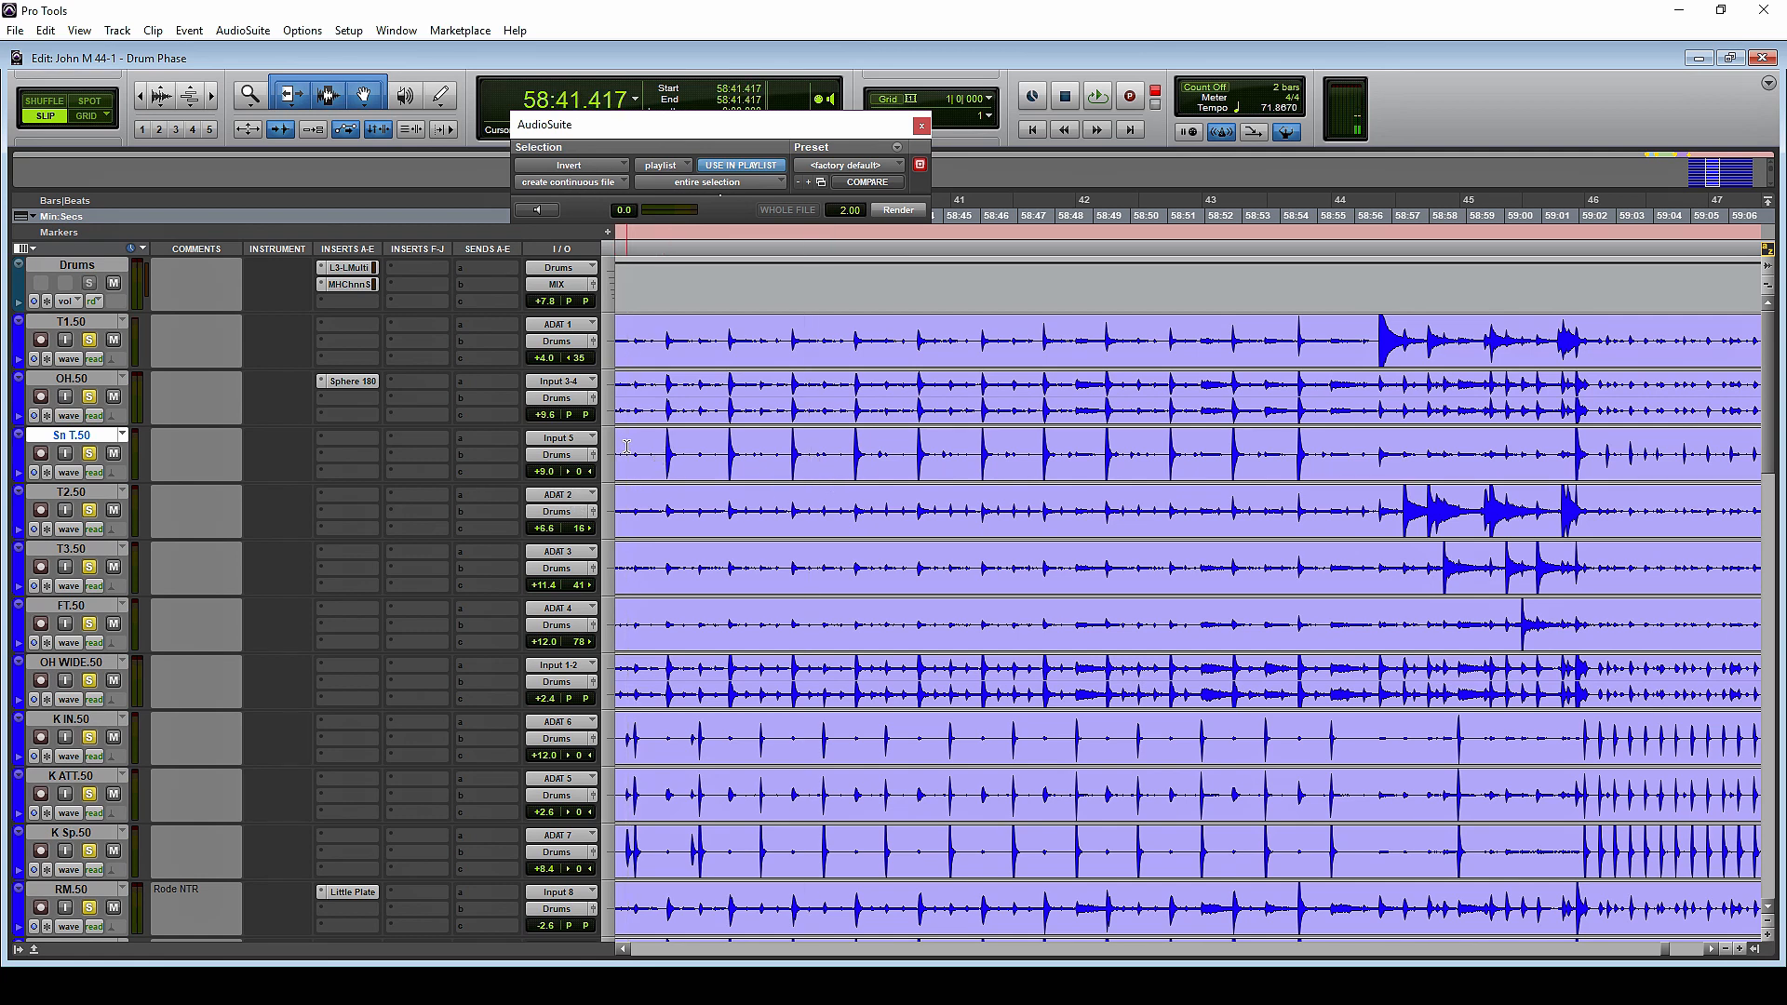
pyautogui.click(630, 449)
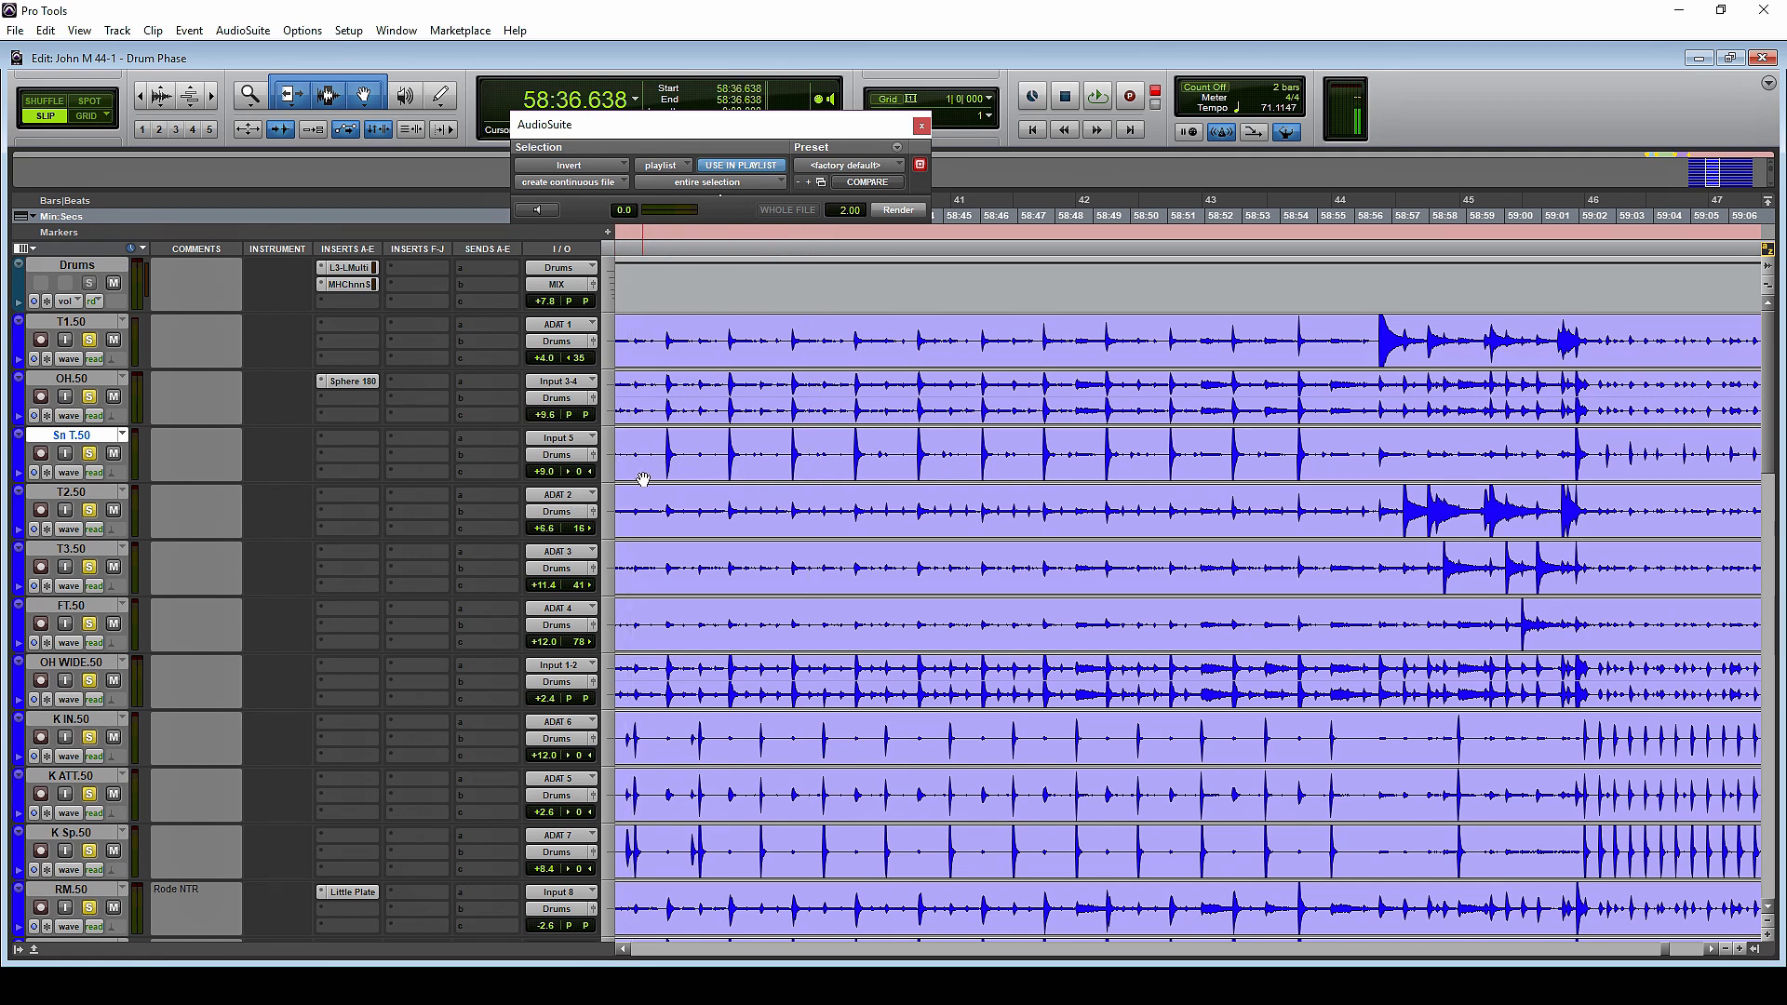